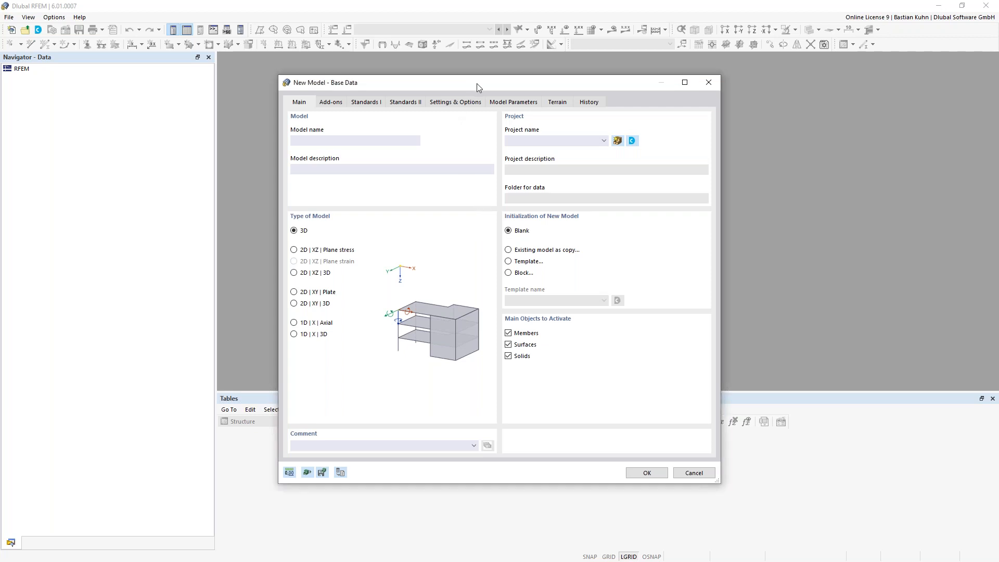
- Name the new model Webinar11112021 and activate the Timber Design add-on
left_click_drag(477, 83, 430, 105)
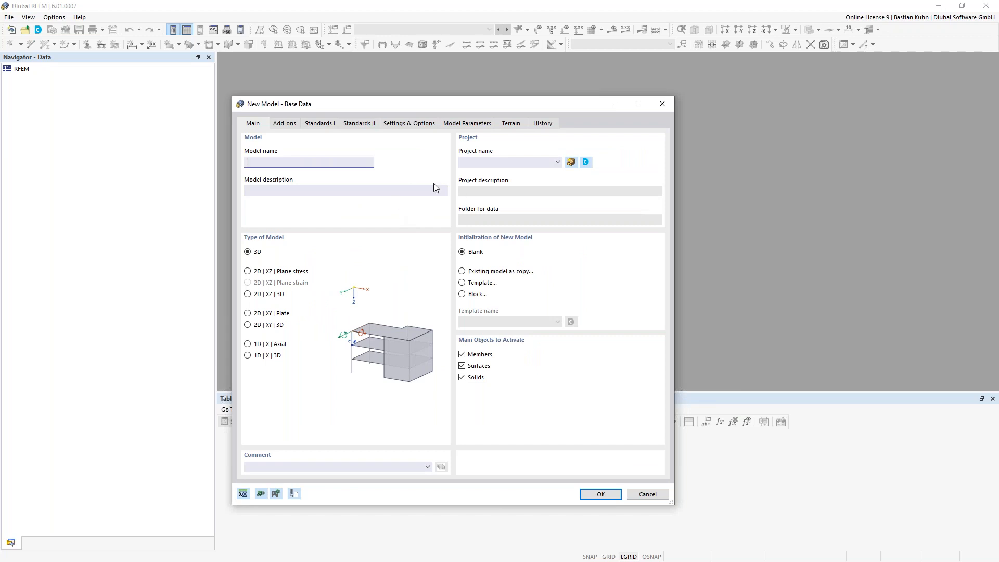
left_click(317, 164)
type("Webinar11112021")
left_click(289, 127)
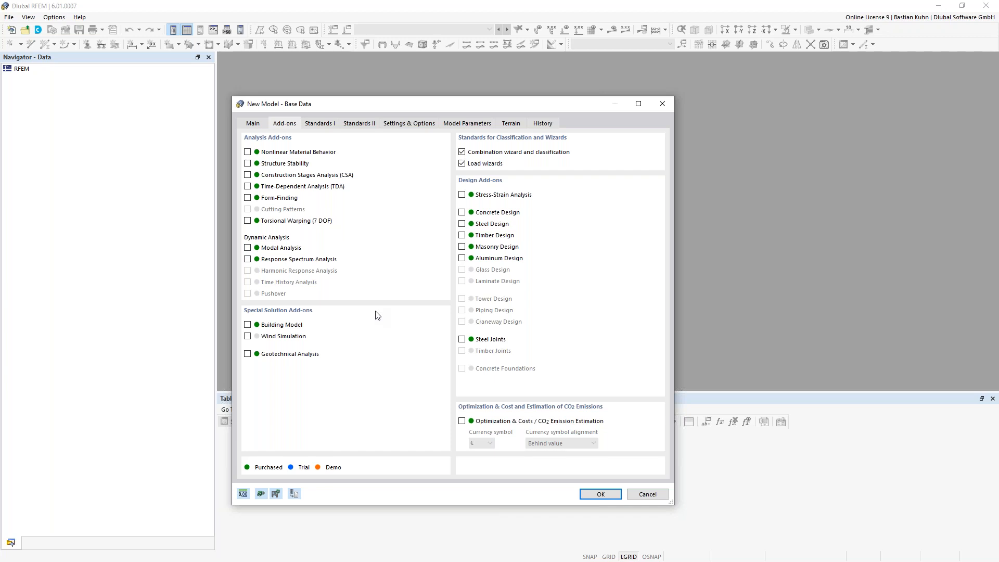
left_click(462, 236)
- Set the standard group for load case classification and the combination wizard to EN 1990 | Timber
left_click(320, 123)
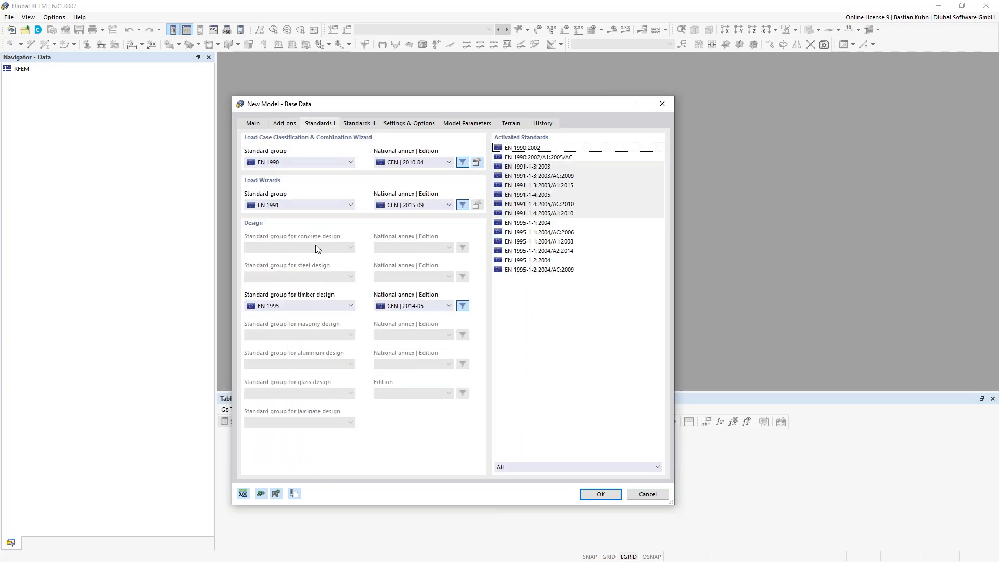
left_click(329, 163)
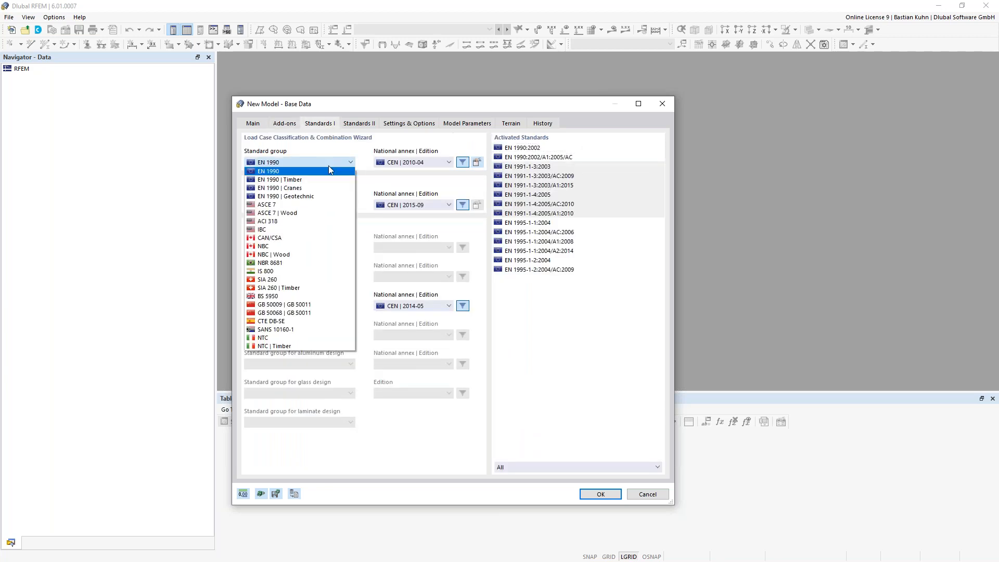
left_click(328, 180)
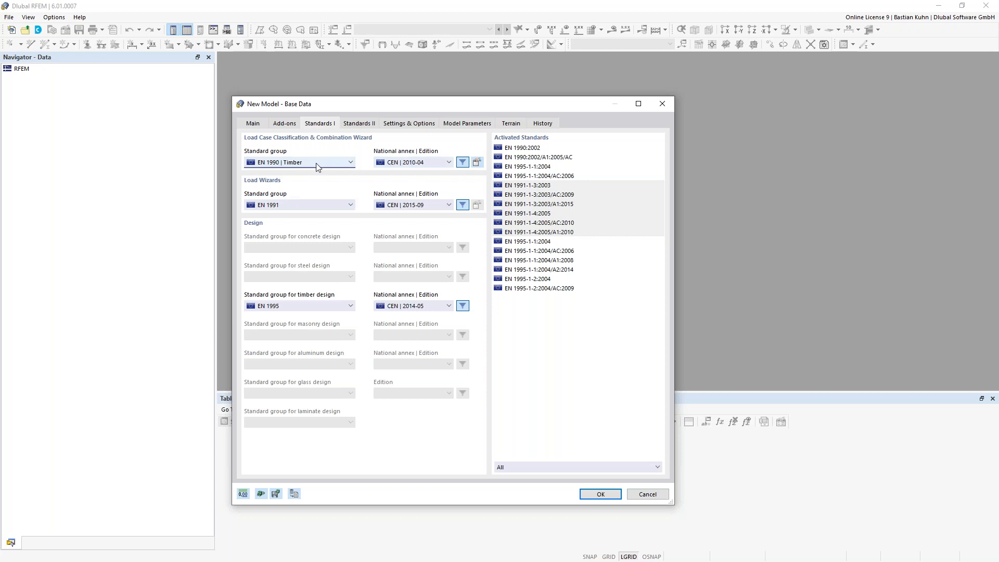
- Set the timber deformation coefficient kdef to 0.60 in the EN 1990 | Timber combination settings and accept them
left_click(477, 164)
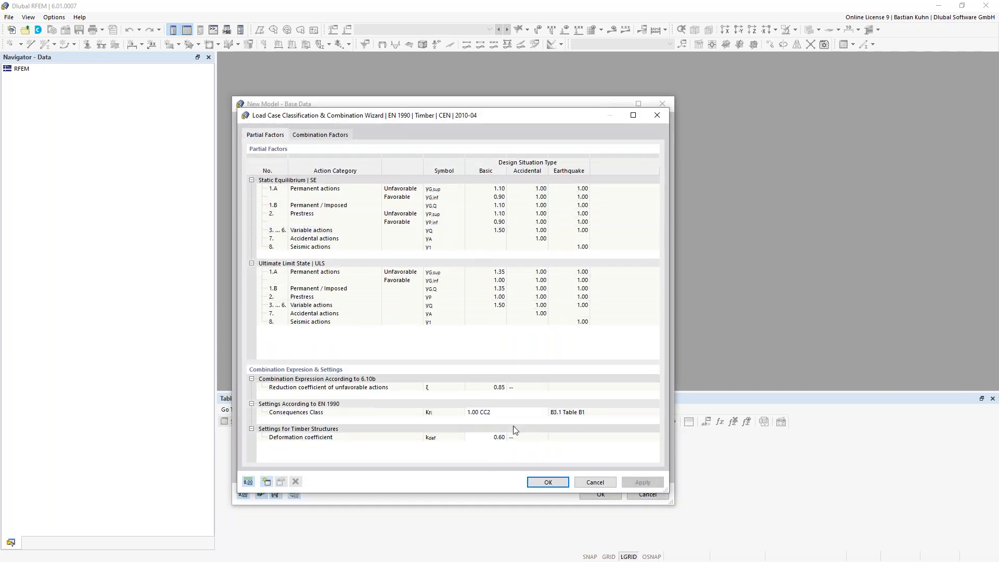
left_click(492, 437)
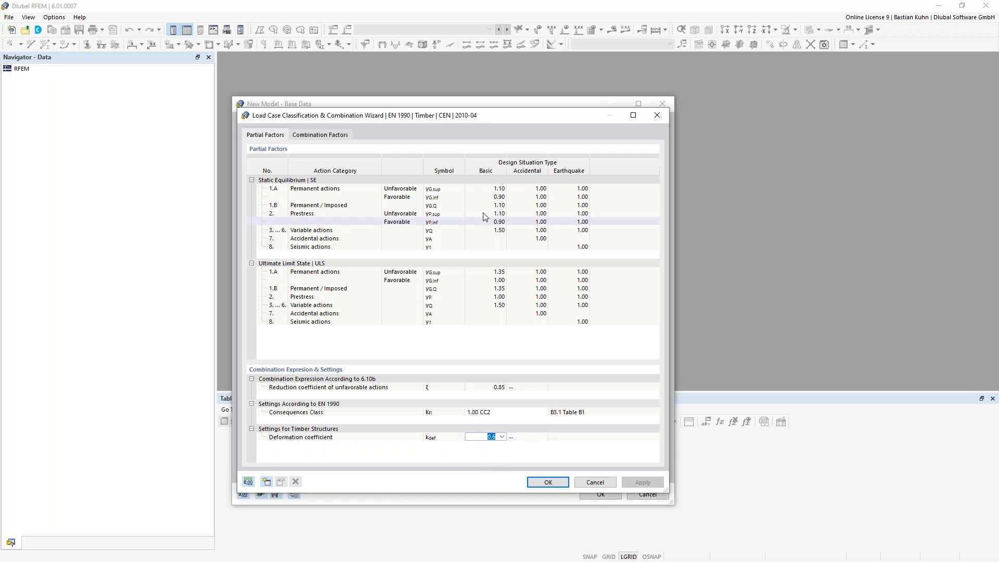
left_click_drag(516, 120, 599, 75)
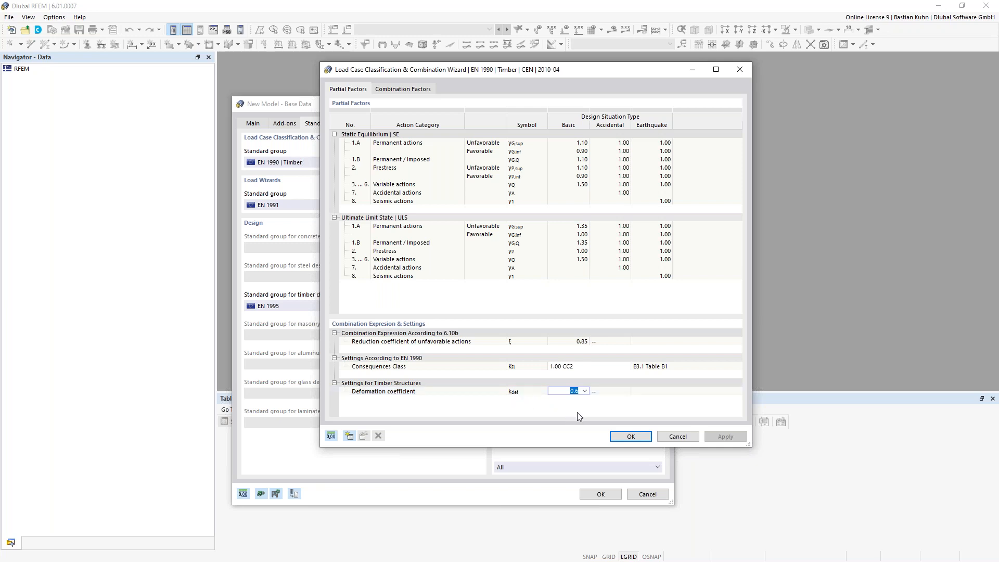
left_click(585, 391)
left_click(573, 399)
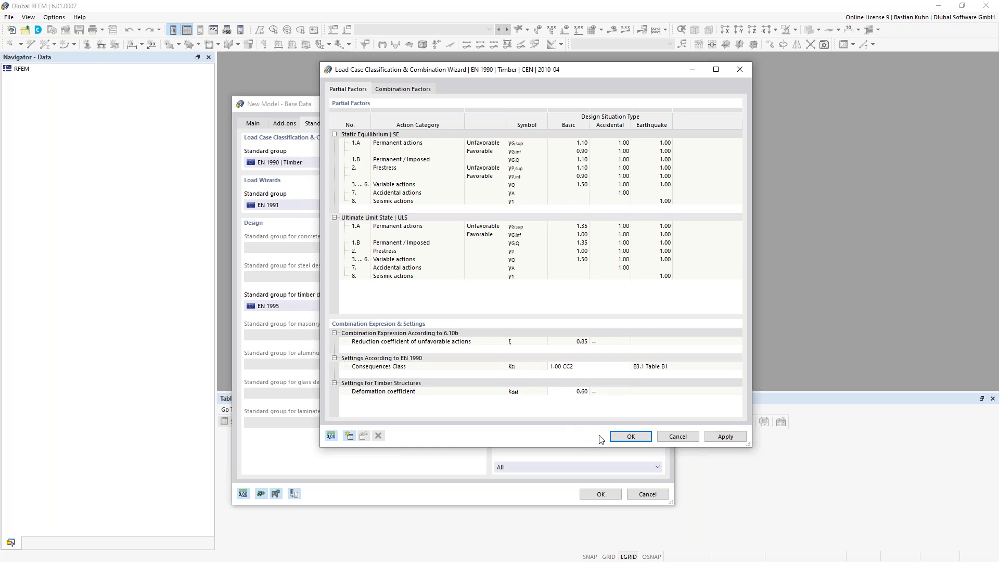
left_click(626, 438)
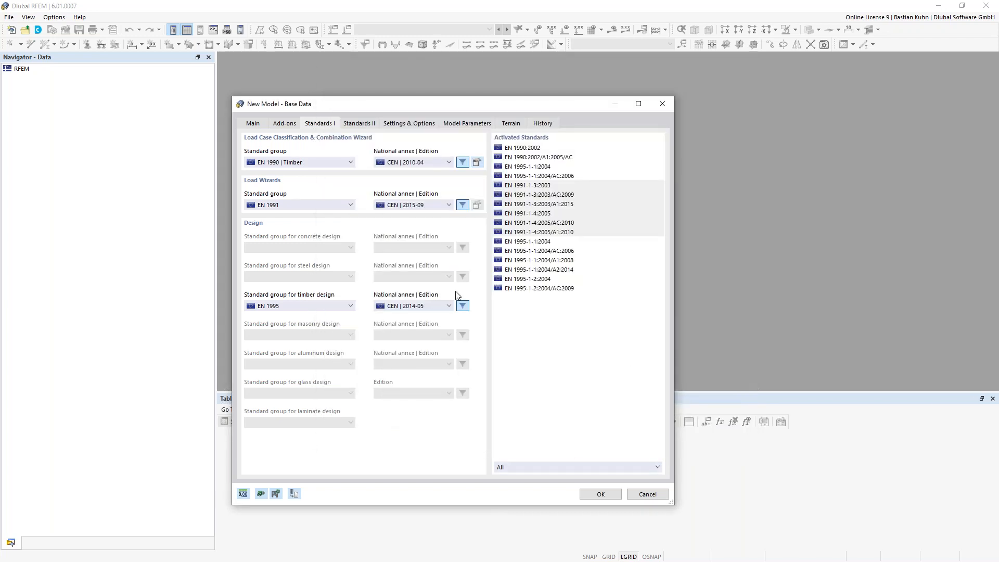
- Set the national annex for load case classification and the combination wizard to DIN | 2012-08
left_click(448, 162)
left_click(396, 216)
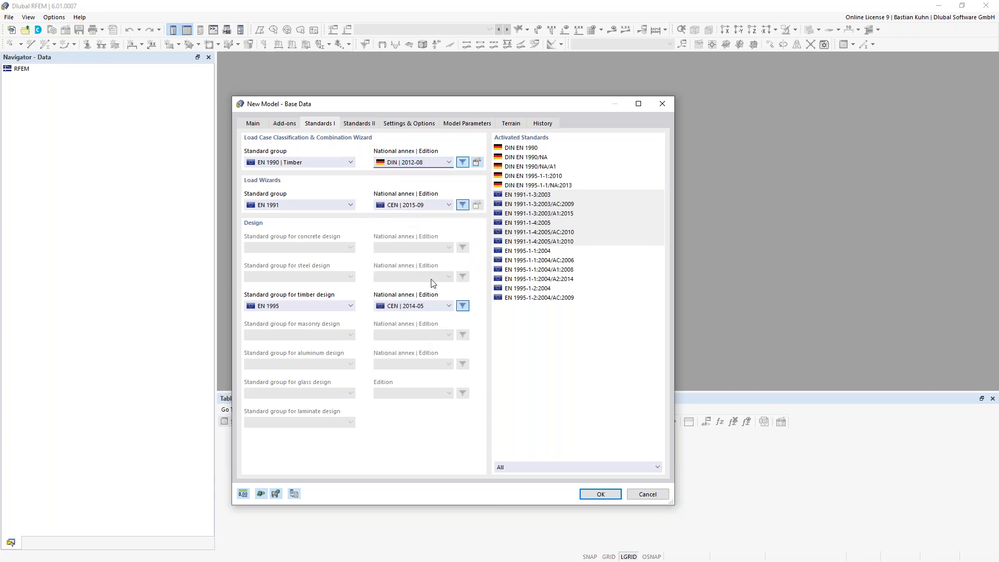
left_click(430, 162)
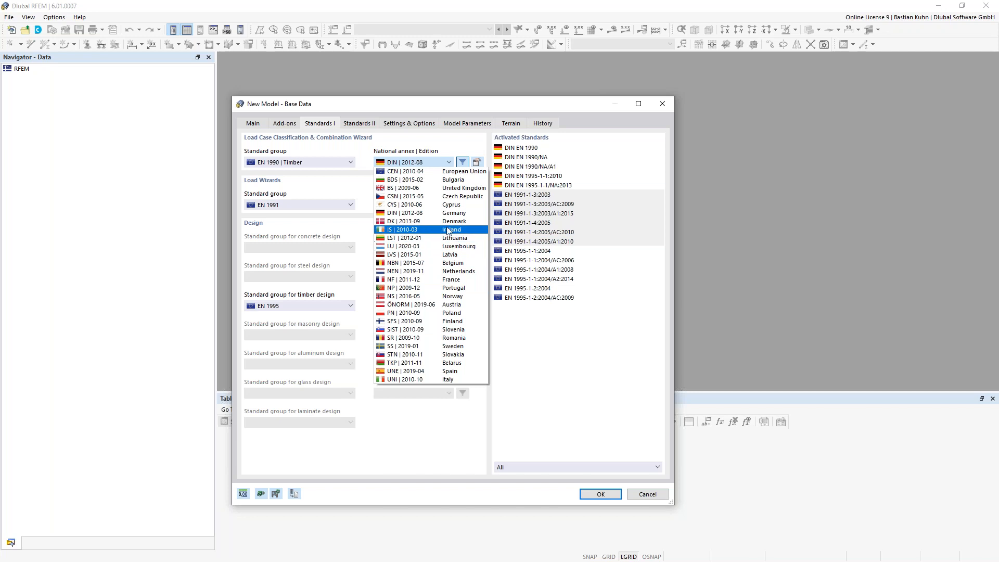
left_click(365, 163)
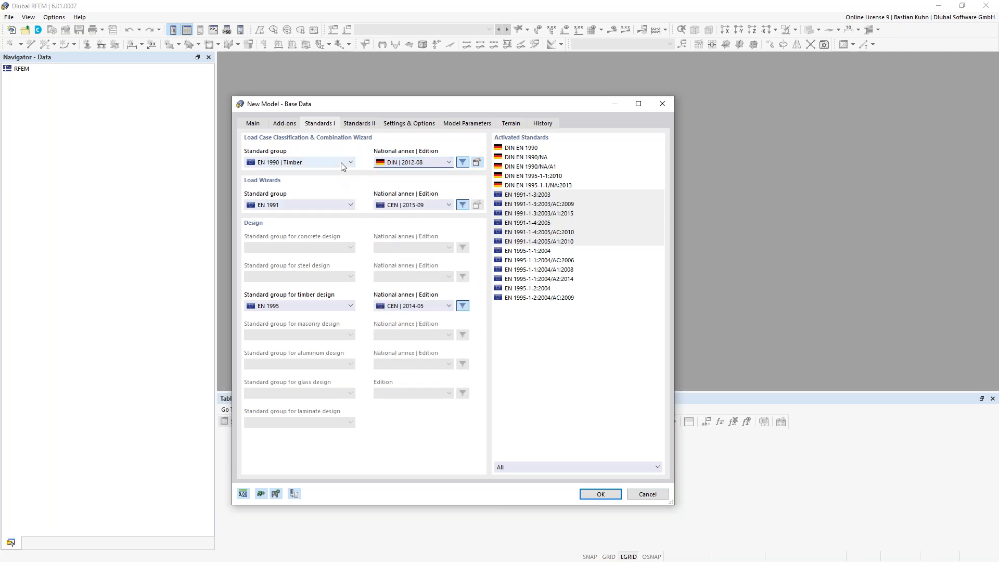
left_click(341, 163)
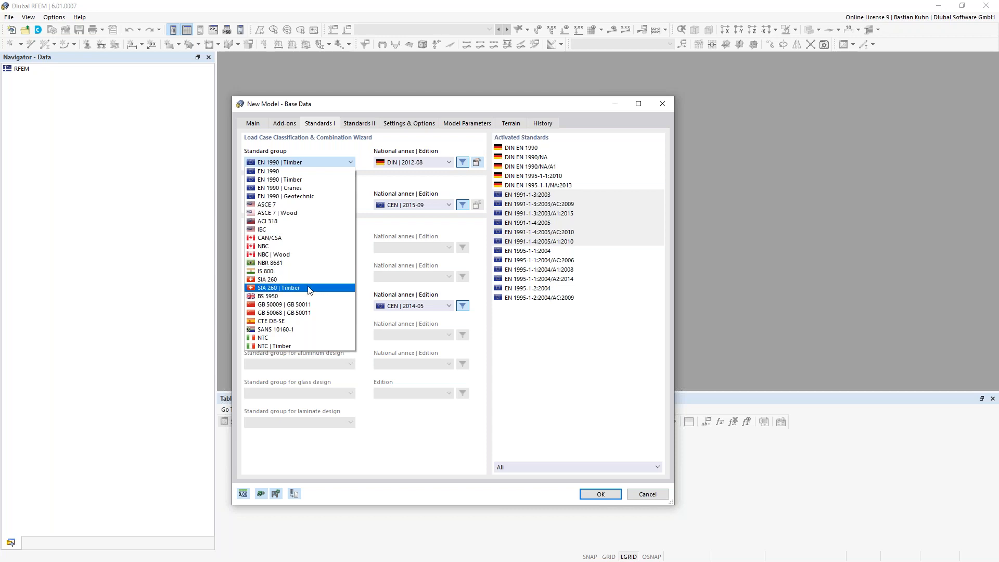
left_click(413, 103)
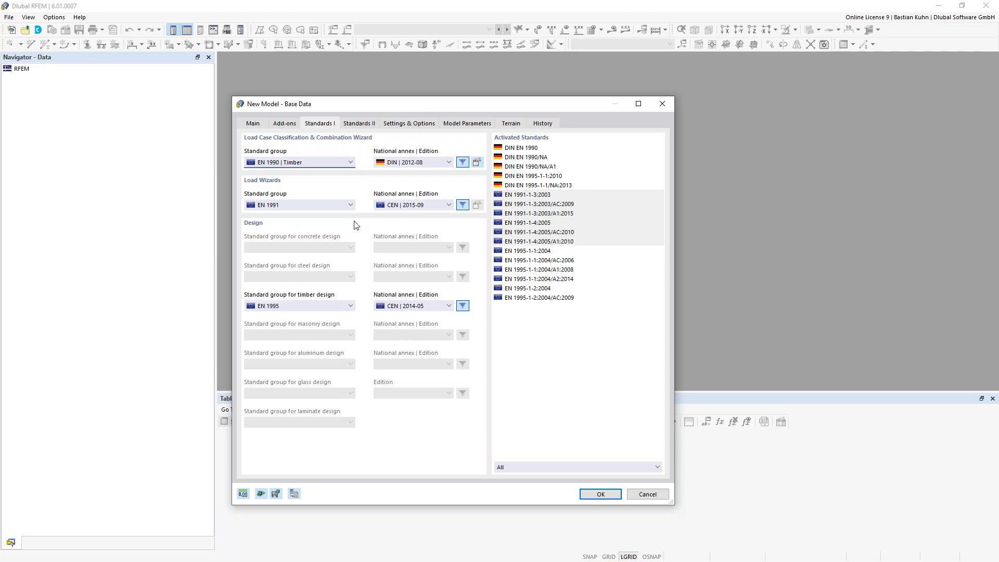
- Set the national annexes to DIN | 2019-04 for the load wizards and DIN | 2014-07 for timber design
left_click(405, 206)
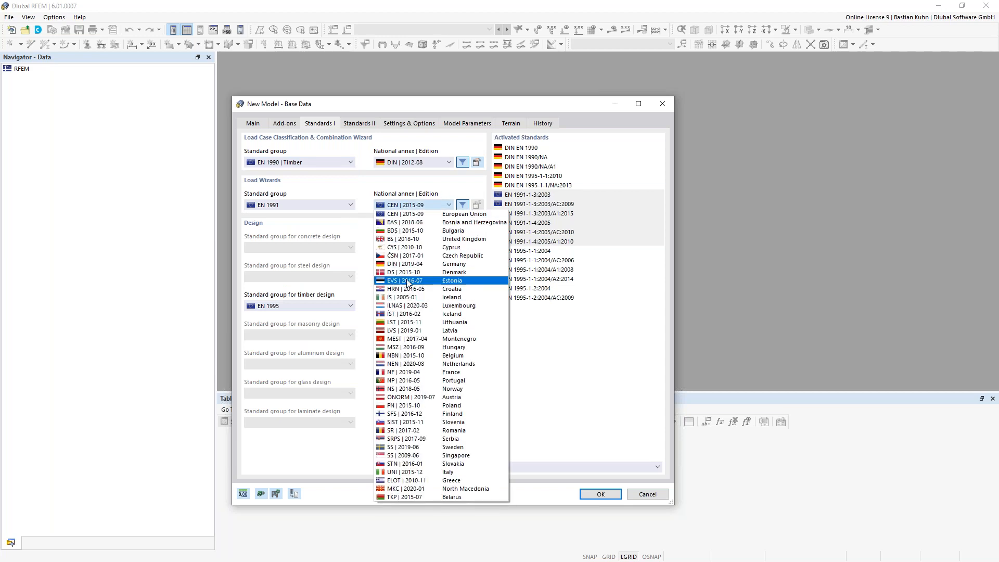
left_click(408, 264)
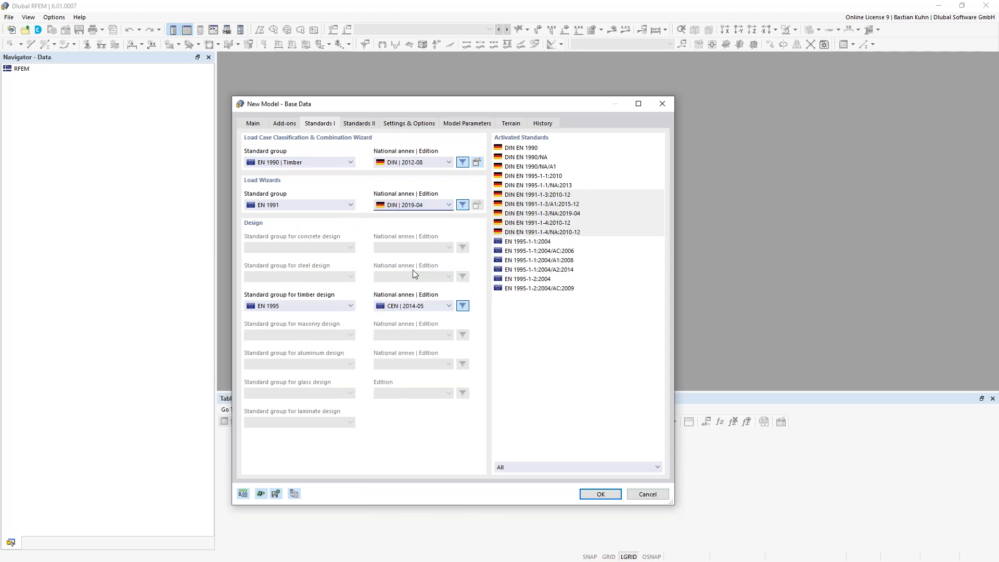
left_click(396, 307)
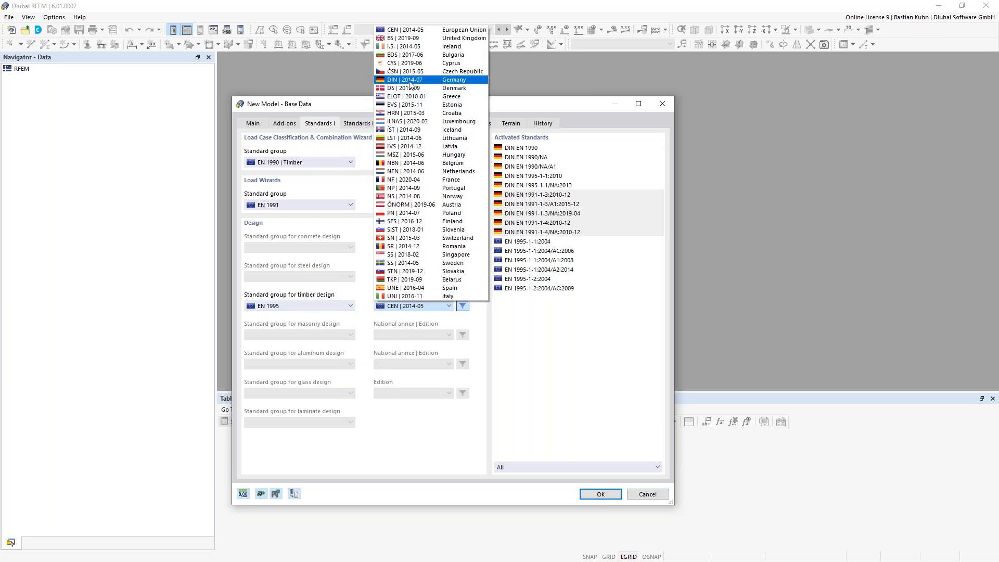
left_click(411, 83)
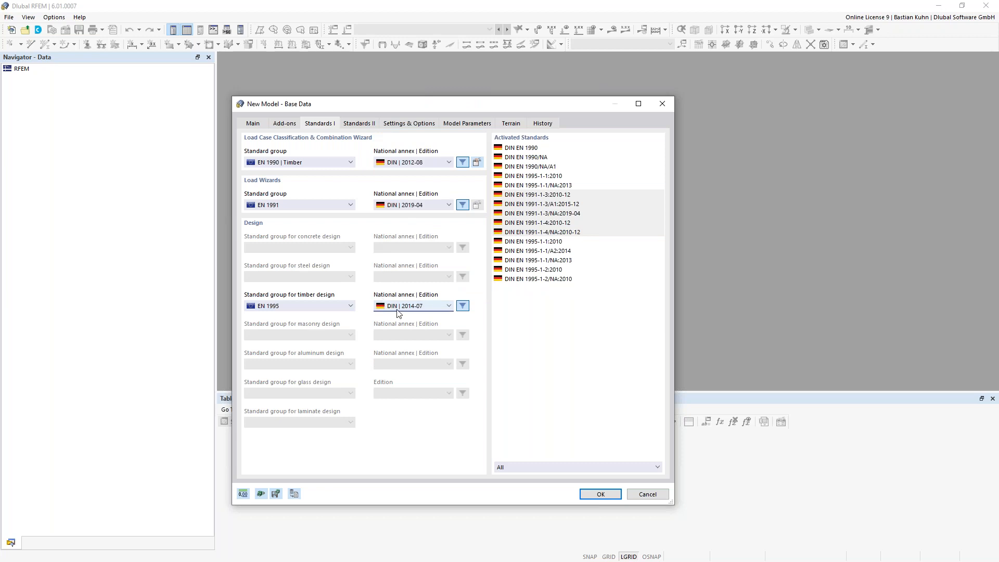
- Enable Member Representatives for the model and expand the timber design properties considered in their wizard
left_click(402, 126)
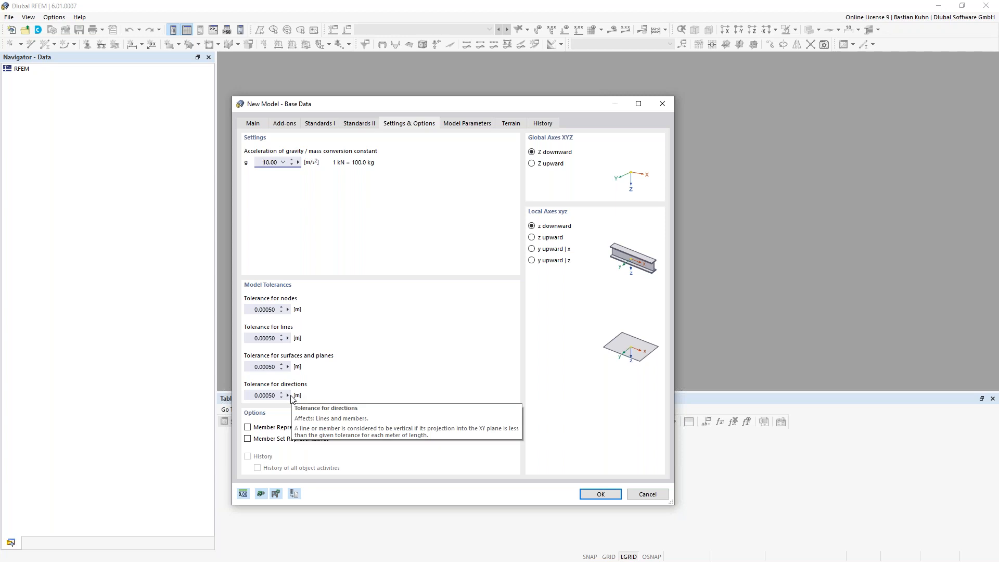
left_click(248, 428)
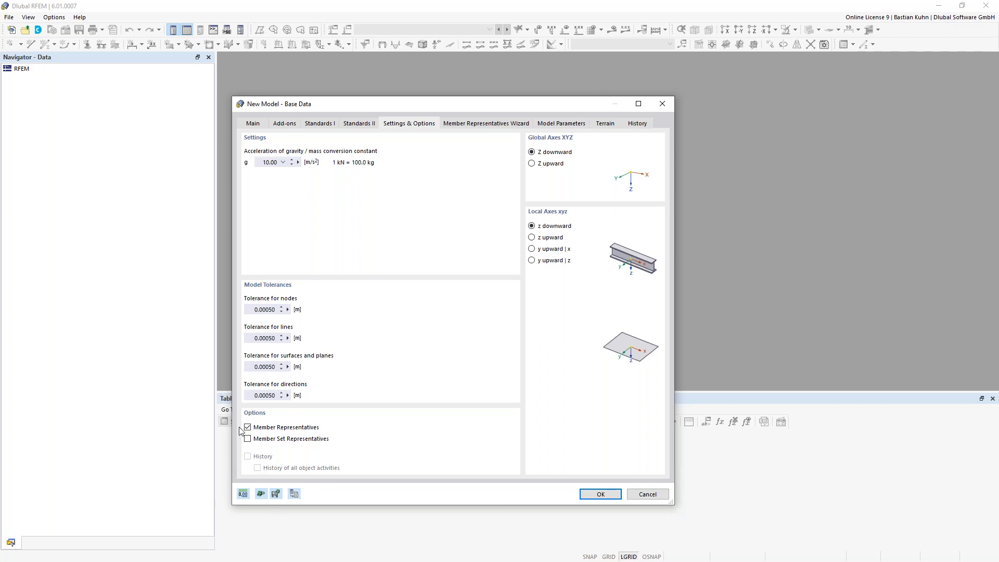
left_click(479, 125)
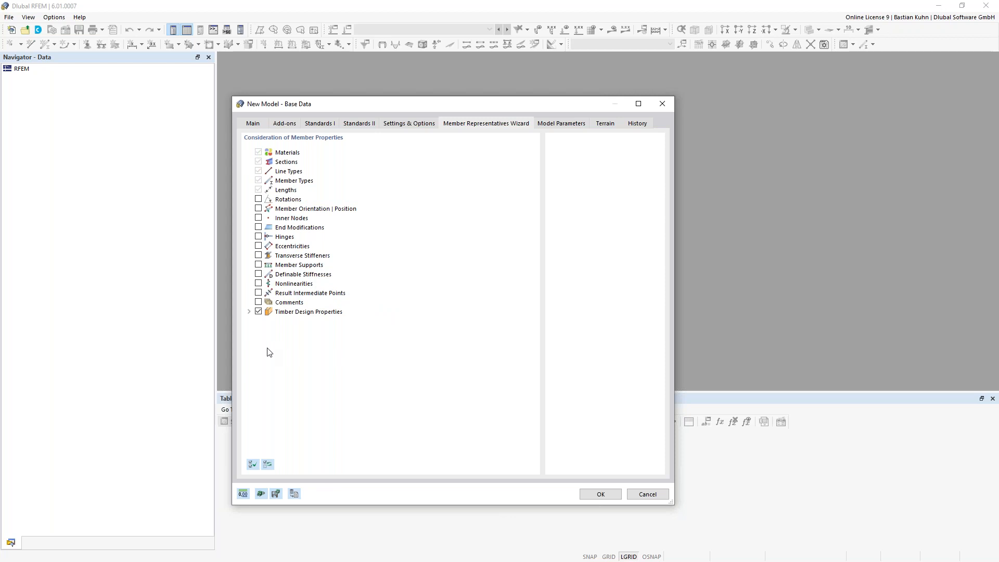
left_click(249, 311)
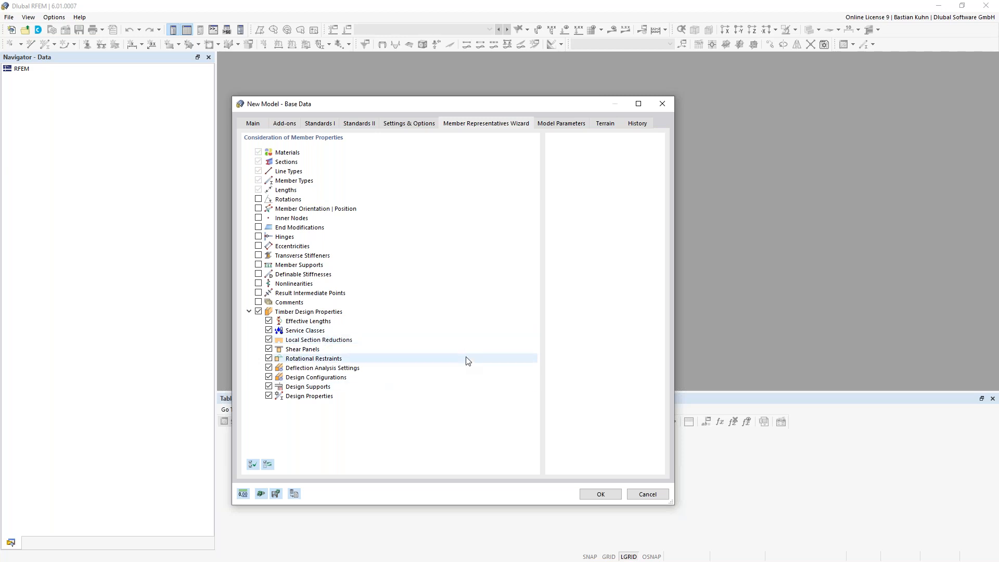
- Set the model location to a street in Leipzig using the snow load zone map, and create the model
left_click(561, 123)
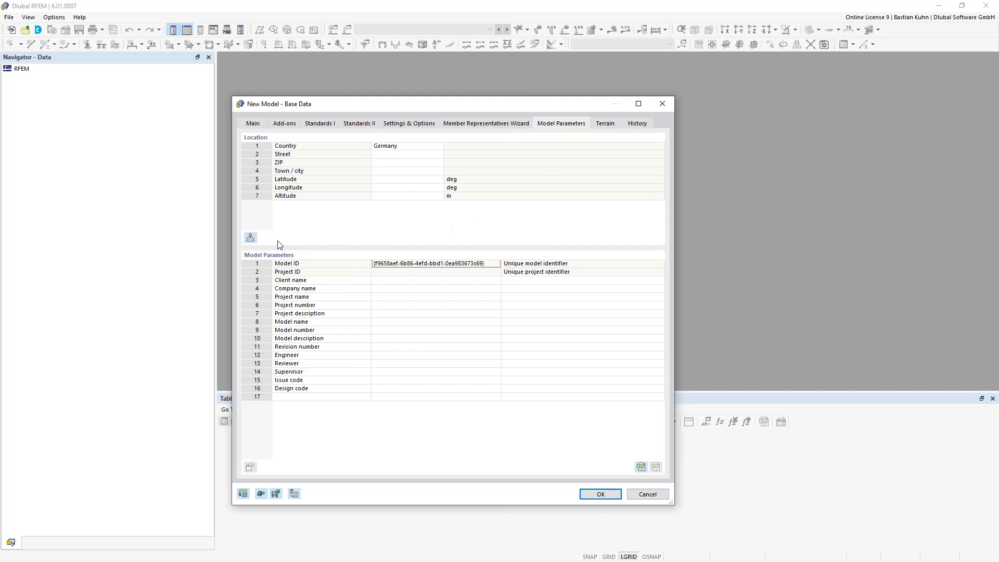
left_click(252, 238)
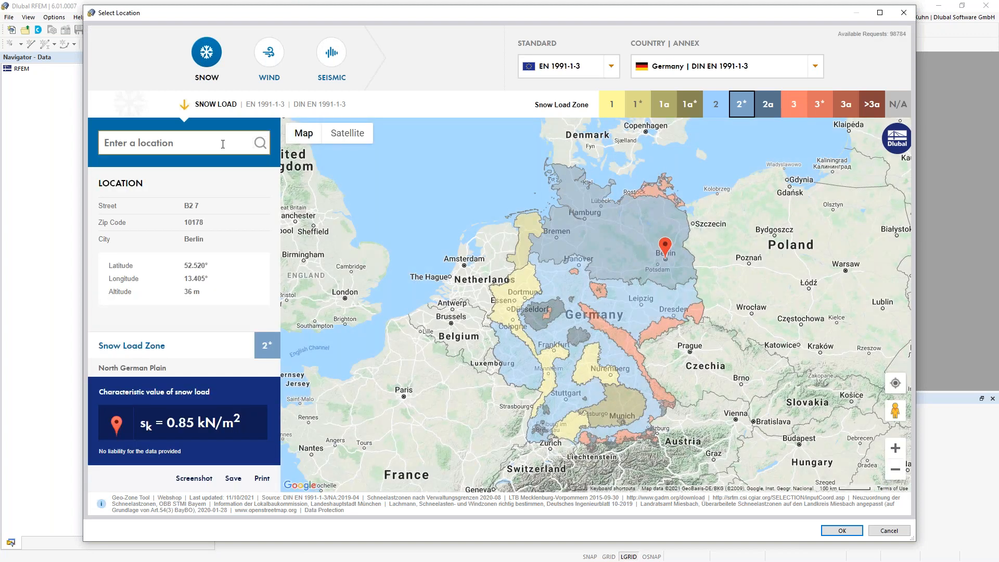
type("Grimma")
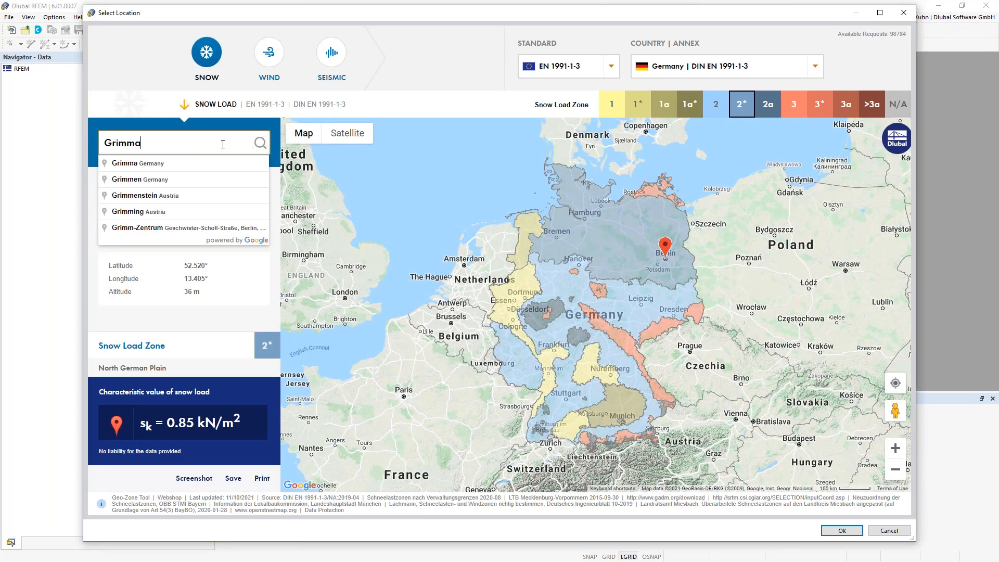
type("ische Straße, Leipzig, ...")
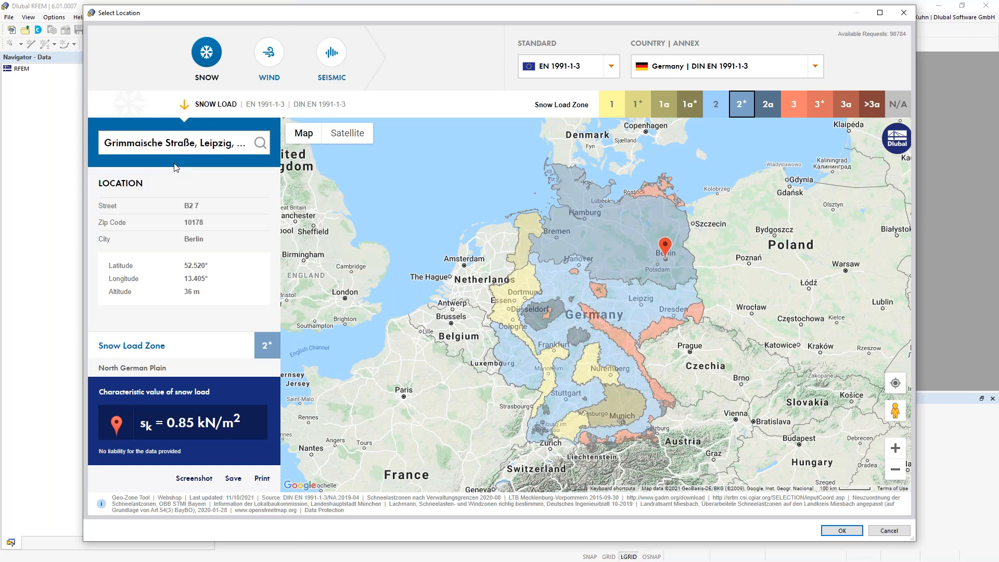
left_click(176, 164)
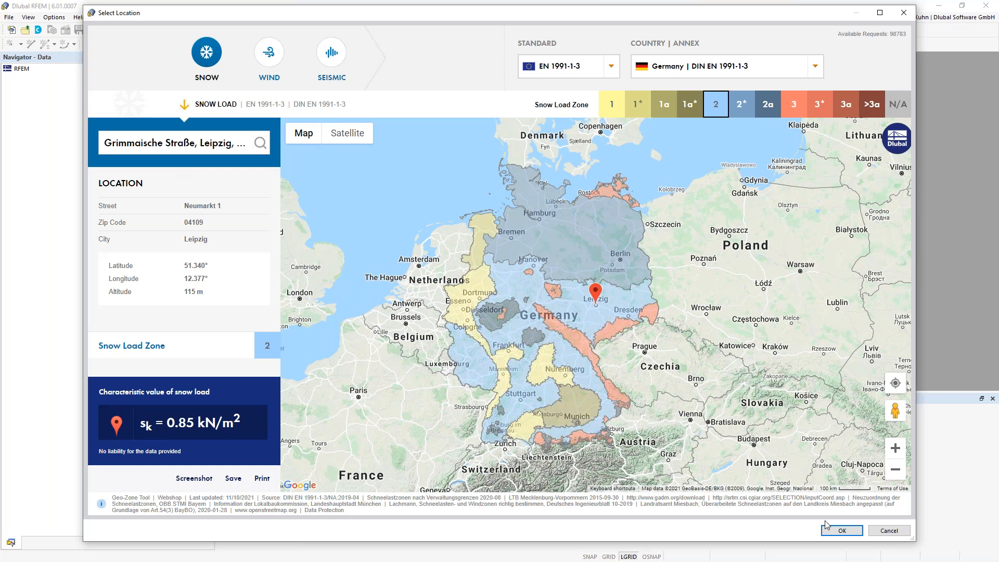
left_click(841, 531)
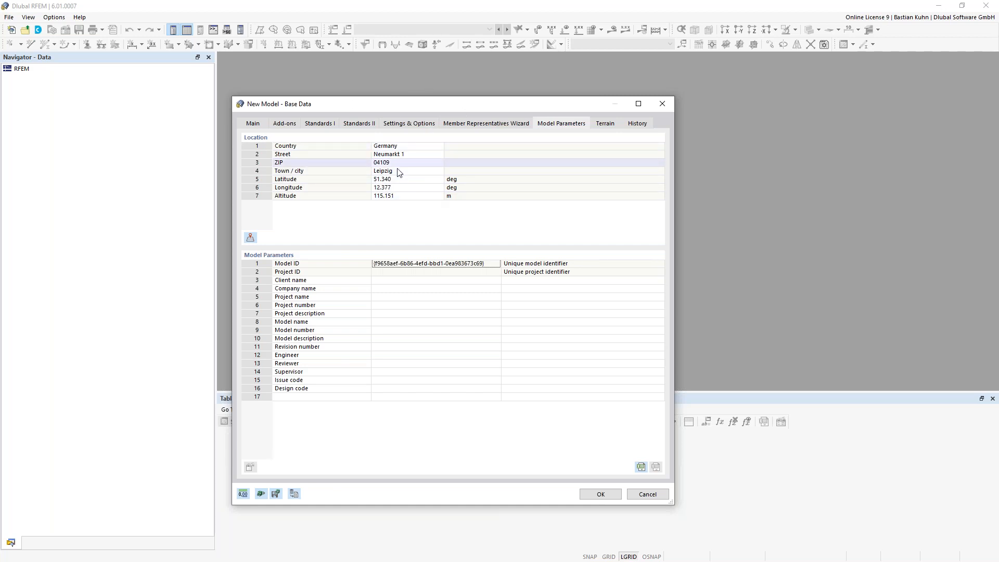
left_click(591, 493)
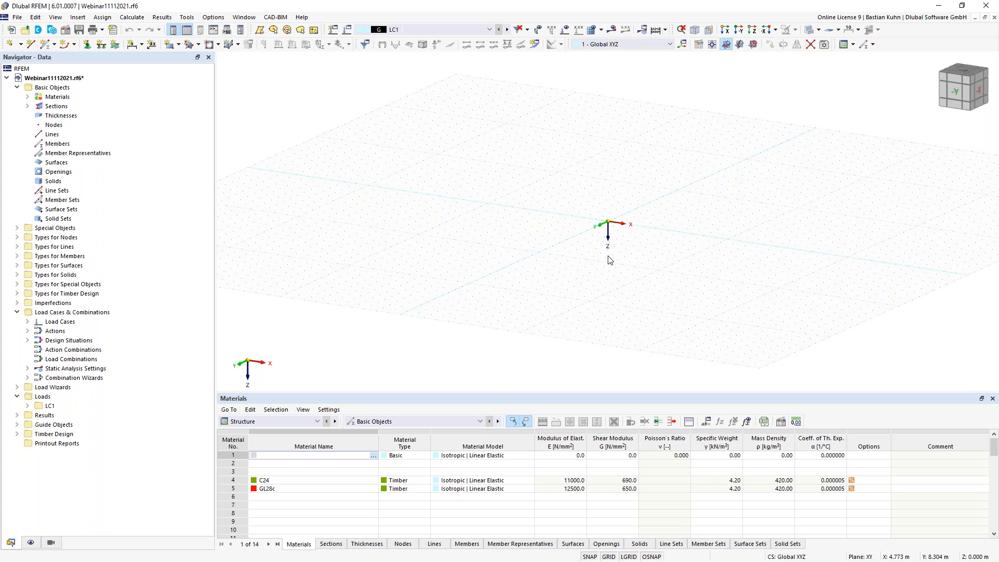
- Start a new single member and keep Beam as its member type
middle_click_drag(608, 229, 539, 266)
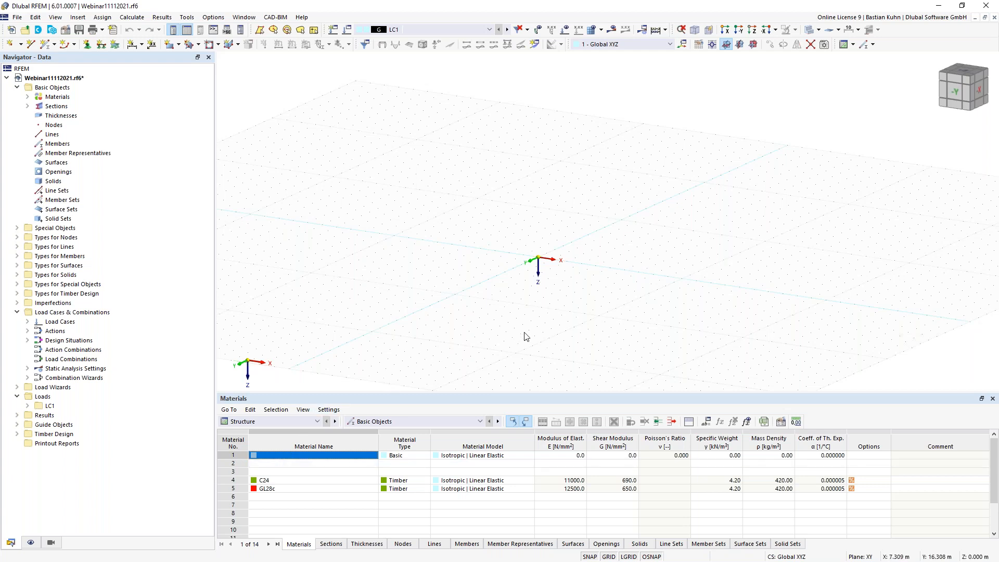
middle_click_drag(486, 345, 479, 349)
left_click(47, 46)
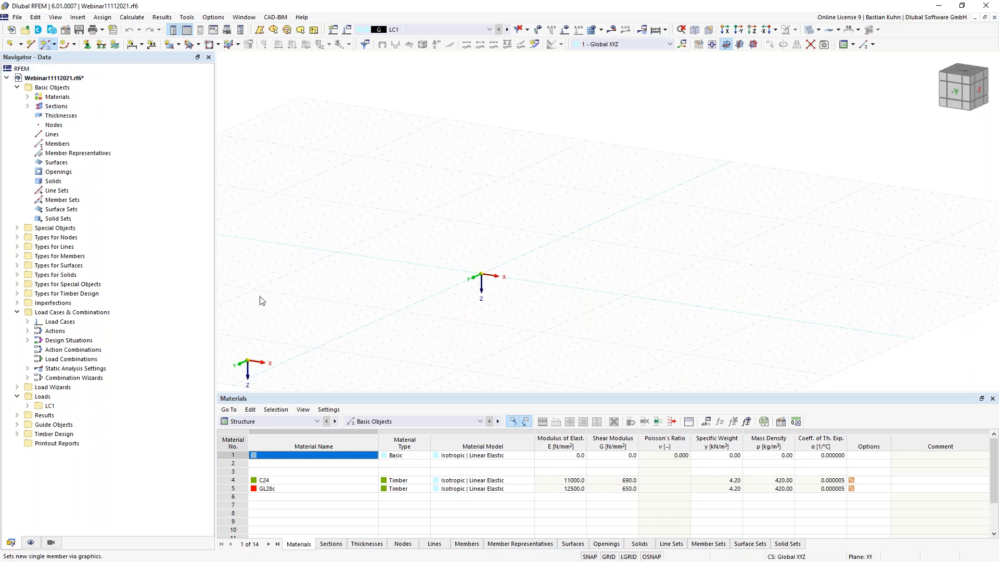
left_click_drag(43, 268, 674, 57)
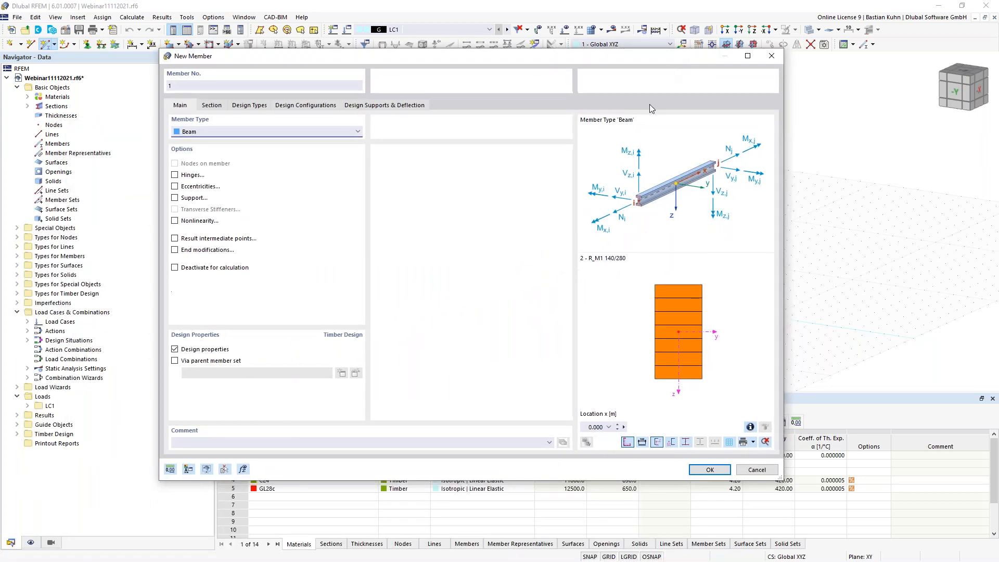
left_click(345, 134)
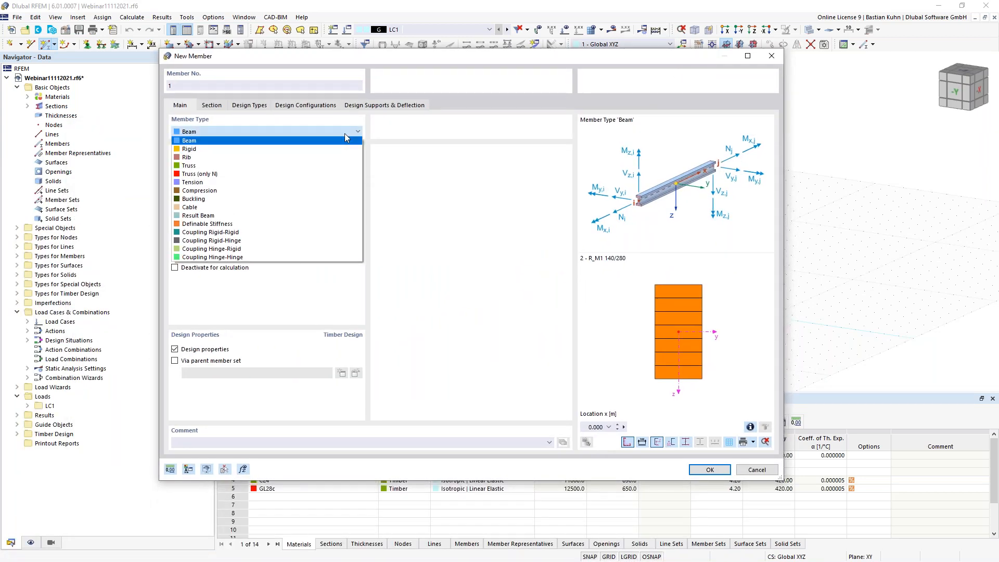
left_click(413, 157)
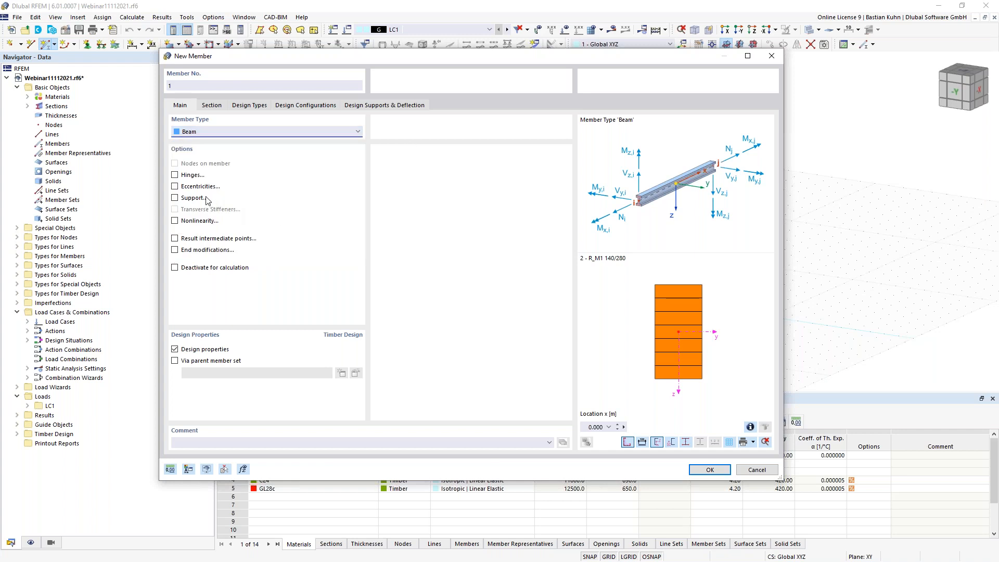
- Enable hinges for the member and create a Local xyz hinge at member end j with rotations φy and φz released
left_click(174, 176)
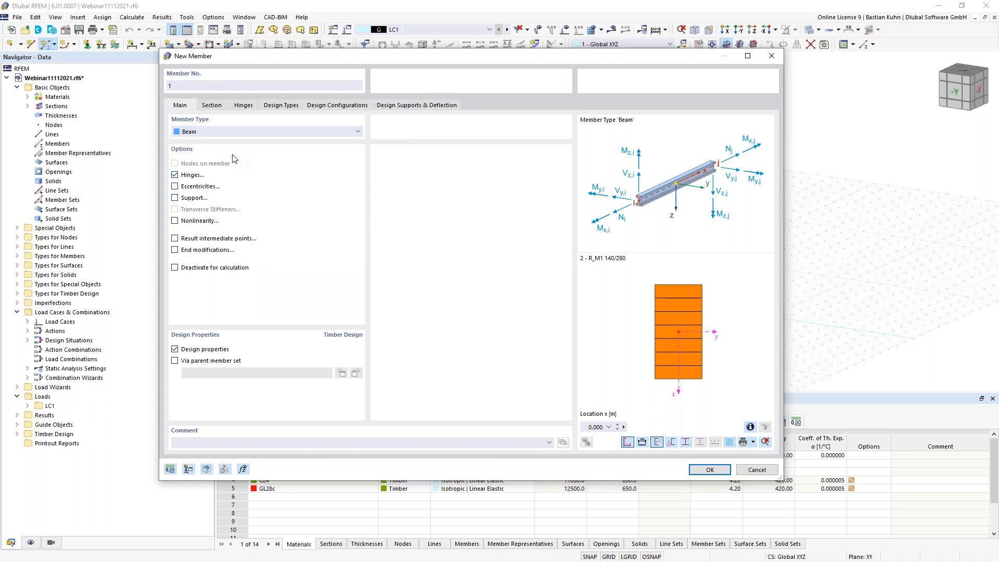
left_click(243, 105)
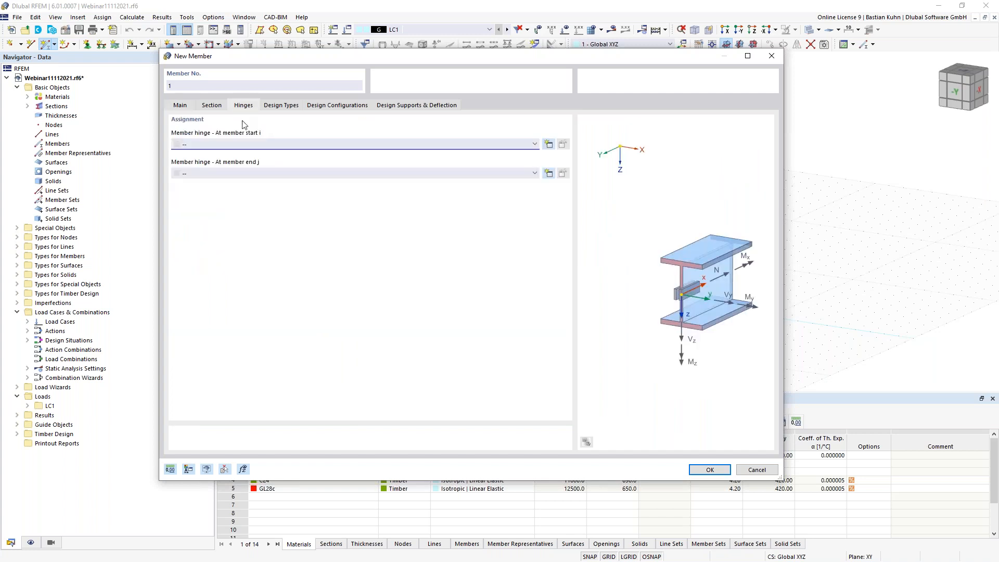
left_click(549, 174)
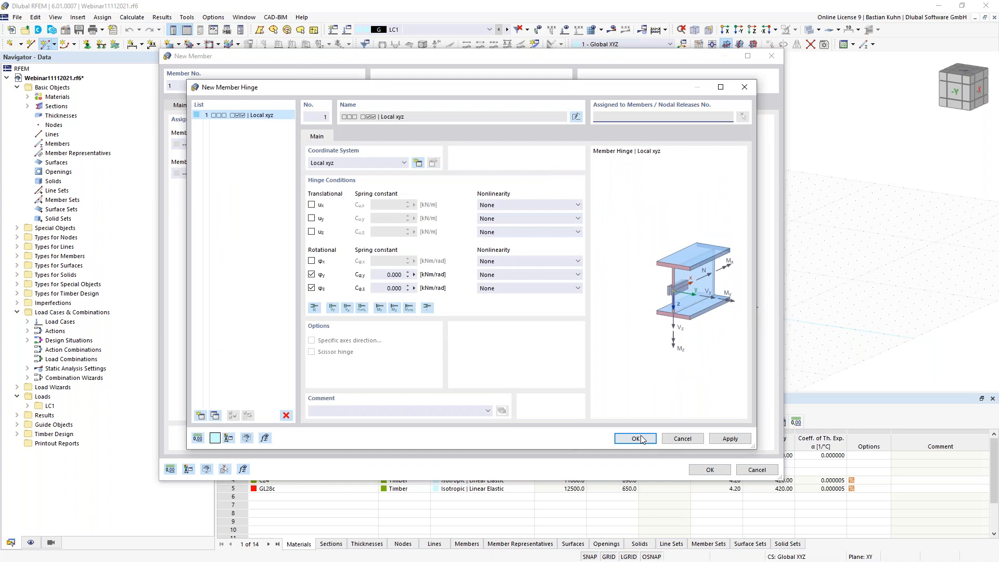
left_click(637, 438)
- Try the Linear and top-aligned Saddle section distributions for the member, and return the distribution type to Uniform
left_click(215, 106)
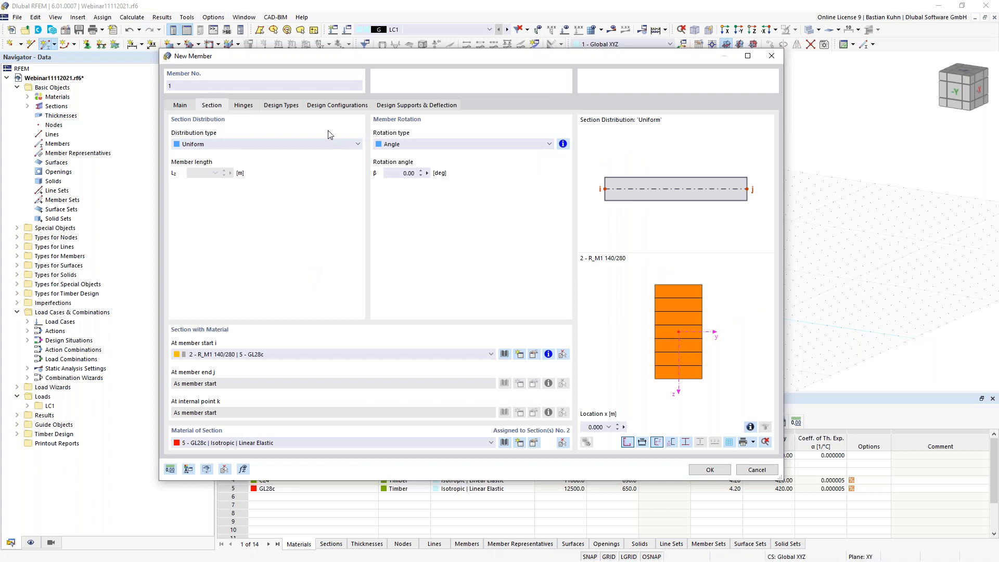
left_click(334, 143)
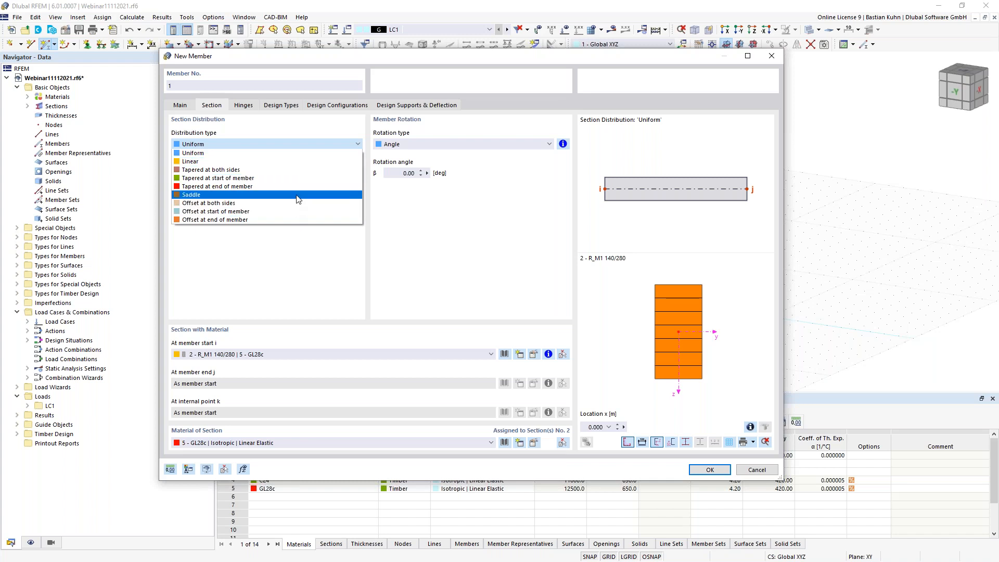
left_click(294, 162)
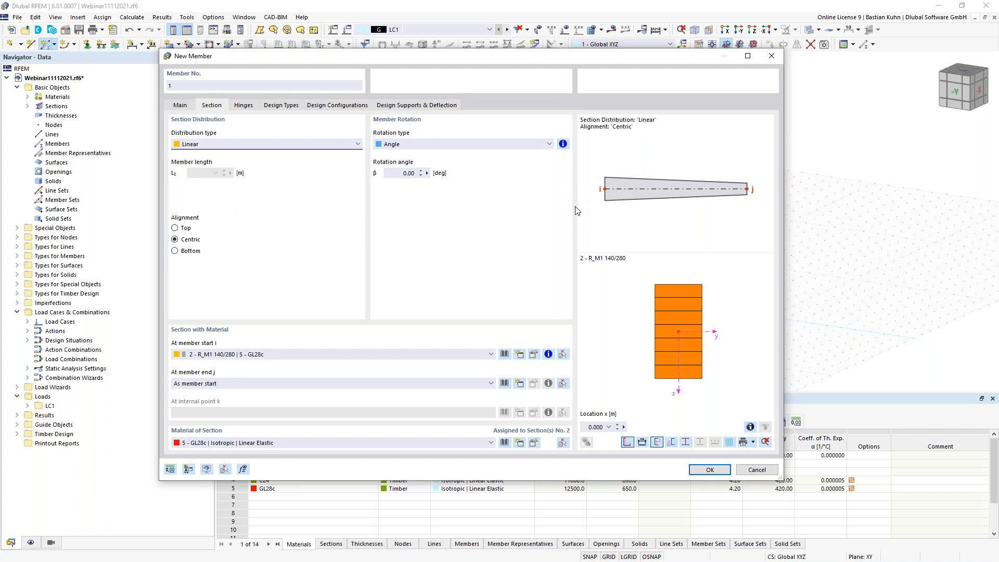
left_click(347, 150)
left_click(323, 195)
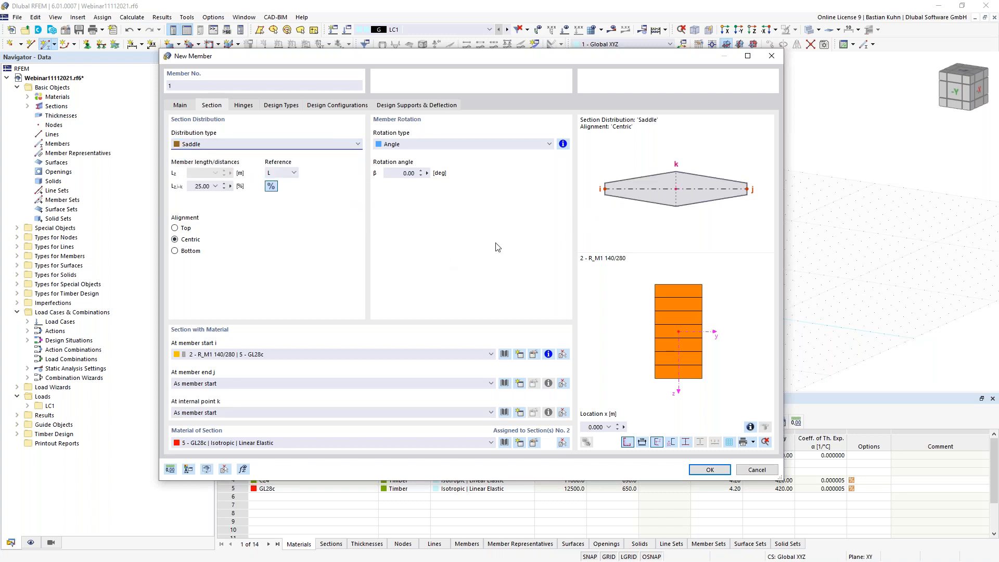
left_click(175, 229)
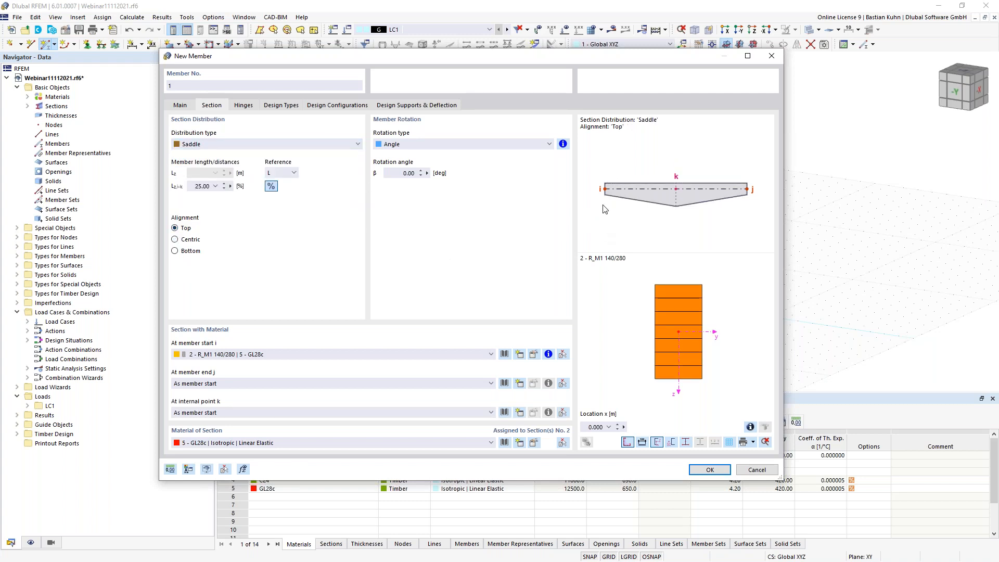
left_click(328, 144)
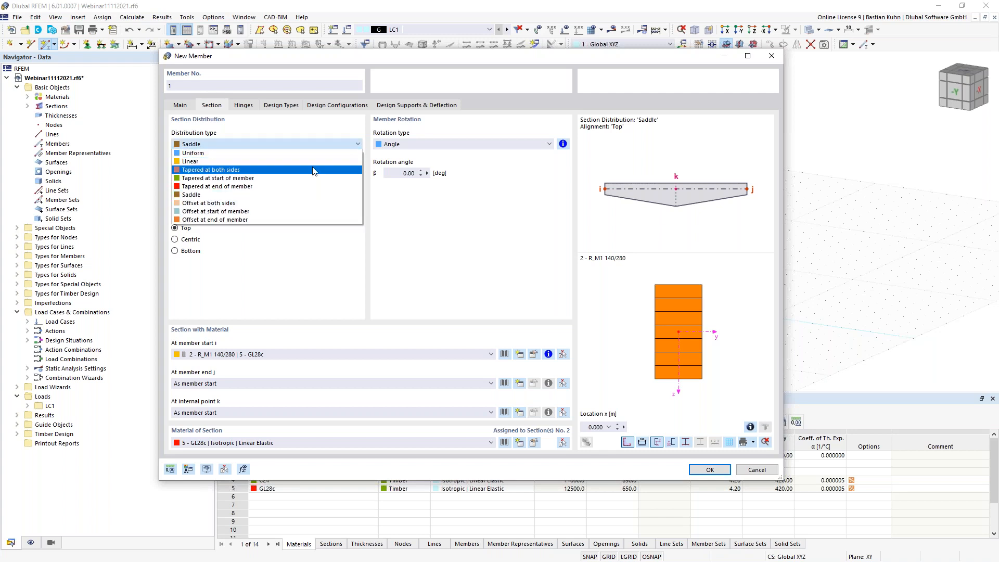
left_click(316, 154)
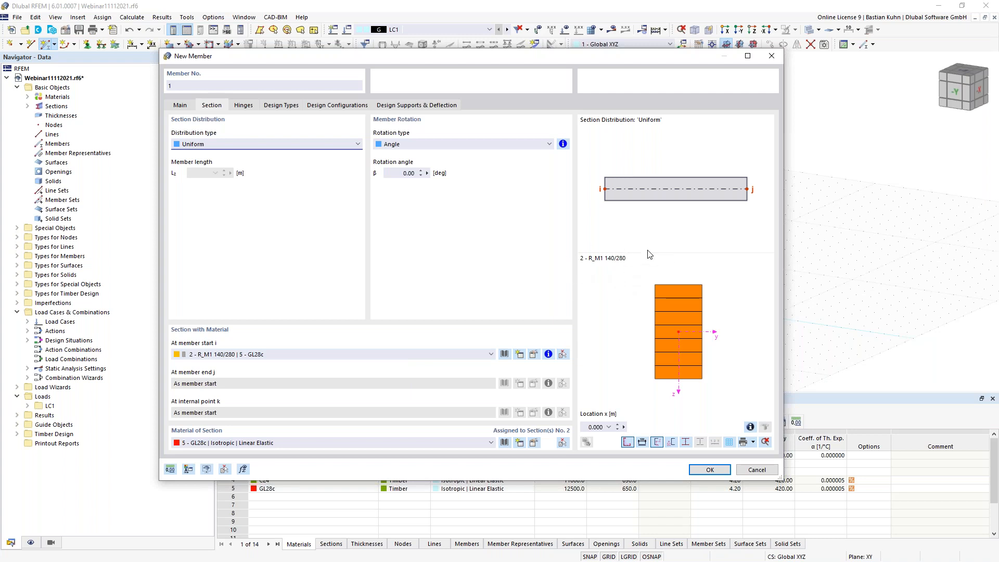
- Add a rectangular Parametric - Massive I section from the section library for the member start
left_click(506, 356)
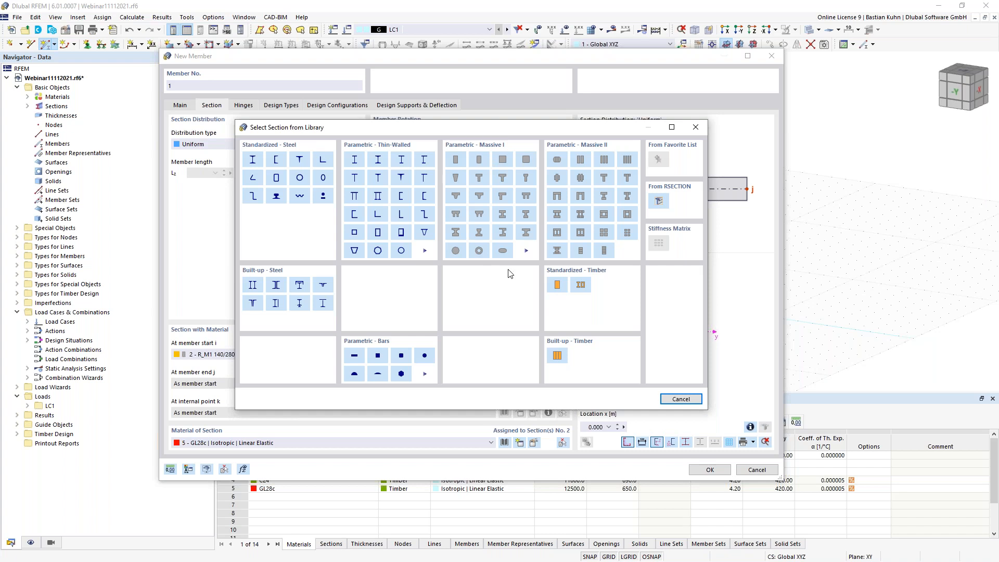
left_click(526, 251)
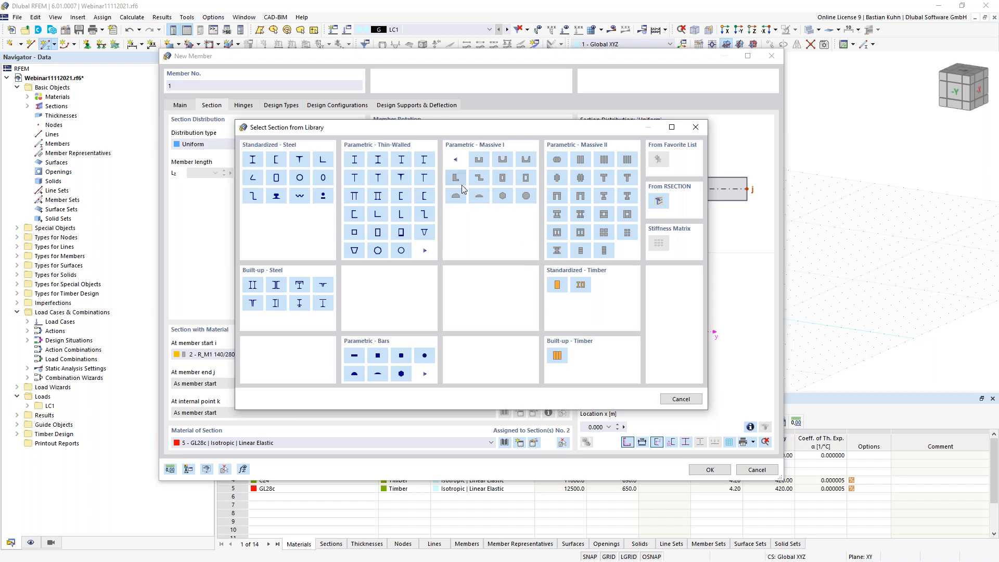
left_click(455, 160)
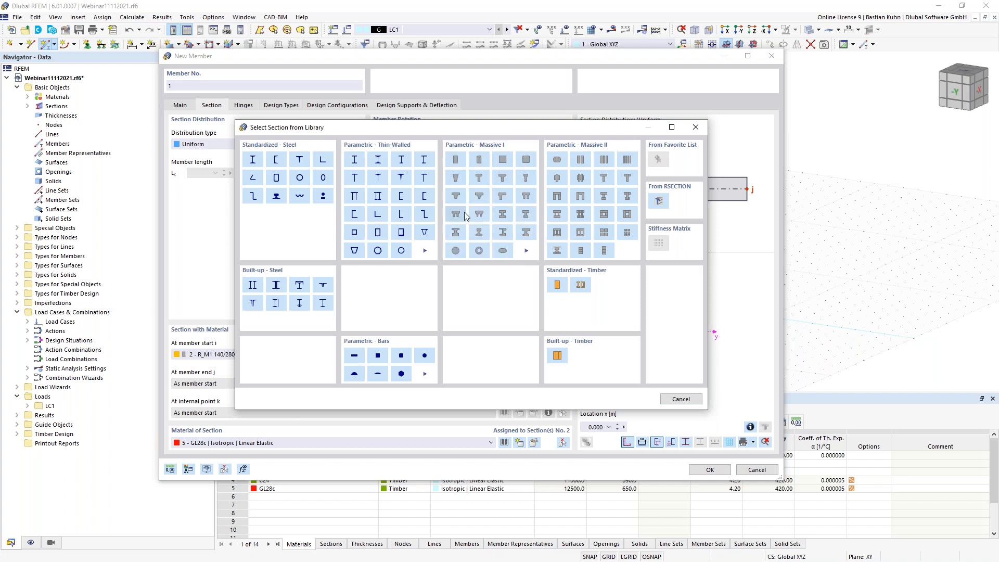
left_click(454, 160)
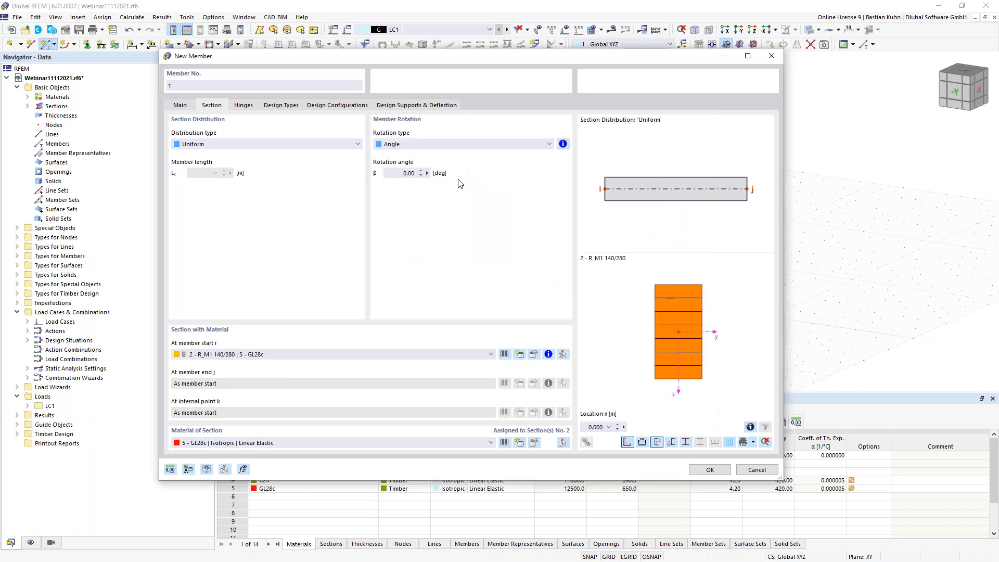
left_click_drag(0, 51, 471, 40)
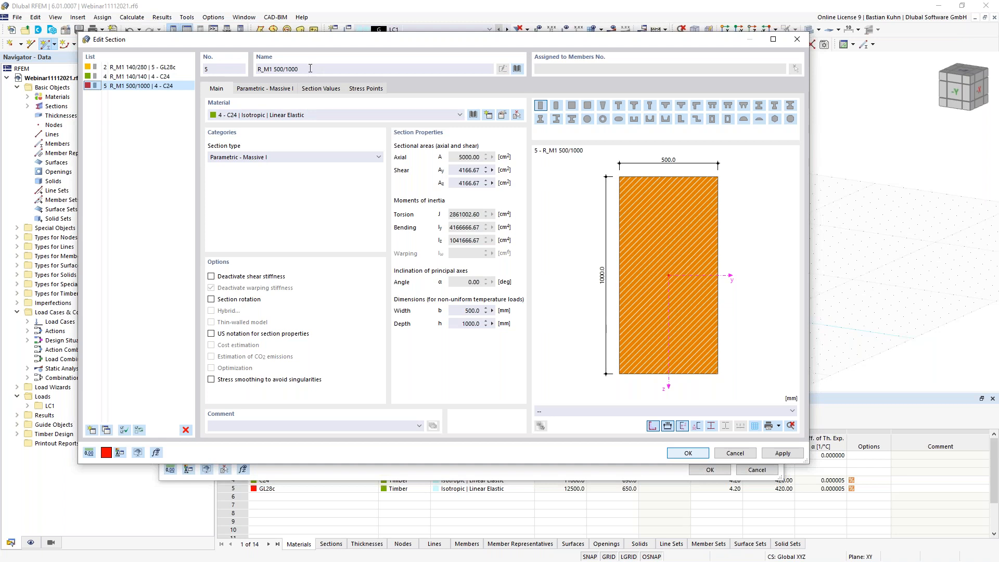
- Open the material library for the R_M1 140/140 section and filter it to European Union timber of subtype Solid Timber
left_click(155, 78)
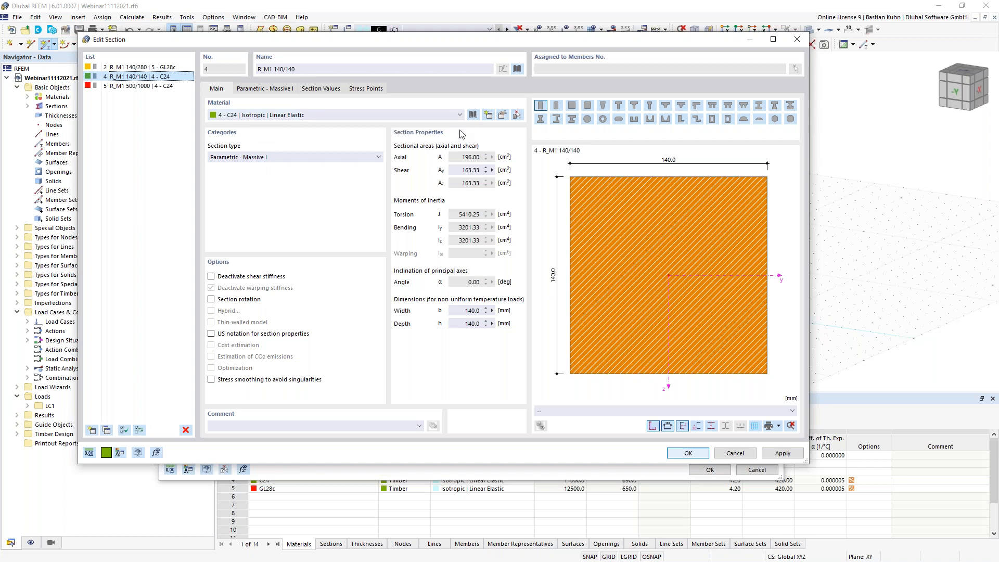
left_click(473, 115)
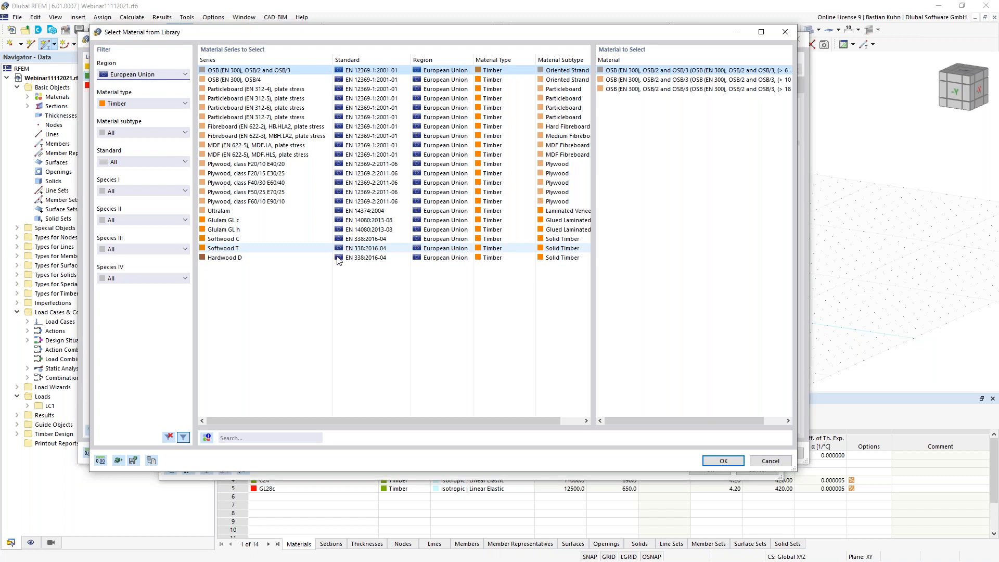
left_click(177, 104)
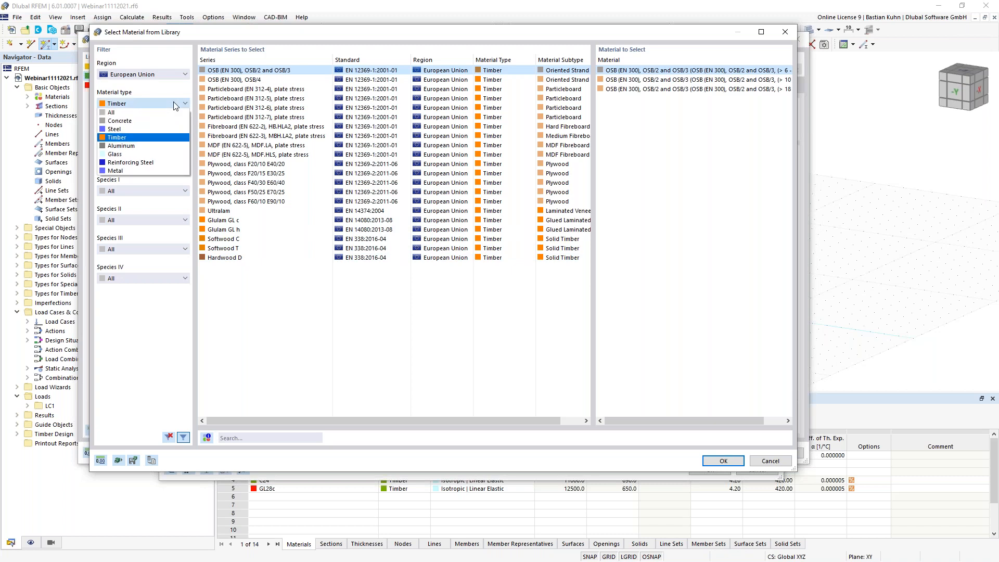
left_click(167, 138)
left_click(133, 77)
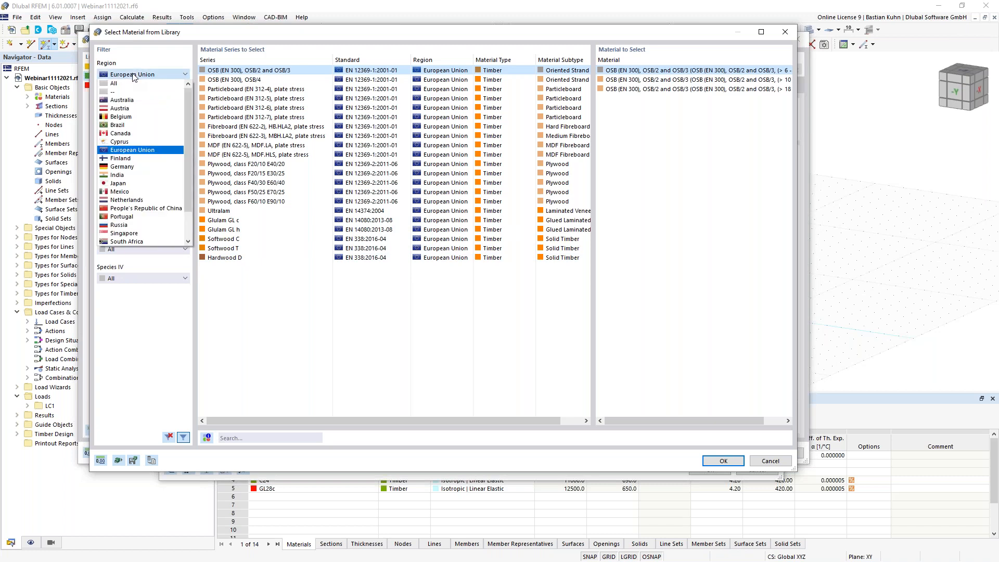
left_click(142, 66)
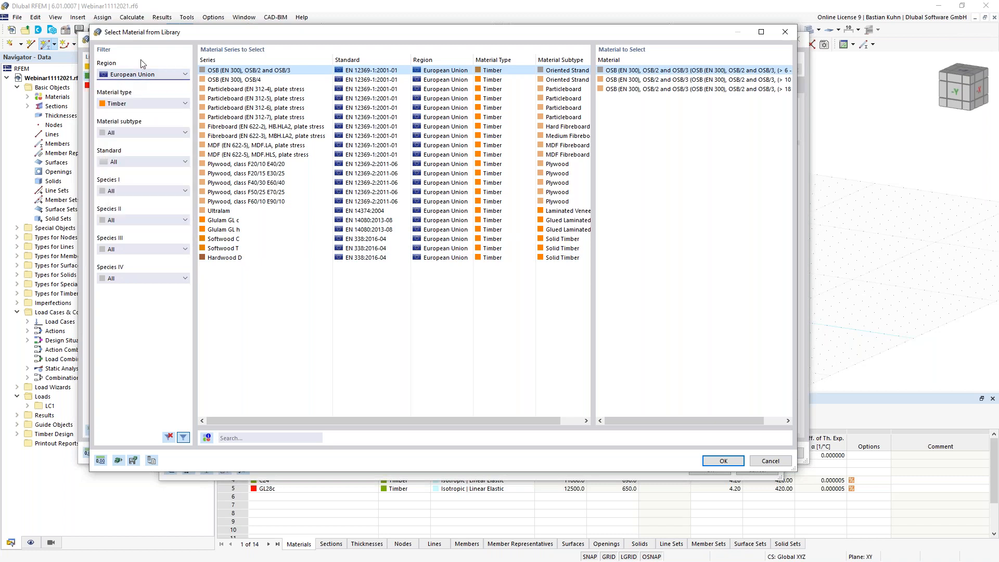
left_click(152, 132)
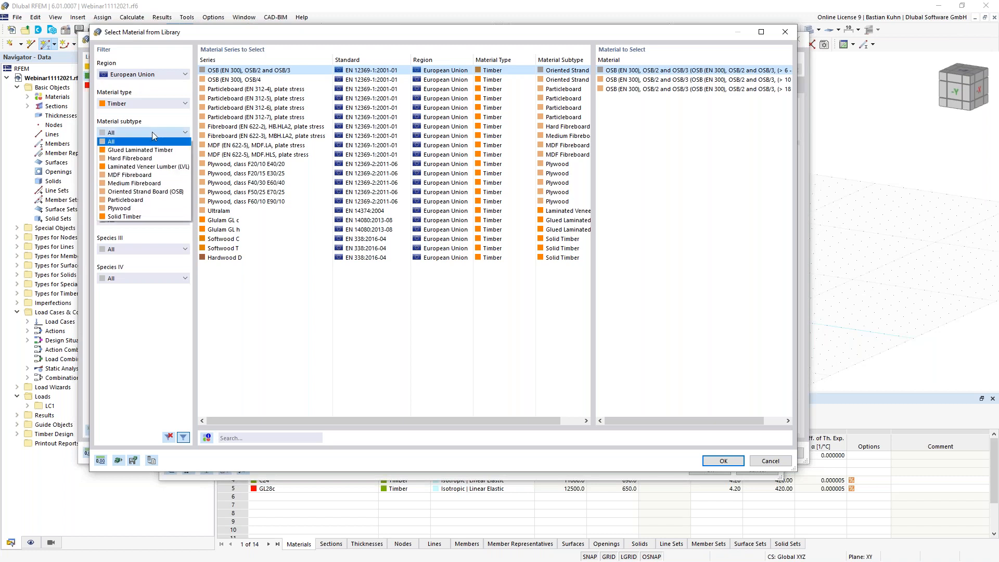
left_click(150, 214)
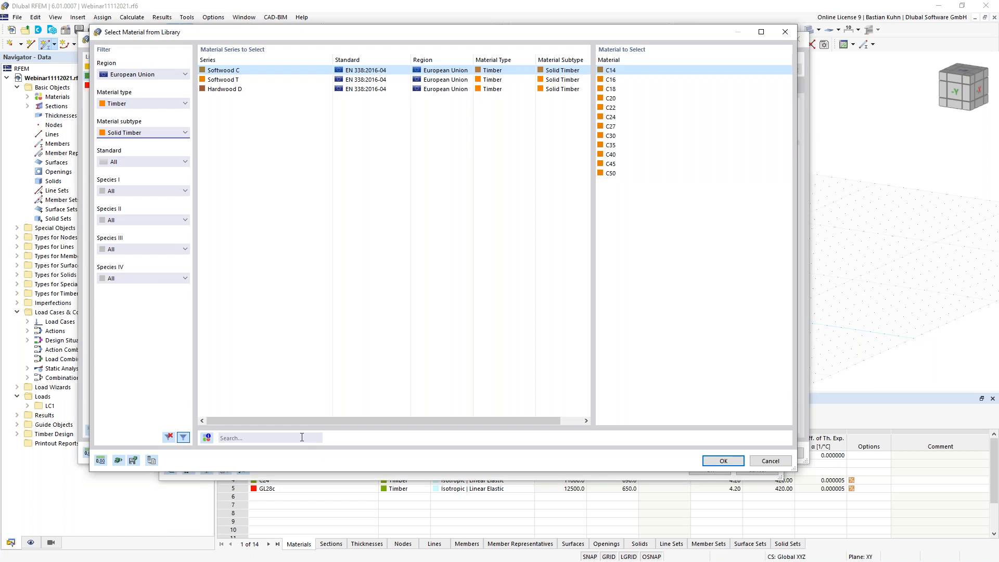
- Search the library for C24 and assign that softwood material to the section
left_click(302, 437)
type("C24")
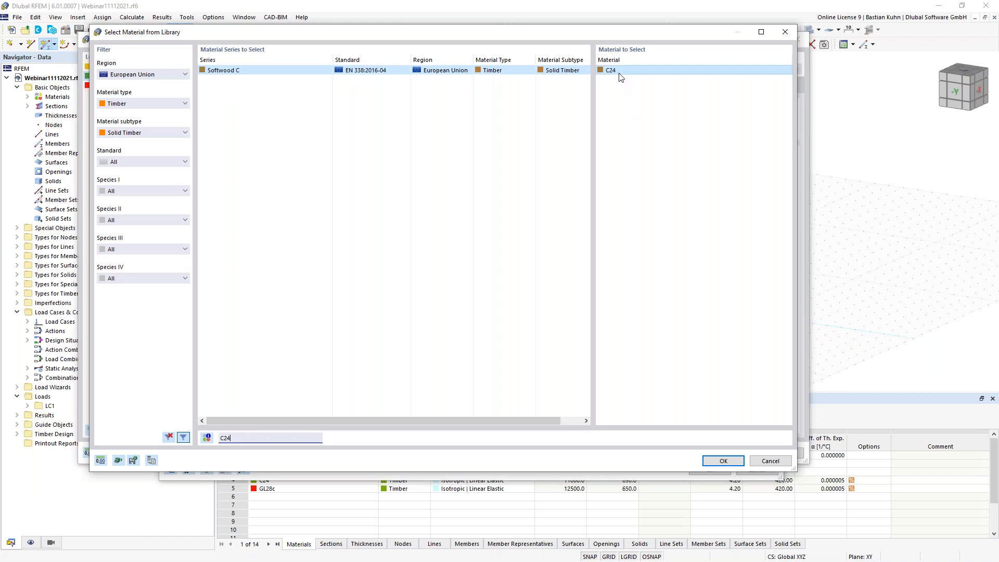
left_click(711, 460)
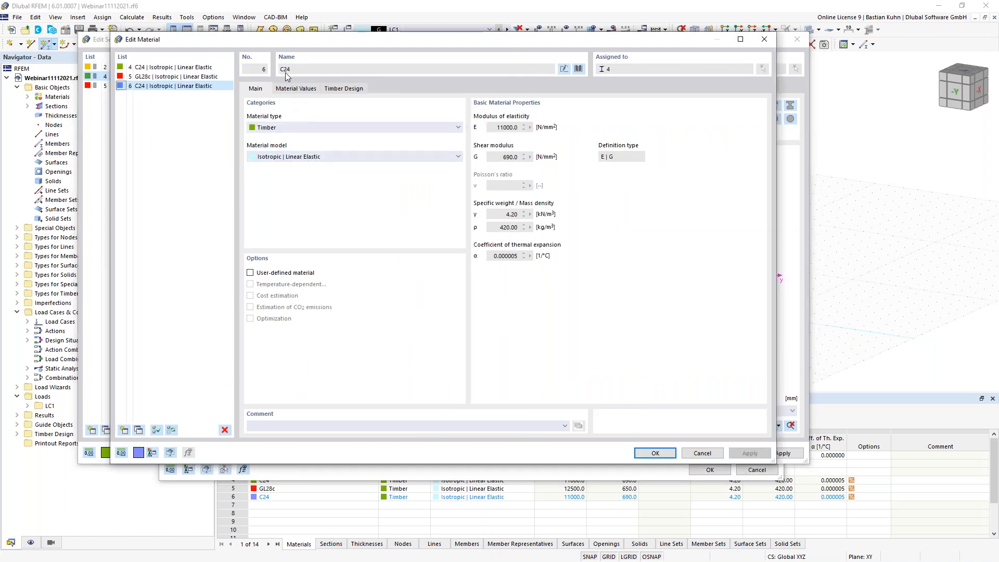
- Examine the C24 material values and its EN 1995 timber design settings, including the ultimate limit state and fire design factors
left_click(296, 88)
left_click(317, 168)
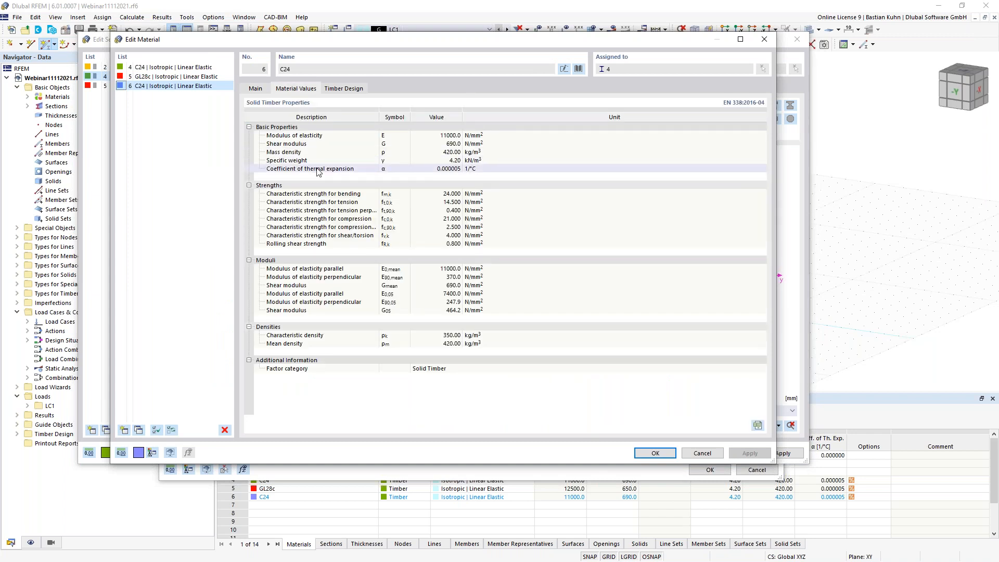
left_click(343, 88)
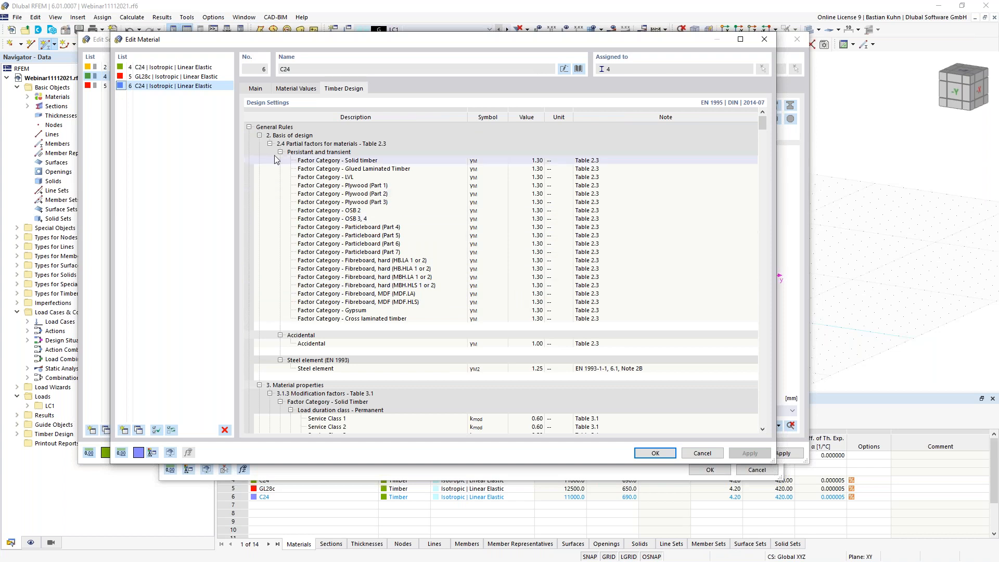
left_click(259, 136)
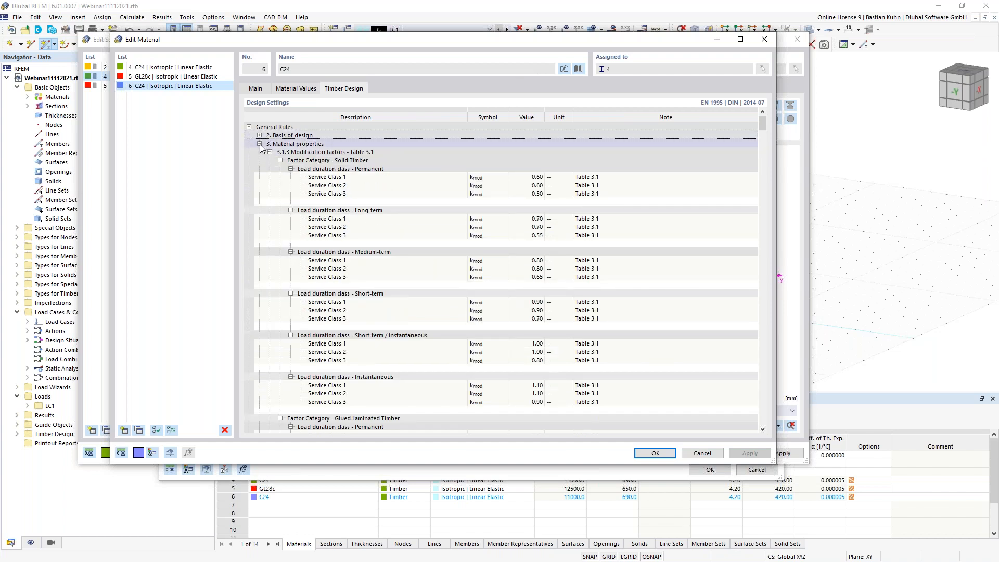
left_click(259, 144)
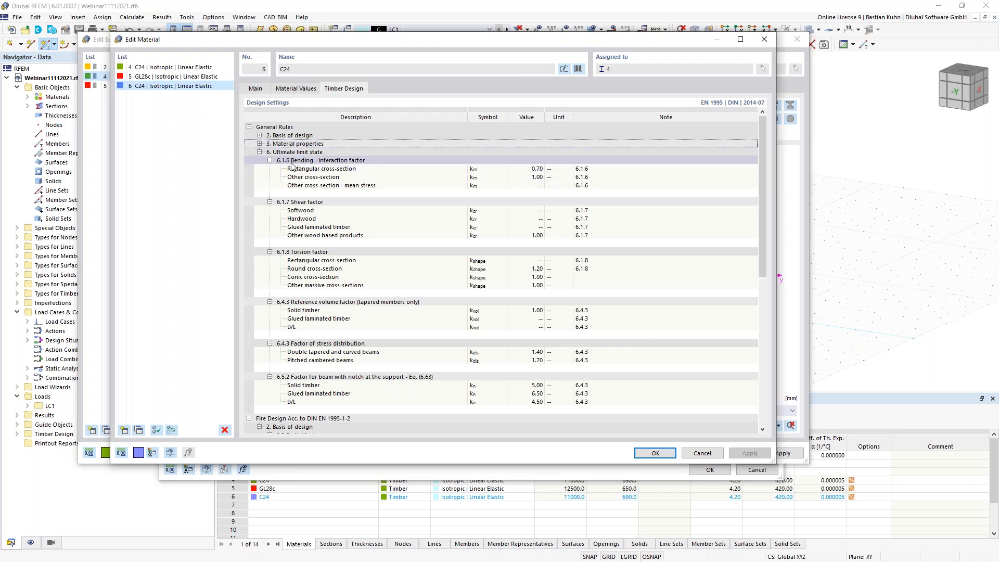
scroll(323, 313, "down", 5)
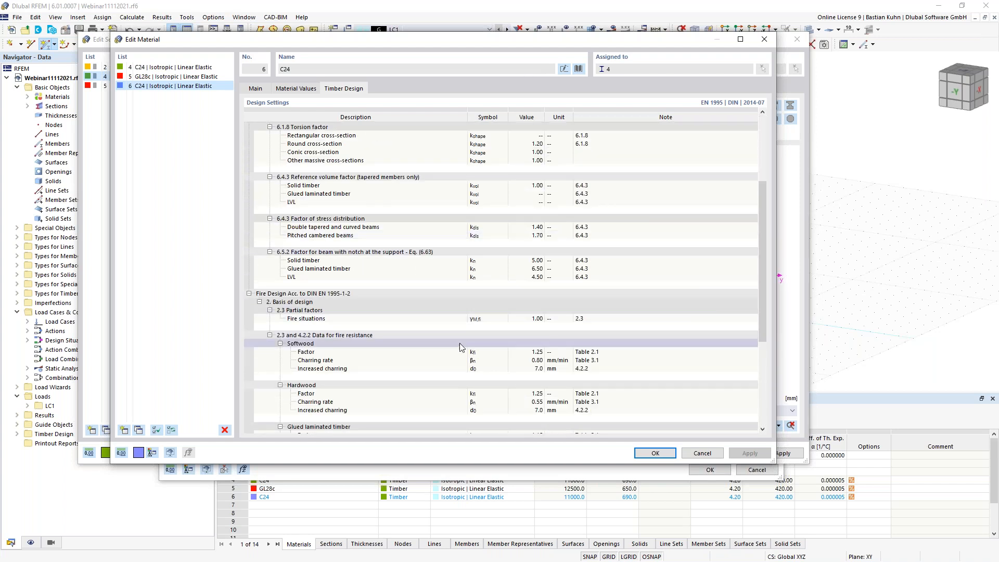
left_click(532, 319)
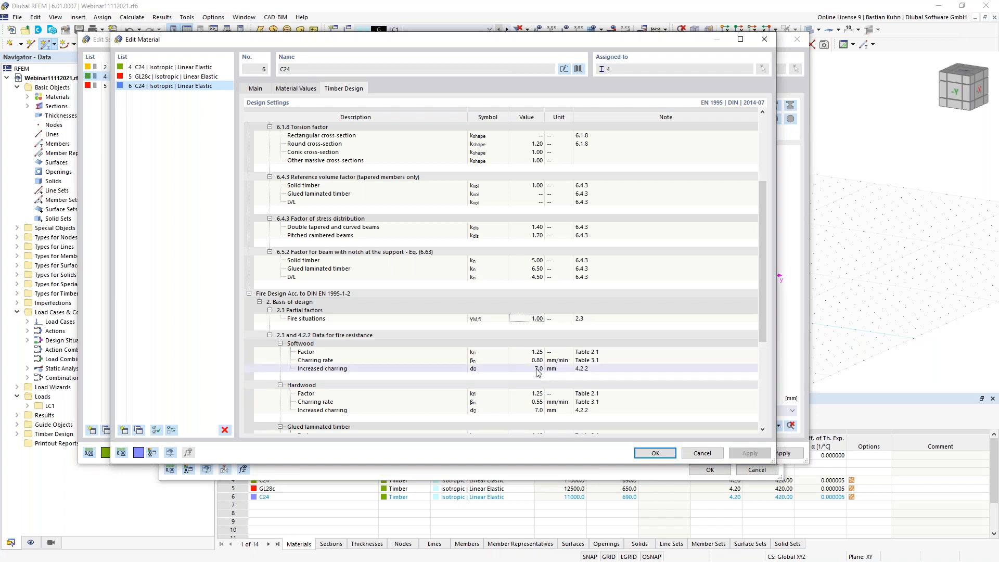
- Accept the C24 material and section edits, and select the R_M1 140/140 section in C24 at member start i
left_click(654, 453)
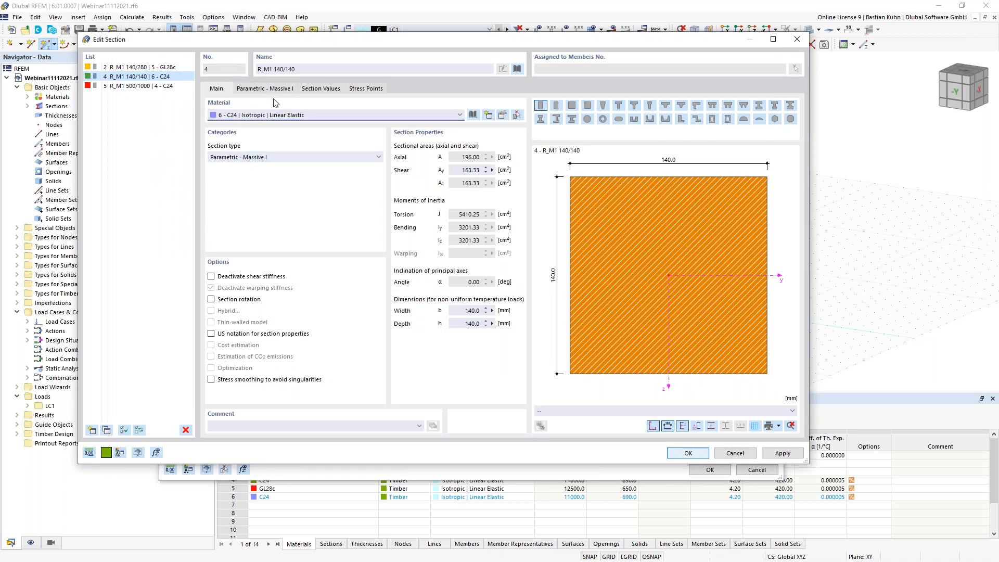
left_click(675, 457)
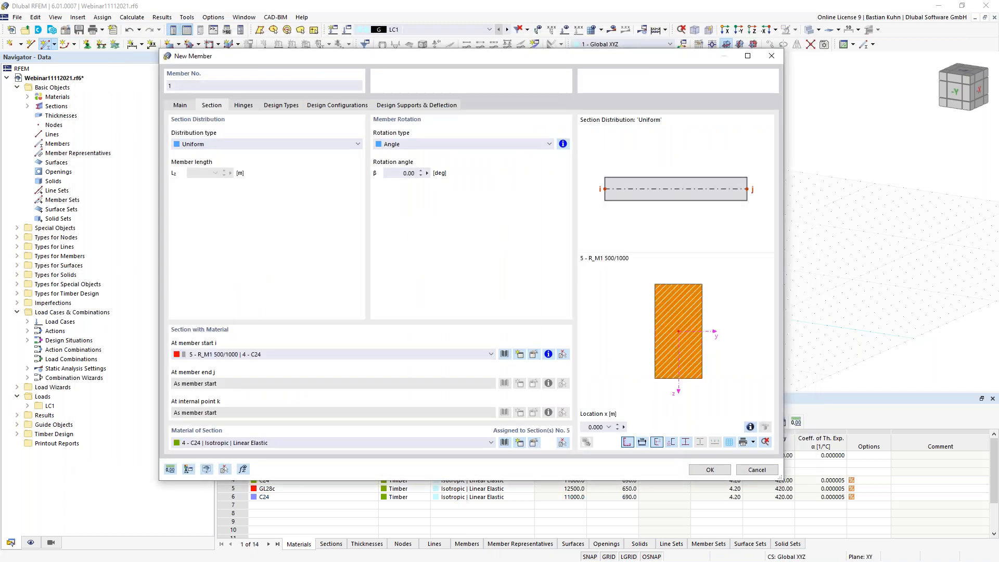
left_click(475, 355)
left_click(454, 372)
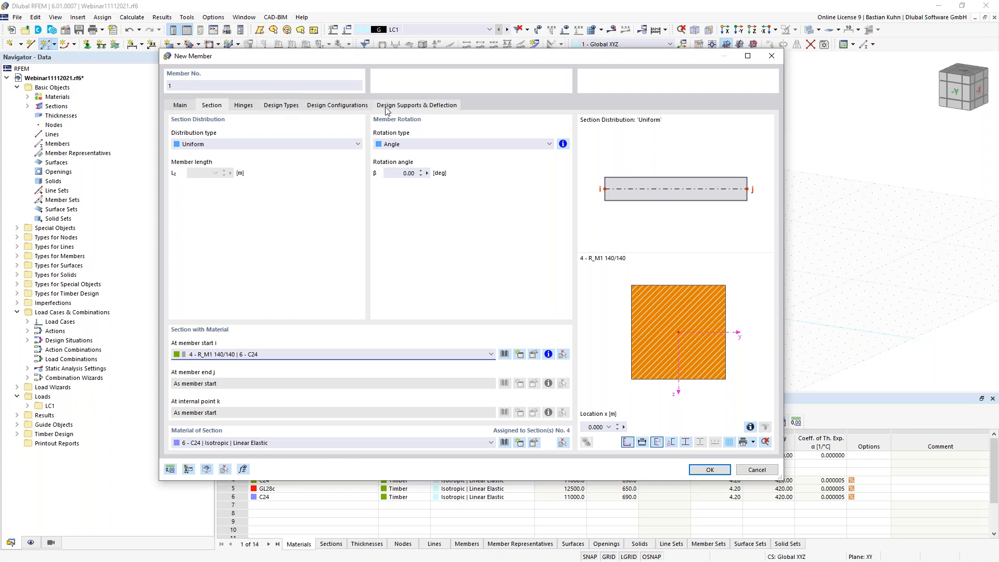
- Review the new member's timber design types and design configurations, and accept the member settings
left_click(282, 106)
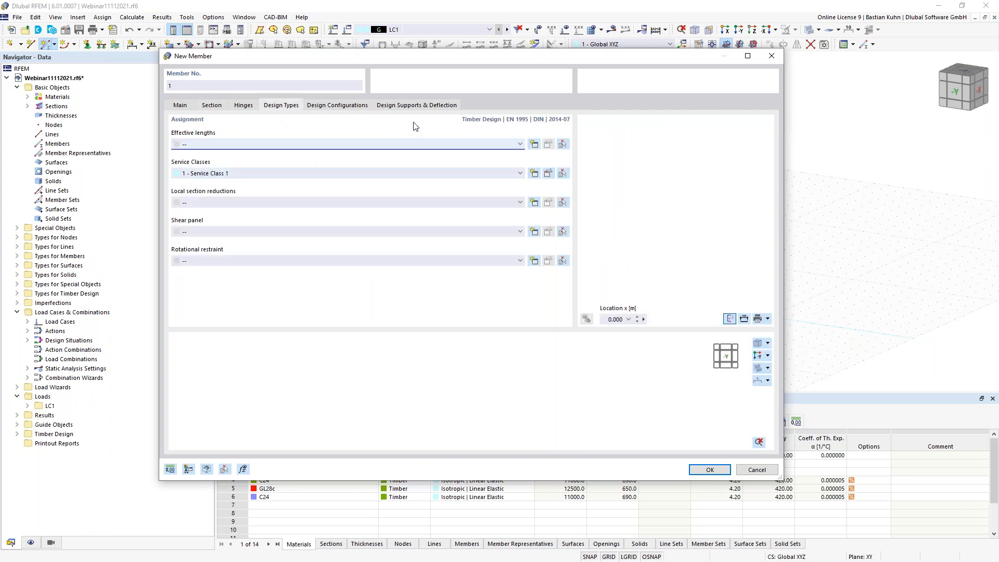
left_click(330, 107)
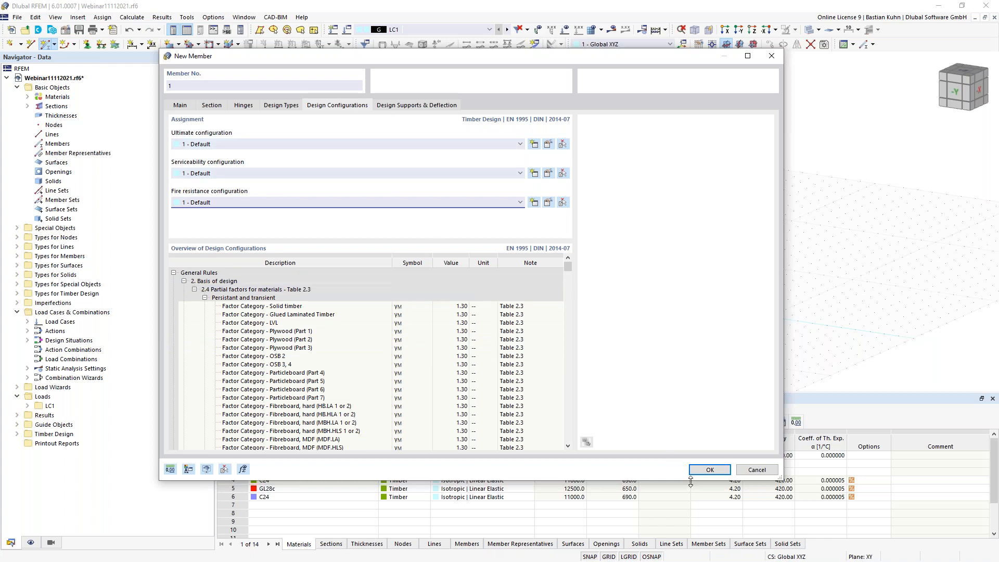
left_click(706, 470)
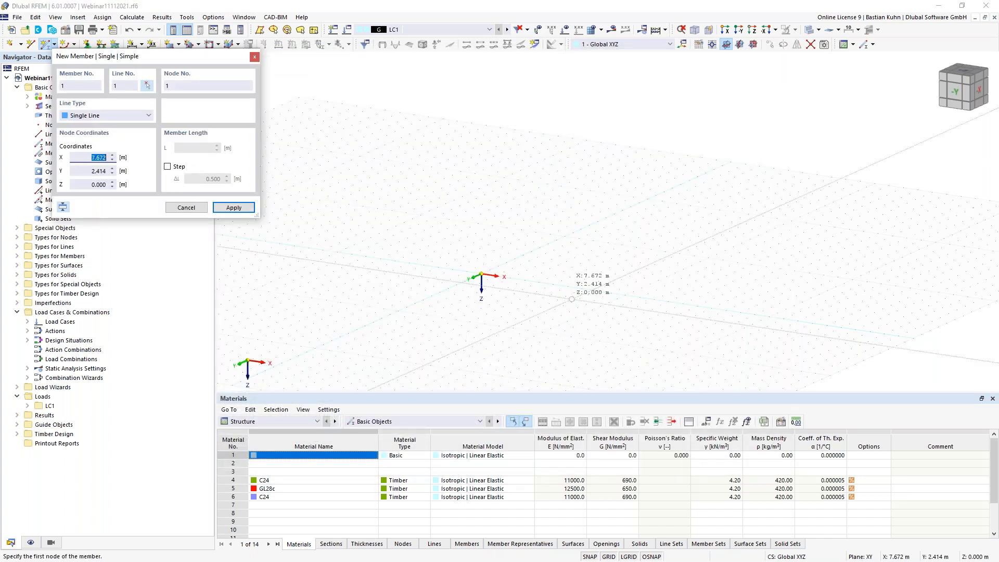
- Draw a 4 m vertical column upward from the origin in the XZ work plane and list its member representative
left_click(754, 44)
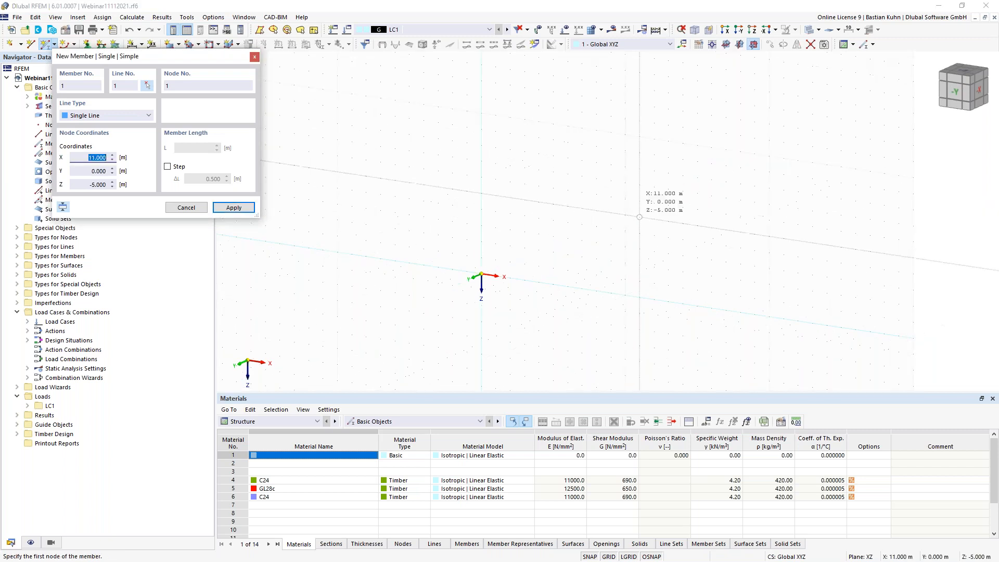
left_click(481, 275)
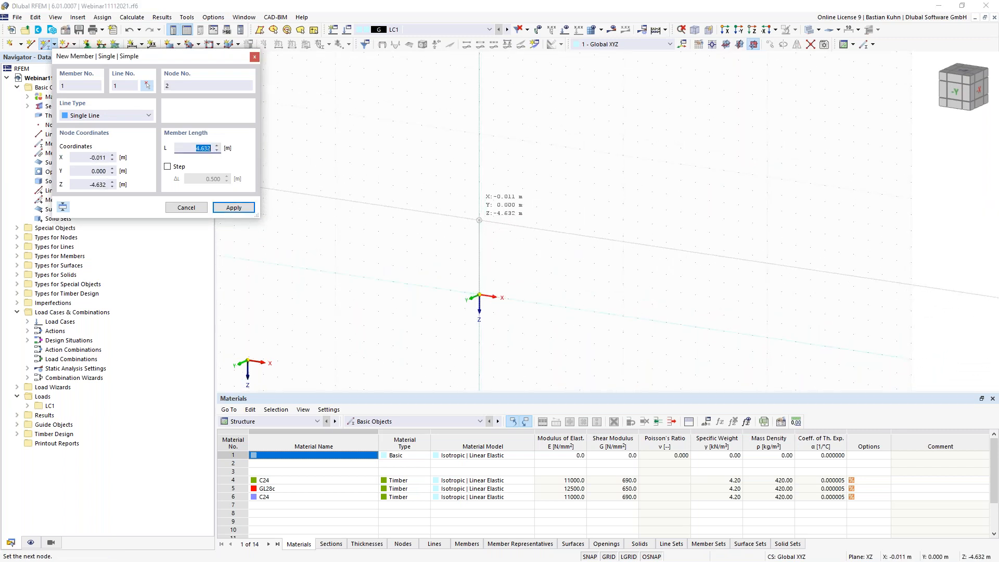
left_click(479, 230)
key("Escape")
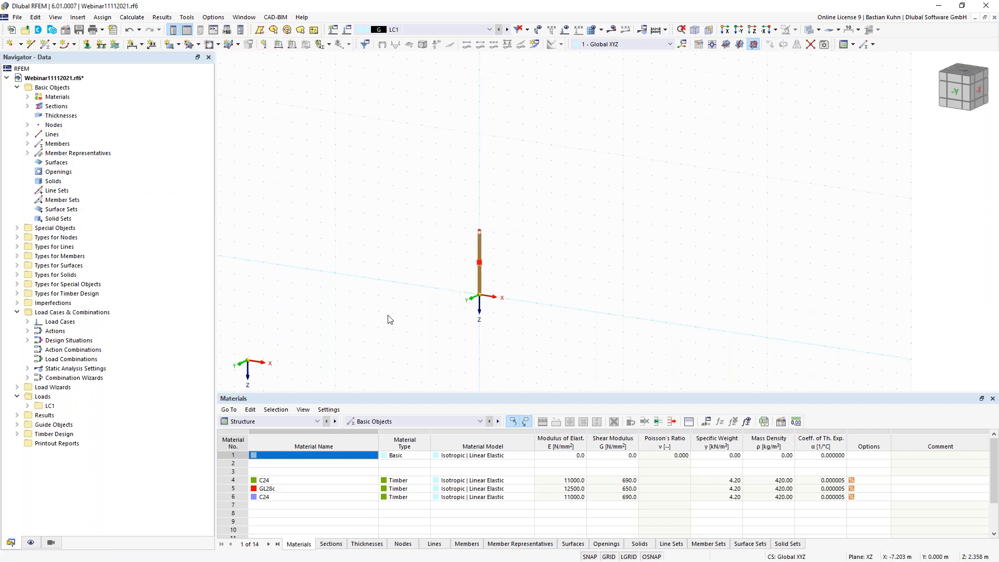
left_click(28, 154)
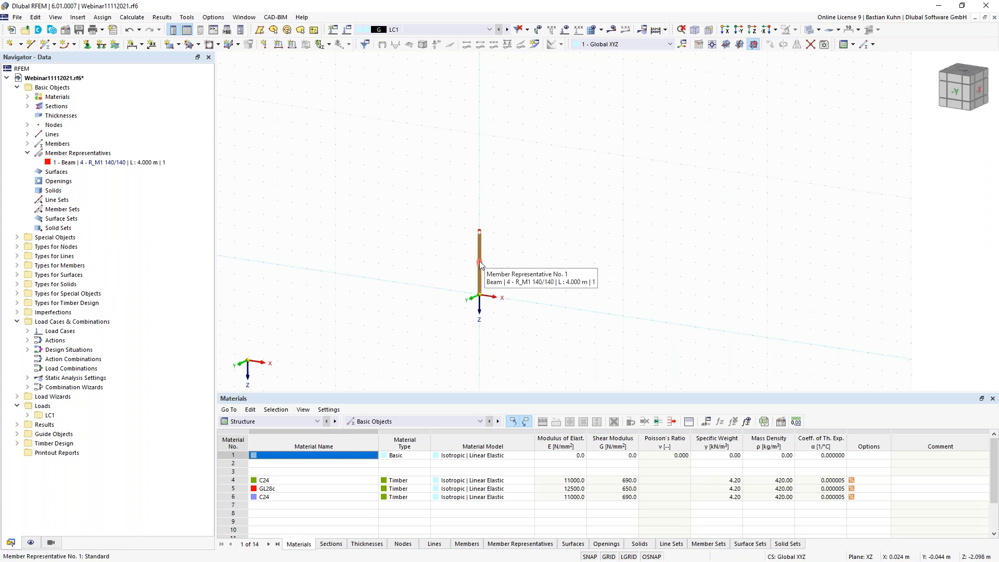
- Assign nodal support No. 1 to the column's base node at the origin
left_click(87, 44)
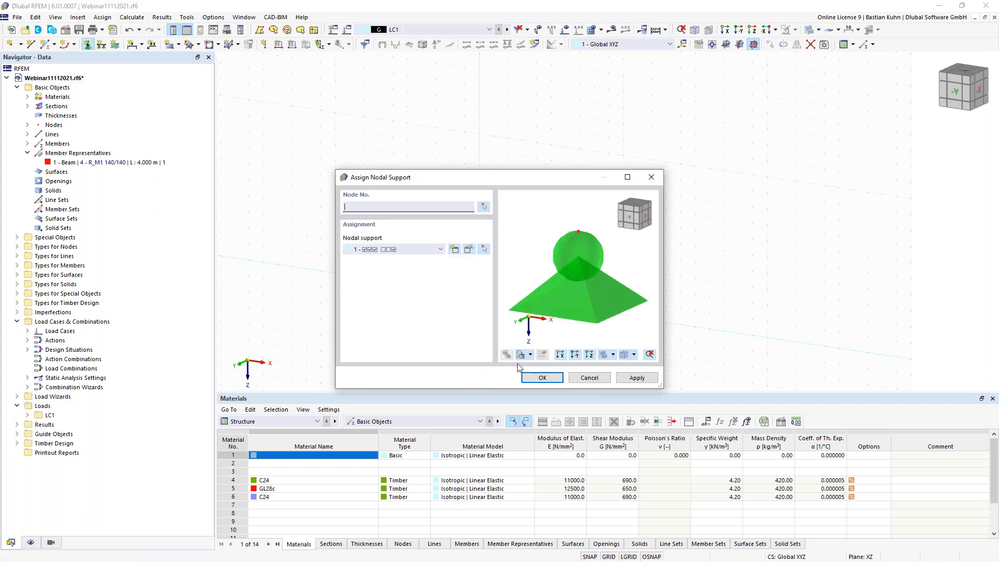
left_click(543, 377)
left_click_drag(518, 341, 424, 306)
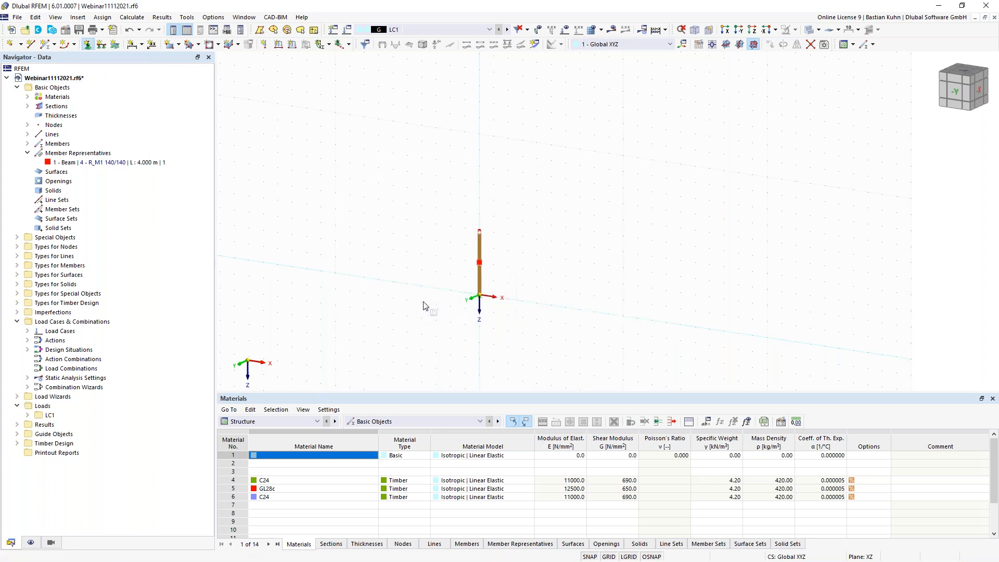
scroll(467, 312, "up", 4)
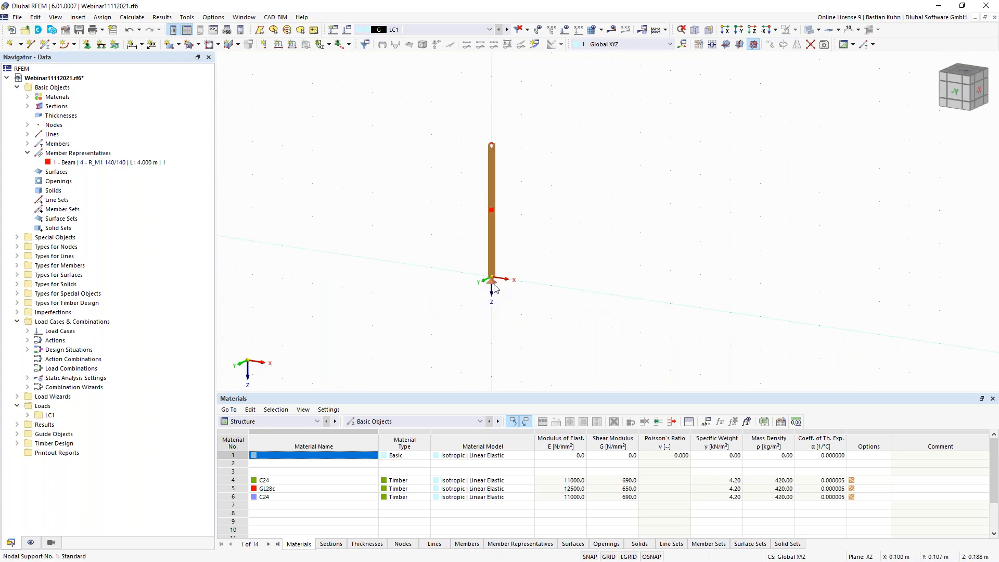
- Enlarge the displayed symbol of the nodal support at the column base
right_click(494, 289)
left_click_drag(653, 102, 670, 106)
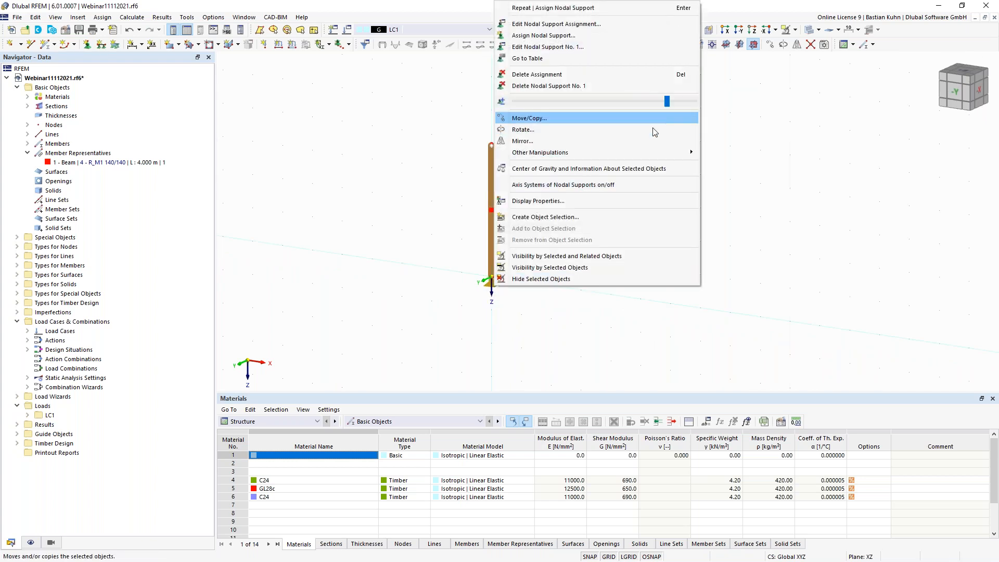
left_click(425, 232)
right_click(492, 289)
left_click_drag(665, 102, 694, 106)
left_click(416, 204)
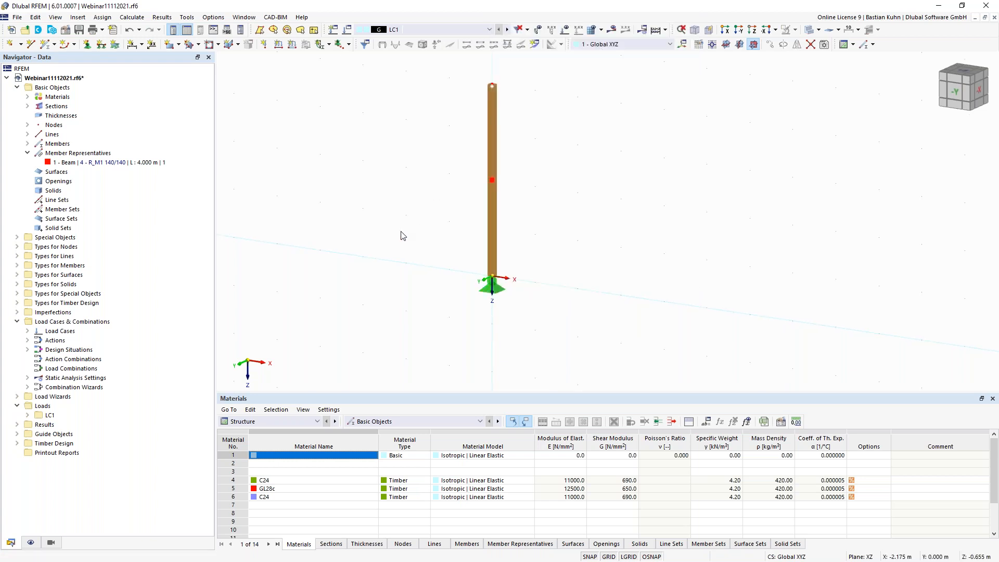
- Copy the column with its base support once, displaced 14 m along X
scroll(403, 235, "down", 2)
scroll(403, 234, "down", 2)
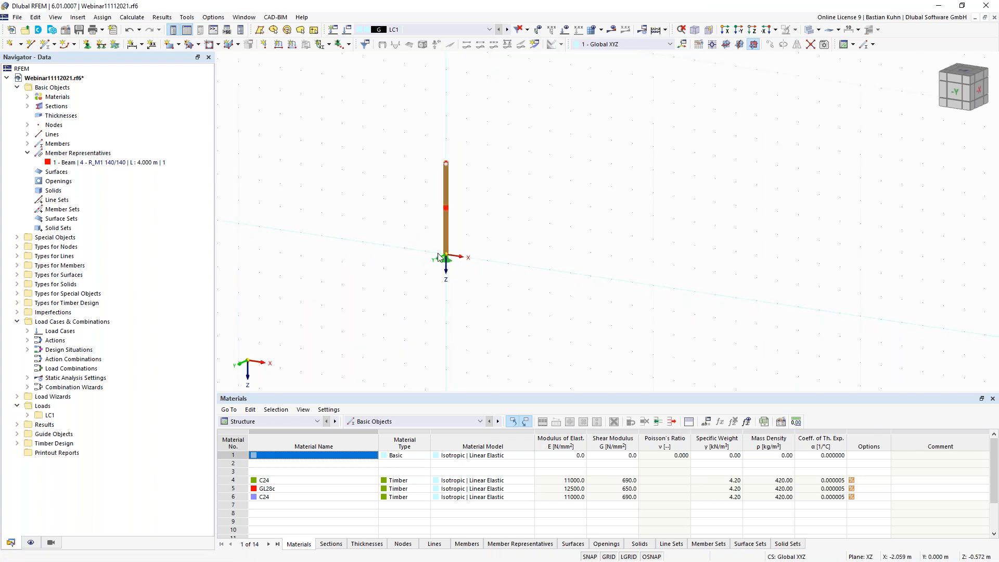
middle_click_drag(455, 235, 404, 265)
left_click_drag(315, 137, 443, 339)
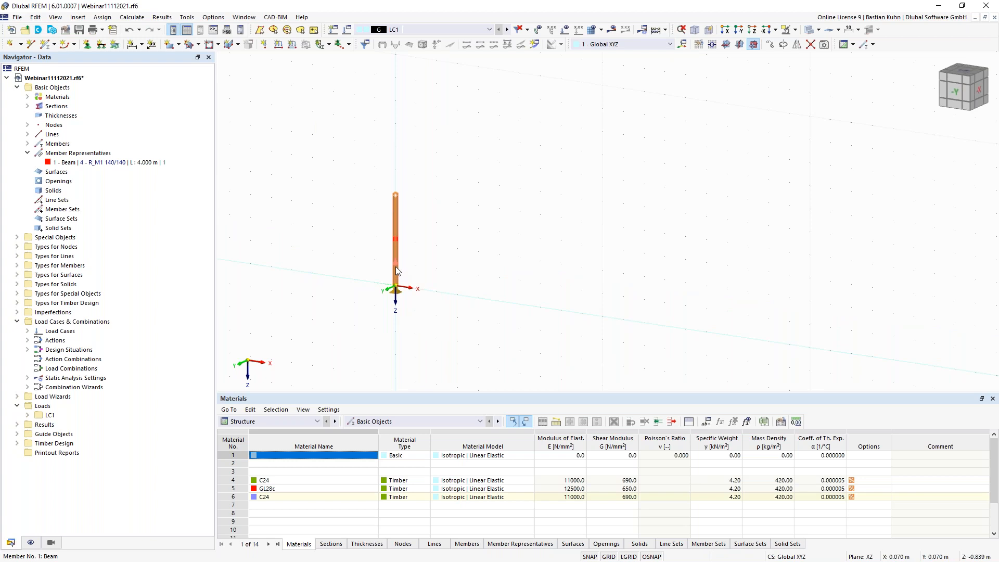
right_click(396, 266)
left_click(471, 103)
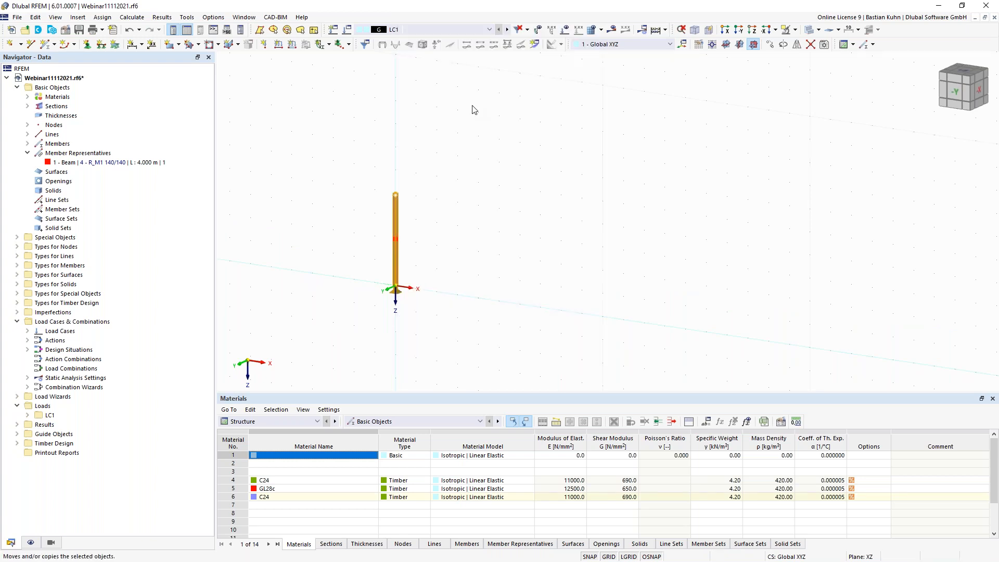
left_click(354, 194)
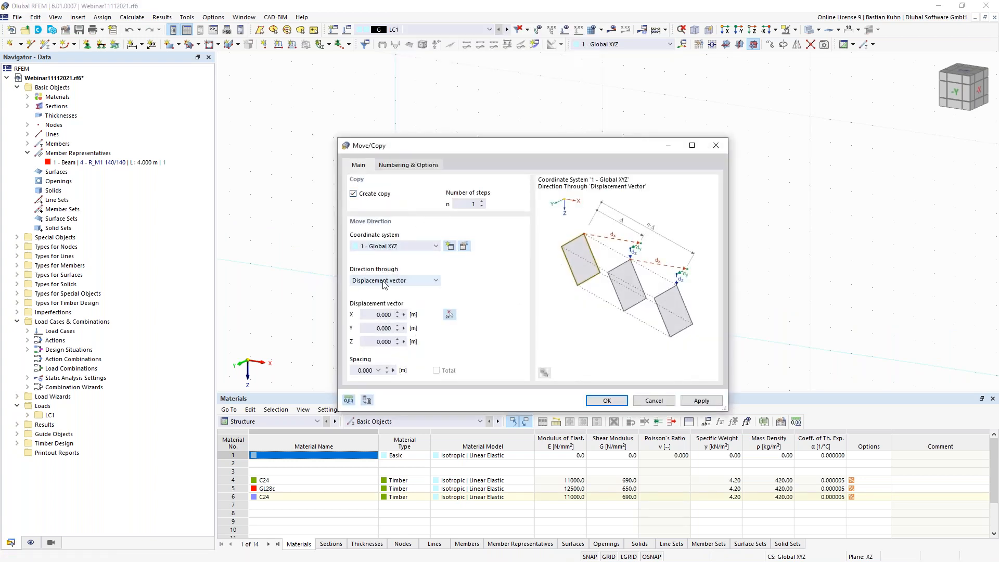
left_click(374, 314)
type("14")
left_click(596, 401)
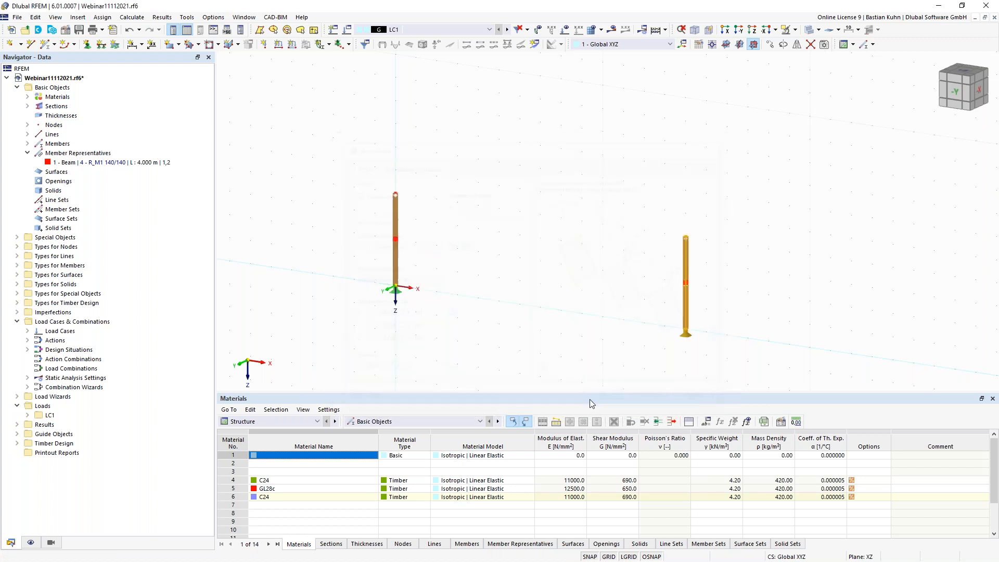
- Draw a beam member with the R_M1 140/280 GL28c section between the tops of the two columns
middle_click_drag(535, 298, 523, 278)
middle_click_drag(523, 278, 517, 277, "ctrl")
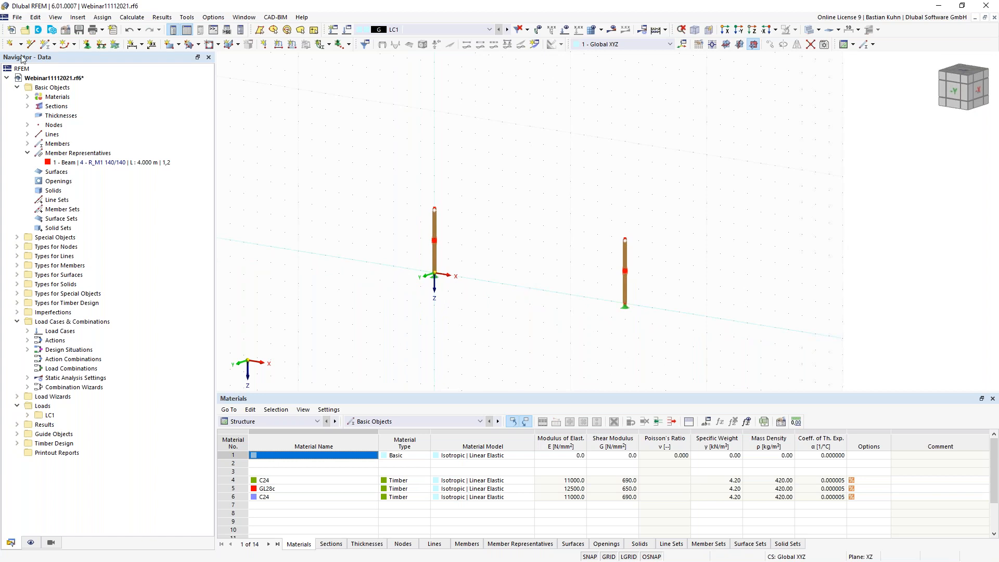
left_click(47, 47)
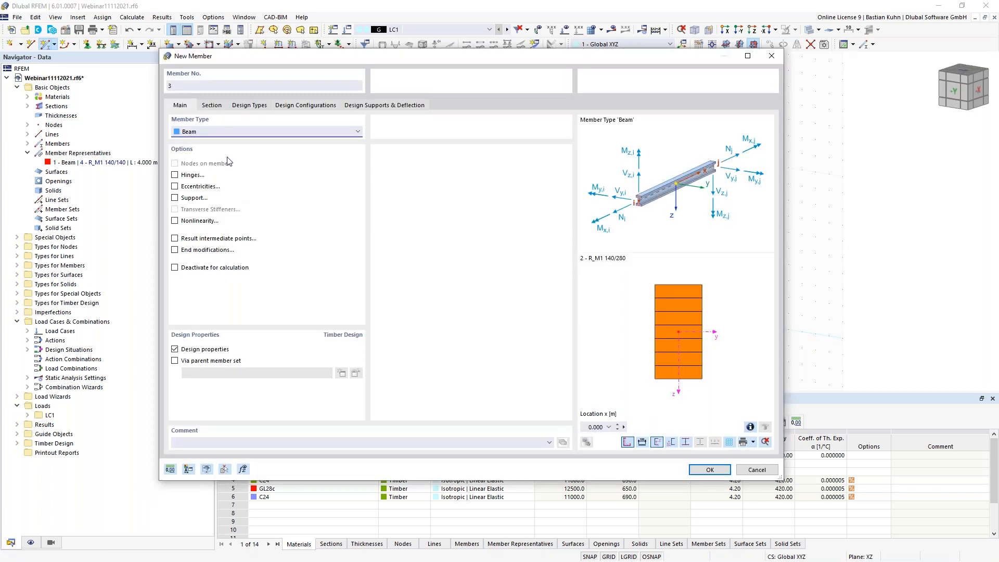
left_click(212, 106)
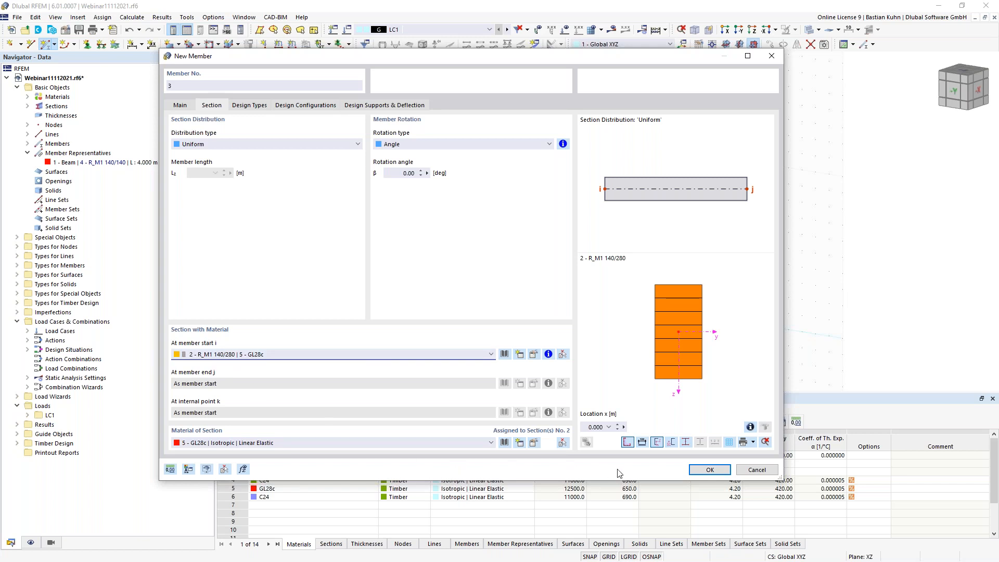
left_click(705, 469)
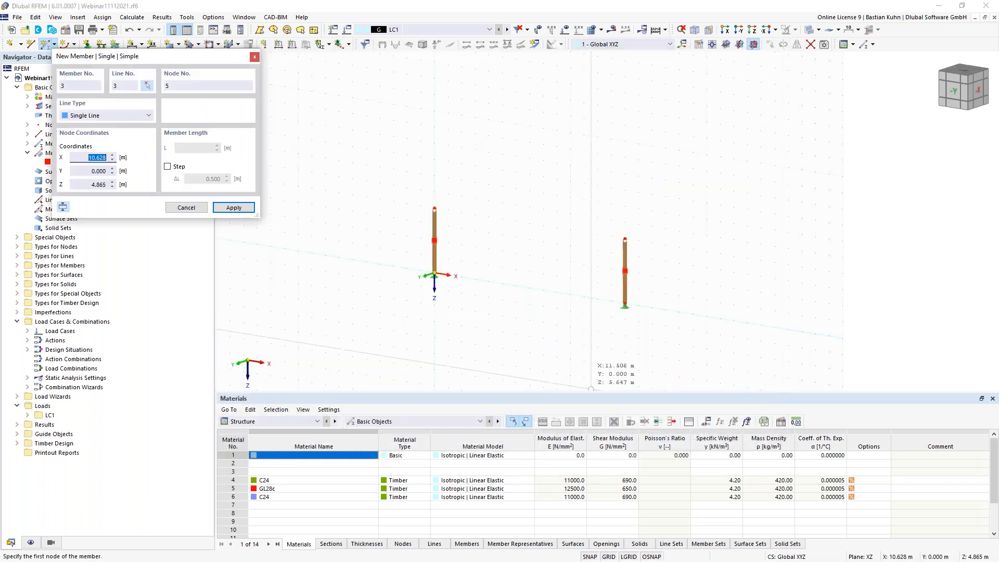
left_click(435, 209)
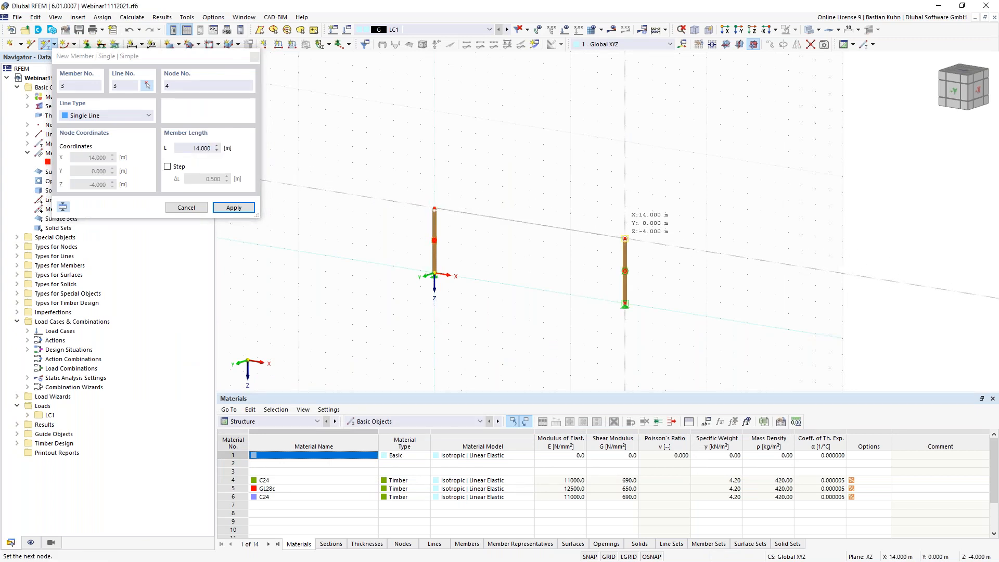
left_click(625, 239)
key("Escape")
- Divide the beam between the column tops using one intermediate node
right_click(542, 232)
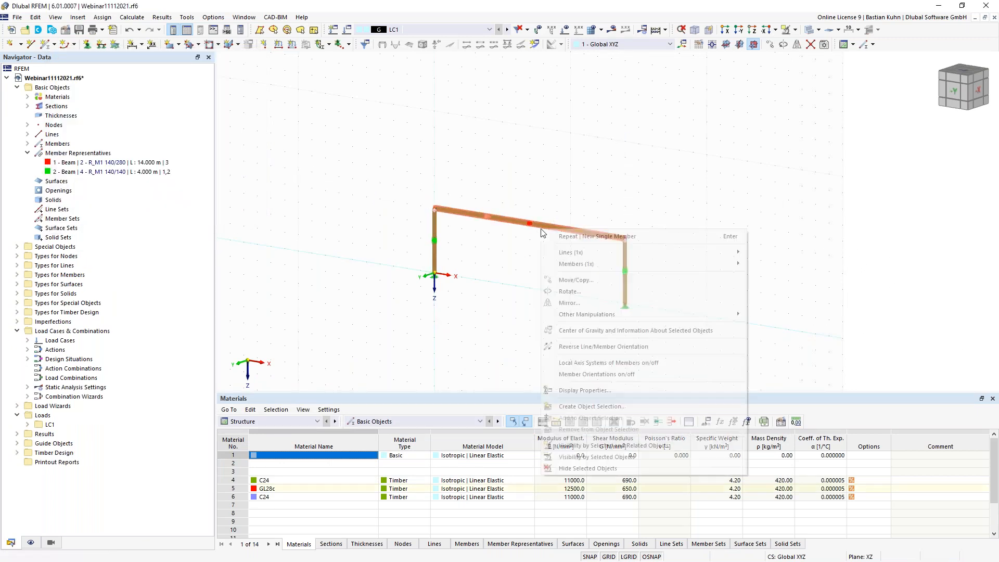
mouse_move(651, 262)
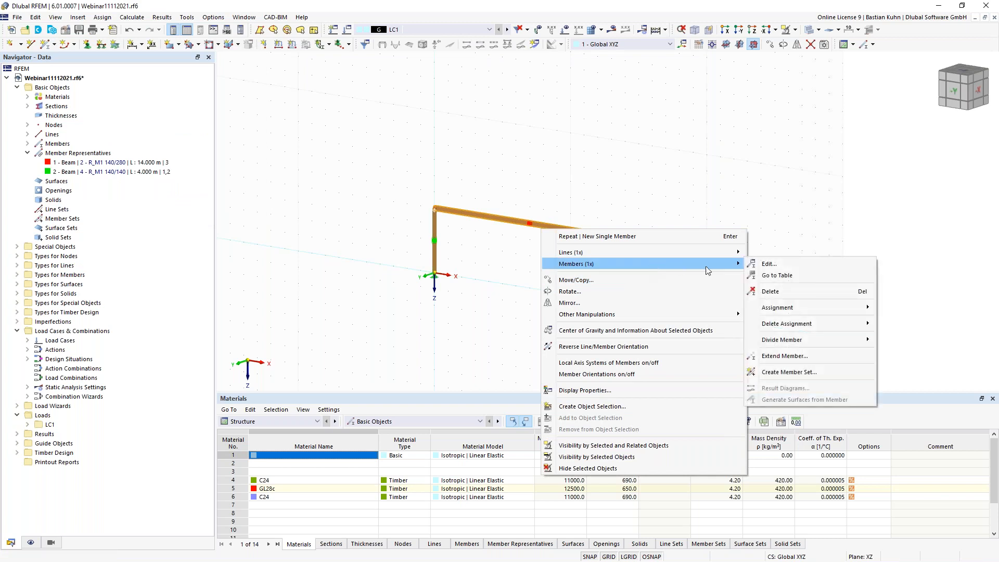
mouse_move(792, 340)
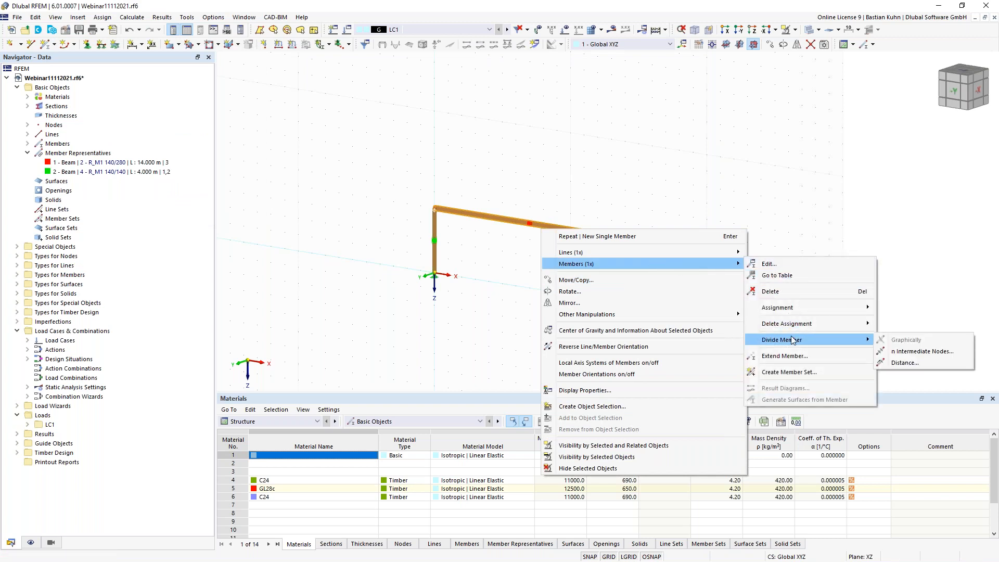
left_click(912, 351)
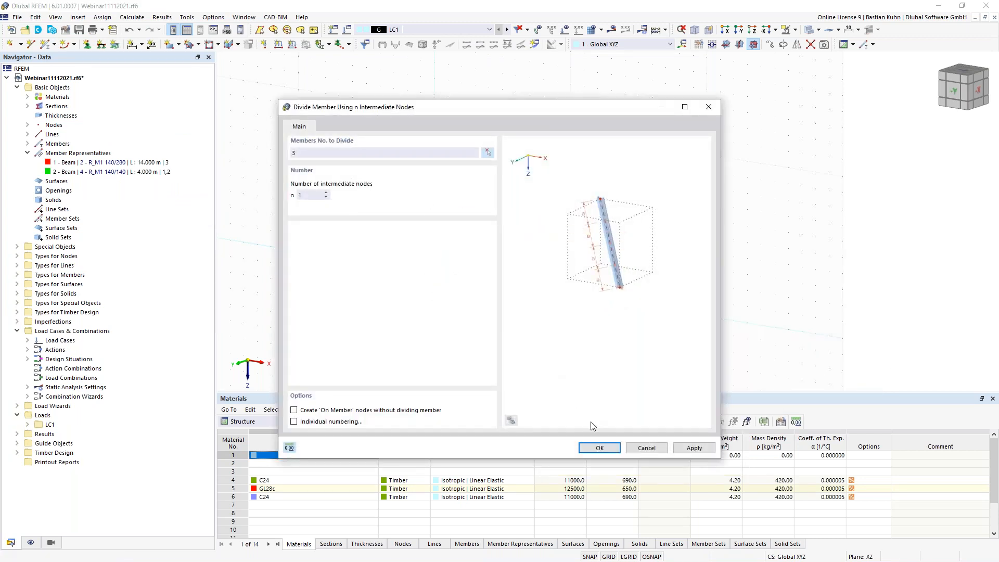
left_click(598, 448)
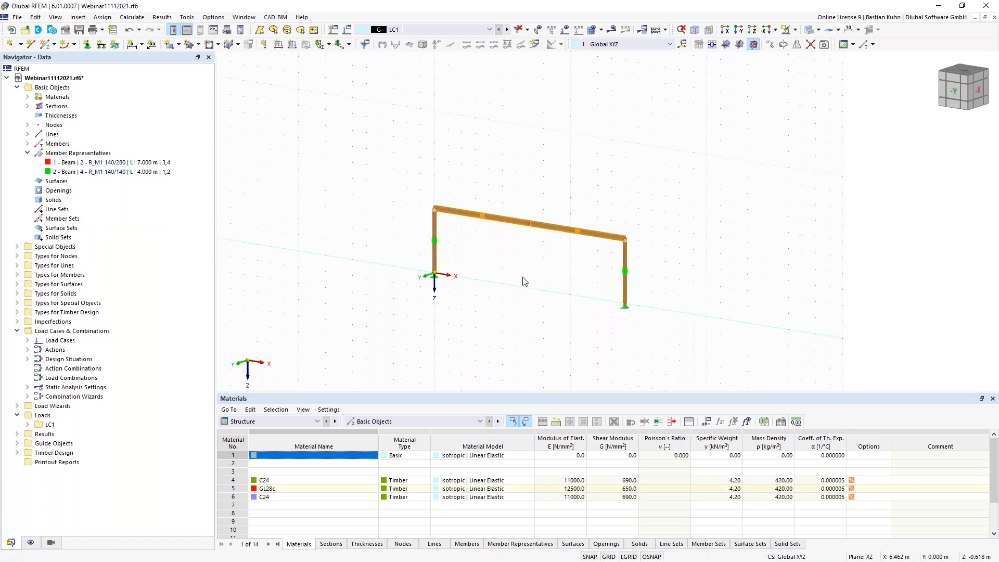
- Set the Z coordinate of the beam's middle node to -5.8 m to form the ridge
double_click(530, 225)
double_click(444, 282)
key("BackSpace")
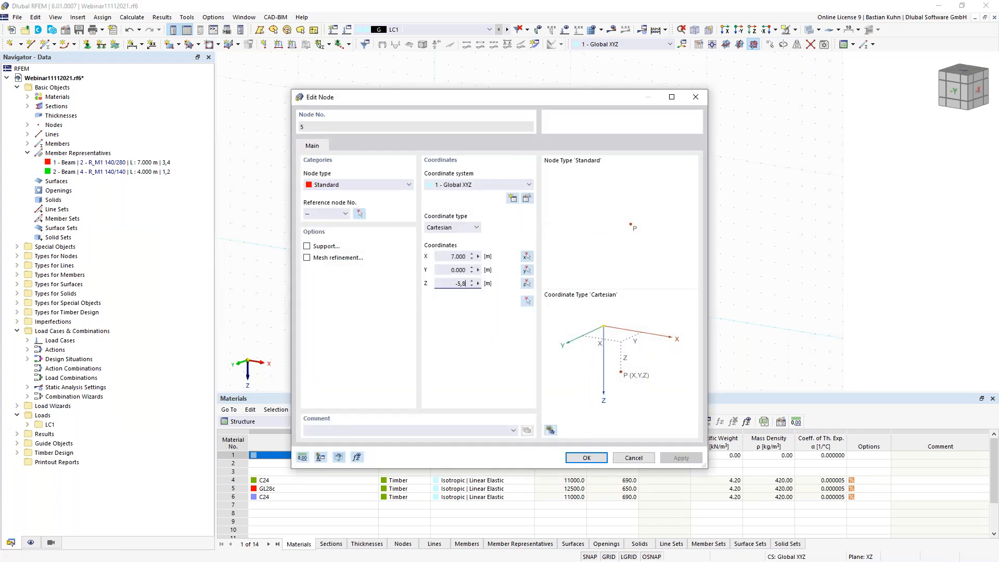
type("-5,8")
key("Return")
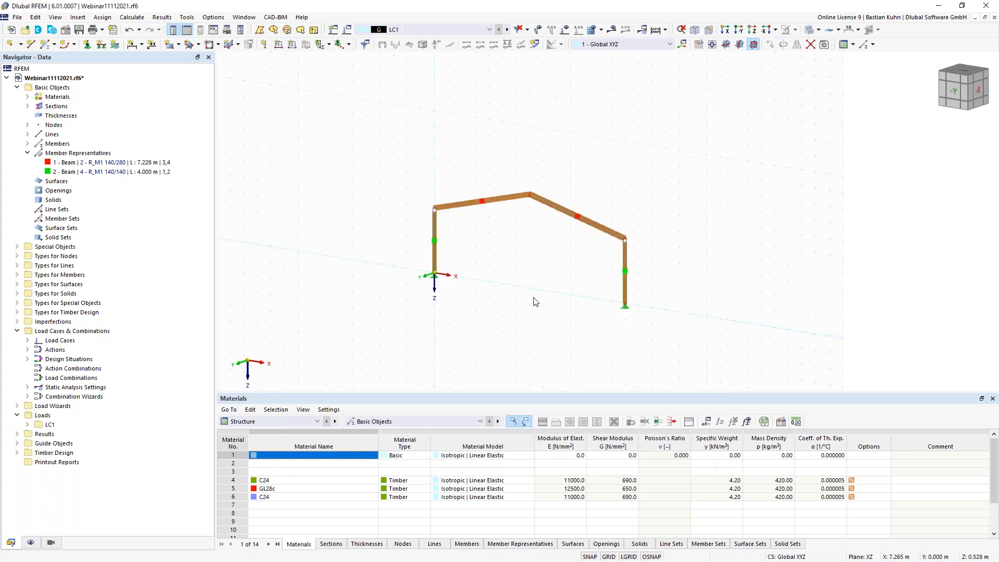
- Assign the existing member hinge 1 to end j of the left rafter at the ridge
double_click(514, 203)
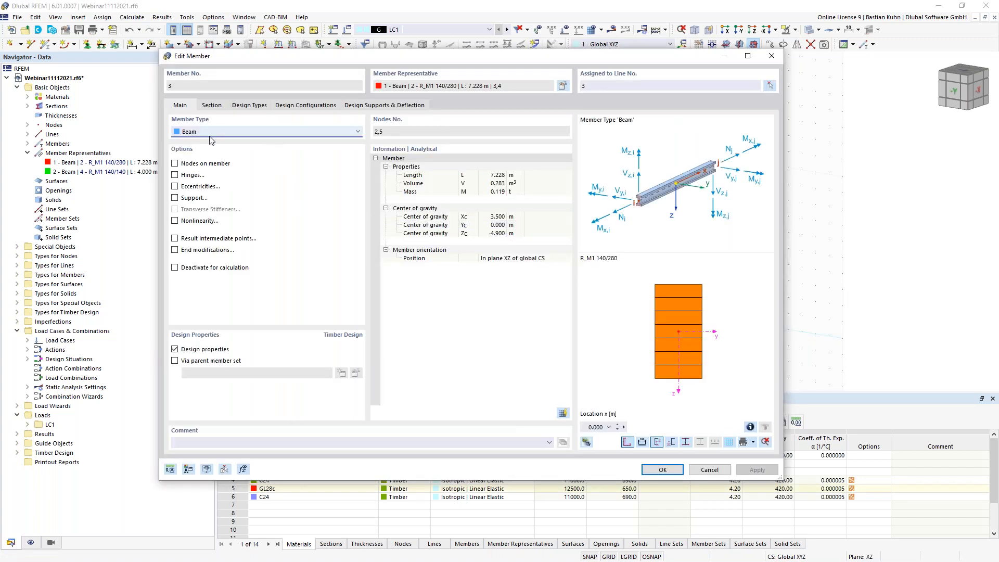
left_click(175, 176)
left_click(241, 107)
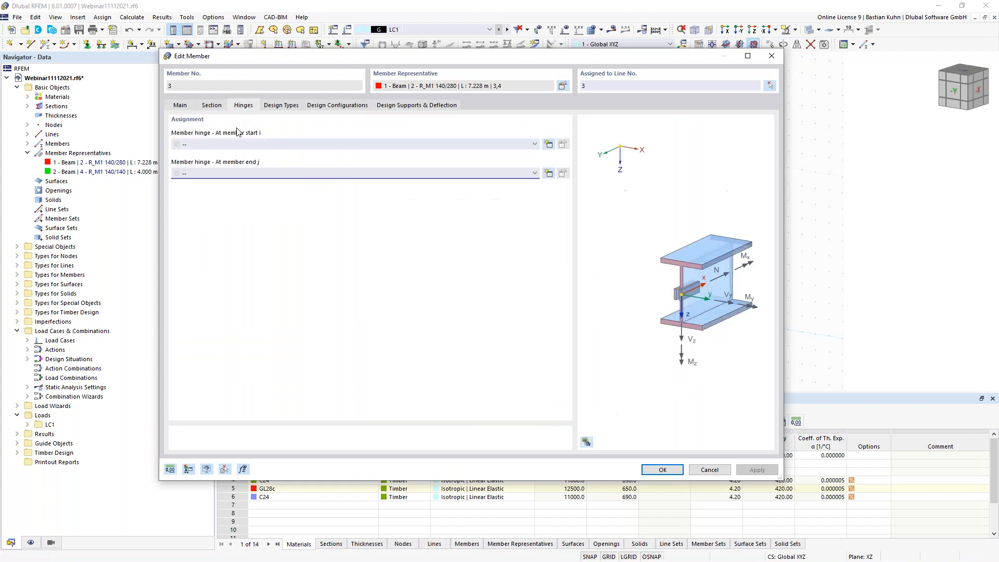
left_click(258, 172)
left_click(260, 190)
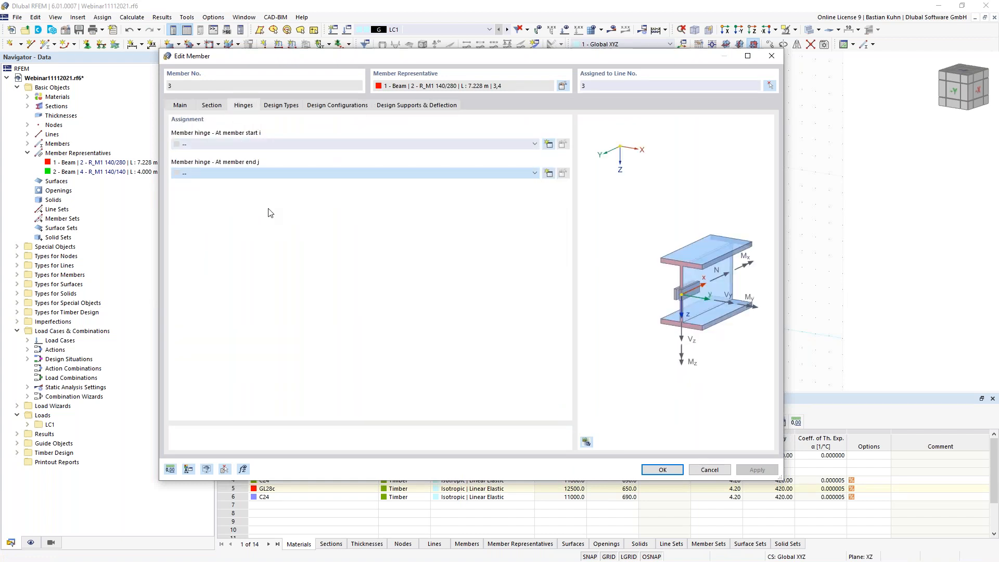
left_click(662, 469)
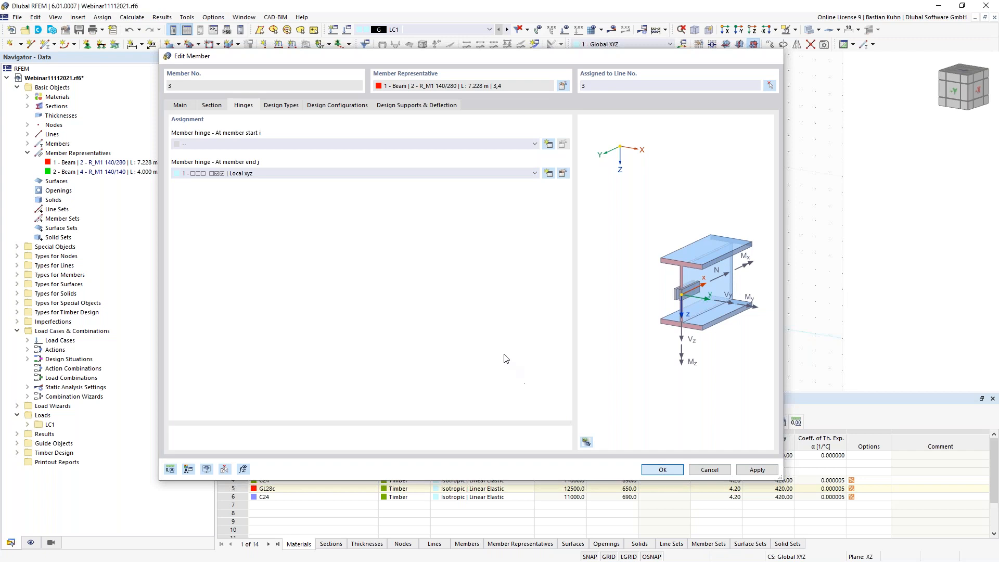
left_click(490, 332)
middle_click_drag(497, 334, 480, 341)
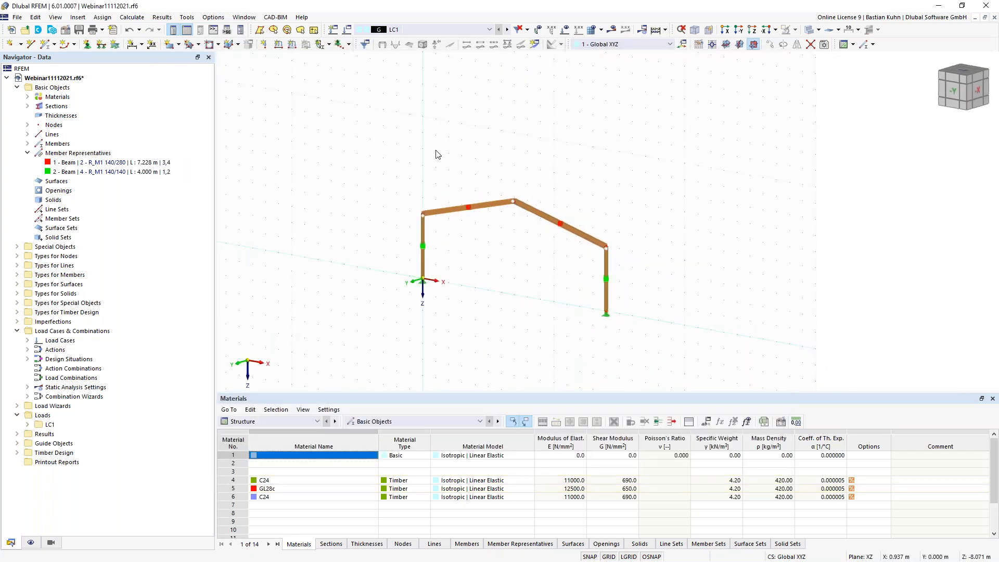
- Start a new single member and set its member type to Truss
left_click(46, 44)
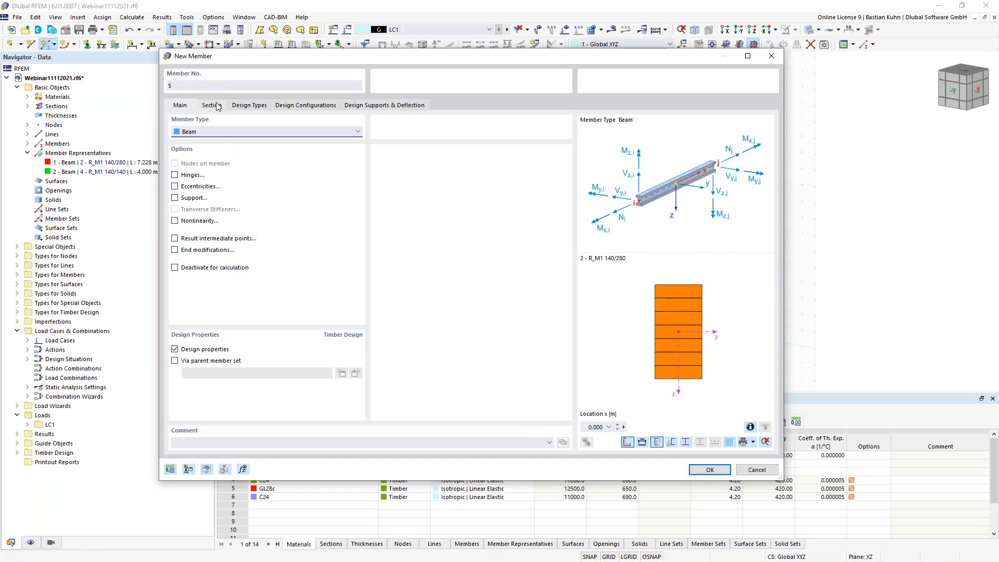
left_click(208, 131)
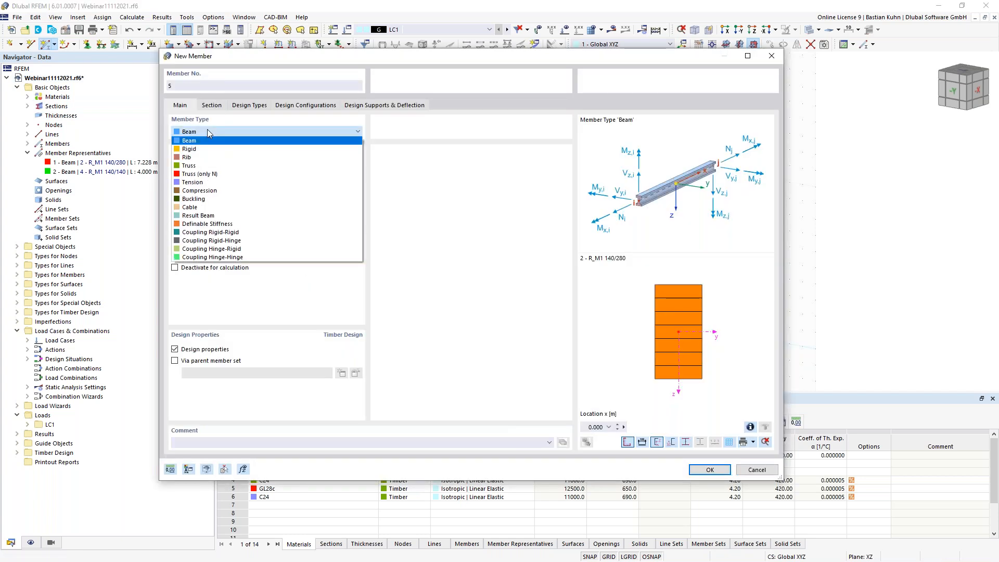
left_click(218, 166)
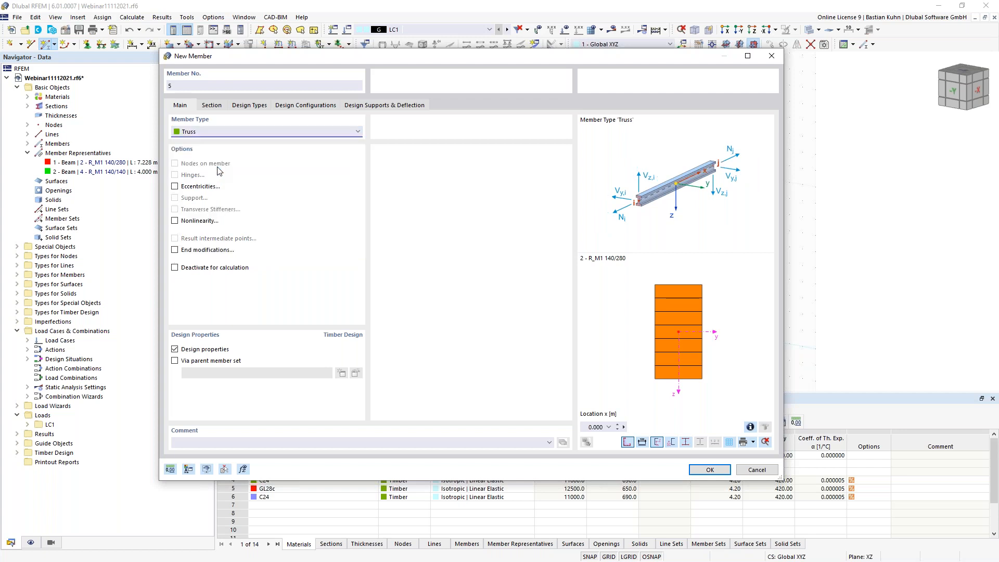
- Create the rectangular section R_M1 140/260 in GL28c for the new truss member
left_click(213, 107)
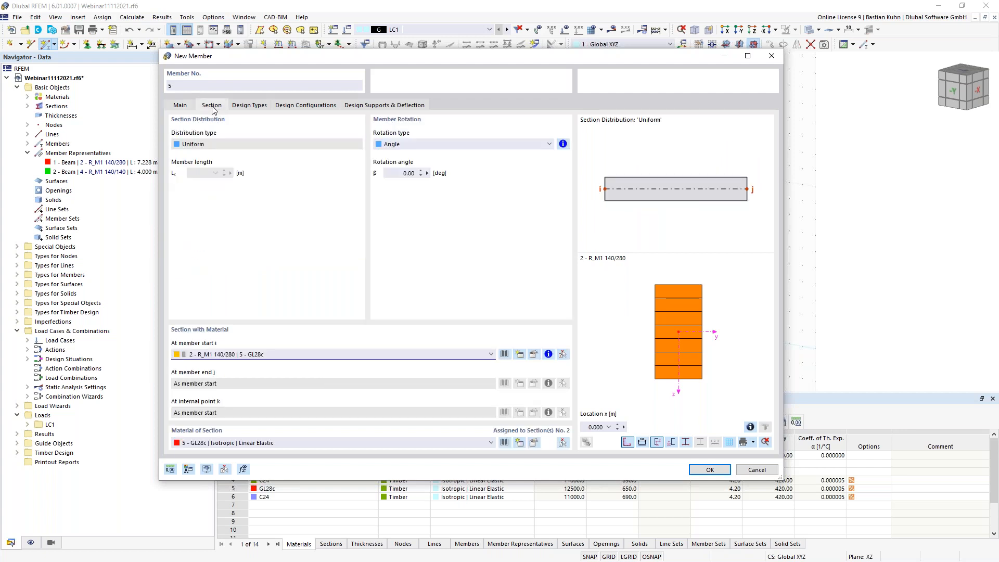
left_click(412, 351)
left_click(413, 349)
left_click(519, 356)
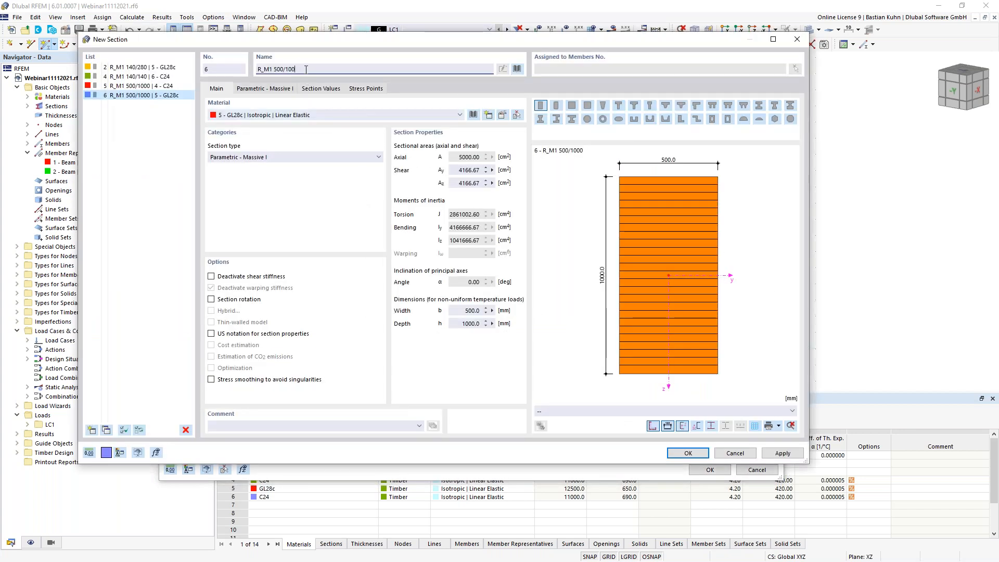
key("BackSpace")
key("BackSpace")
key("BackSpace")
key("BackSpace")
key("BackSpace")
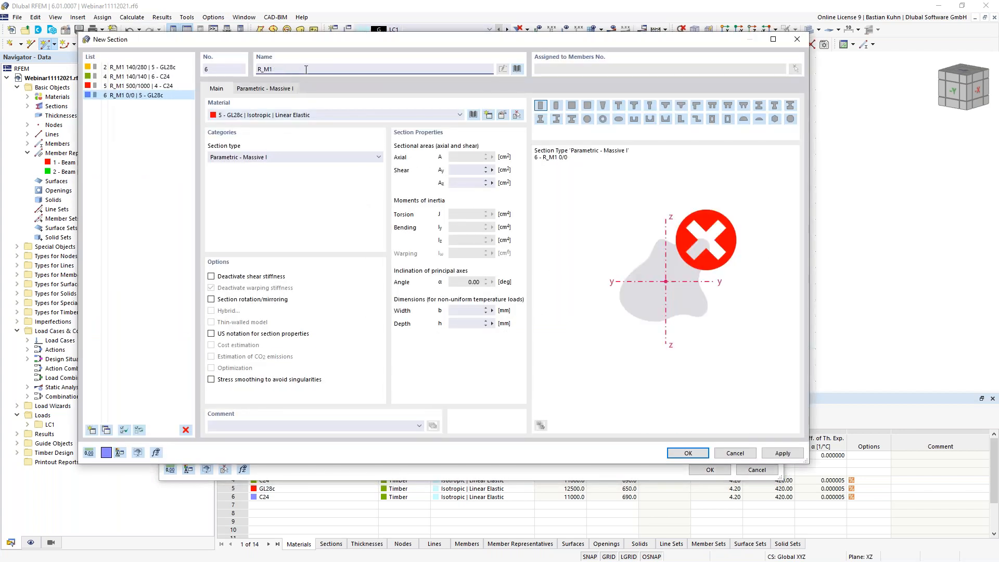
type("140/260")
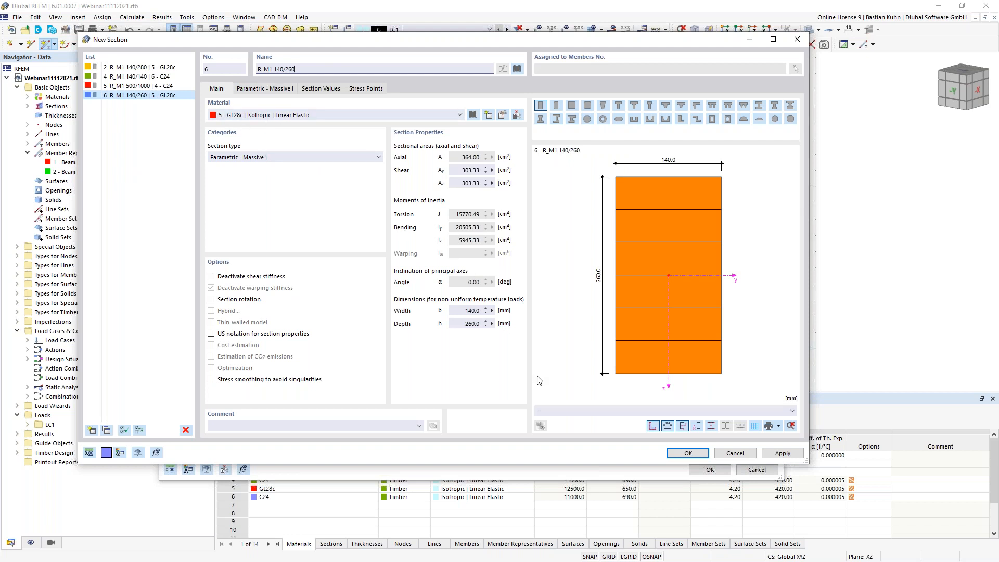
left_click(686, 453)
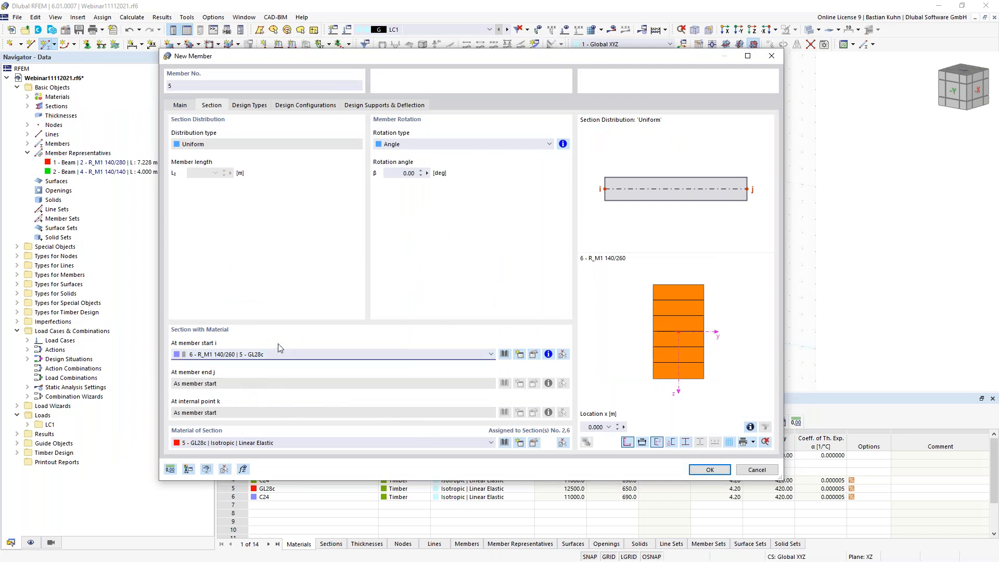
- Draw the truss member as a horizontal tie between the tops of the two columns
left_click(710, 469)
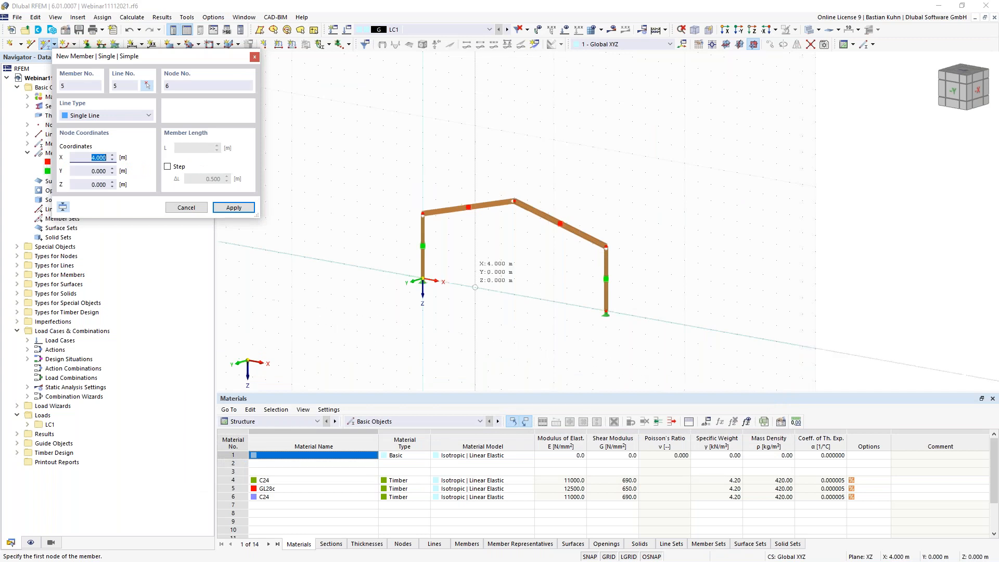
scroll(422, 224, "up", 2)
left_click(420, 204)
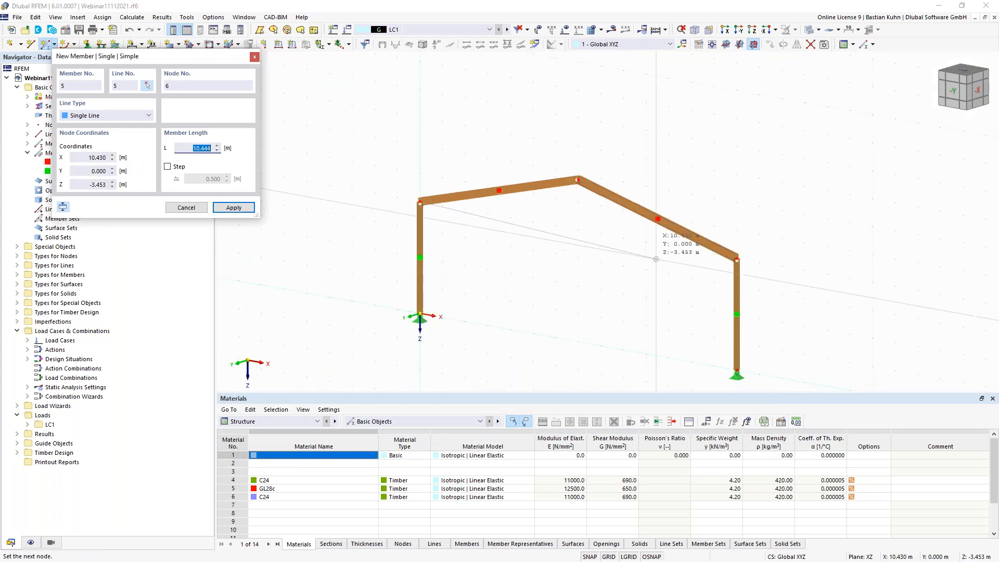
left_click(737, 259)
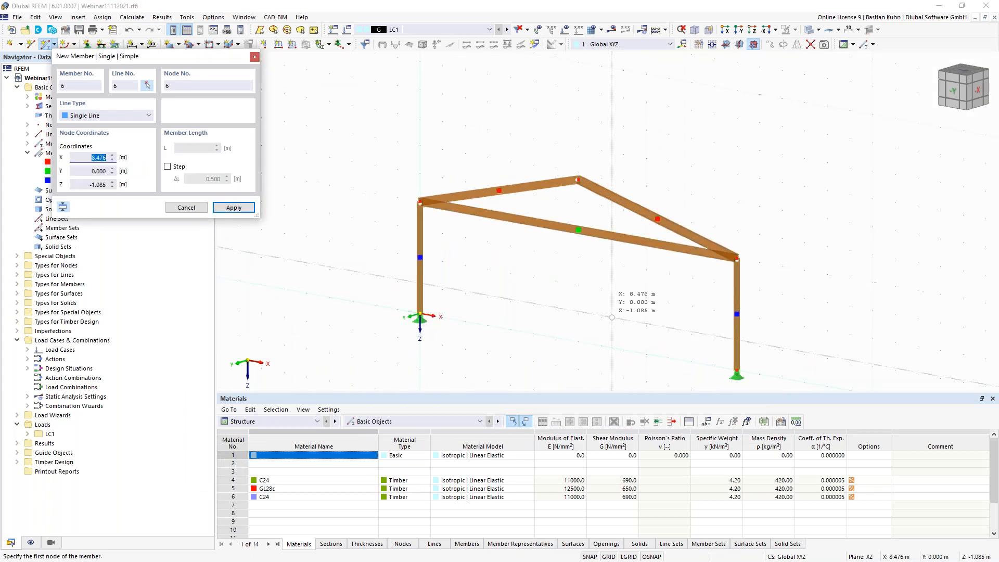
key("Escape")
scroll(475, 253, "down", 3)
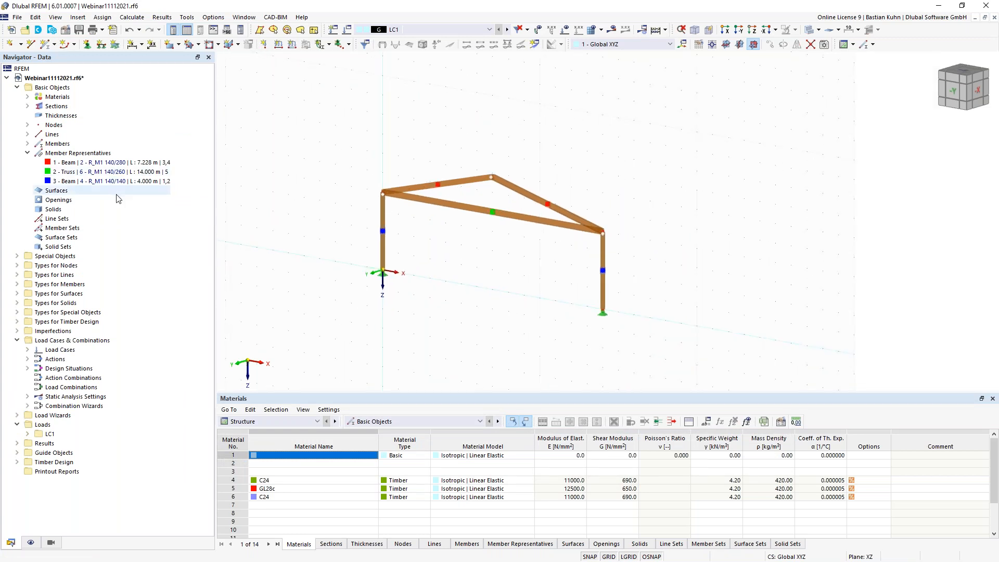
- Add two intermediate 'On Member' nodes to both rafters and the horizontal tie without dividing the members
left_click_drag(535, 245, 426, 147)
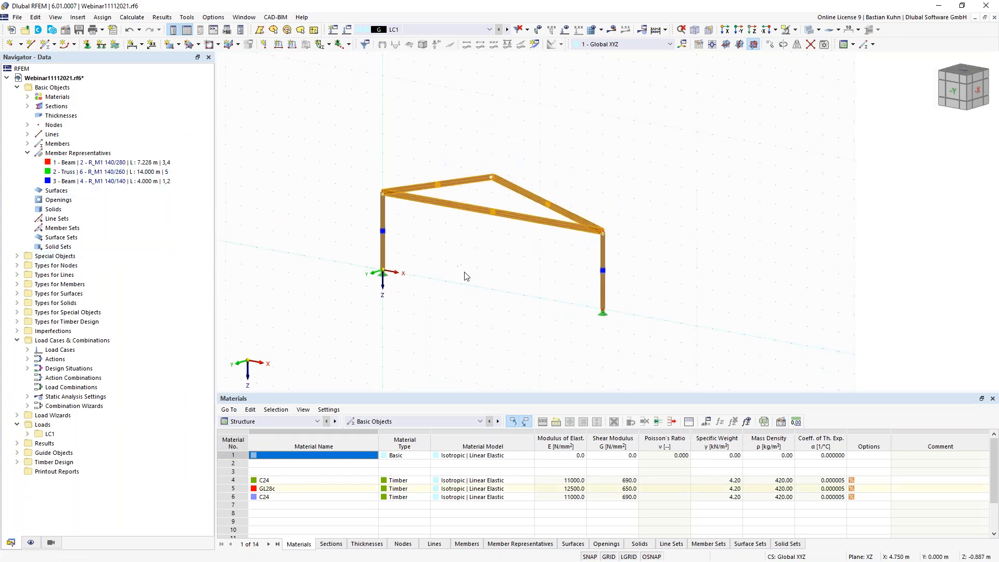
right_click(476, 208)
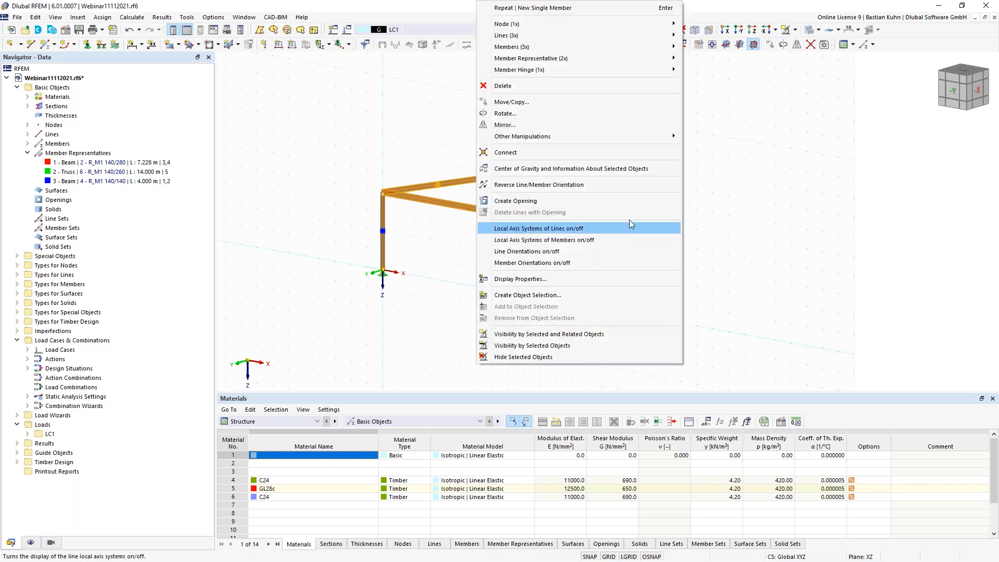
mouse_move(611, 68)
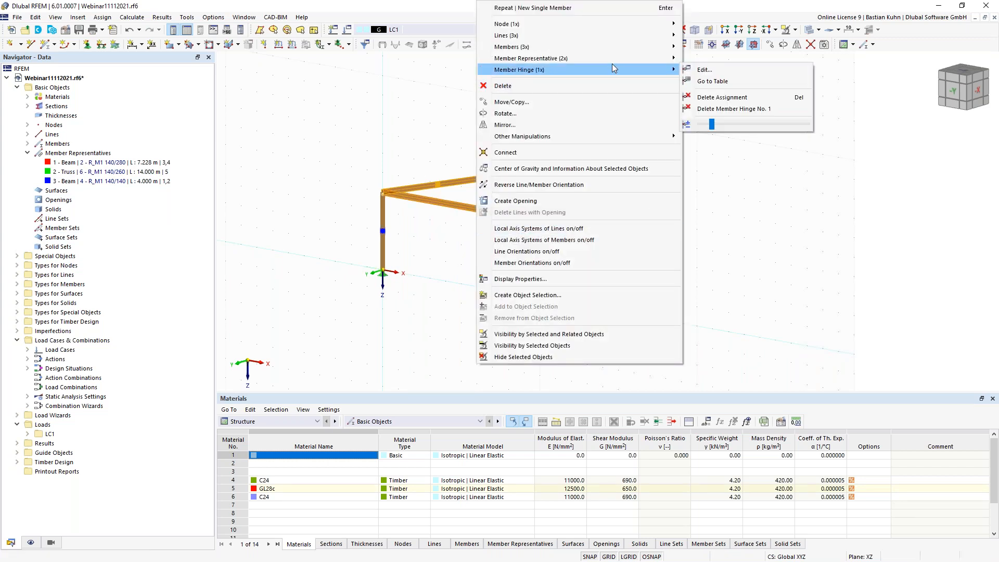
mouse_move(646, 46)
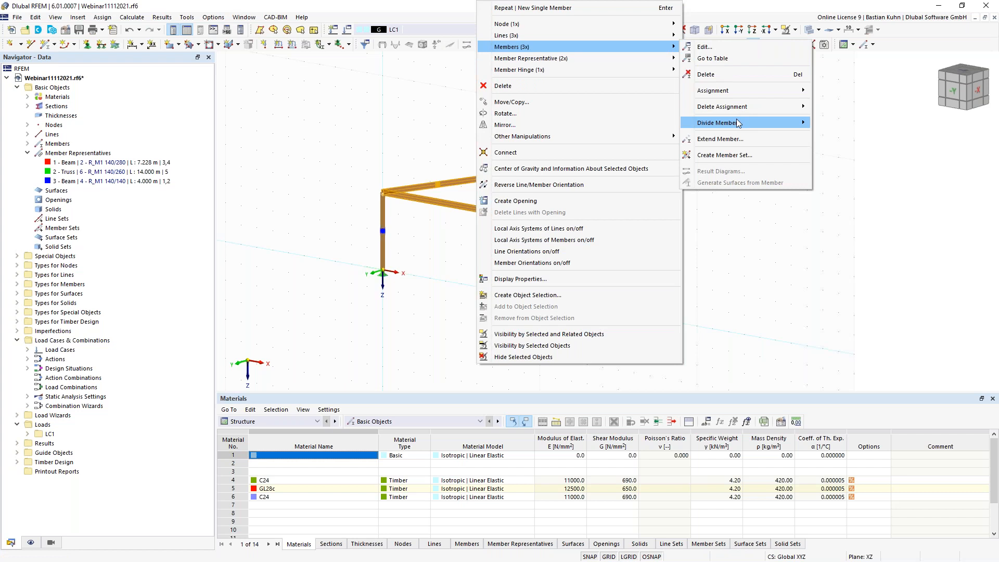
mouse_move(736, 123)
left_click(832, 135)
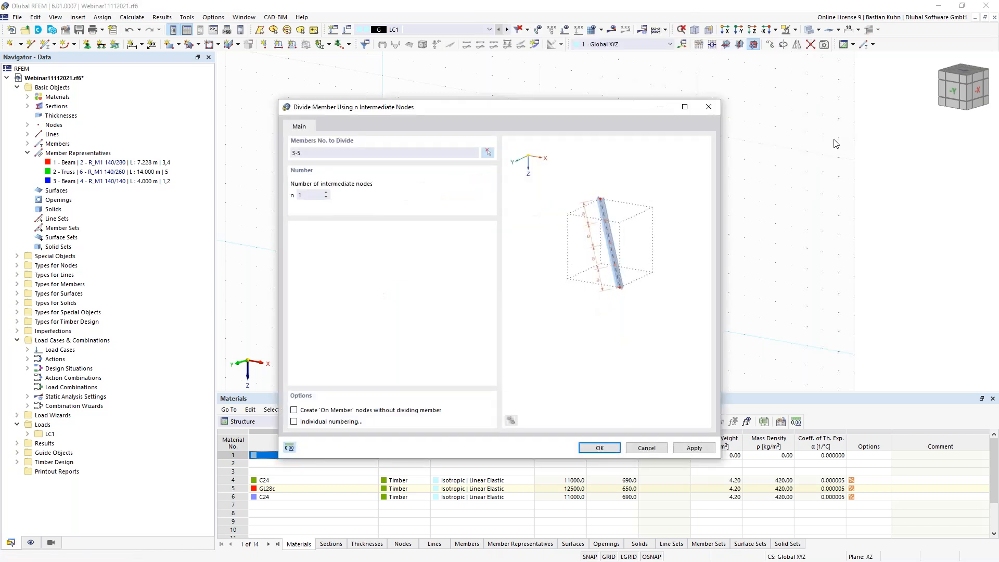
left_click(326, 193)
left_click(294, 411)
left_click(598, 448)
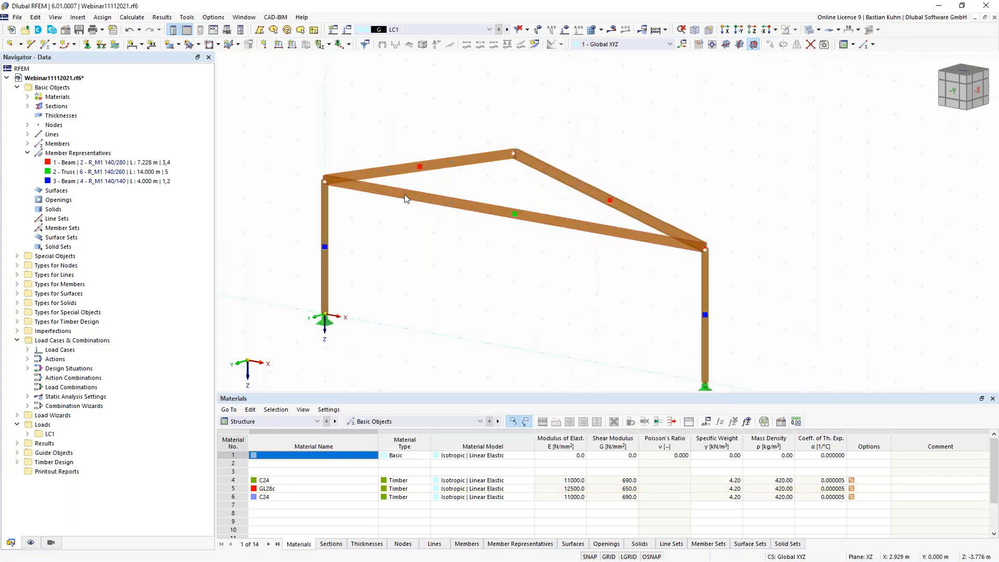
- Begin another single member for the truss webs and set its member type to Truss
mouse_move(405, 198)
left_click(45, 44)
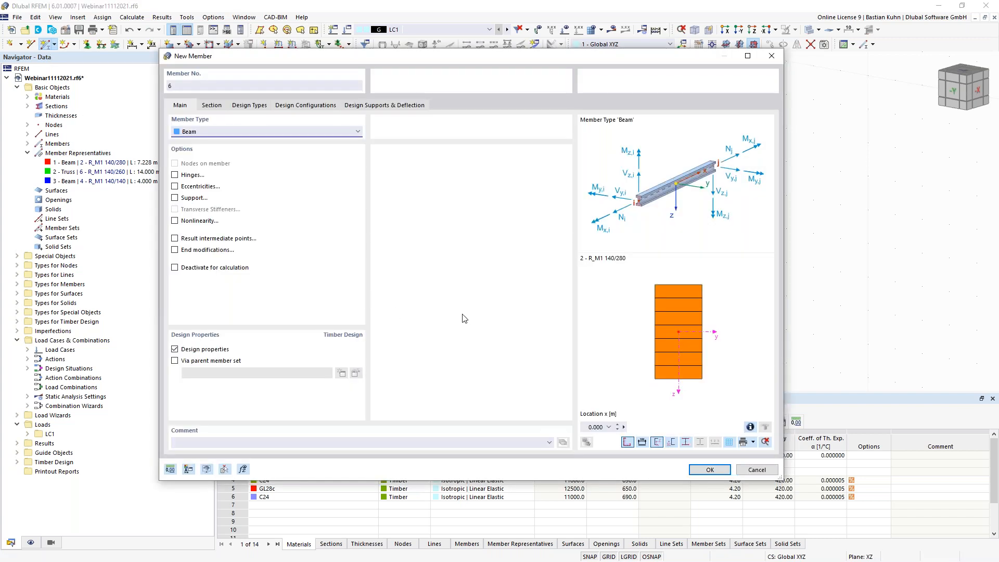
left_click(212, 131)
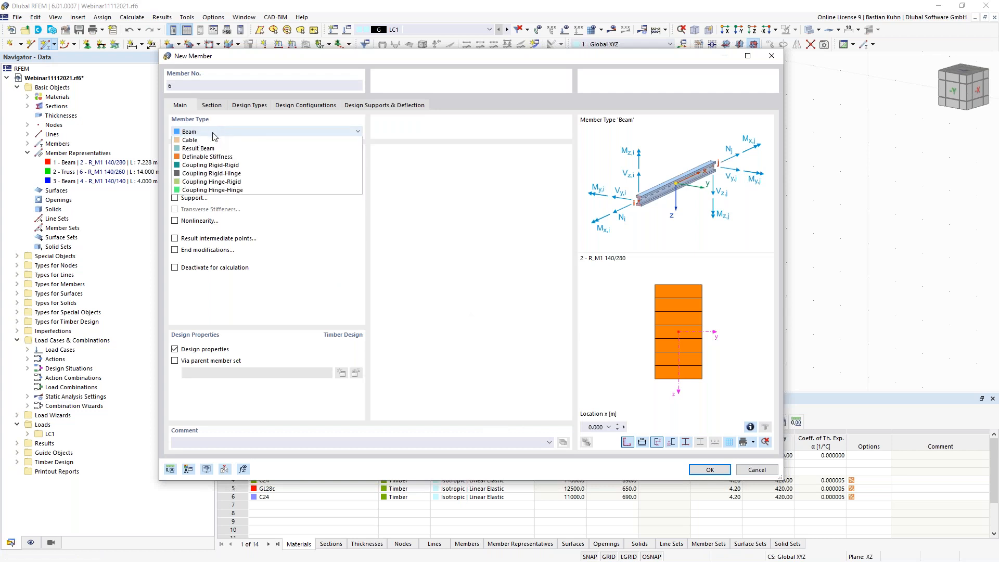
left_click(219, 166)
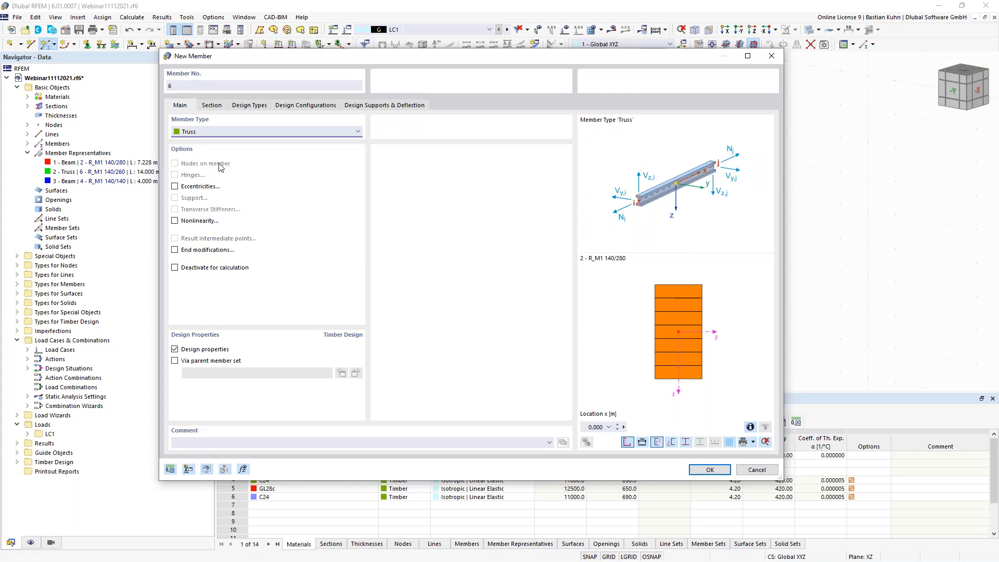
- Create the section R_M1 120/120 with material 6 - C24 for the web member
left_click(211, 106)
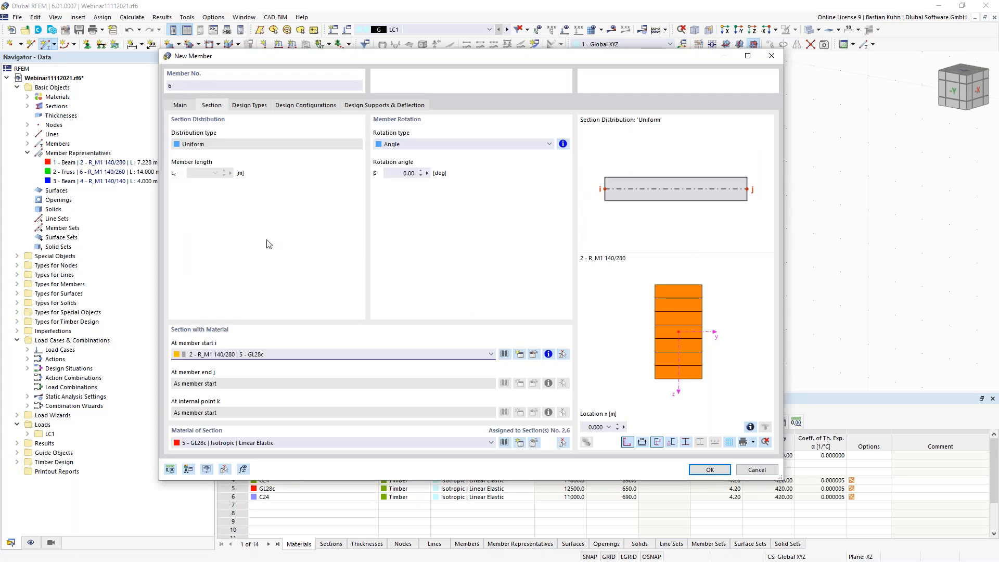
left_click(519, 354)
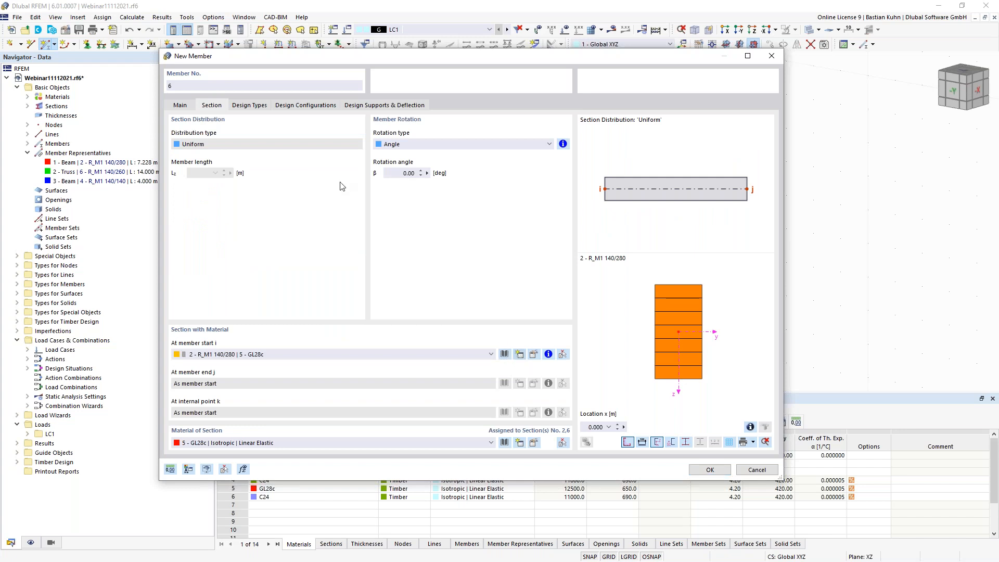
left_click_drag(299, 69, 274, 69)
type("12")
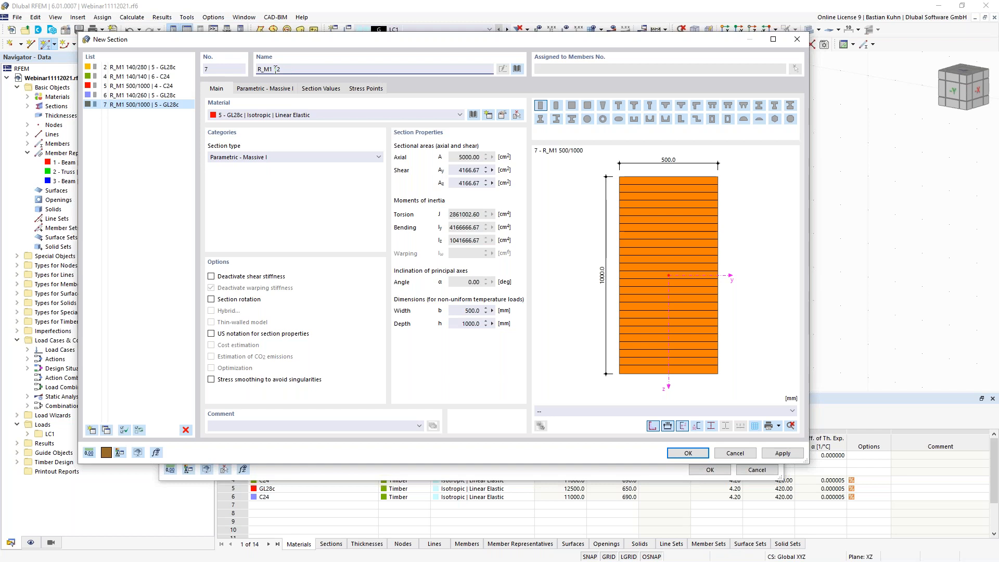
type("0/120")
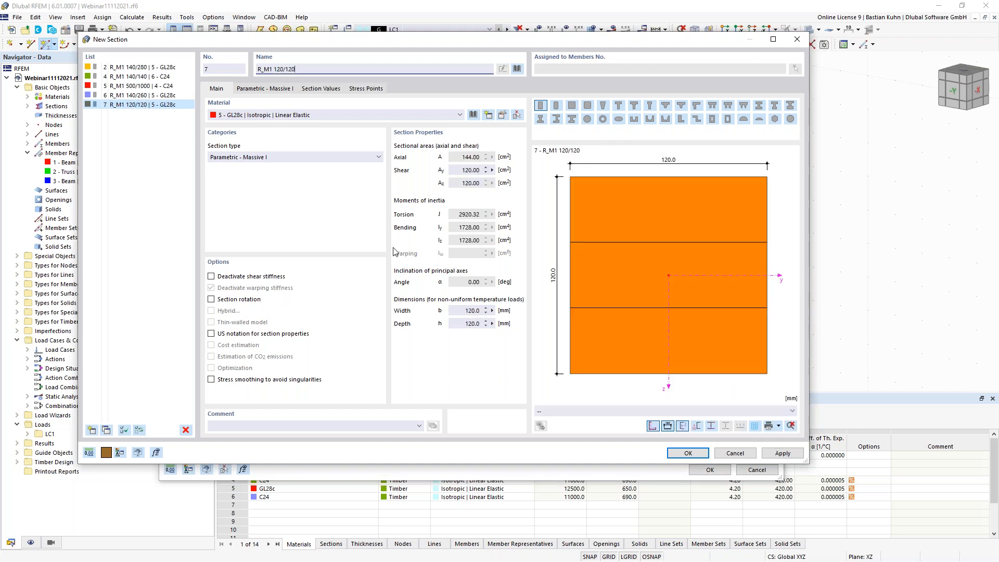
left_click(410, 119)
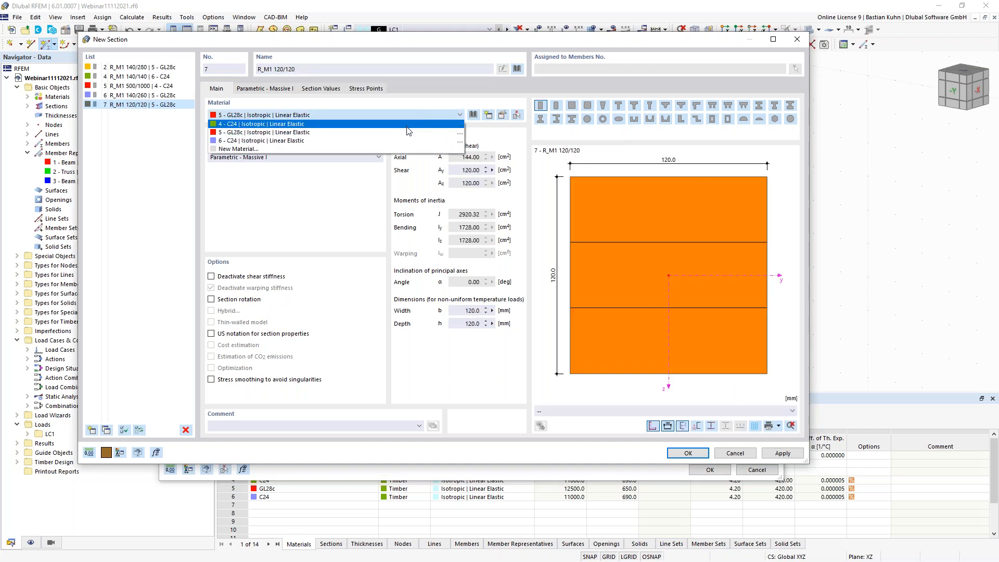
left_click(409, 140)
left_click(682, 453)
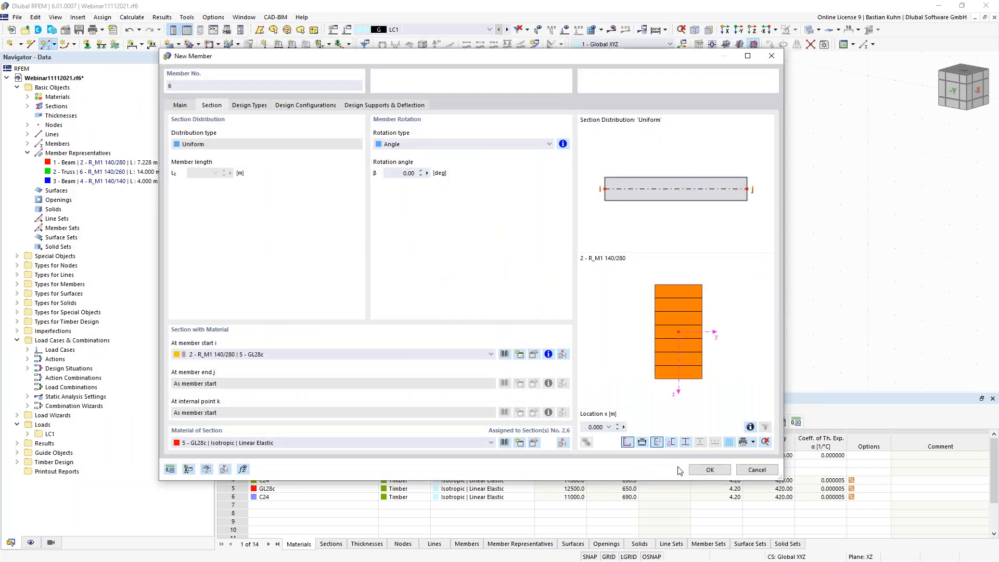
- Draw the three web members of the truss half nearest the origin: outer diagonal, vertical, and diagonal from the lower tie node to the ridge
left_click(699, 465)
scroll(333, 123, "up", 5)
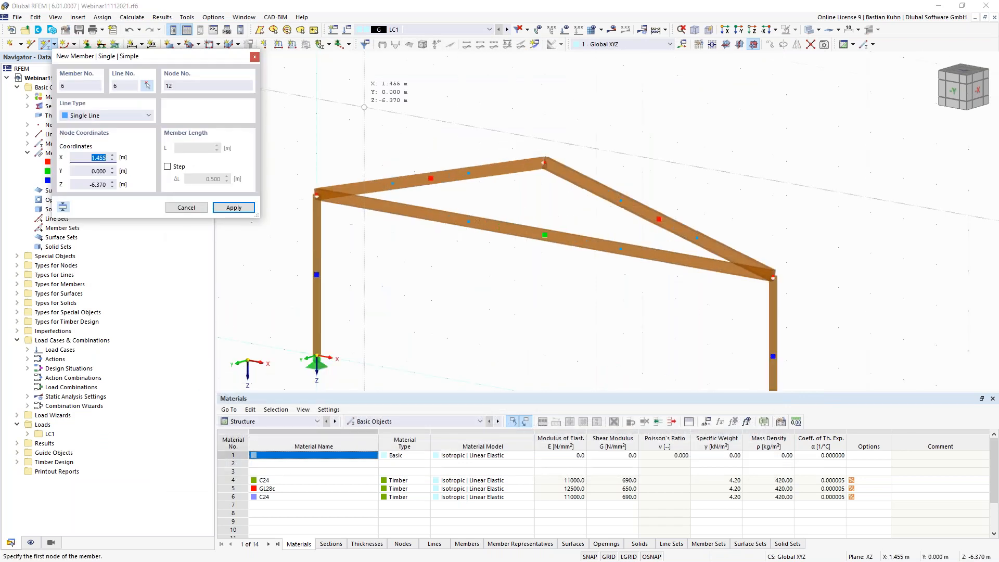
scroll(333, 123, "down", 3)
left_click(267, 154)
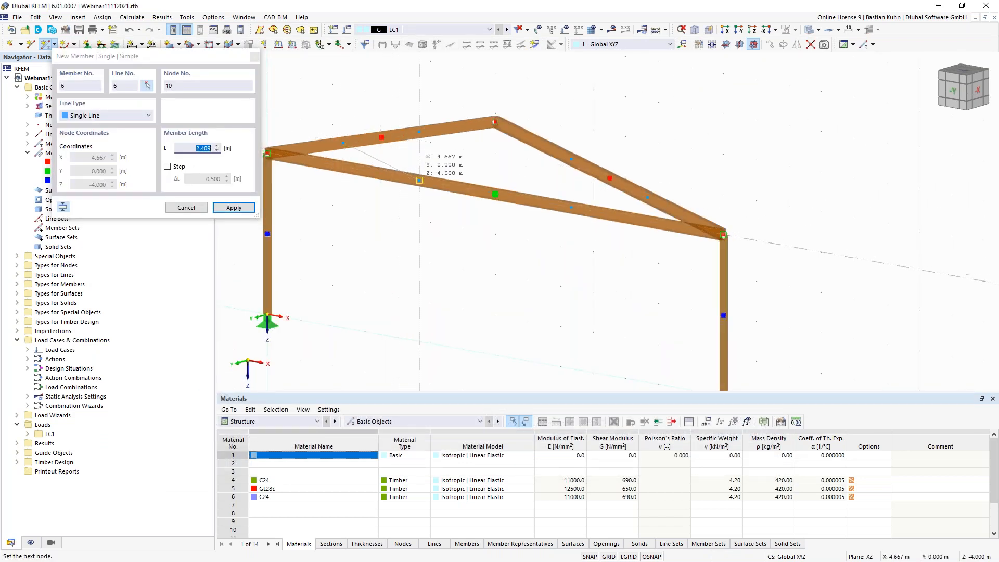
left_click(420, 180)
left_click(420, 181)
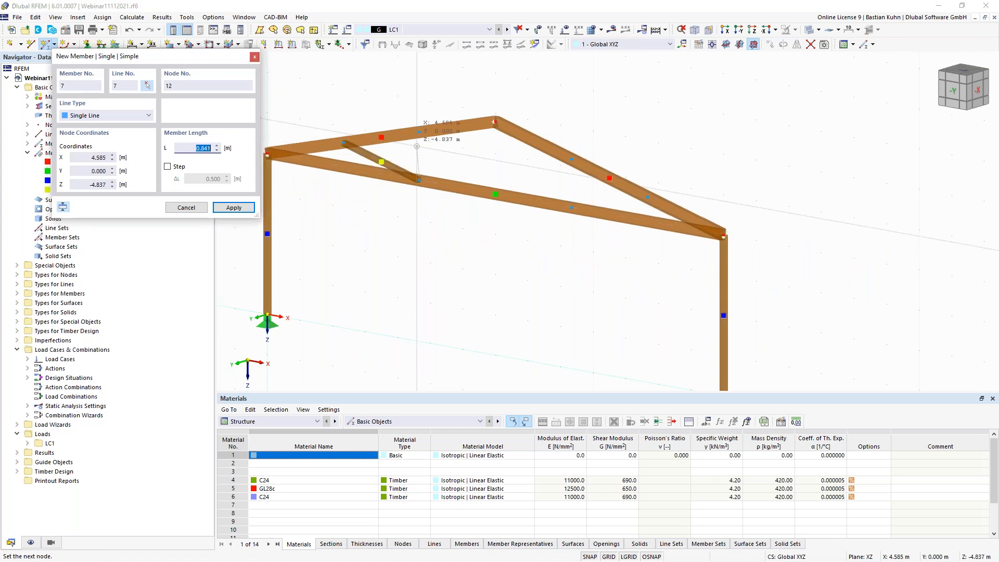
left_click(419, 132)
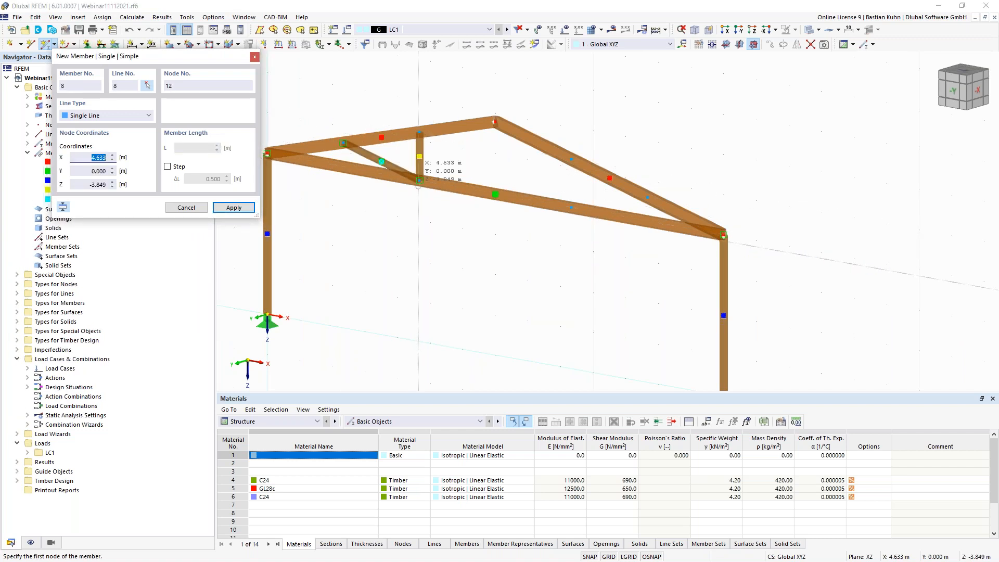
left_click(420, 181)
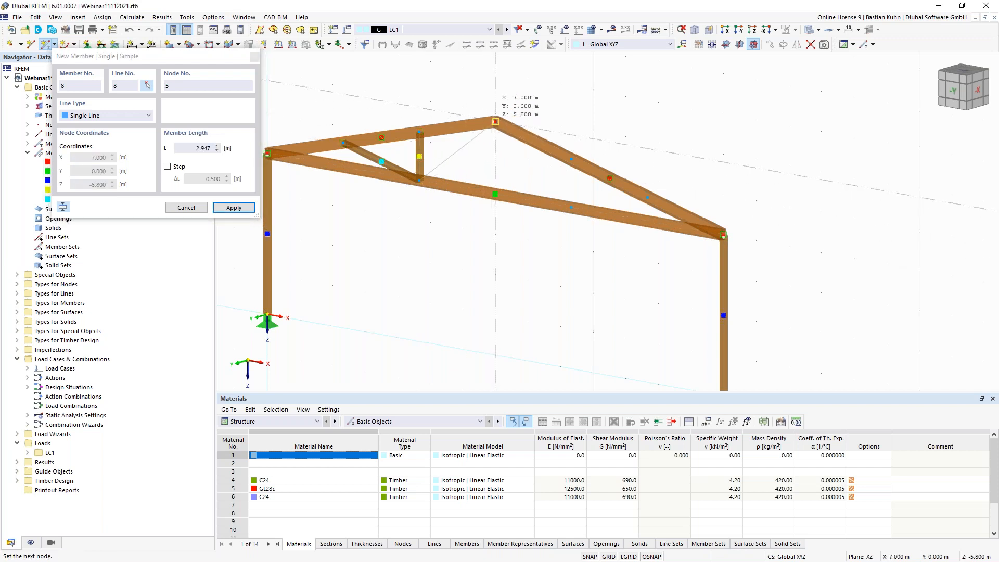
left_click(495, 121)
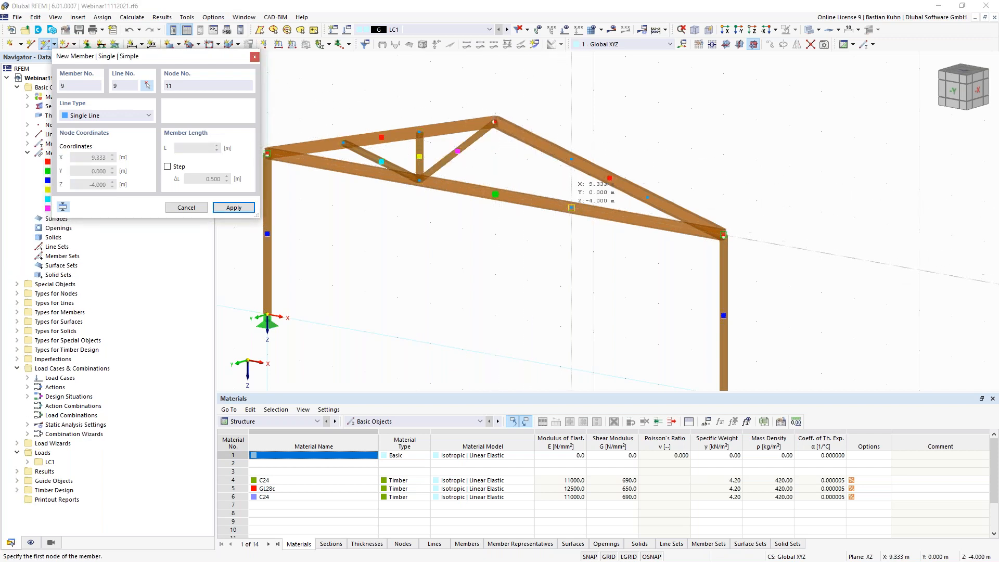
- Draw the matching ridge diagonal, vertical and outer diagonal web members from the second tie node in the other truss half
left_click(572, 208)
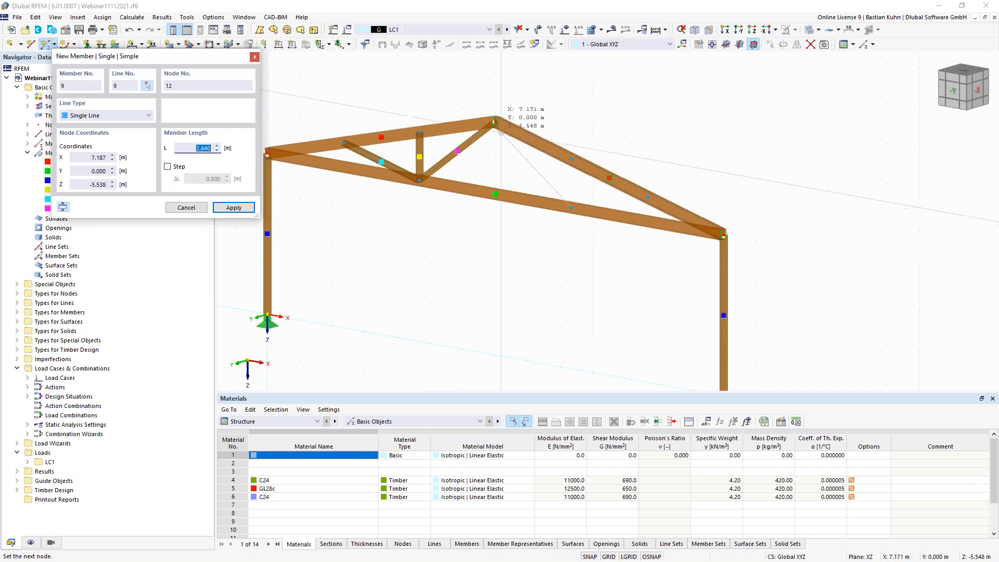
left_click(497, 125)
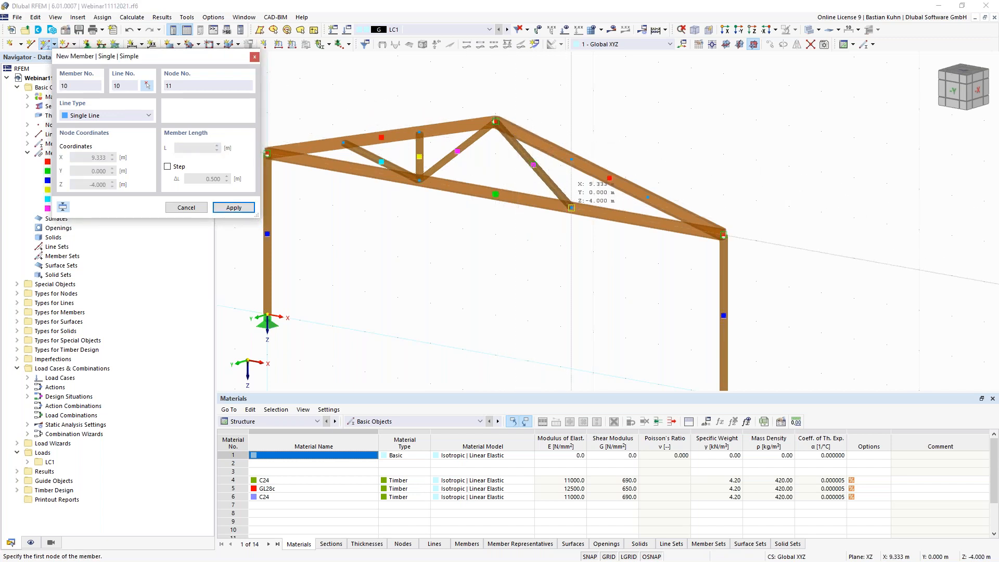
left_click(571, 207)
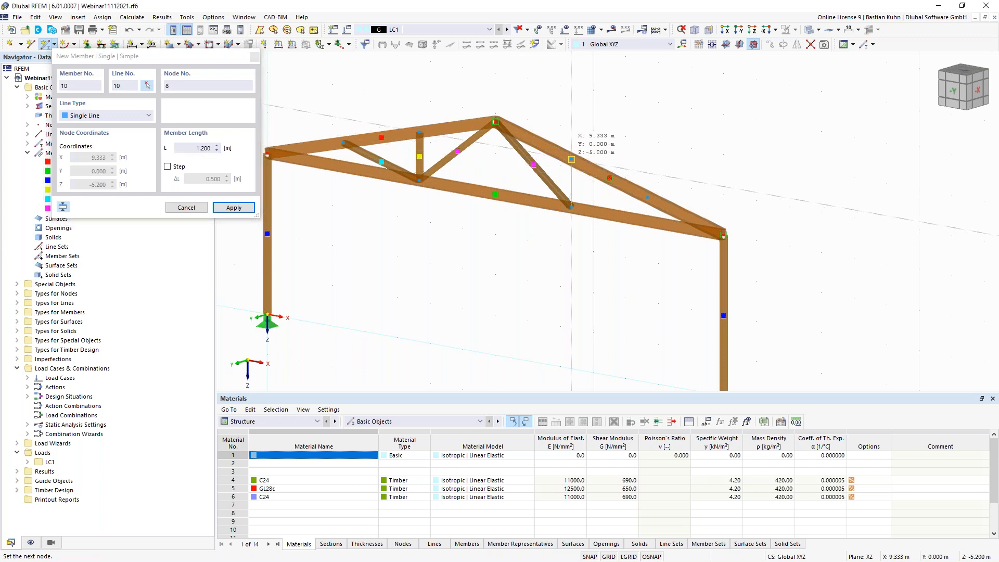
left_click(574, 203)
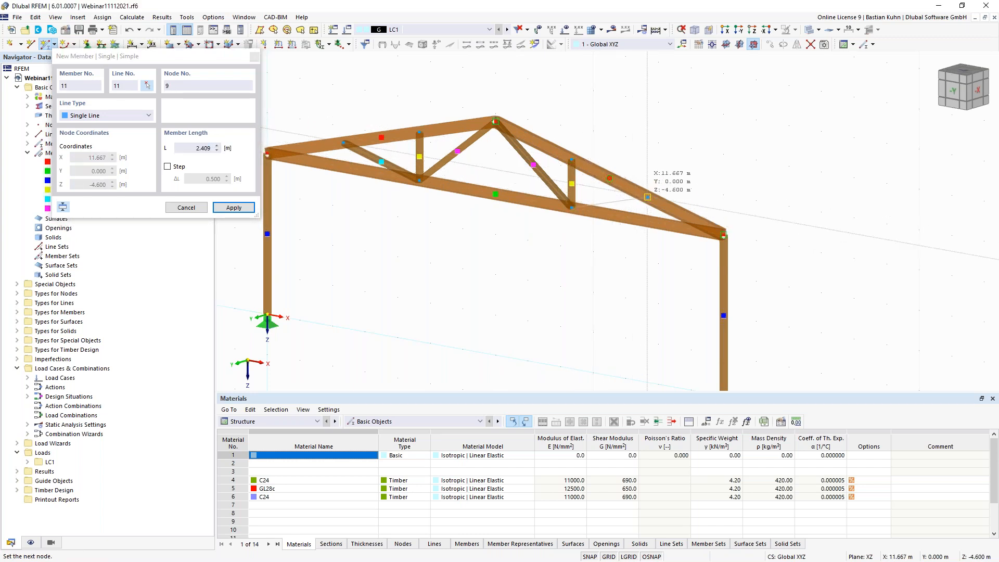
left_click(647, 197)
key("Escape")
scroll(550, 267, "down", 2)
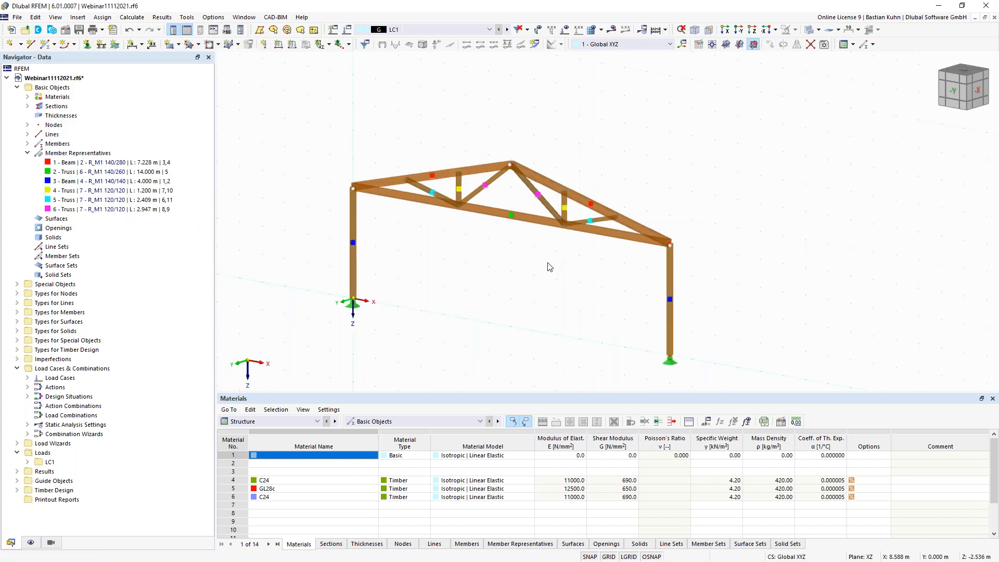
- Apply a uniform member force of 2 kN/m in direction ZL to both rafters in load case LC1
middle_click_drag(523, 287, 469, 264)
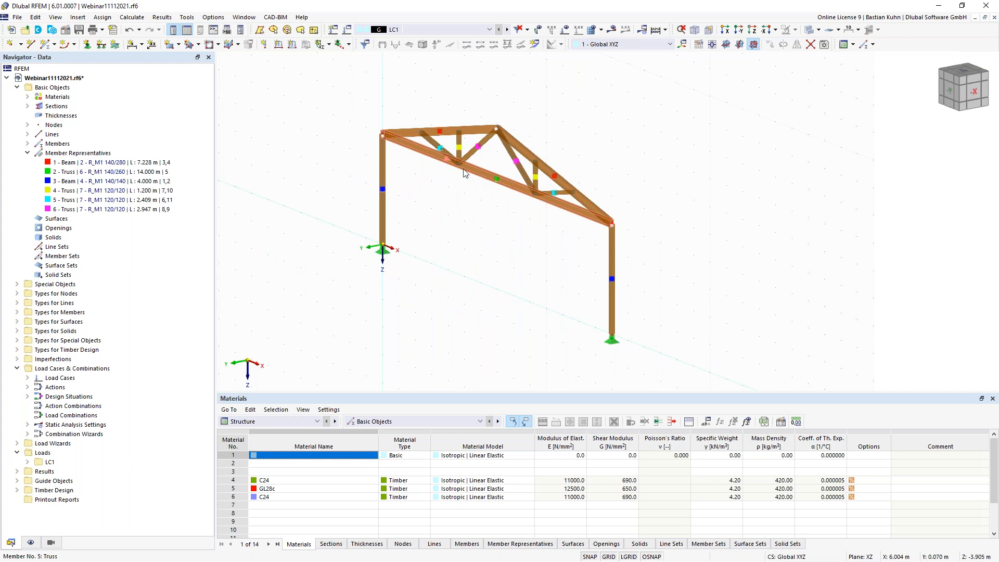
middle_click_drag(395, 263, 432, 270, "ctrl")
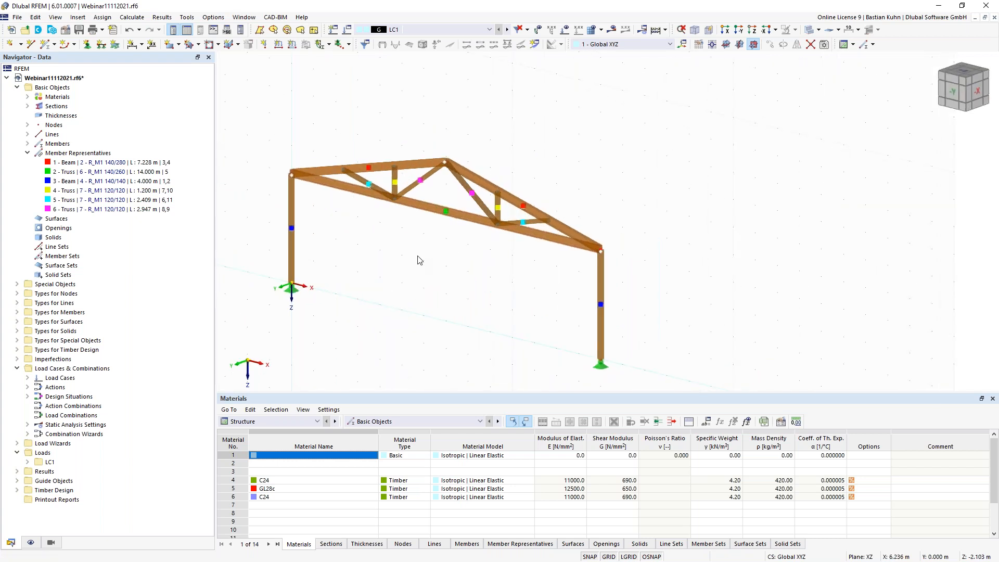
left_click(293, 47)
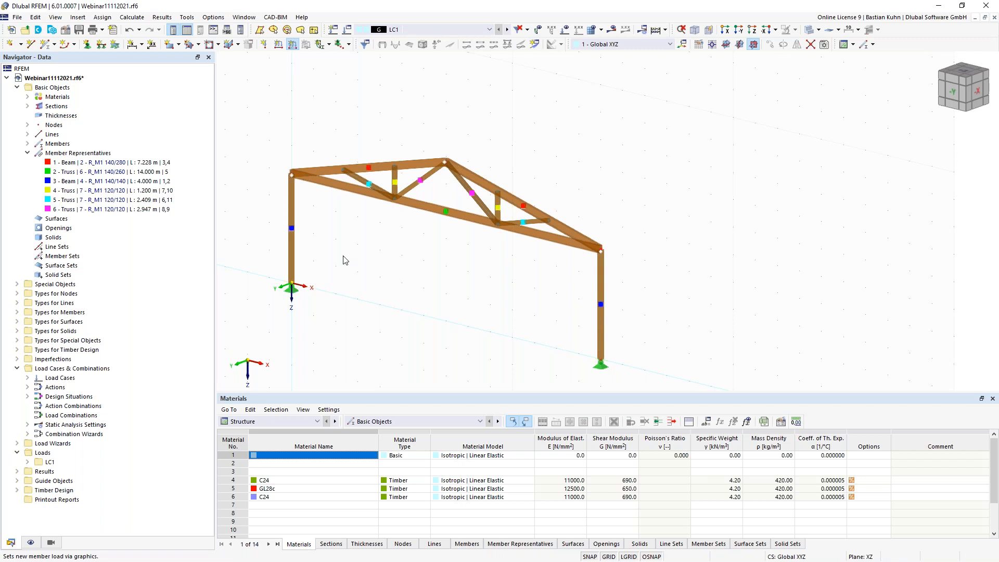
left_click(414, 185)
type("2")
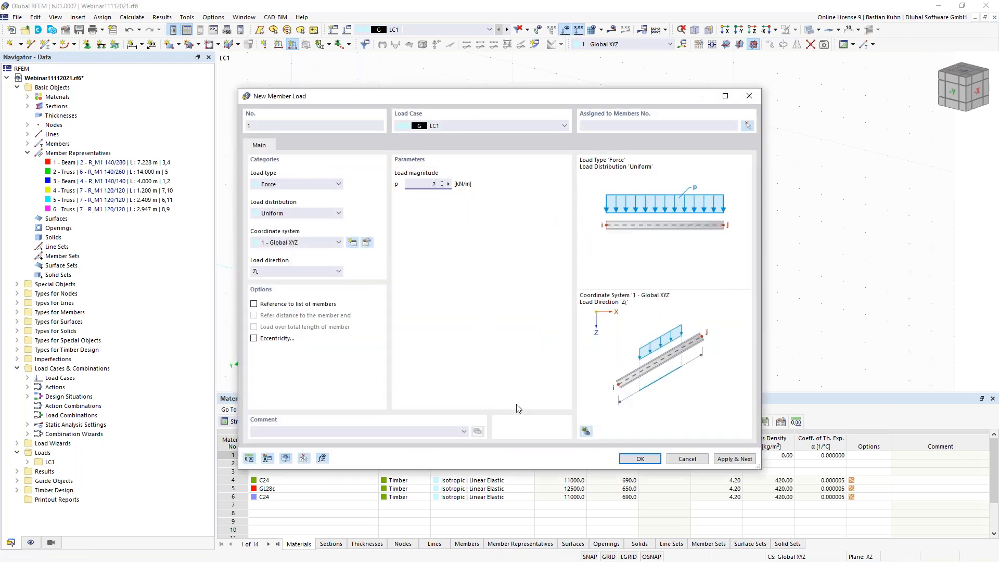
left_click(639, 458)
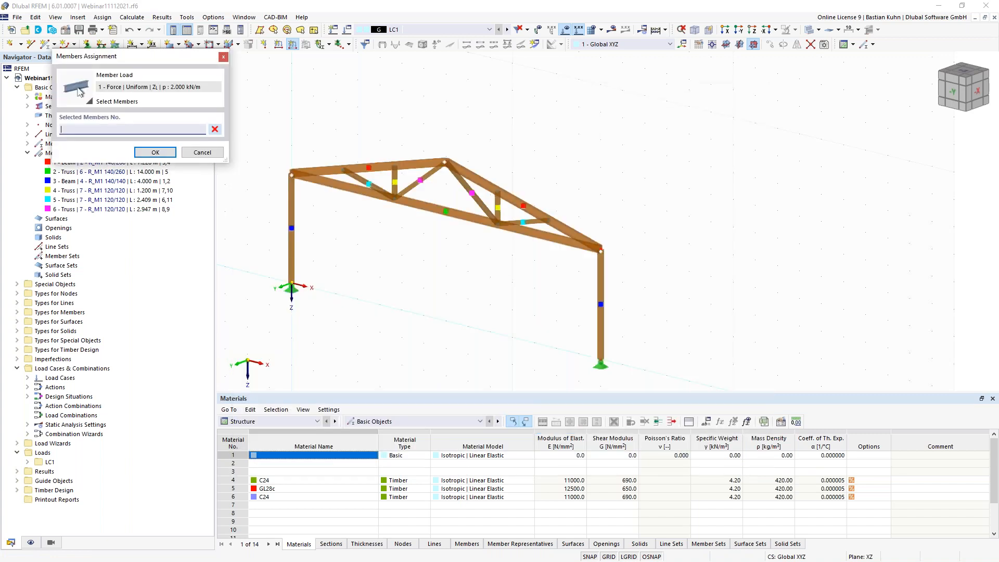
left_click(384, 164)
left_click(483, 187)
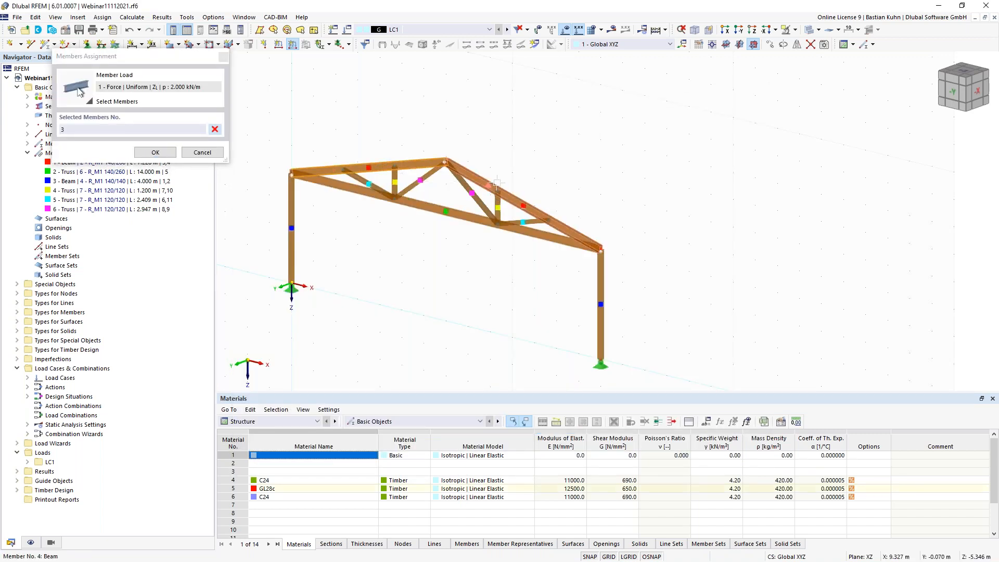
left_click(155, 152)
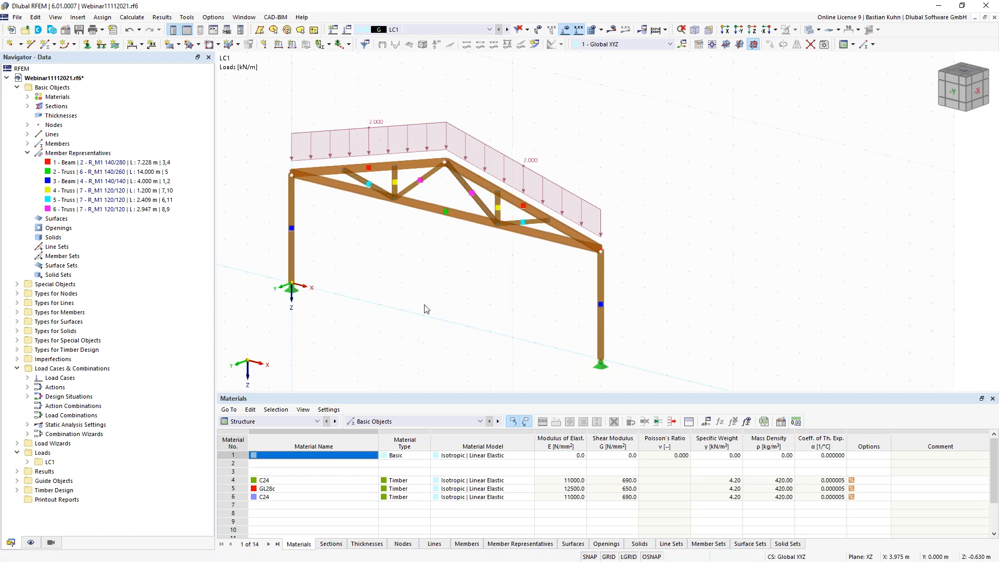
- Select the whole frame with its loads and set up a Move/Copy with 4 copies and a displacement vector of X 0 and Y 5 m
scroll(435, 297, "down", 3)
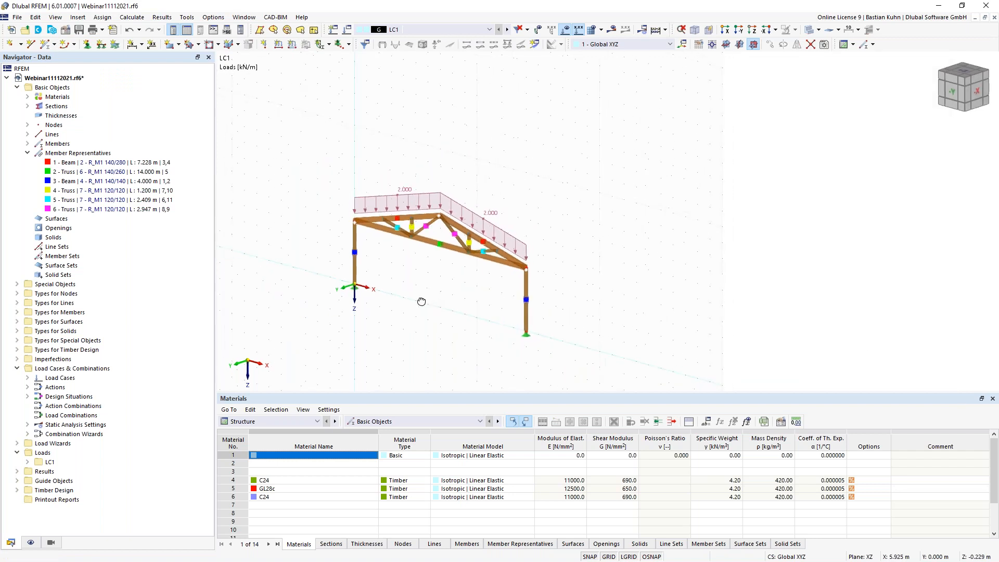
left_click_drag(329, 173, 614, 371)
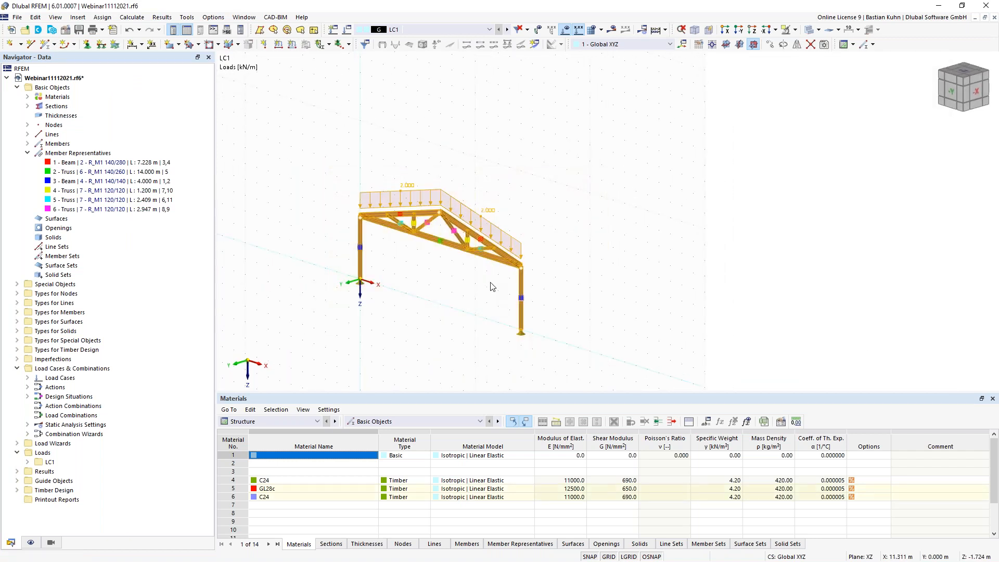
right_click(502, 266)
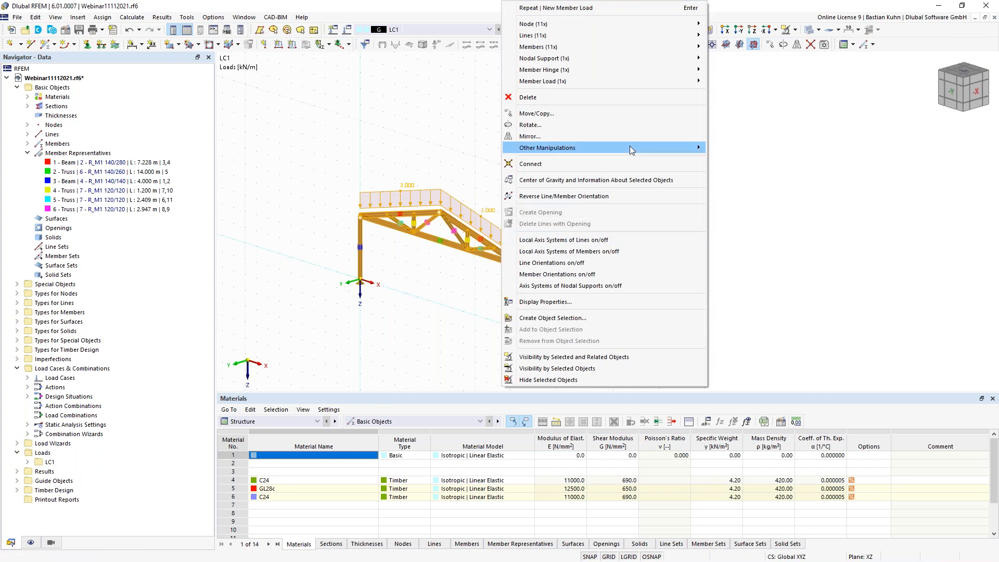
left_click(626, 114)
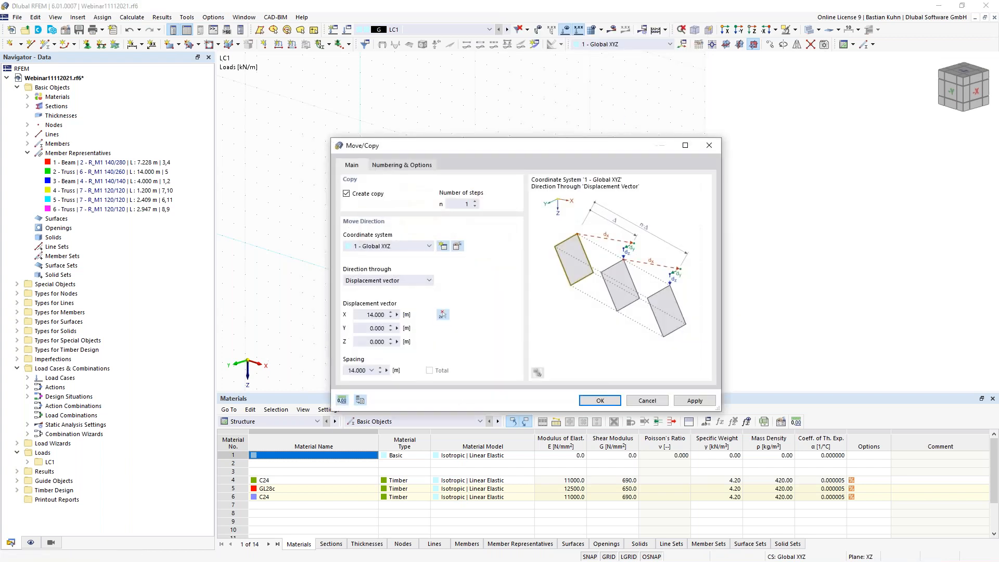
left_click(367, 318)
type("0")
left_click(364, 329)
type("5")
left_click(475, 206)
type("4")
- Enable linked steps for the copy and have the copied nodes linked with members
left_click(393, 165)
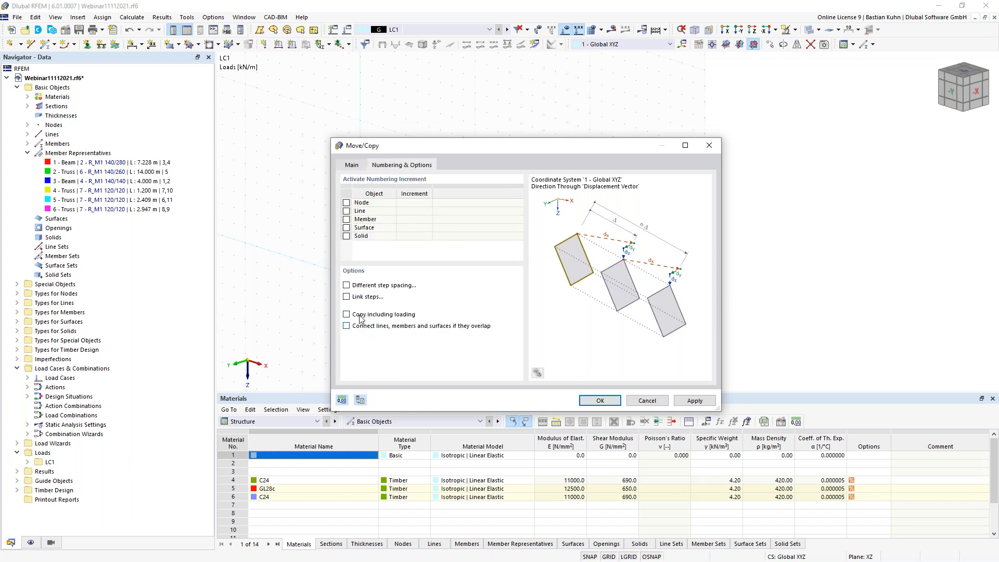
left_click(346, 297)
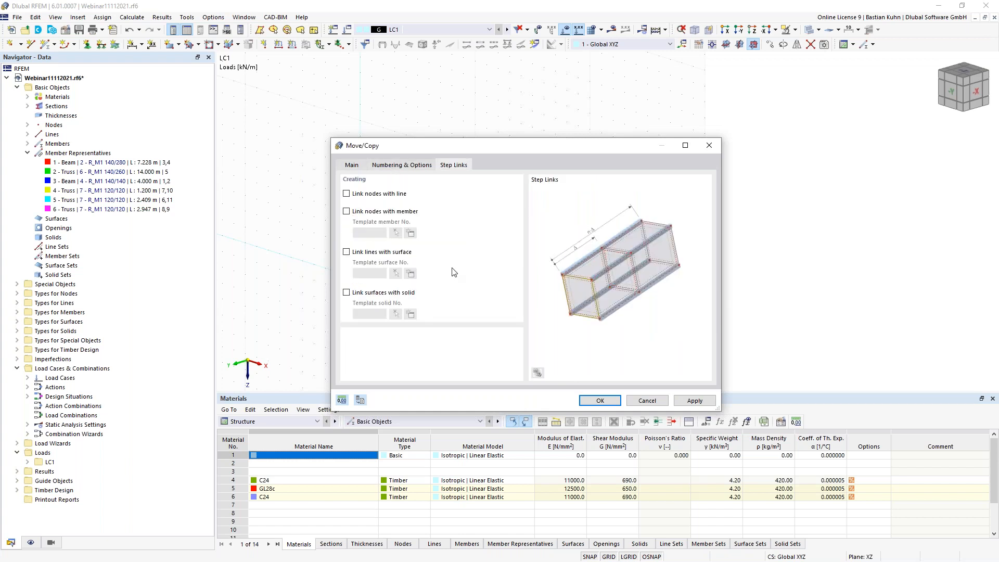
left_click(346, 212)
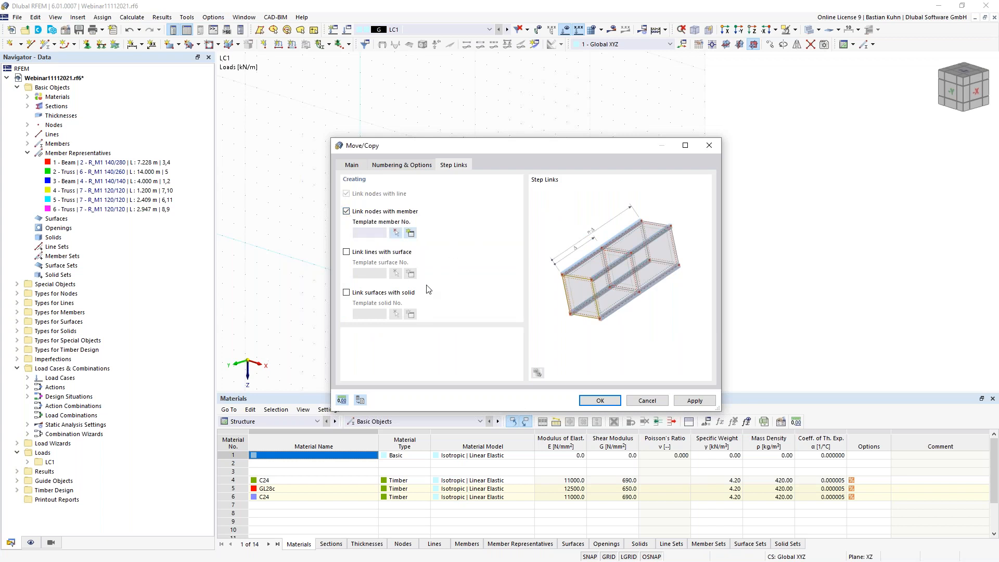
left_click_drag(528, 153, 508, 194)
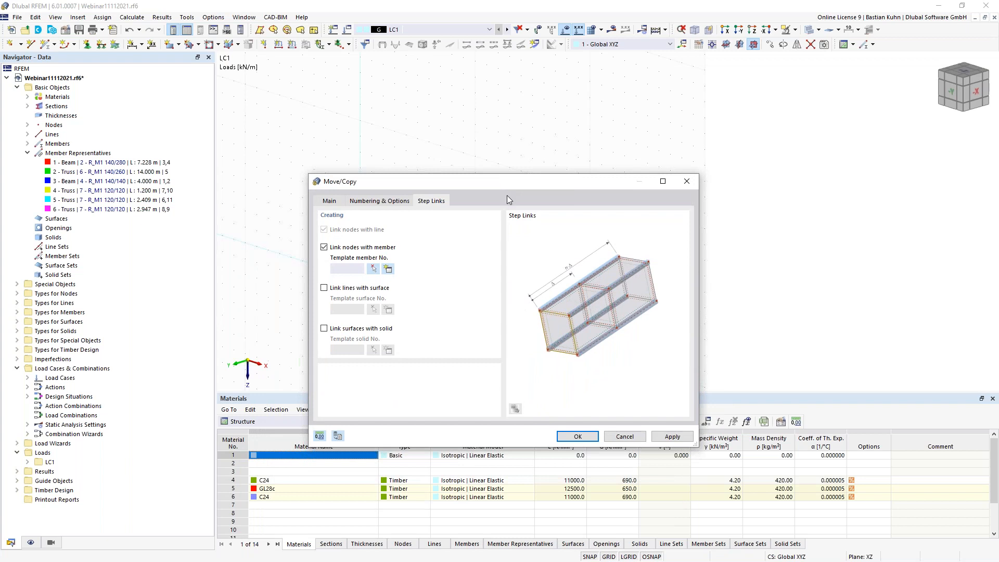
- Create the template member for the step links as a Truss with section 4 - R_M1 140/140 in material 6 - C24
left_click(387, 269)
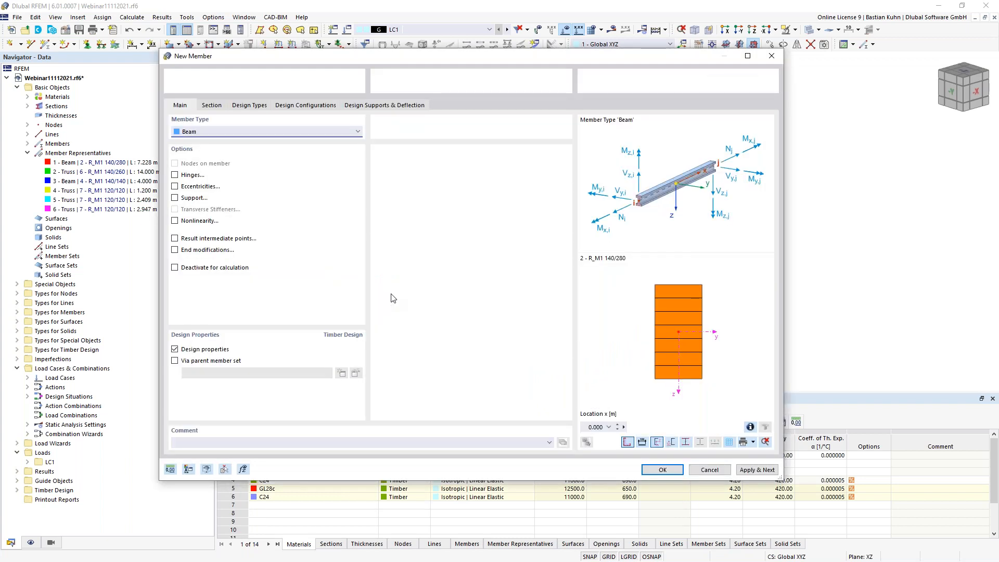
left_click(328, 131)
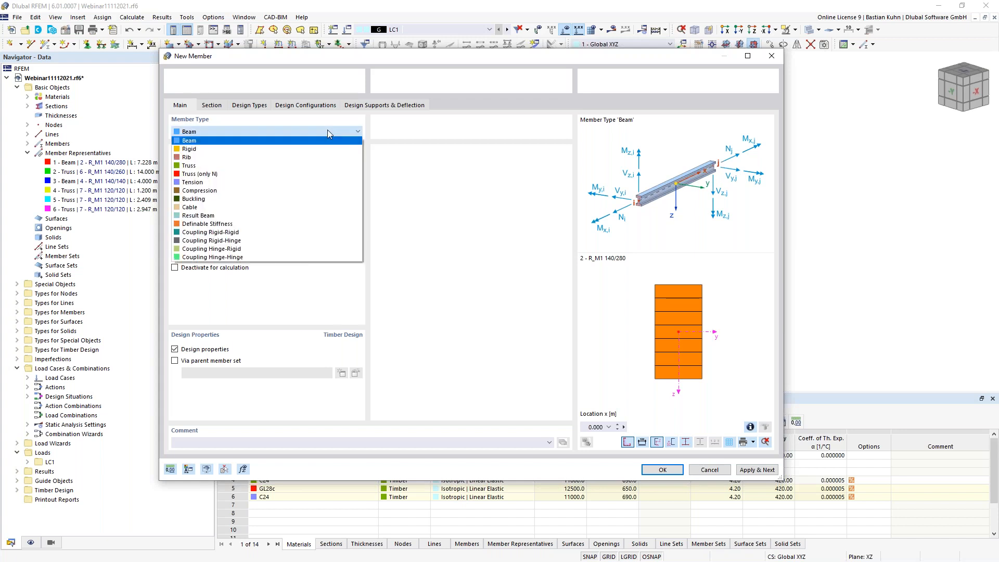
left_click(328, 166)
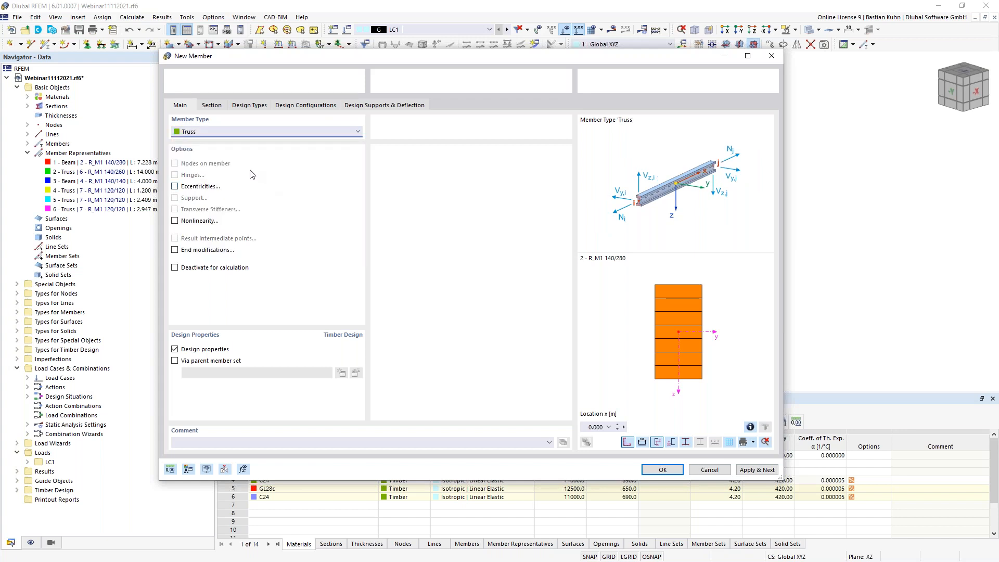
left_click(211, 105)
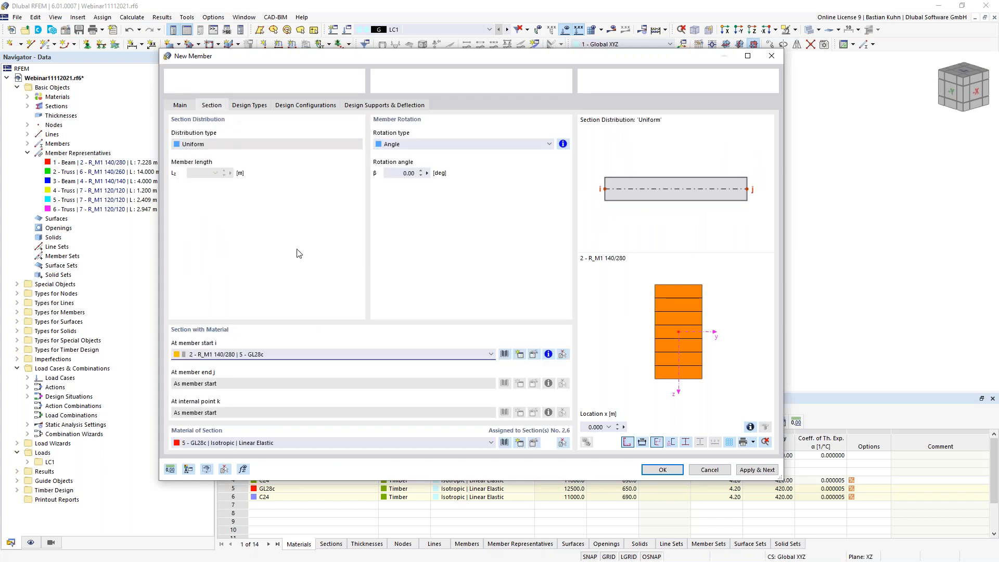
left_click(328, 354)
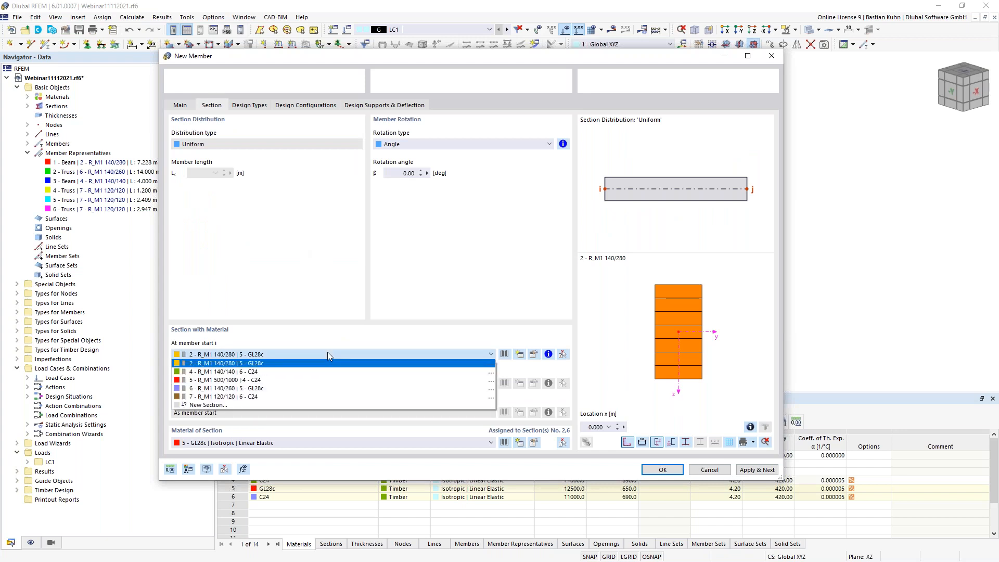
left_click(323, 397)
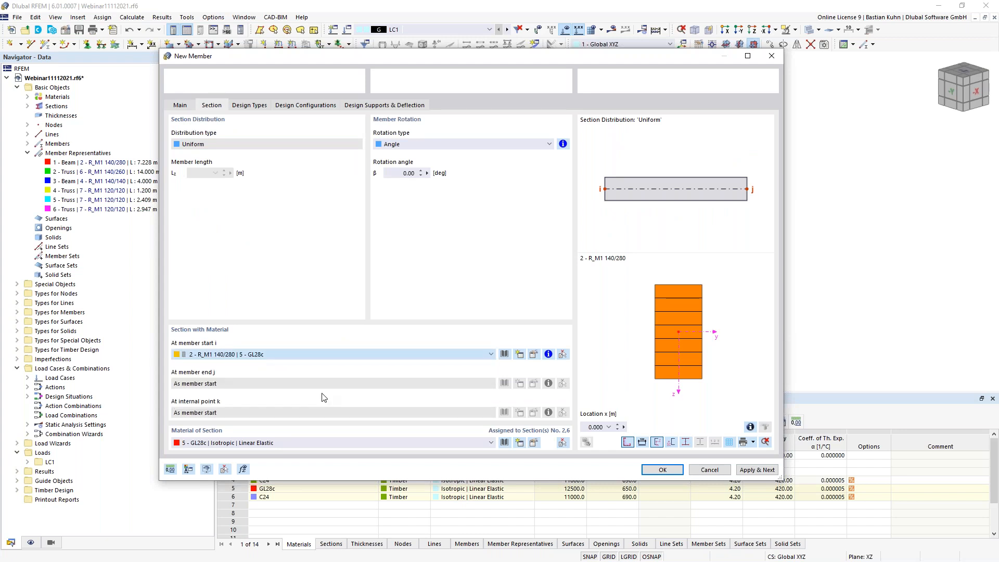
left_click(330, 356)
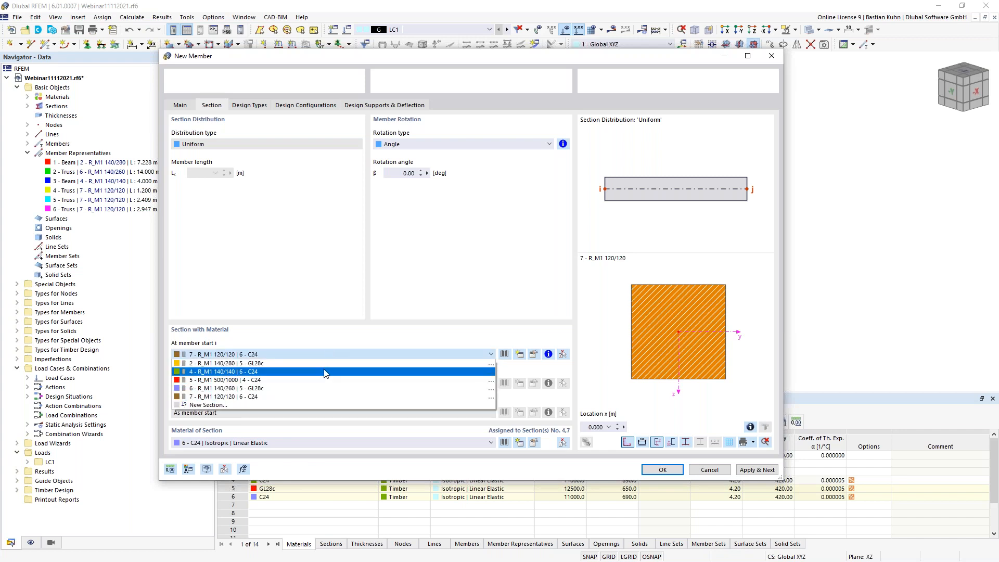
left_click(323, 372)
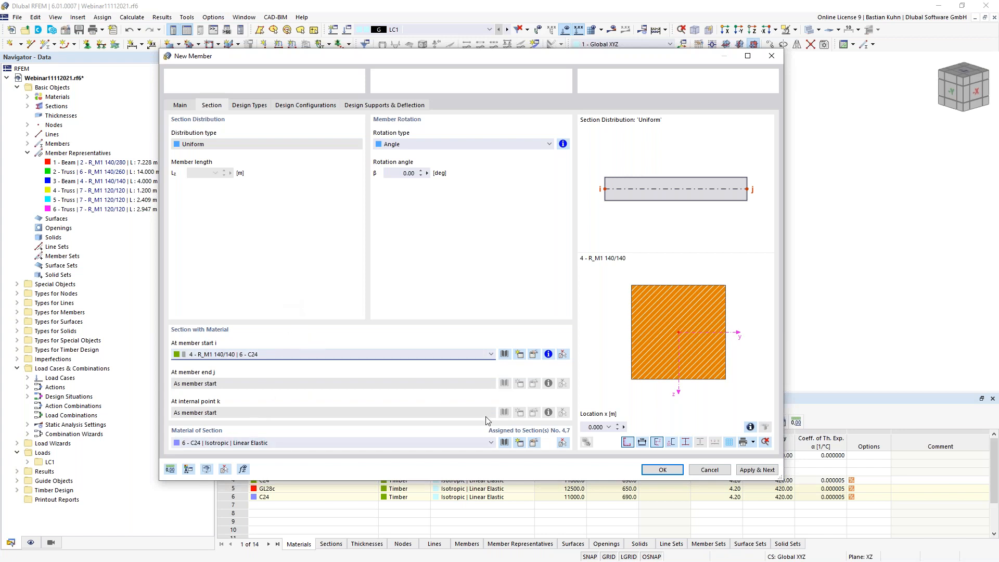
left_click(661, 470)
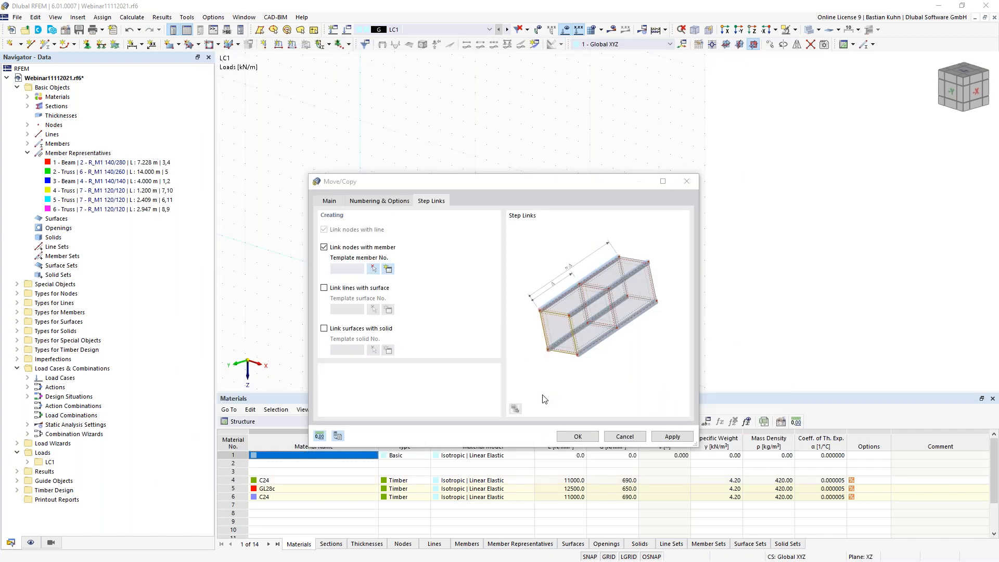
- Carry out the frame copy with its linking members and hide the member representatives in the model display
left_click(576, 436)
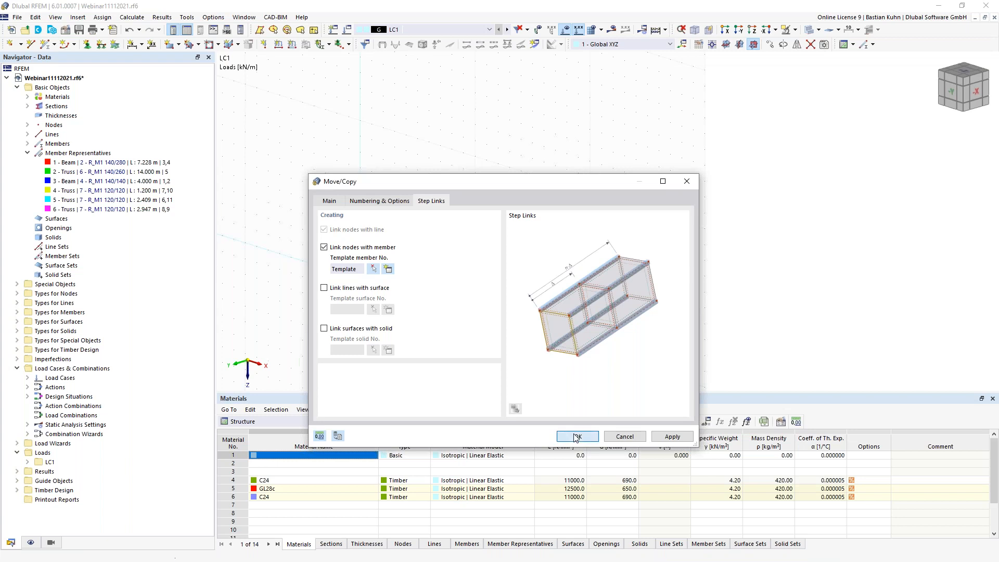
scroll(539, 371, "down", 3)
middle_click_drag(548, 362, 554, 319)
right_click(554, 319)
left_click(436, 347)
left_click(436, 348)
middle_click_drag(436, 348, 473, 307, "ctrl")
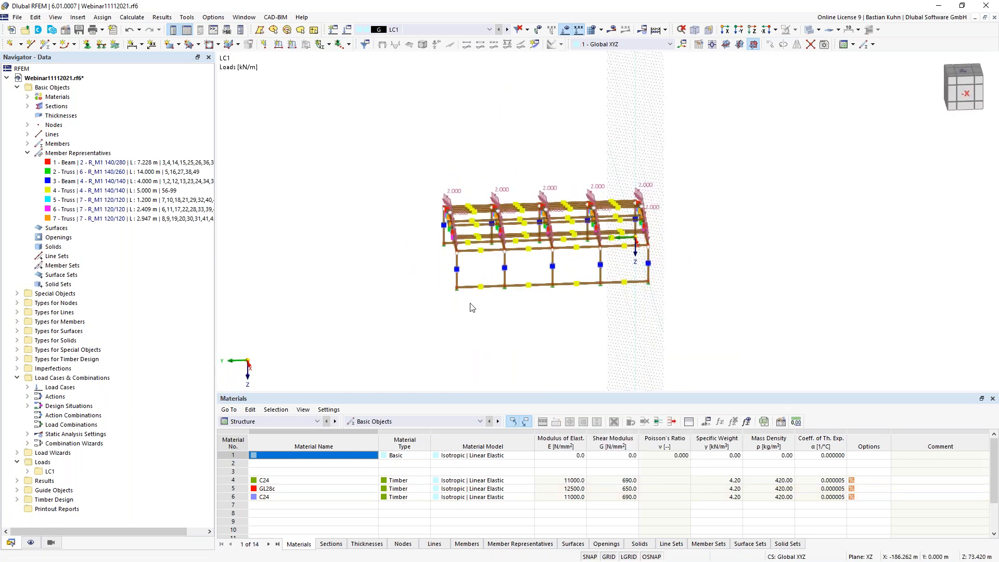
left_click(31, 543)
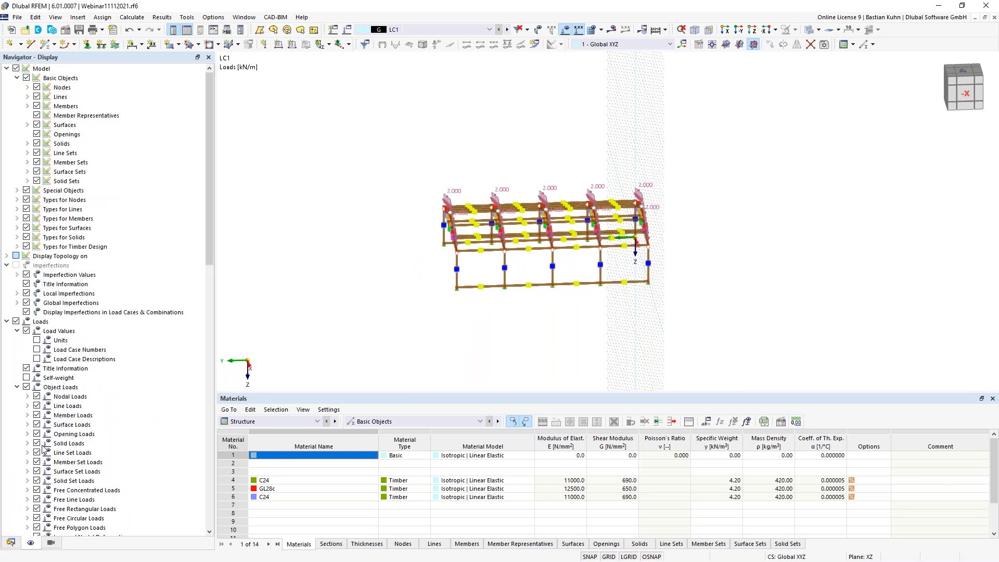
left_click(37, 116)
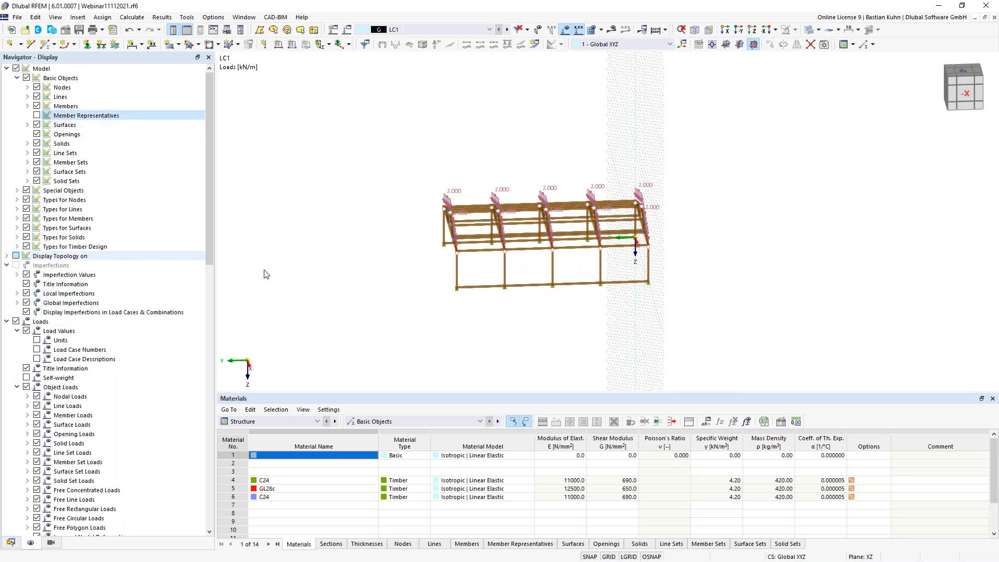
- Delete the linking members between the column bases along both sides in all four bays
middle_click_drag(376, 321, 332, 325)
middle_click_drag(442, 341, 426, 313, "ctrl")
left_click_drag(432, 298, 419, 246)
key("Delete")
left_click_drag(484, 290, 470, 246)
key("Delete")
left_click_drag(530, 292, 516, 247)
key("Delete")
left_click_drag(575, 292, 565, 248)
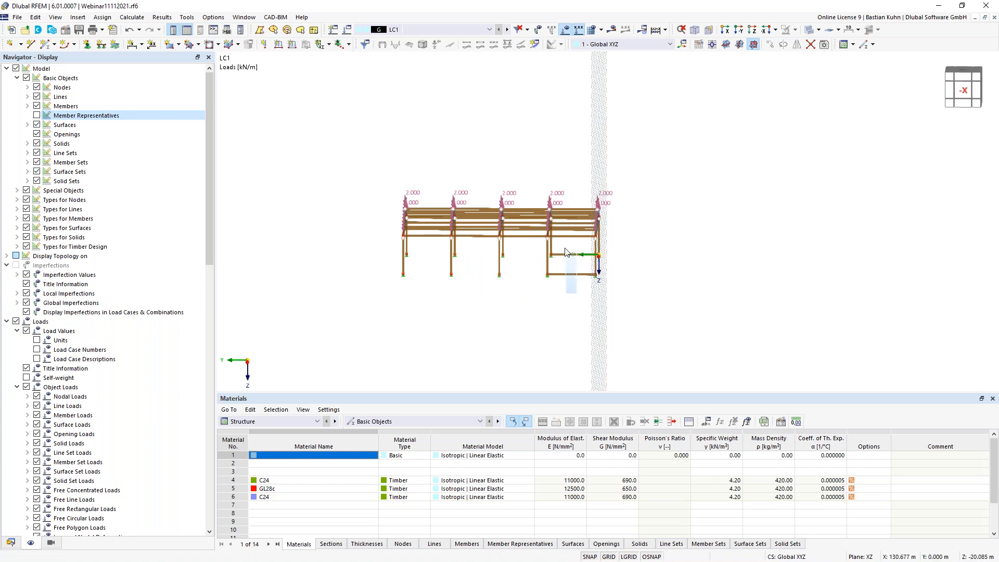
key("Delete")
- In the reverse Y view, delete the longitudinal linking lines at the two inner nodes of the trusses' bottom chord
left_click(739, 30)
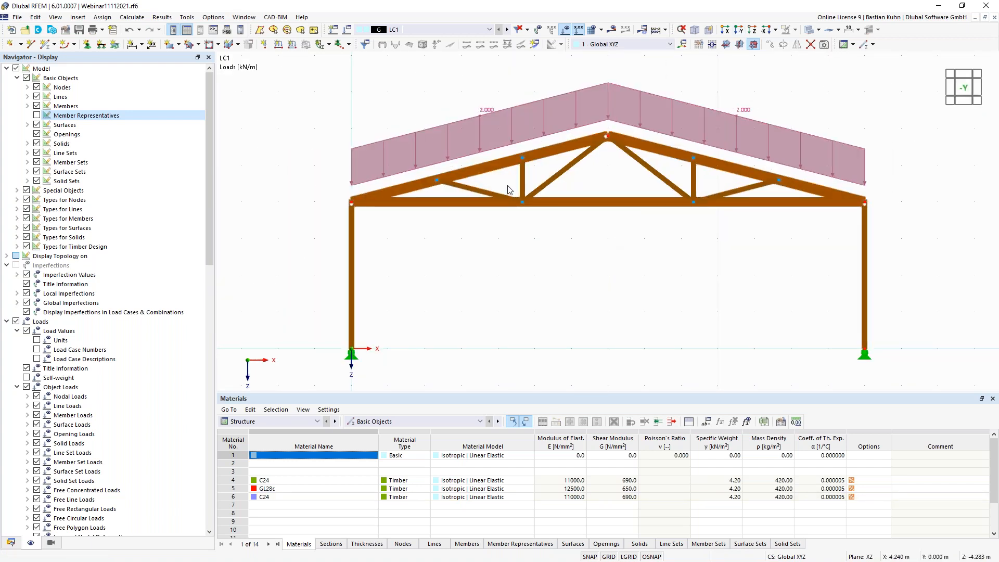
left_click_drag(509, 194, 555, 241)
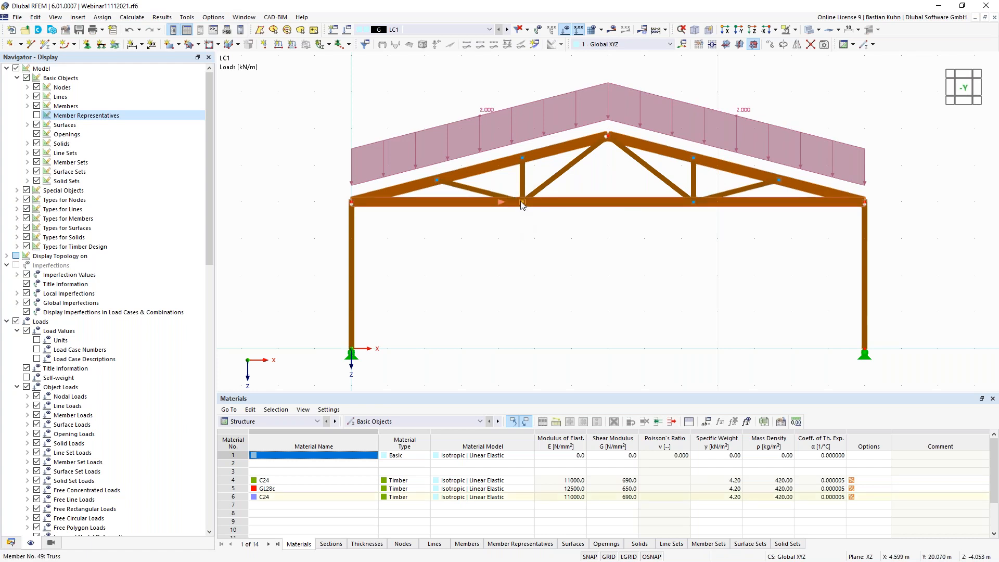
right_click(521, 204)
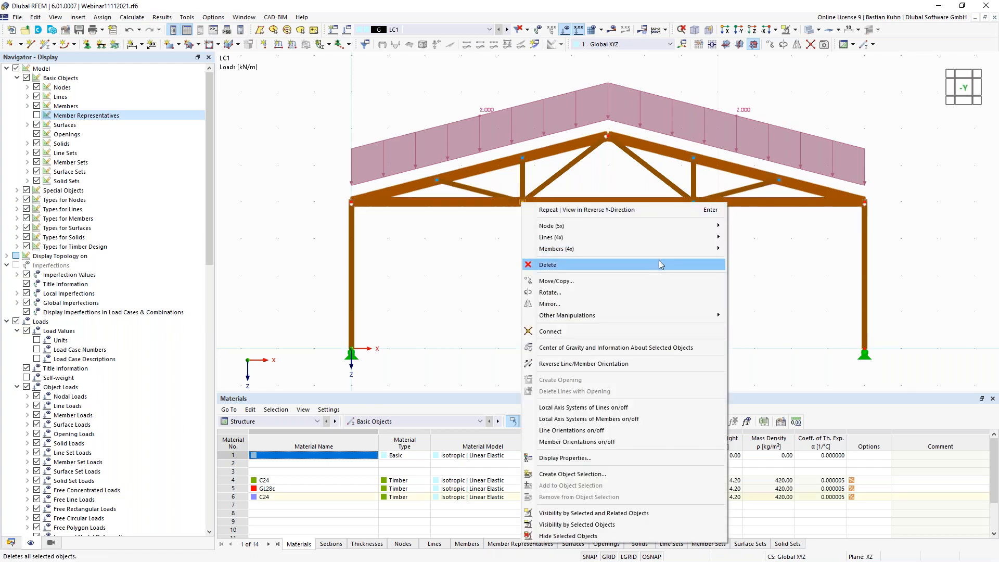
mouse_move(678, 237)
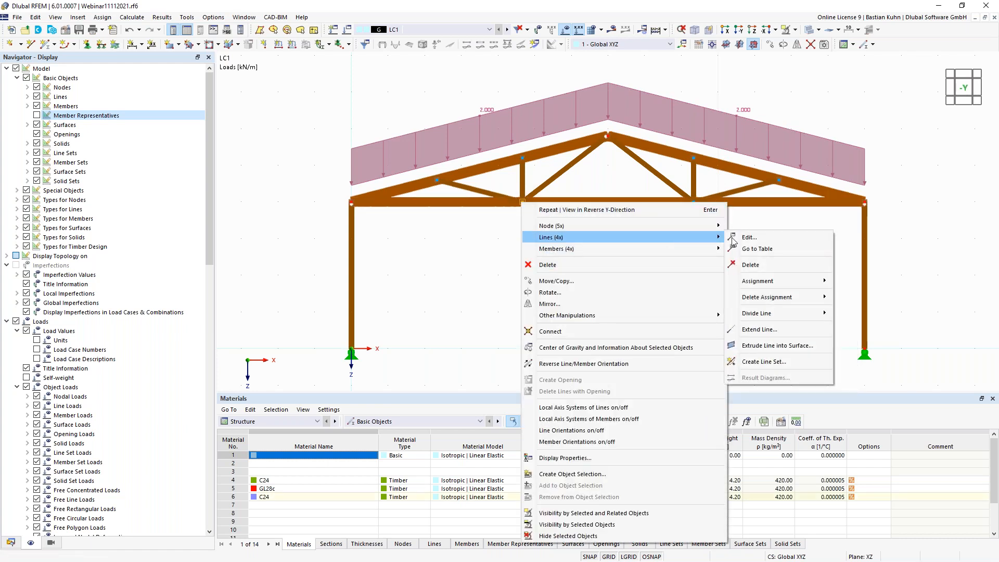
left_click(750, 265)
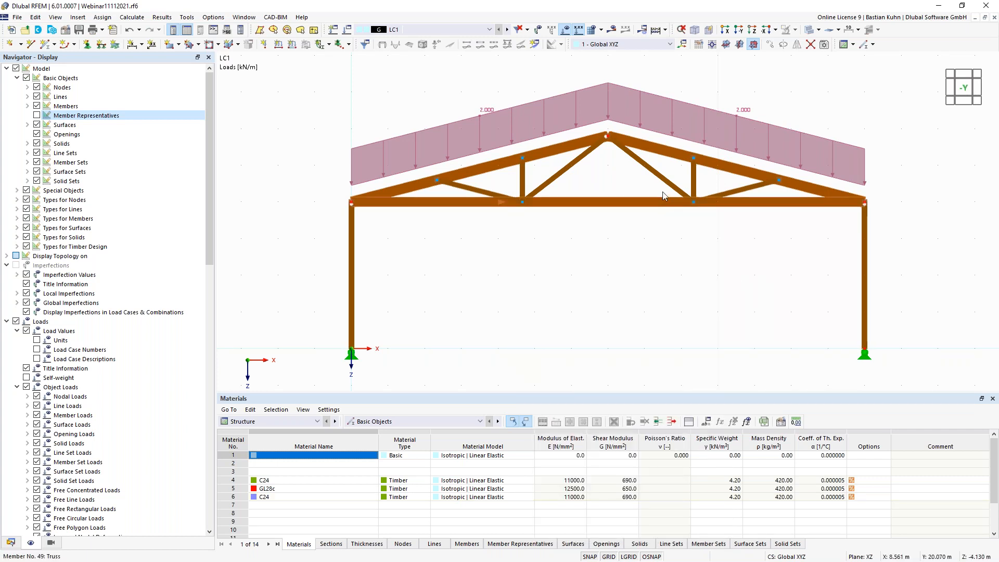
right_click(695, 204)
mouse_move(722, 237)
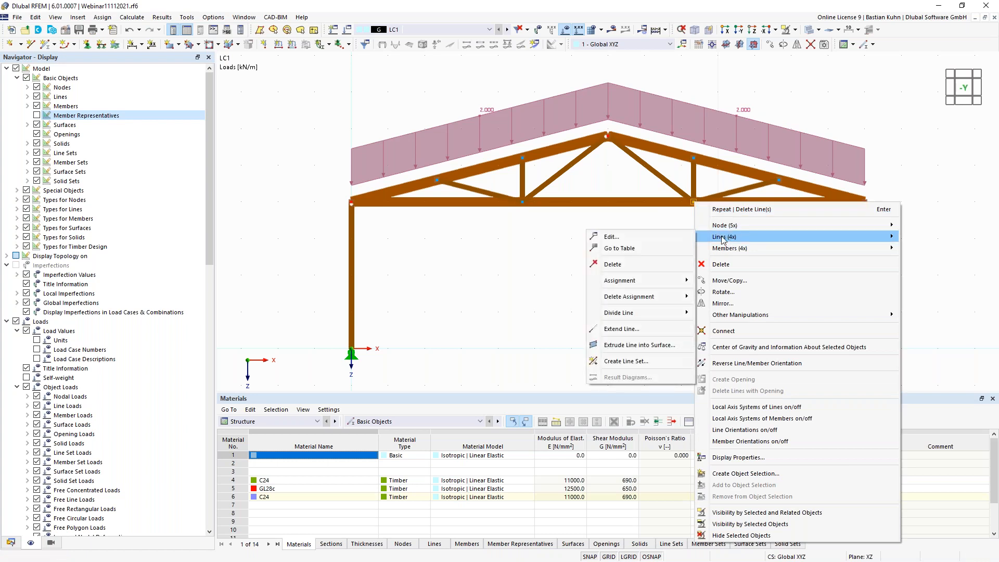
left_click(642, 264)
- Set the magnitude of the member loads on the rafters of both end frames to 1 kN/m
middle_click_drag(643, 276, 543, 320, "ctrl")
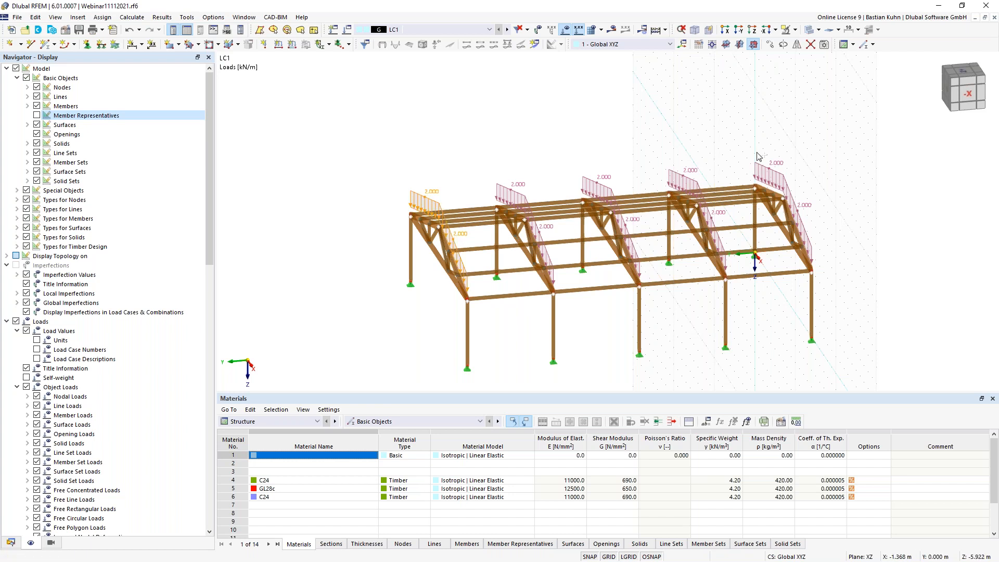
right_click(794, 205)
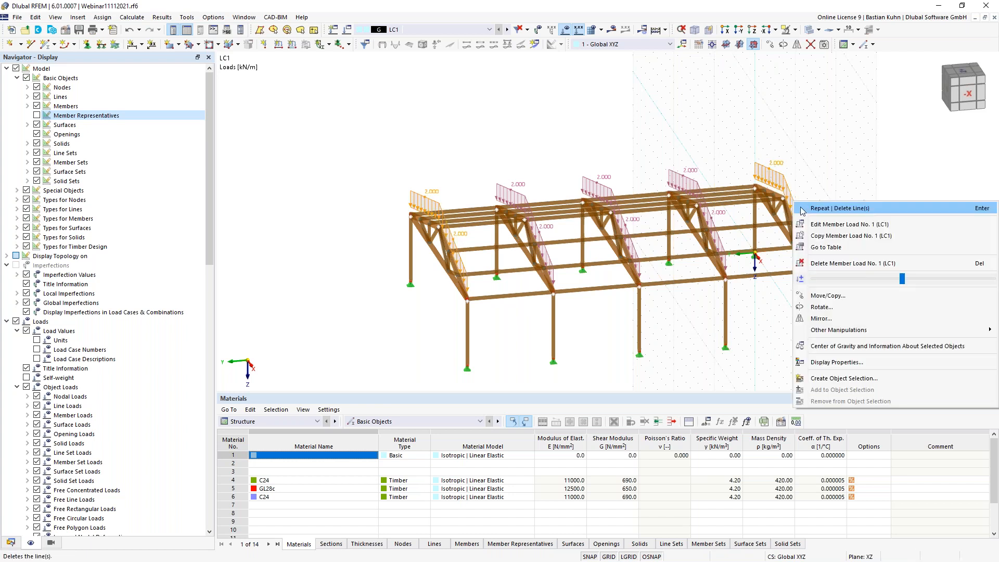
left_click(819, 225)
left_click_drag(418, 185, 465, 187)
key("Return")
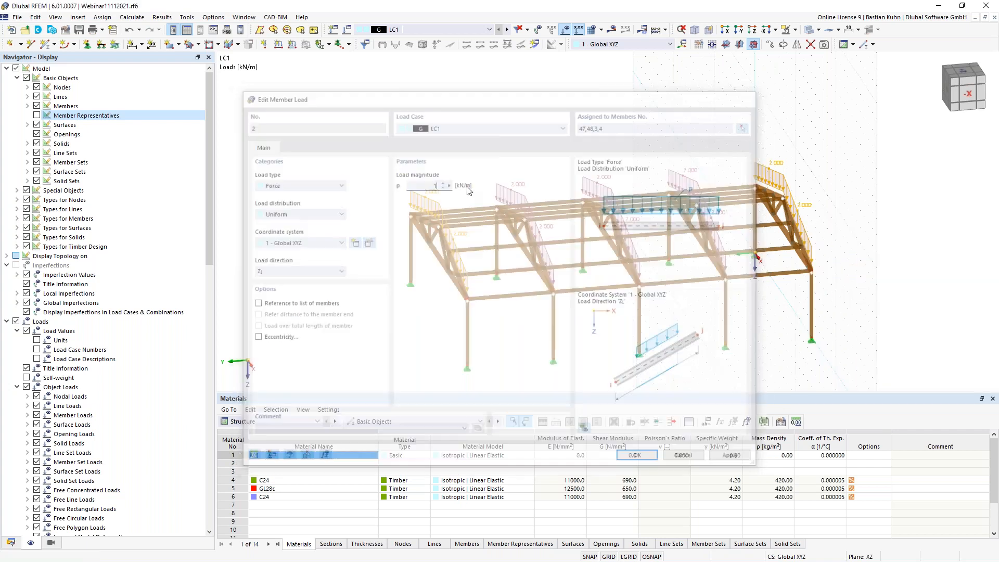
- Divide the two eave members of the bay between Y 5 and 10 m using 1 intermediate node each
middle_click_drag(608, 380, 663, 202, "ctrl")
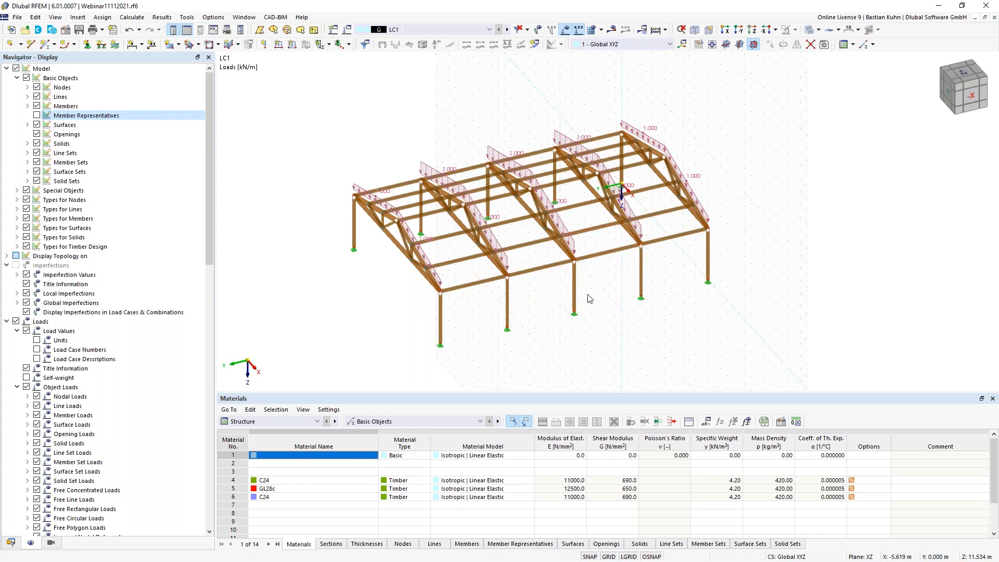
middle_click_drag(559, 308, 581, 292, "ctrl")
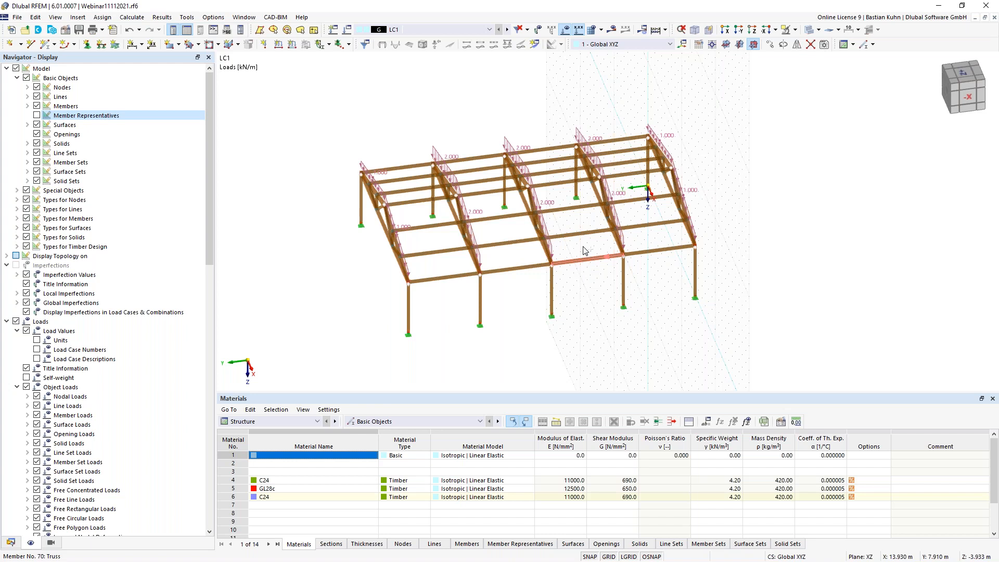
right_click(550, 152)
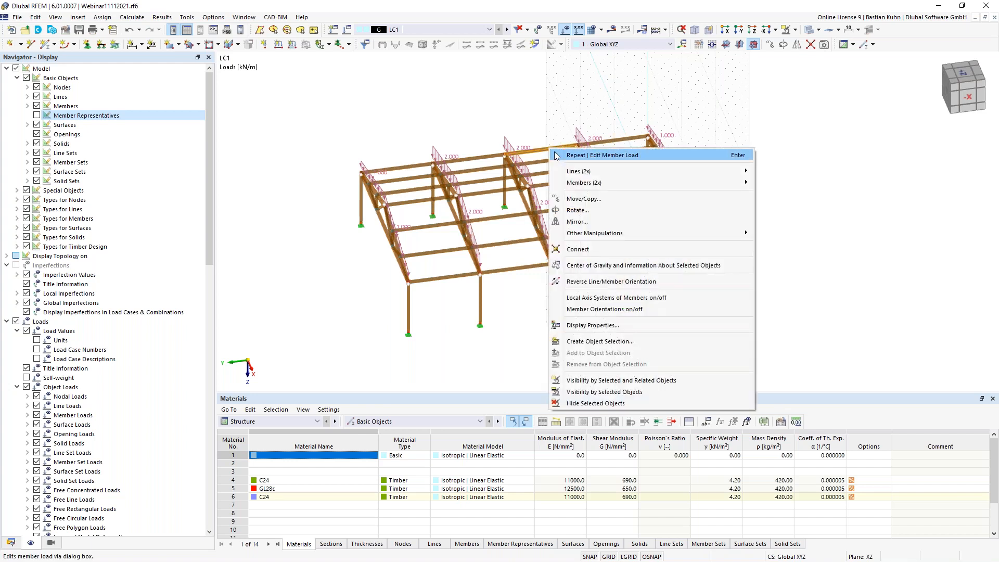
mouse_move(646, 185)
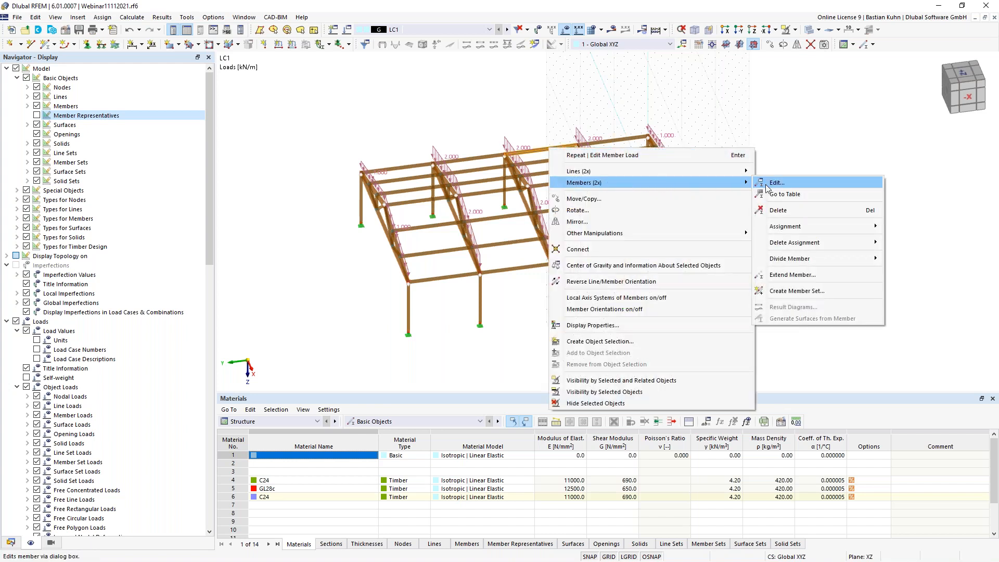
mouse_move(799, 260)
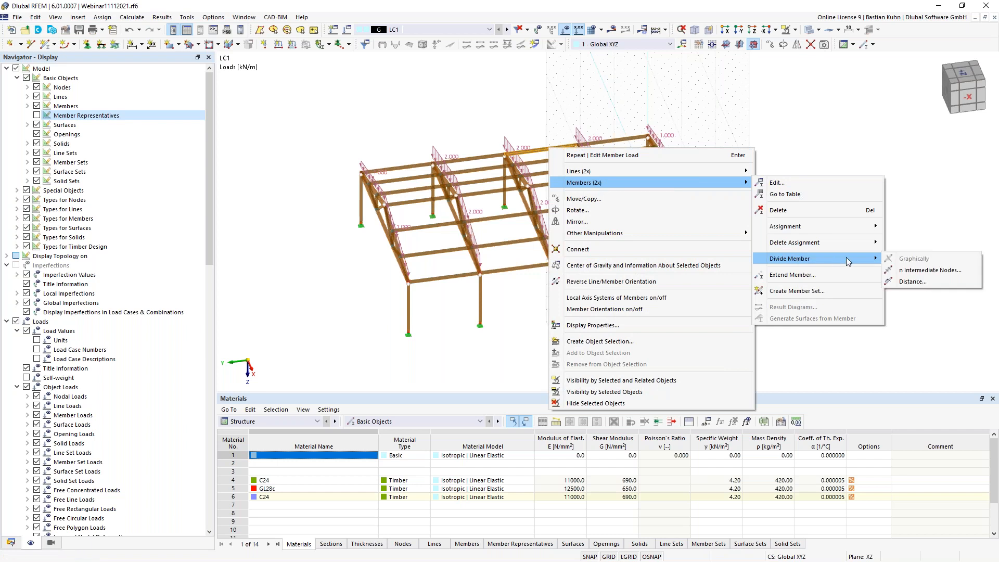
left_click(916, 270)
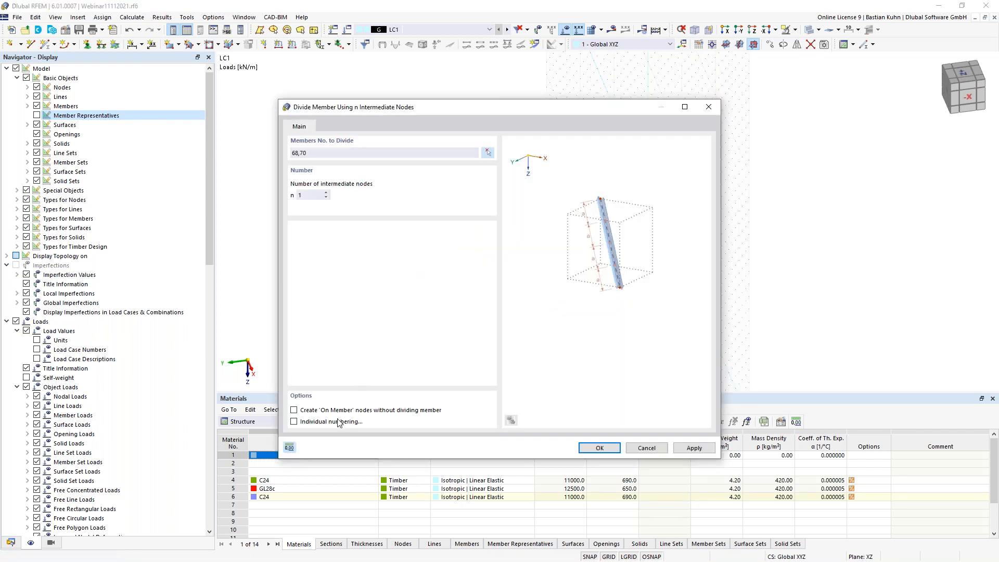
left_click(585, 449)
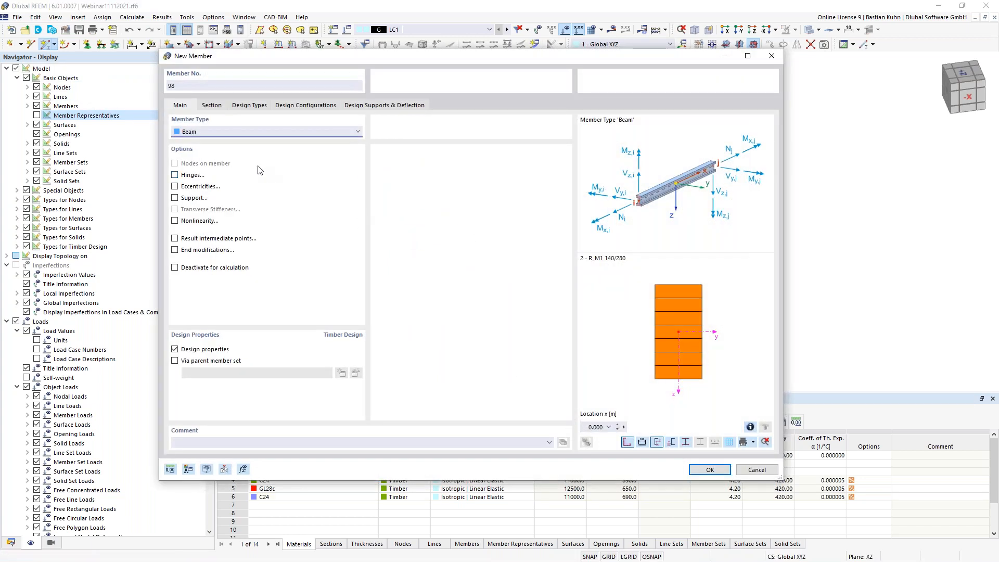
- Define the new member as a Truss with section 4 - R_M1 140/140 in material 6 - C24
left_click(248, 137)
left_click(225, 122)
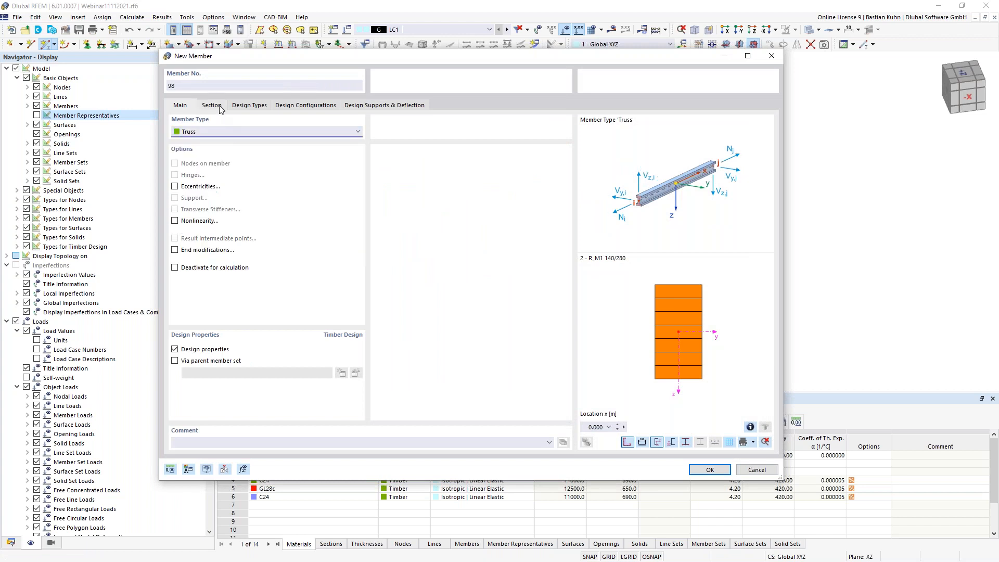
left_click(220, 107)
left_click(348, 358)
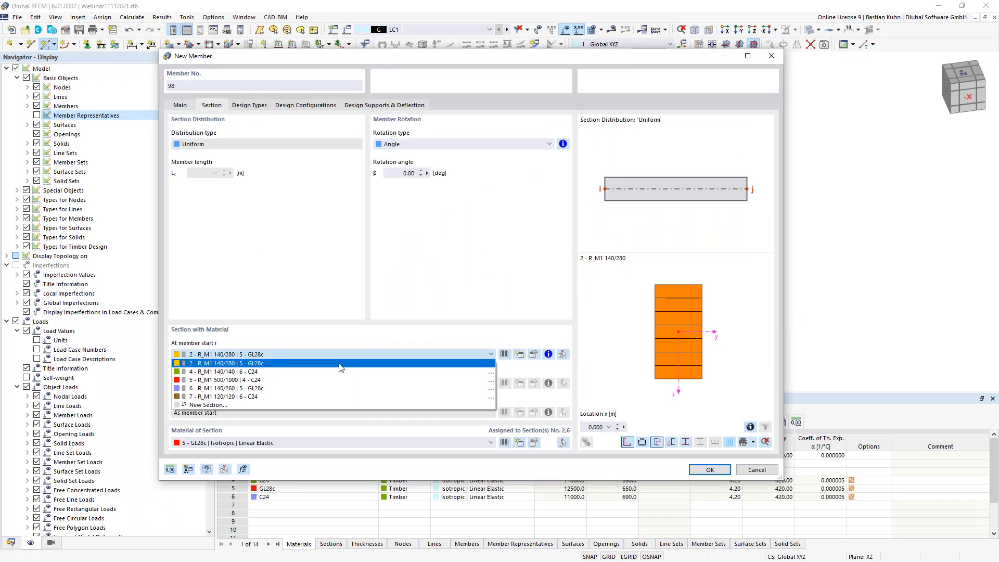
left_click(340, 373)
left_click(710, 469)
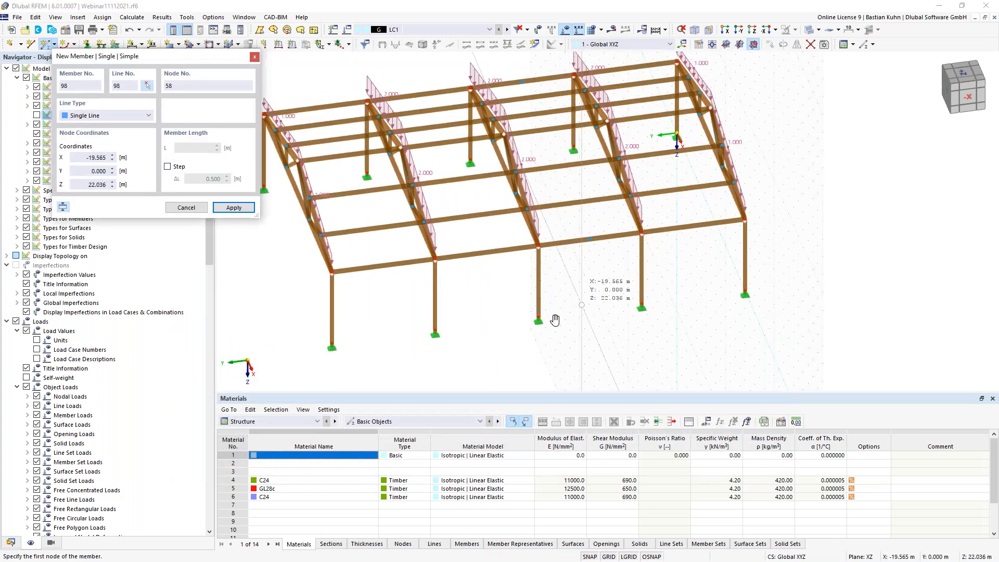
- Draw two wall bracing members from the column bases at Y 10 and 5 m to the eave's midpoint at X 14 m
middle_click_drag(555, 320, 552, 323)
left_click(535, 319)
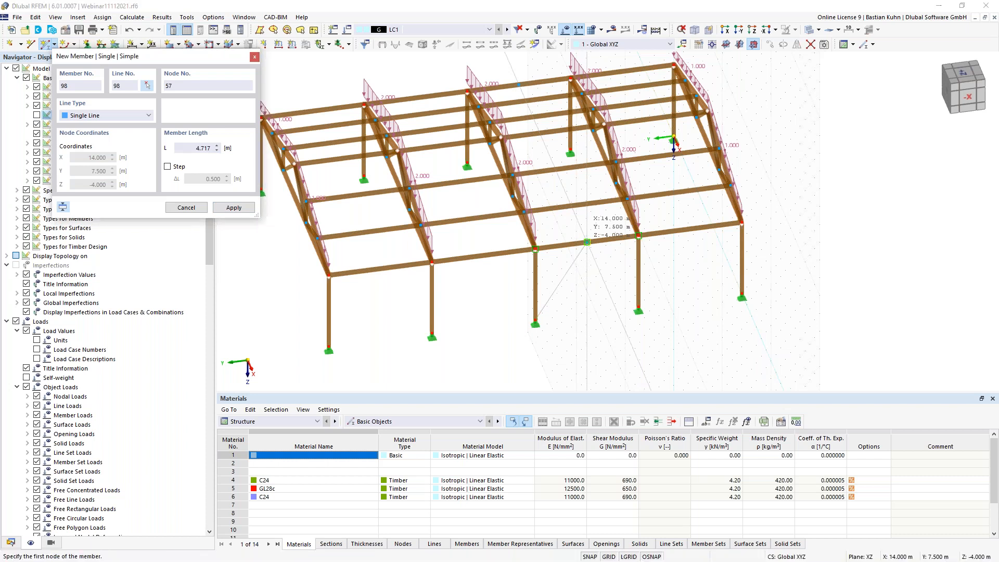
left_click(587, 242)
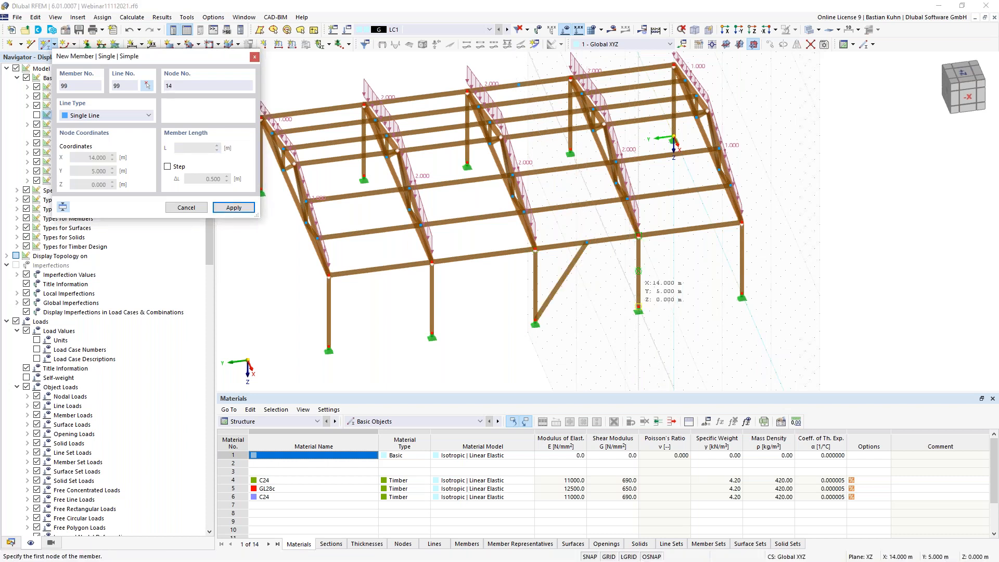
left_click(638, 307)
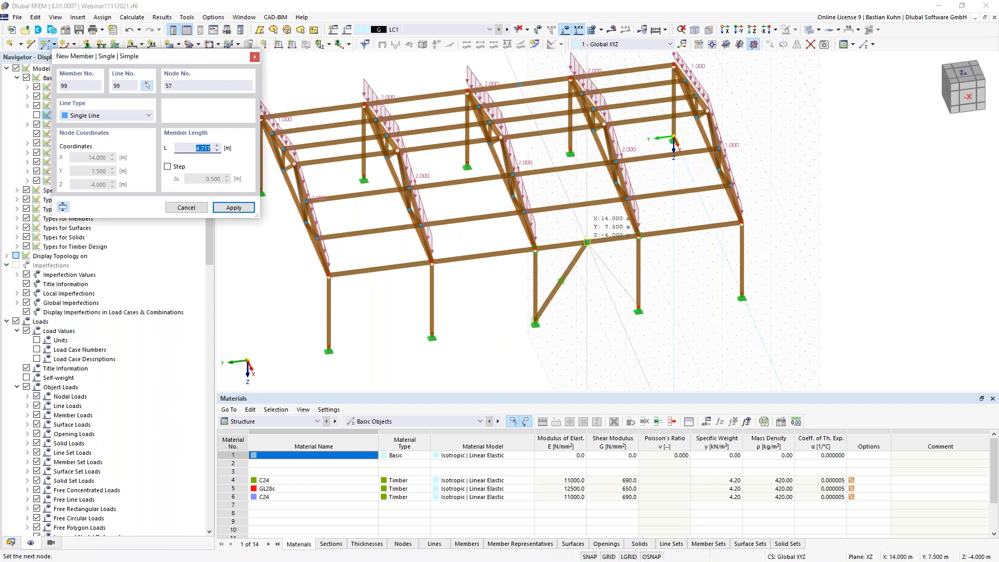
left_click(587, 242)
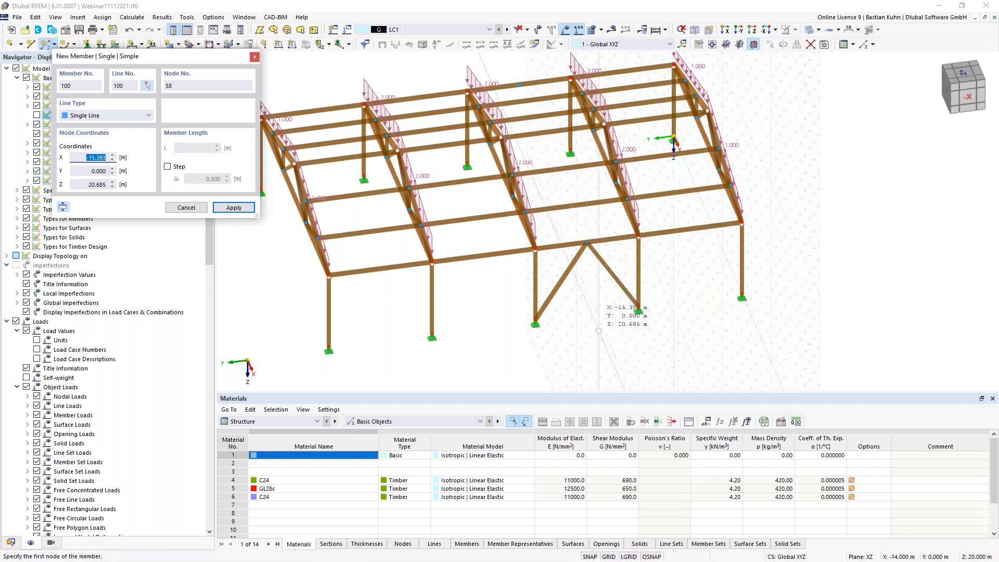
- Draw three zigzag roof bracing members in the same bay, from the column head at Y 10 m over the rafter nodes to the ridge
middle_click_drag(560, 330, 575, 339, "ctrl")
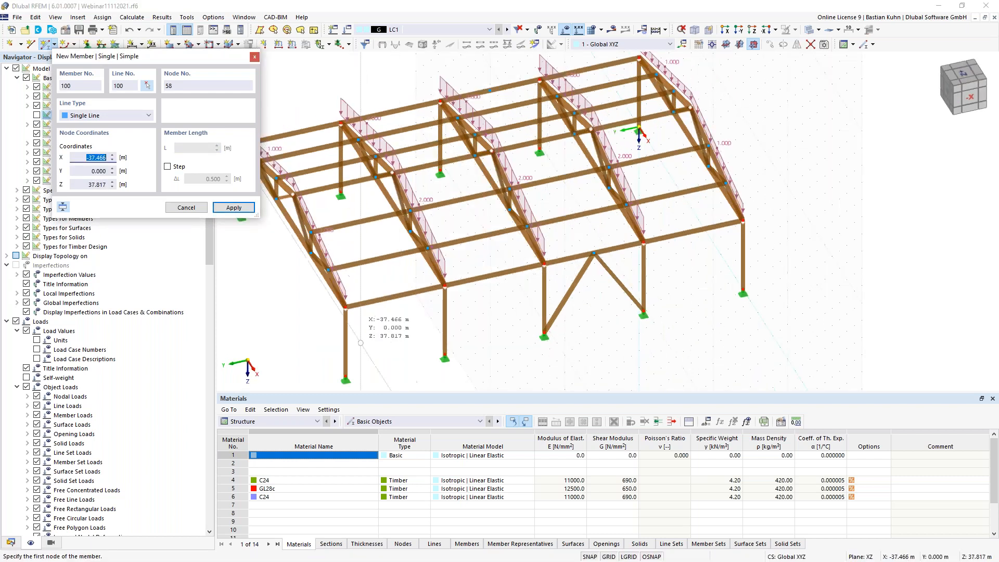
left_click(565, 252)
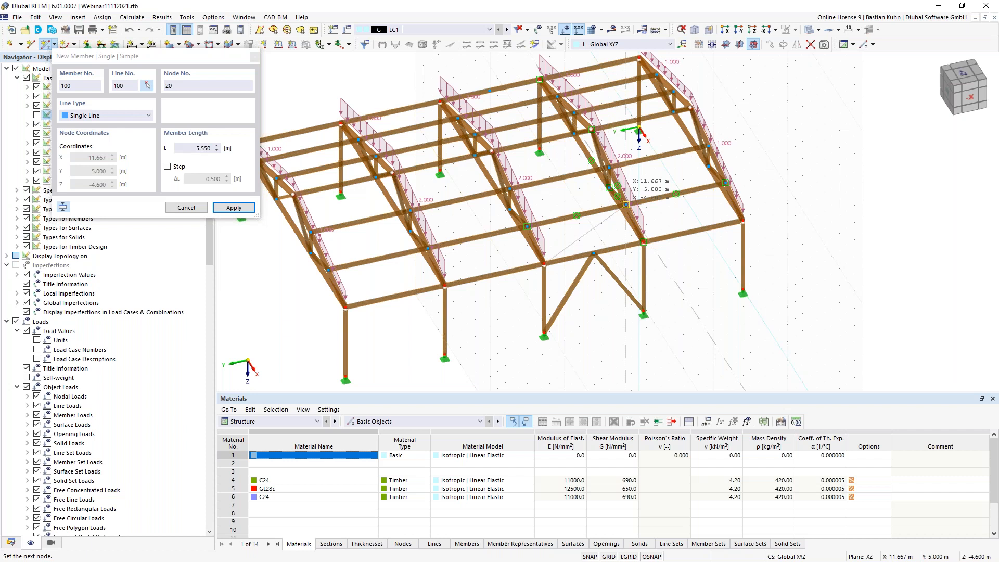
left_click(625, 205)
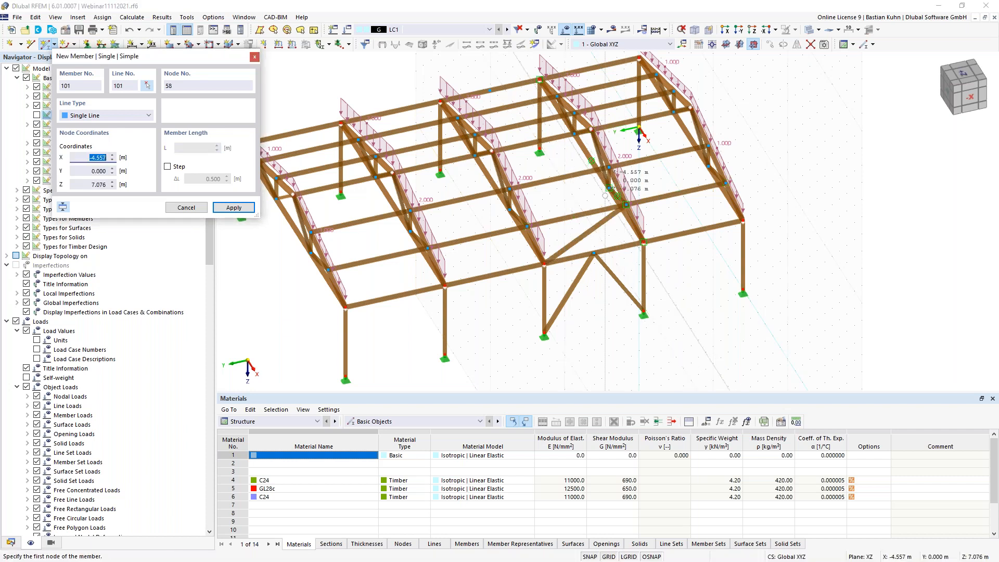
left_click(626, 205)
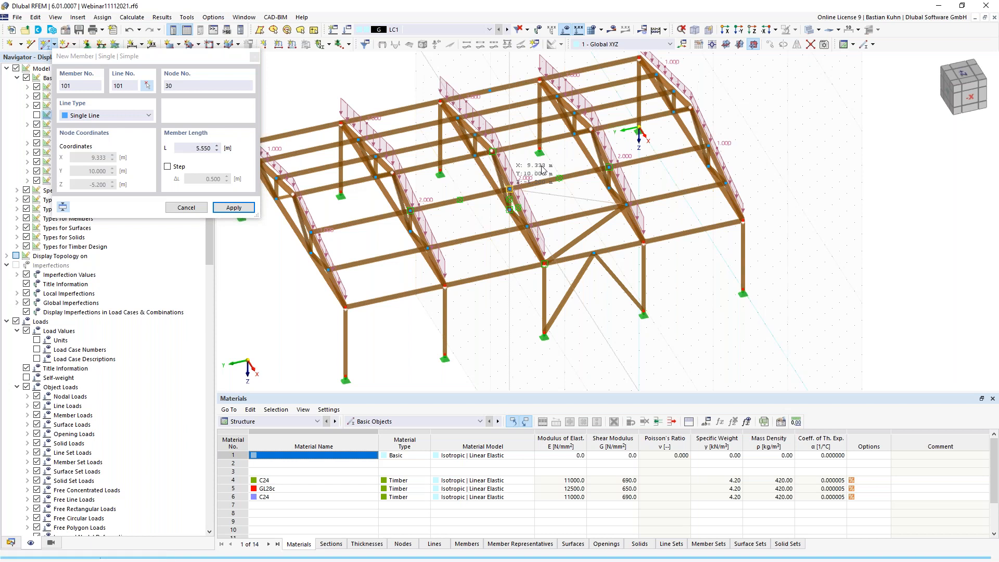
left_click(510, 189)
left_click(510, 189)
left_click(591, 129)
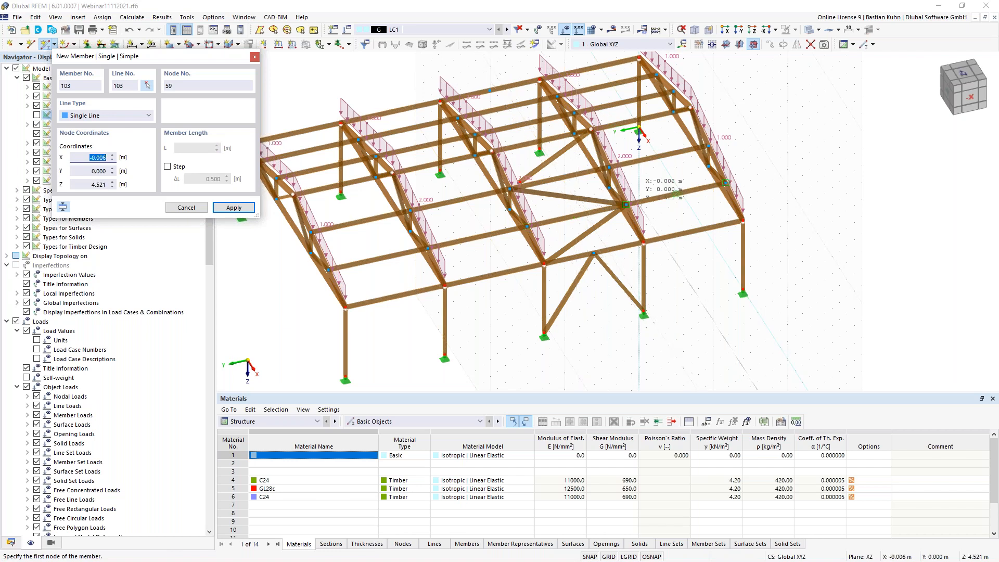
key("Escape")
- Move the loose lower end of the uppermost roof diagonal onto the adjacent rafter node at Y 10 m
scroll(532, 192, "up", 5)
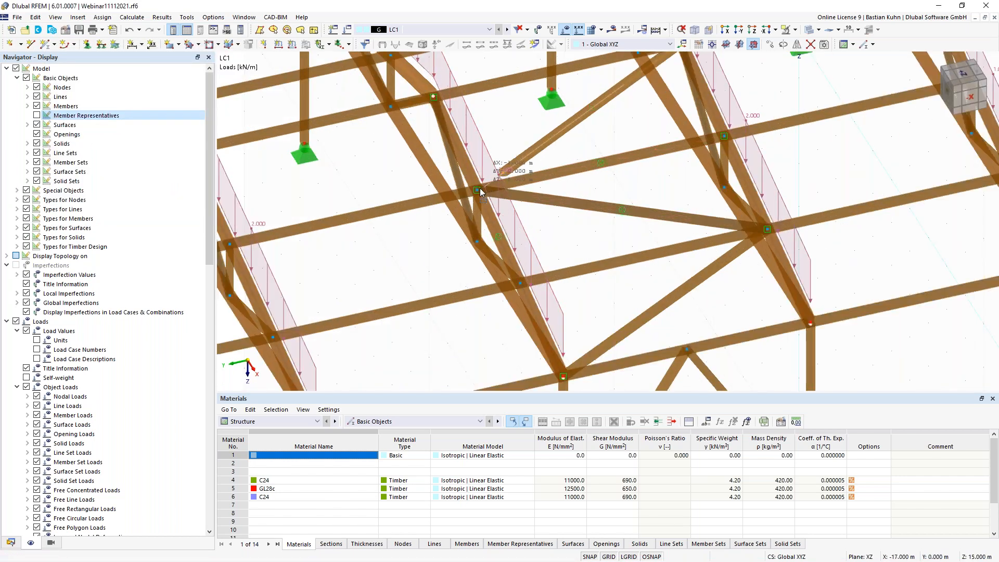
left_click_drag(478, 191, 478, 190)
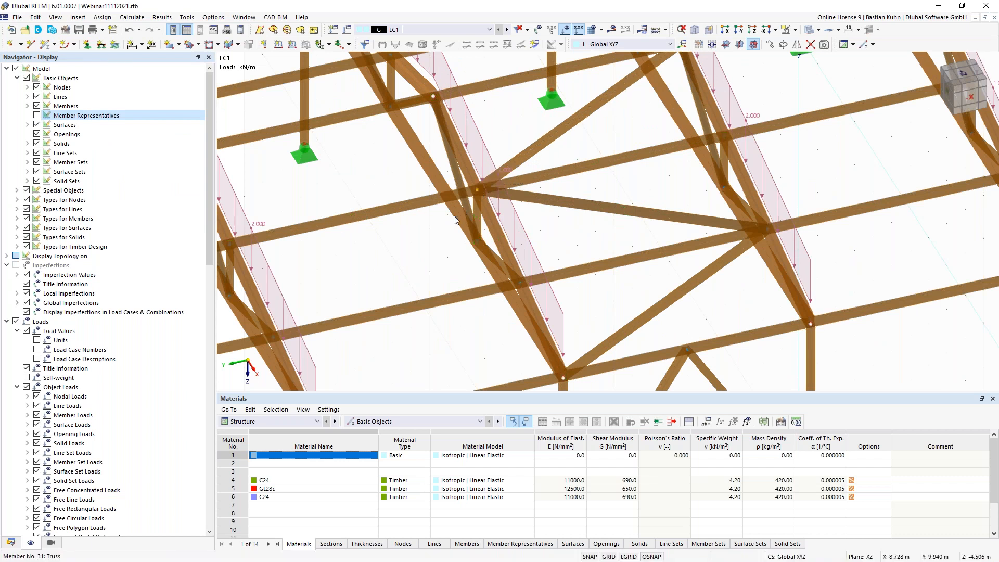
- Display the member representatives on the whole hall model and inspect the frames from the gable side
scroll(437, 233, "down", 5)
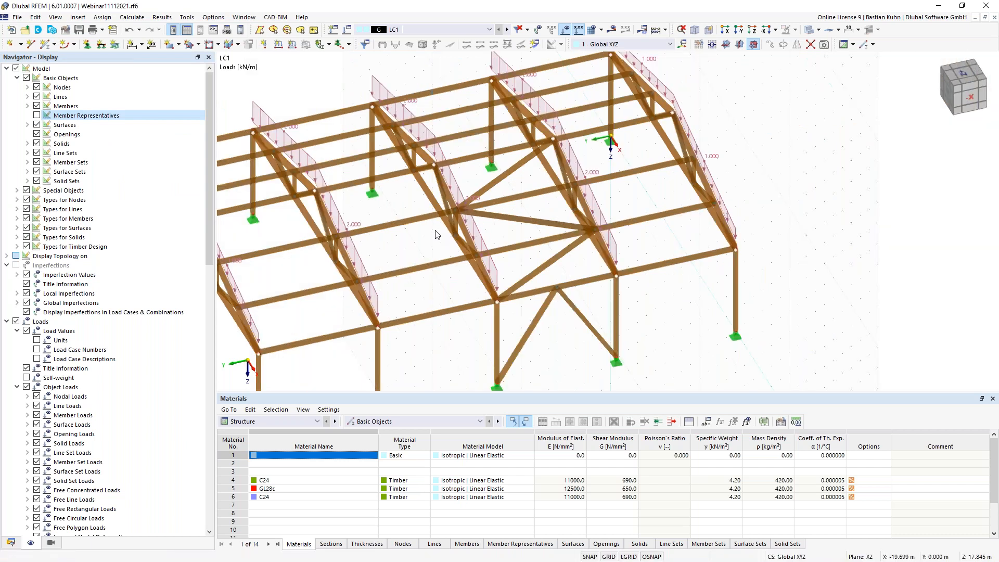
scroll(436, 234, "down", 3)
left_click(36, 115)
middle_click_drag(437, 319, 495, 261)
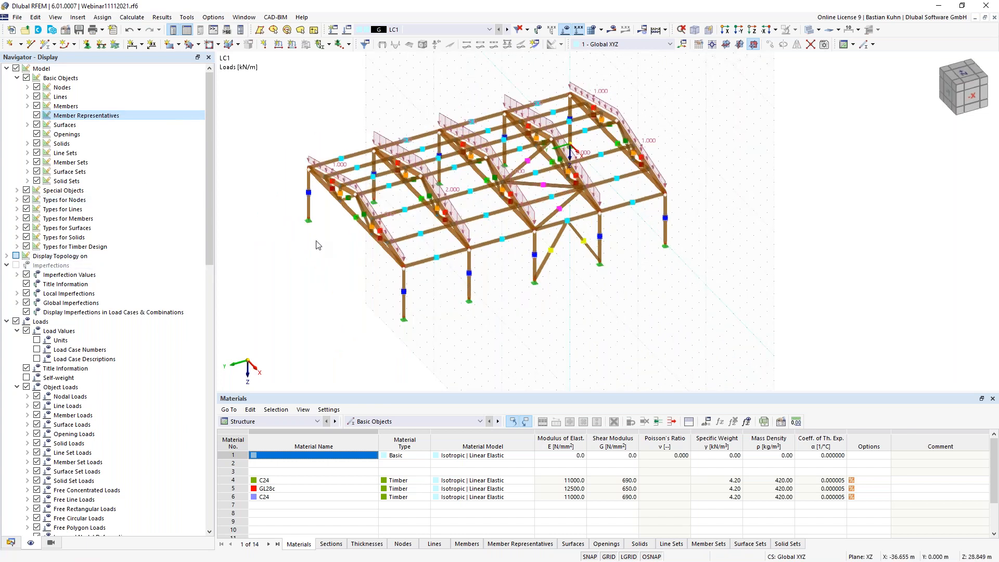
middle_click_drag(318, 245, 390, 281)
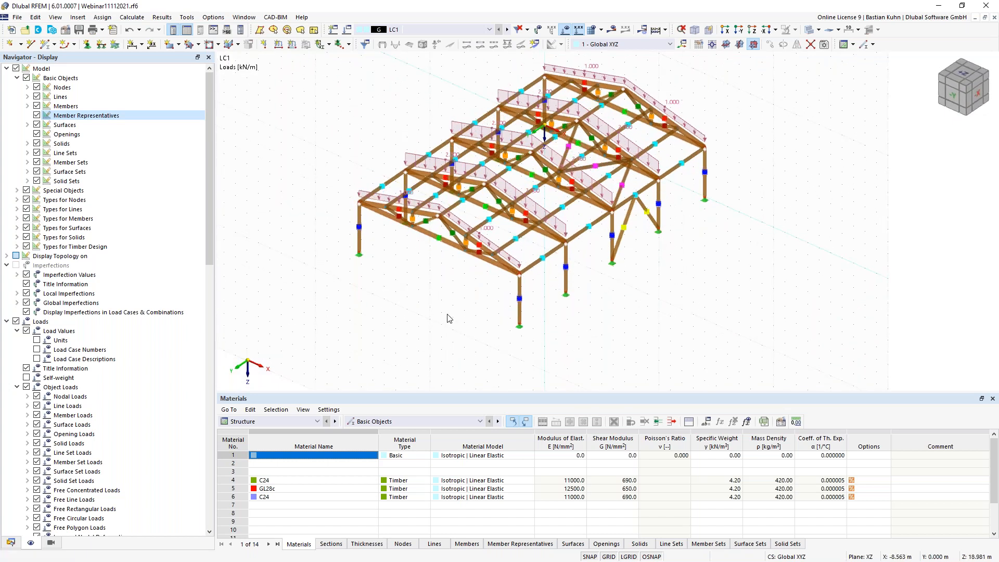
- Delete the bottom chord and all web members of the end frame at Y 20 m, keeping its rafters and columns
scroll(449, 318, "up", 3)
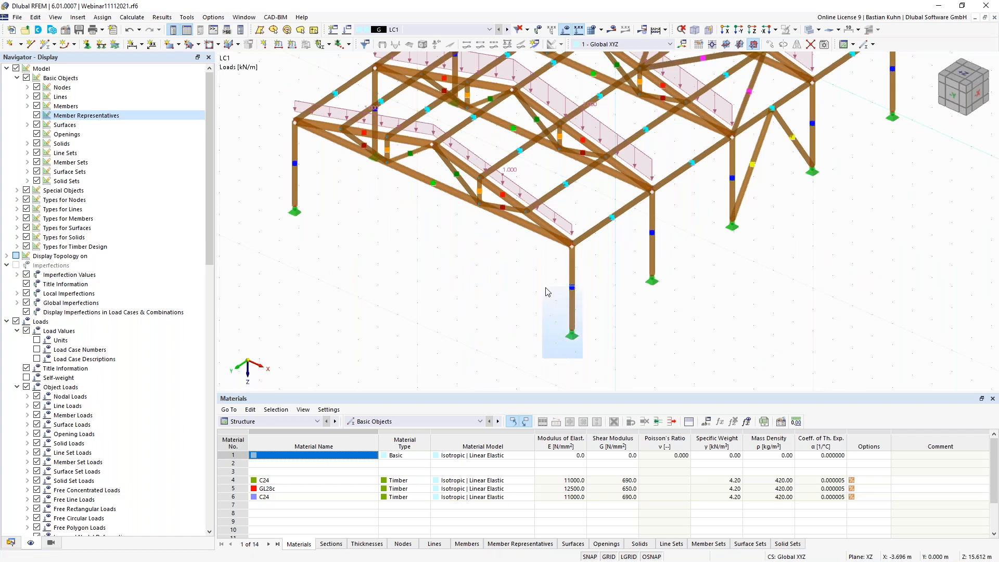
left_click_drag(568, 285, 480, 293)
key("Escape")
left_click(498, 308)
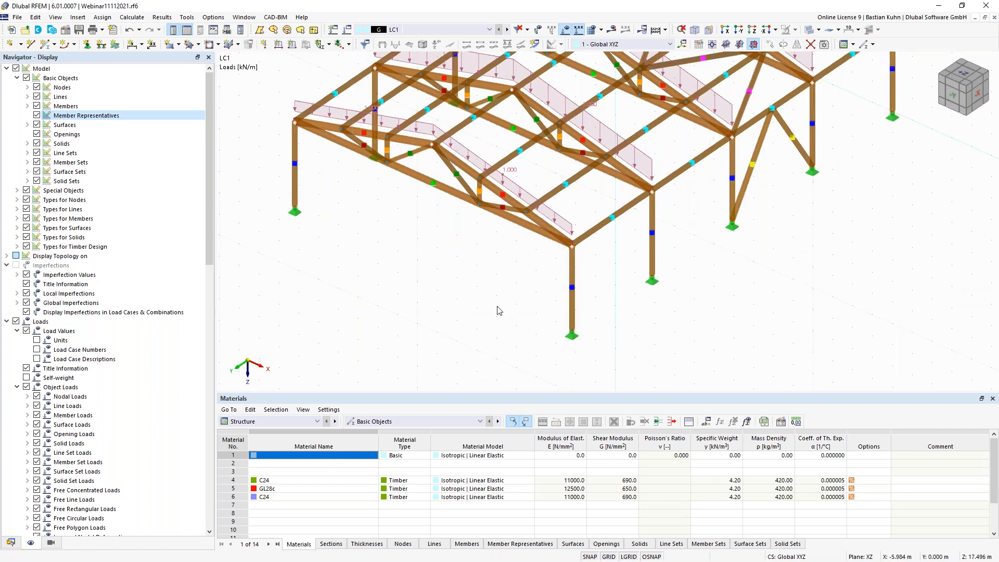
middle_click_drag(495, 308, 473, 286, "ctrl")
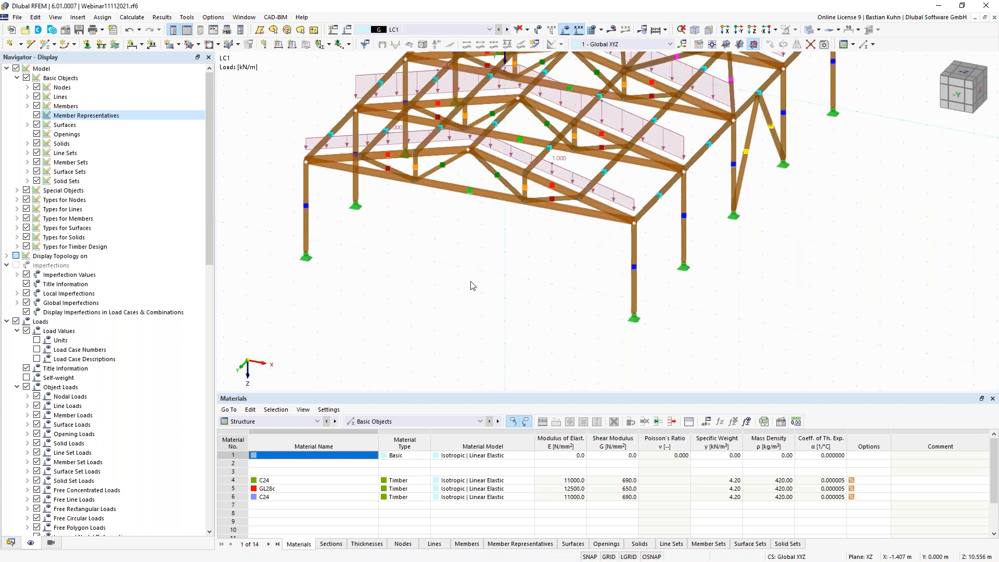
scroll(501, 248, "up", 4)
left_click_drag(568, 215, 505, 163)
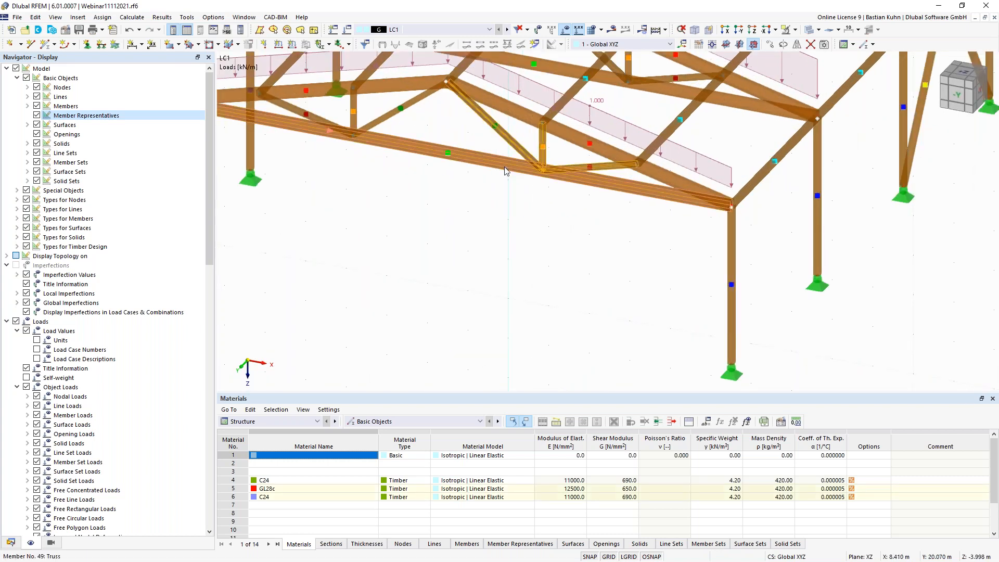
key("Delete")
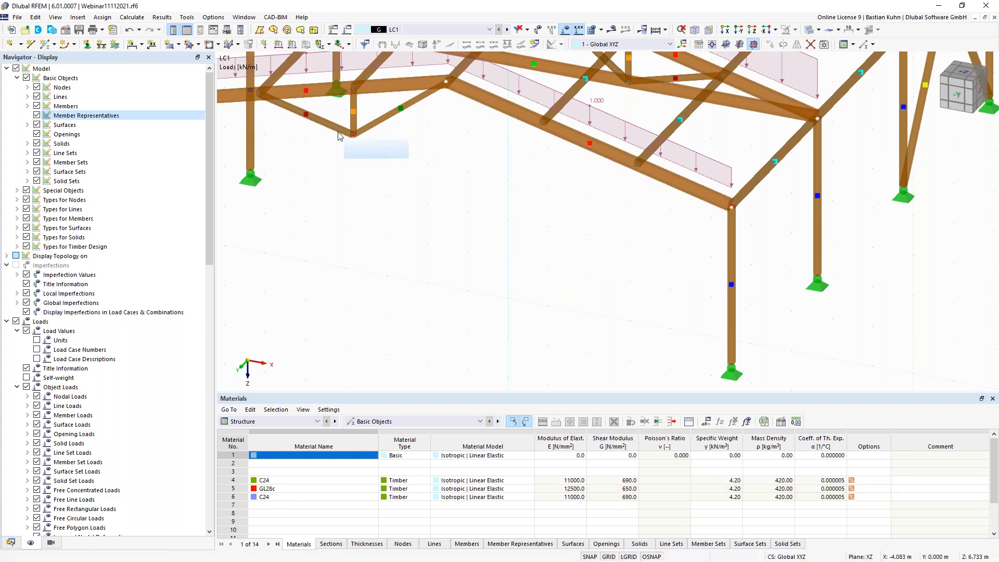
scroll(359, 156, "down", 2)
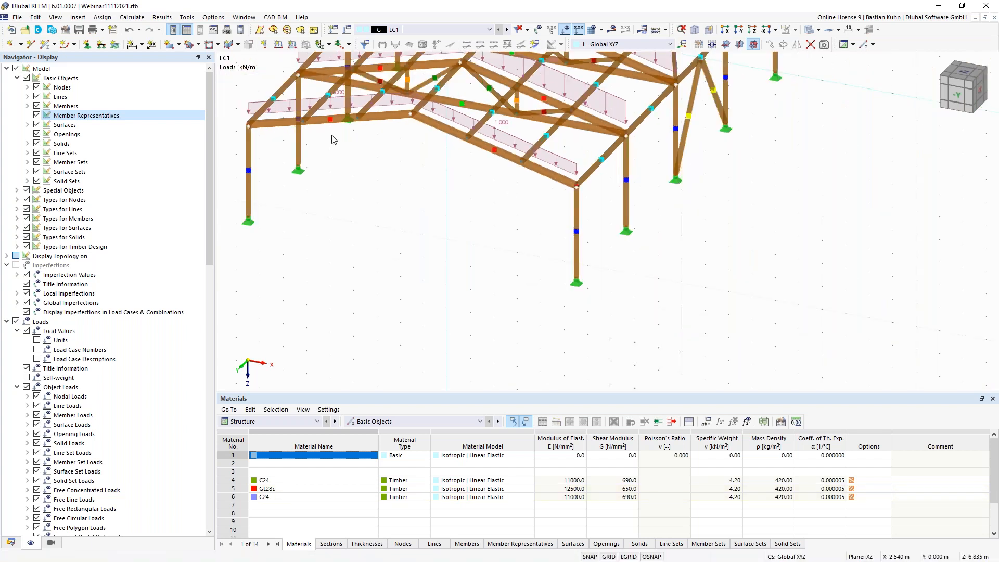
- Clear the selection and hide the member representatives in the model
left_click_drag(554, 270, 539, 239)
left_click(553, 294)
left_click(37, 115)
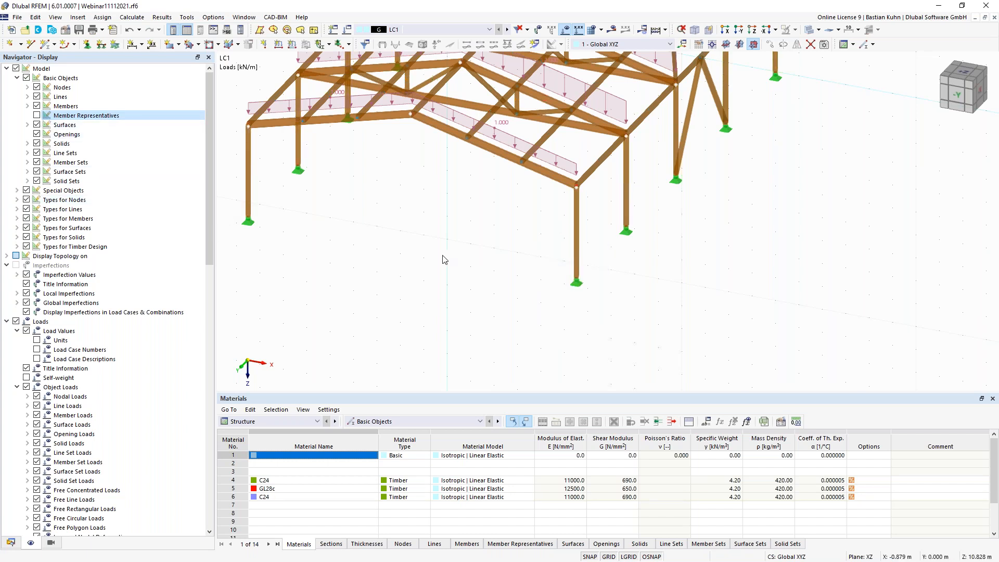
- Copy the corner column with its support below the gable rafter node at X 9.333 m and lower its base node to the other column bases
left_click_drag(591, 313, 534, 238)
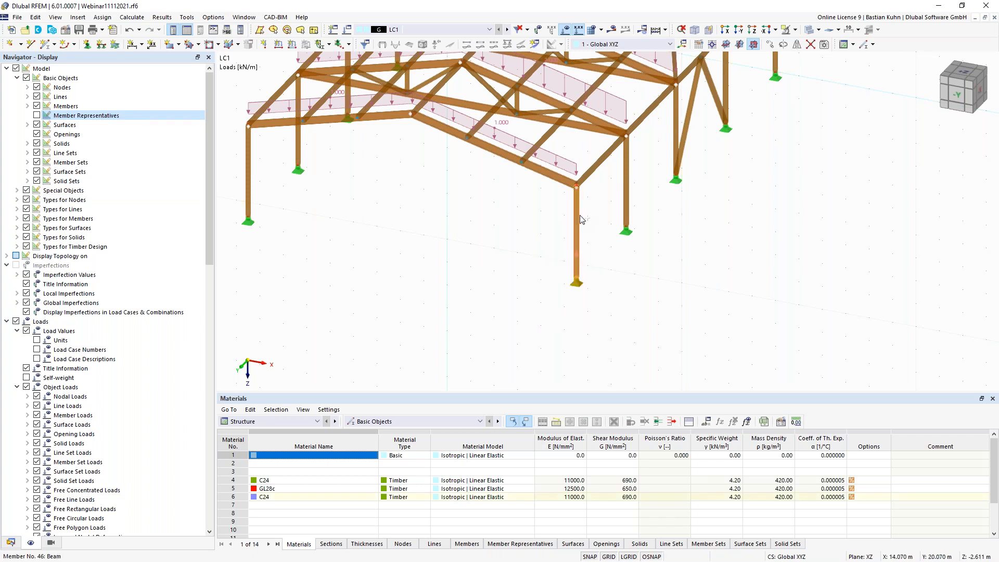
left_click_drag(579, 212, 442, 196)
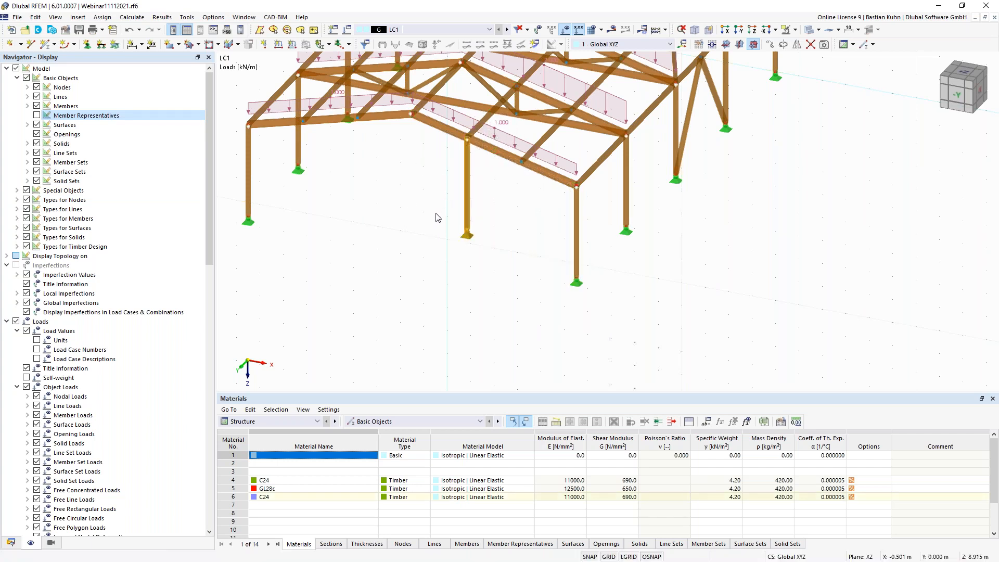
double_click(466, 234)
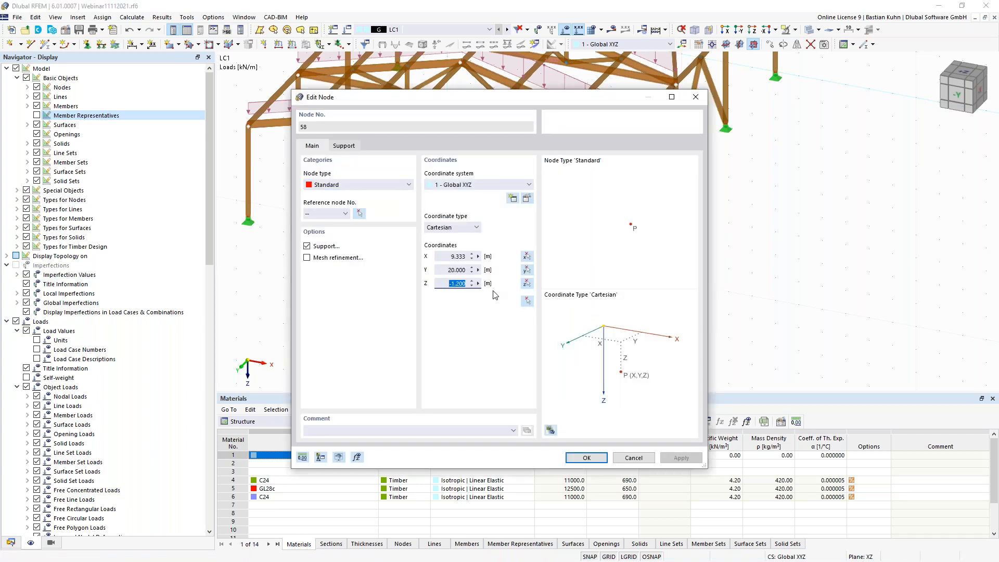
key("Return")
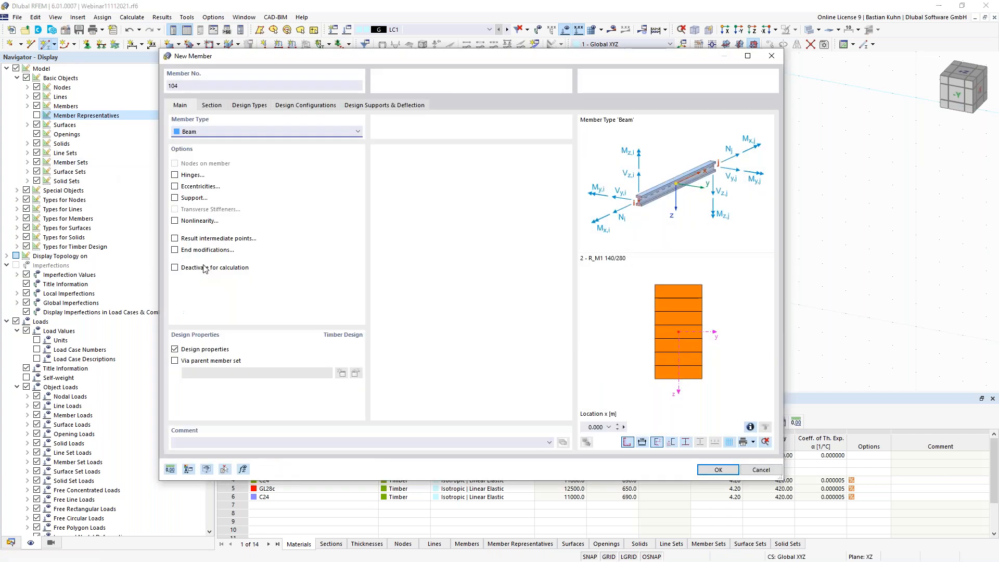
- Set up a new single member of type Truss with section 4 - R_M1 140/140 in material 6 - C24
left_click(218, 131)
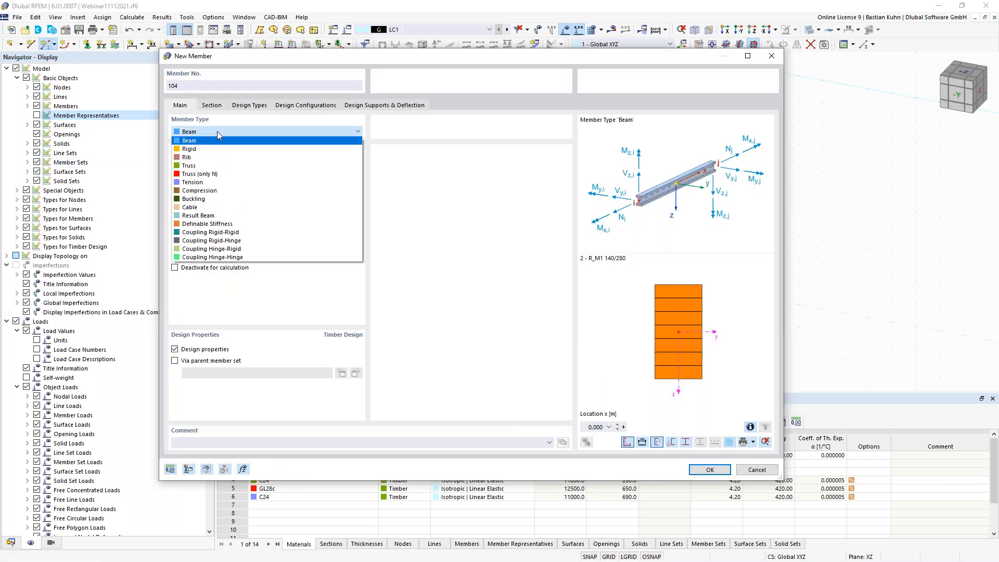
left_click(219, 165)
left_click(212, 105)
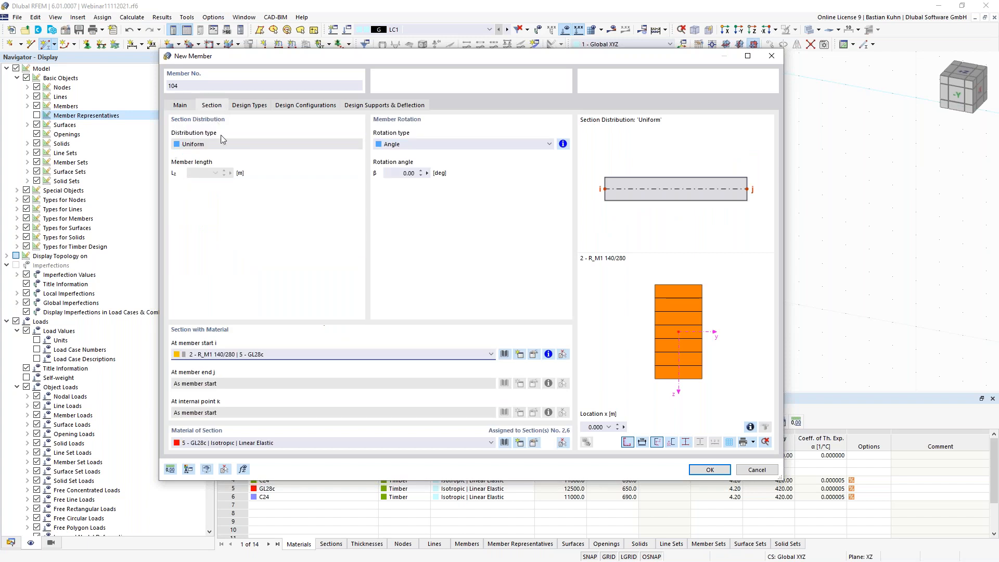
left_click(278, 358)
left_click(277, 378)
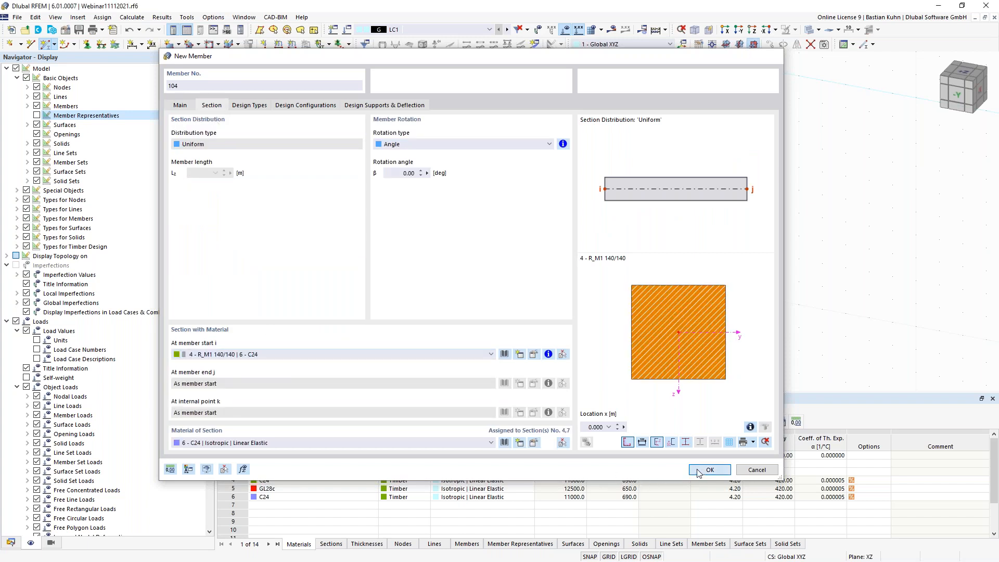
left_click(702, 471)
- Draw a gable diagonal from the corner column base to the new column's head, and three eave-to-rafter roof diagonals in the unbraced bays
left_click(577, 277)
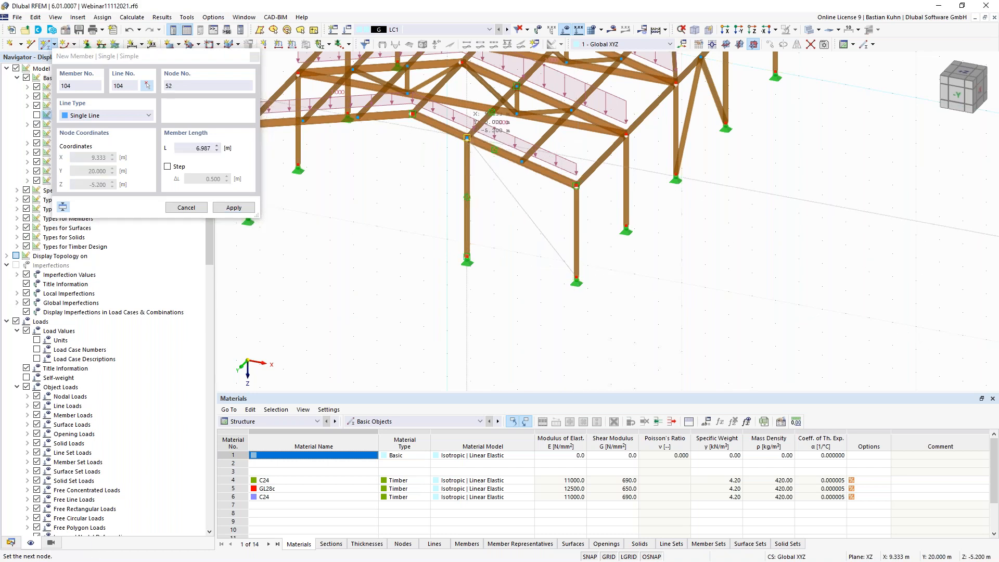
left_click(466, 138)
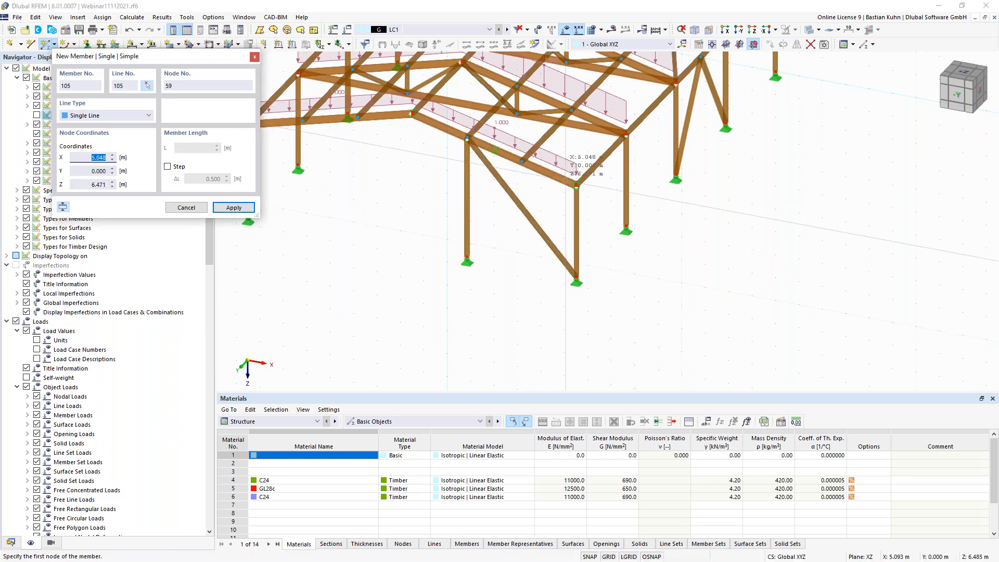
left_click(572, 131)
left_click(571, 110)
middle_click_drag(662, 232, 619, 264, "ctrl")
left_click(576, 263)
left_click(629, 139)
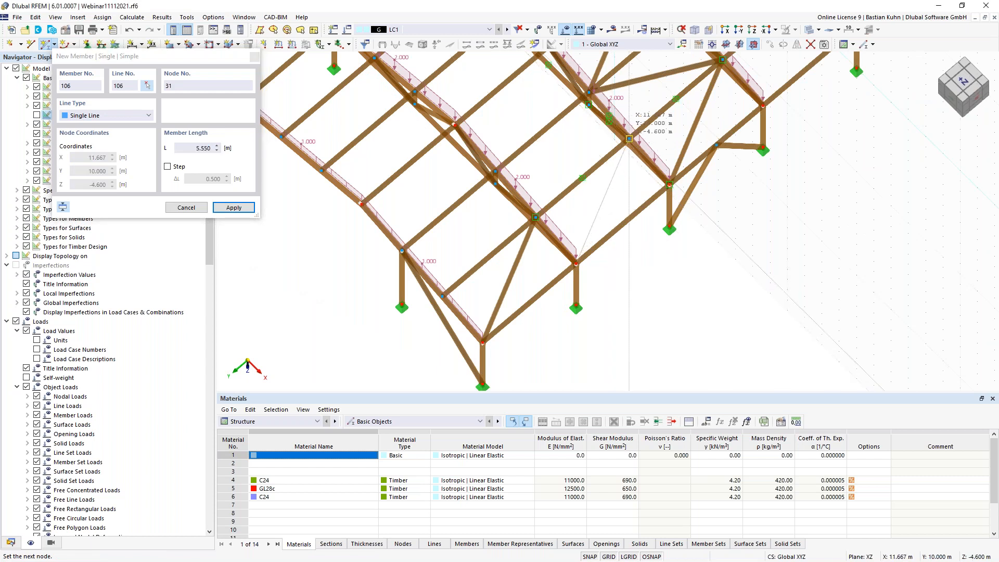
middle_click_drag(761, 241, 757, 276)
left_click(712, 173)
scroll(736, 99, "down", 1)
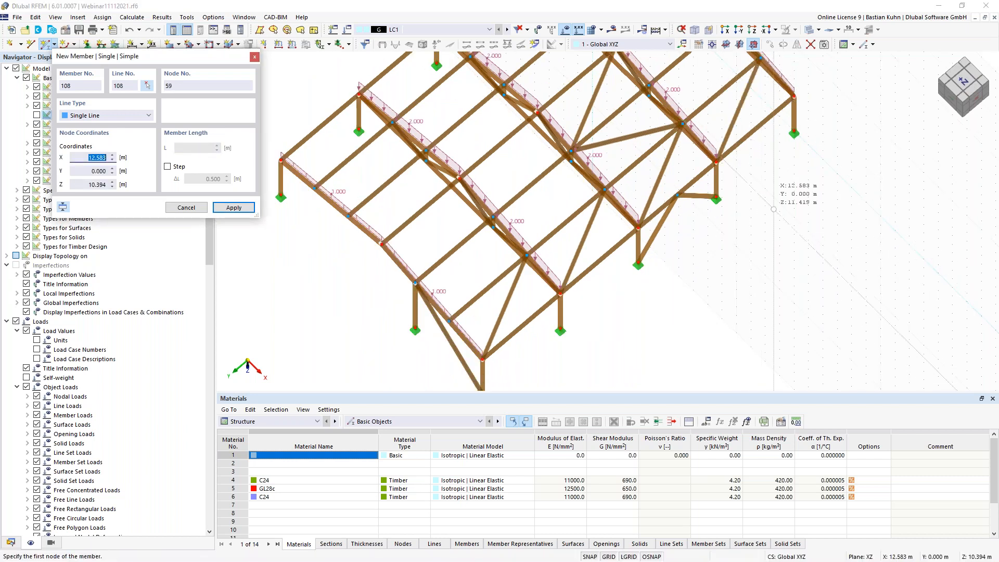
key("Escape")
- Mirror a copy of the gable column and all wall, gable and roof bracing about the YZ plane through the ridge node at X 7 m
scroll(569, 341, "down", 2)
middle_click_drag(567, 308, 506, 354)
left_click_drag(474, 321, 466, 309)
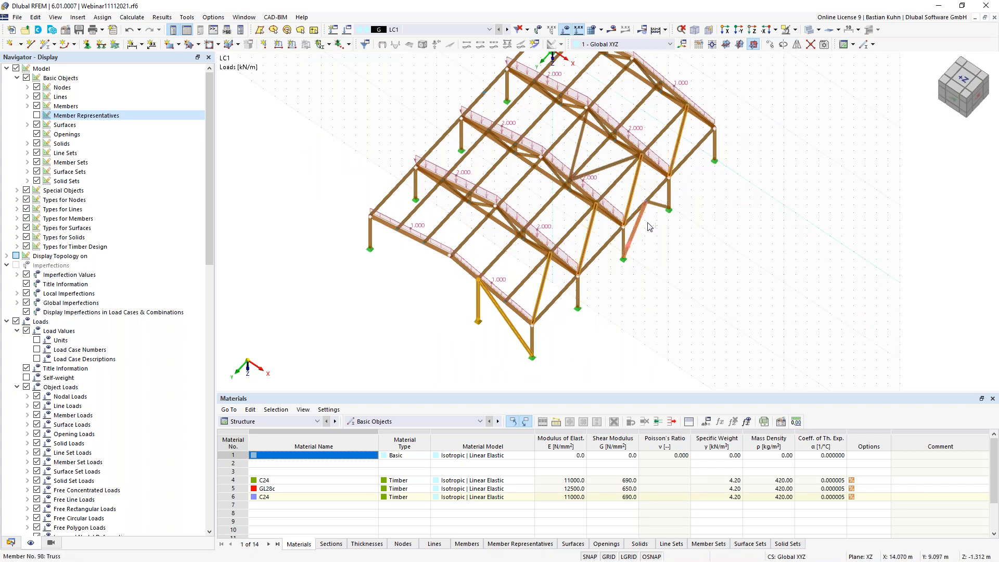
right_click(581, 151)
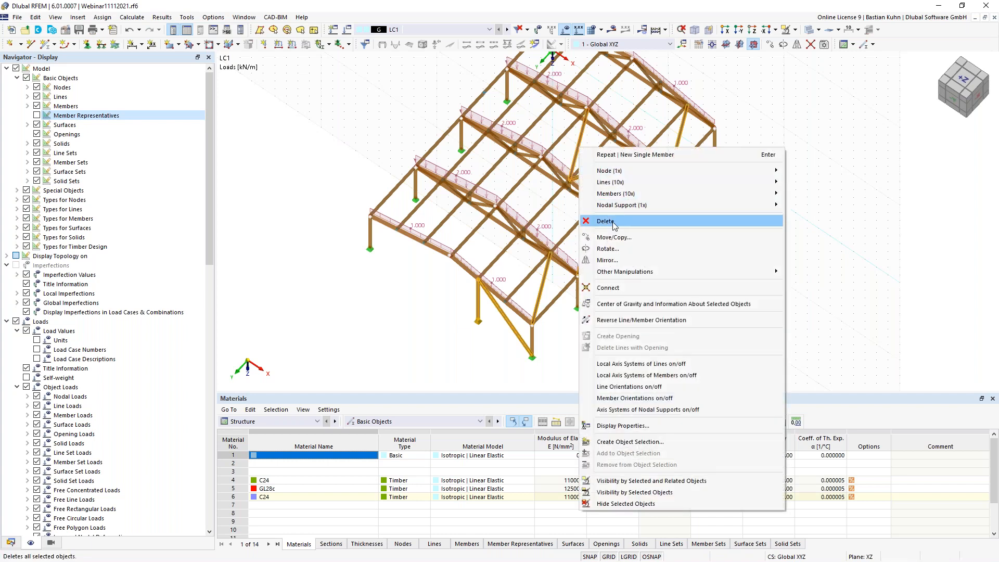
left_click(607, 260)
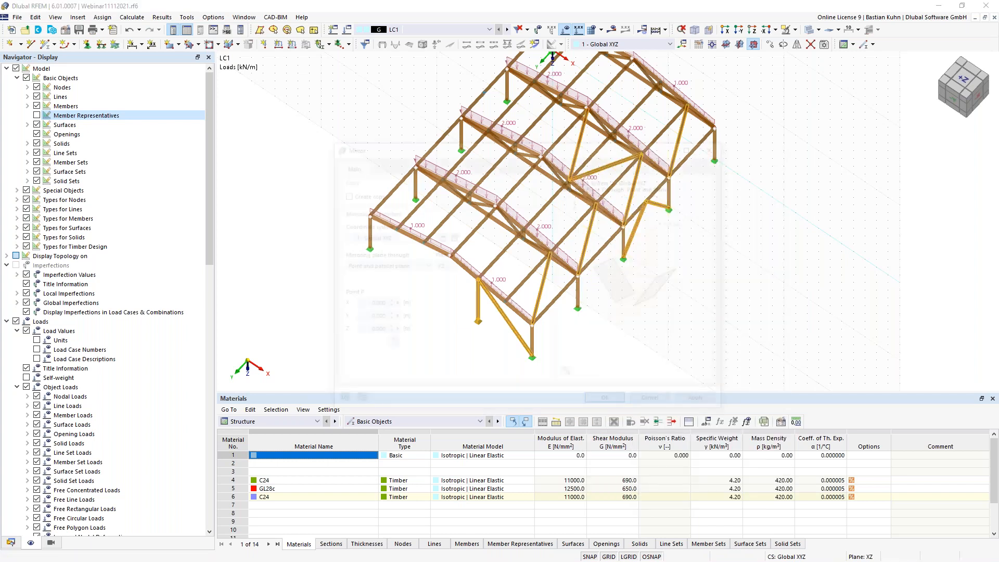
left_click(344, 193)
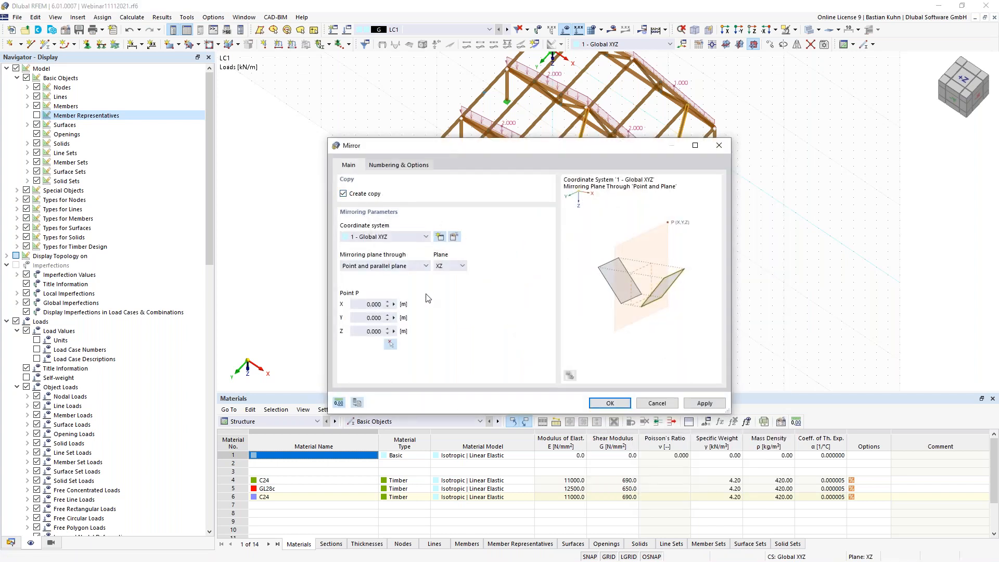
left_click(453, 266)
left_click(453, 283)
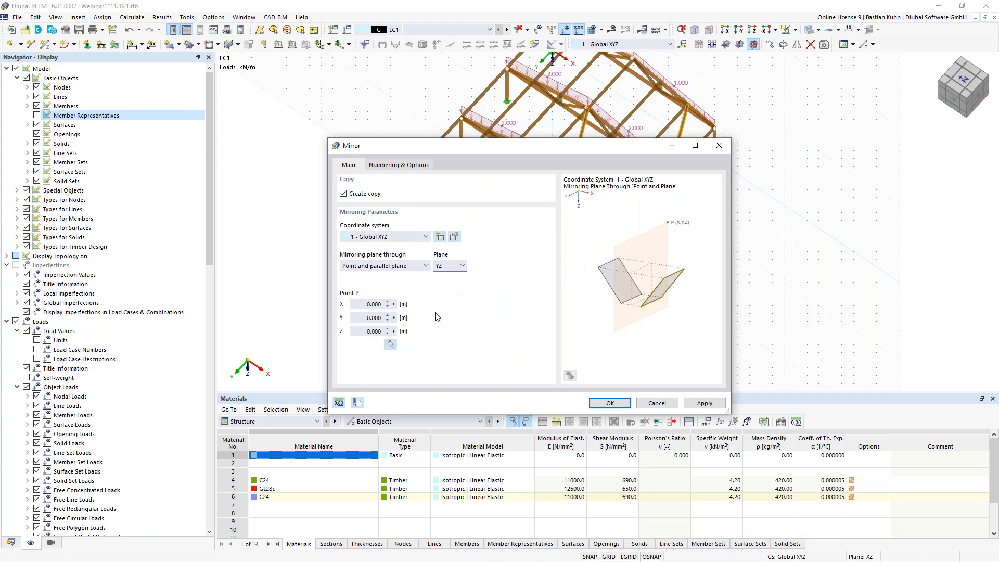
left_click(389, 344)
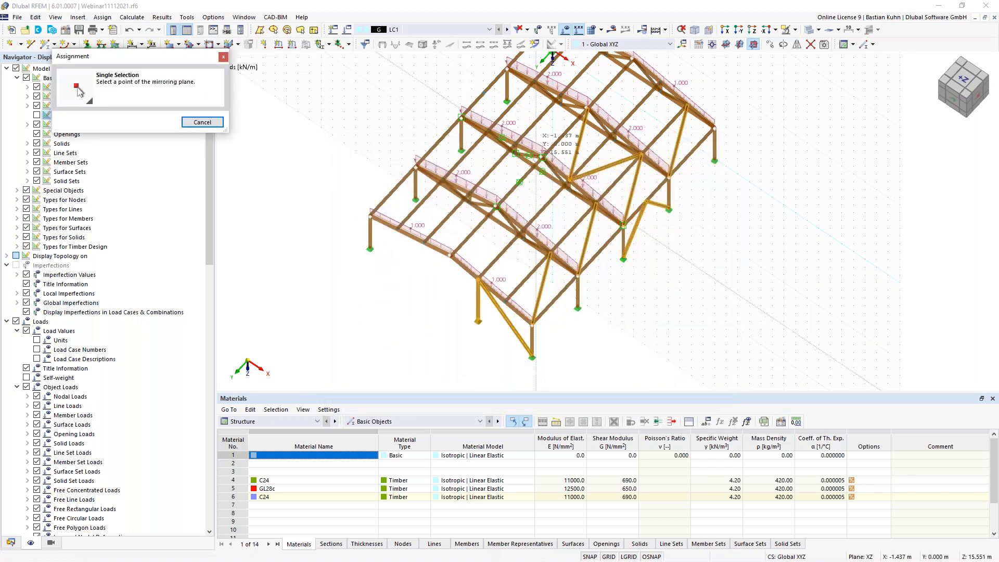
left_click(541, 161)
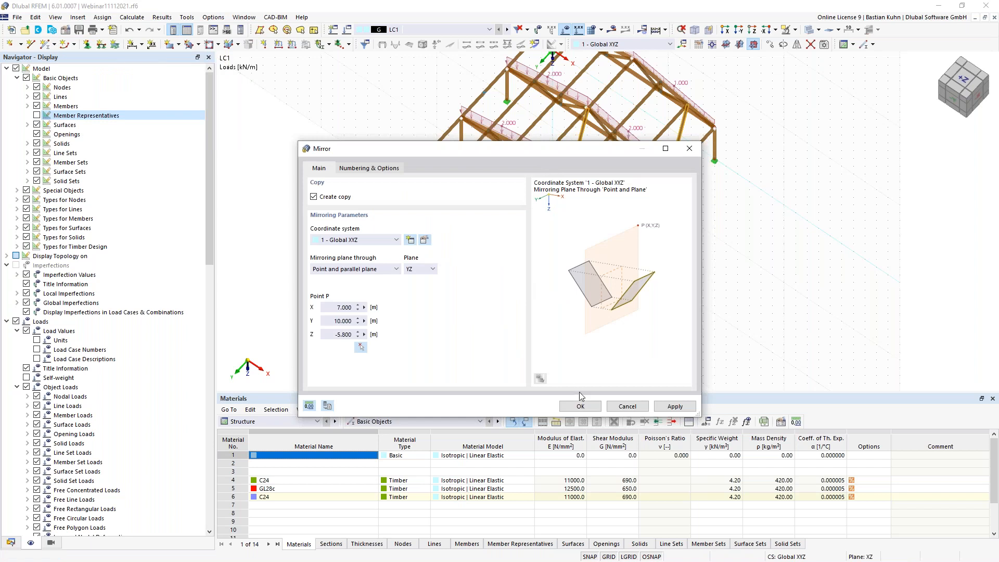
key("Return")
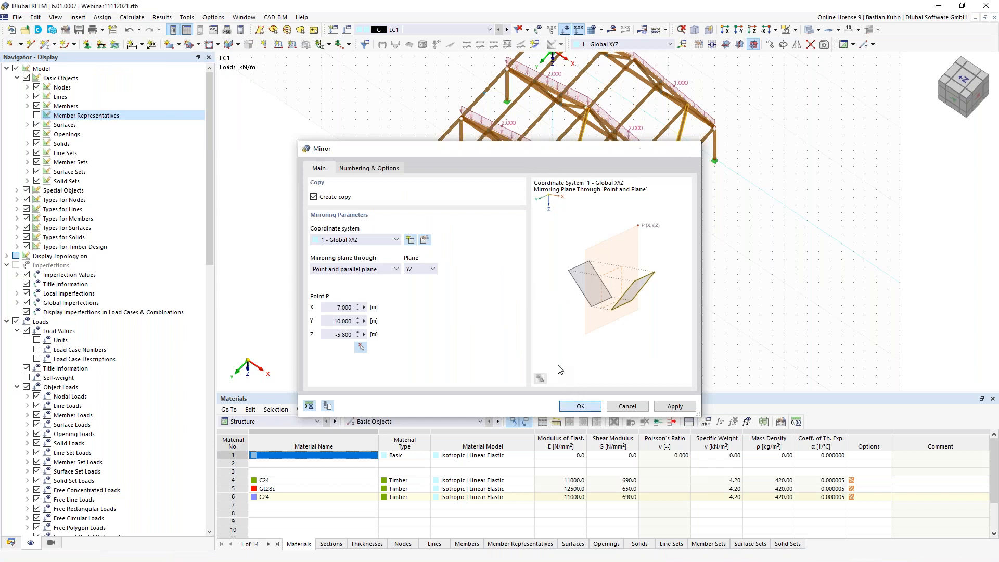
scroll(609, 348, "down", 3)
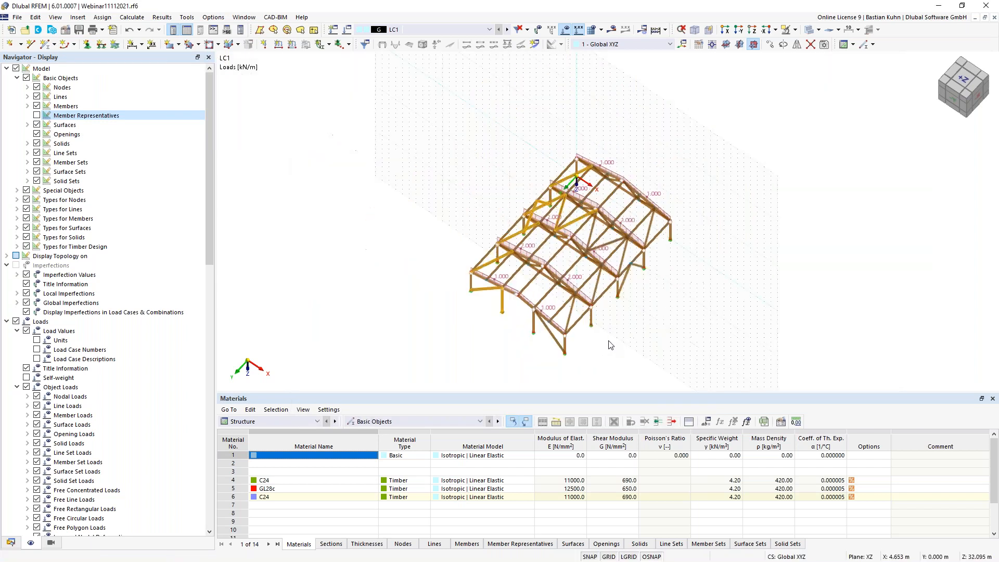
- Save the model as Webinar11112021.rf6 in the Desktop's Temp folder
middle_click_drag(606, 346, 571, 294, "ctrl")
left_click(79, 29)
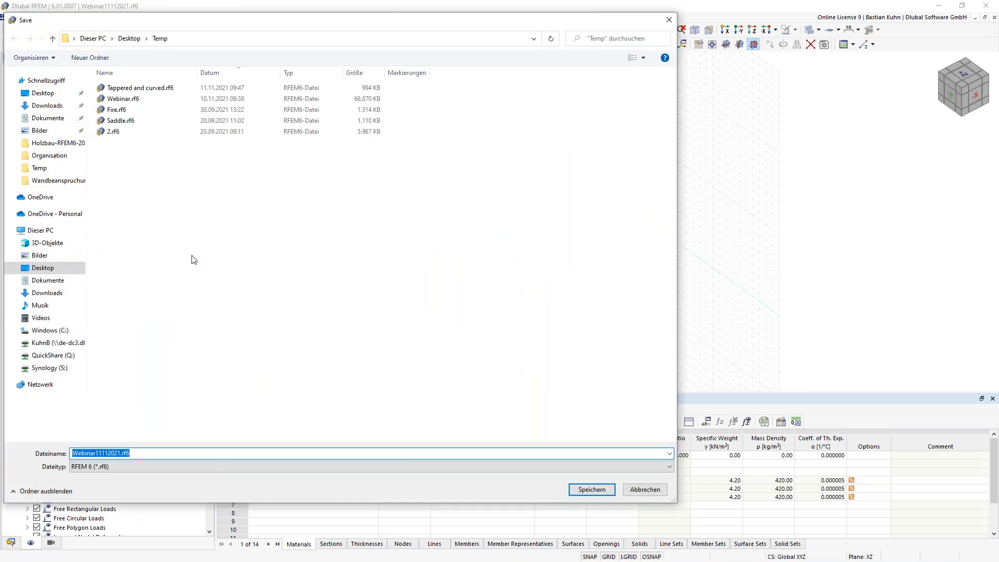
left_click(578, 488)
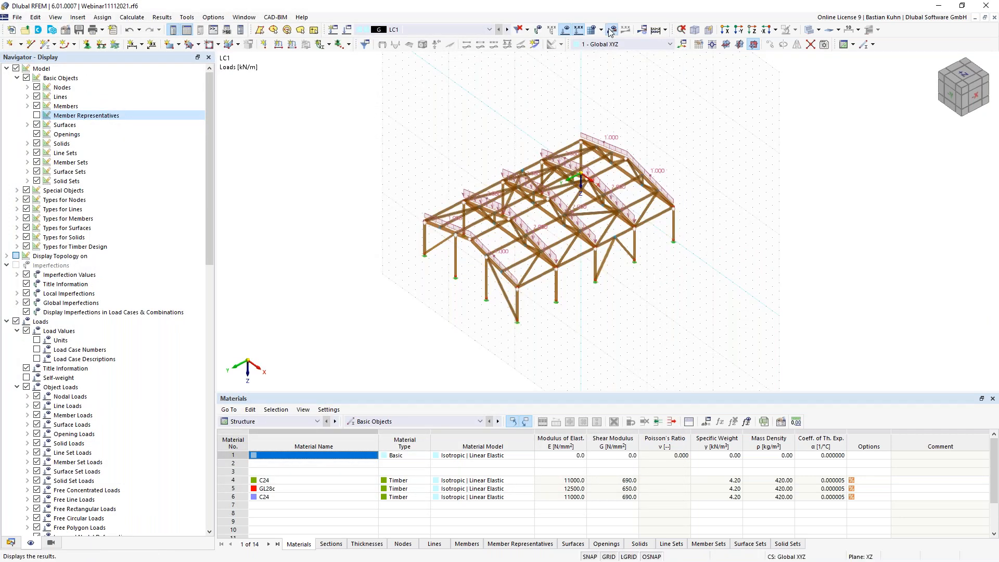
- Calculate load case LC1 and display its results on the hall model
left_click(611, 32)
left_click(542, 331)
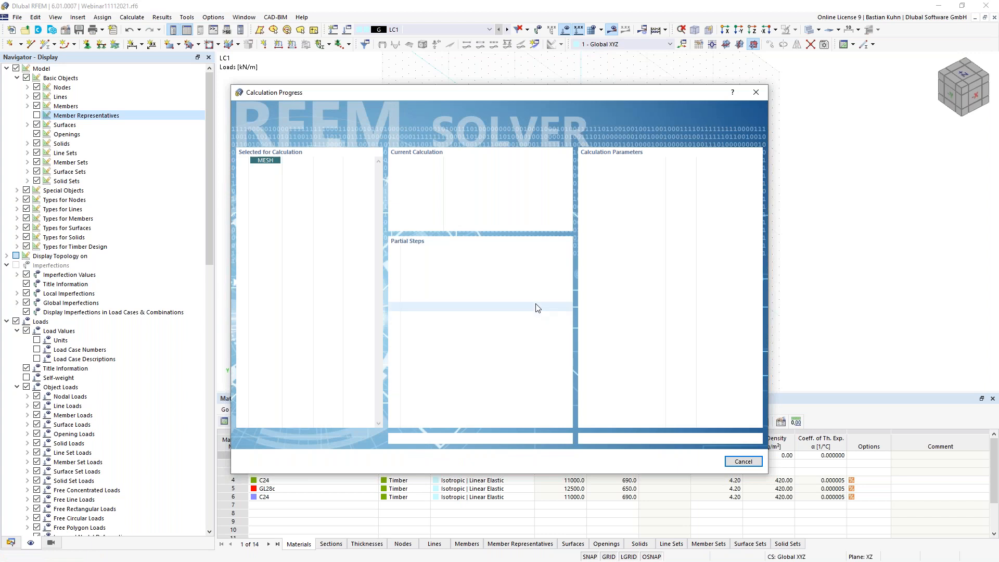
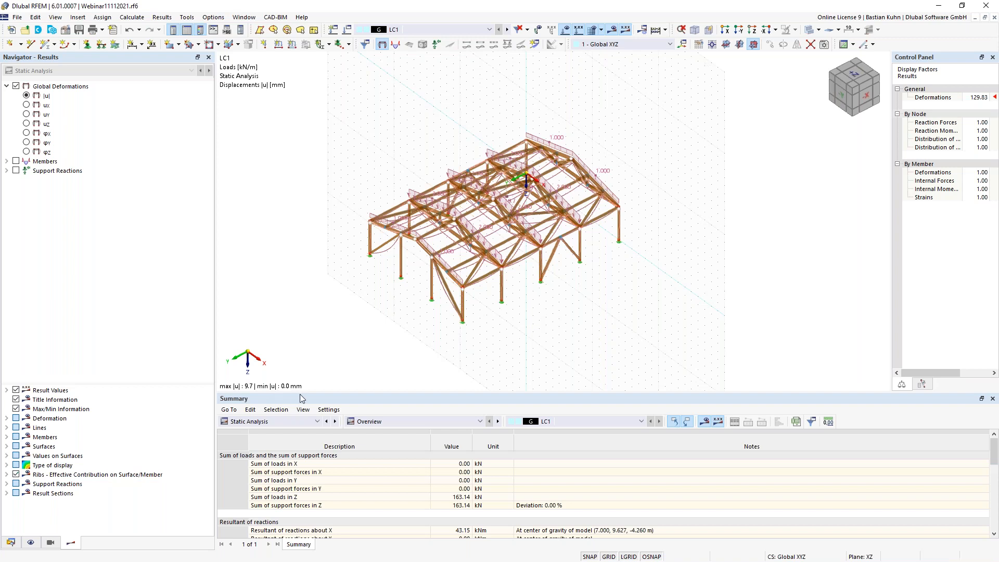
mouse_move(386, 329)
middle_mouse_down()
mouse_move(376, 344)
mouse_move(396, 336)
middle_mouse_up()
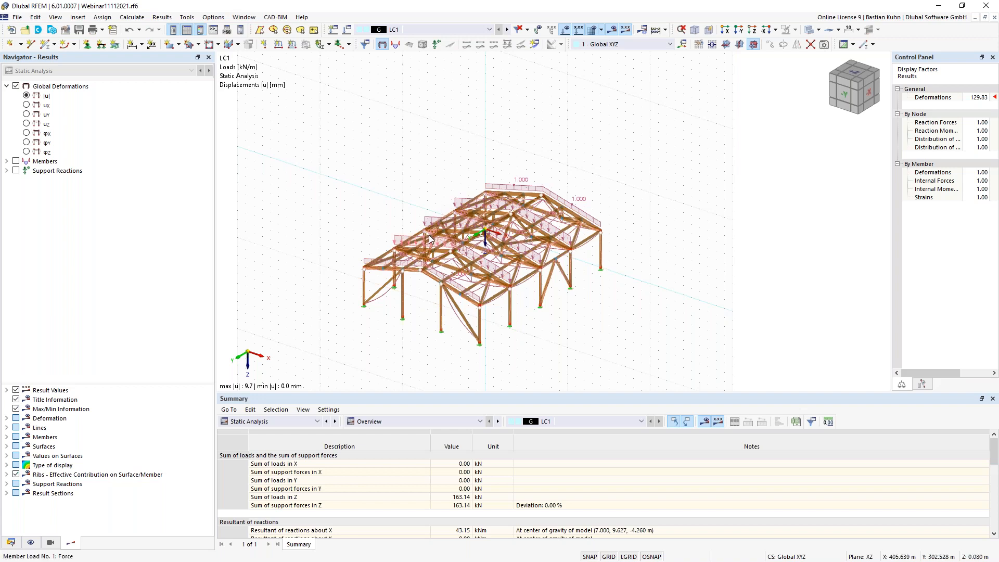
- Draw a rectangular Load Transfer surface over the first roof slope, from the eave corner at X 0 m, Y 0 m to the opposite gable's ridge node
left_click(171, 47)
left_click(327, 145)
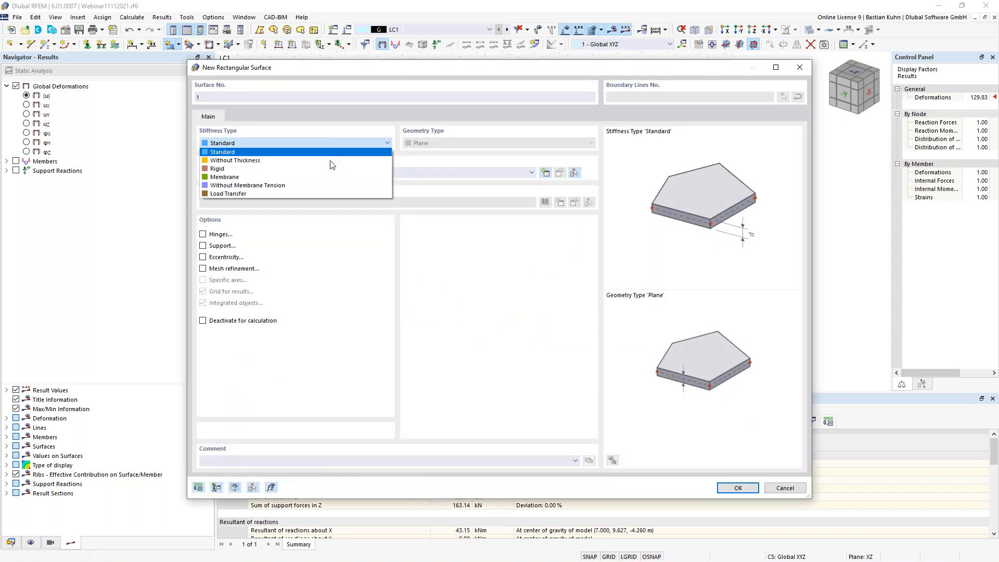
left_click(334, 192)
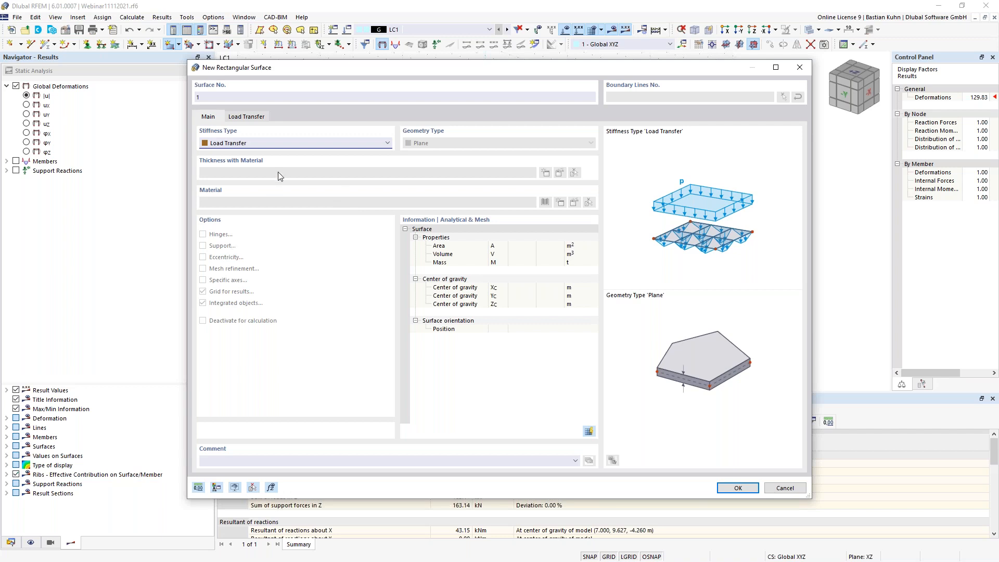
left_click(247, 116)
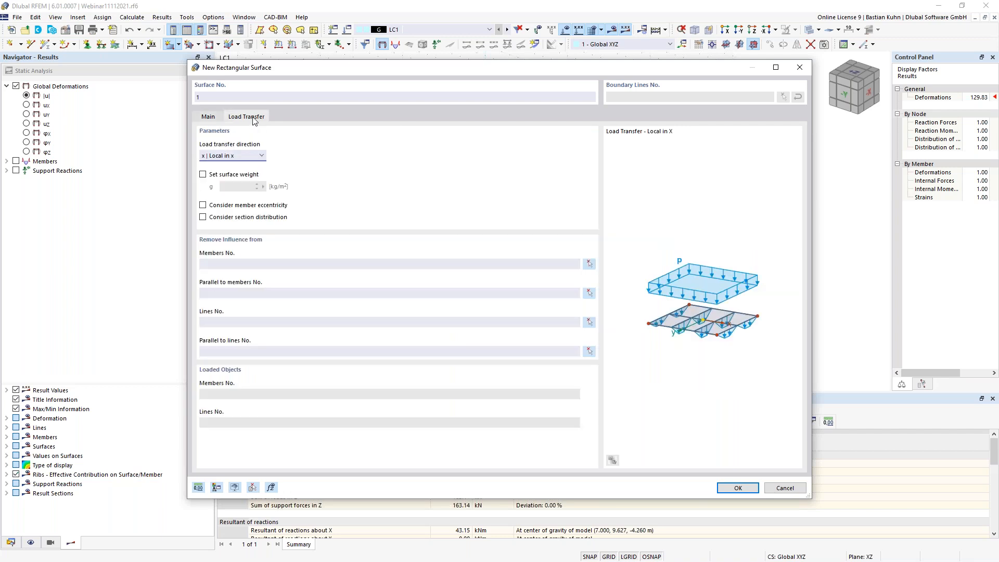
left_click(210, 117)
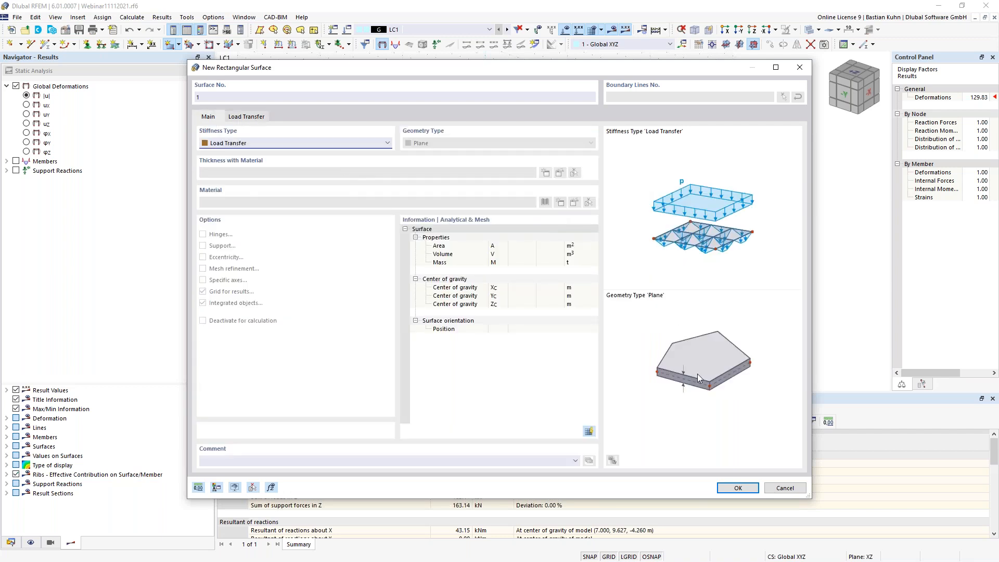
left_click(738, 488)
middle_click_drag(408, 123, 411, 154, "ctrl")
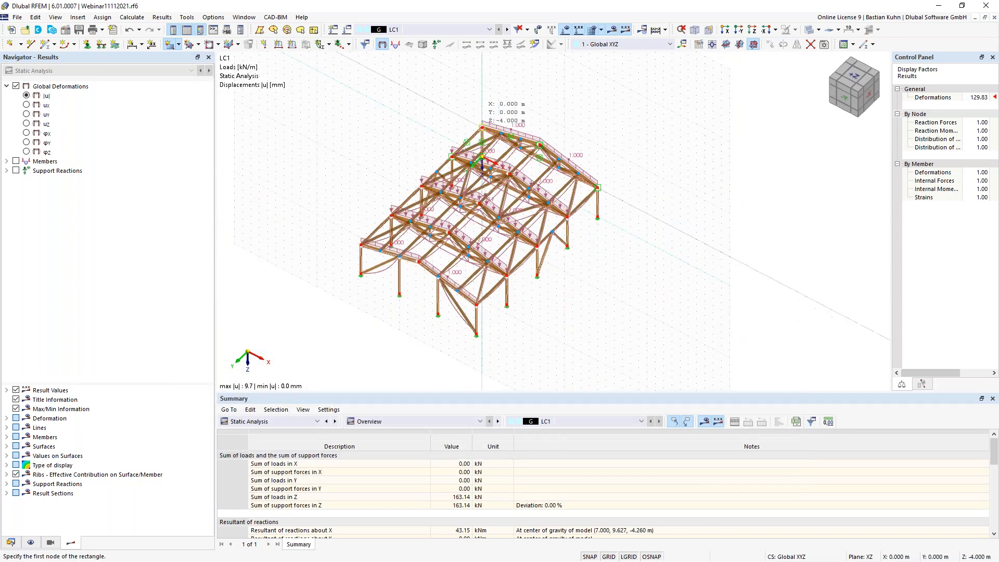
left_click(475, 138)
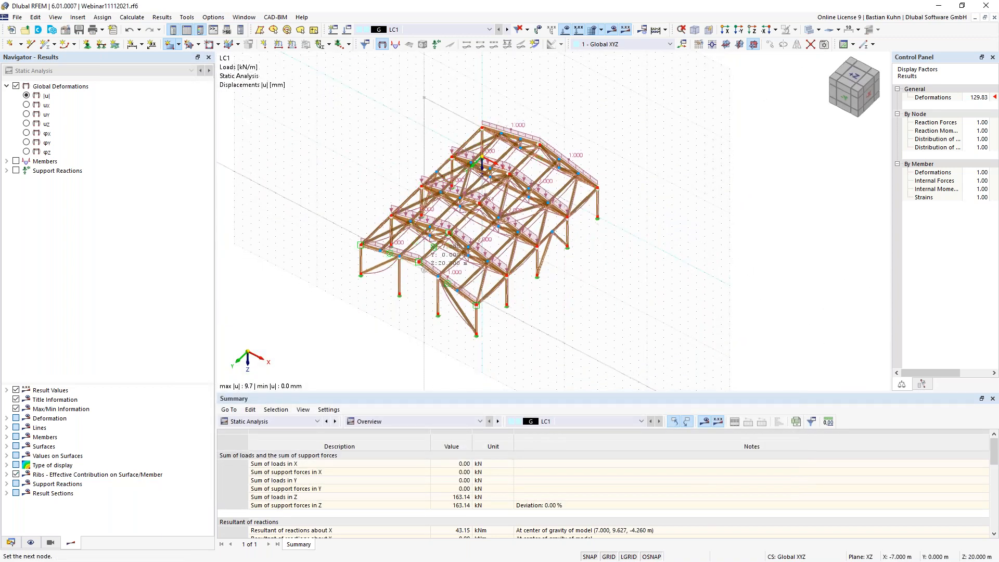
left_click(434, 246)
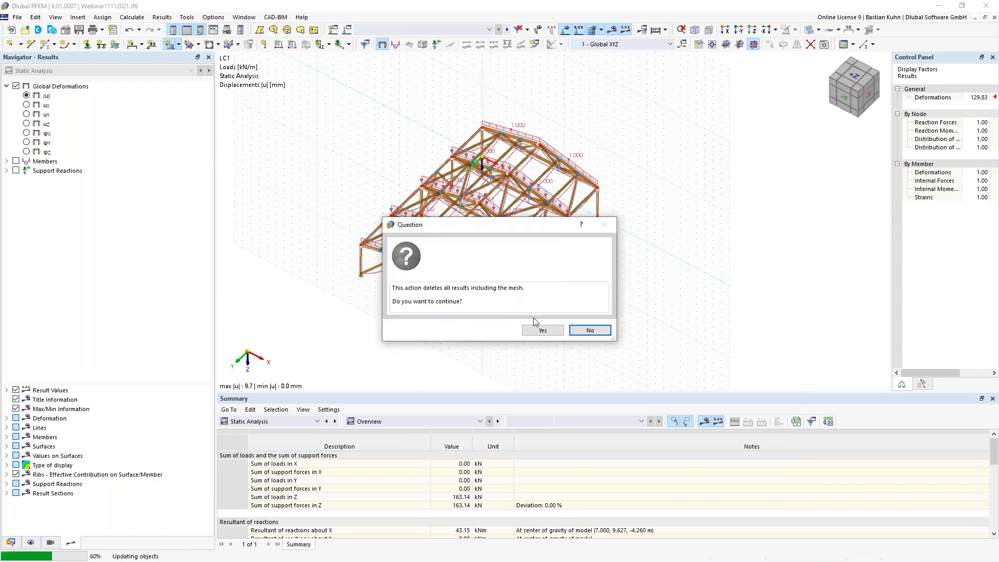
left_click(541, 331)
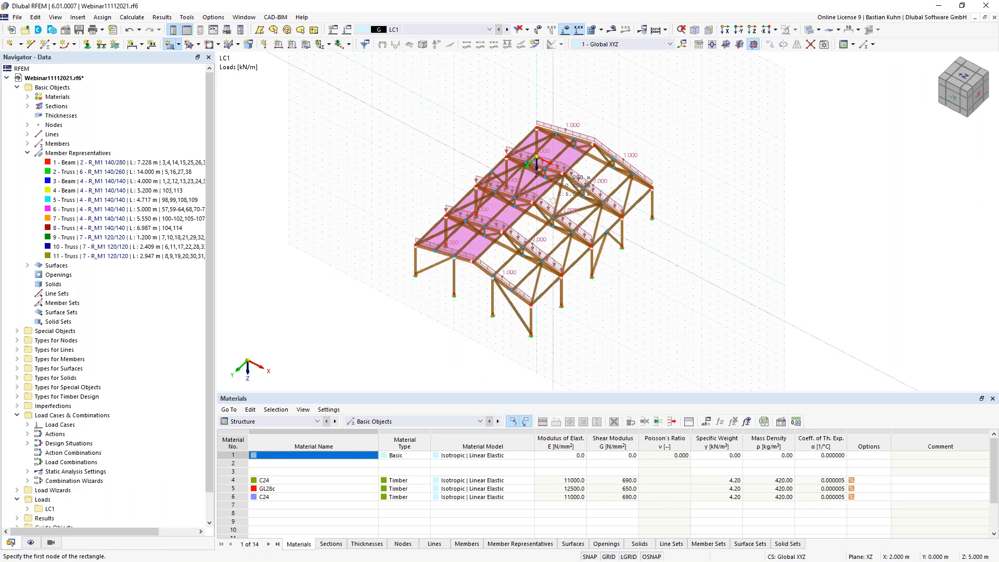
- Draw a second Load Transfer surface over the other roof slope, from the ridge node at X 7 m, Y 0 m to the diagonally opposite eave corner
scroll(585, 174, "up", 1)
scroll(585, 175, "up", 1)
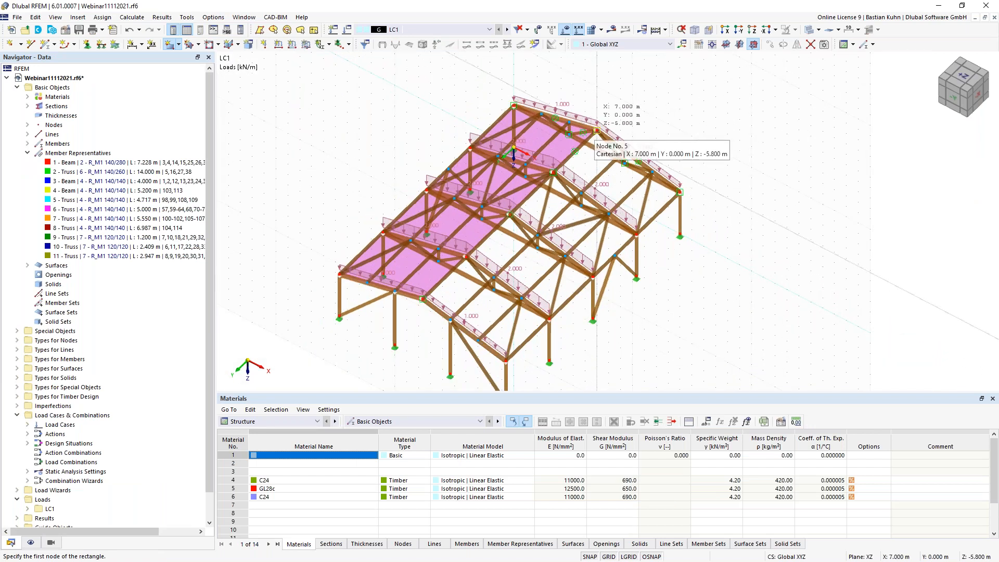
left_click(597, 130)
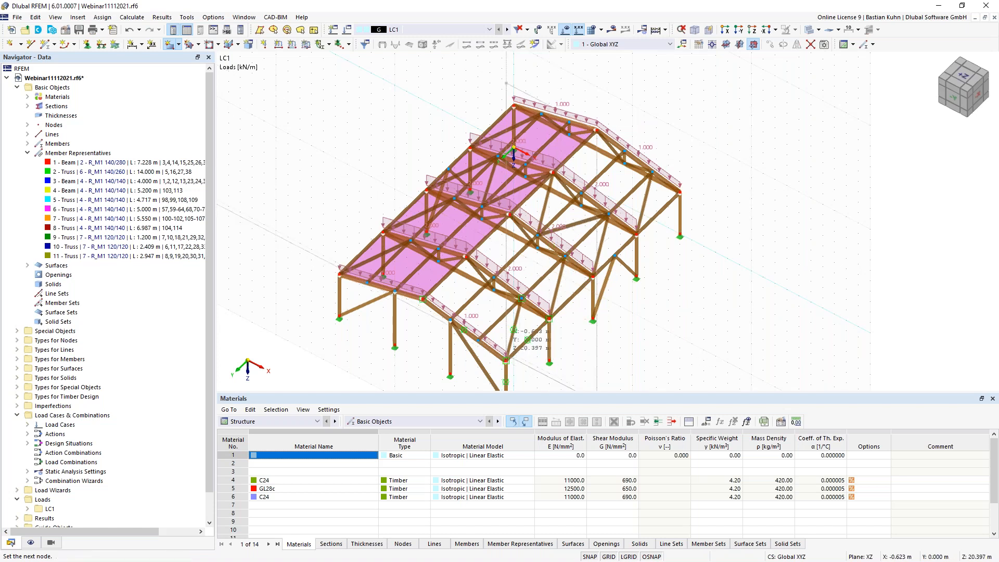
scroll(506, 338, "up", 5)
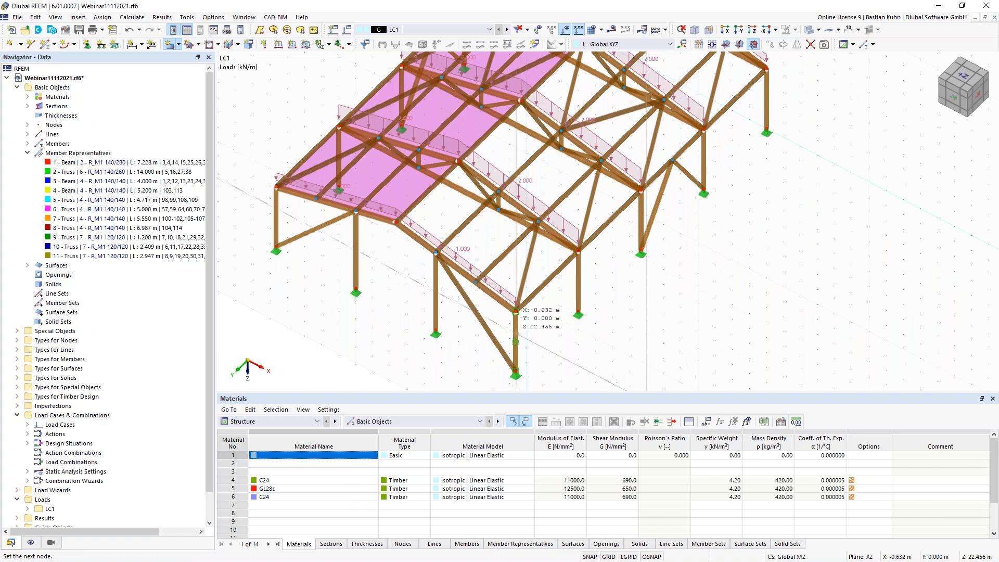
left_click(516, 312)
key("Escape")
scroll(541, 336, "down", 5)
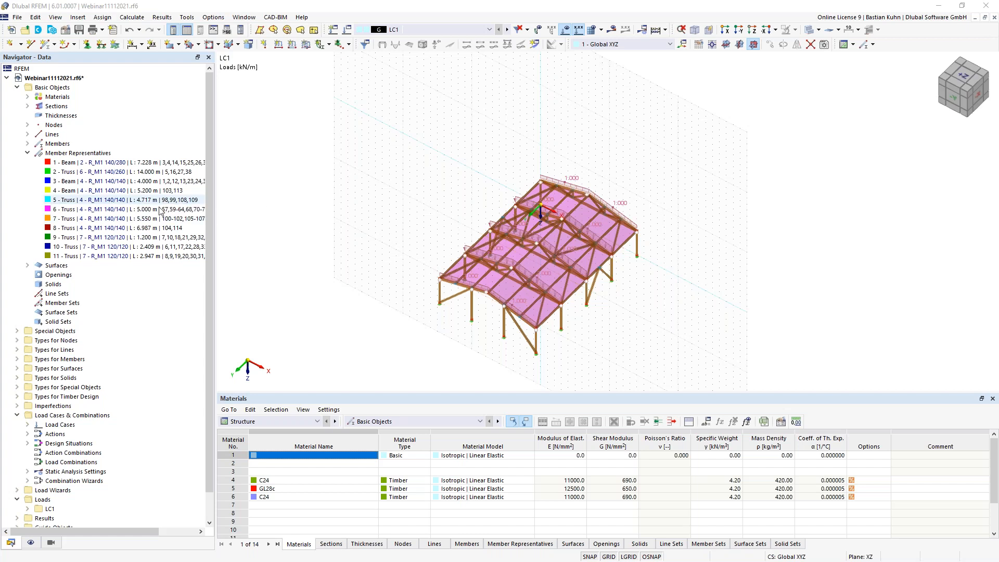
- In surface 1's load transfer settings, pick members 92, 101 and 105 as parallel members whose influence is removed
scroll(342, 244, "up", 2)
middle_click_drag(343, 242, 312, 198)
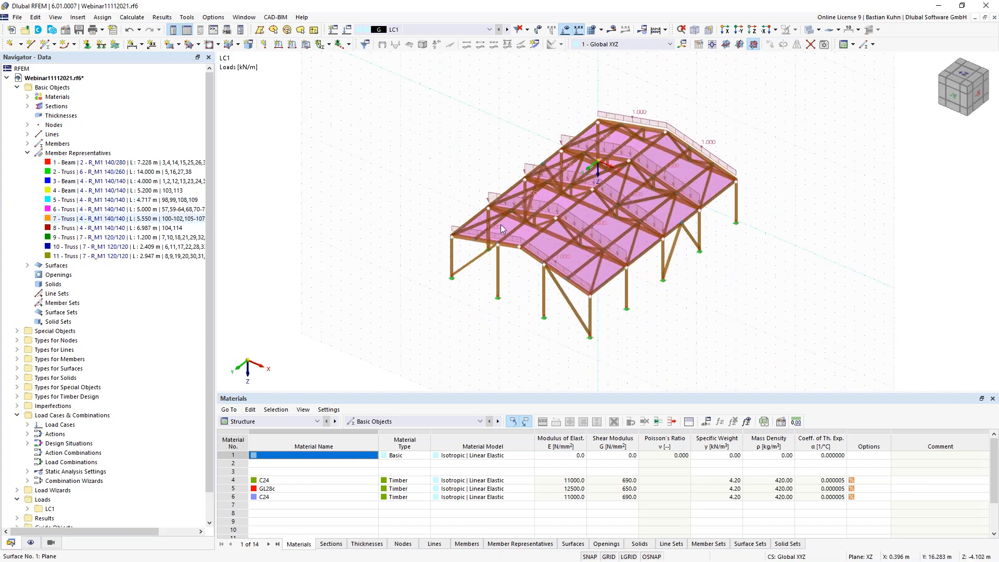
scroll(529, 227, "up", 3)
double_click(530, 227)
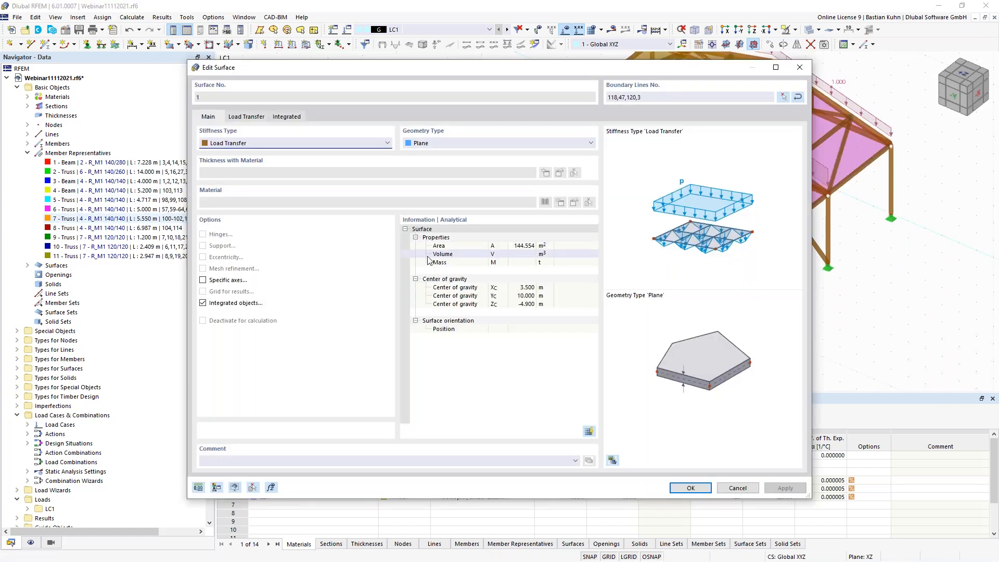
left_click(249, 116)
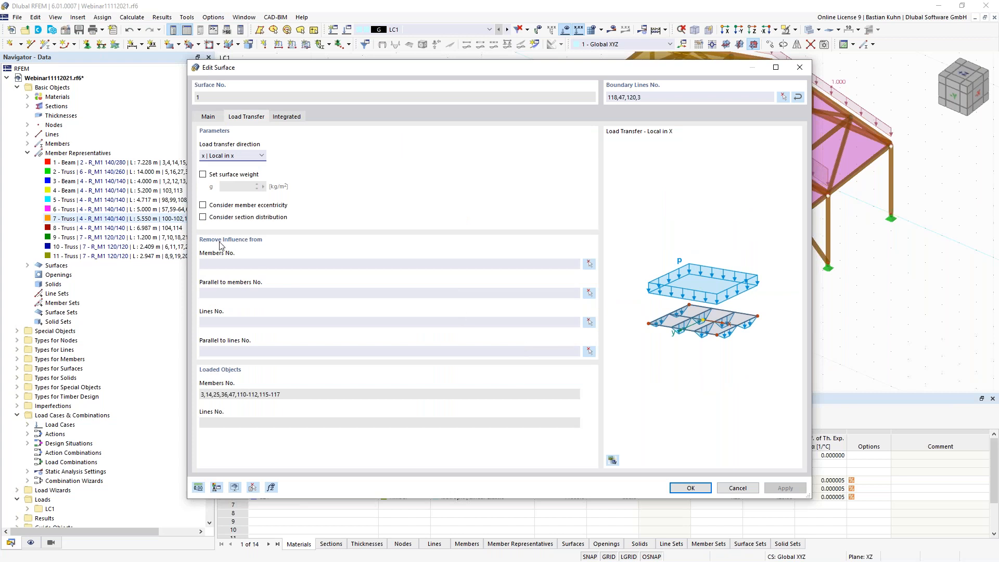
left_click(589, 293)
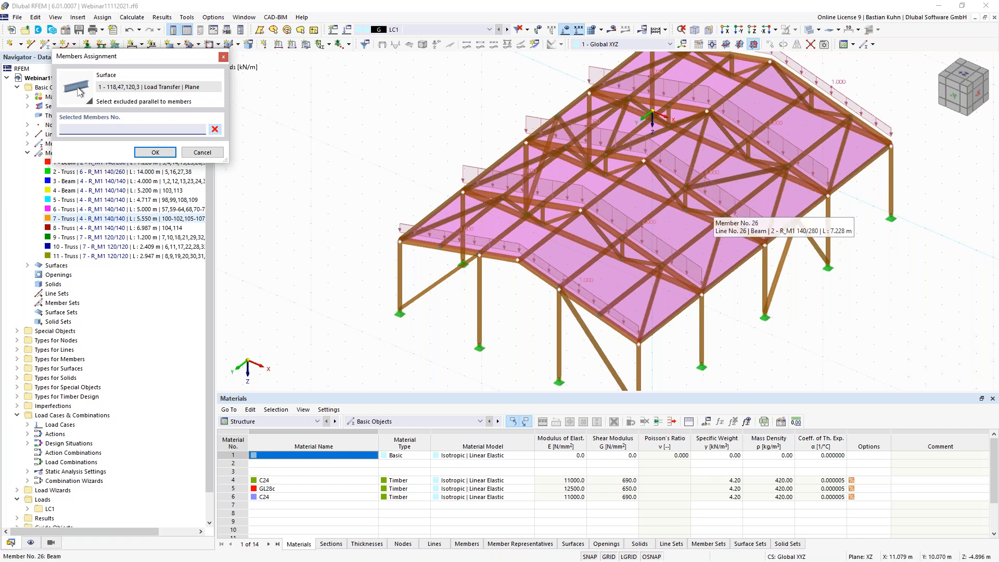
middle_click_drag(682, 205, 627, 200)
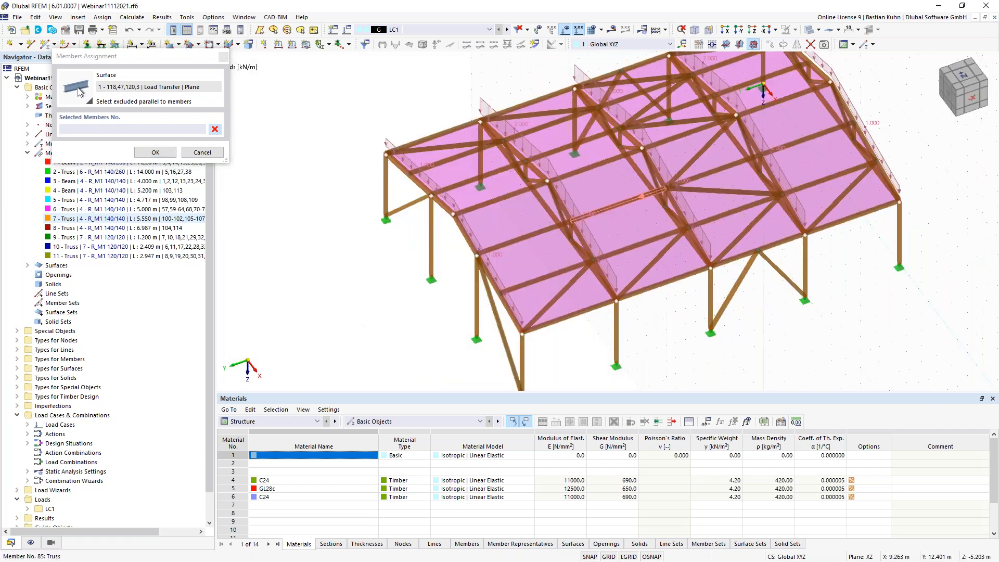
left_click(585, 312)
left_click(564, 290)
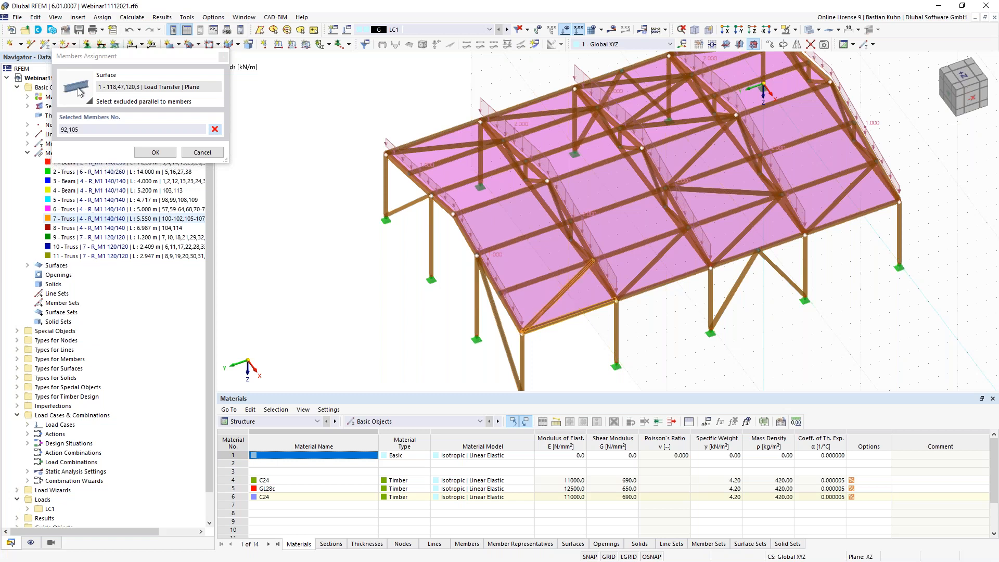
left_click(710, 190)
- Add members 110-112 and 115 to surface 1's excluded parallel members and apply the surface changes
middle_click_drag(709, 191, 676, 189)
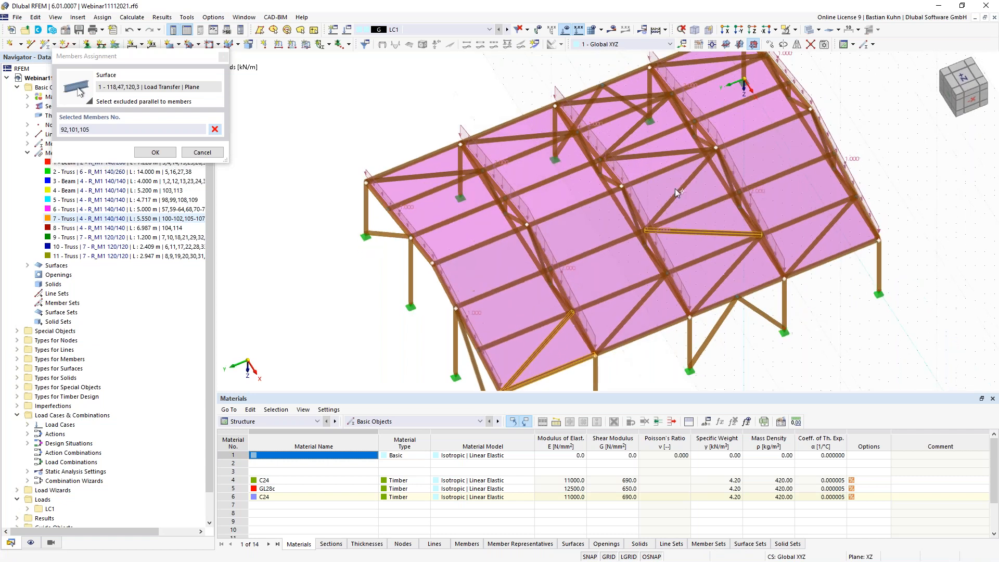
left_click(634, 153)
left_click(645, 136)
left_click(613, 100)
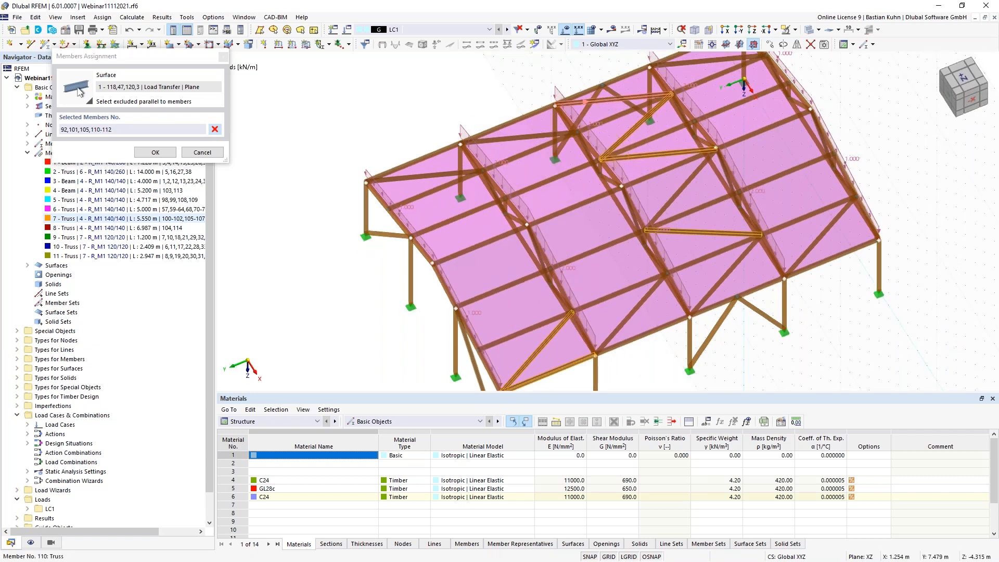
left_click(426, 176)
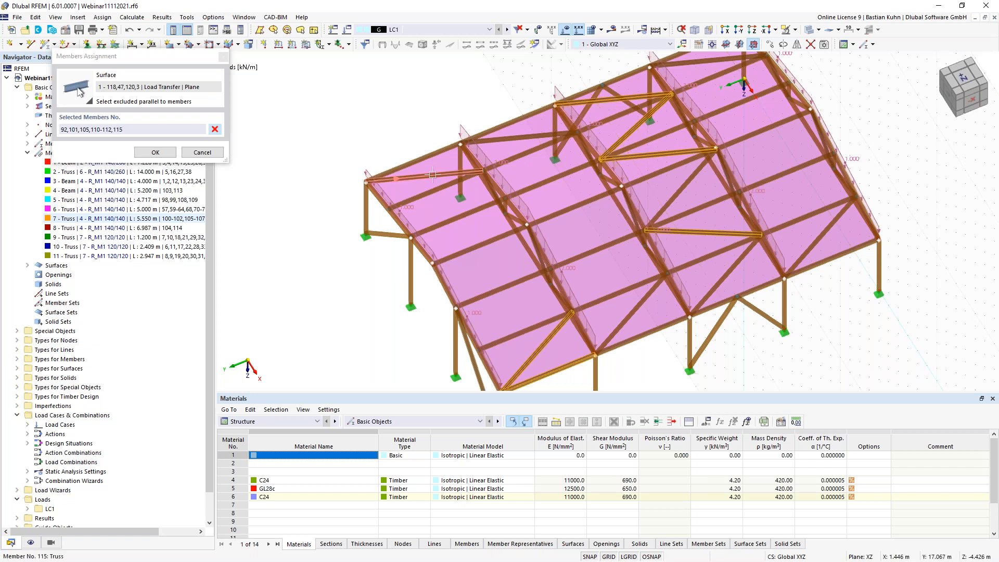
left_click(155, 152)
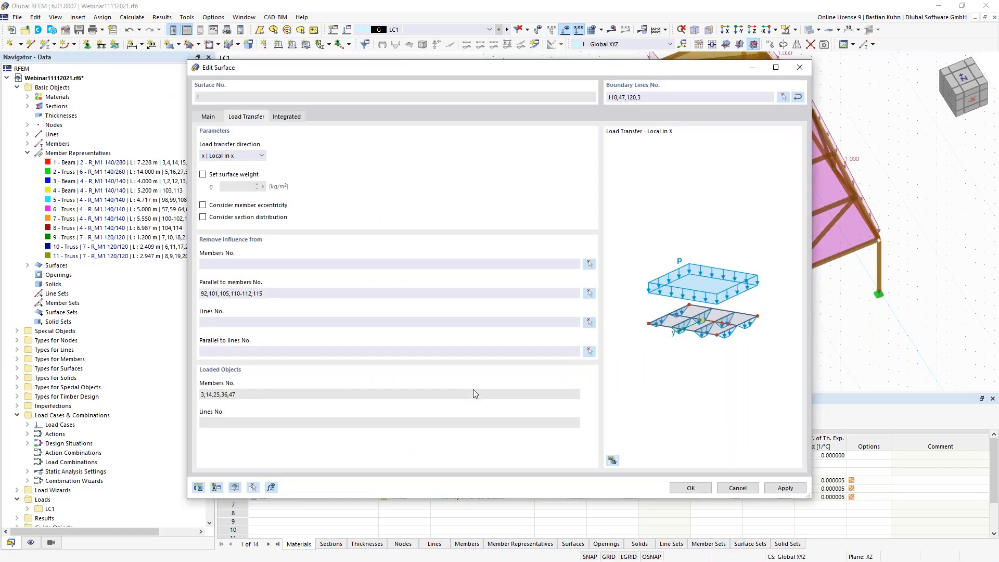
left_click(690, 487)
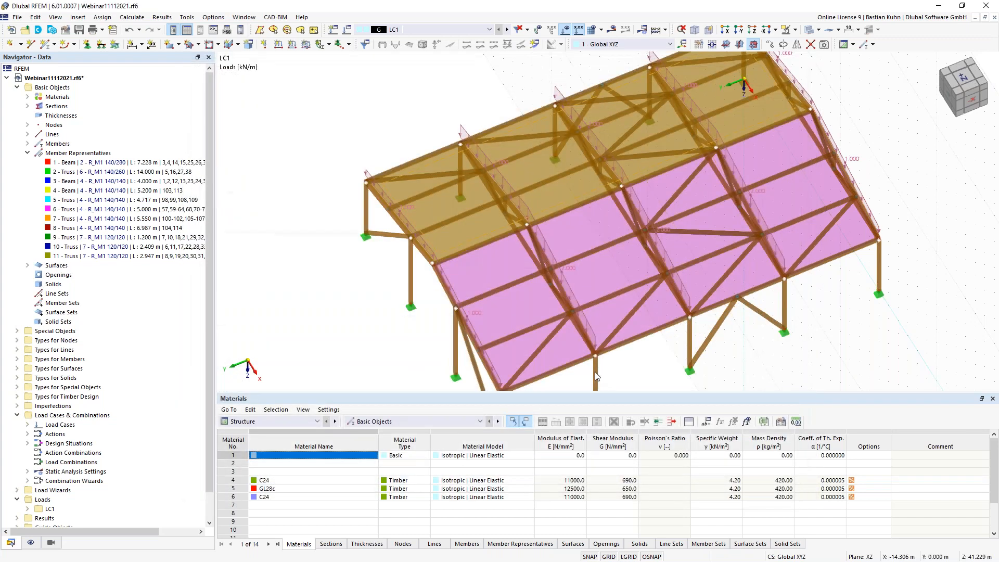
- Remove the influence of members parallel to 92, 100-102 and 105 from the load transfer of roof surface 2
double_click(576, 230)
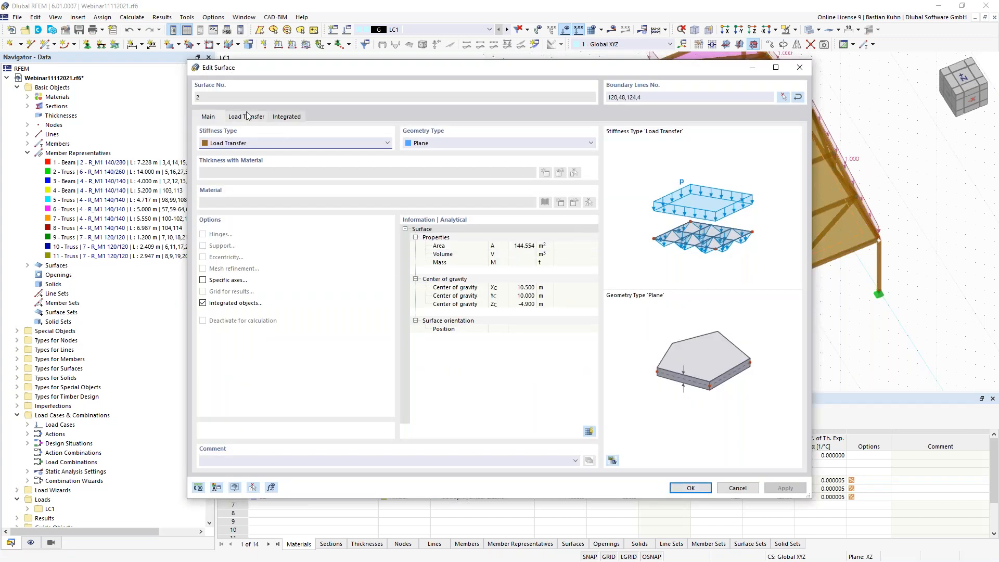
left_click(248, 116)
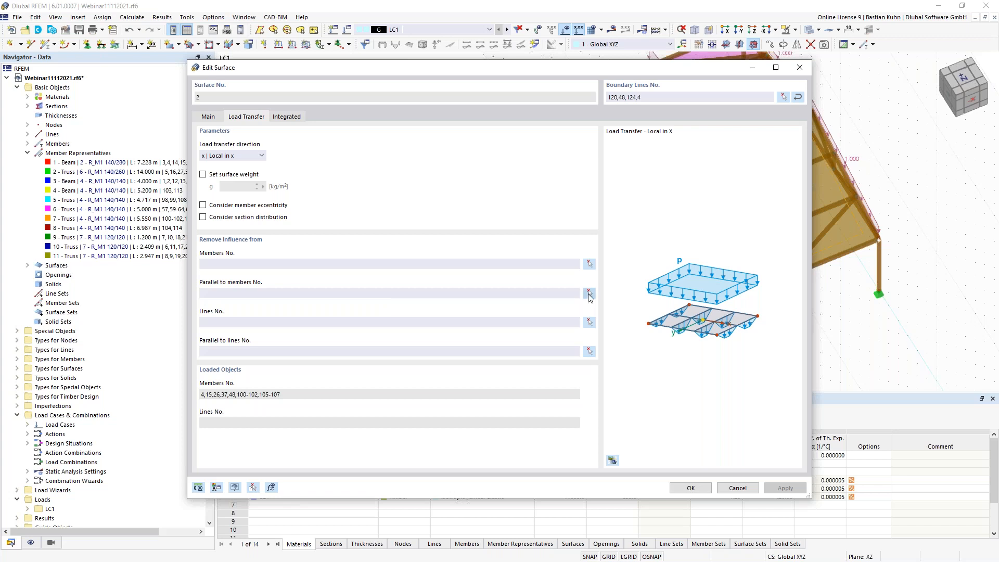
left_click(589, 293)
left_click(549, 368)
left_click(544, 345)
left_click(721, 281)
left_click(678, 200)
left_click(155, 152)
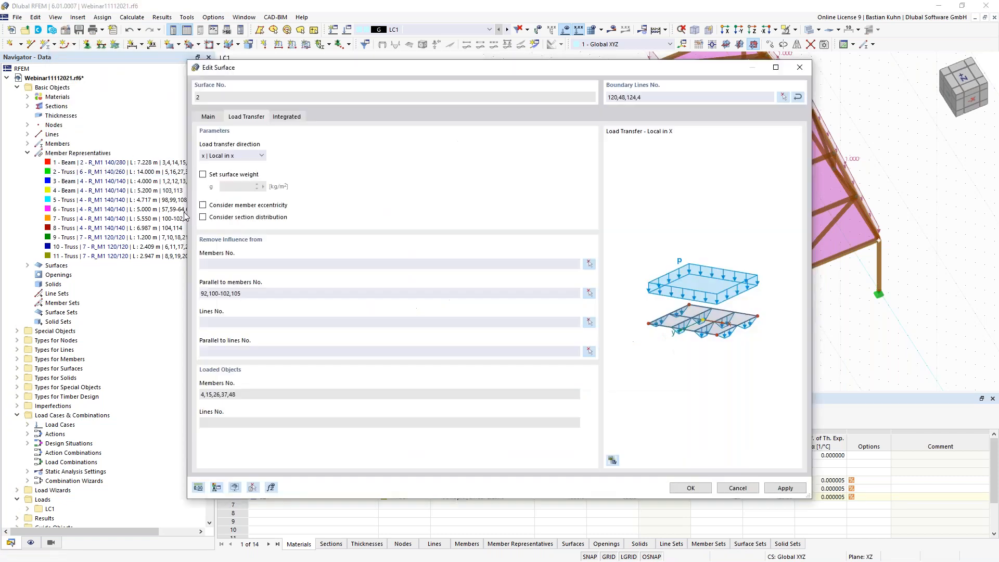
left_click(690, 487)
- Turn off the work plane grid around the hall model
left_click(357, 341)
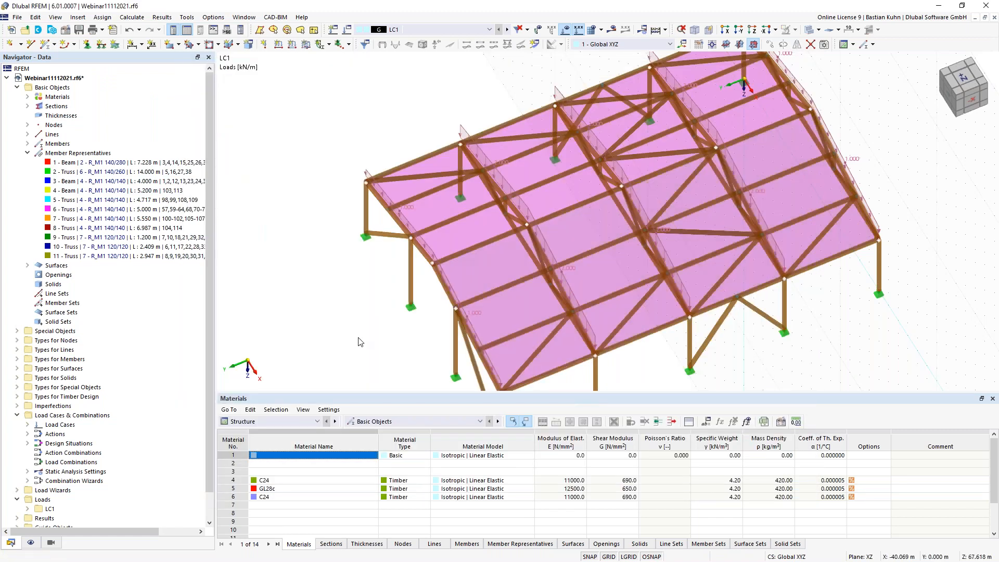
scroll(360, 338, "down", 2)
middle_click_drag(366, 321, 377, 294)
middle_click_drag(377, 294, 447, 258, "ctrl")
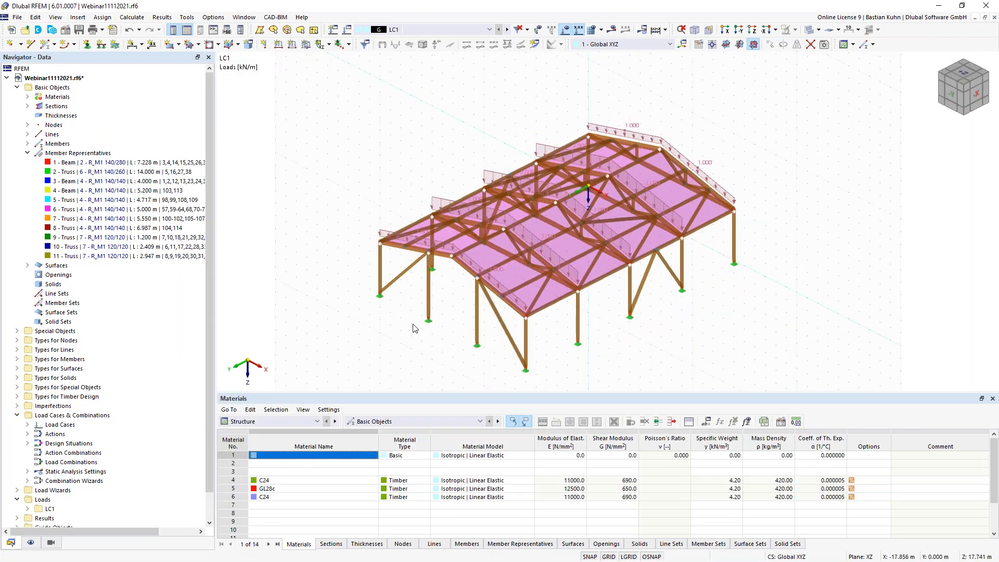
middle_click_drag(419, 323, 559, 510)
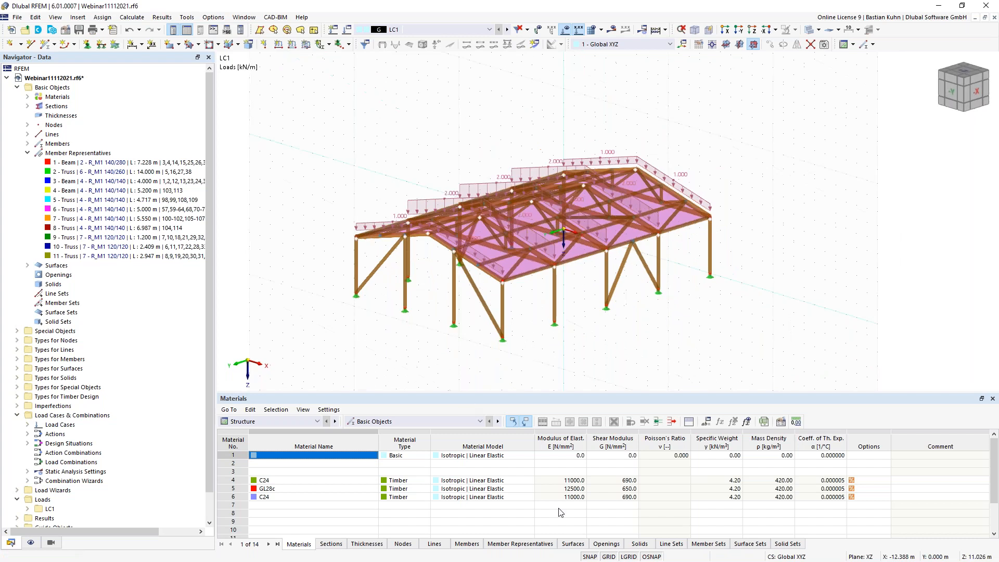
left_click(609, 557)
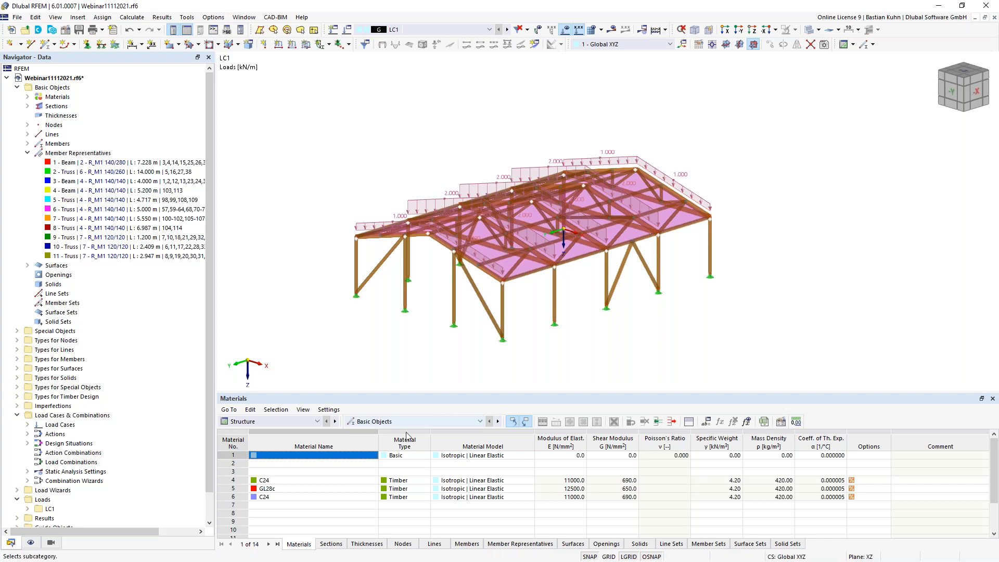
- Create a new snow load entry in the load wizards and set its roof type to Duopitch
left_click_drag(343, 398, 350, 312)
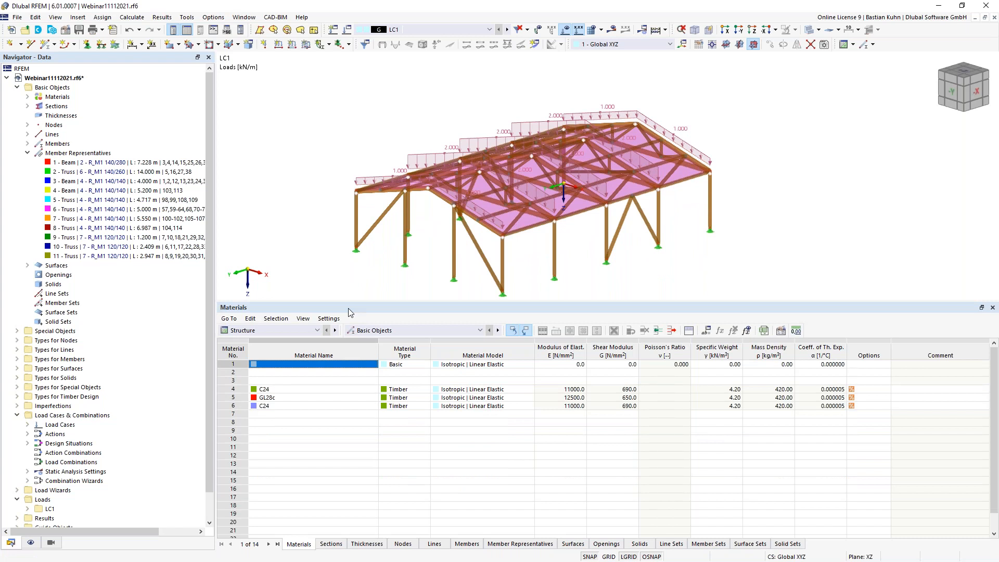
left_click(311, 333)
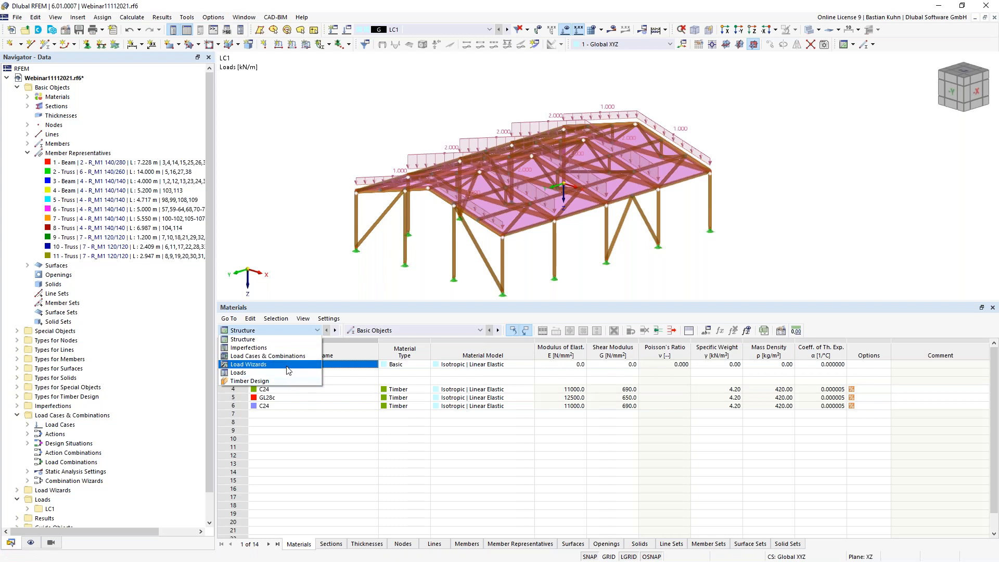
left_click(287, 365)
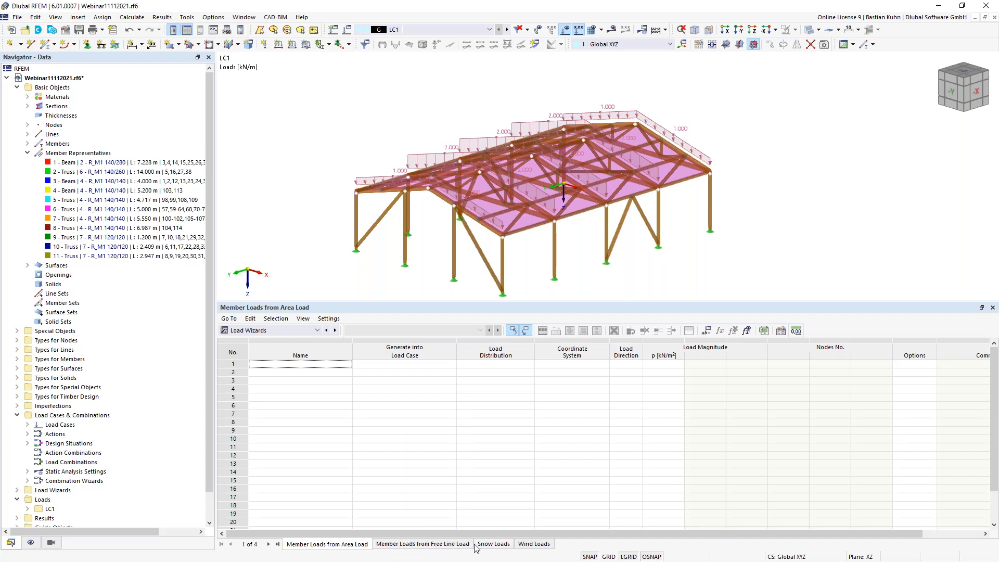
left_click(493, 544)
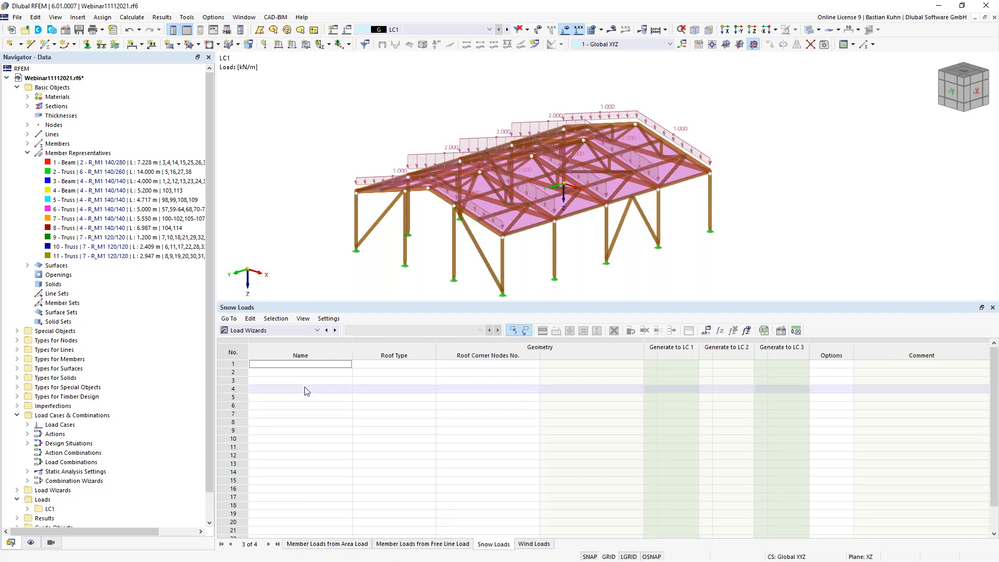
left_click(308, 365)
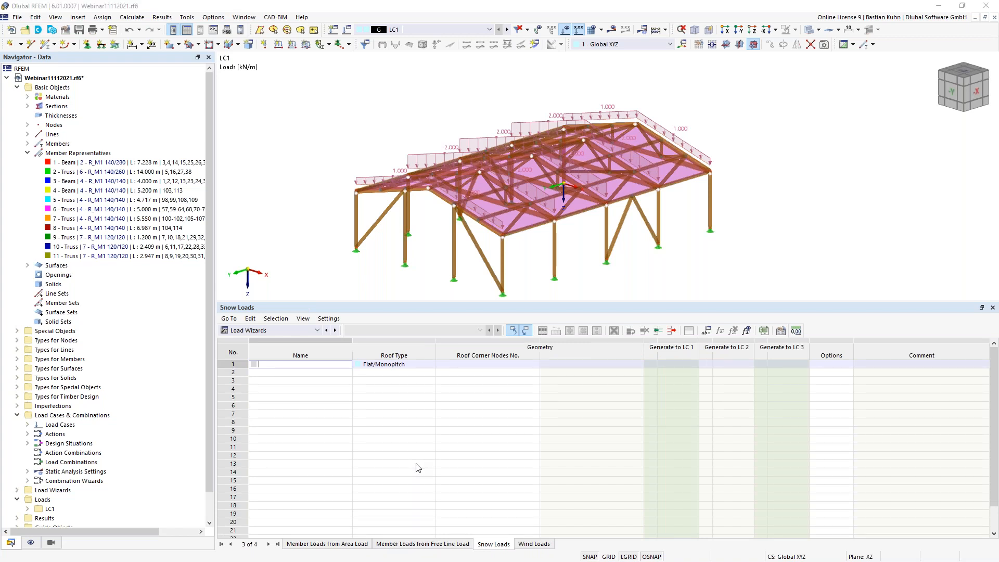
left_click(520, 137)
left_click(515, 154)
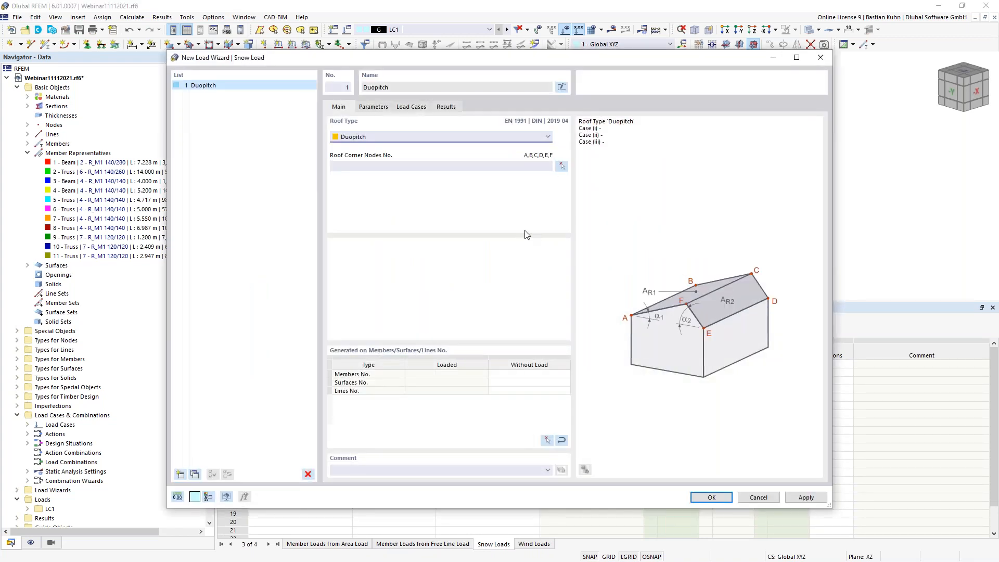
- Define the duopitch snow roof by its six corner nodes 2, 46, 49, 48, 4 and 5
left_click(561, 166)
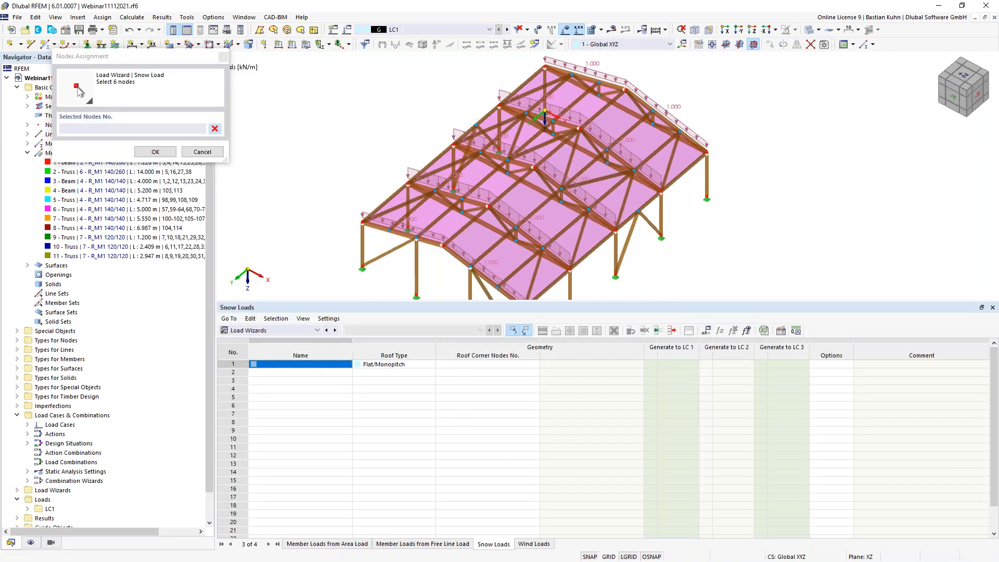
left_click(545, 68)
left_click(363, 224)
left_click(442, 245)
middle_click_drag(466, 273, 456, 249)
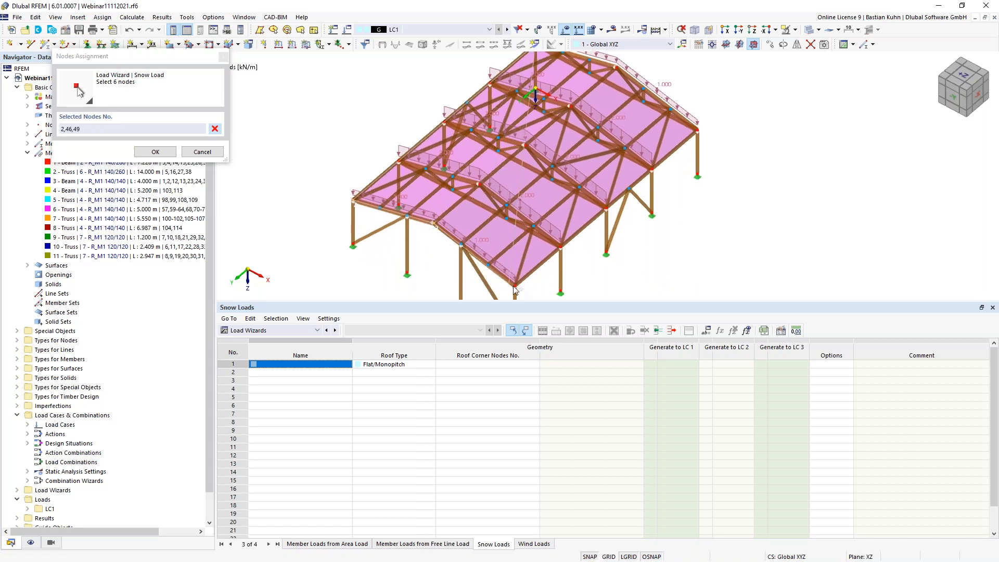
left_click(603, 236)
middle_click_drag(623, 77, 604, 135)
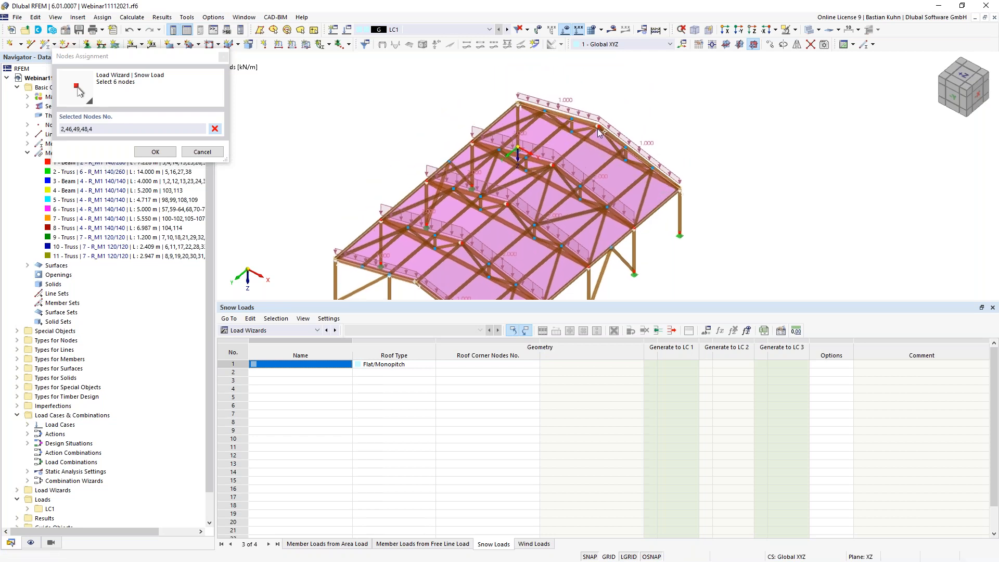
left_click(597, 125)
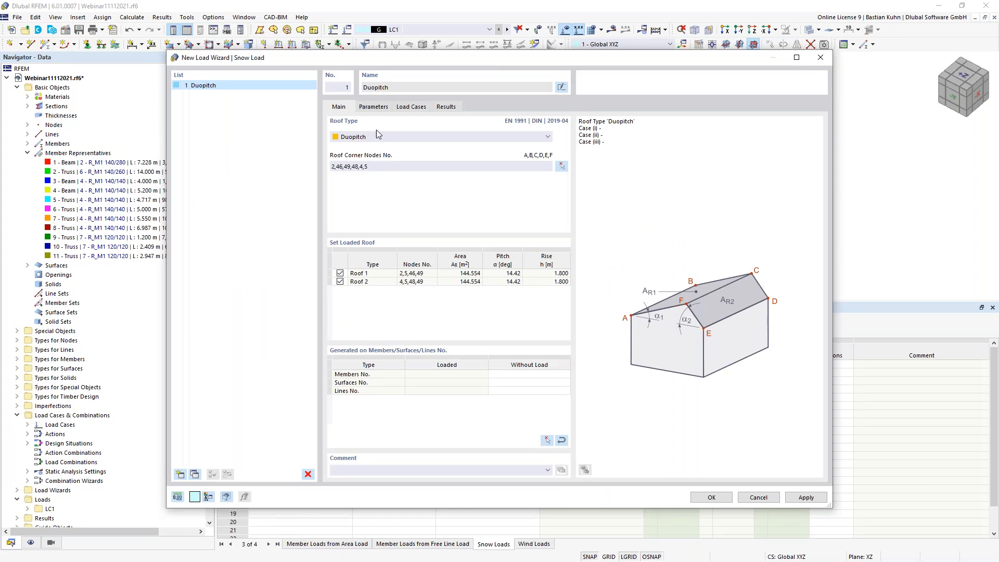
- Check the snow load parameters and deselect Case (ii) and Case (iii), leaving only Case (i) for generation
left_click(373, 108)
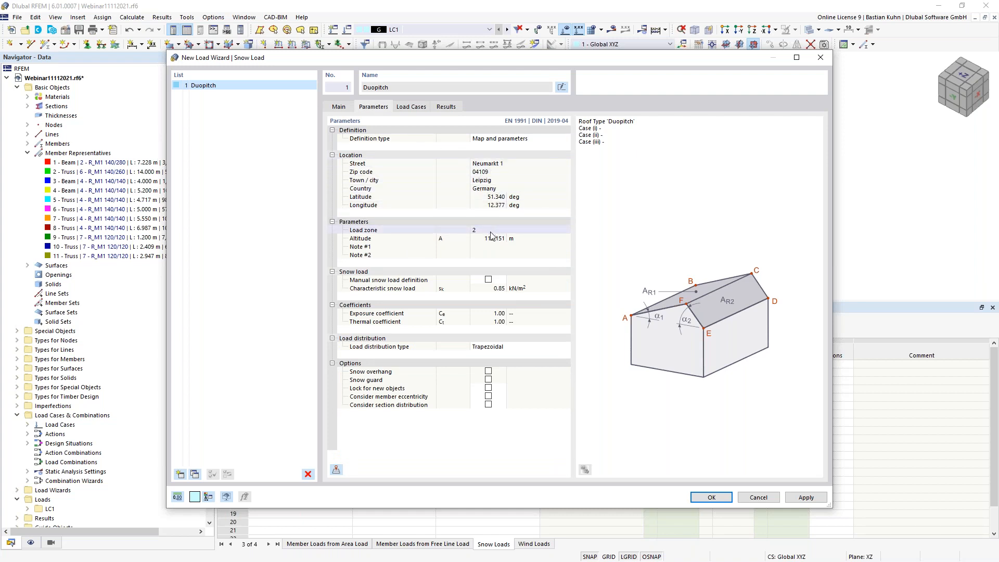
left_click(411, 107)
left_click(343, 162)
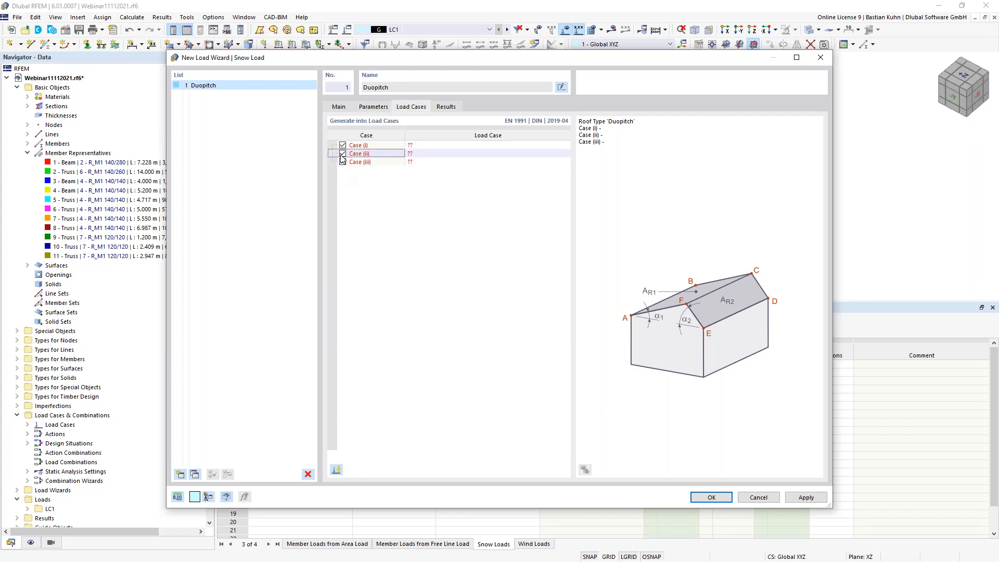
left_click(343, 153)
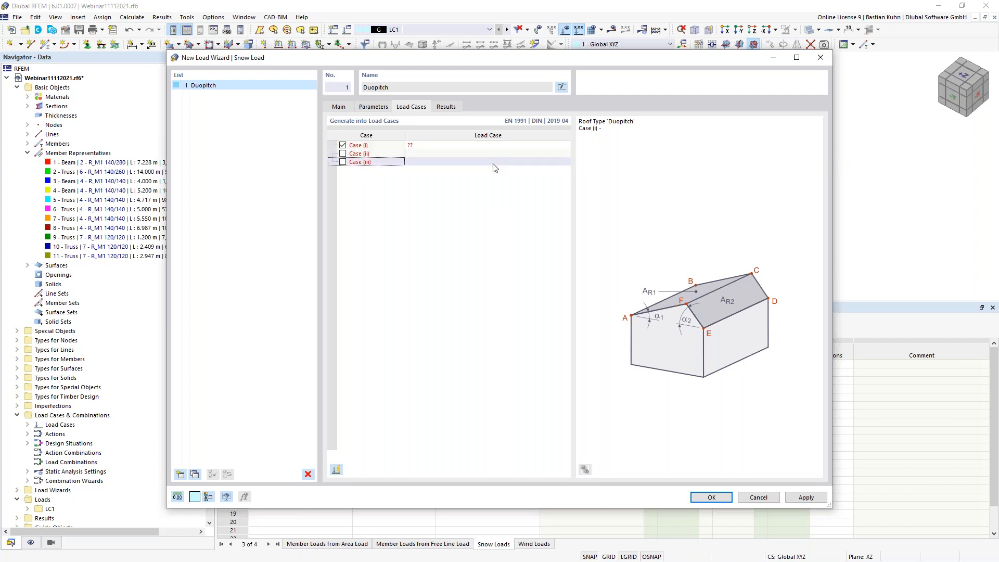
- Create three additional load cases from the load case assignment of snow Case (i)
left_click(495, 145)
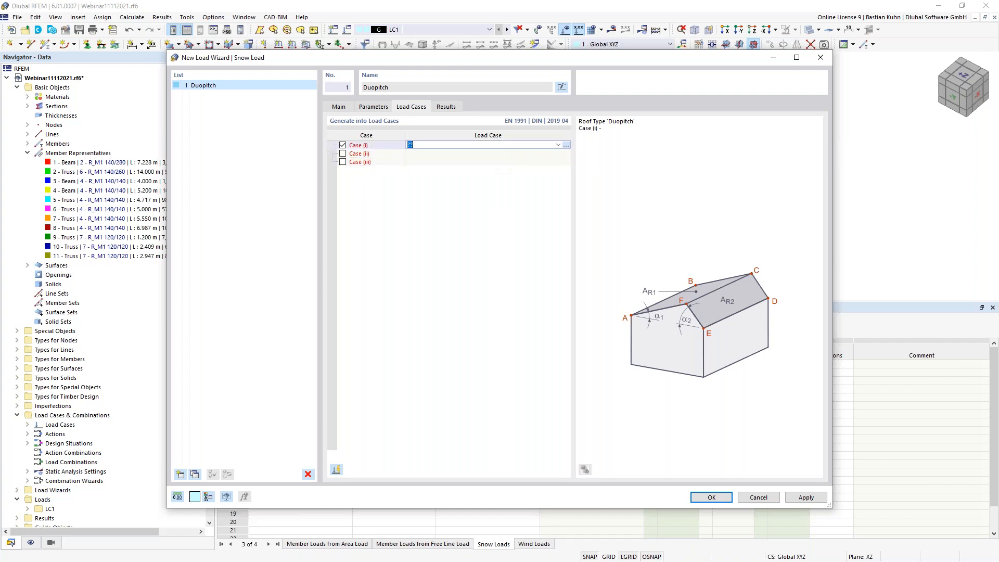
left_click(567, 145)
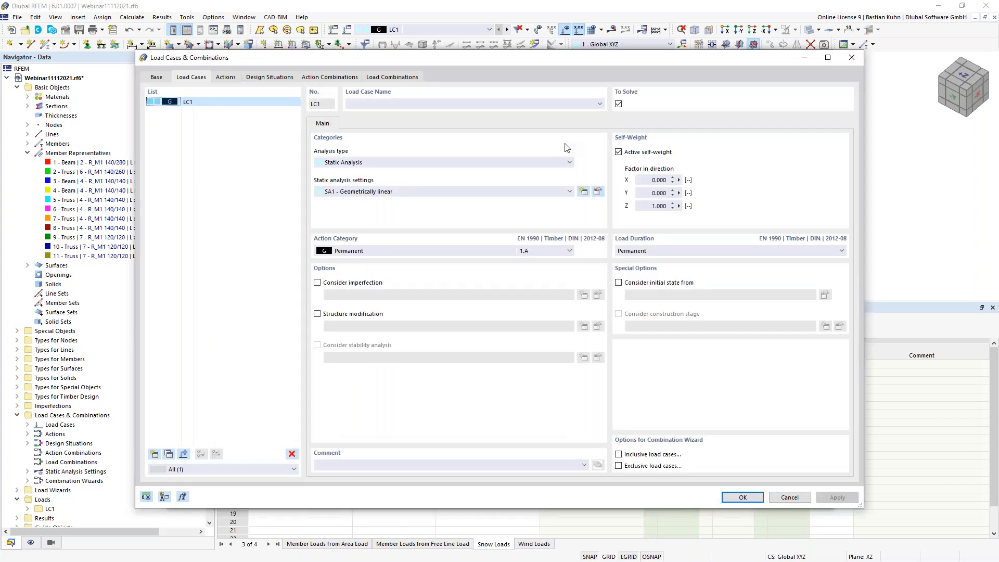
left_click(154, 454)
left_click(154, 454)
left_click(154, 454)
- Set the action category of LC2 to Snow / Ice loads - H <= 1000 m
left_click(214, 111)
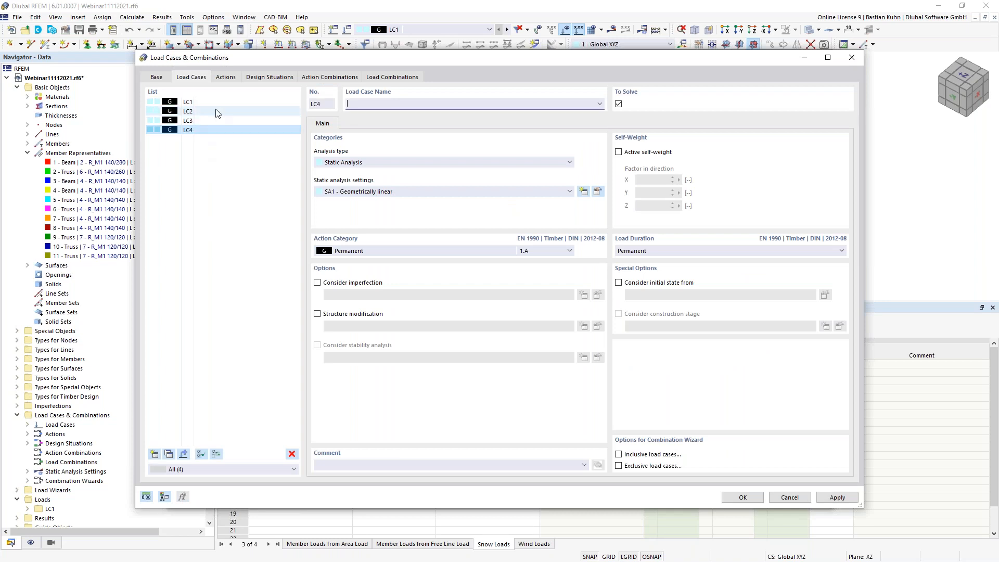
left_click(420, 252)
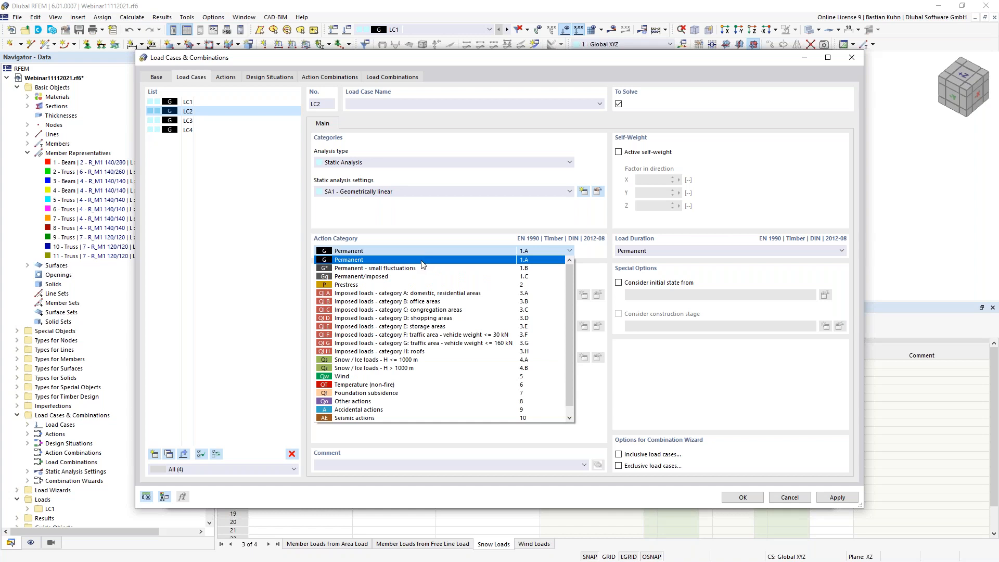
left_click(421, 360)
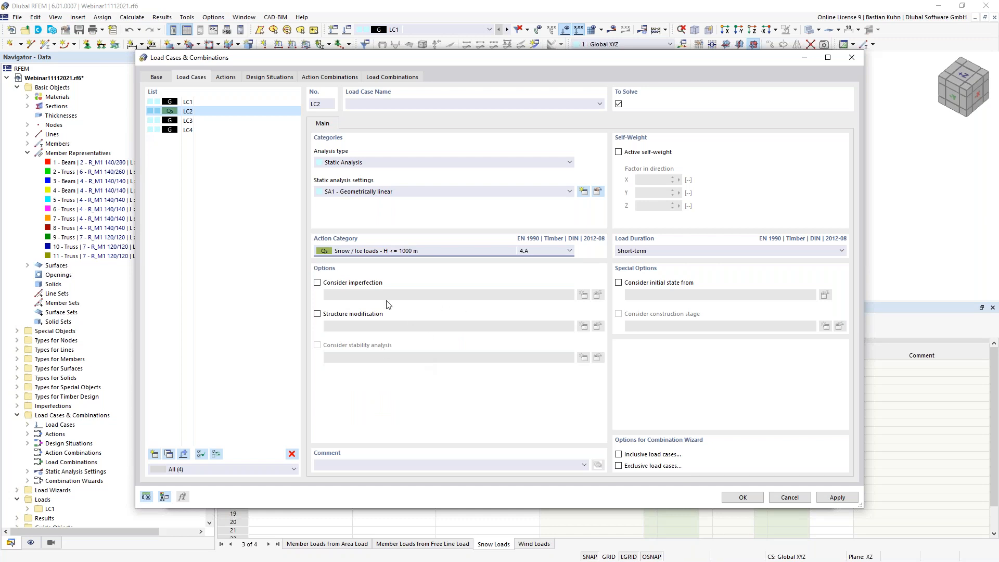
- Set the action category of both LC3 and LC4 to Wind
left_click(216, 120)
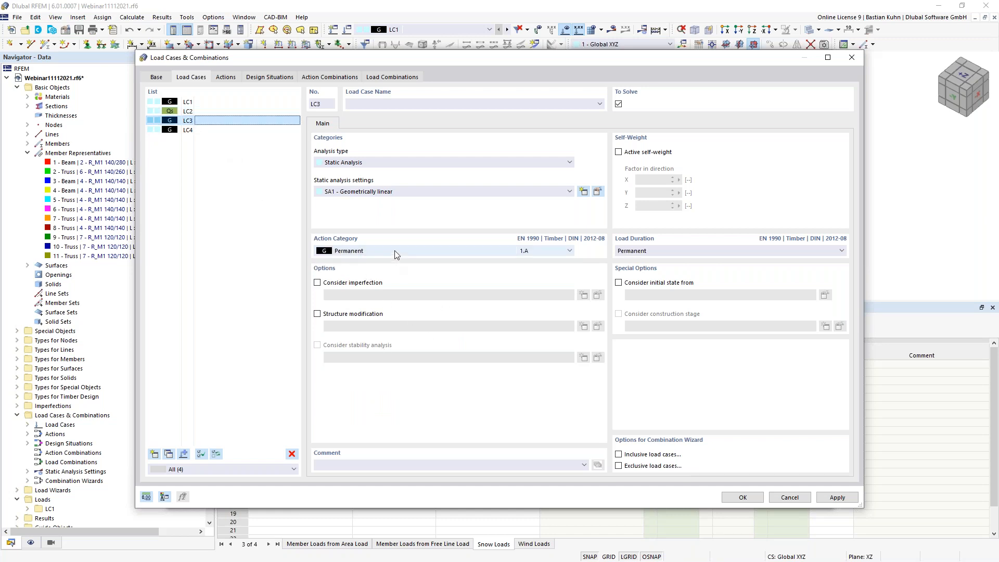
left_click(395, 251)
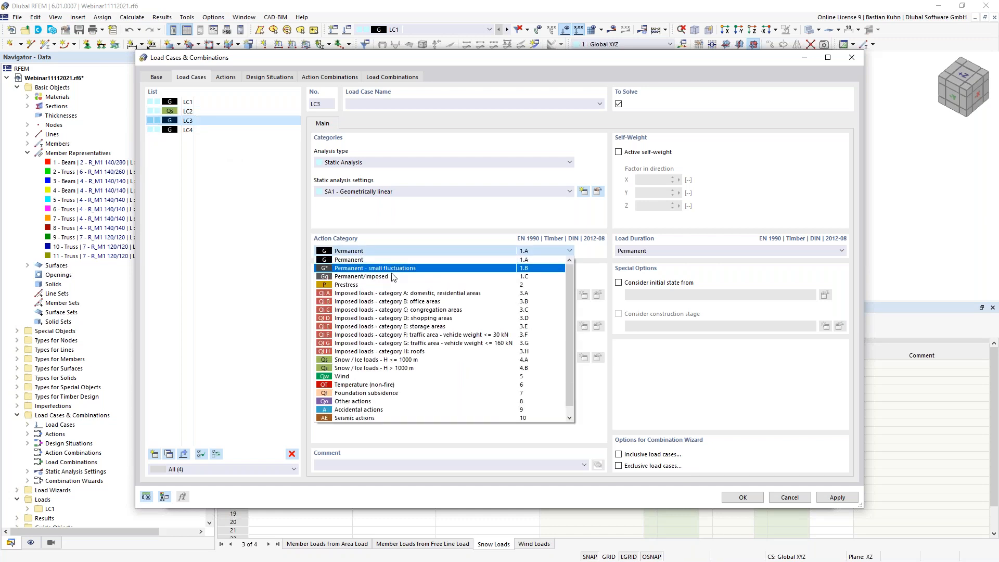
left_click(392, 376)
left_click(209, 131)
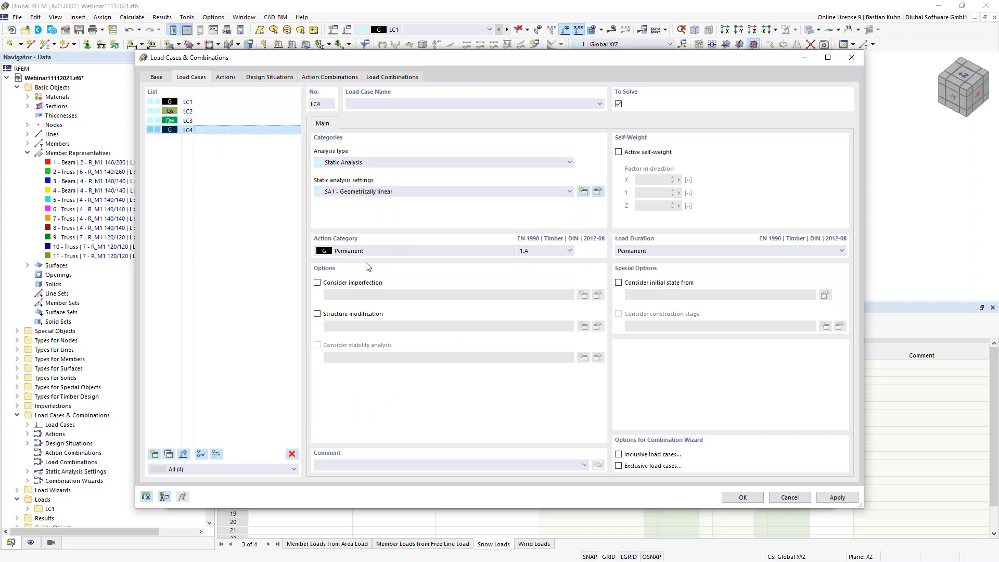
left_click(373, 252)
left_click(368, 375)
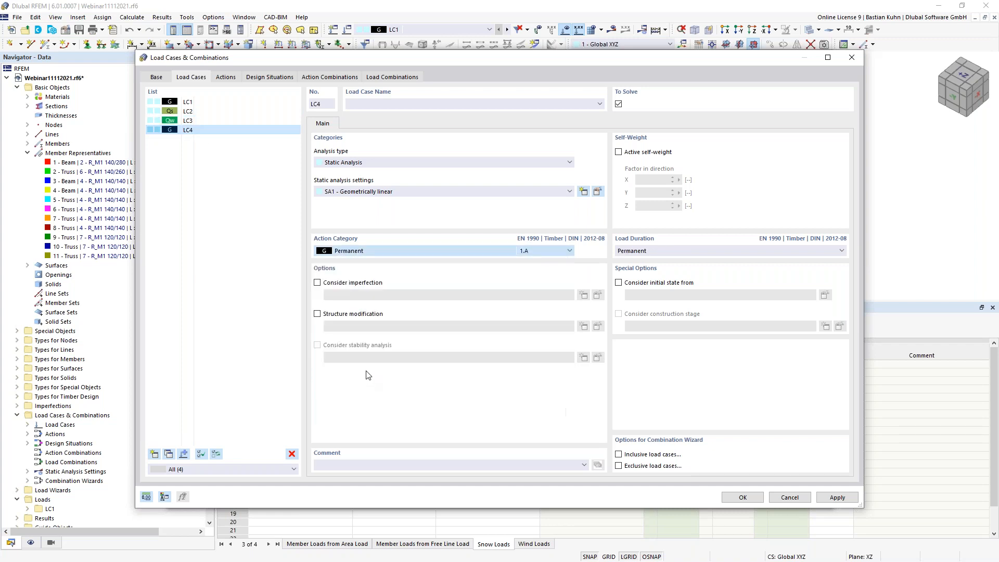
- Assign LC2 to snow Case (i) and generate the duopitch snow load
left_click(217, 112)
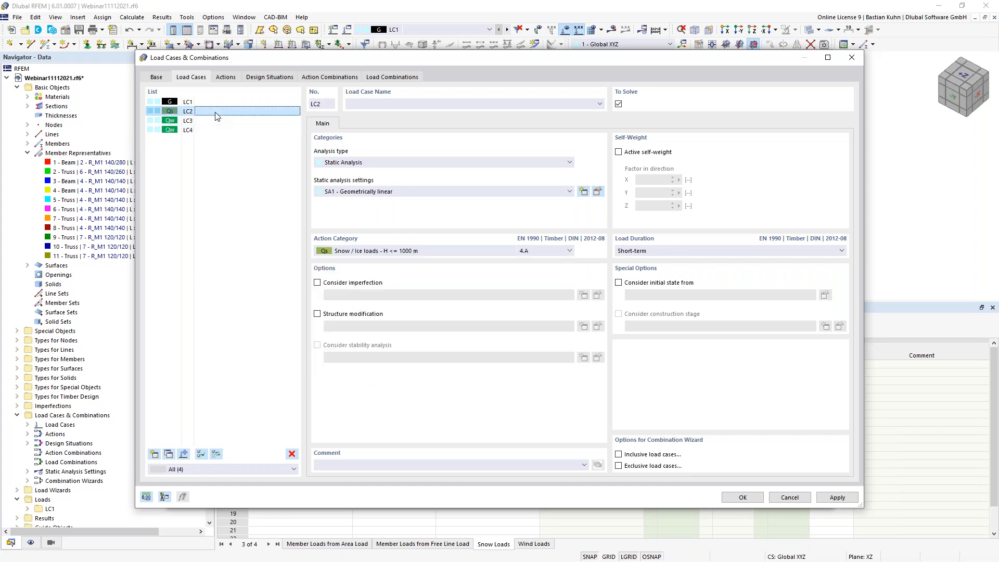
left_click(739, 498)
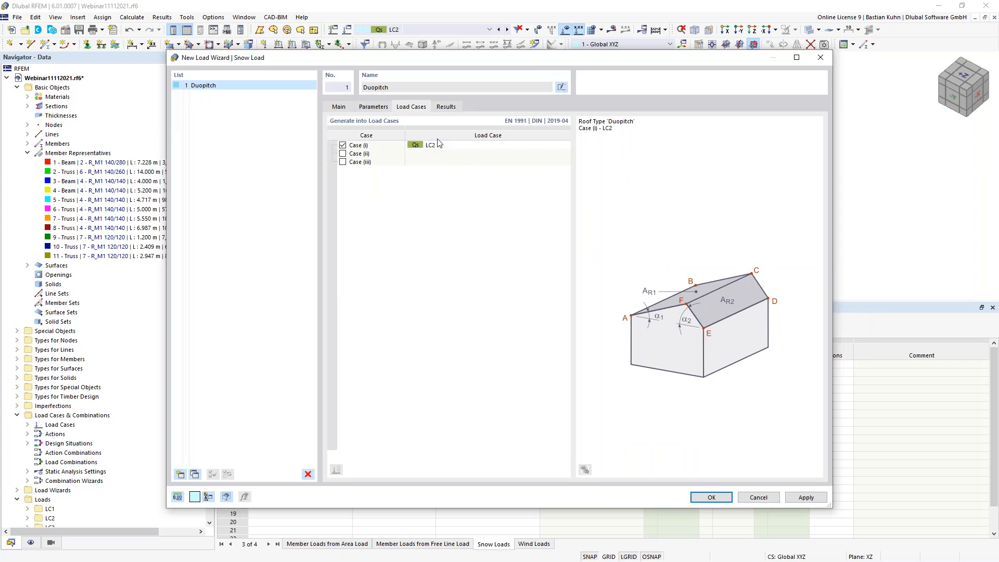
left_click(710, 497)
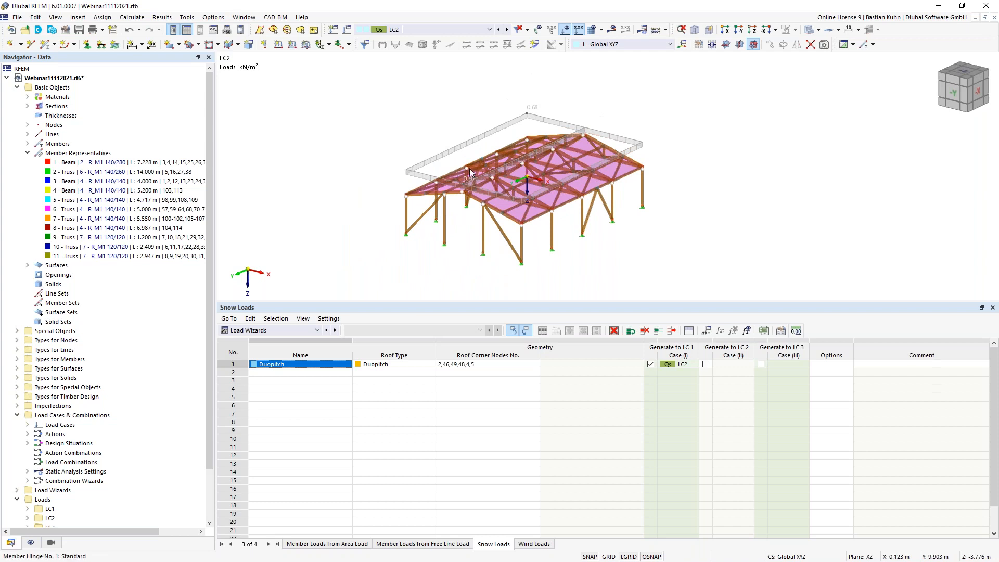
- Turn on the separate display of load transfer for surfaces
left_click(30, 544)
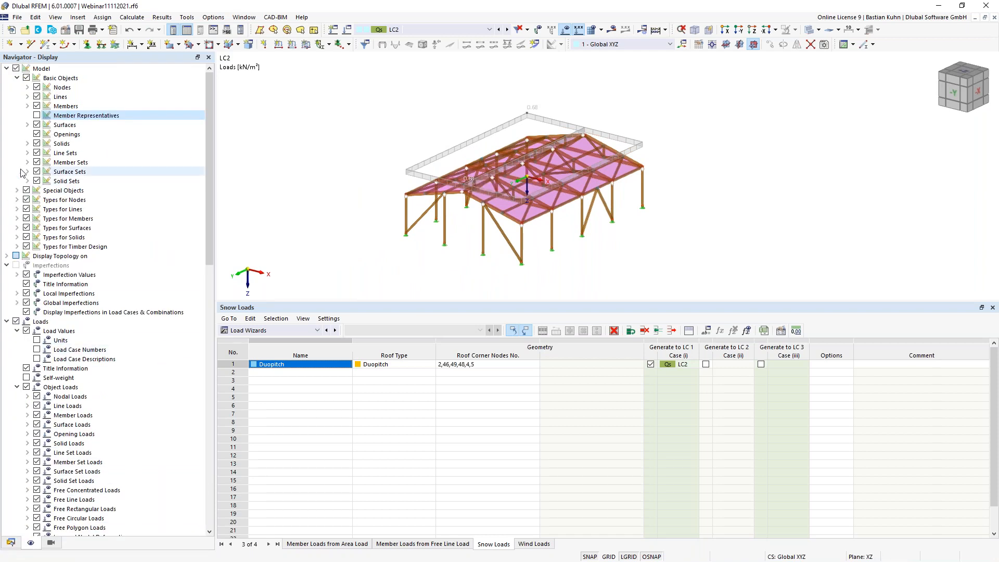
left_click(27, 125)
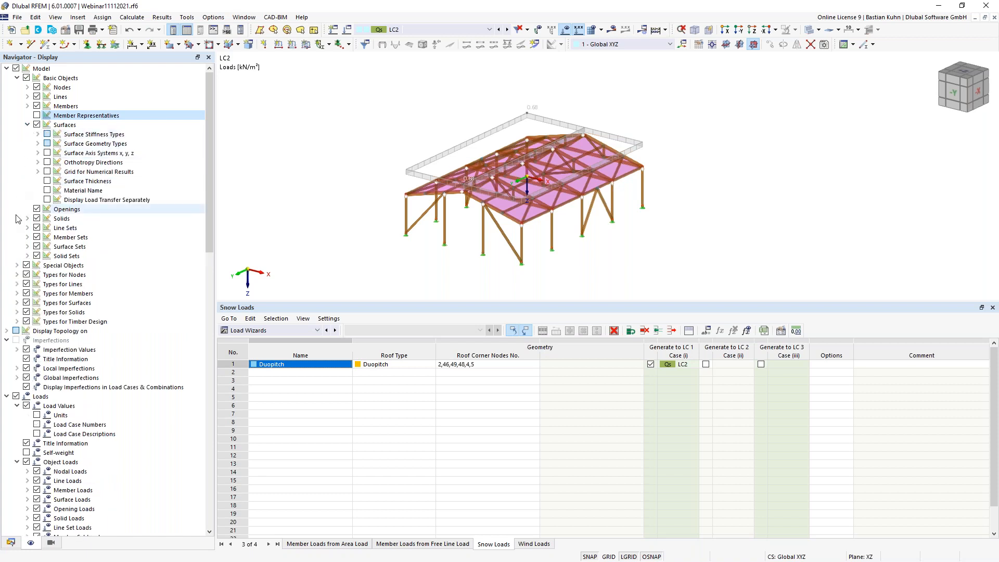
left_click(47, 200)
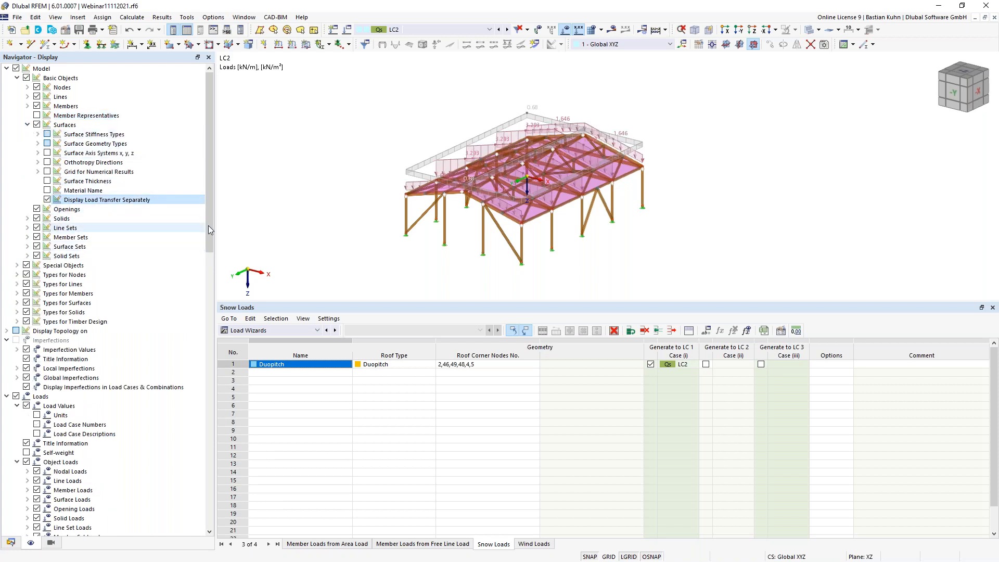
- Hide the generated area snow load above the roof so only the transferred member loads are displayed
right_click(421, 167)
left_click(436, 233)
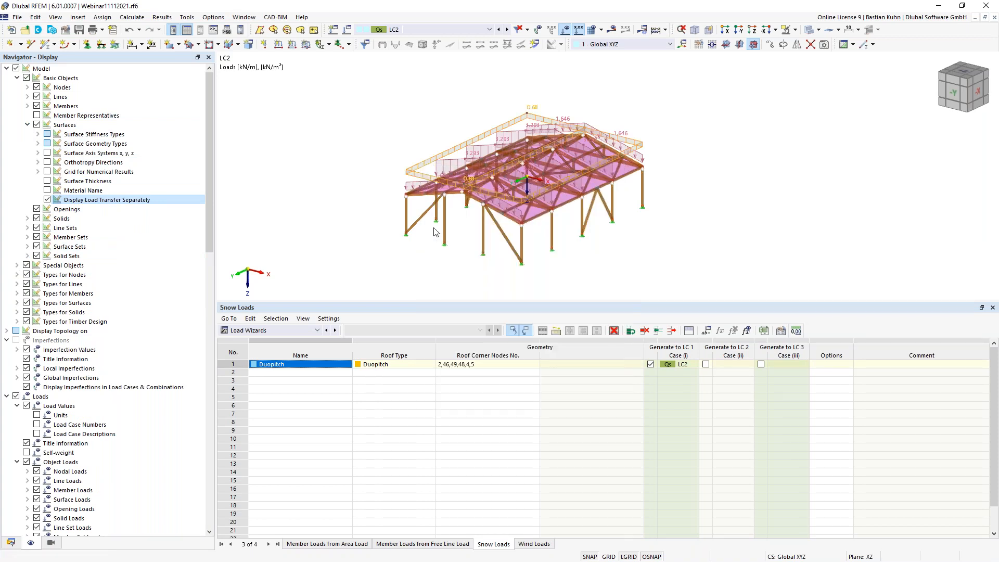
scroll(632, 243, "up", 1)
middle_click_drag(628, 243, 636, 277)
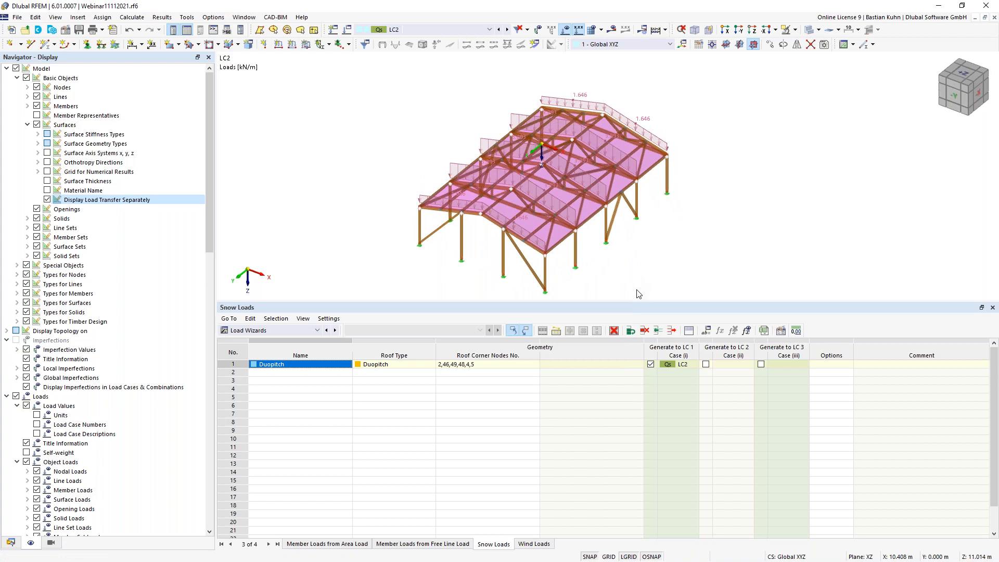
- Create a new wind load entry in the load wizards and change its type to a duopitch roof
left_click_drag(641, 300, 640, 356)
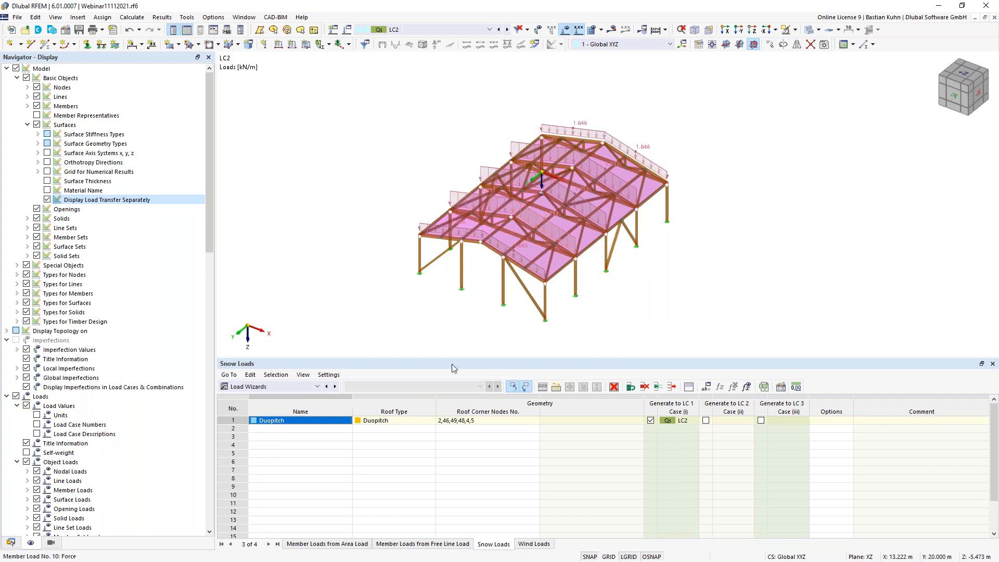
left_click(533, 544)
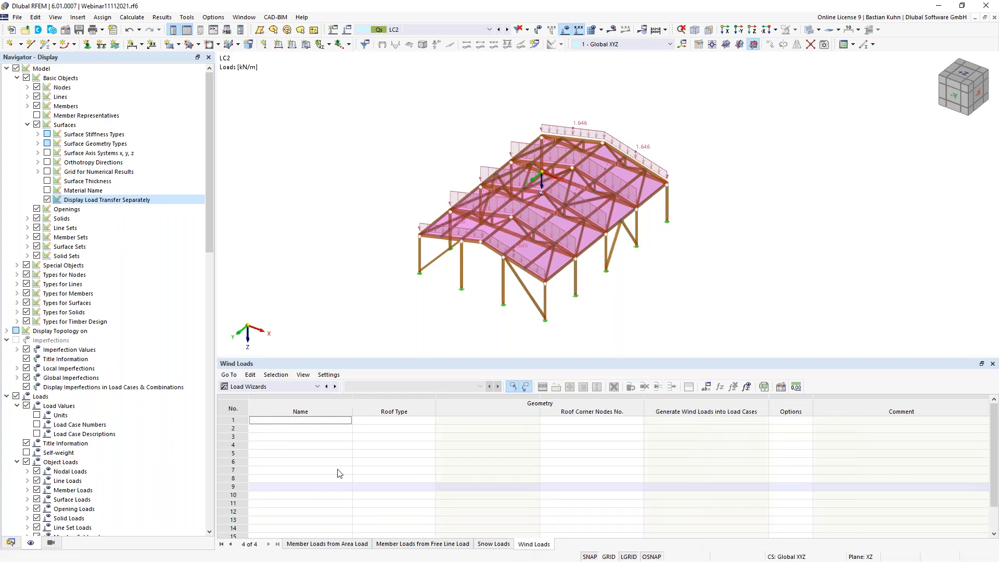
left_click(309, 420)
double_click(310, 421)
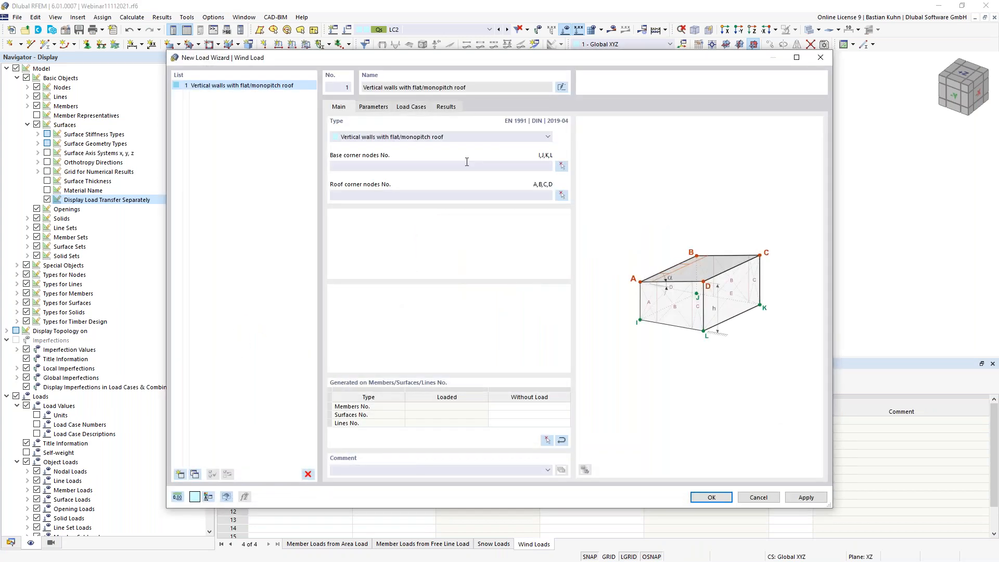
left_click(465, 140)
left_click(460, 160)
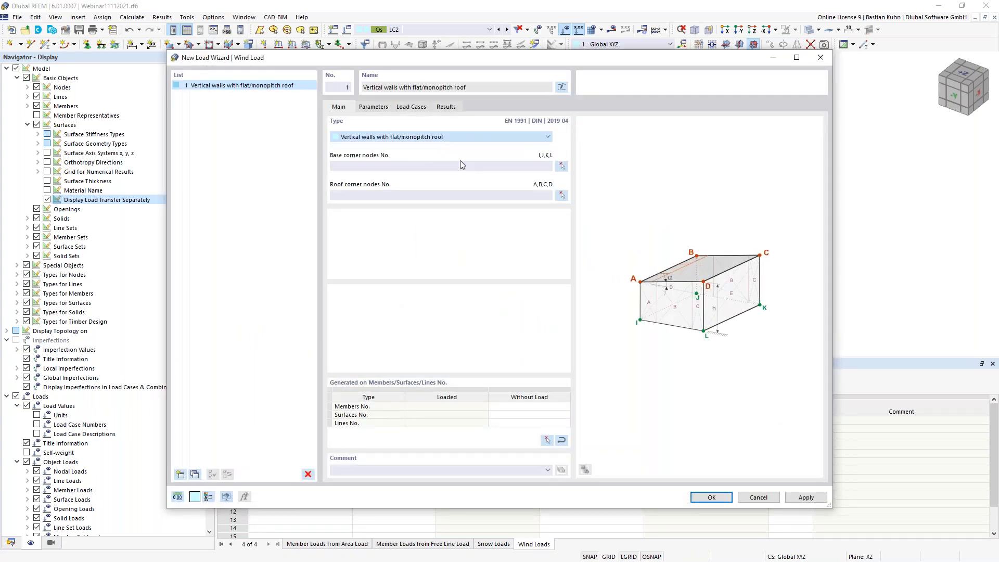
- Define the duopitch roof for the wind load by picking its six roof corner nodes 2, 46, 49, 48, 4 and 5
left_click(562, 167)
left_click(541, 136)
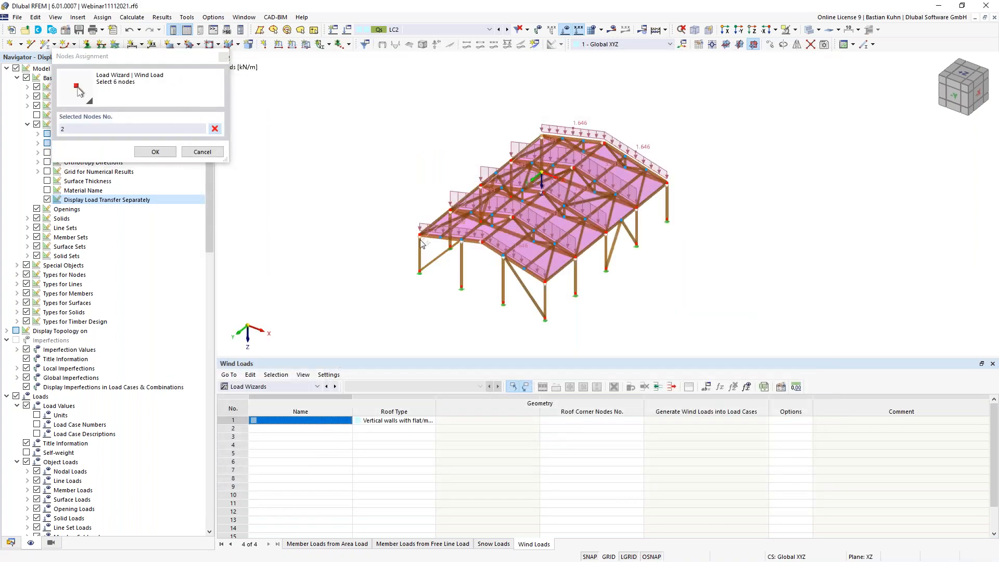
left_click(420, 234)
left_click(481, 242)
left_click(544, 283)
left_click(668, 185)
left_click(606, 145)
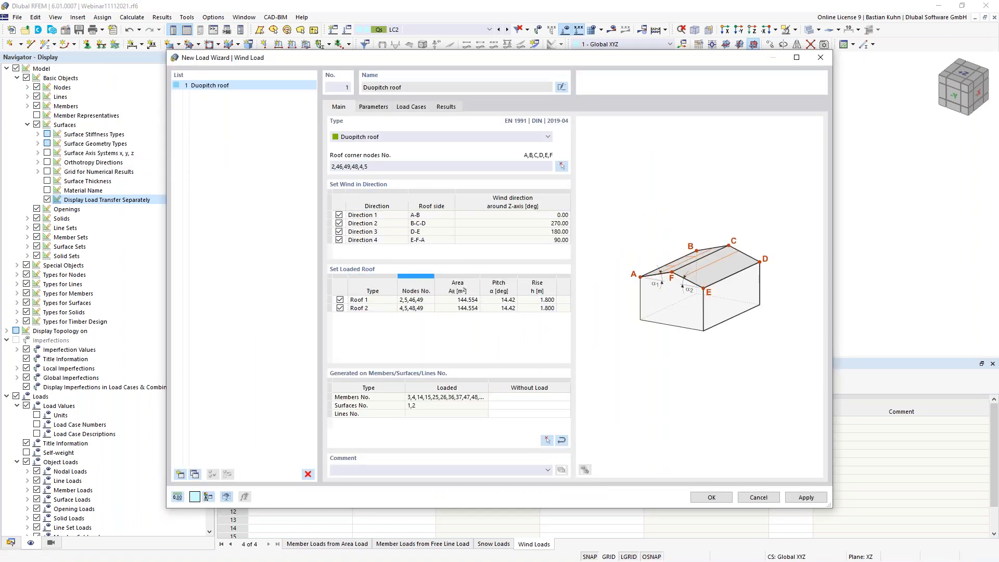
- Deactivate wind directions 2 and 3 and set the structure height to 5.8 m in the wind parameters
left_click(339, 222)
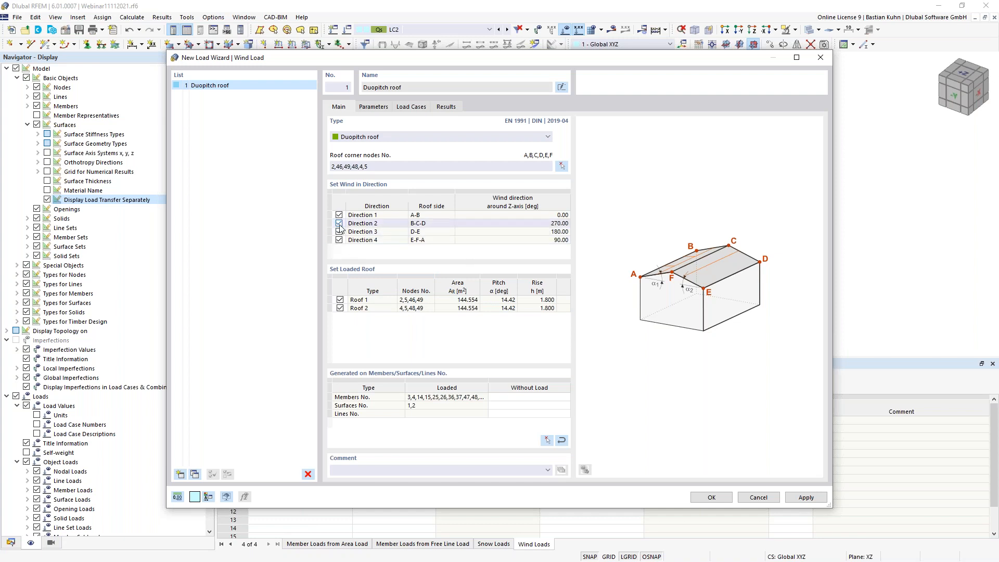
left_click(339, 232)
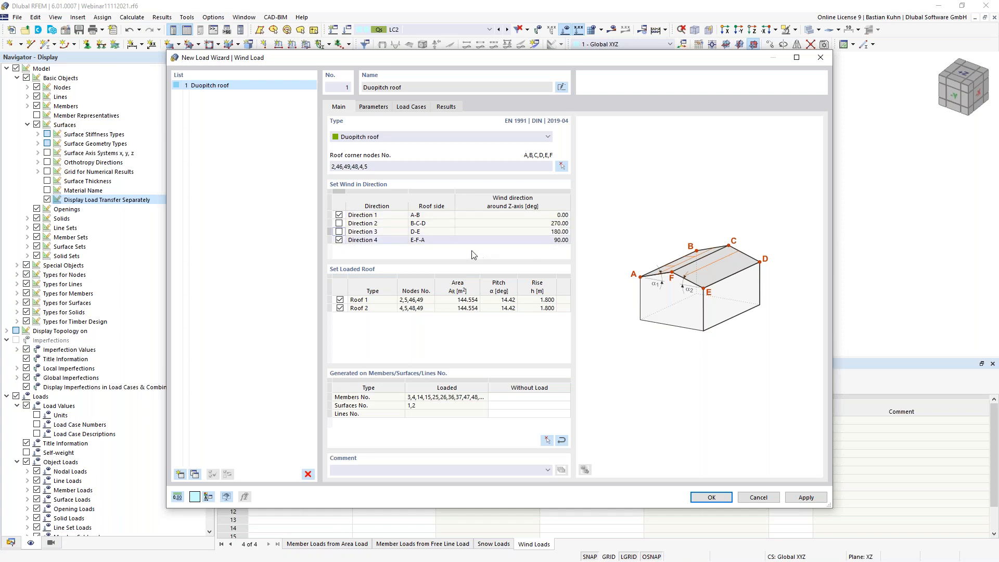
left_click(373, 107)
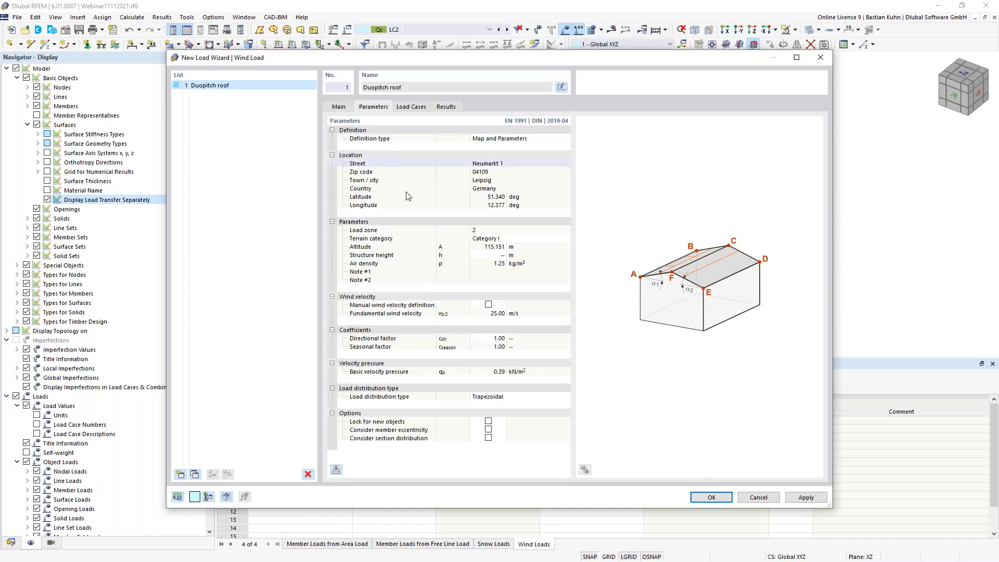
left_click(494, 255)
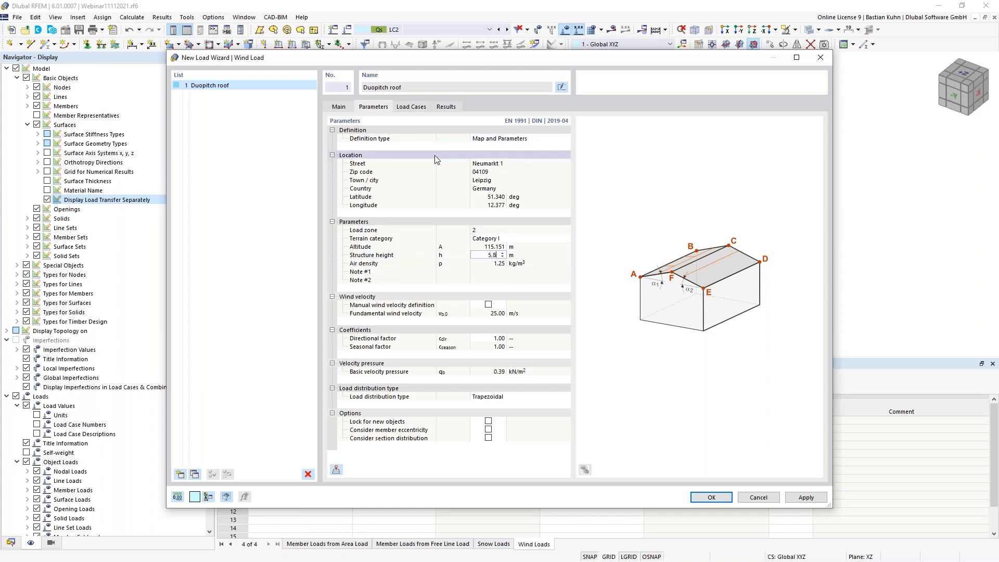
- Deactivate all generated wind cases except Case w- for wind directions 1 and 4
left_click(409, 107)
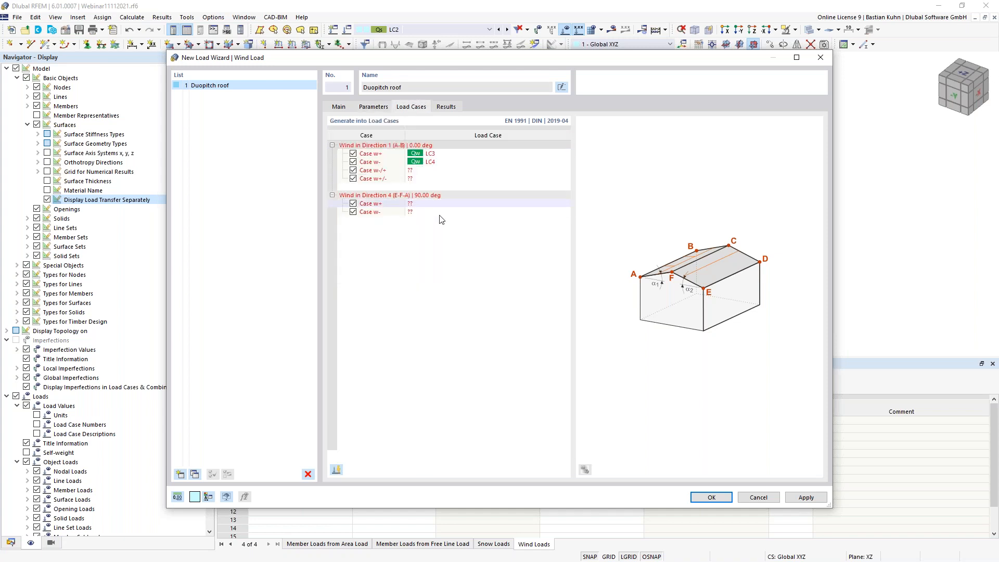
left_click(353, 153)
left_click(354, 170)
left_click(354, 178)
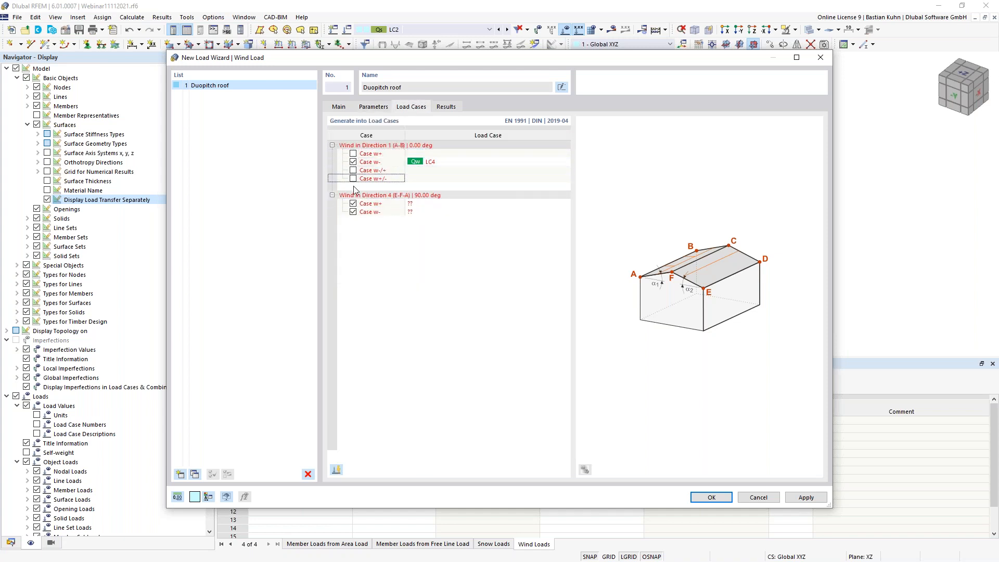
left_click(353, 203)
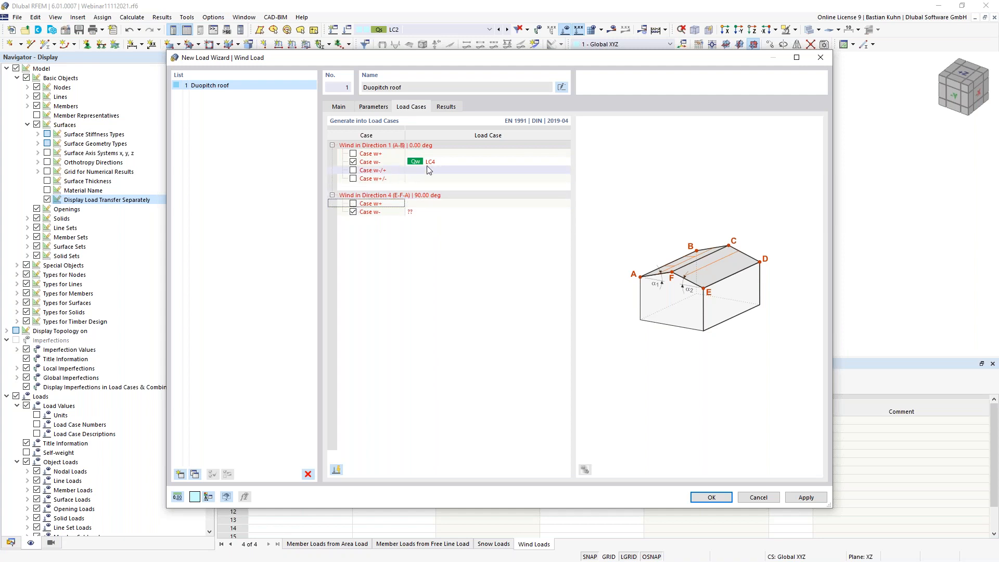
- Assign LC3 to Case w- of direction 1 and LC4 to Case w- of direction 4, and generate the wind load
left_click(456, 161)
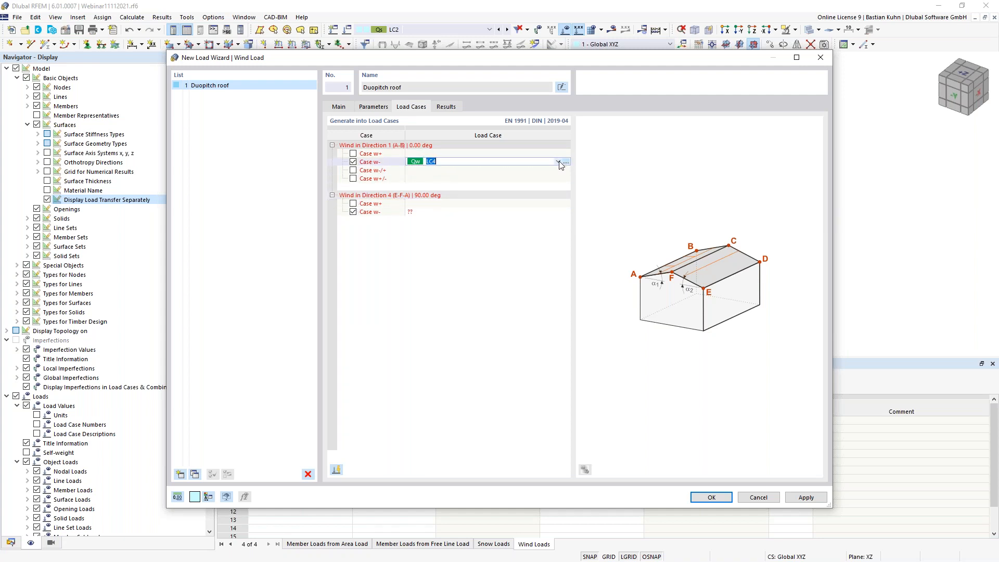
left_click(558, 162)
left_click(545, 171)
left_click(446, 212)
left_click(558, 211)
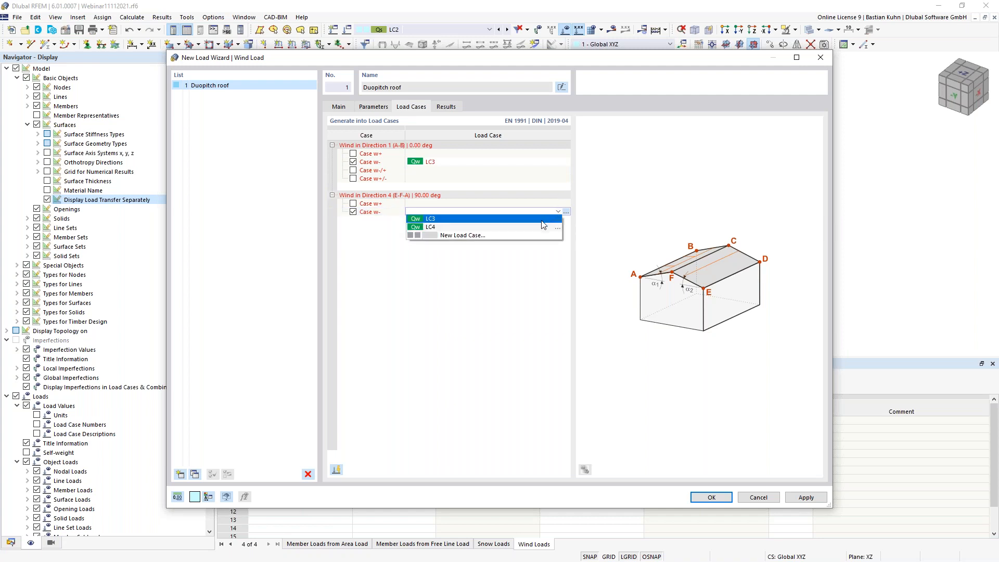
left_click(543, 227)
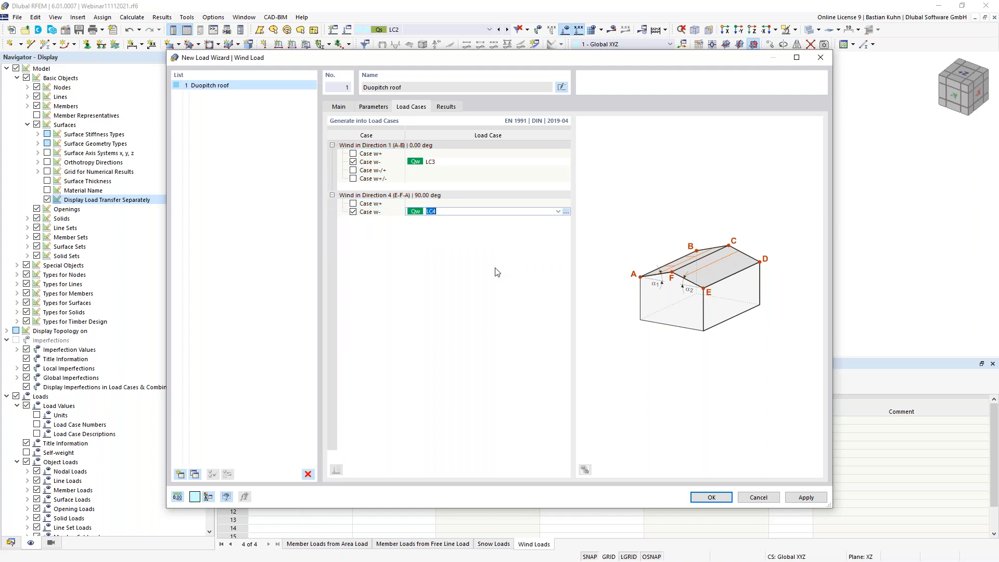
left_click(701, 498)
left_click(701, 498)
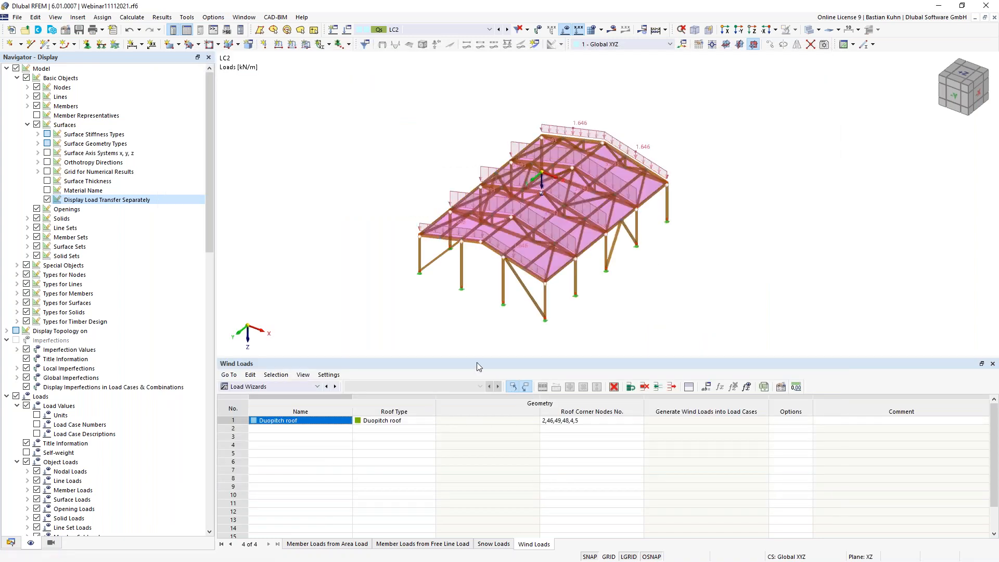
- Review the generated wind loads on the roof in LC3 and switch to LC4
left_click(507, 30)
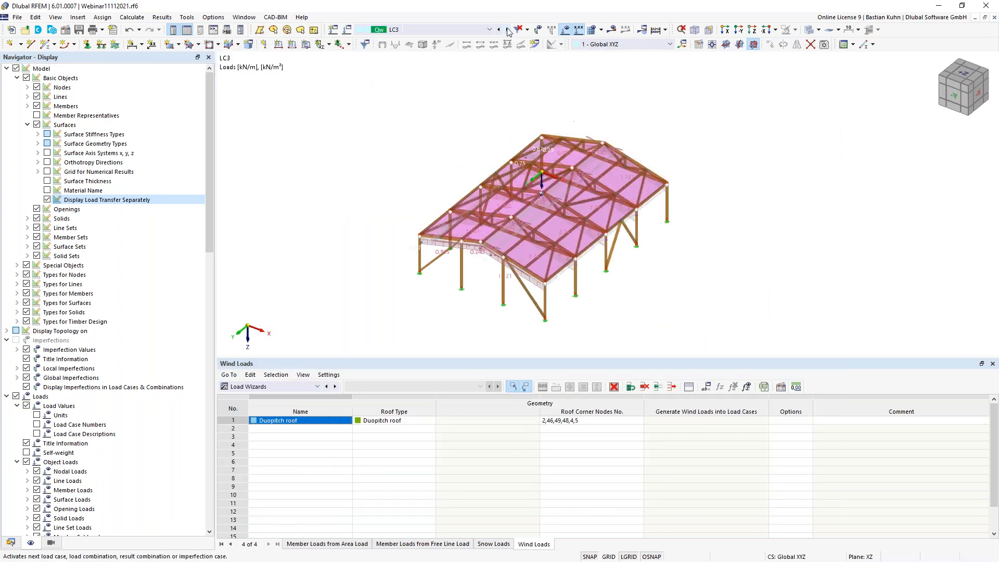
middle_click_drag(387, 207, 359, 229)
middle_click_drag(359, 229, 334, 188, "ctrl")
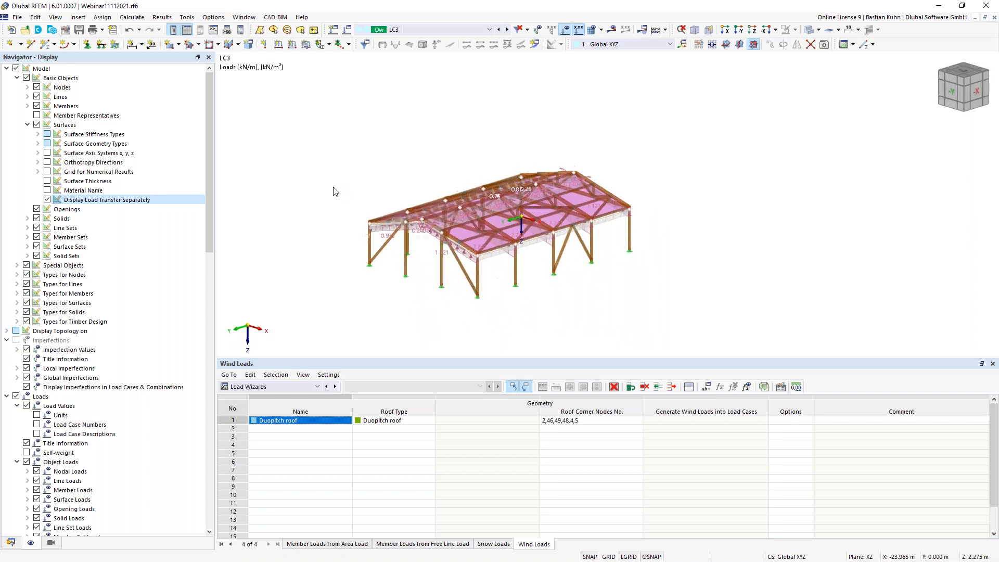
scroll(424, 156, "up", 1)
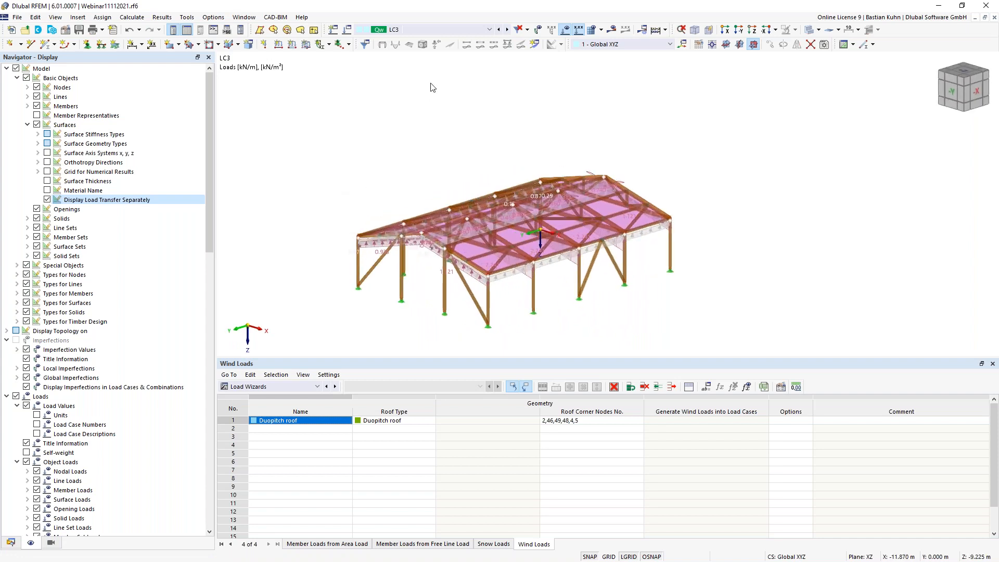
left_click(507, 29)
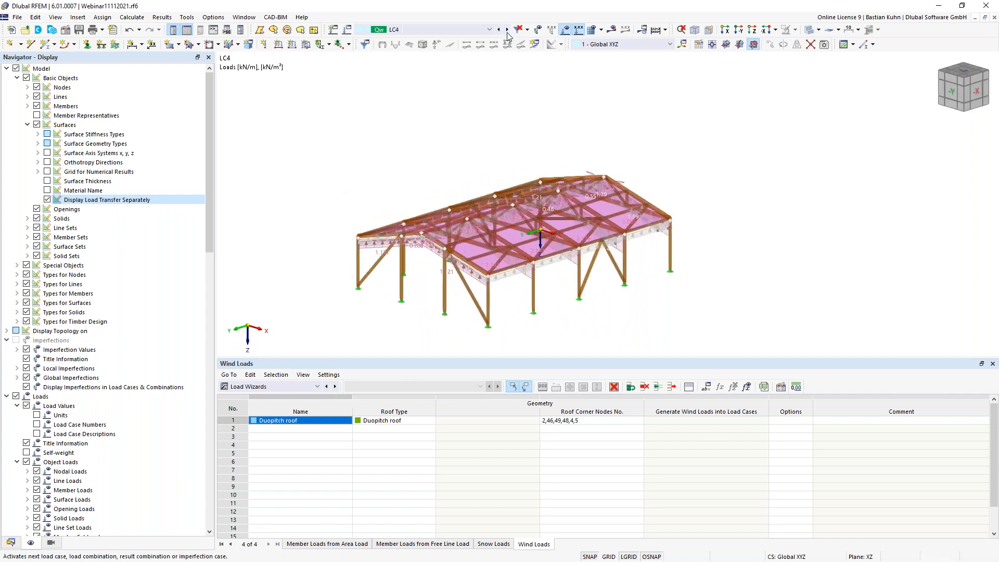
- Hide the generated area wind load in LC4 so only the transferred member loads are displayed
right_click(375, 244)
left_click(387, 307)
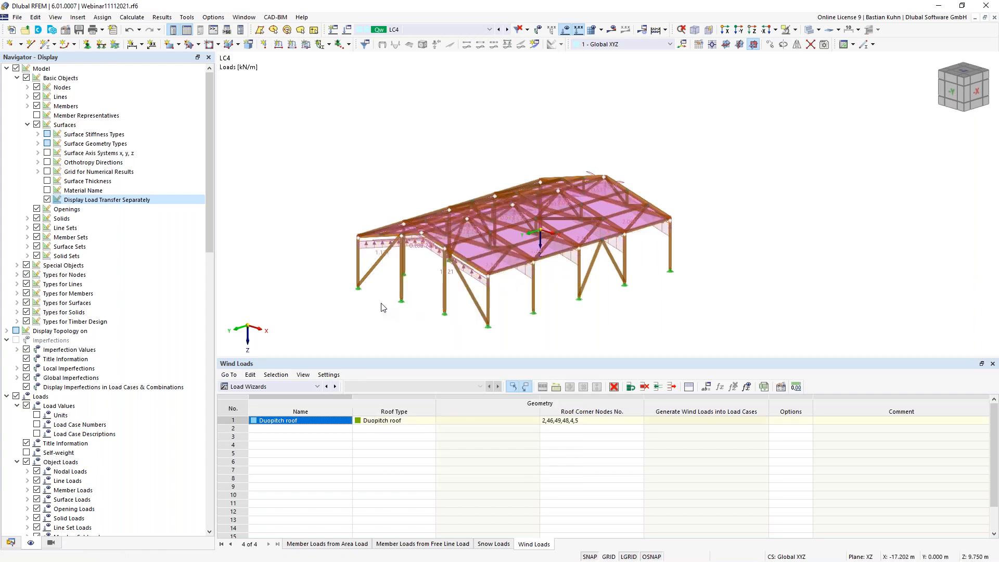
middle_click_drag(417, 290, 434, 266, "ctrl")
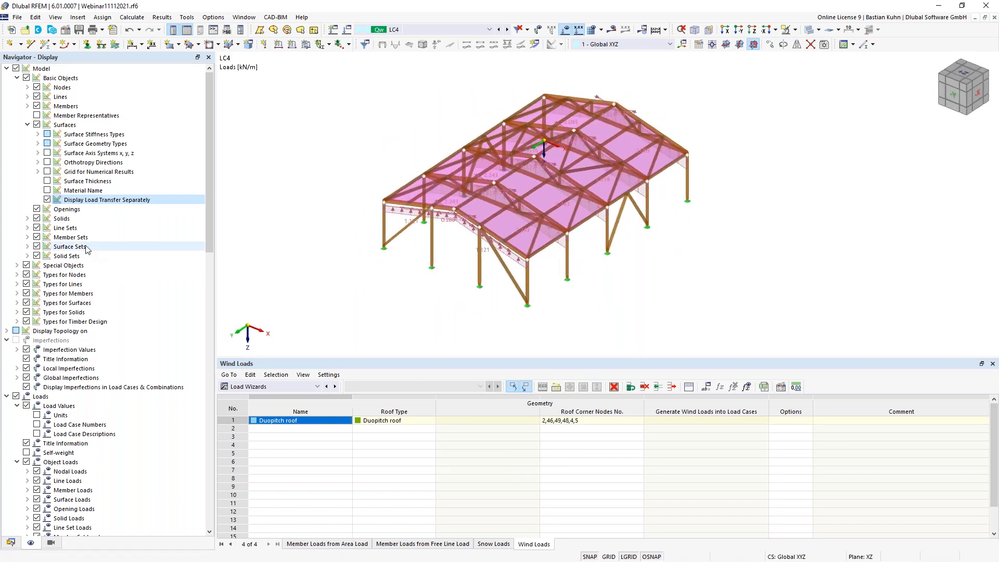
- Turn off the separate display of load transfer for surfaces and save the model
left_click(46, 200)
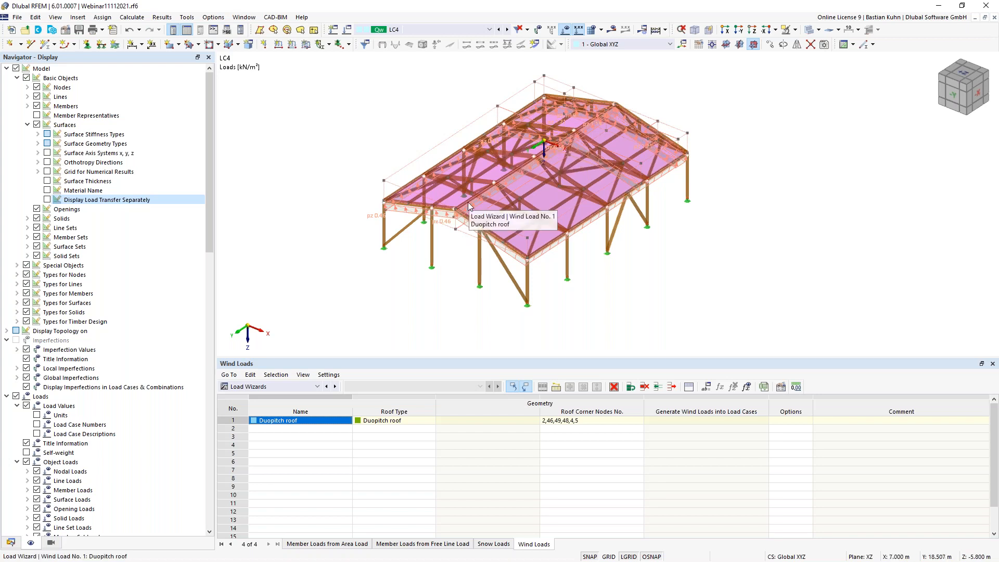
left_click(78, 31)
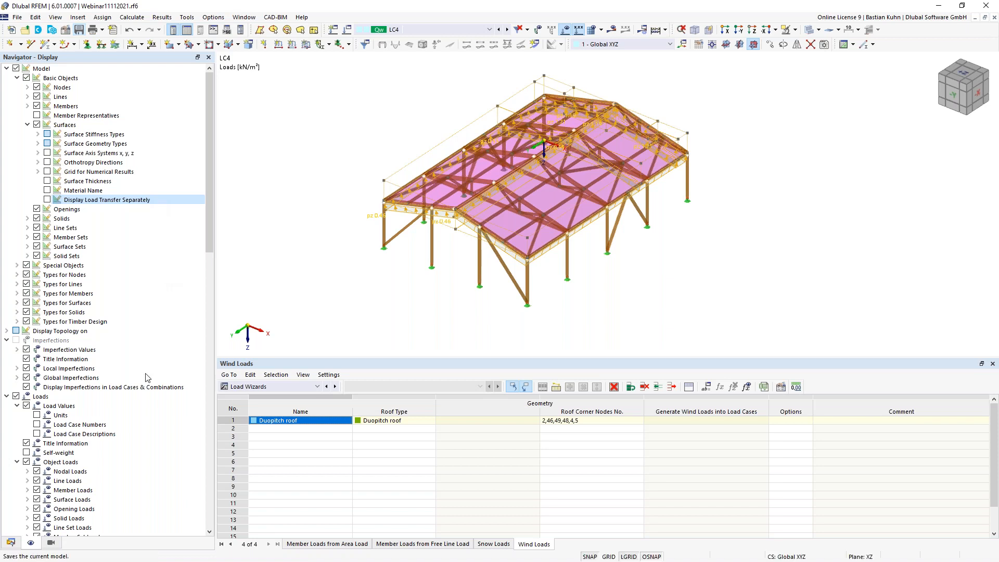
- Open the load cases and combinations and add a design situation of type ULS (STR/GEO) - Accidental - psi-1,1
left_click(18, 543)
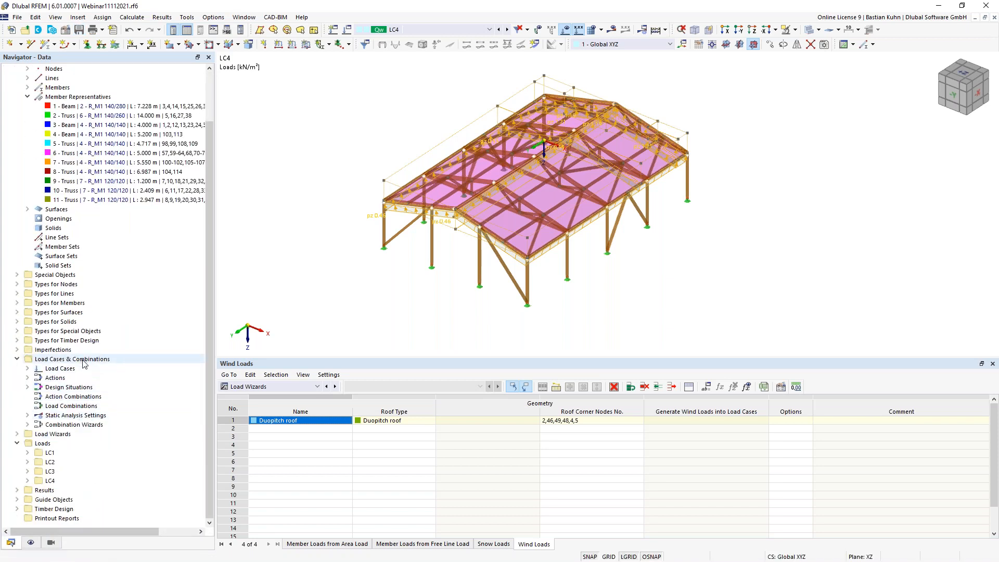
right_click(83, 362)
left_click(118, 366)
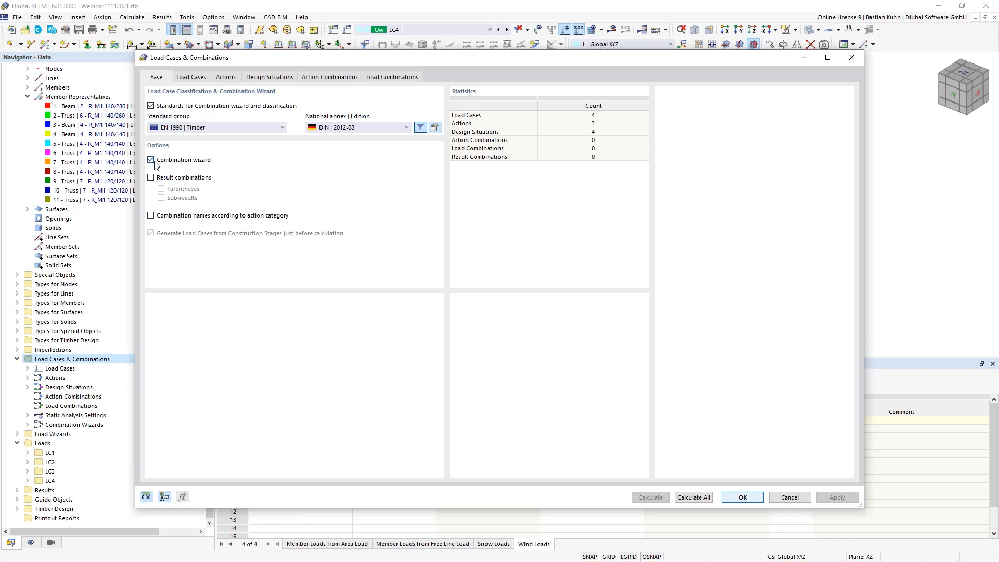
left_click(192, 78)
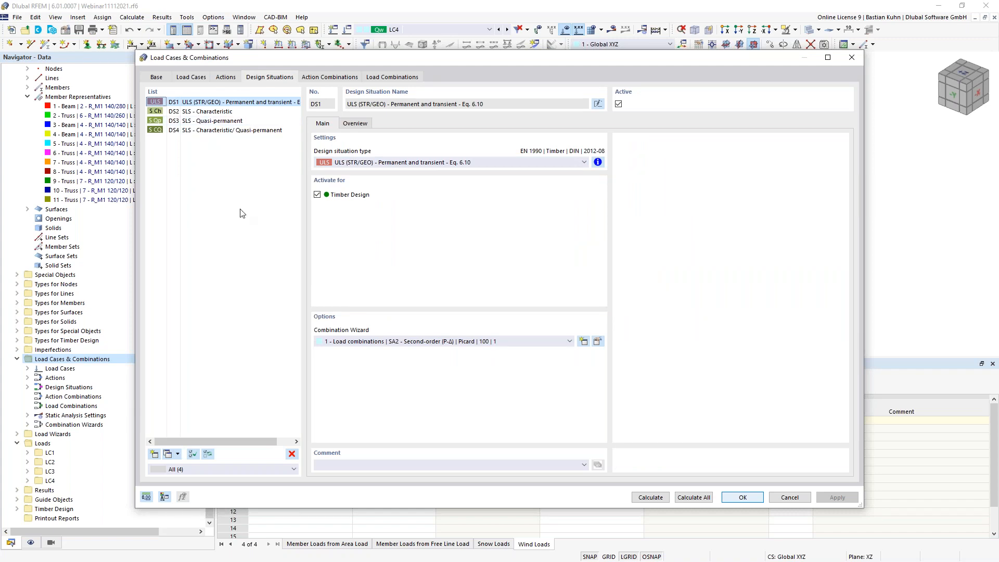
left_click(154, 456)
left_click(456, 162)
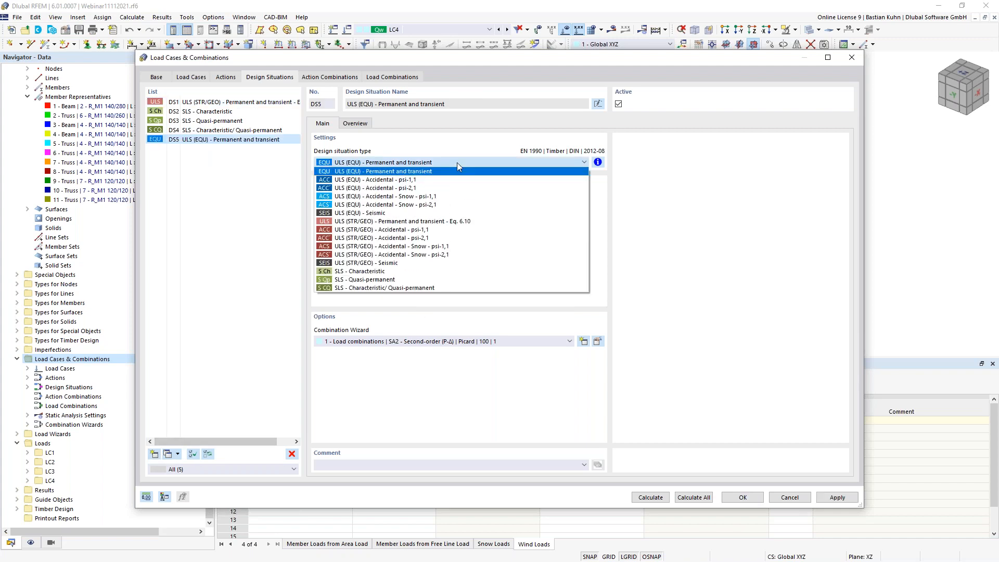
left_click(464, 230)
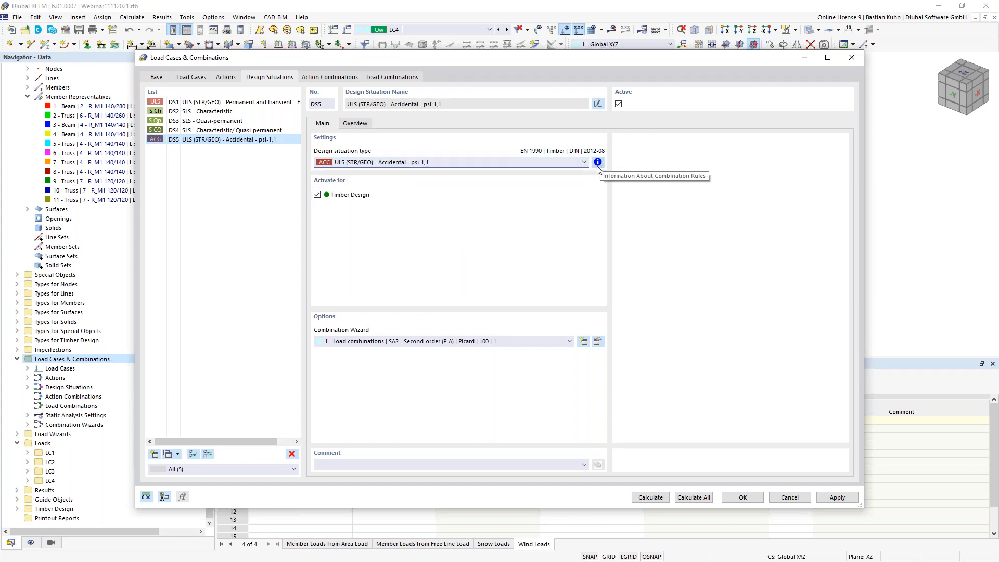
- Examine the combination rule information for the SLS - Quasi-permanent design situation
left_click(204, 121)
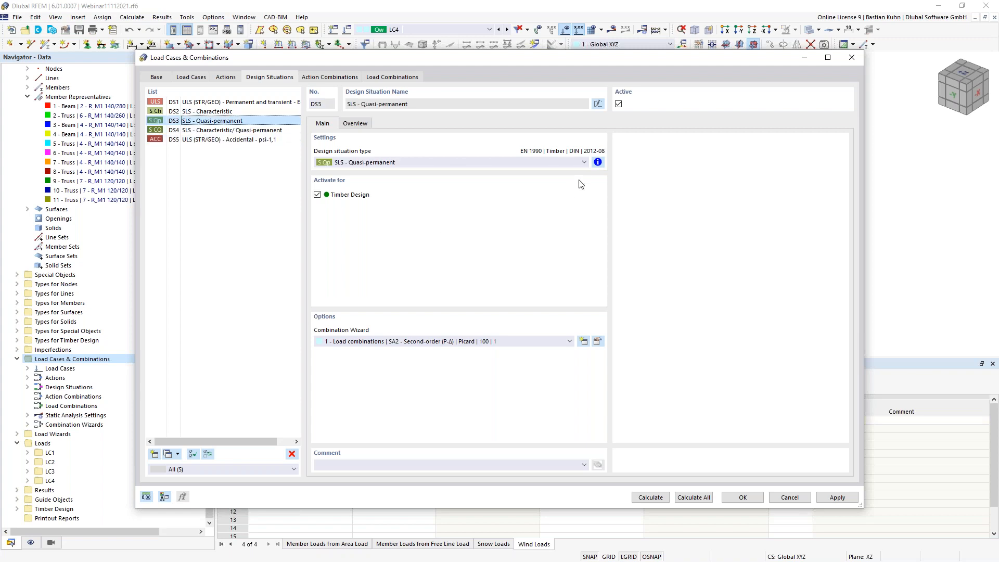
left_click(598, 161)
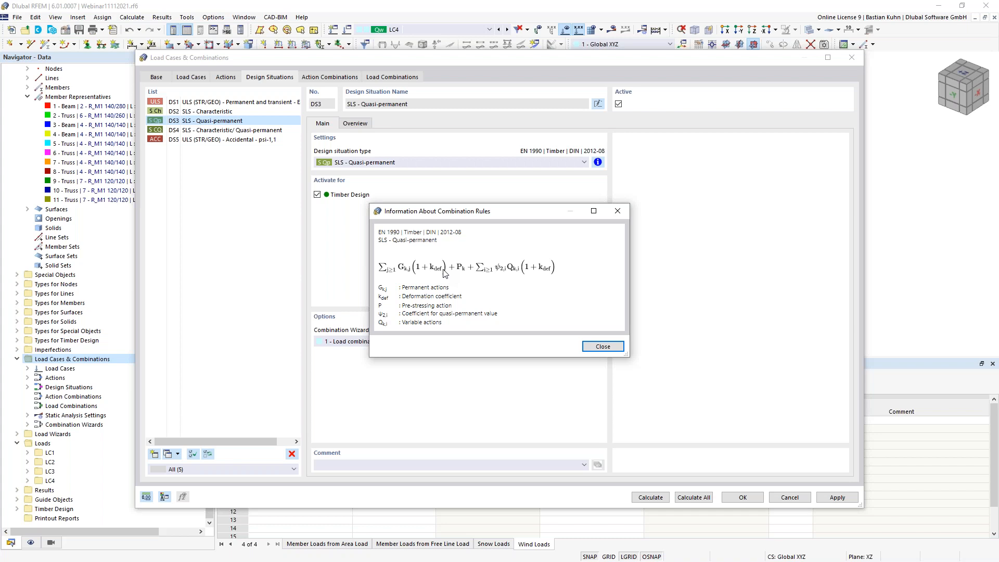
left_click(599, 347)
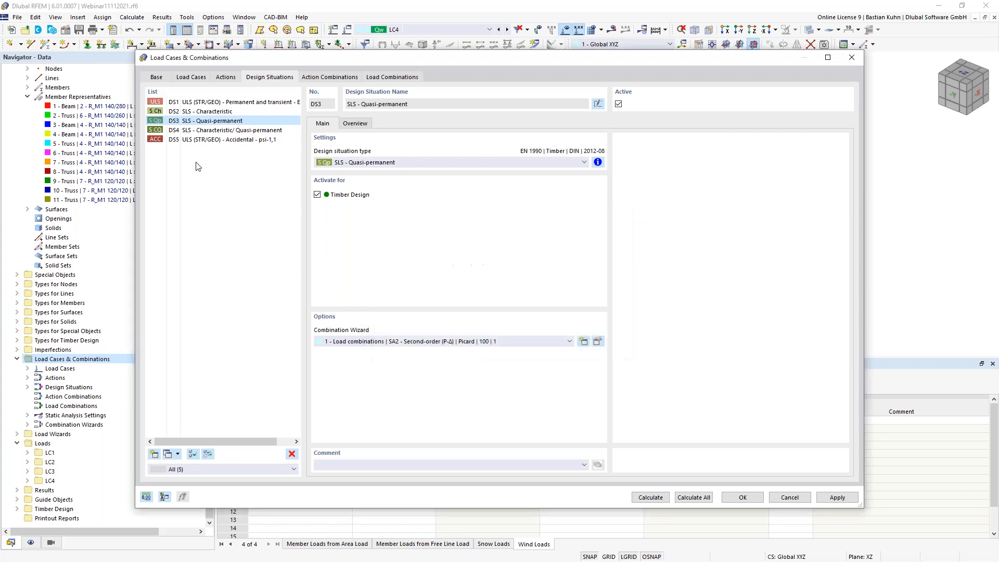
- Assign combination wizard 2 (SA1 - Geometrically linear) to all design situations DS1 to DS5 and confirm the settings
left_click(202, 104)
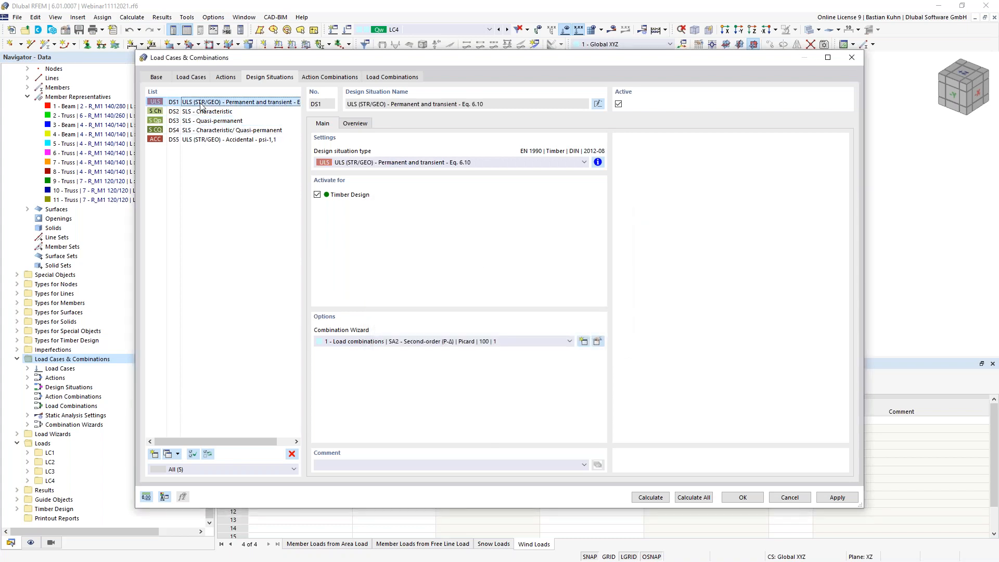
left_click(207, 141, "shift")
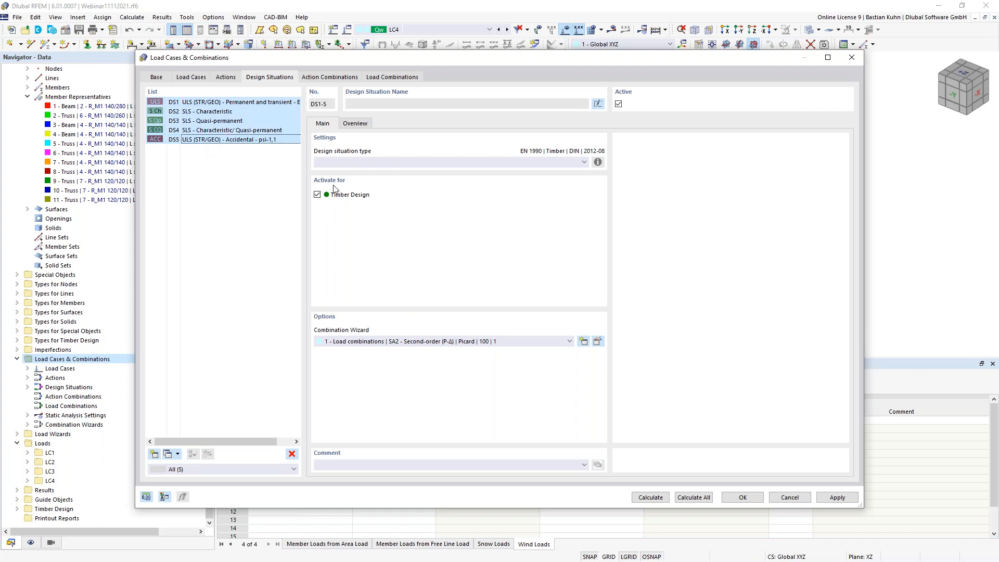
left_click(473, 343)
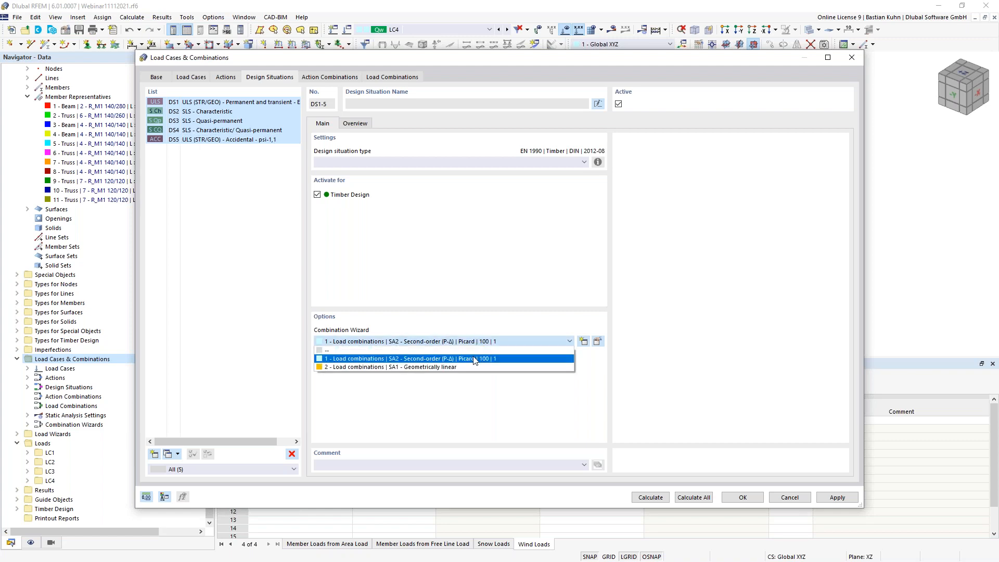
left_click(473, 368)
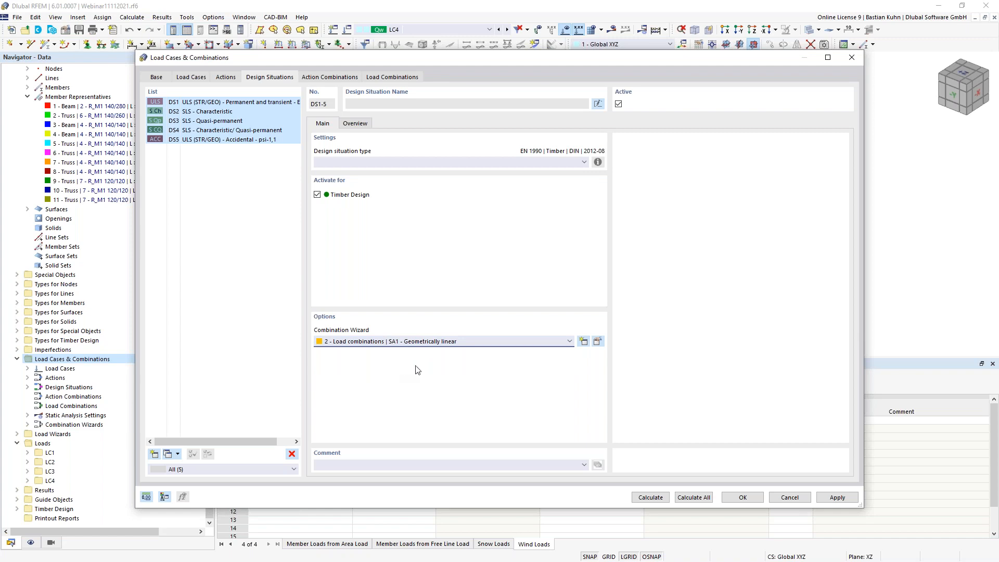
left_click(738, 498)
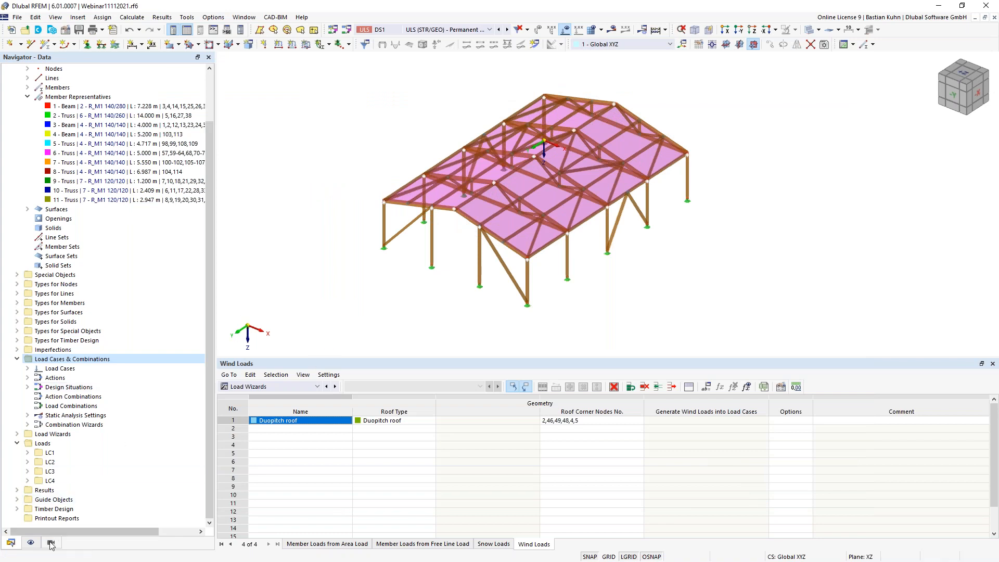
- Turn on the display of member representatives in the model view
left_click(31, 542)
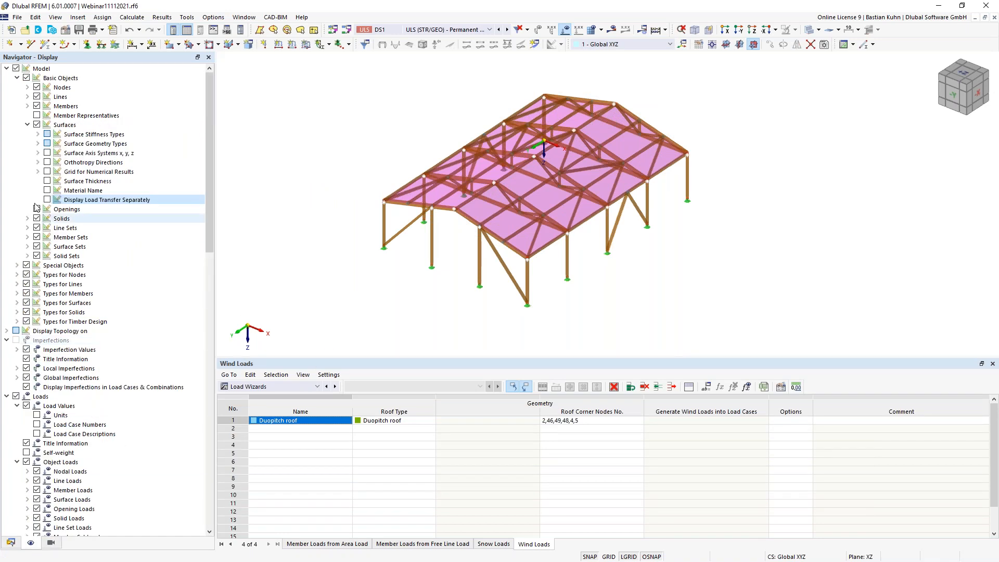
left_click(36, 115)
mouse_move(359, 260)
middle_mouse_down()
mouse_move(345, 270)
mouse_move(349, 251)
middle_mouse_up()
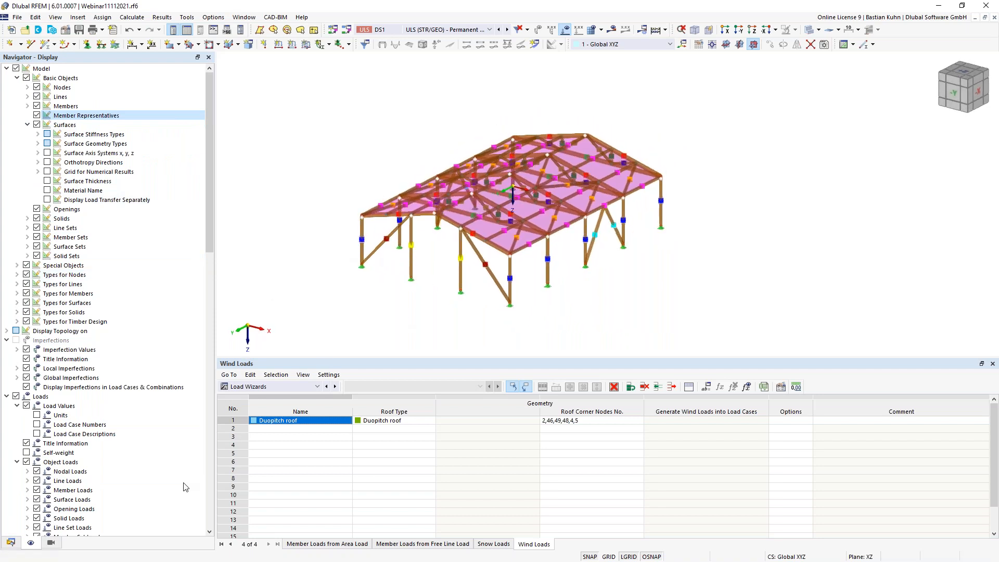
- Edit member representative 1 (Beam, R_M1 140/280), create a new effective lengths definition for it and review its determination type and nodal supports
left_click(10, 543)
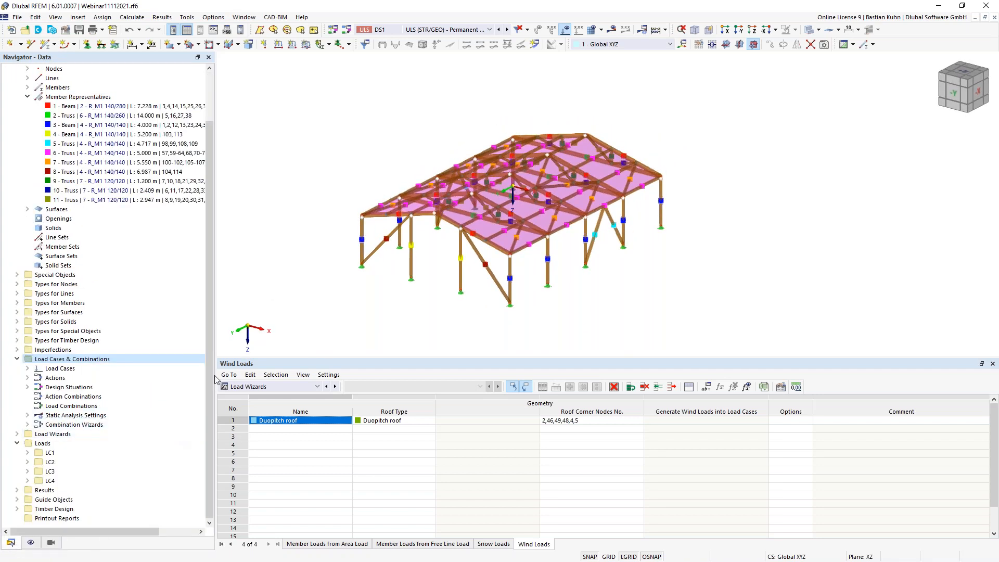
right_click(132, 109)
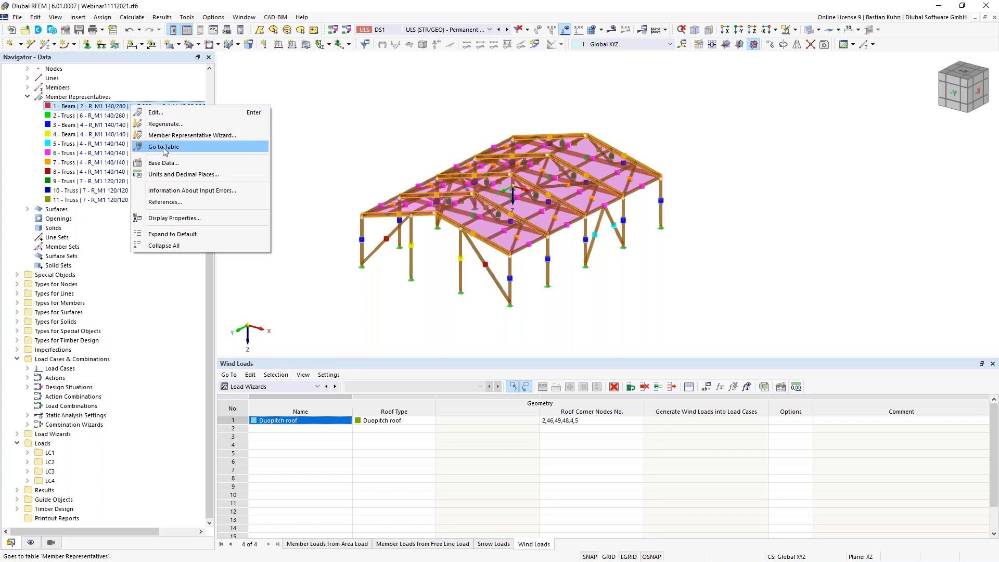
left_click(160, 115)
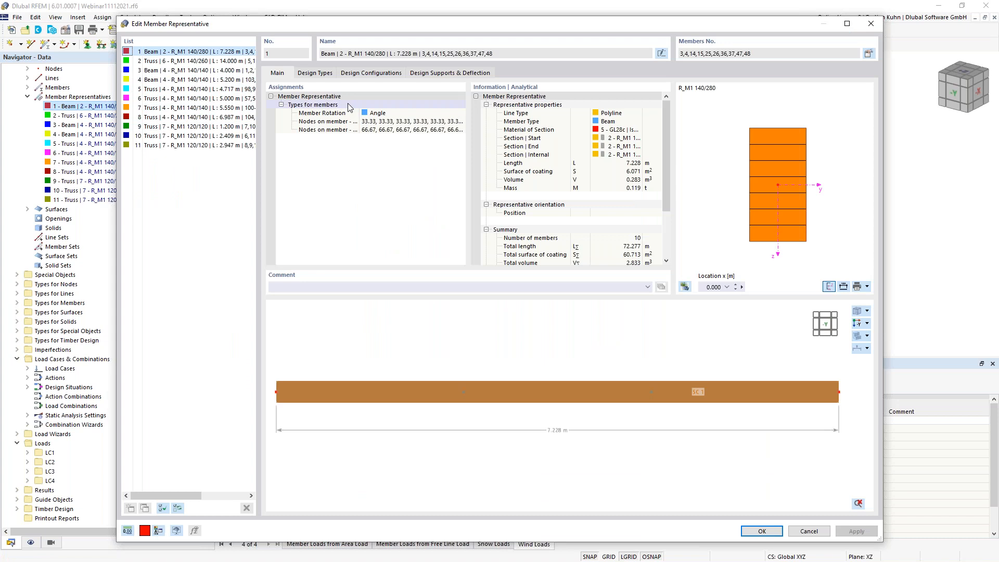
left_click(315, 73)
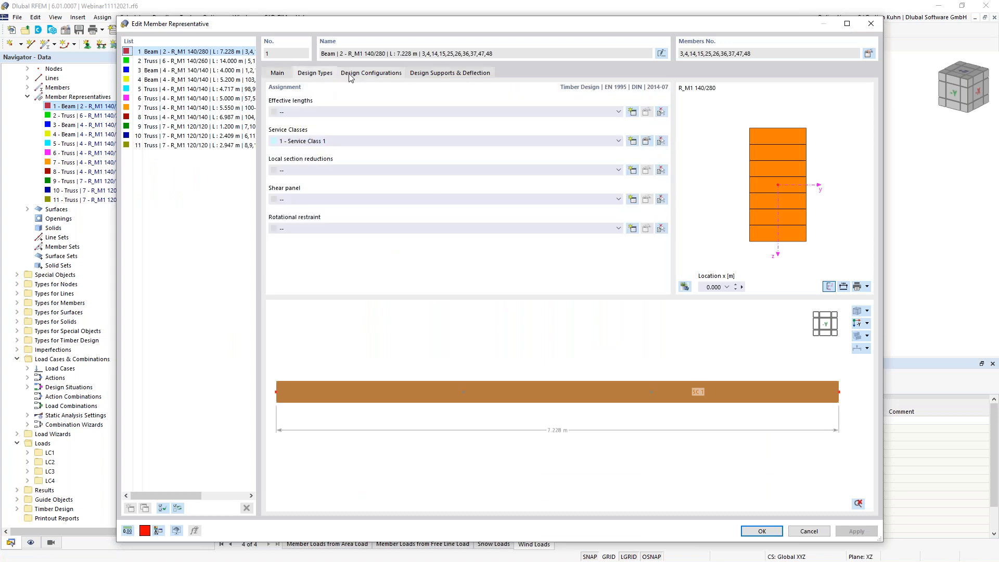
left_click(632, 113)
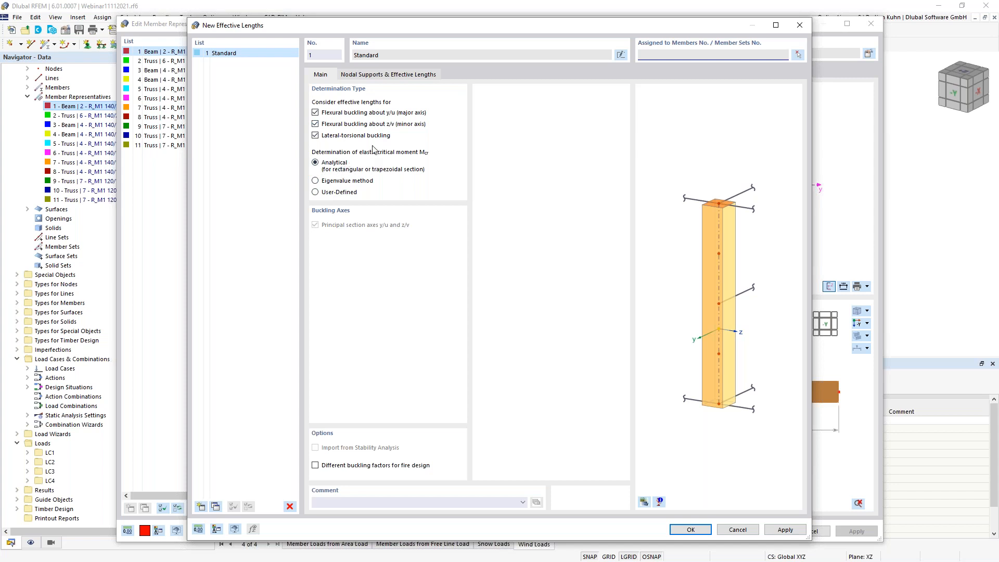
left_click(379, 76)
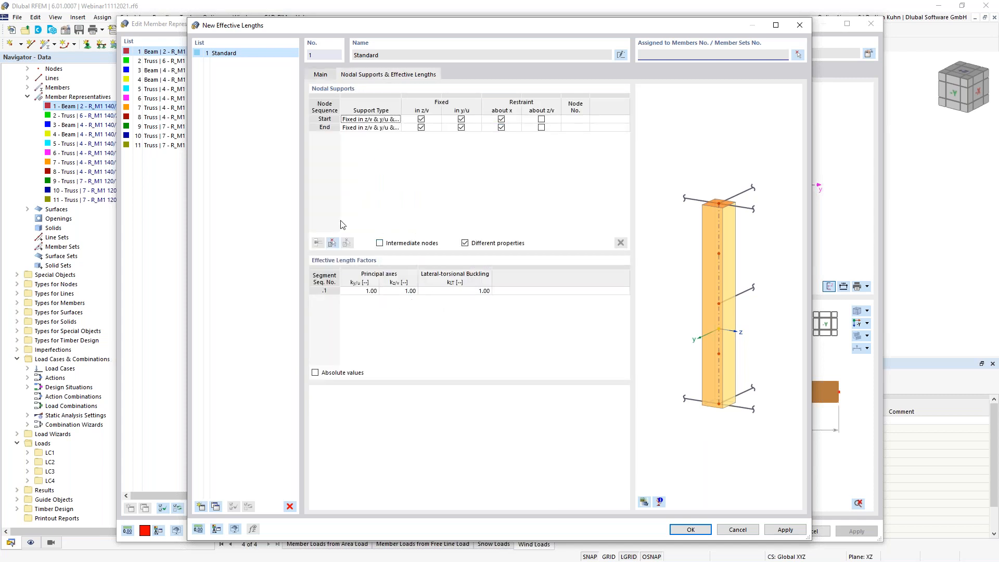
left_click(321, 75)
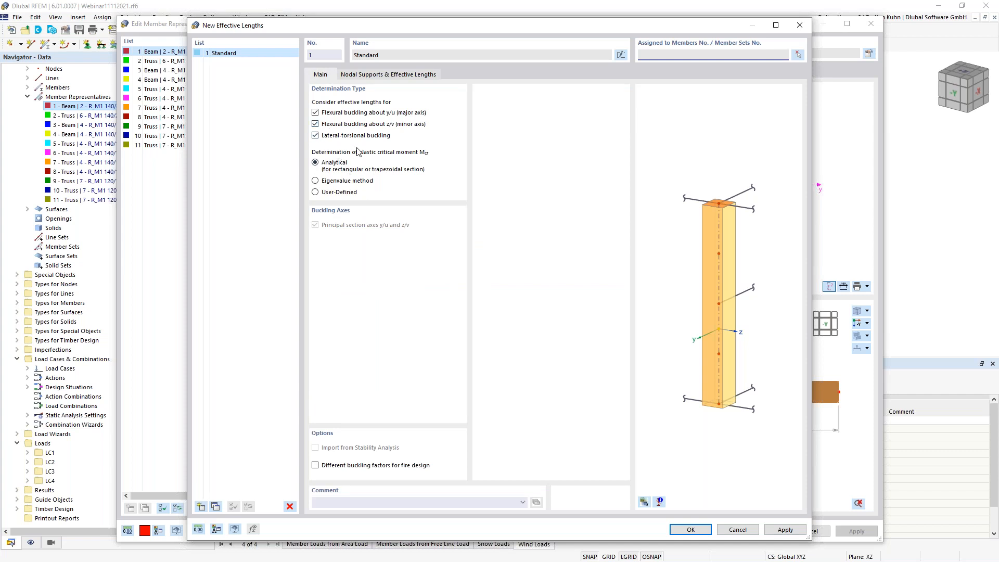
left_click(372, 76)
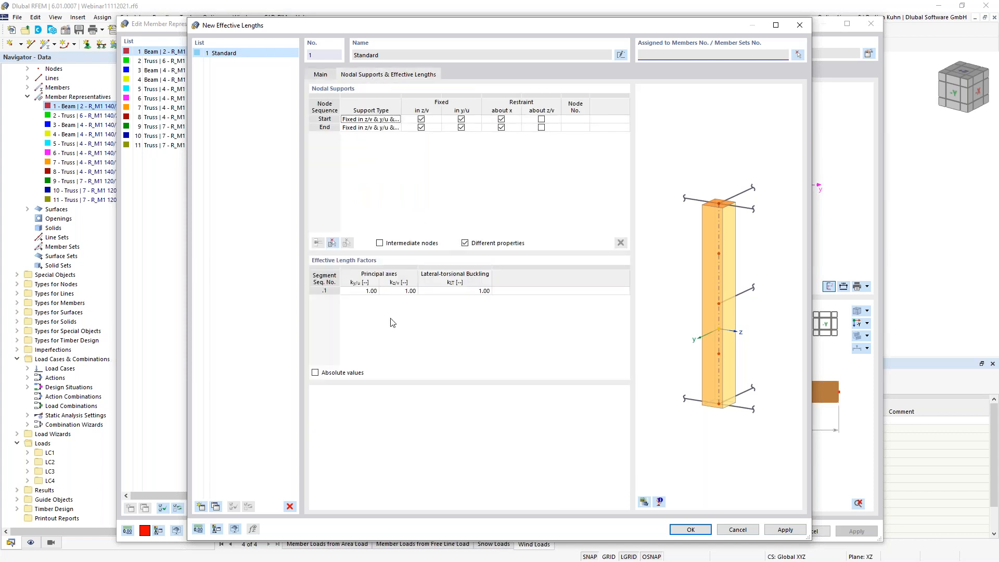
- Set absolute effective lengths of 7 m about y/u, 2.58 m about z/v and 2.58 m for lateral-torsional buckling, and confirm the definition
left_click(314, 373)
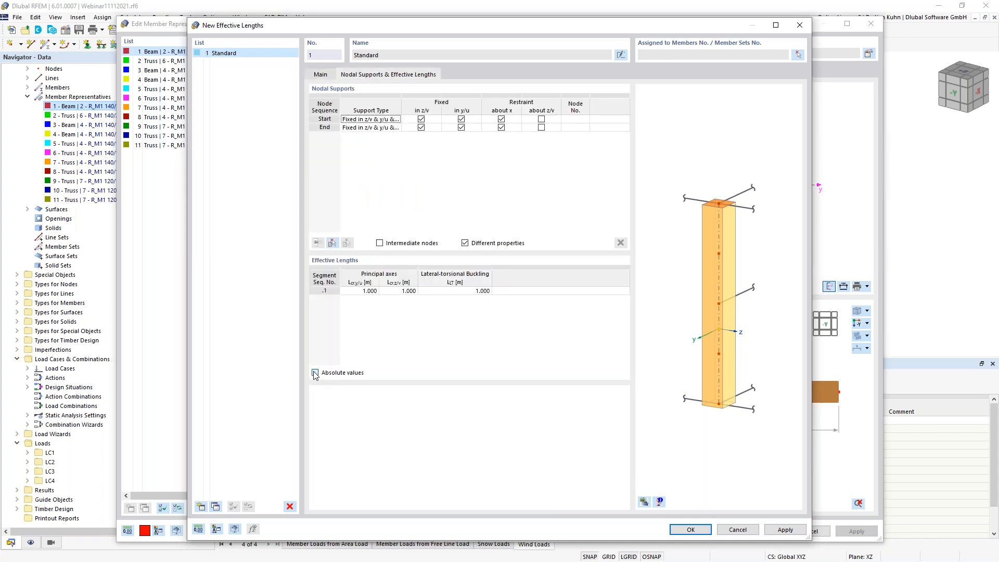
left_click(357, 292)
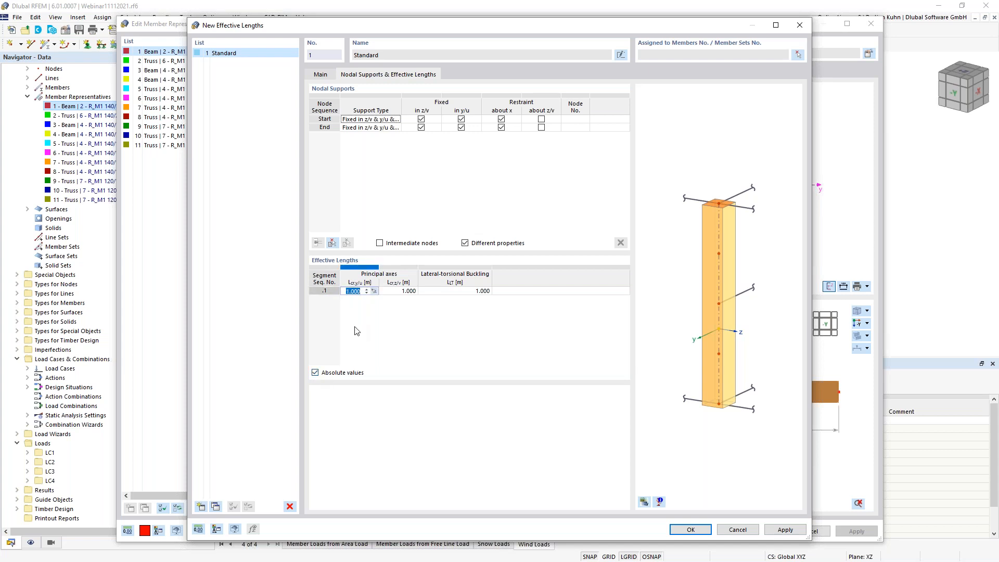
type("7")
key("Tab")
type("2,58")
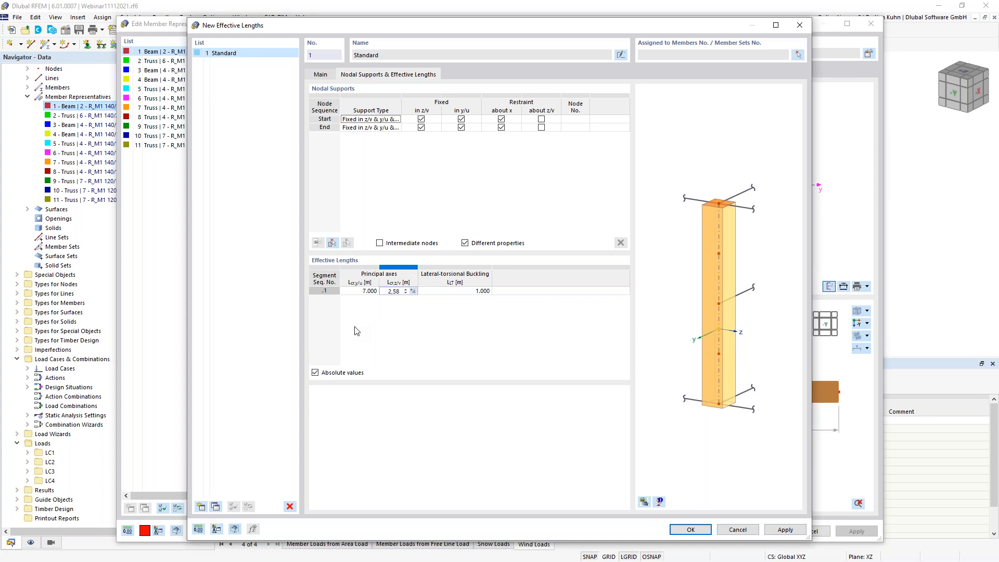
key("Tab")
type("2")
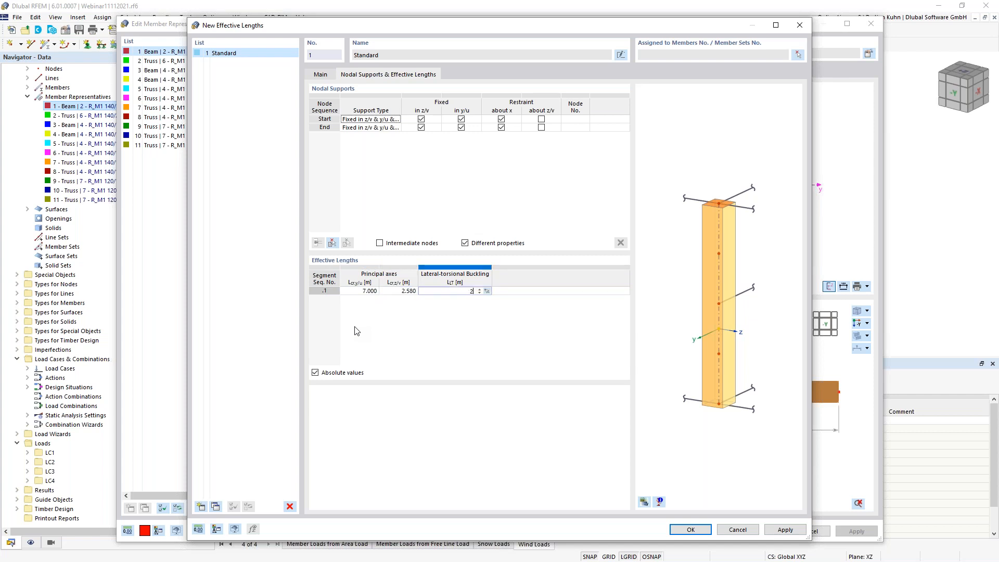
type(",58")
left_click(694, 529)
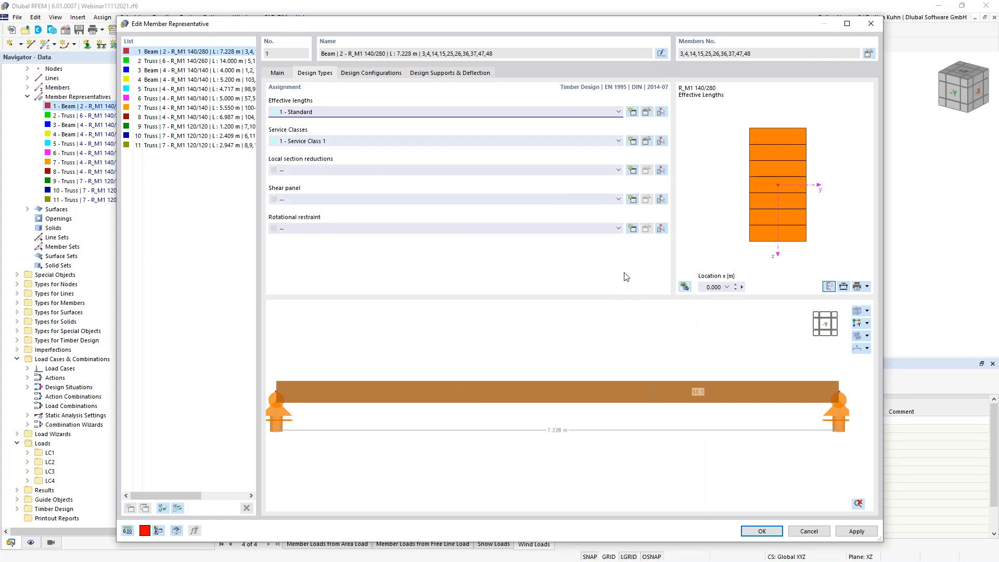
- Create a new local section reduction for the beam representative with the reduction type Inner Notch
left_click(632, 170)
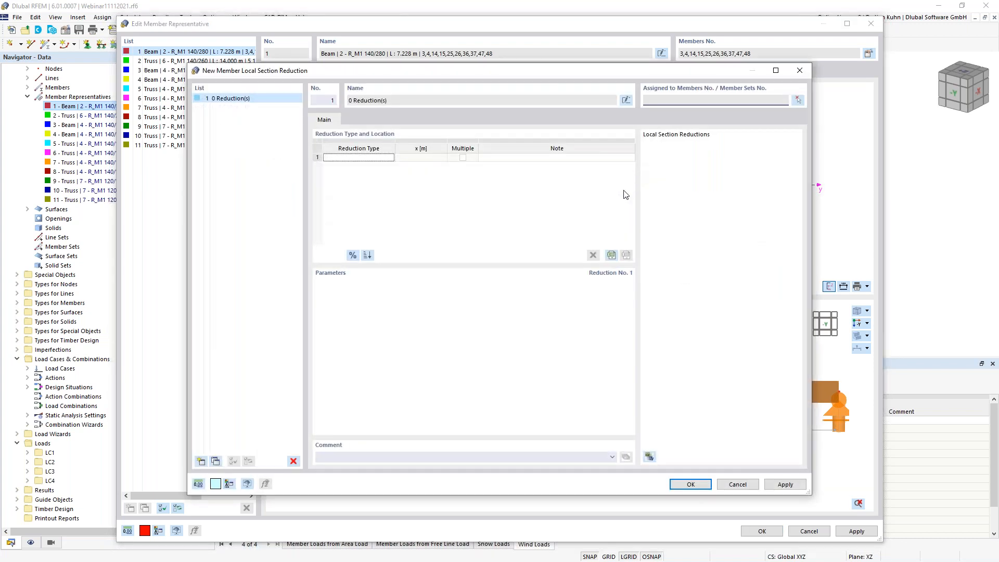
left_click(381, 158)
left_click(390, 158)
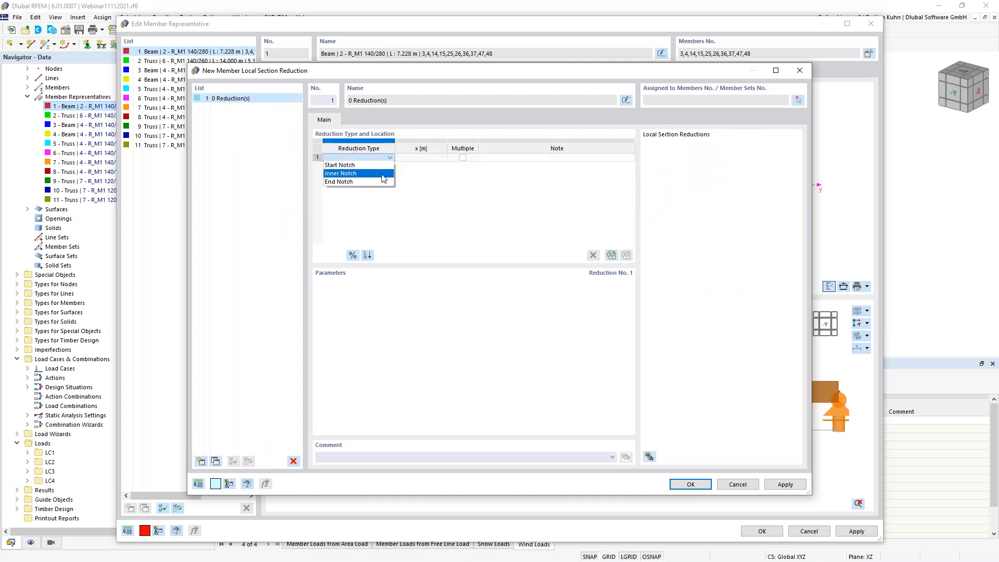
left_click(359, 173)
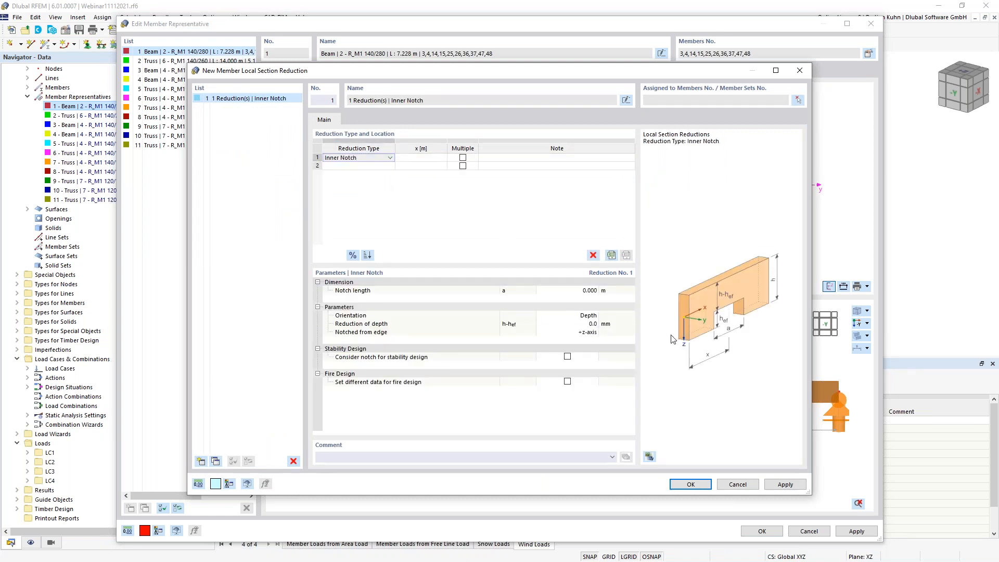
- Discard the new local section reduction and review the default ultimate configuration's main, stability and standard design parameters
left_click(730, 484)
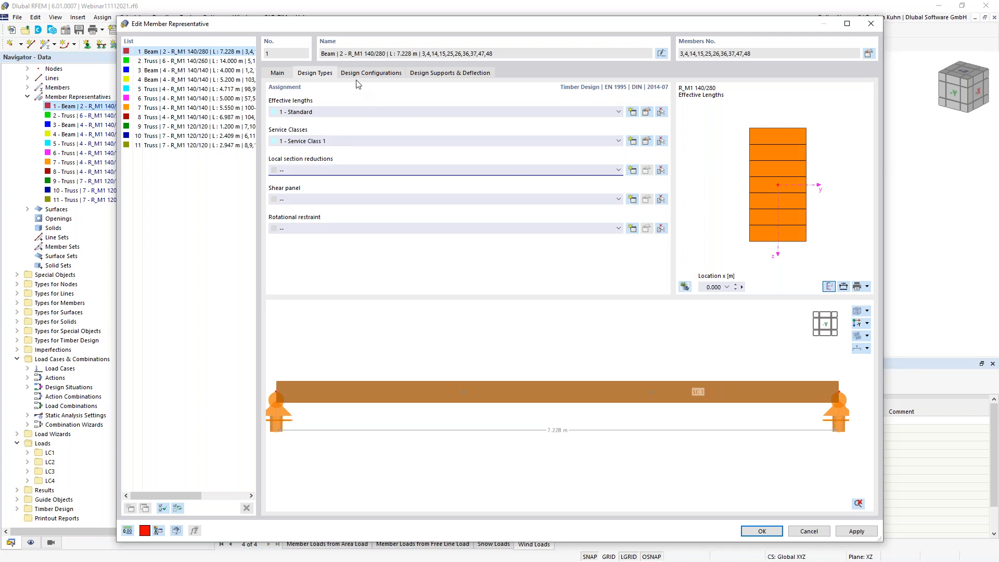
left_click(371, 74)
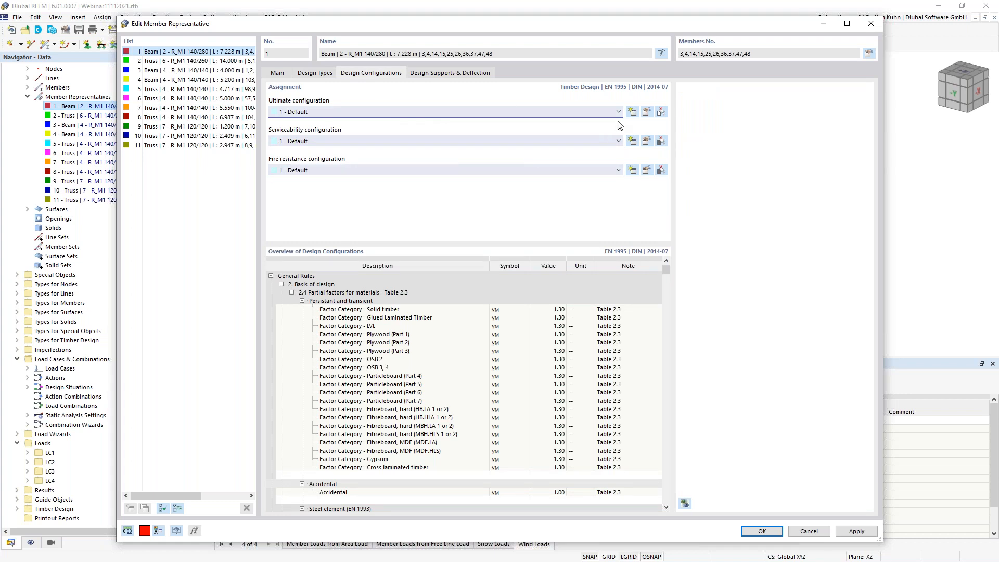
left_click(647, 112)
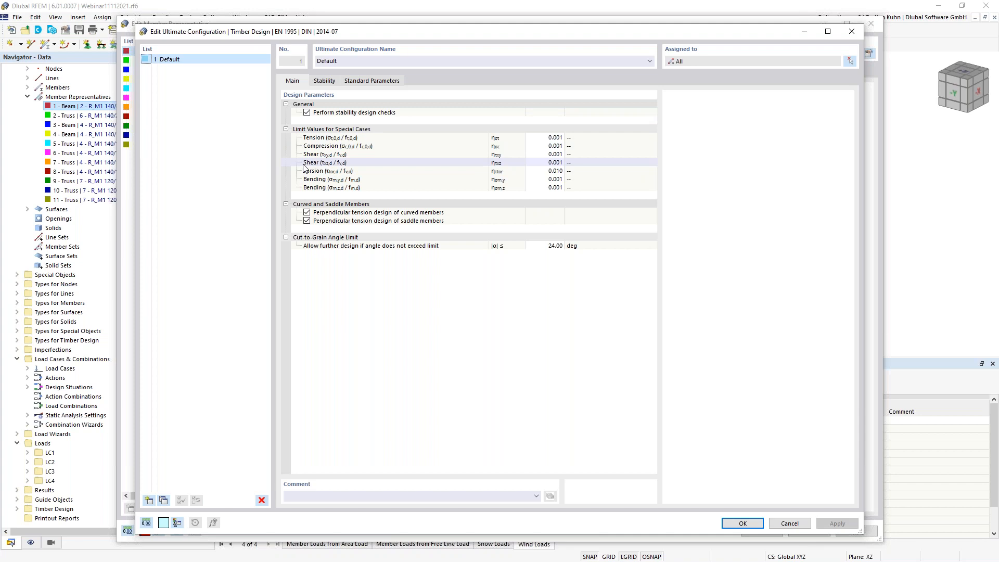
left_click(324, 81)
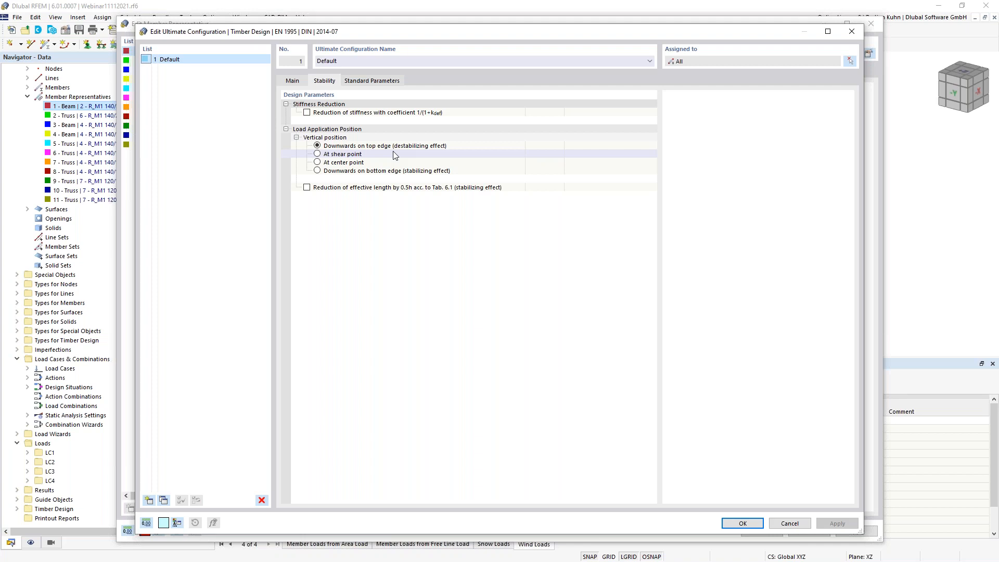
left_click(371, 81)
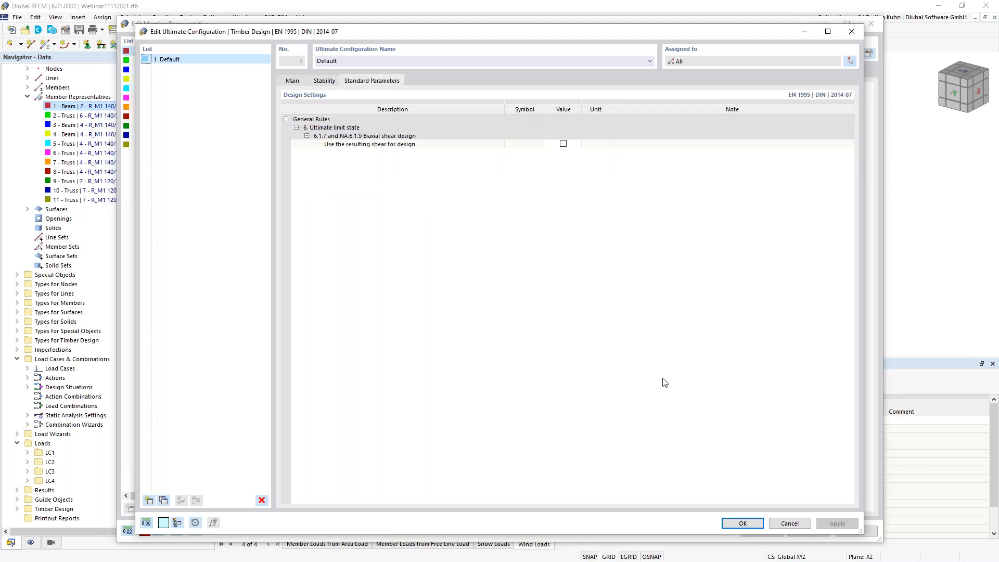
left_click(743, 523)
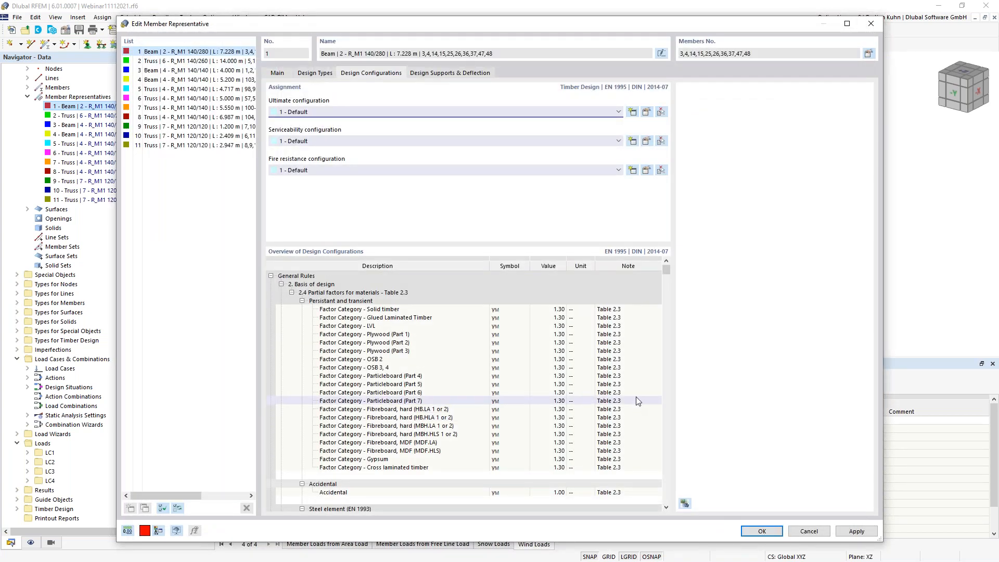
- Remove the serviceability and fire resistance configurations assigned to member representative 1
left_click_drag(491, 25, 473, 319)
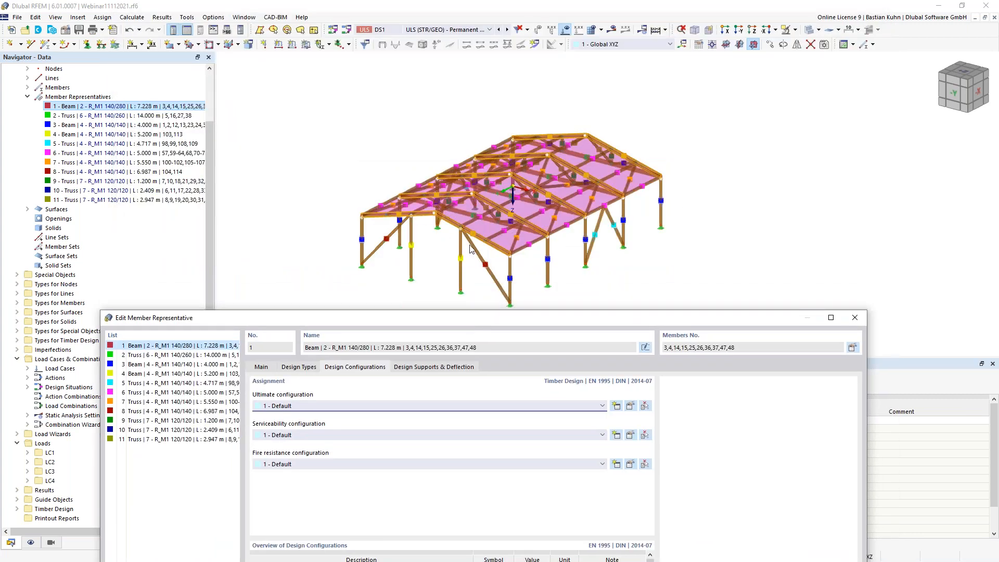
left_click_drag(512, 327, 540, 67)
left_click(574, 176)
left_click(557, 183)
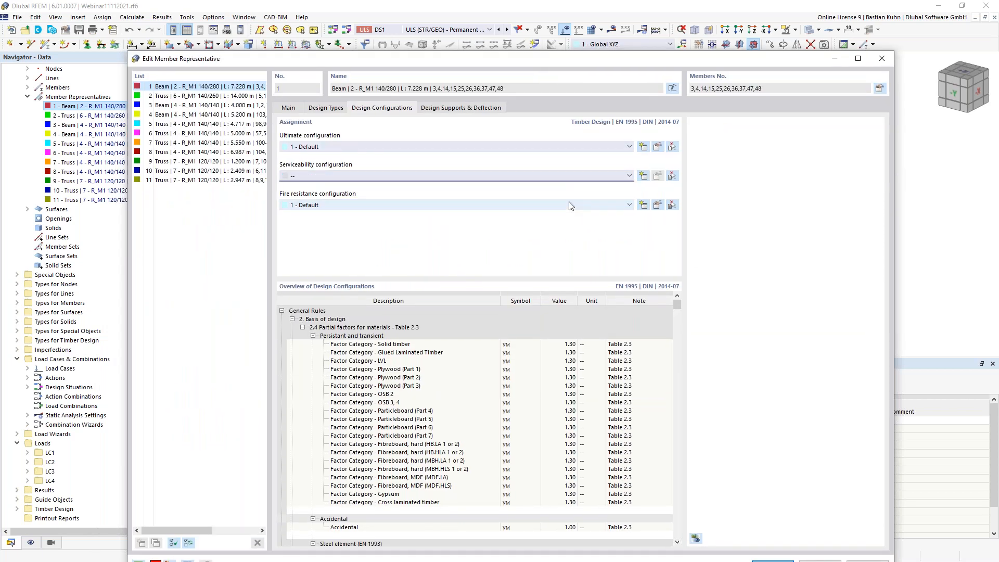
left_click(568, 205)
left_click(565, 214)
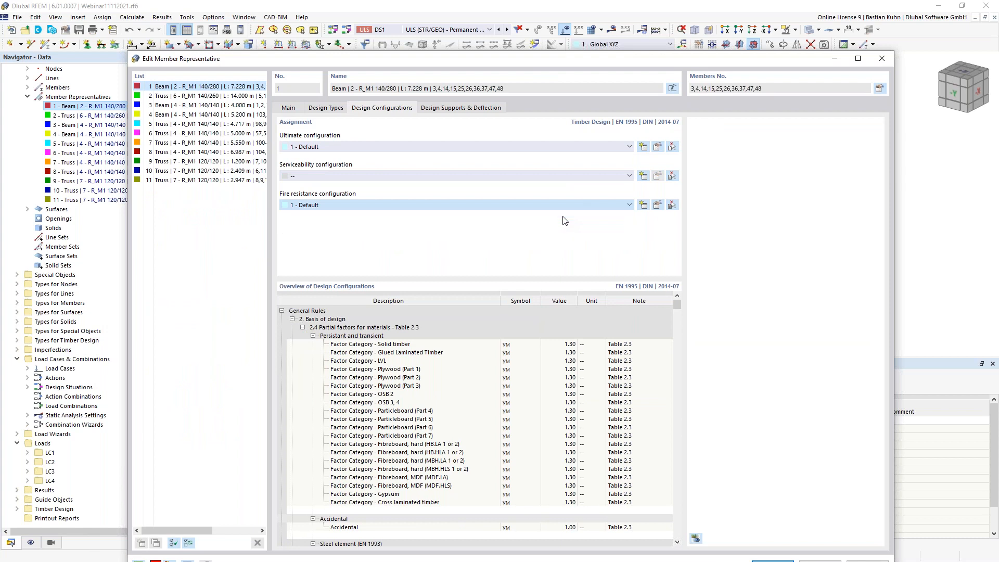
- For member representative 2, edit the default fire resistance configuration to require 30 min and exclude fire exposure on the top (-z) side
left_click_drag(558, 59, 600, 267)
left_click(245, 303)
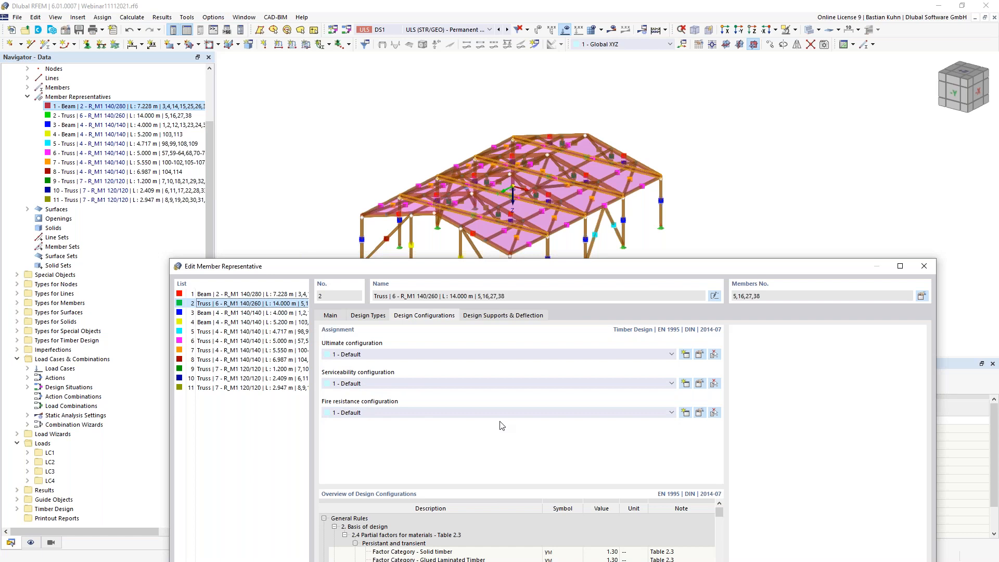
left_click(699, 413)
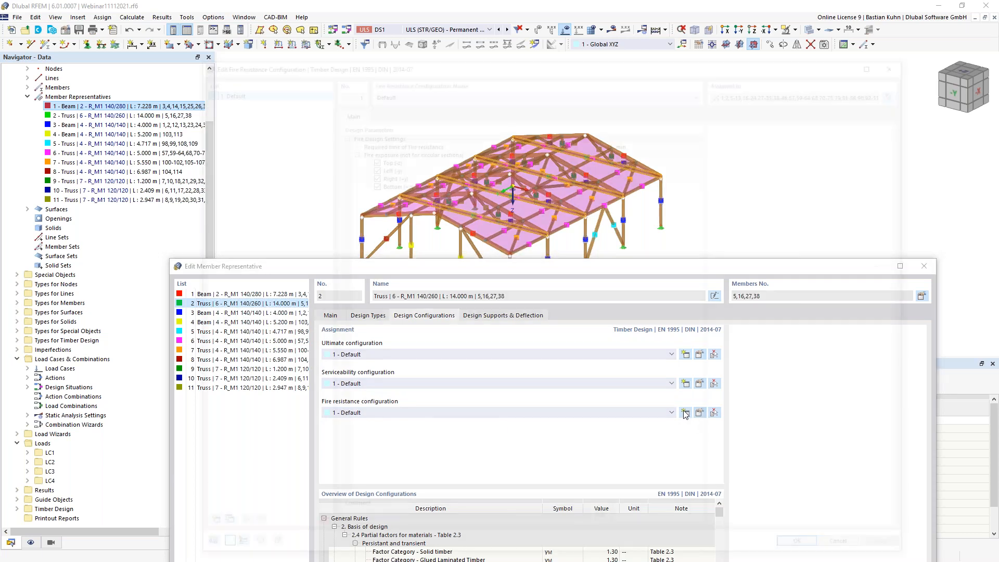
left_click(592, 141)
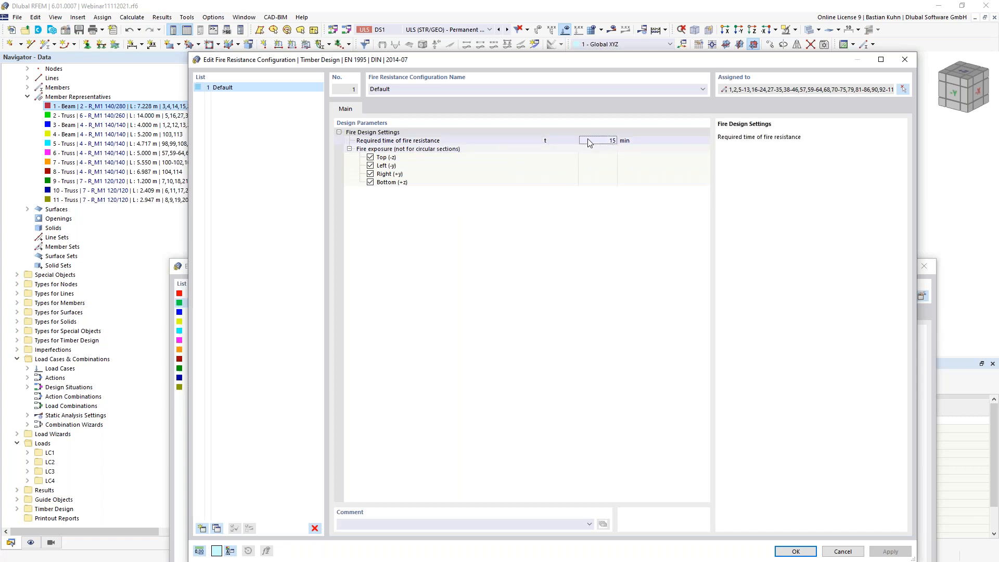
left_click(604, 141)
left_click(601, 143)
left_click(370, 158)
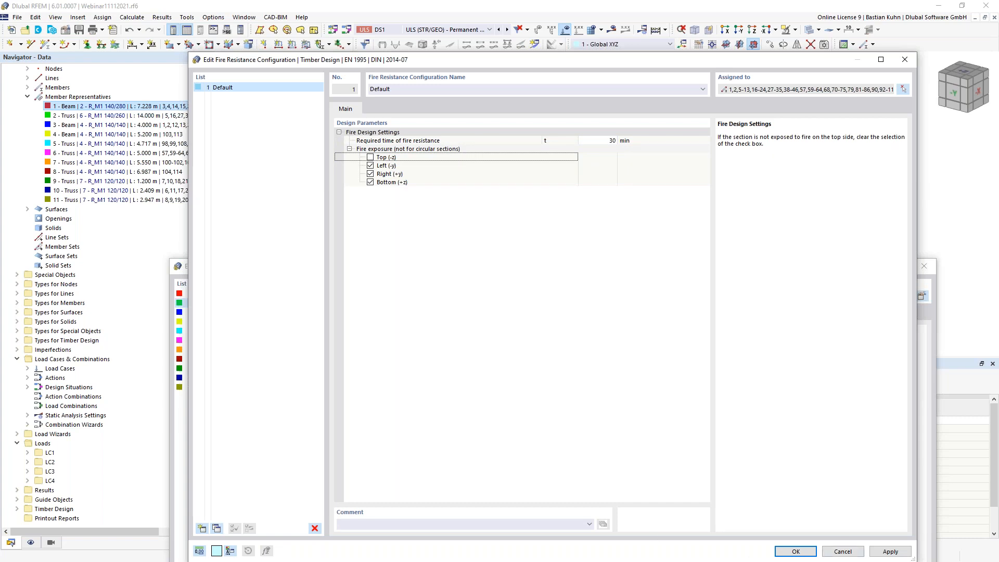
left_click(796, 551)
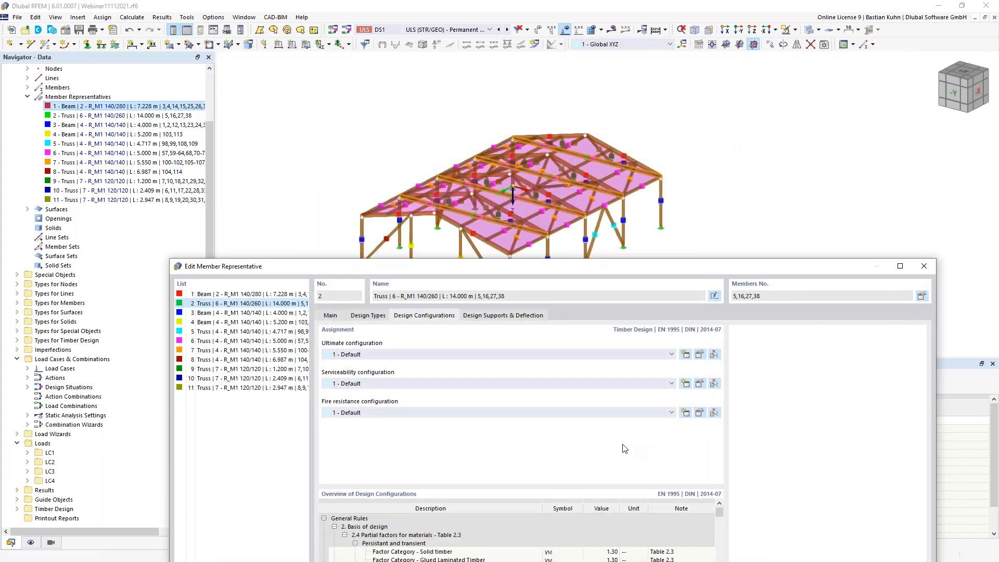
- Review the default serviceability limits, then the design support and deflection check direction options of member representative 2
left_click(699, 384)
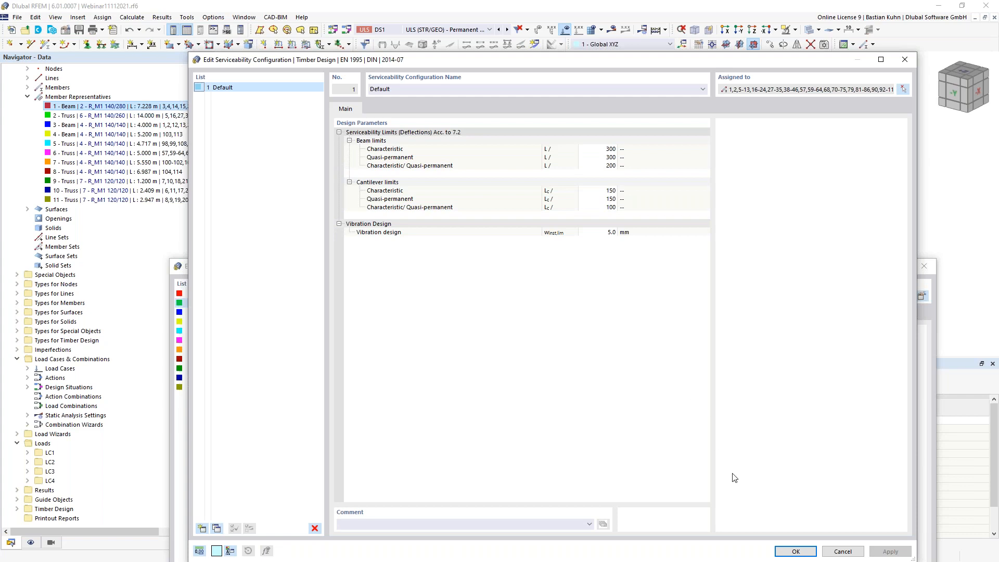
left_click(796, 552)
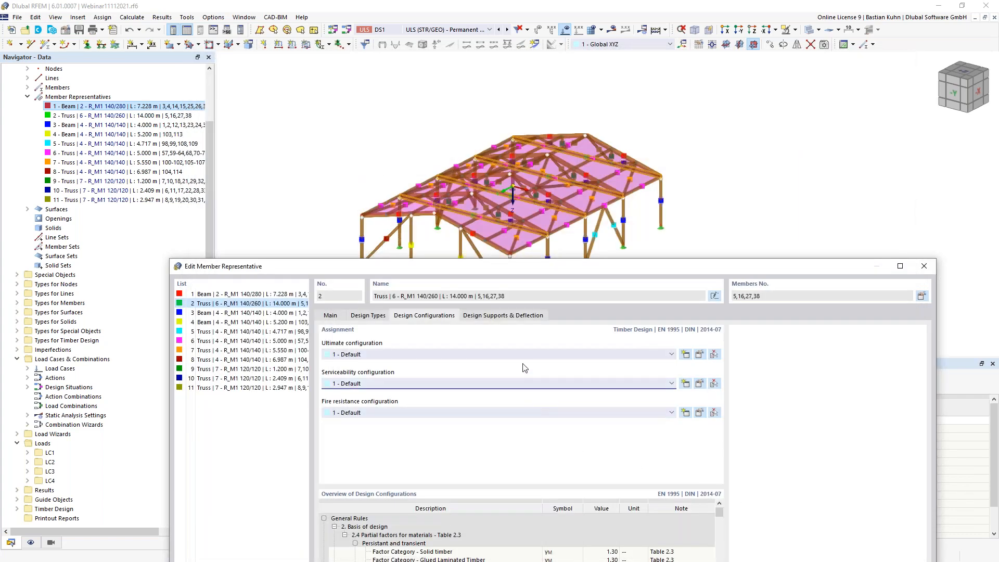
left_click(509, 317)
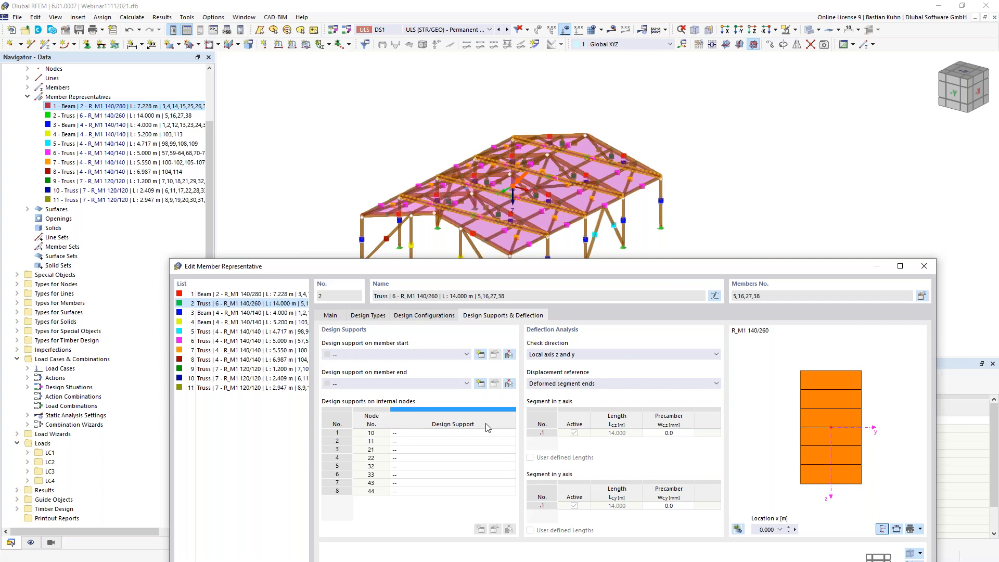
left_click(457, 357)
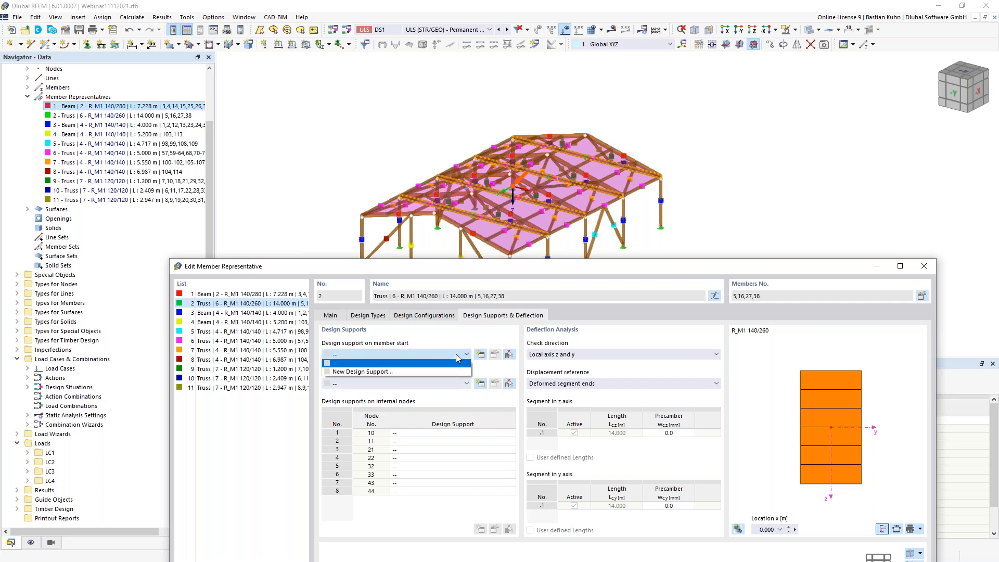
left_click(480, 356)
left_click(481, 356)
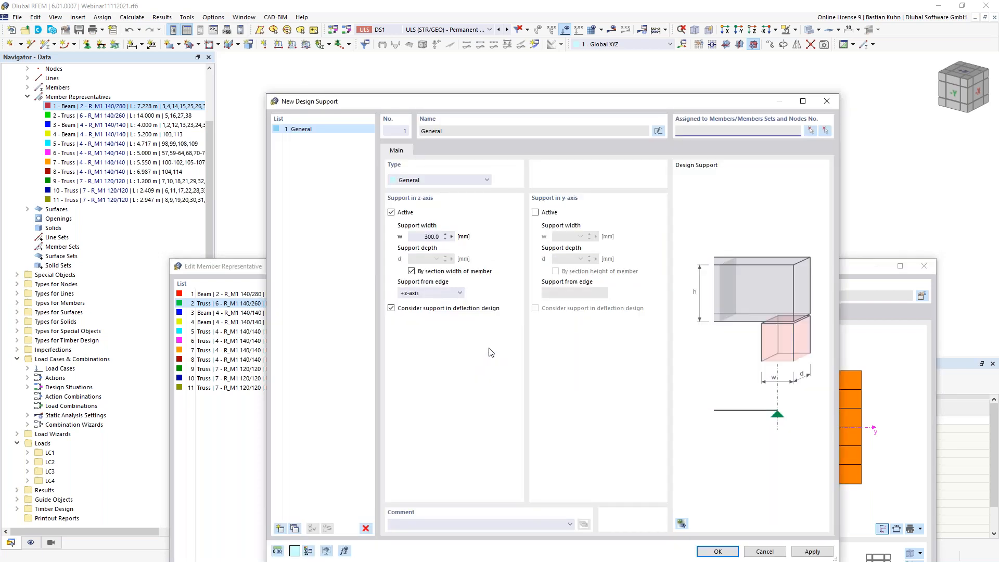
left_click(768, 550)
left_click_drag(593, 266, 536, 55)
left_click(563, 145)
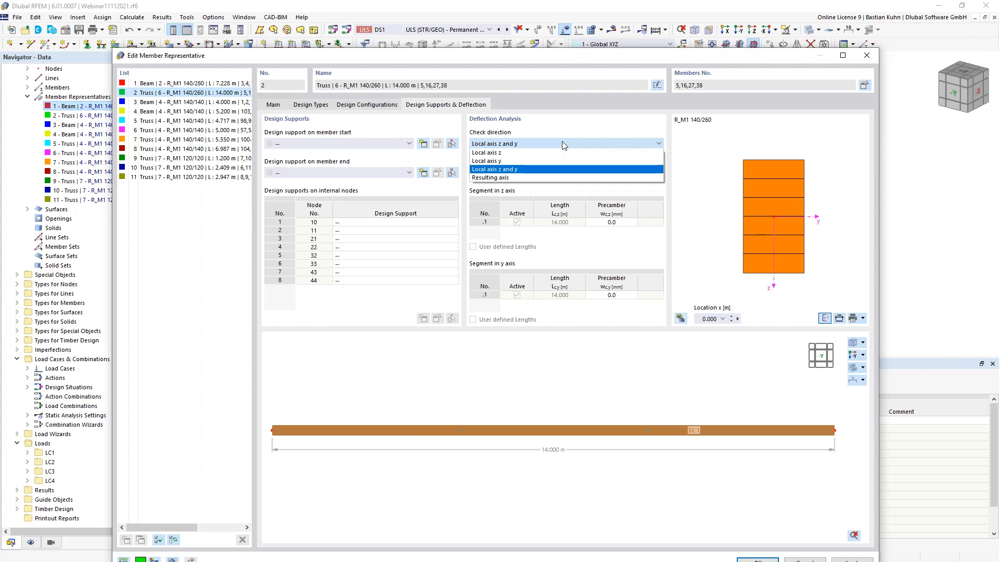
left_click(559, 139)
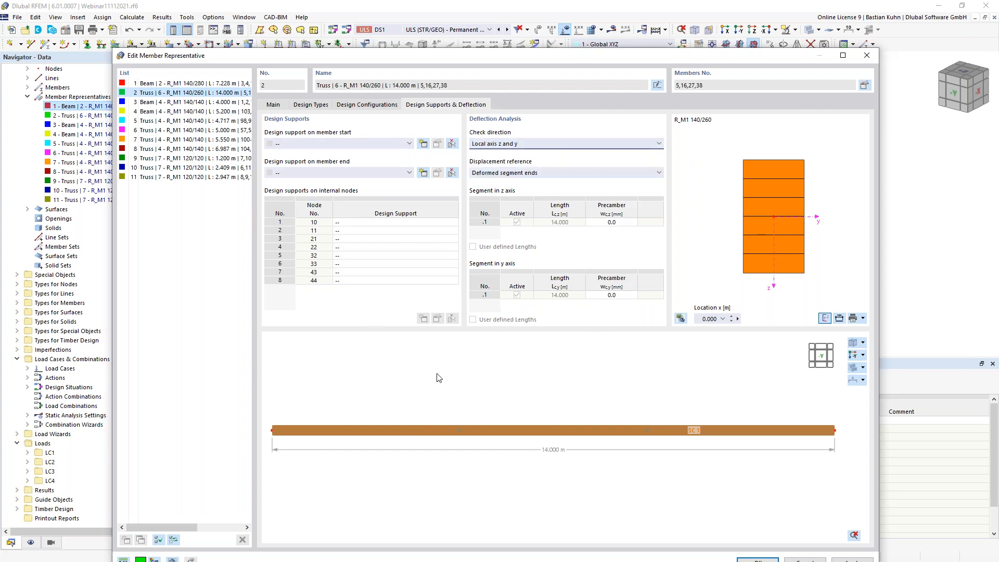
- Create new effective lengths for member representative 2 with lateral-torsional buckling excluded
left_click(358, 106)
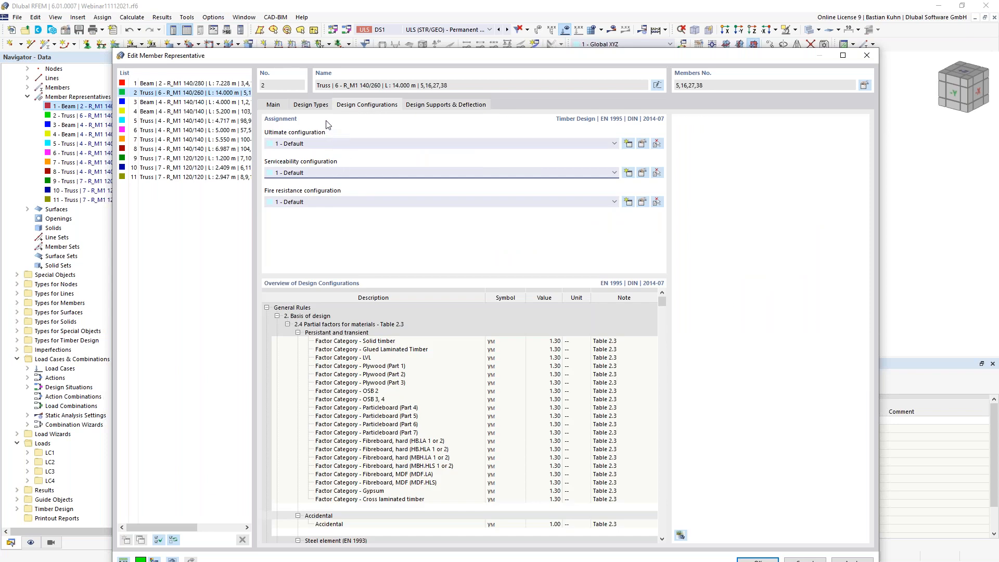
left_click(317, 106)
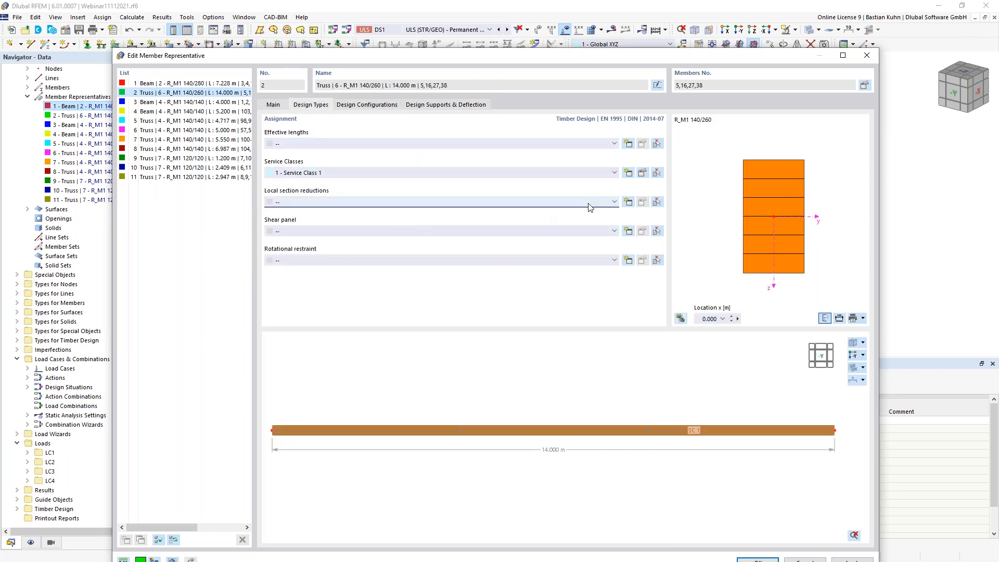
left_click(628, 144)
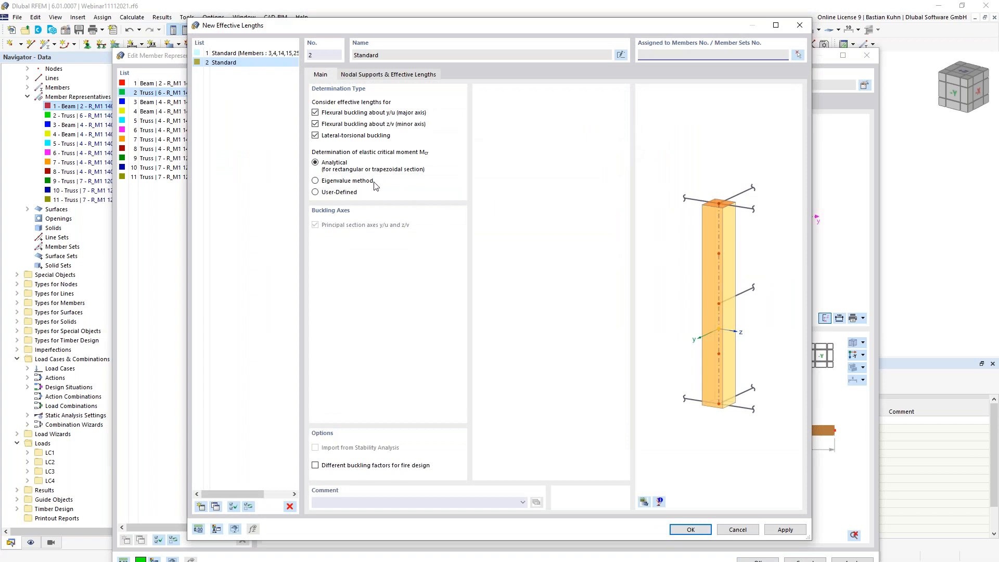
left_click(315, 135)
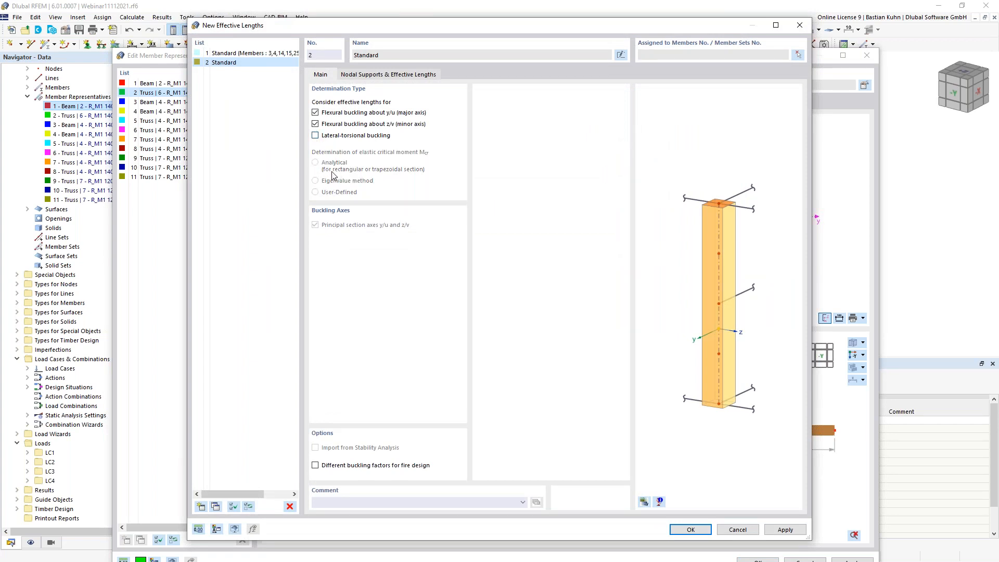
- Define the effective lengths as absolute values, 4.67 m about y/u and 14 m about z/v, and accept them
left_click(366, 76)
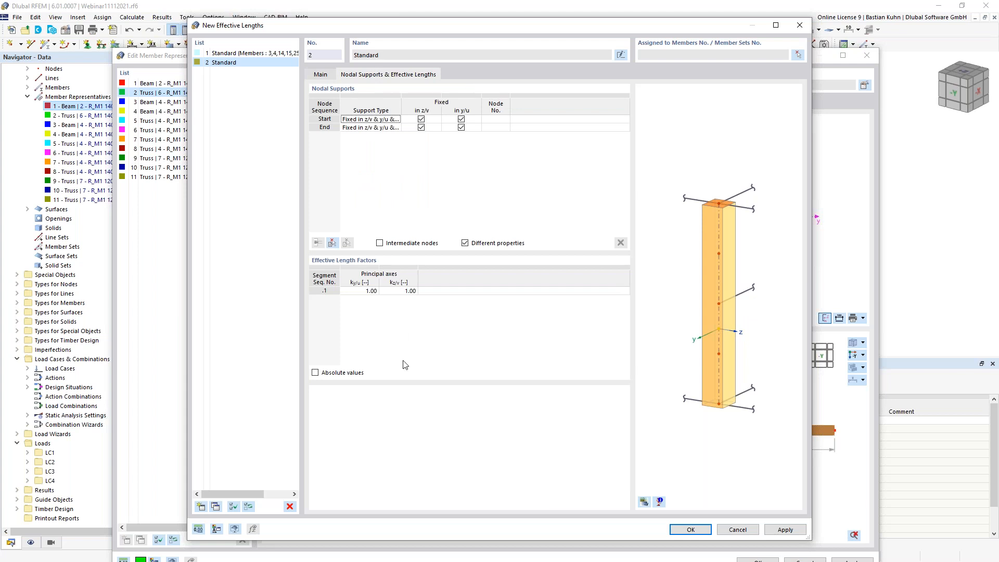
left_click(316, 372)
left_click(361, 292)
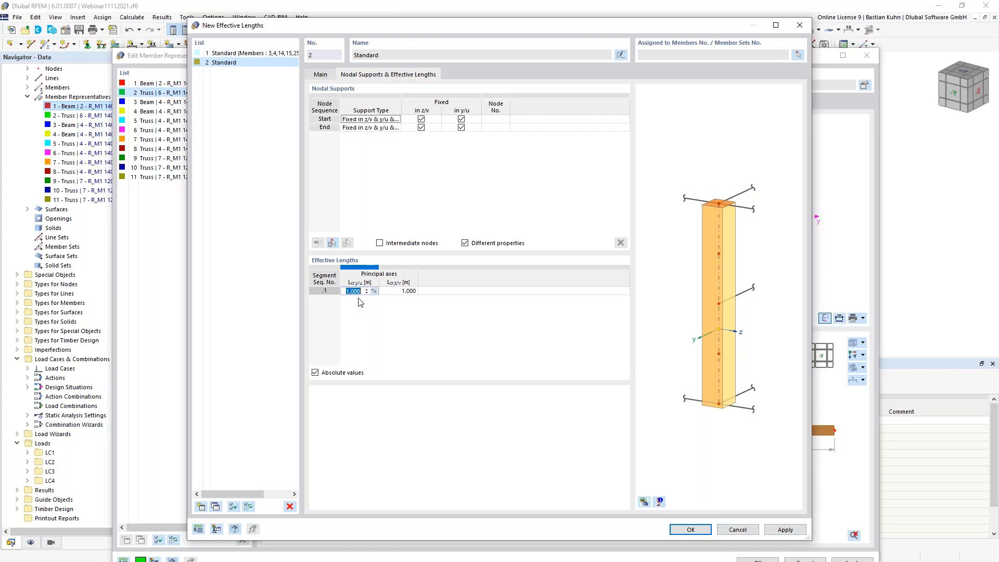
type("4,67")
key("Tab")
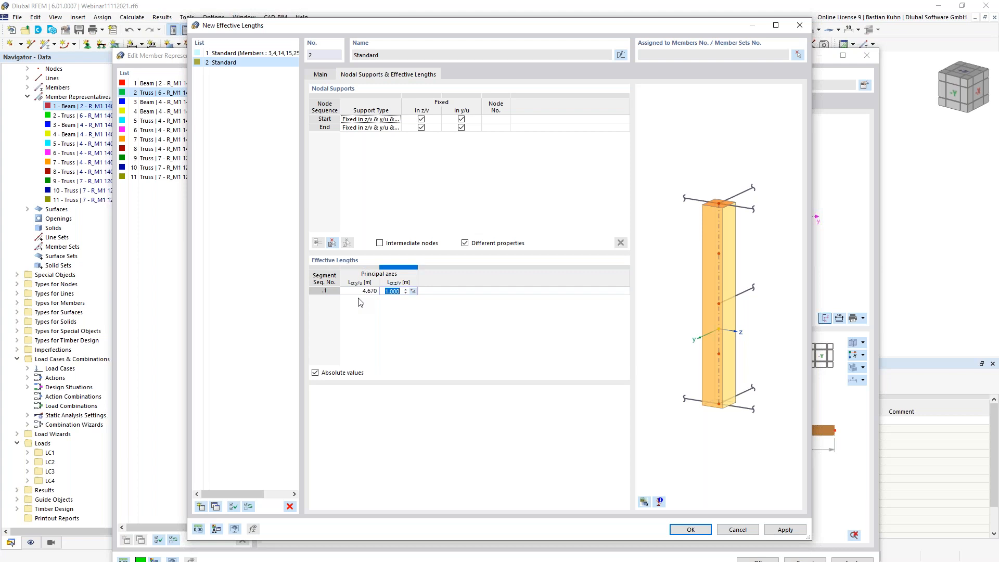
type("14")
left_click(690, 530)
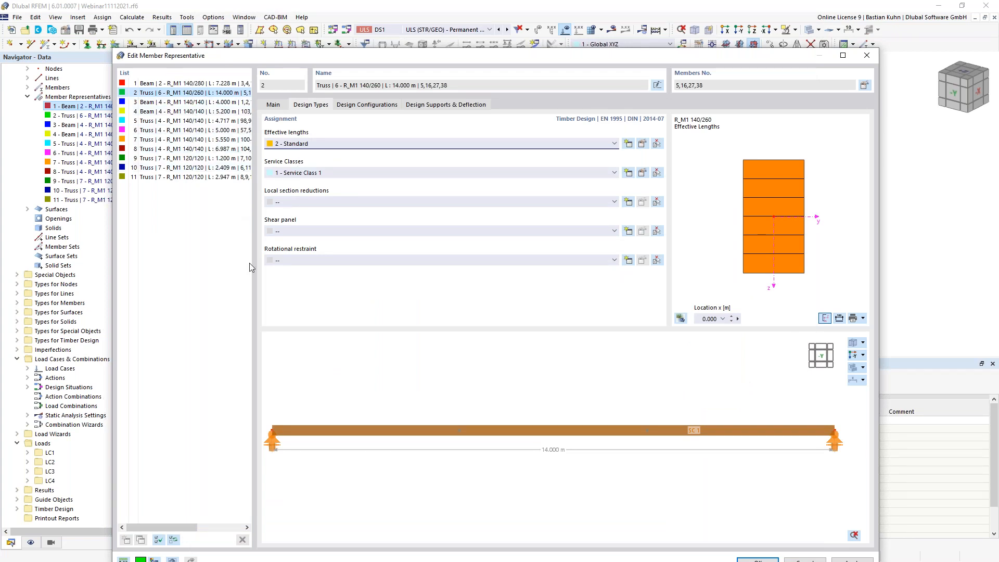
- Create new effective lengths for member representatives 3 to 11 with lateral-torsional buckling excluded and the default nodal supports
left_click(175, 103)
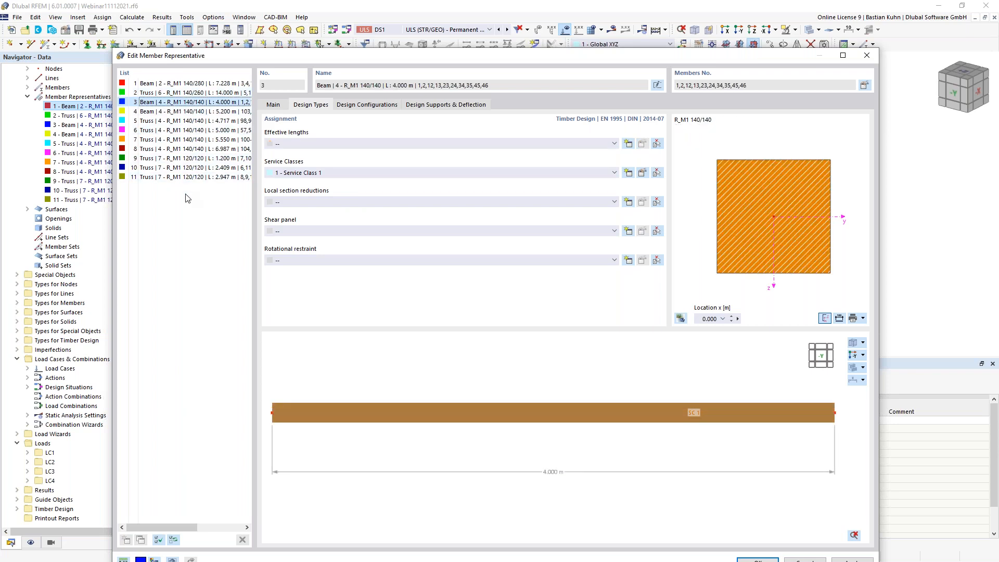
left_click(193, 176, "shift")
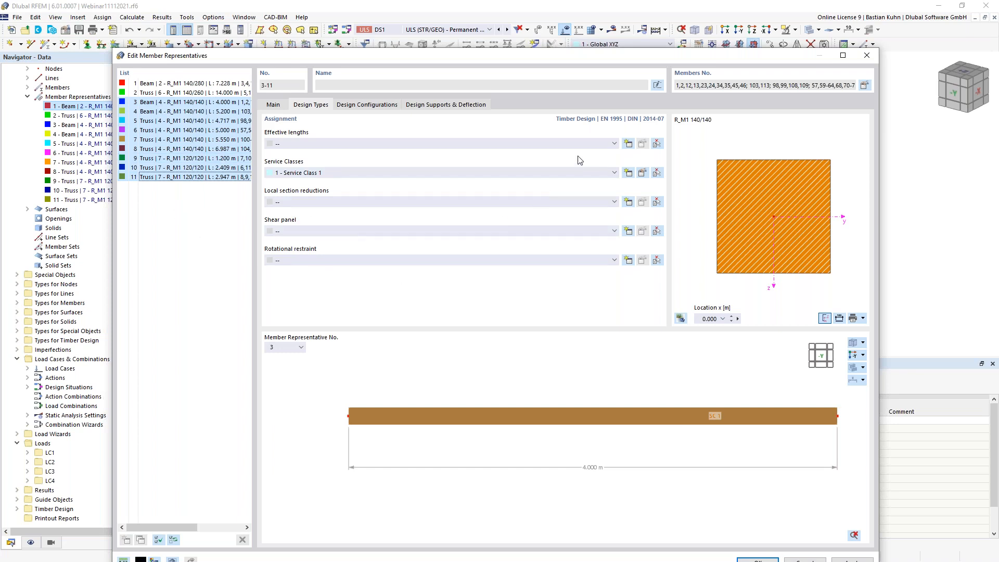
left_click(628, 144)
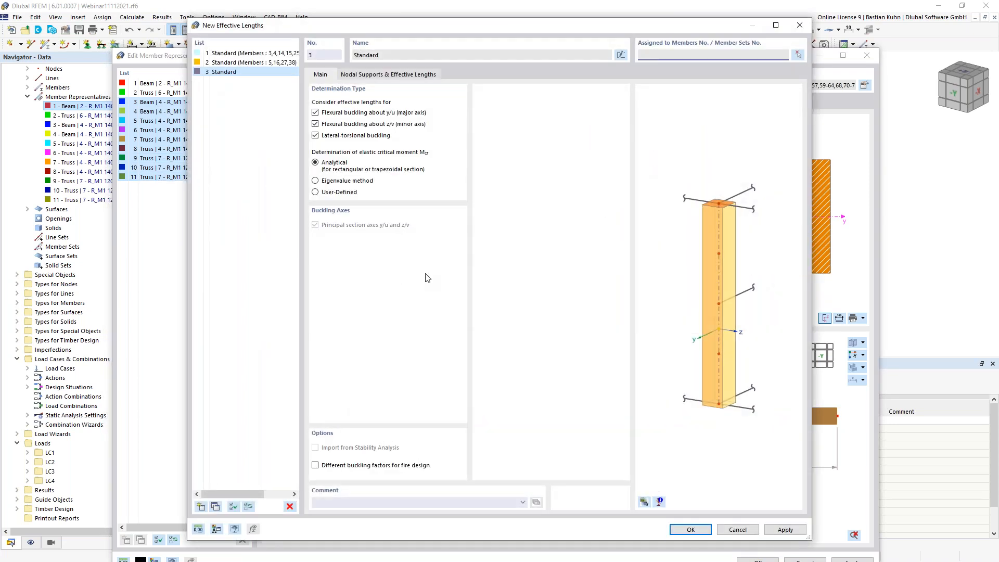
left_click(315, 135)
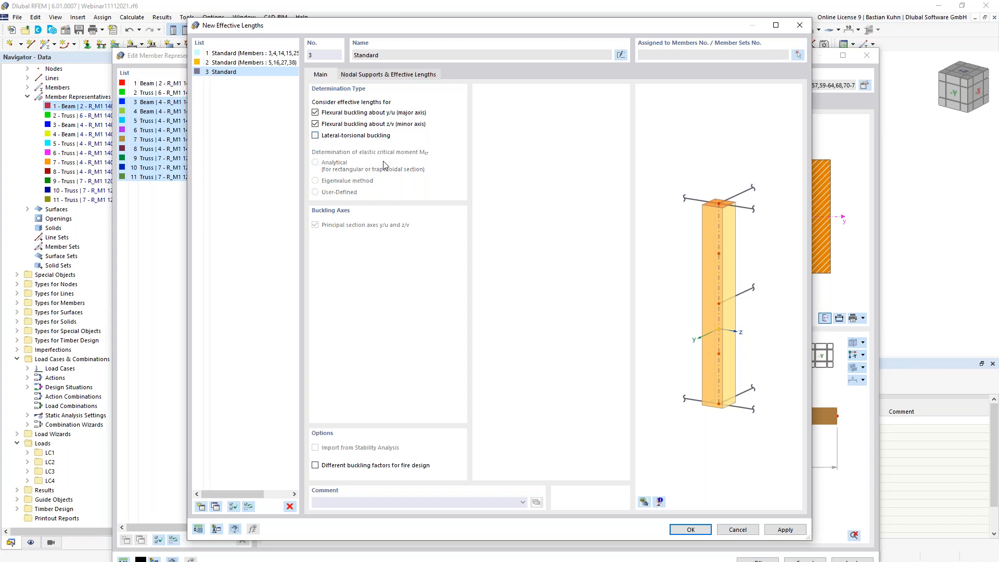
left_click(391, 76)
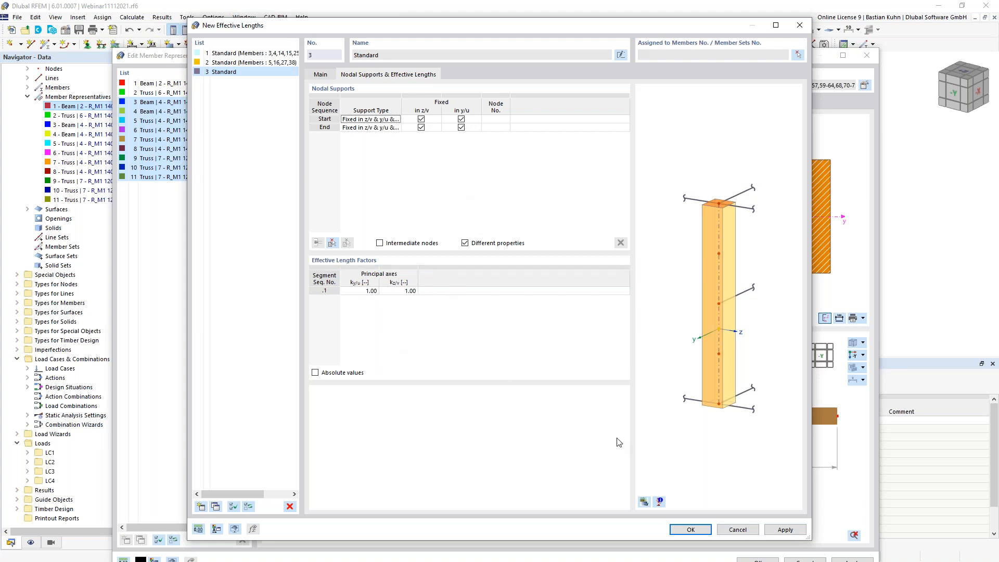
left_click(644, 500)
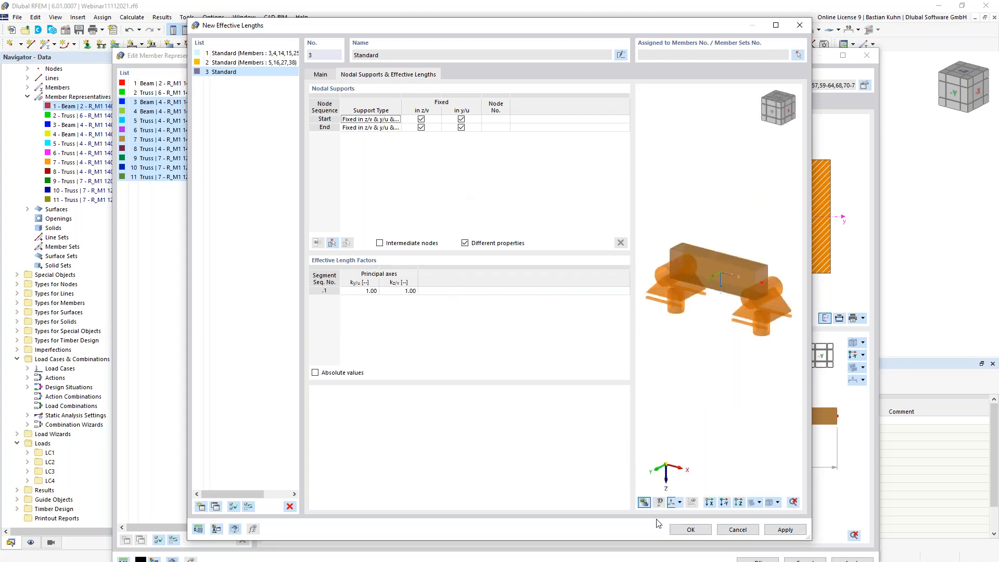
left_click(691, 529)
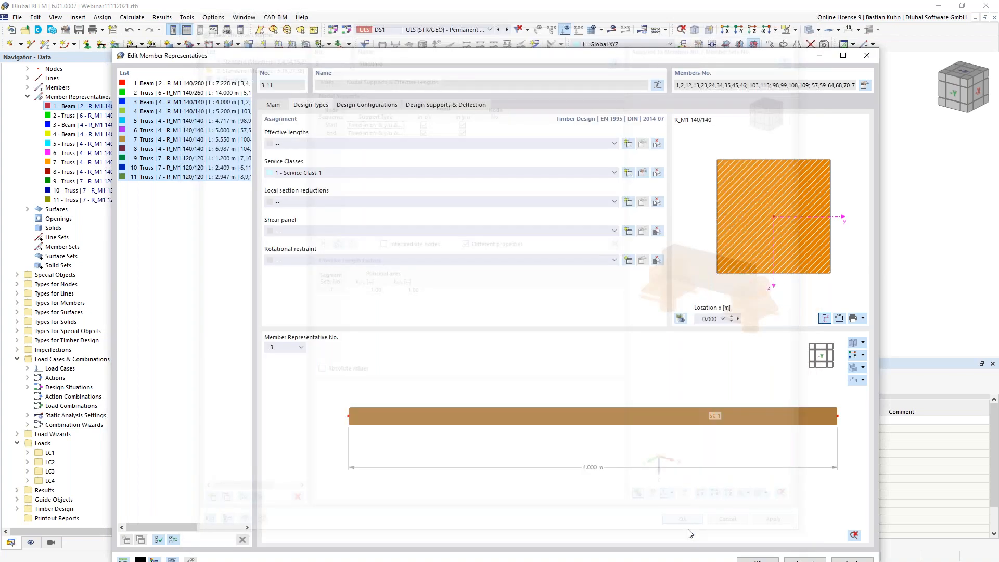
- Remove the serviceability and fire resistance configurations from member representatives 3 to 11 and accept the changes
left_click(367, 105)
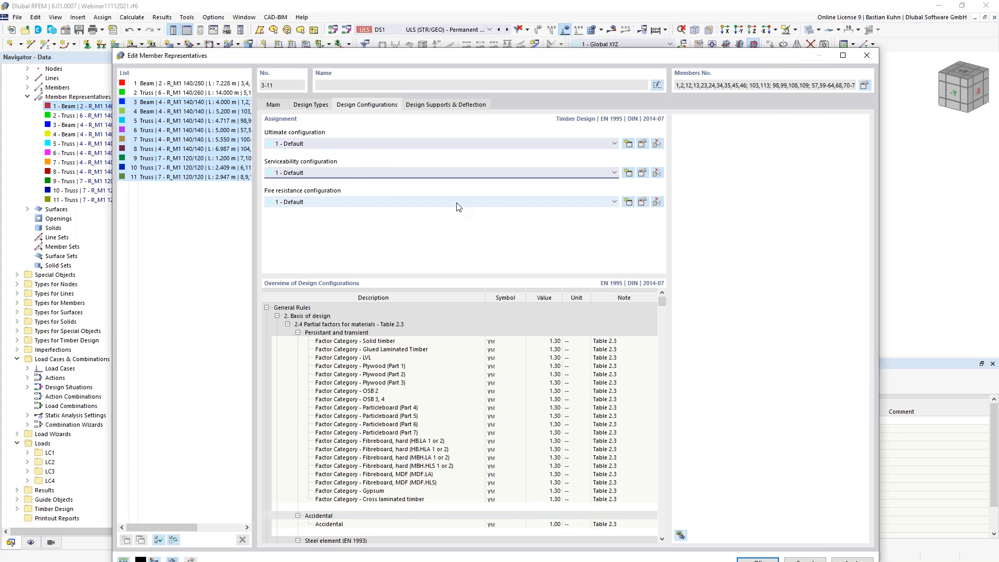
left_click(548, 174)
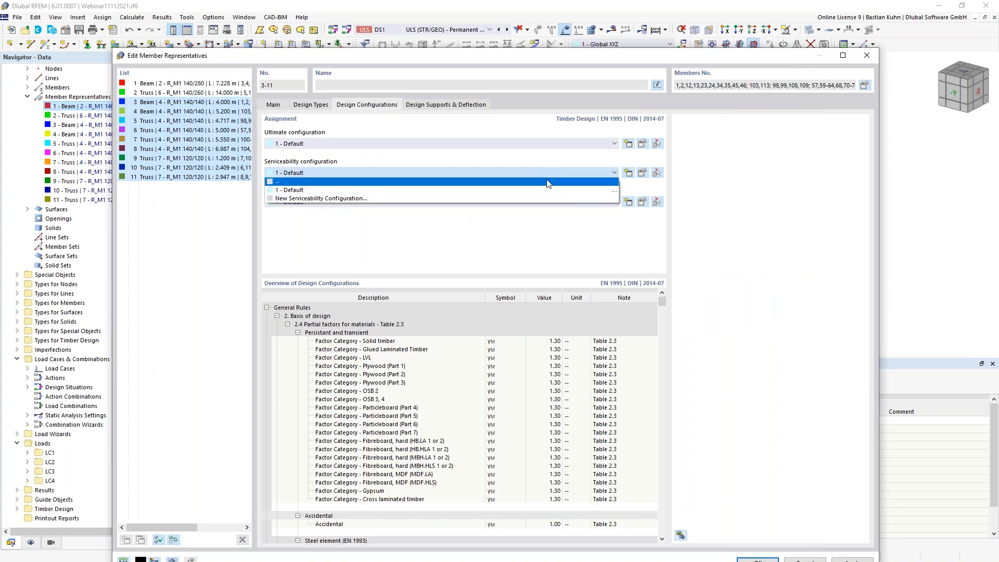
left_click(548, 184)
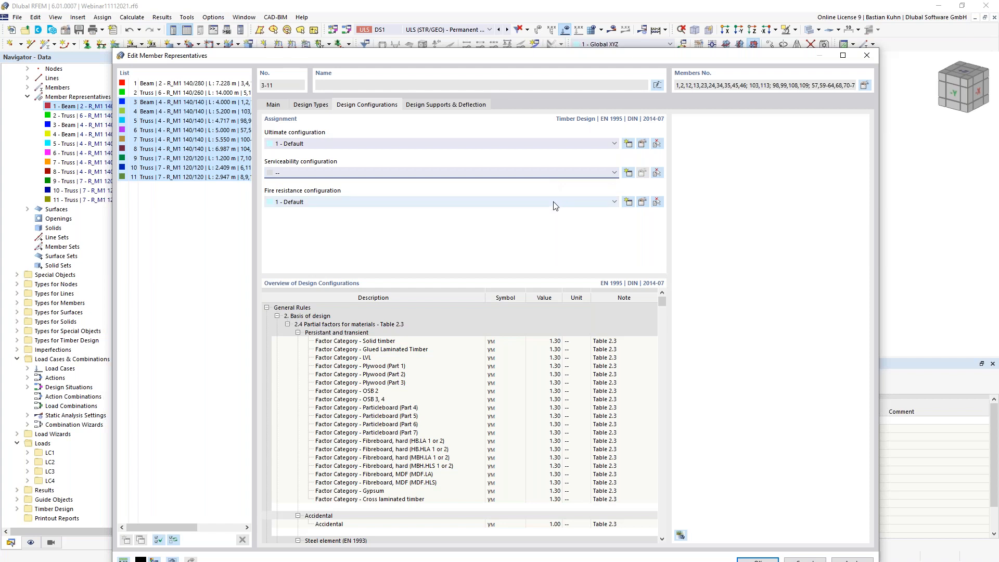
left_click(555, 204)
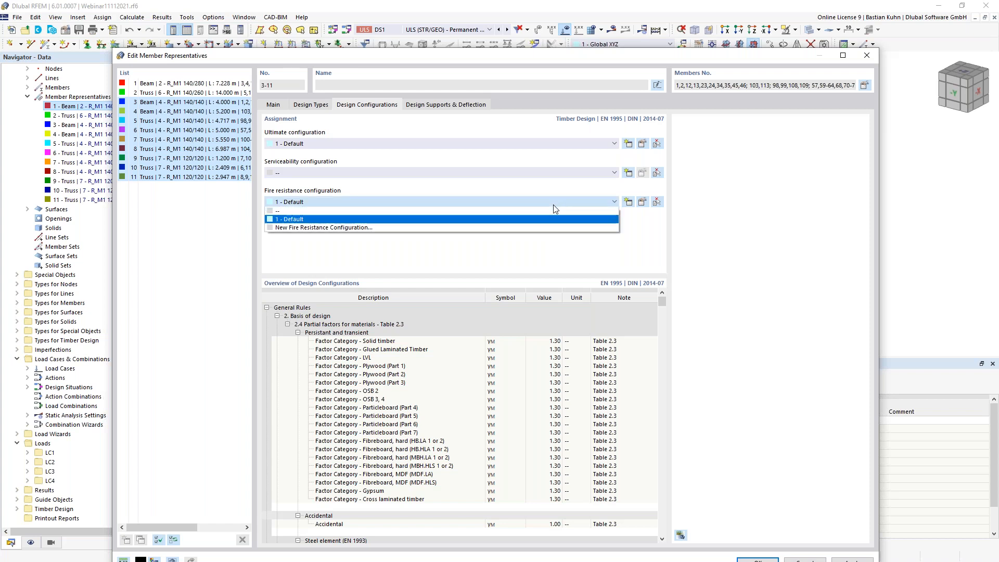
left_click(555, 211)
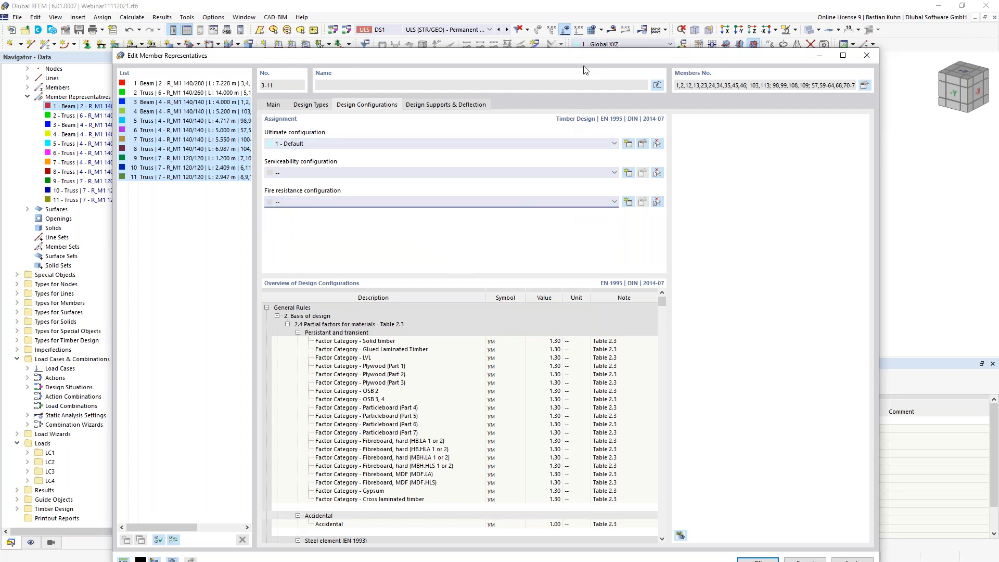
left_click_drag(582, 51, 568, 4)
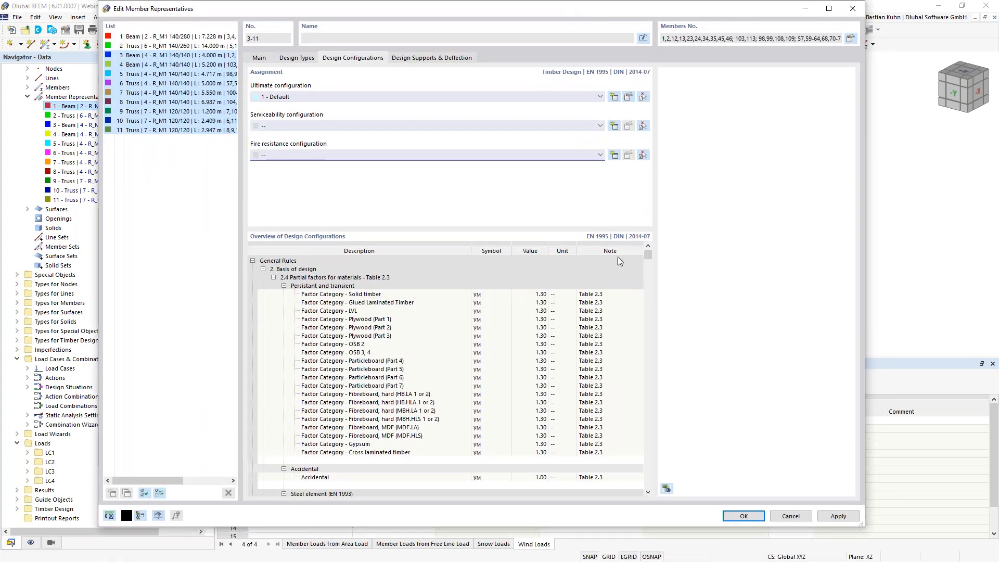
left_click(743, 516)
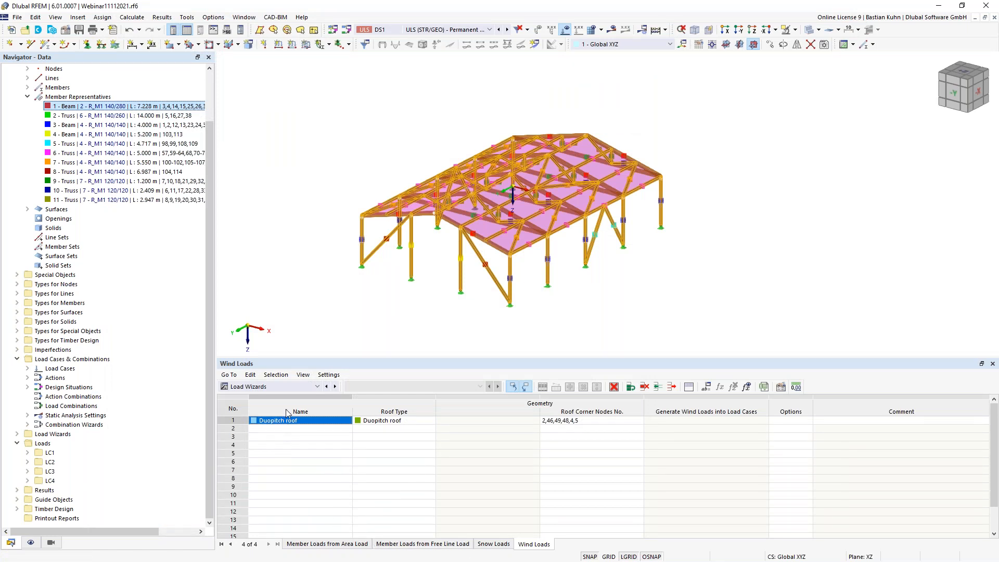
- Review the timber design situations, objects to design and ultimate configurations, and start the Timber Design calculation
left_click(281, 388)
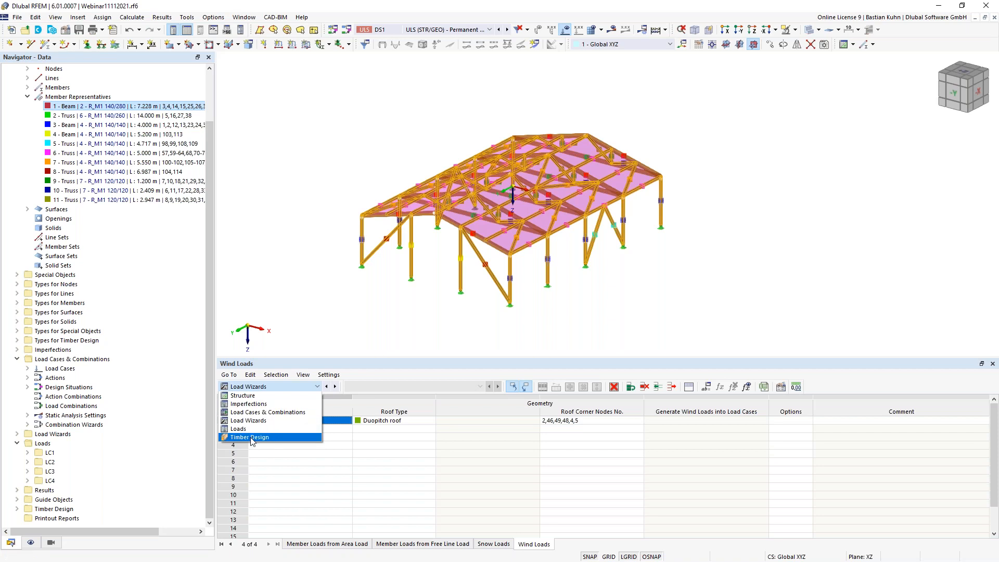
left_click(250, 437)
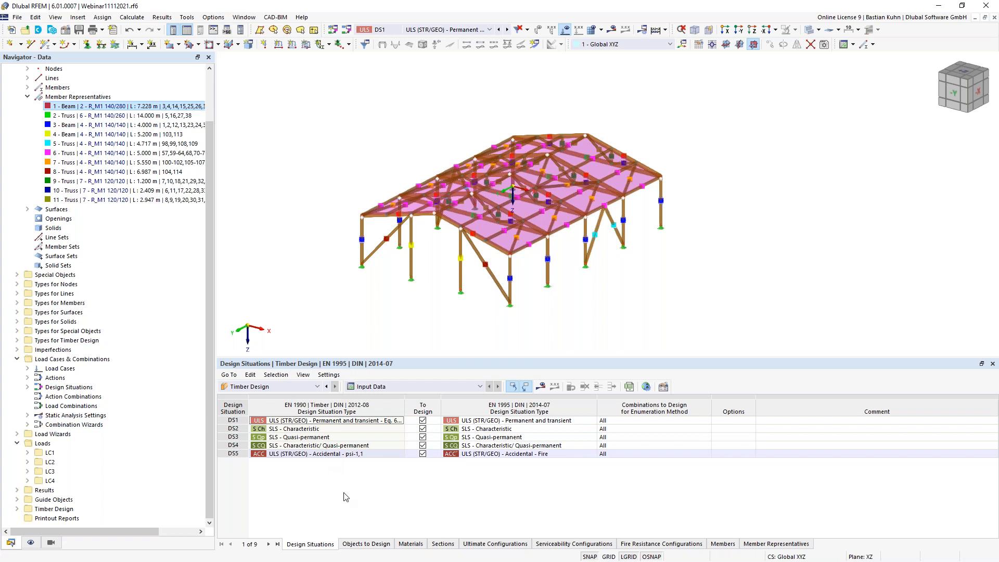
left_click(378, 544)
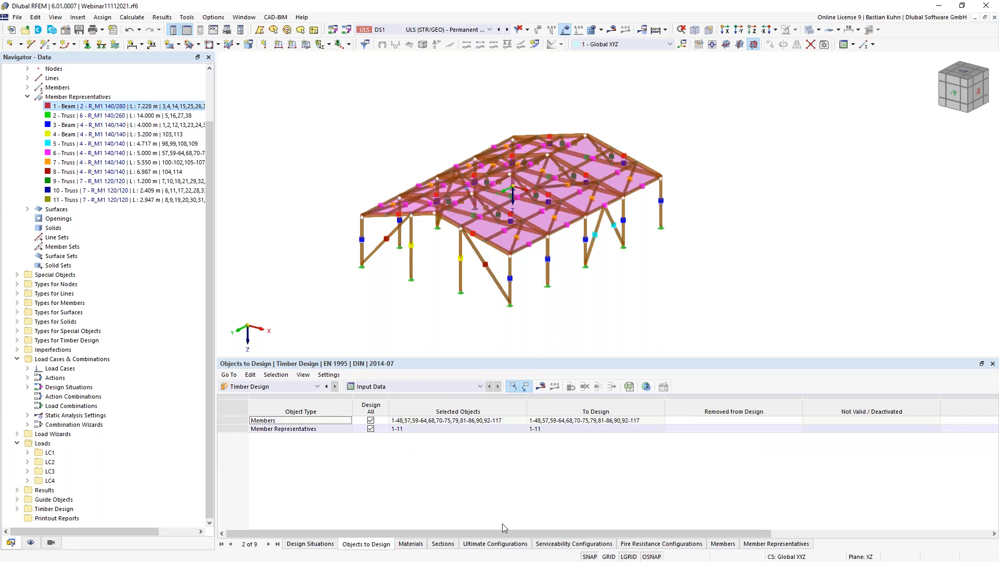
left_click(495, 544)
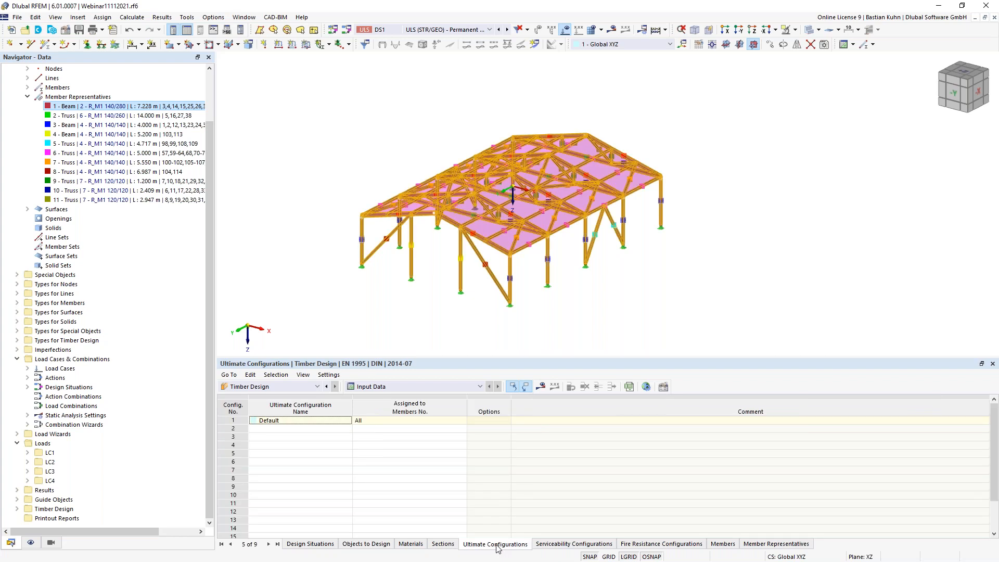
left_click(541, 386)
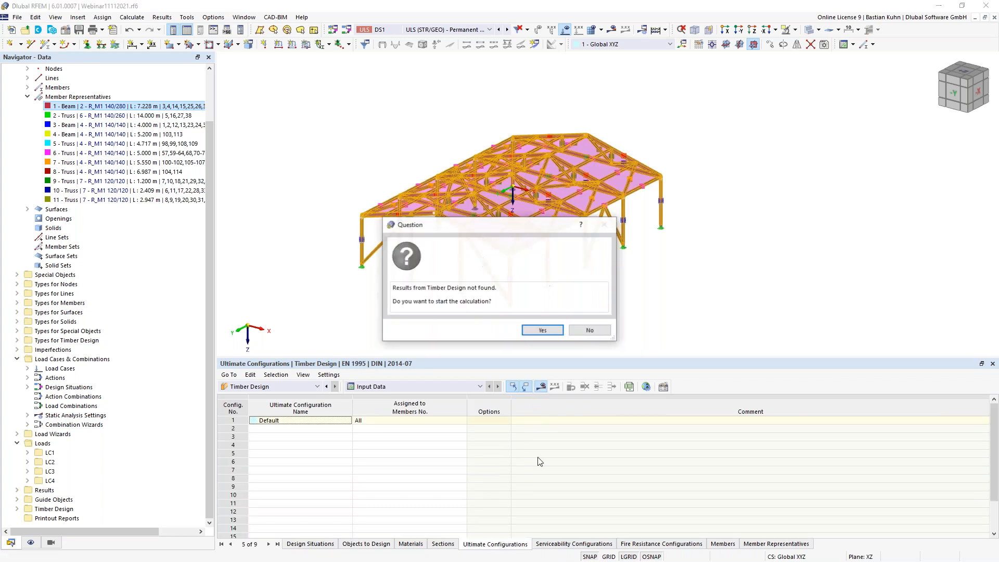
left_click(542, 330)
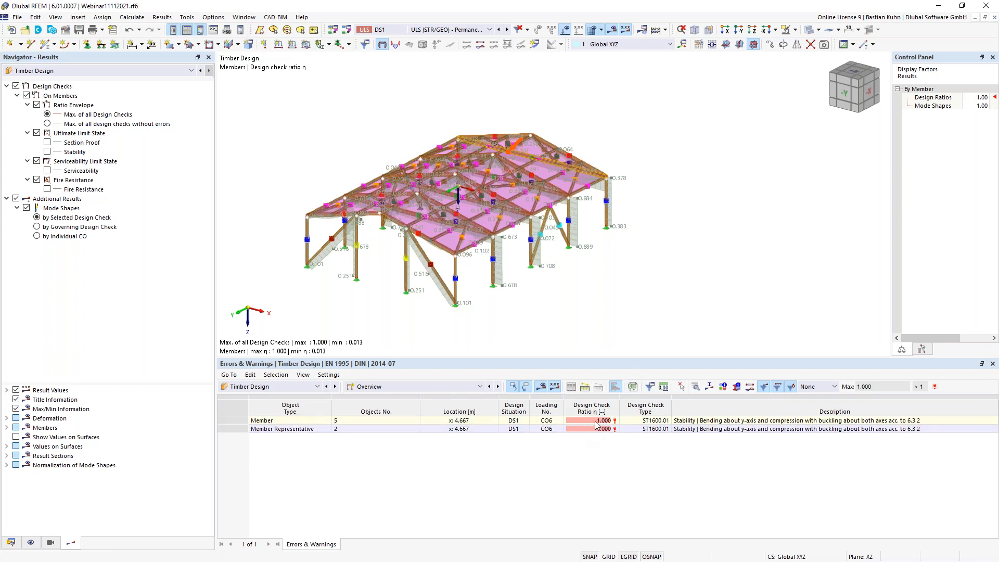
- Examine the timber design errors and warnings on the model, and show the design ratios on members for the roof beams only
middle_click_drag(623, 293, 398, 287, "ctrl")
middle_click_drag(640, 286, 574, 312, "ctrl")
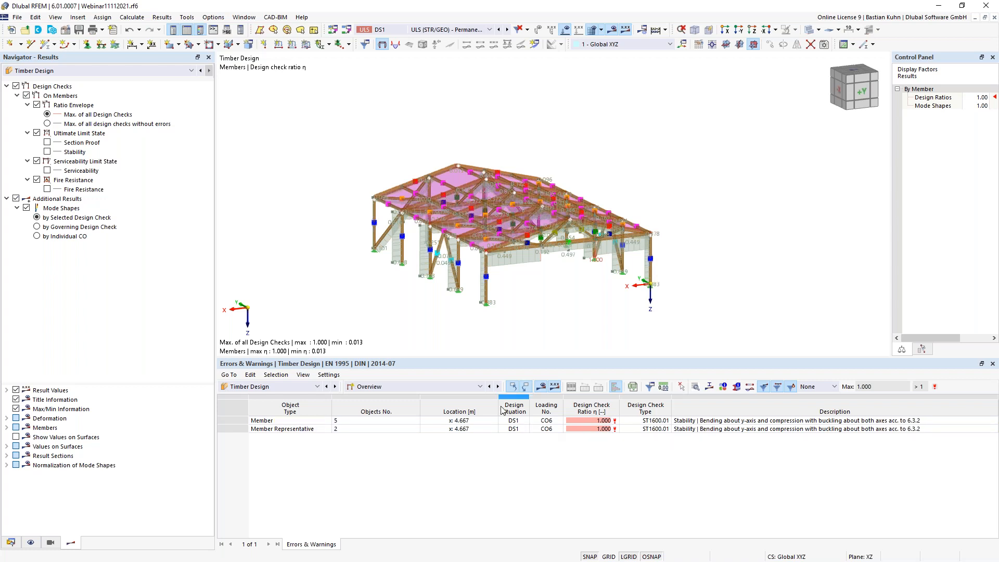
left_click(498, 389)
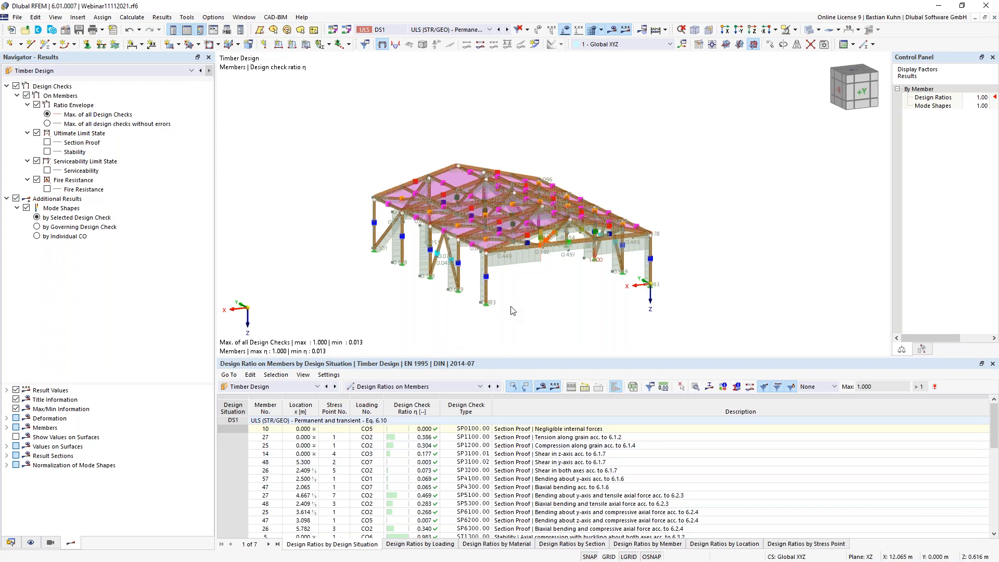
middle_click_drag(500, 281, 491, 296, "ctrl")
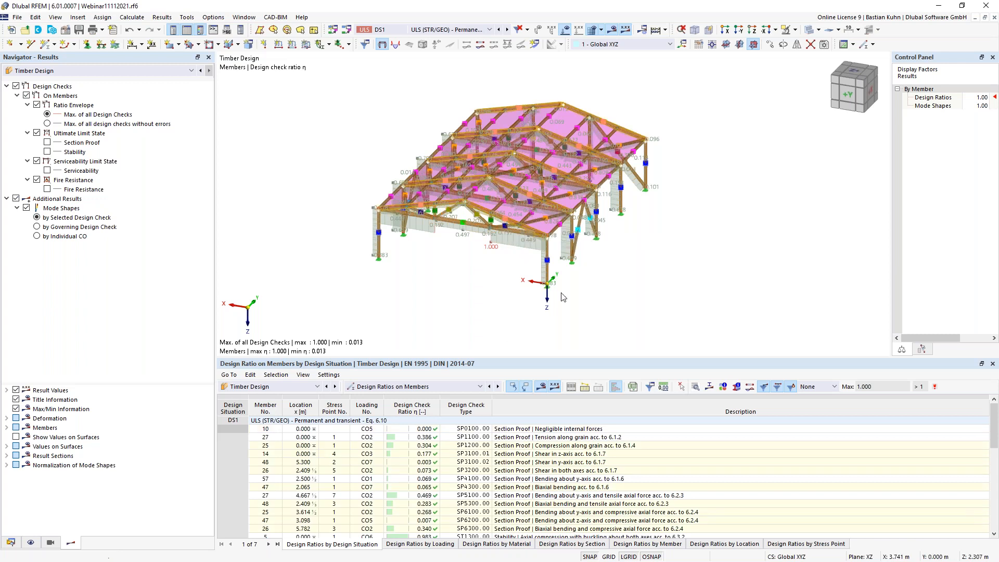
left_click(585, 389)
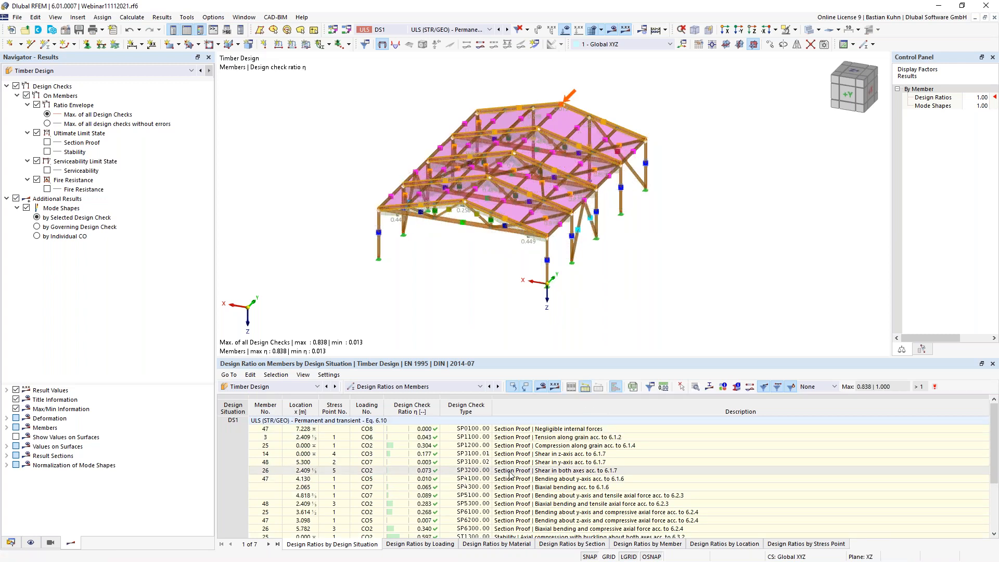
left_click_drag(555, 363, 556, 283)
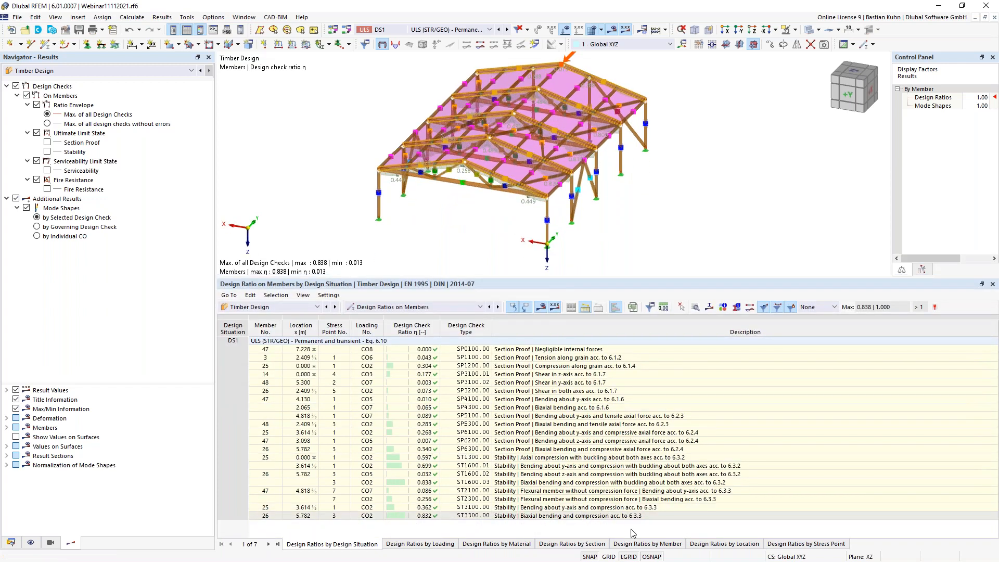
- Open the design check details of member 26 for biaxial bending and compression (ST3300) and read through the formulas
left_click(562, 516)
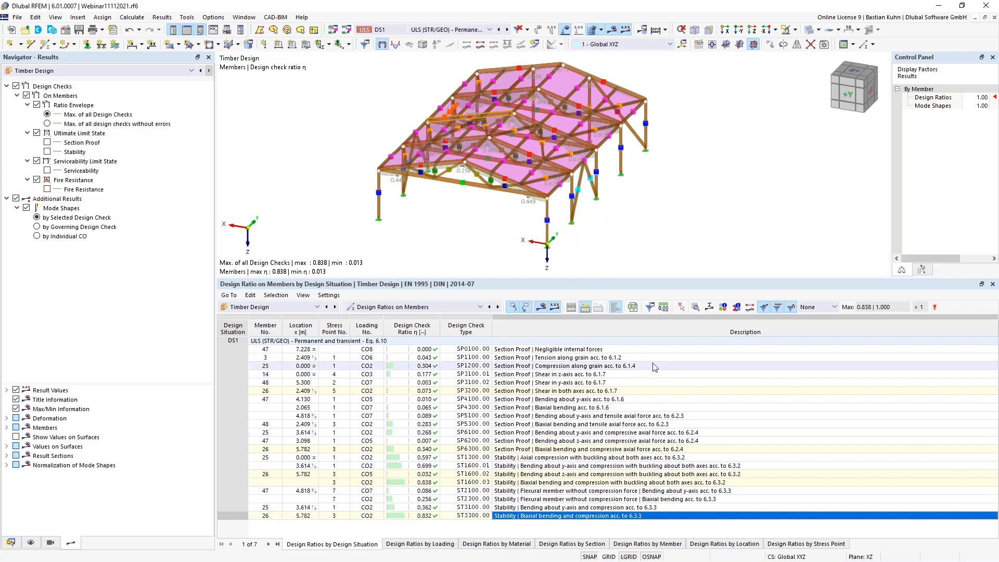
left_click(696, 307)
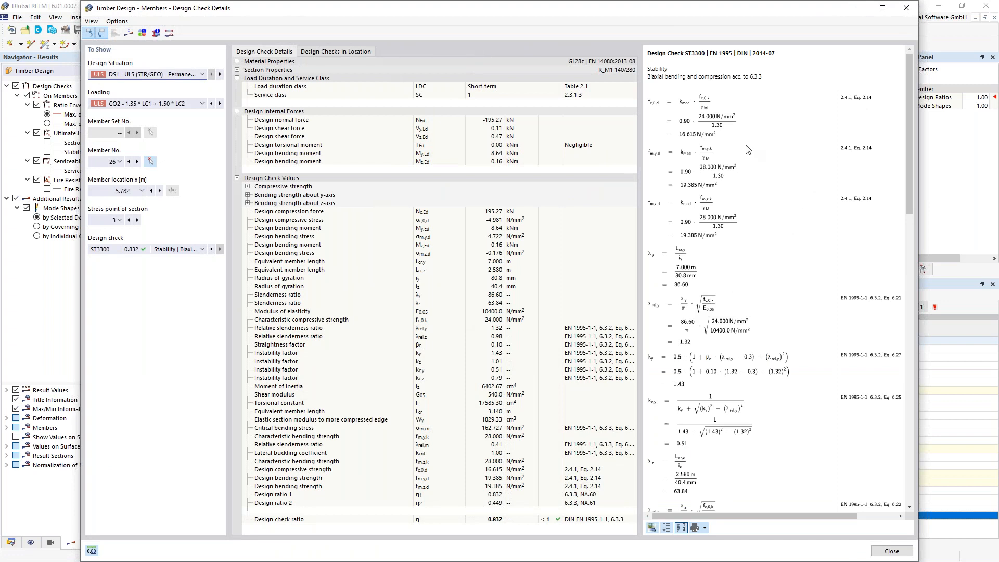
scroll(749, 149, "down", 3)
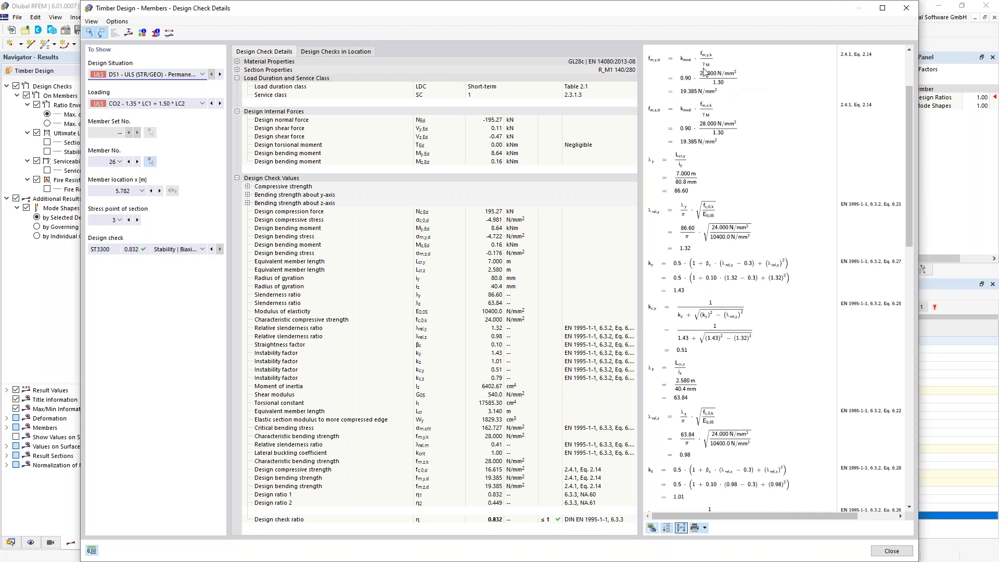
scroll(767, 116, "up", 3)
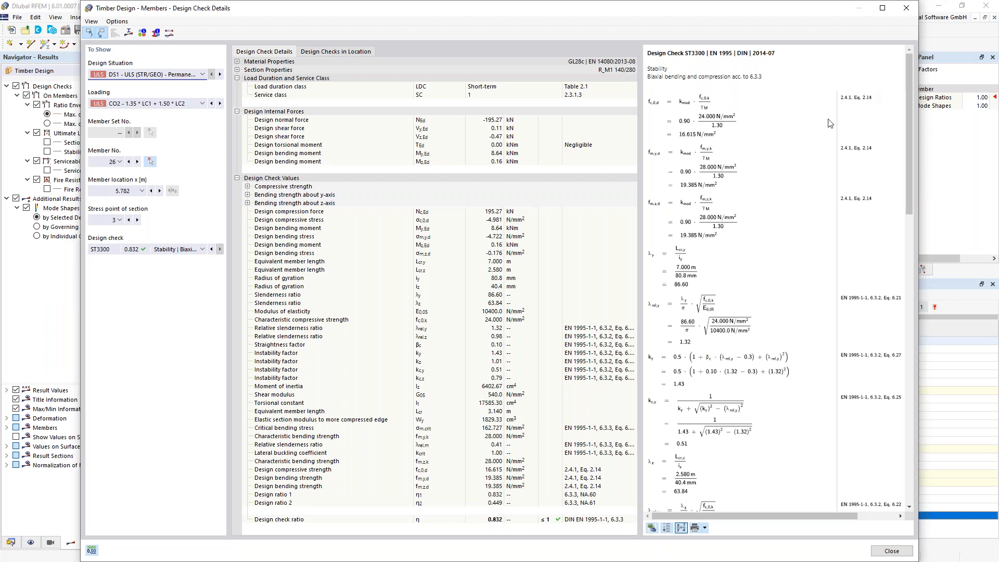
scroll(835, 190, "down", 10)
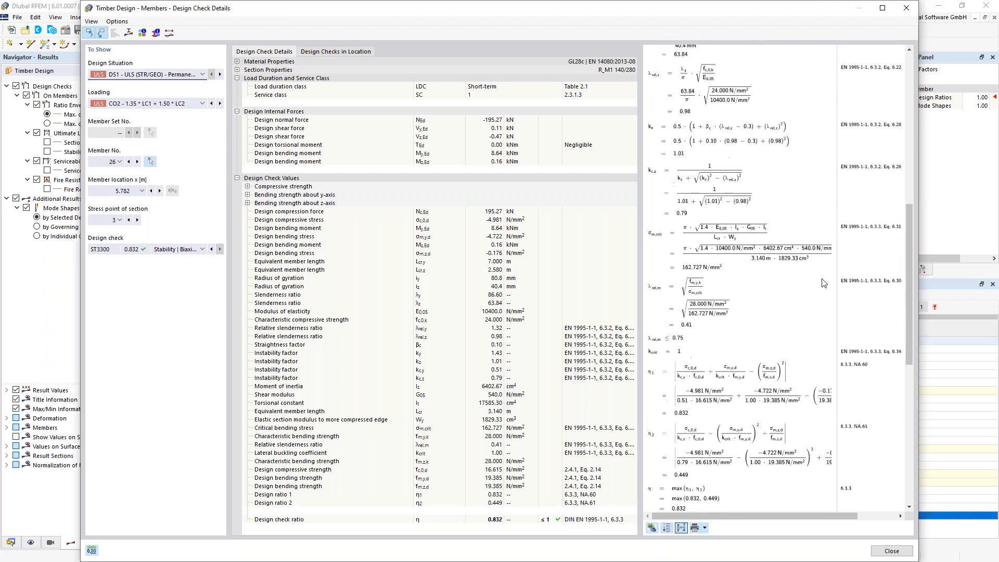
scroll(763, 384, "down", 8)
scroll(763, 384, "up", 15)
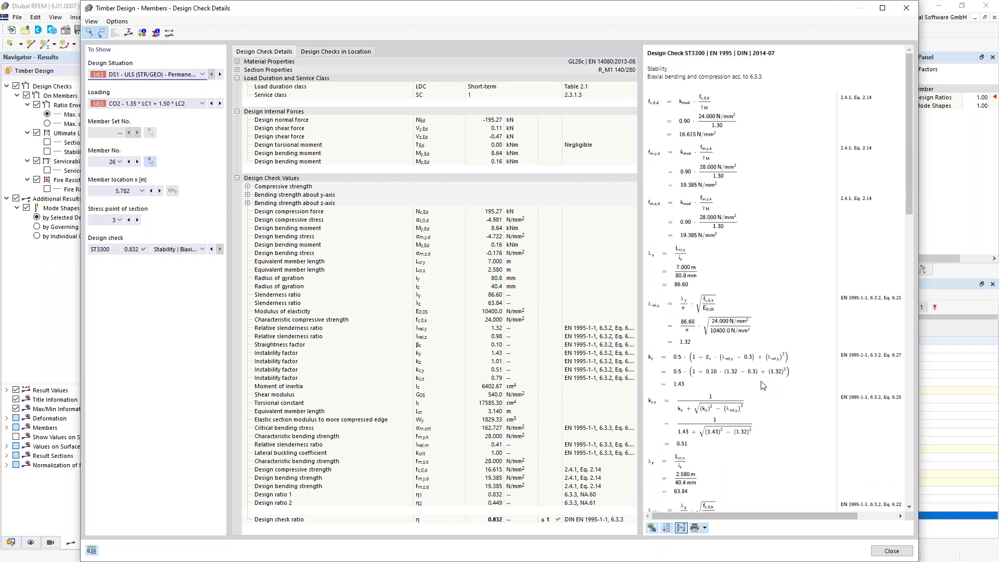
- Send the ST3300 design check formulas to a new printout report and deselect all its report items
left_click(705, 528)
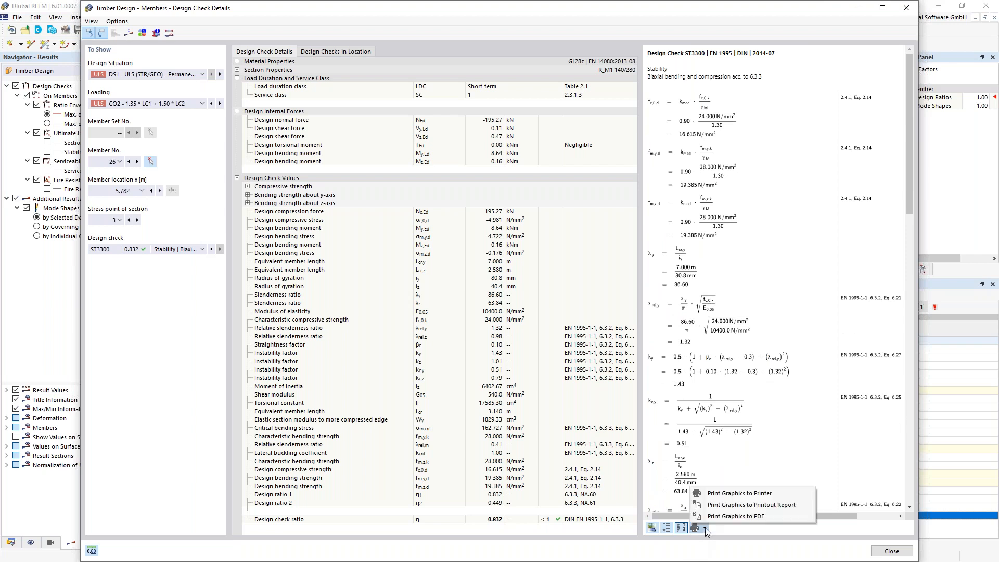
left_click(728, 505)
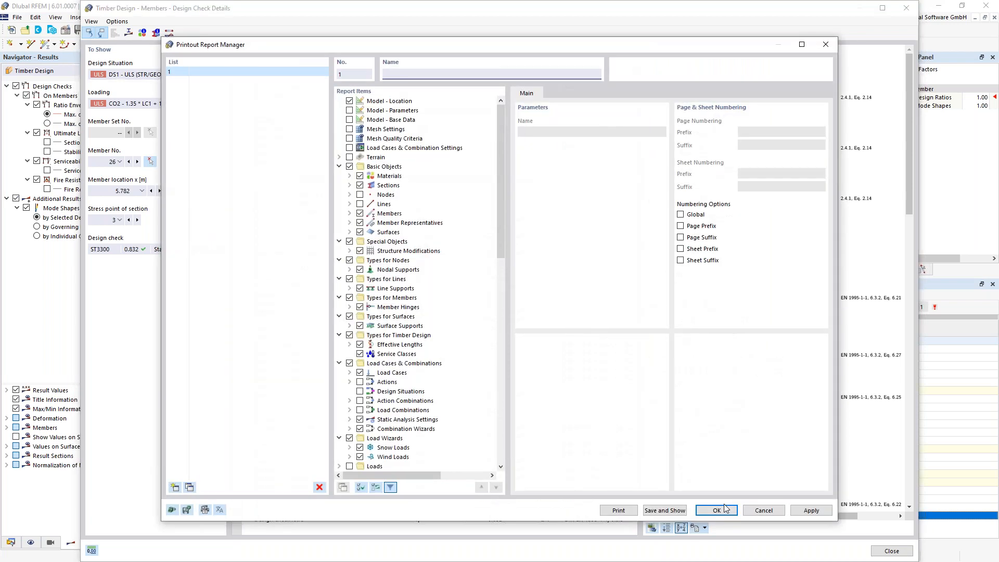
left_click(375, 487)
left_click(375, 488)
scroll(388, 386, "down", 14)
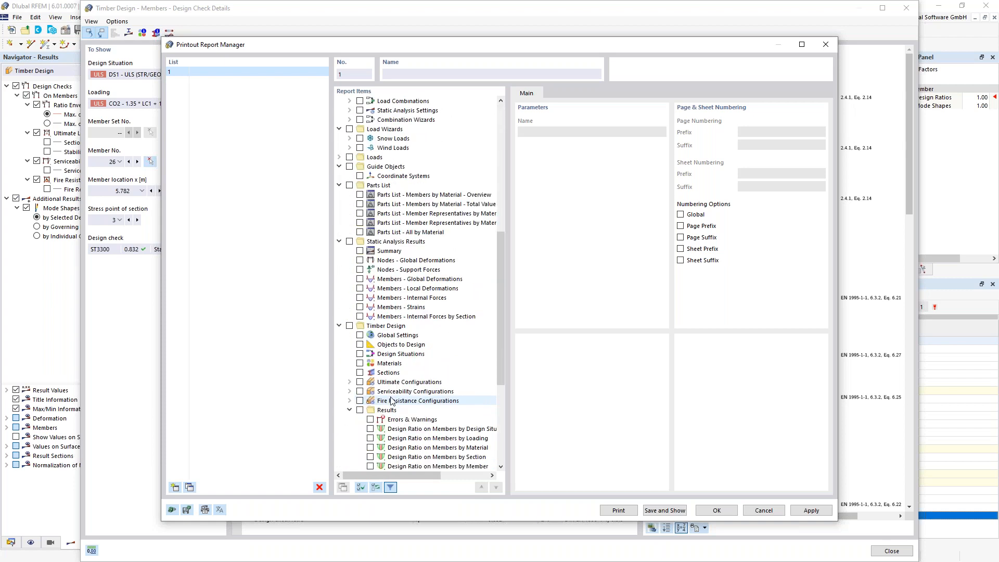
- Include the Timber Design global settings, design situations, materials, sections, serviceability configurations, and fire resistance configurations with their settings in the report
left_click(350, 241)
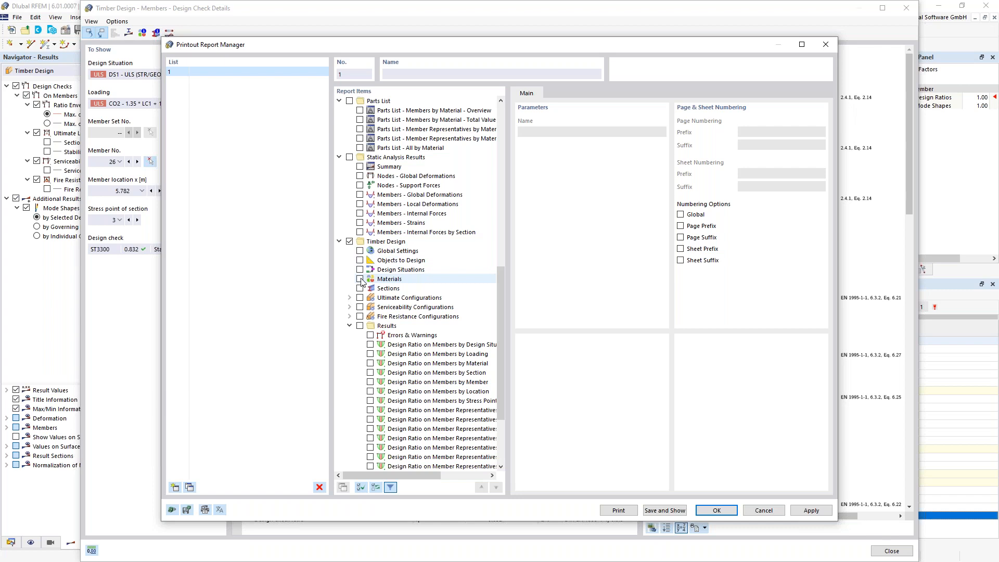
left_click(359, 251)
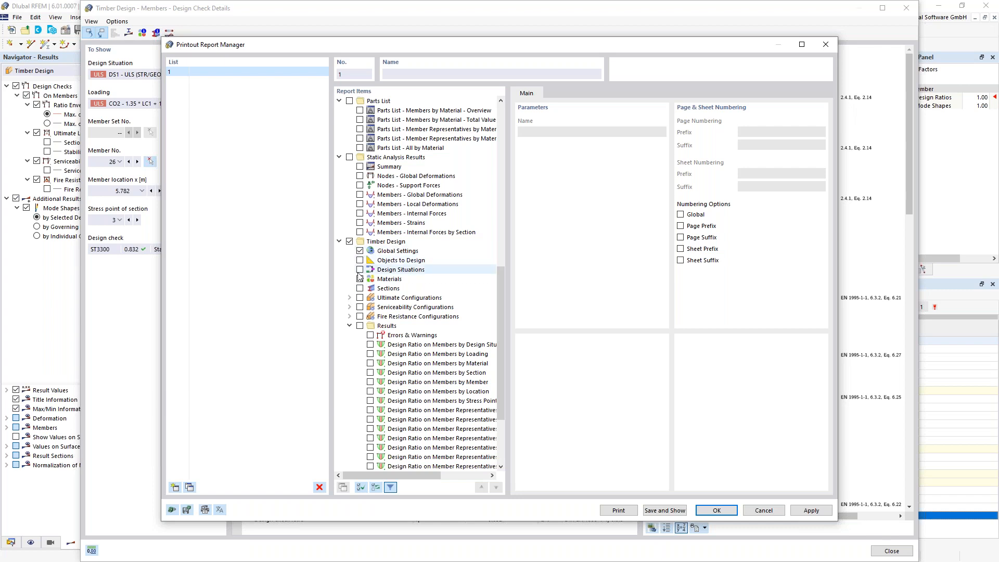
left_click(359, 270)
left_click(360, 278)
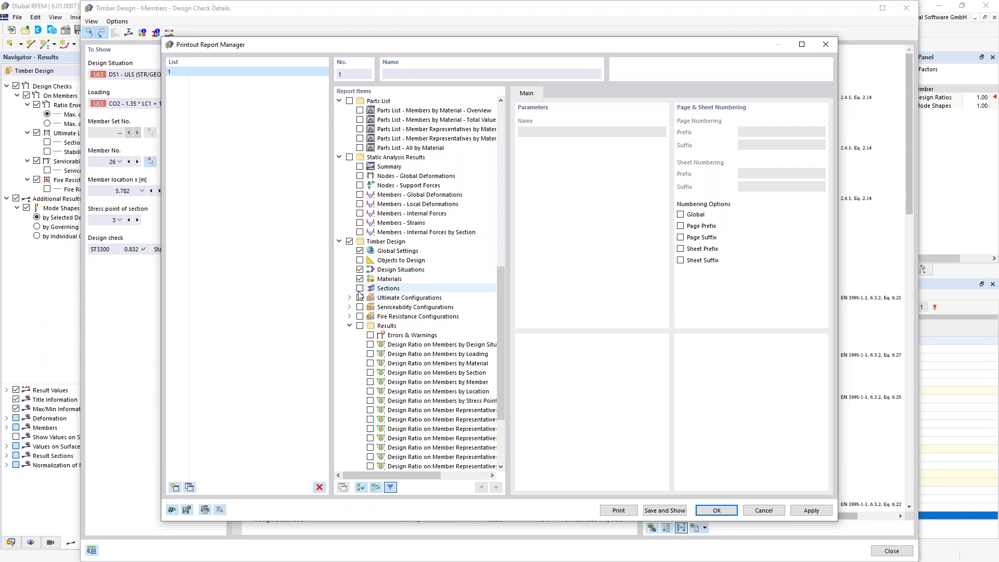
left_click(360, 289)
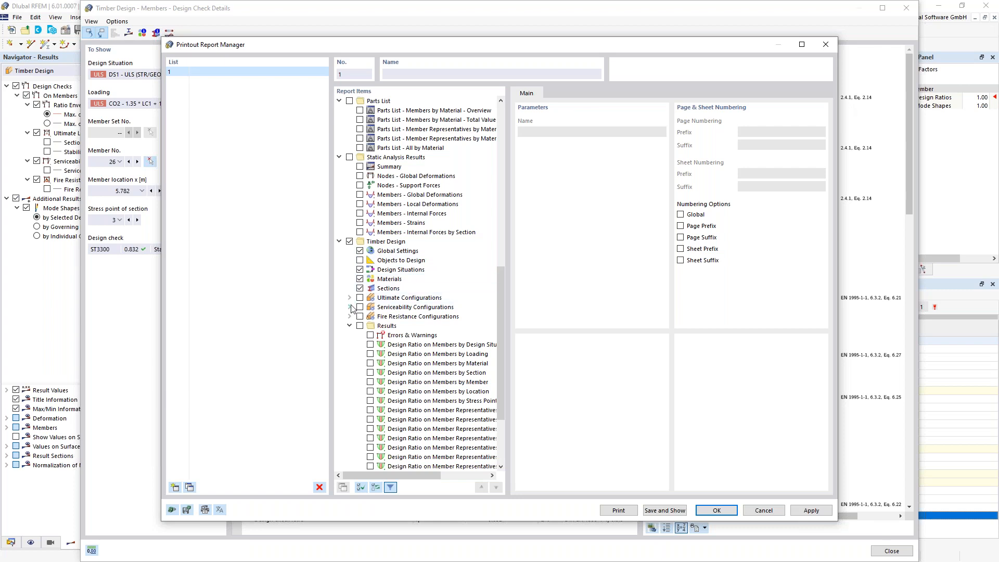
left_click(358, 308)
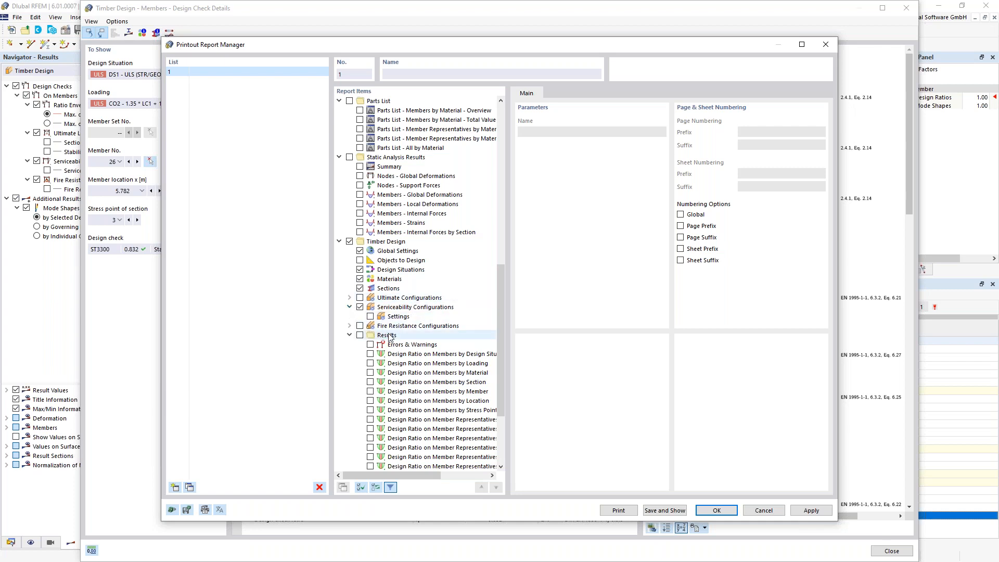
left_click(359, 326)
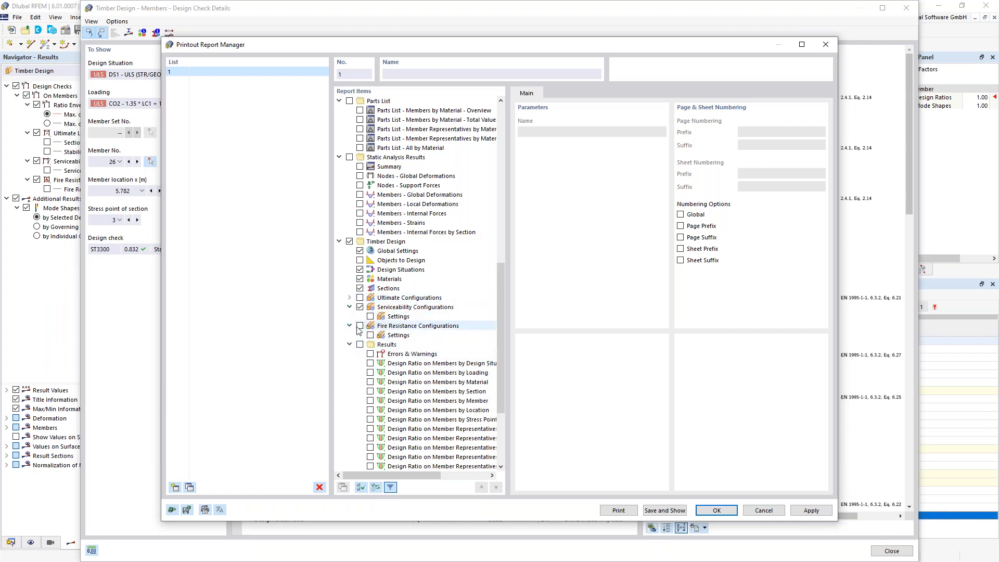
left_click(370, 335)
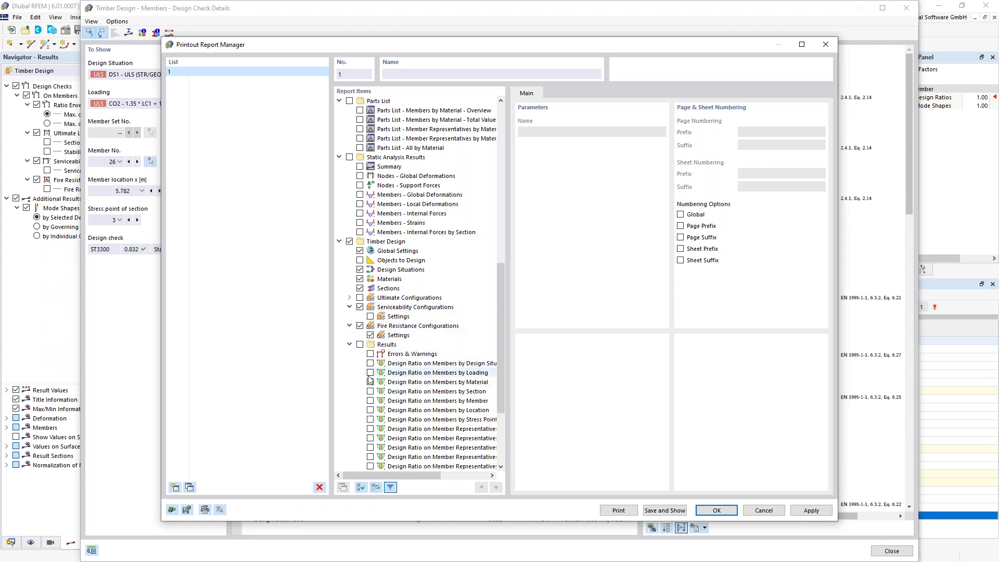
- Include the timber design results in the report with the design ratios on members by design situation and by section
scroll(370, 378, "down", 3)
scroll(370, 377, "down", 2)
left_click(360, 222)
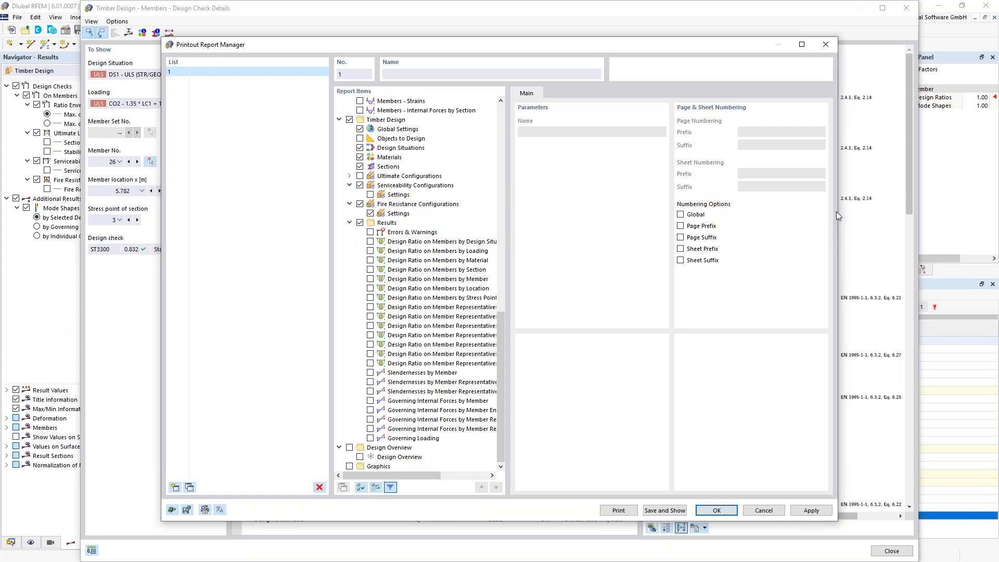
left_click_drag(837, 215, 960, 215)
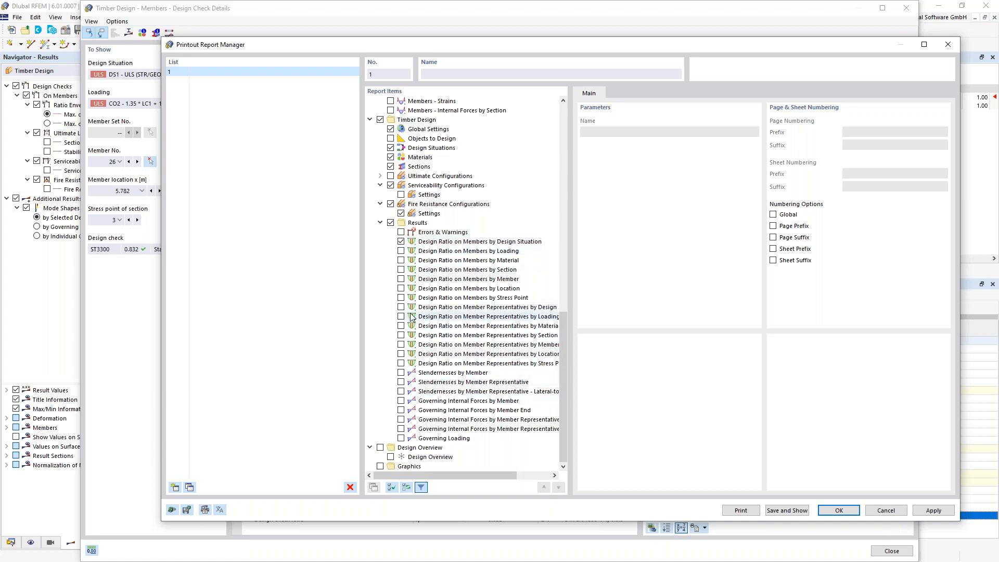
left_click(401, 270)
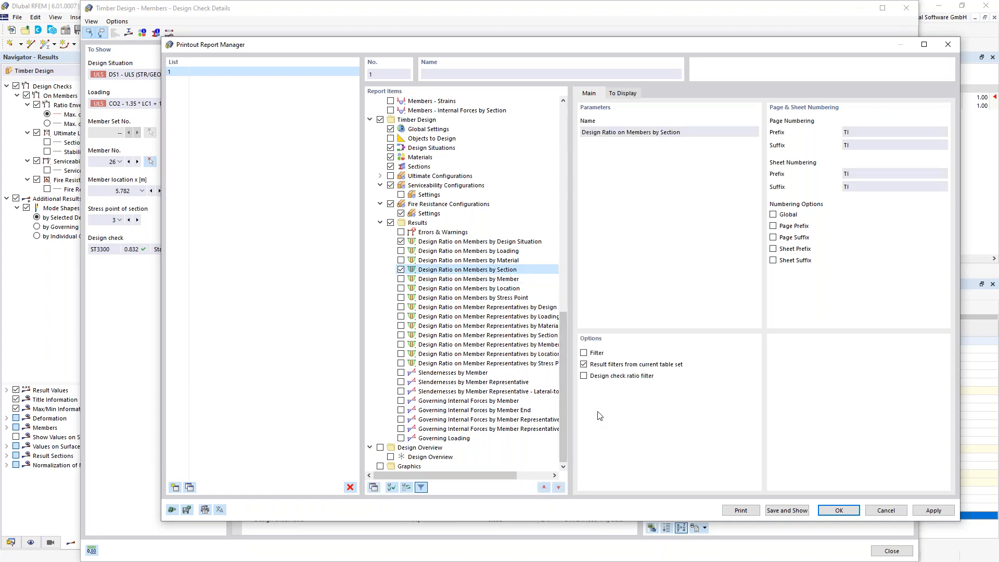
- Apply a design check ratio filter of 0.6 to the design ratios by section and accept the report settings
left_click(583, 376)
left_click(806, 364)
type("0,6")
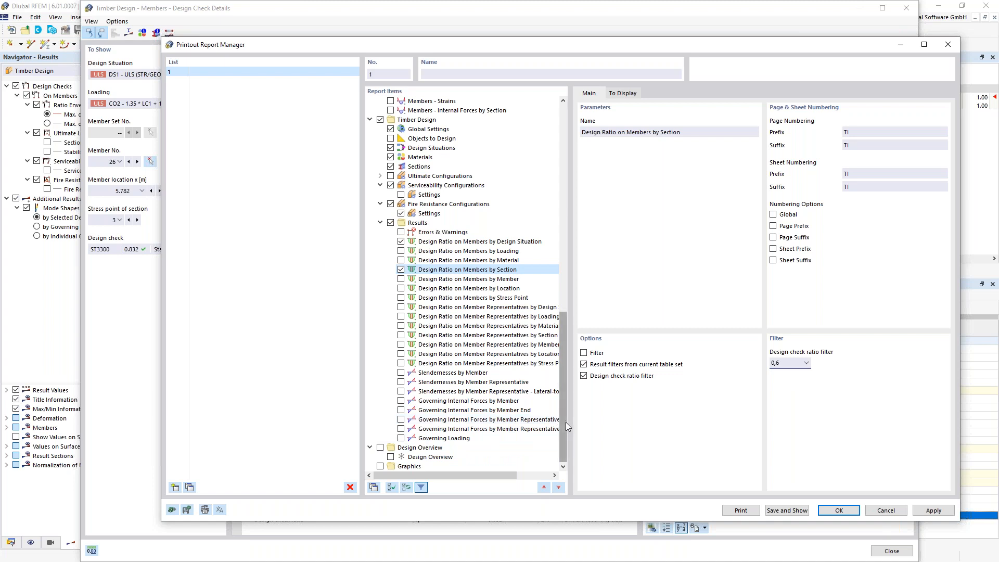
left_click(839, 511)
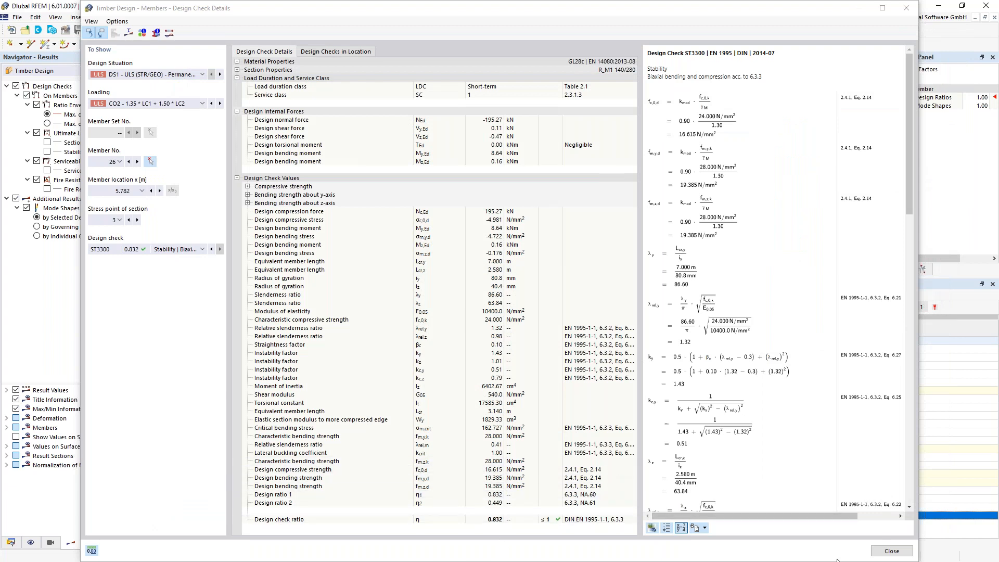
- Close the design check details and compare the design ratio tables by member and by section
left_click(886, 556)
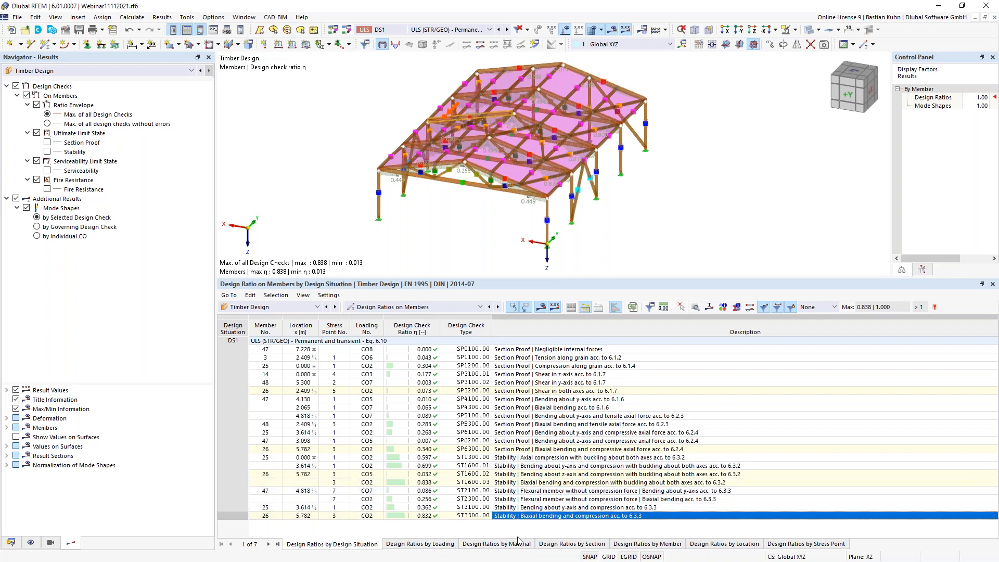
left_click(639, 544)
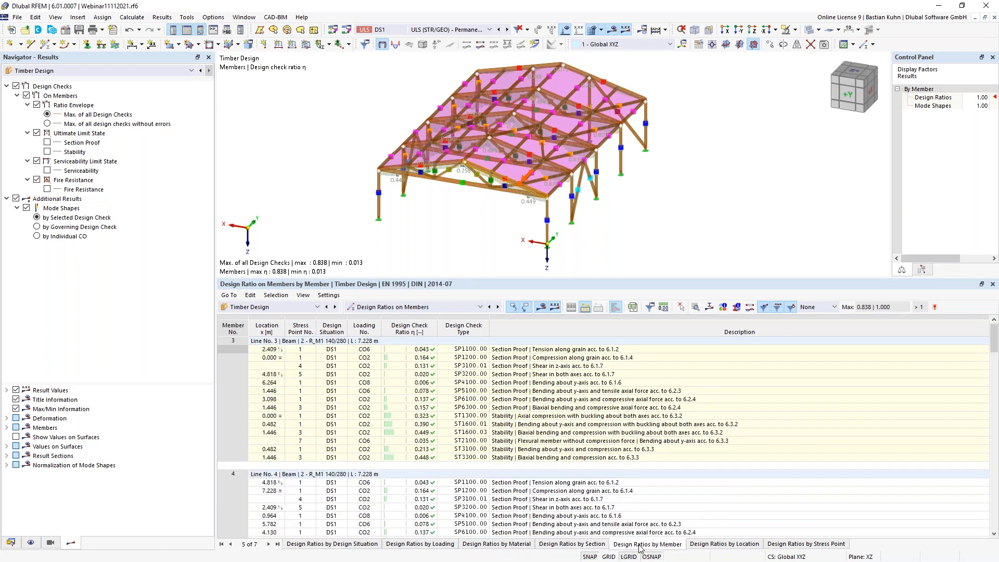
left_click(578, 544)
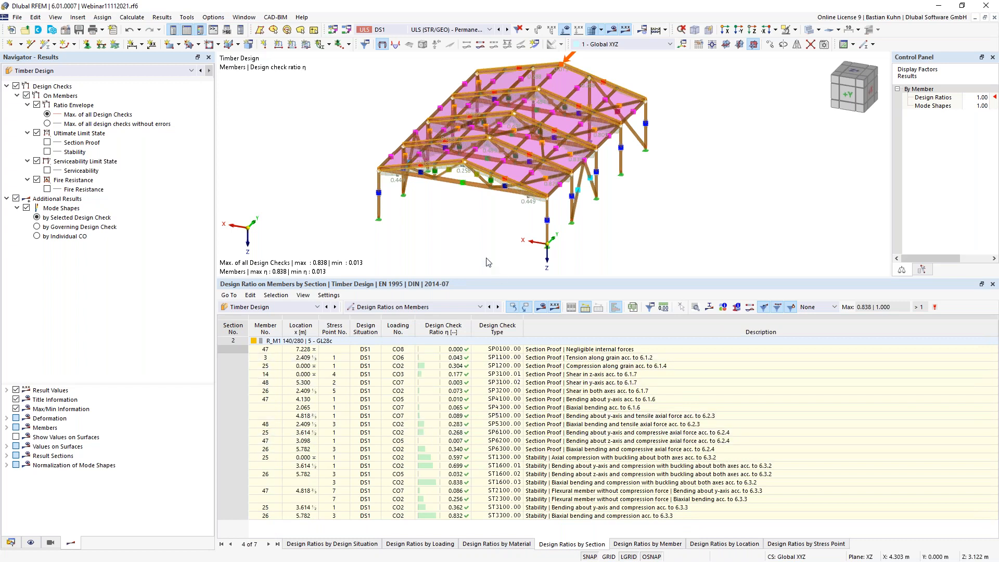
- Show the design ratios by section for the horizontal tie beams only and locate the ST1600.01 stability check on the model
left_click(461, 185)
middle_click_drag(466, 216, 473, 203, "ctrl")
left_click(585, 308)
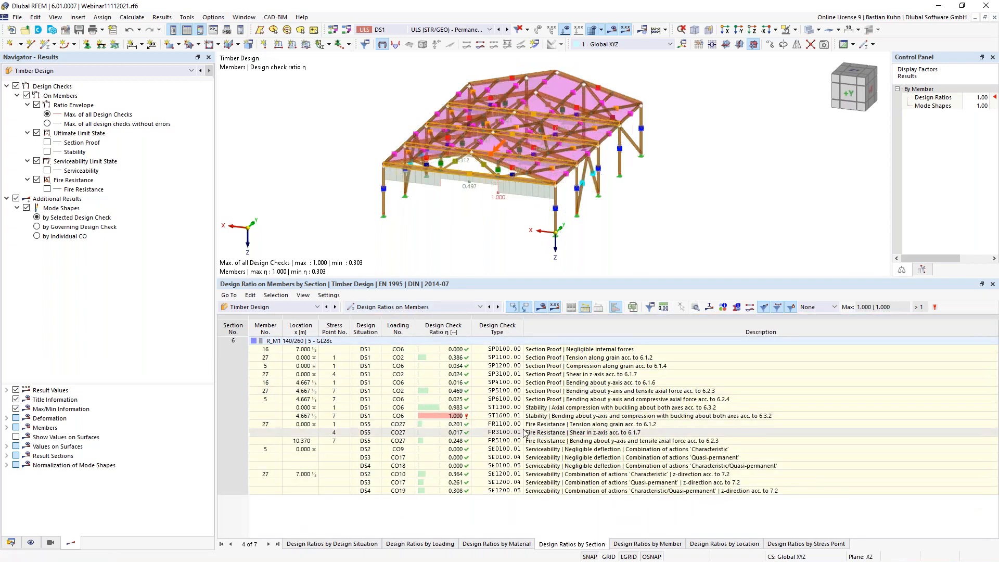
left_click(713, 416)
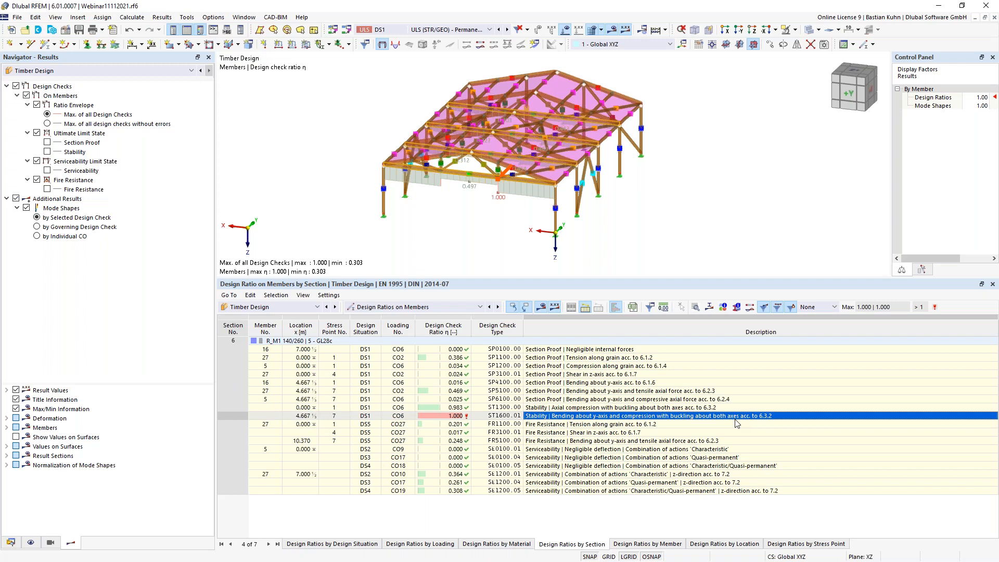
- Show the design ratios by section for the columns only and locate the ST1300.00 axial compression check on the model
left_click(555, 211)
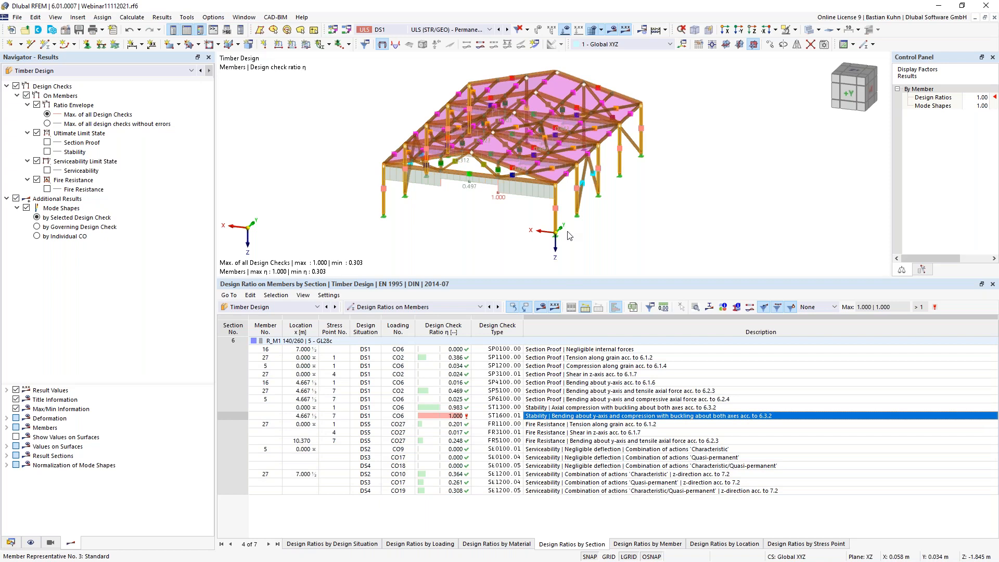
left_click(586, 308)
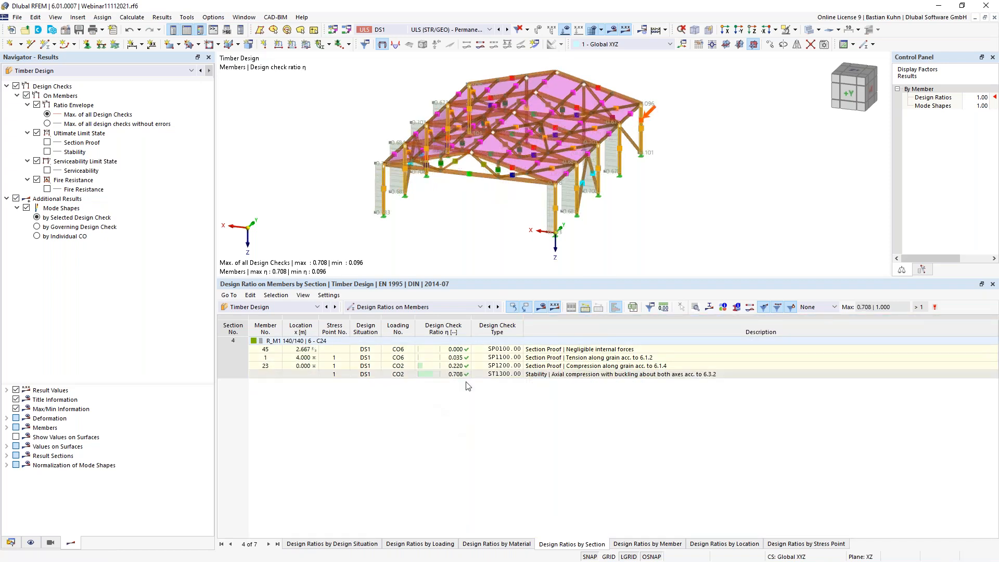
left_click(457, 374)
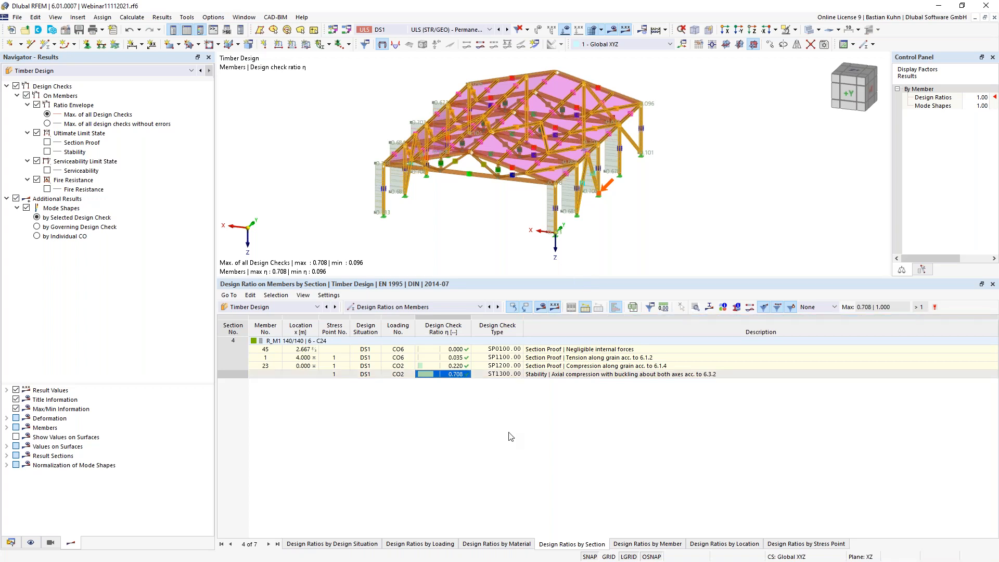
- View the hall from the side in the X-direction and turn off the display of member representatives
middle_click_drag(450, 235, 403, 213, "ctrl")
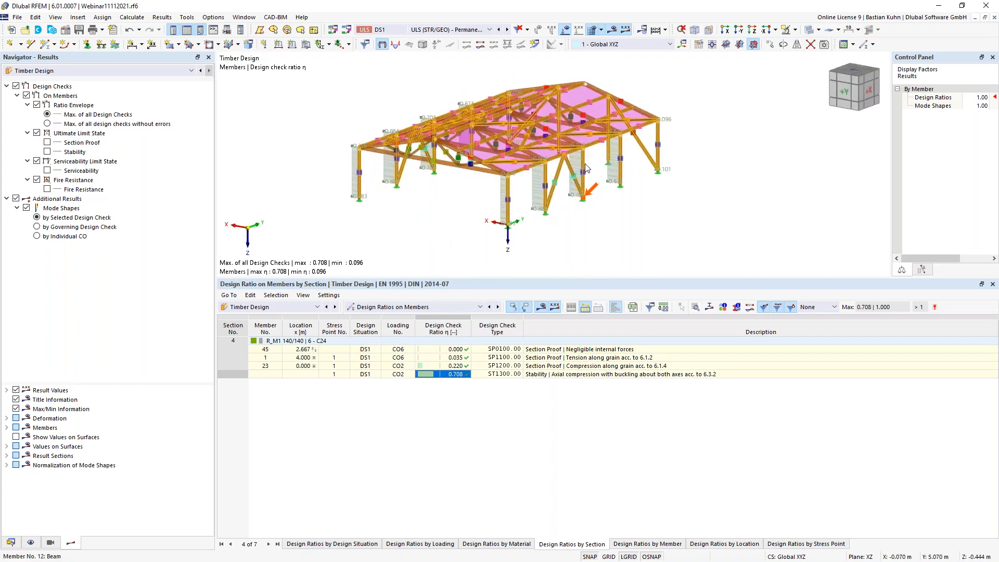
left_click(454, 184)
middle_click_drag(461, 221, 530, 208)
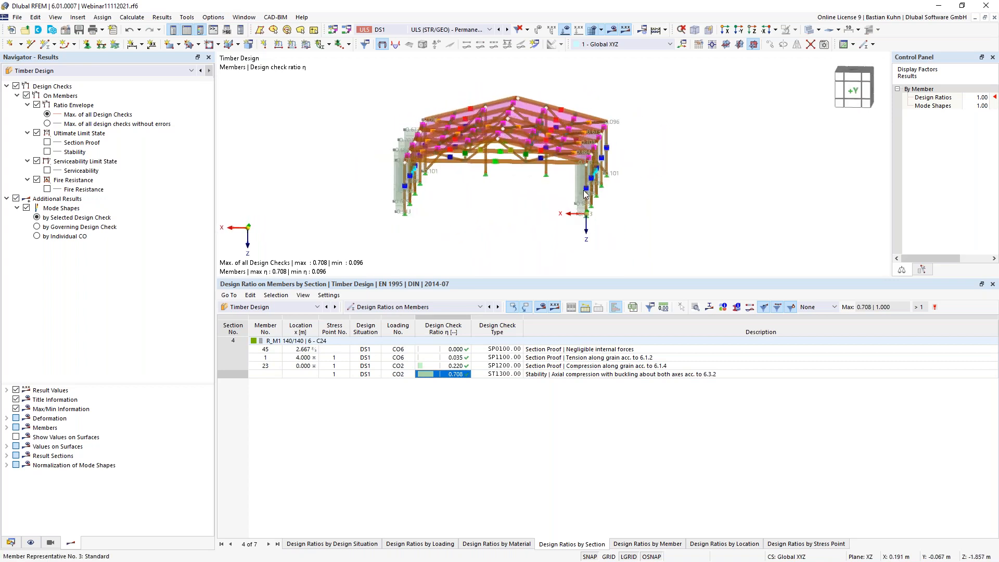
middle_click_drag(592, 217, 428, 222, "ctrl")
scroll(545, 206, "up", 6)
scroll(543, 204, "down", 5)
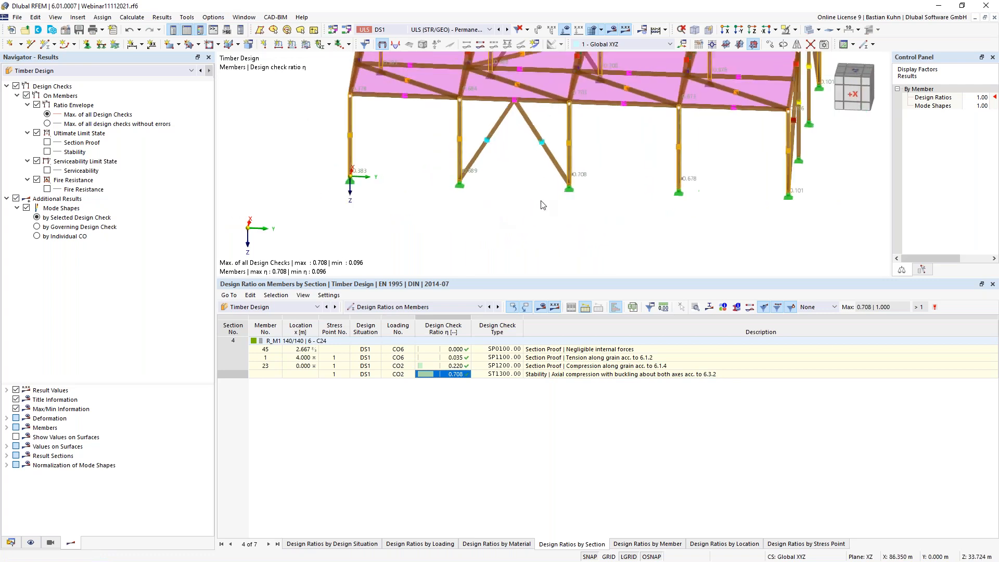
middle_click_drag(564, 214, 591, 215, "ctrl")
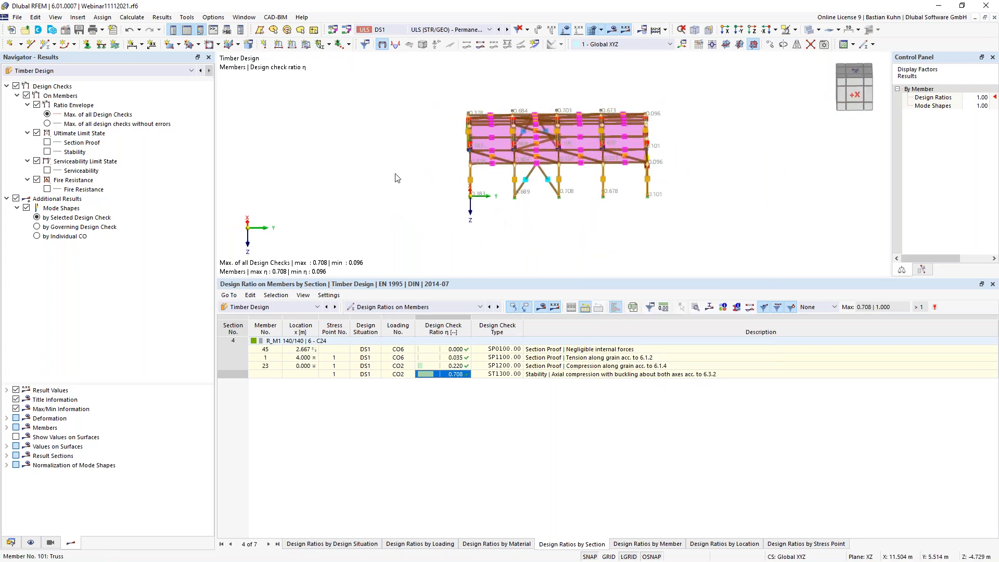
left_click(32, 543)
left_click(37, 115)
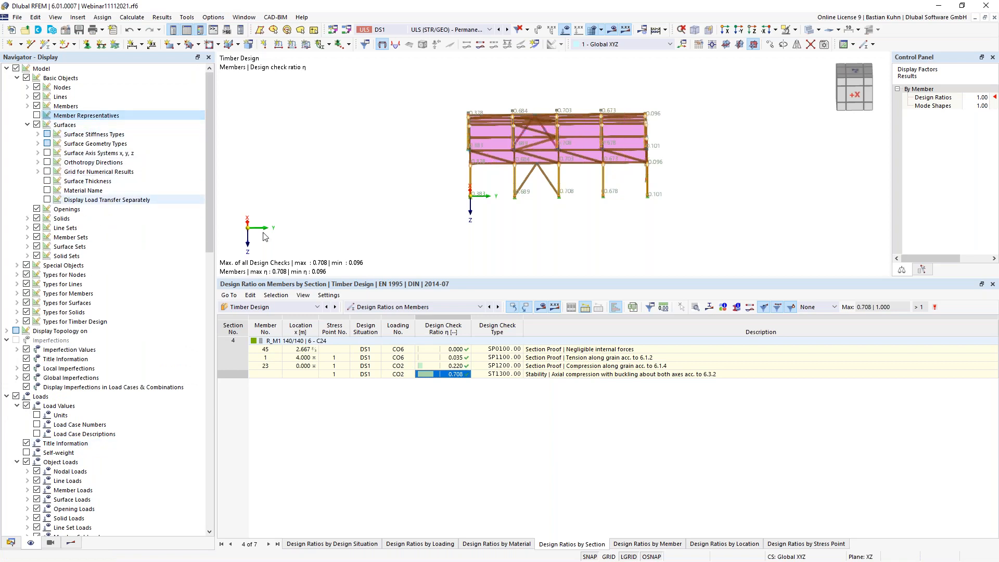
- Isolate the second-to-last frame in the Y-direction using visibility by selected objects and view it in the -Y direction
left_click(605, 143)
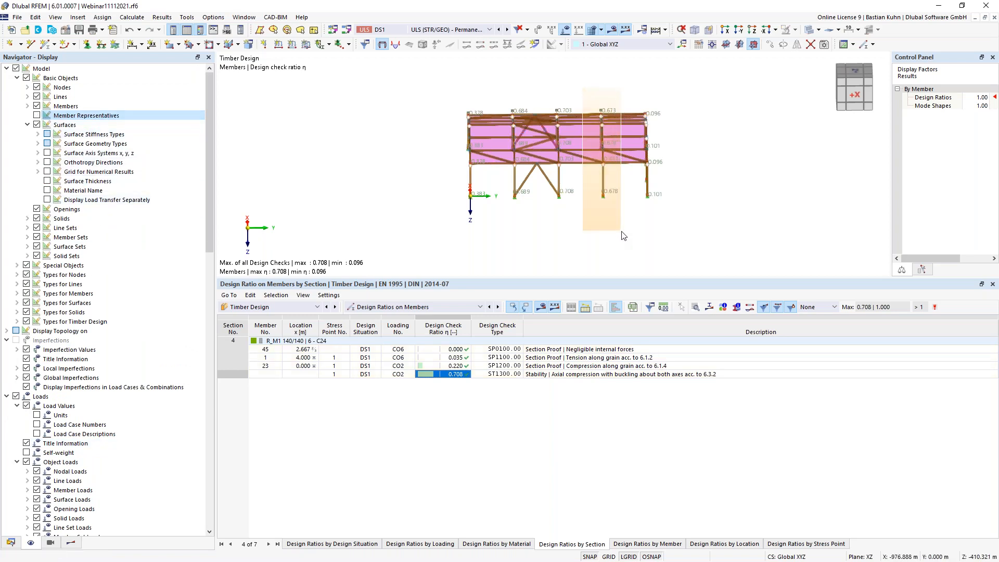
left_click(795, 29)
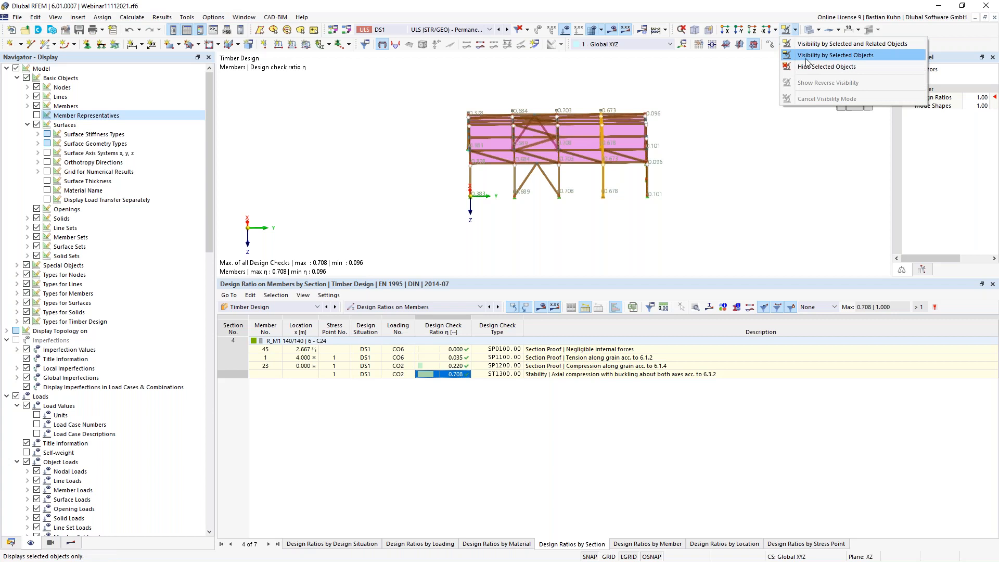
left_click(813, 55)
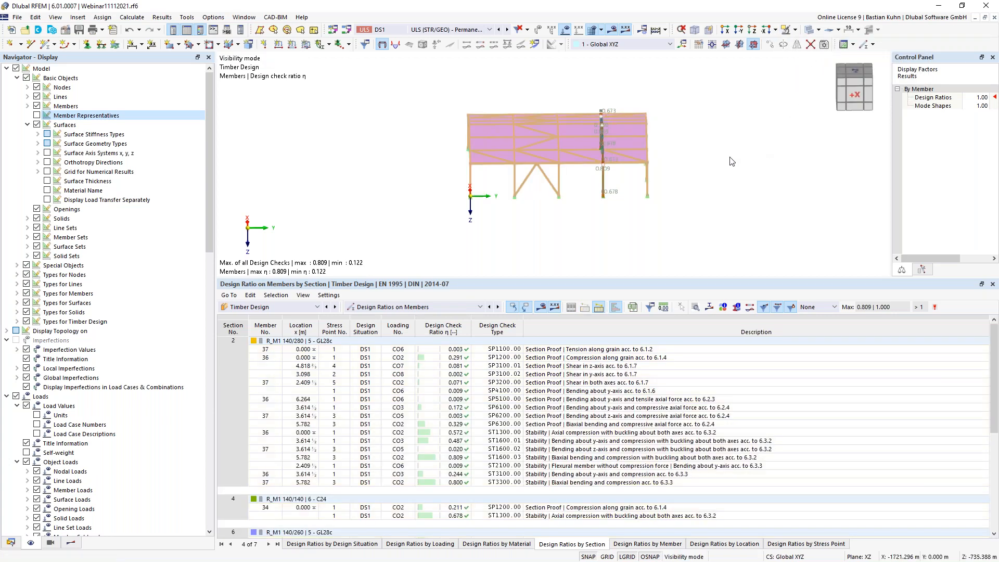
left_click(739, 30)
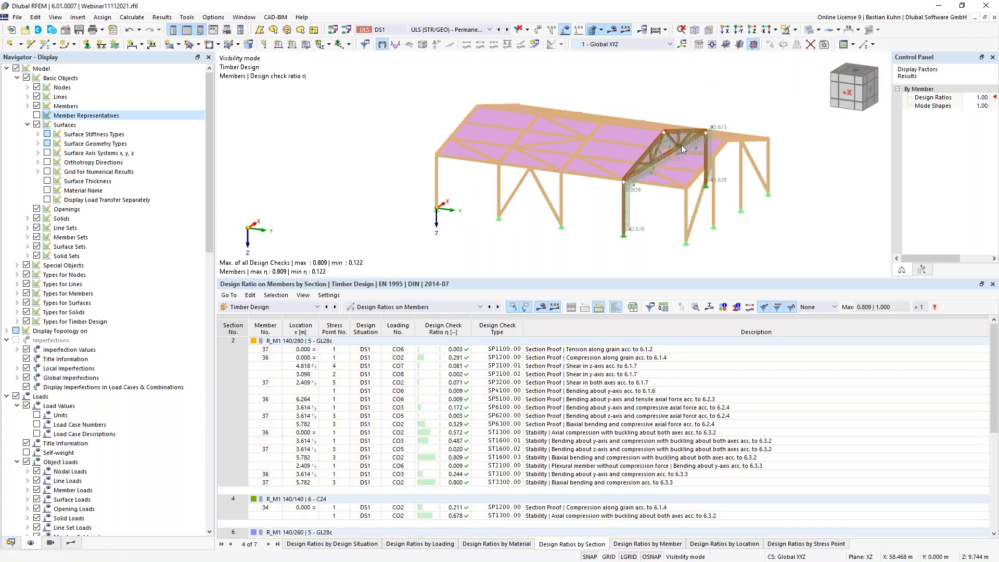
scroll(546, 203, "down", 2)
scroll(546, 179, "up", 1)
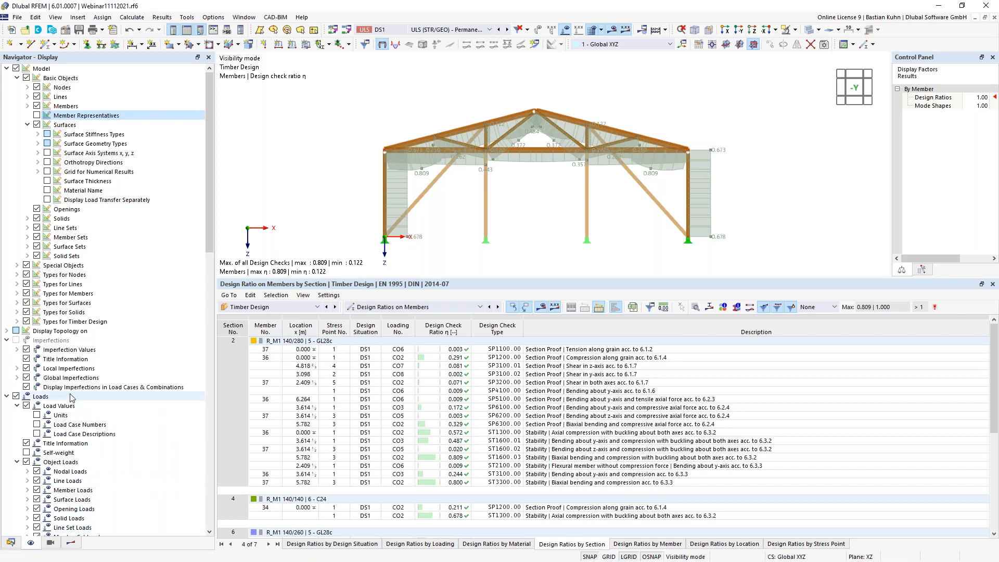
- Switch the displayed results of the isolated frame from timber design to the static analysis of design situation DS1
left_click(70, 544)
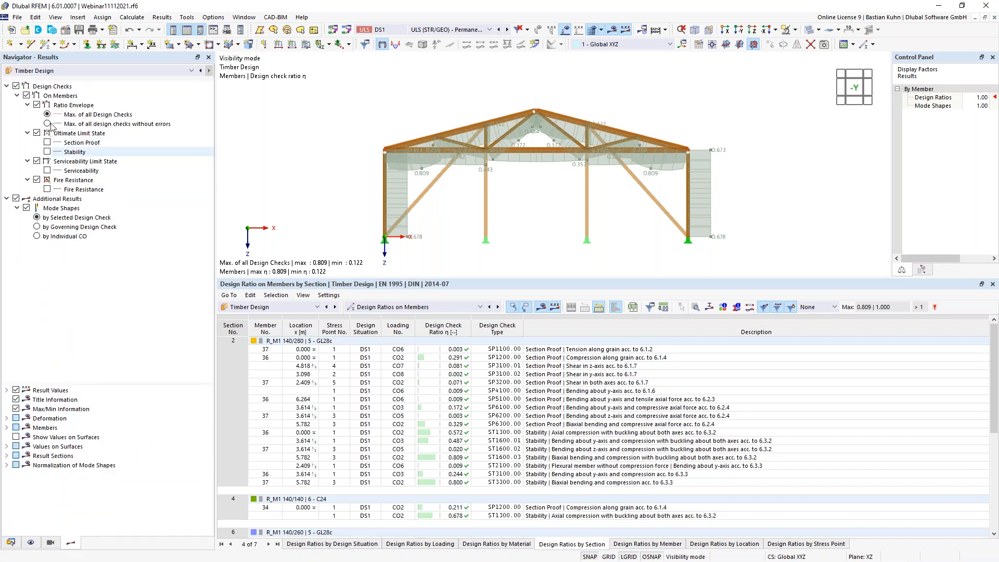
left_click(76, 80)
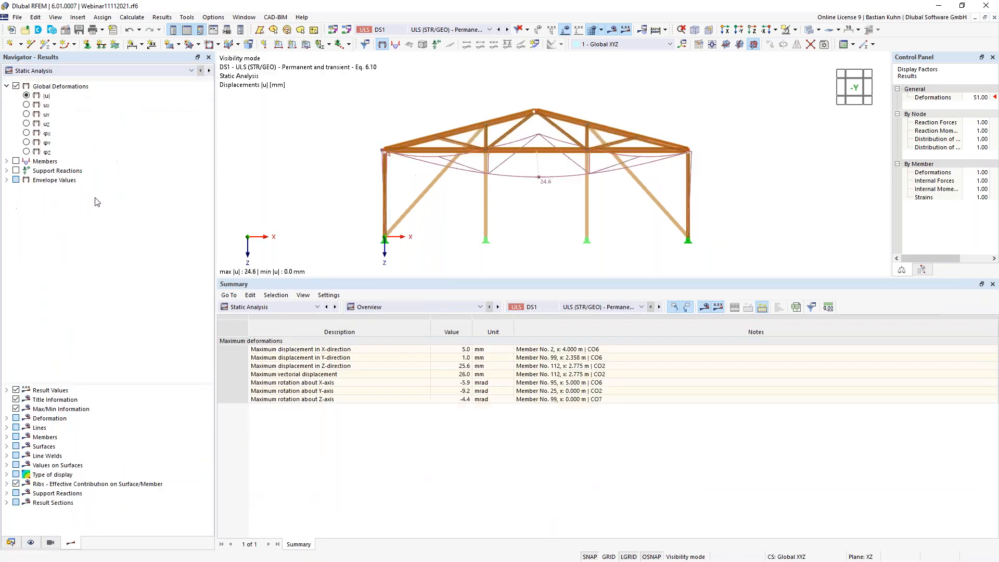
- Display the members' axial force N diagram on the isolated frame instead of the global deformations
left_click(9, 161)
left_click(16, 162)
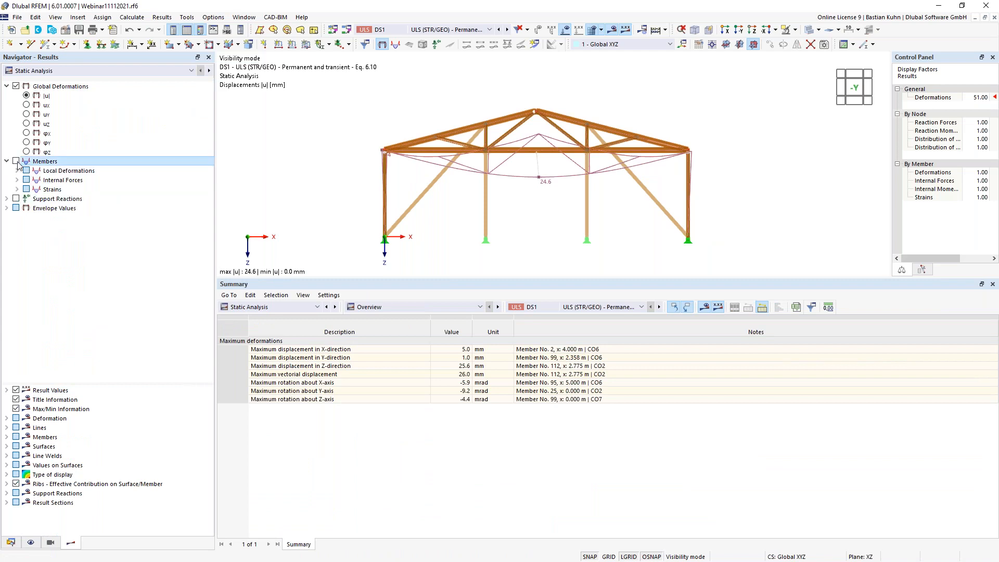
left_click(18, 180)
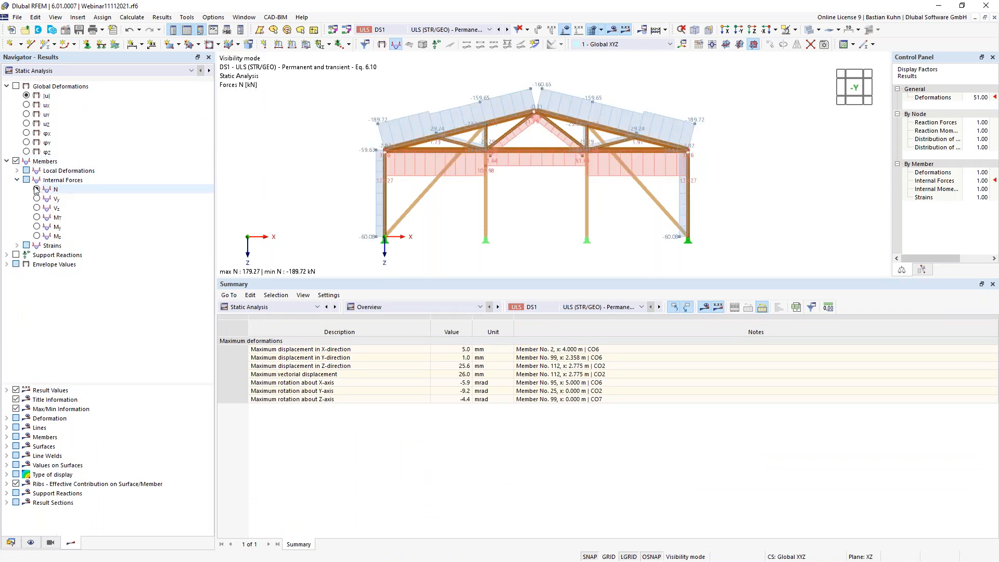
left_click(36, 189)
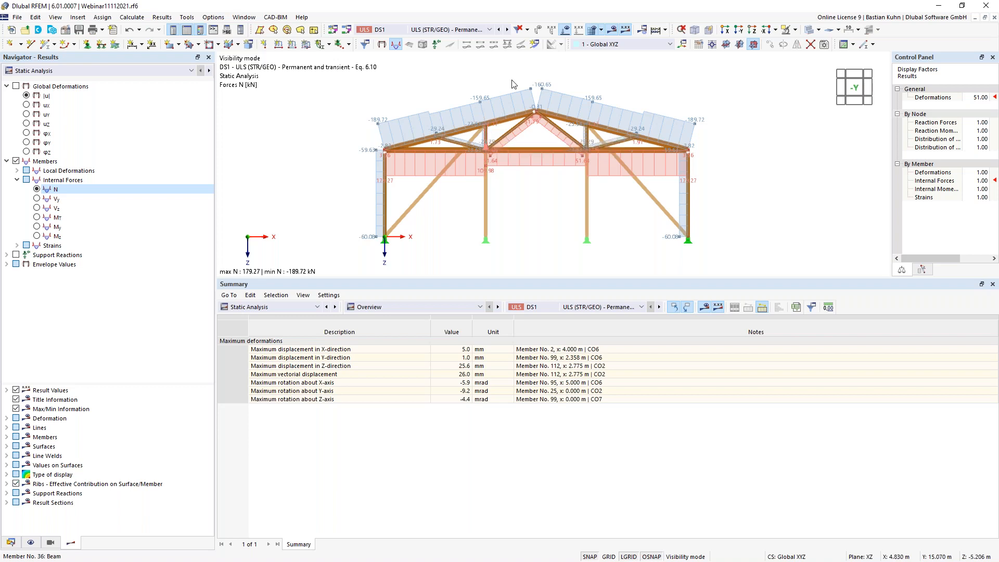
left_click(472, 30)
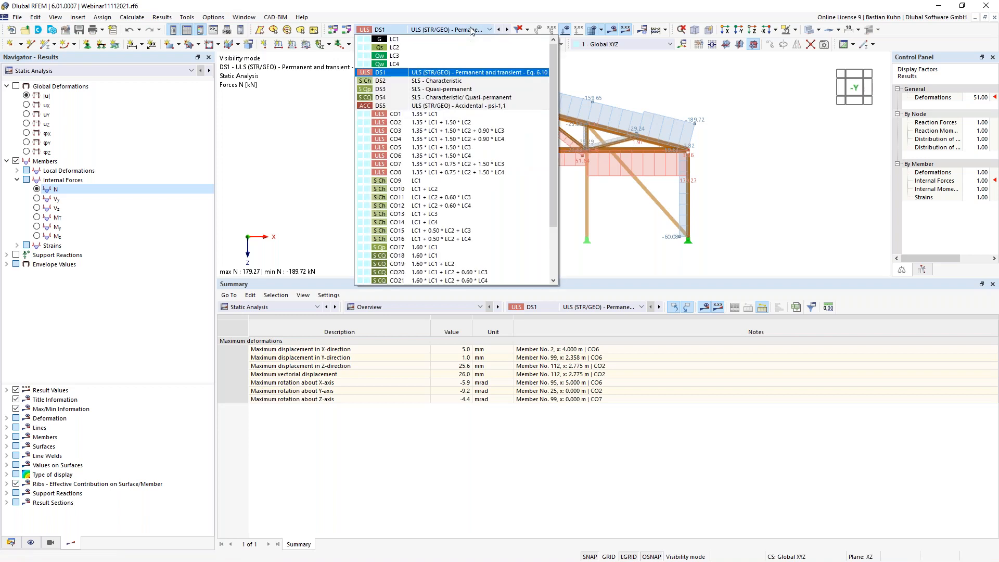
left_click(471, 6)
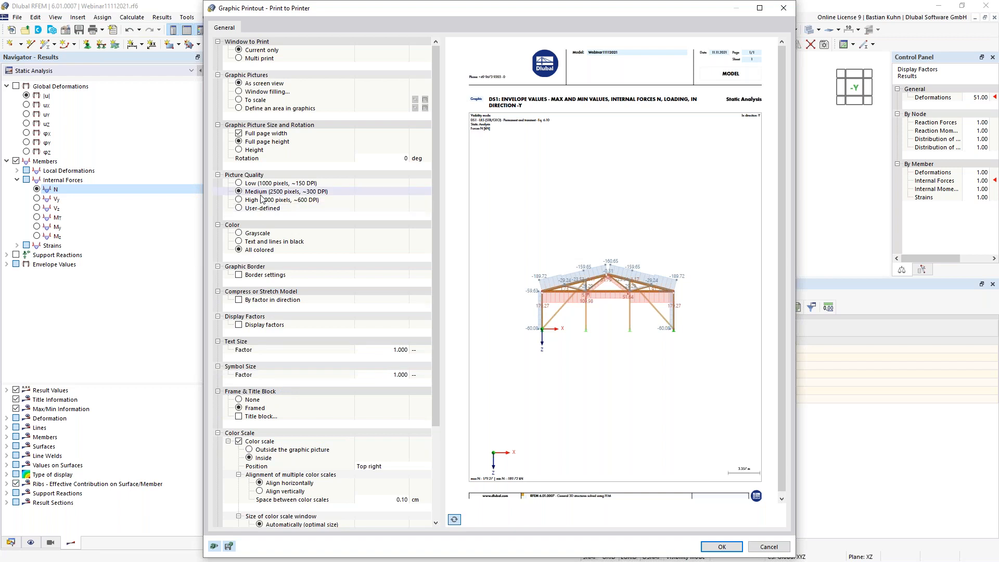
- Prepare a printout of the axial force graphic with a 50 % picture height ratio and cancel at the printer settings
left_click(240, 150)
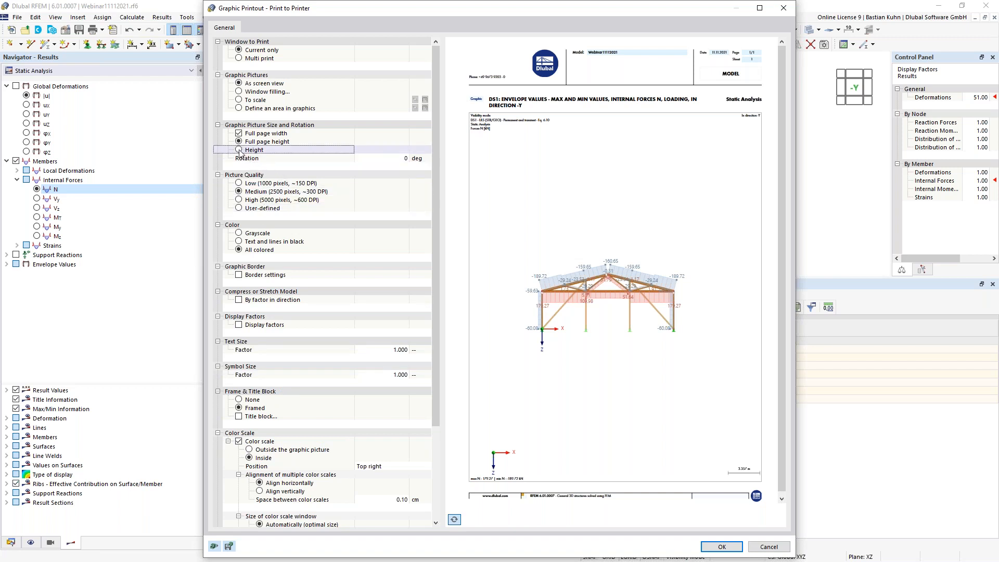
left_click(371, 161)
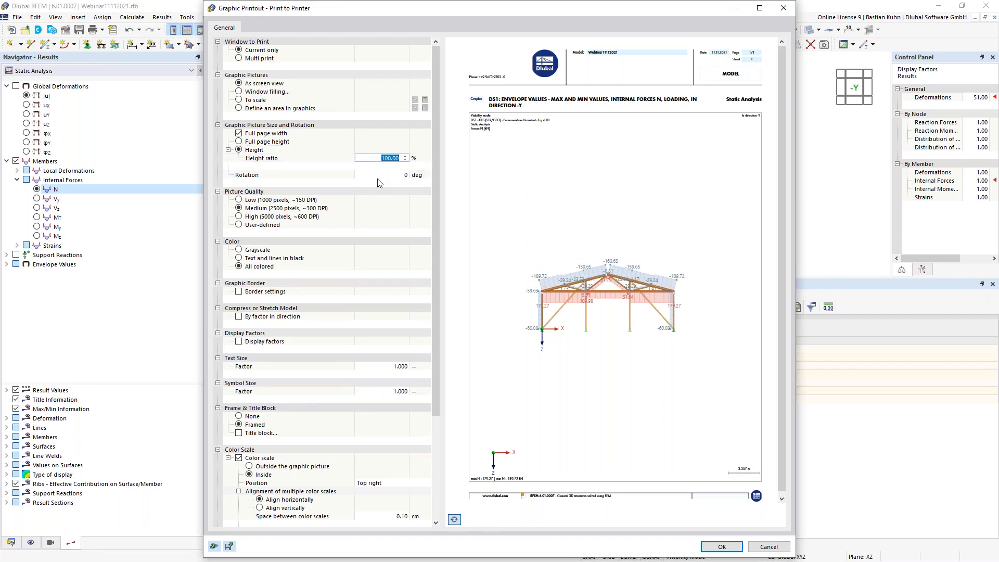
type("50")
left_click(721, 546)
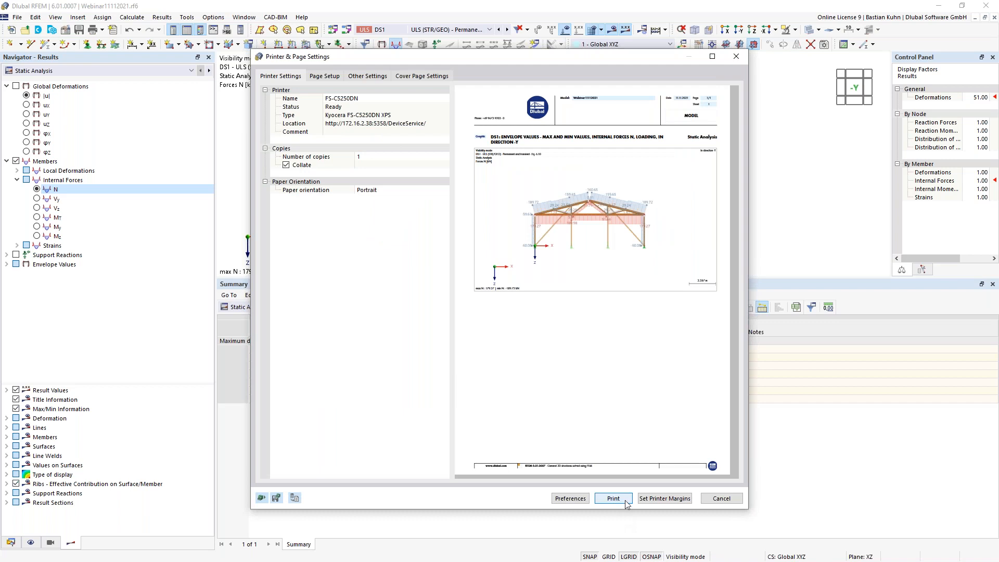
left_click(714, 500)
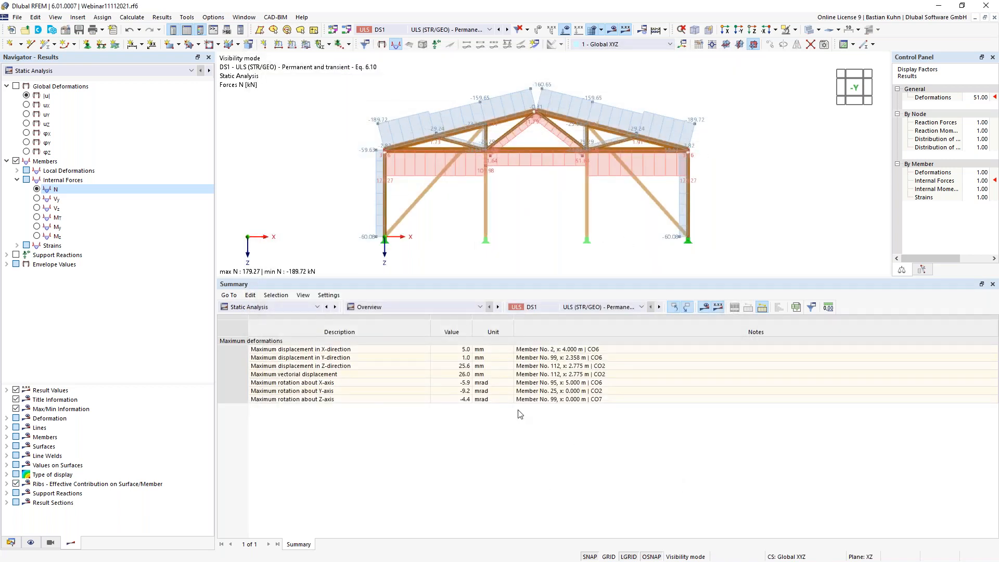
- Open printout report 1 and examine the timber design chapters and the ST3300 design check formulas of member No. 26
left_click(11, 542)
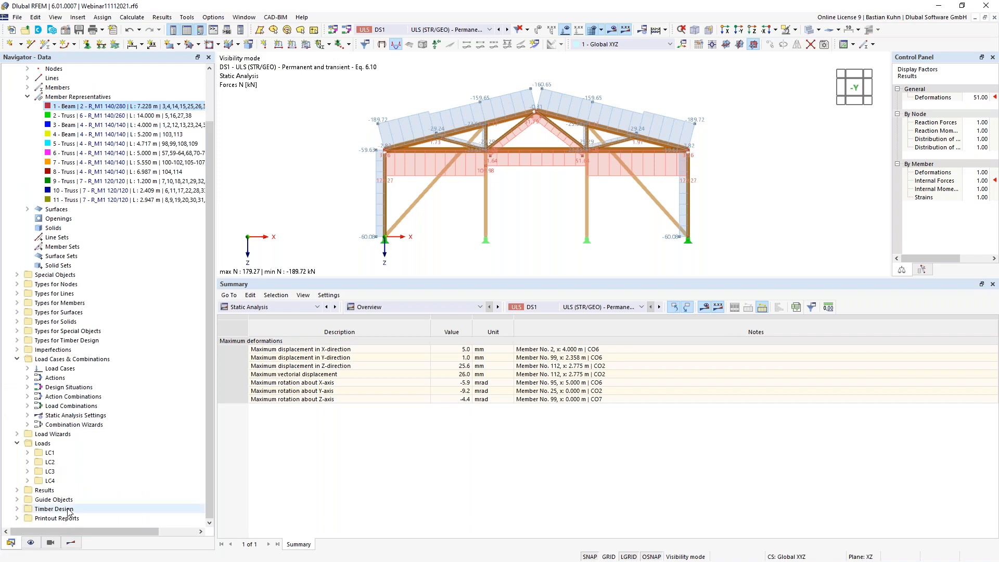
left_click(17, 518)
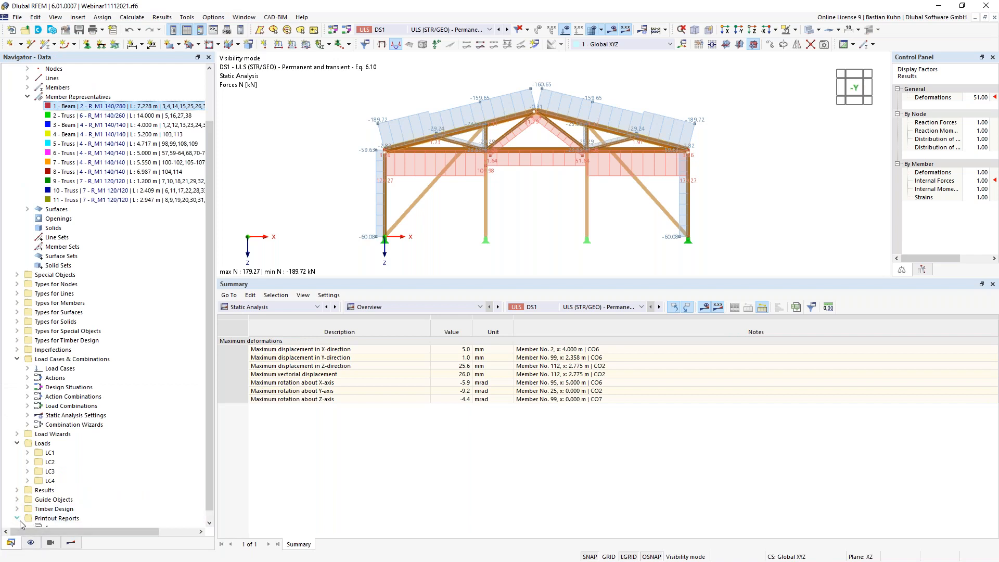
double_click(48, 519)
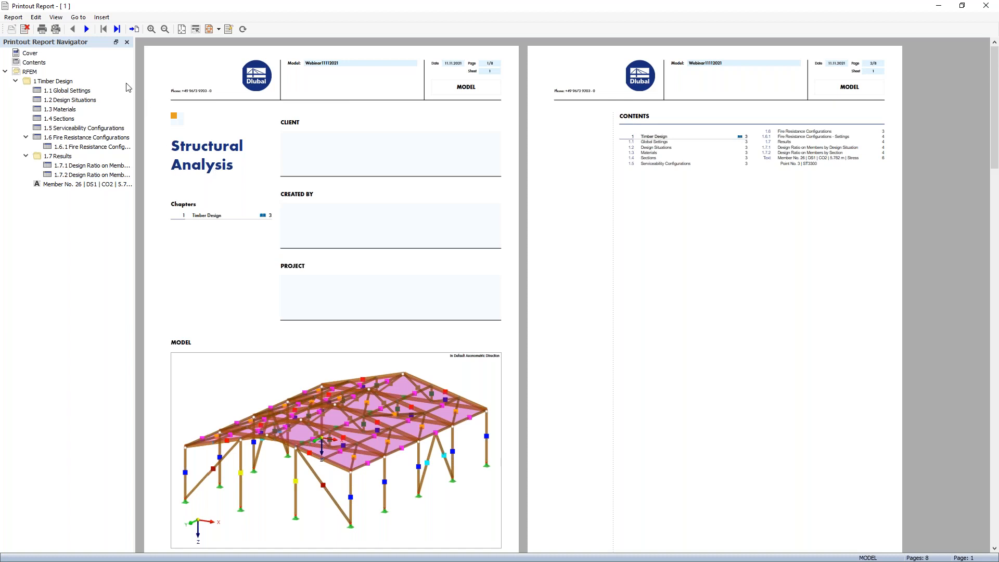
left_click(86, 29)
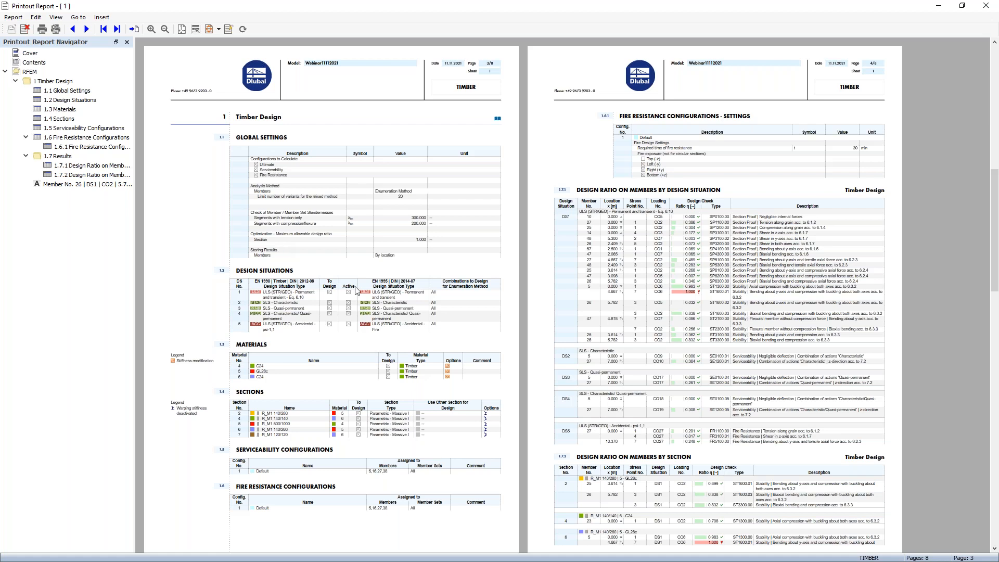
left_click(53, 186)
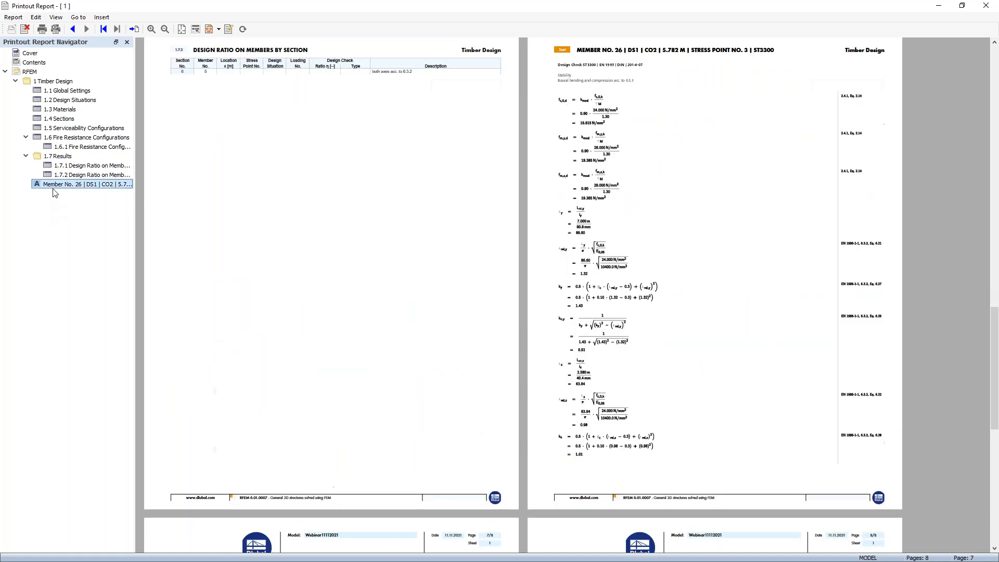
scroll(513, 272, "down", 3)
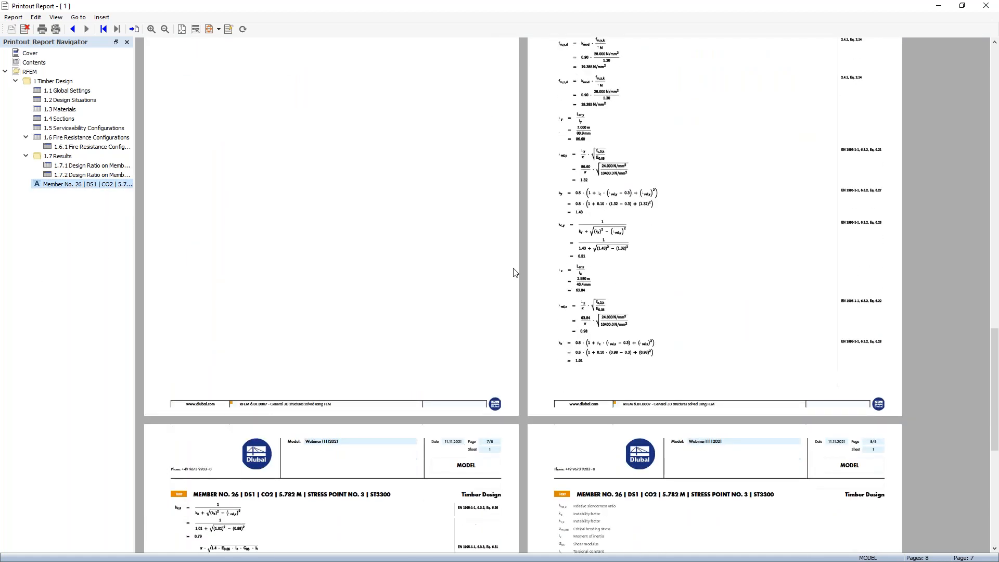
scroll(670, 346, "down", 3)
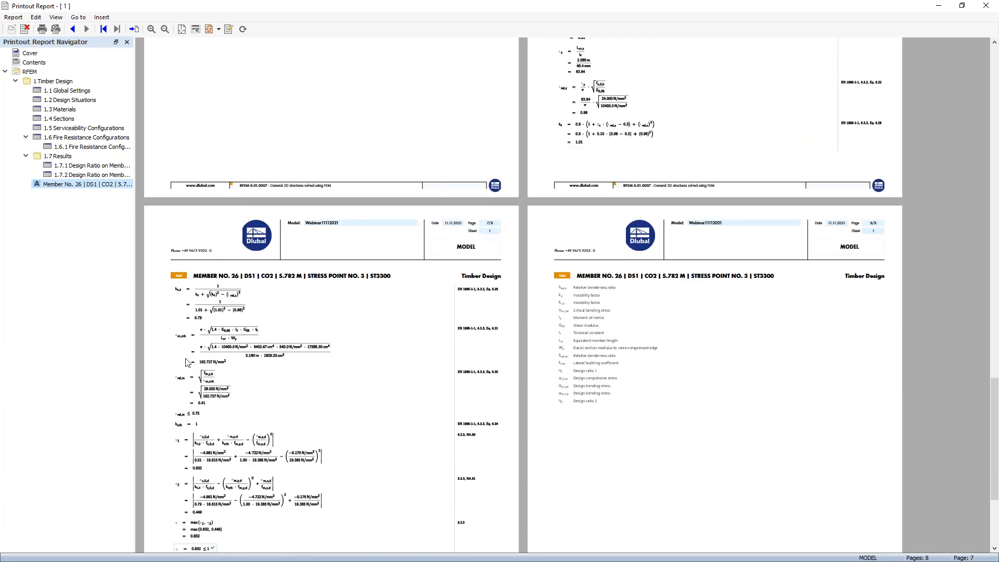
scroll(318, 376, "up", 3)
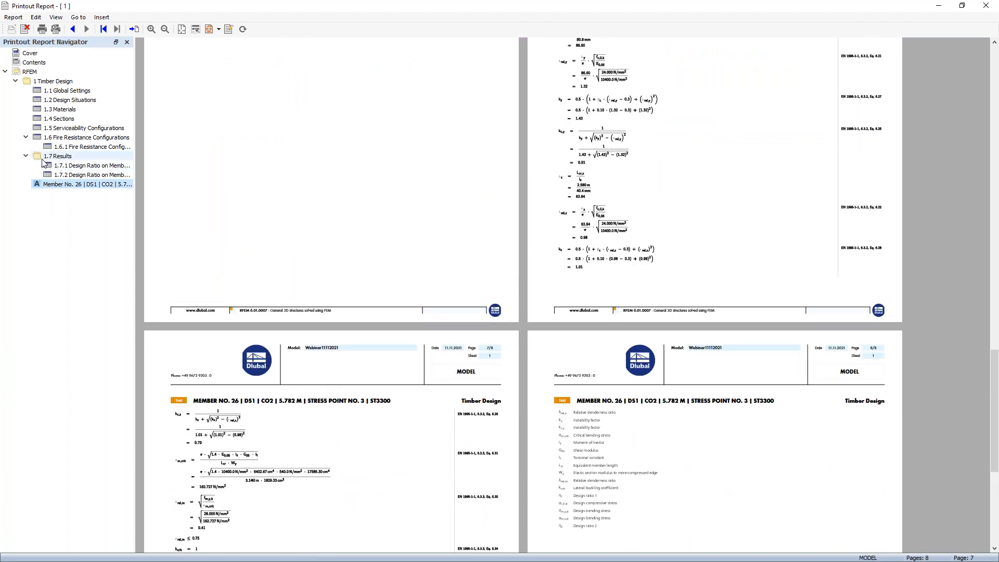
- Review the report's design ratios by design situation, fire resistance configurations and sections, and close the report
left_click(69, 166)
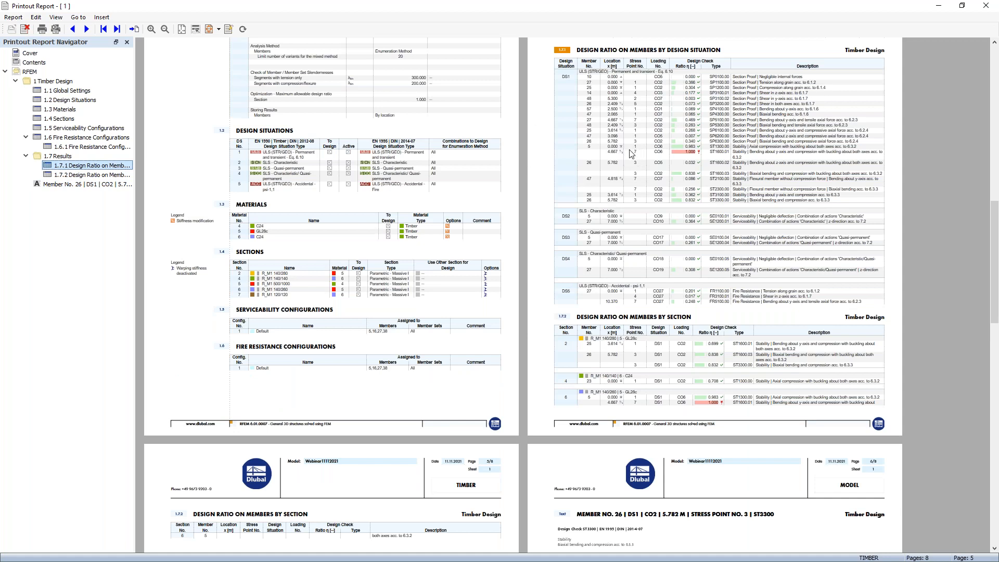
left_click(79, 138)
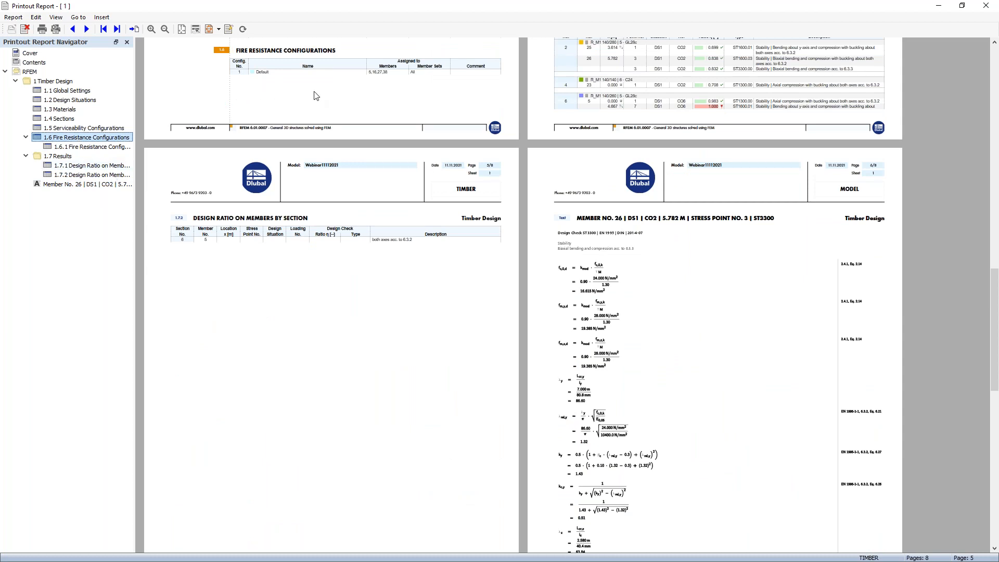
scroll(315, 98, "up", 5)
scroll(315, 100, "up", 8)
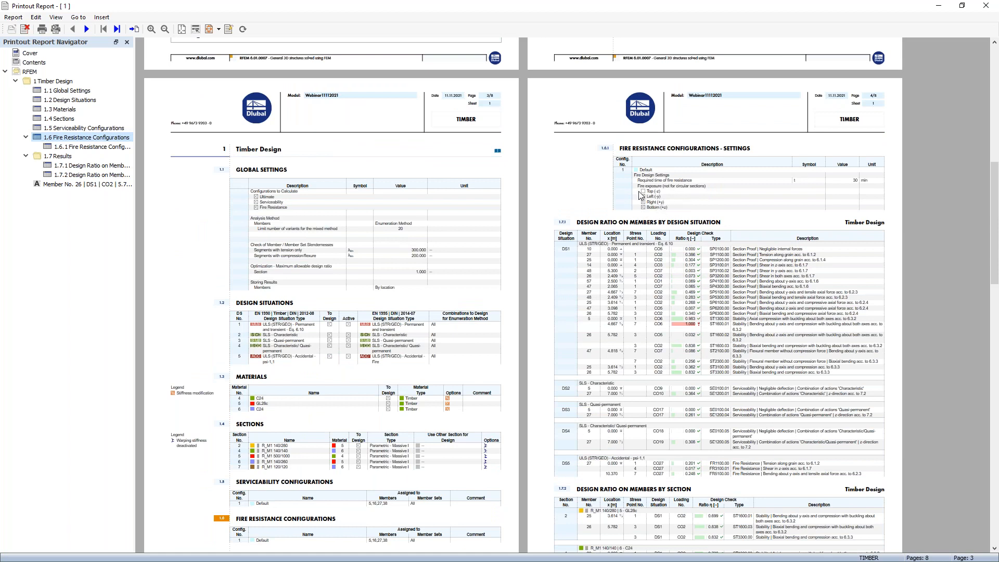
left_click(61, 118)
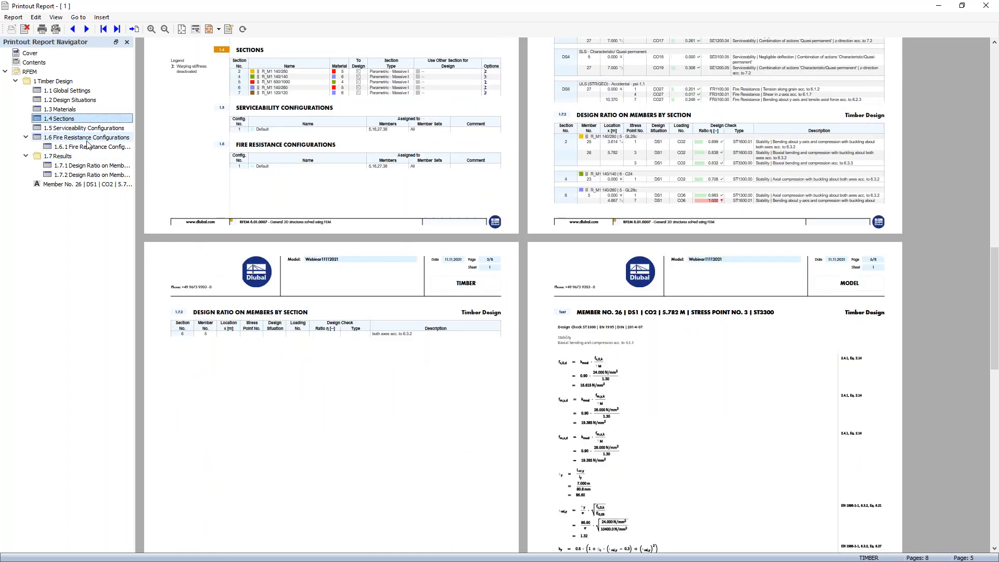
left_click(986, 6)
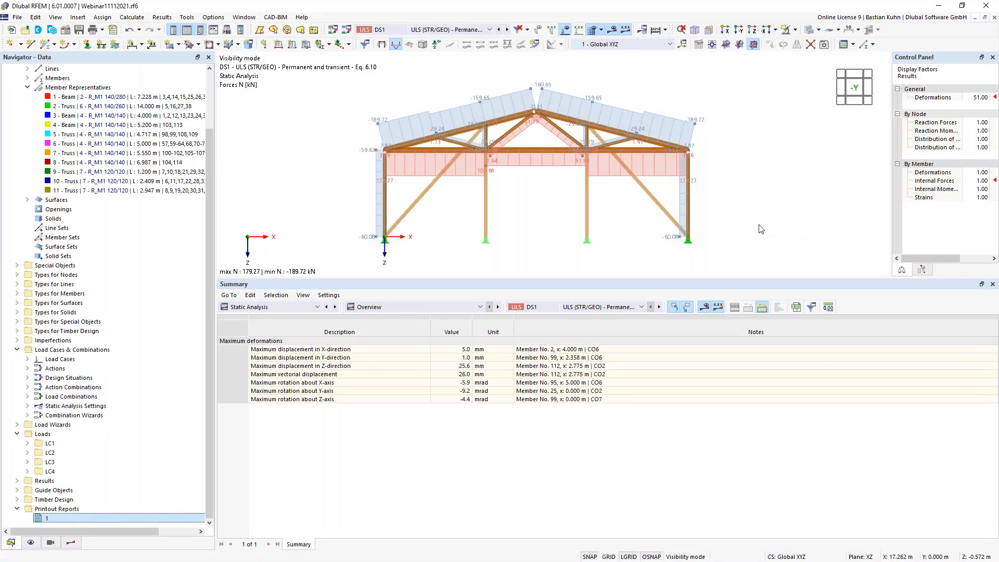
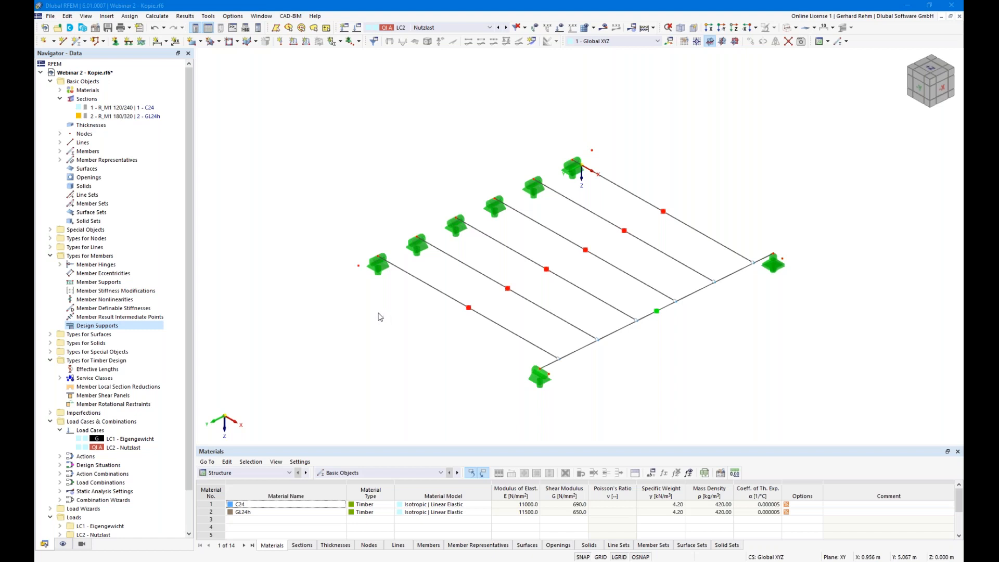
- Examine the layout of the parallel beams, the cross beam and their supports in the Webinar 2 - Kopie model from several directions
middle_click_drag(377, 357, 463, 317, "ctrl")
right_click(463, 316)
left_click(427, 338)
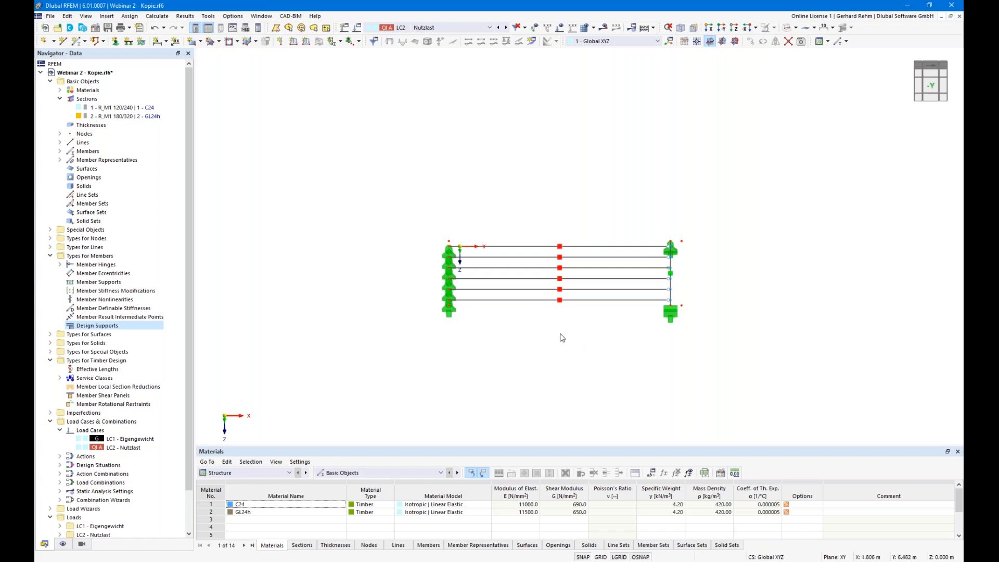
middle_click_drag(823, 293, 693, 337)
left_click(597, 361)
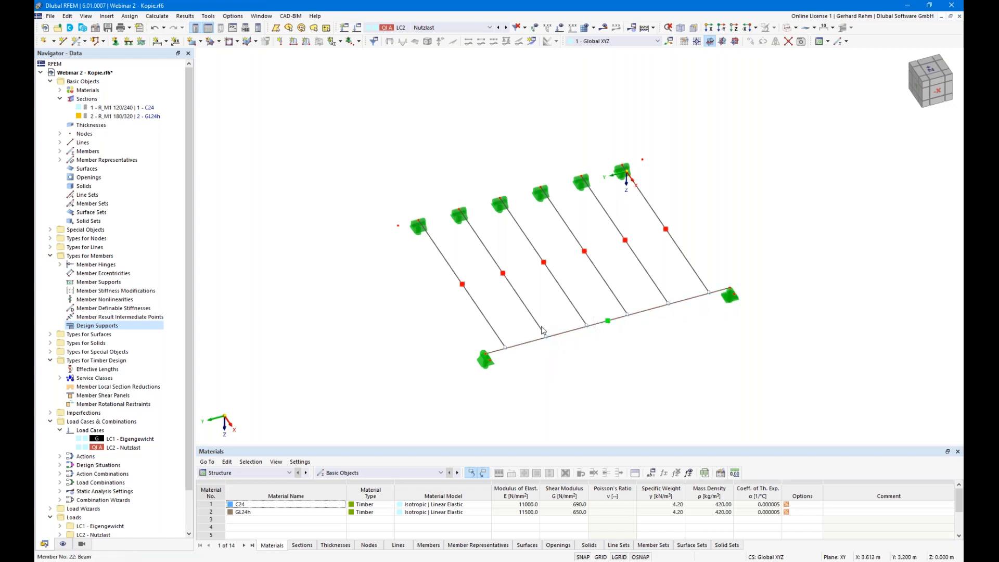
left_click(567, 298)
left_click(689, 365)
right_click_drag(403, 338, 495, 344)
left_click(458, 337)
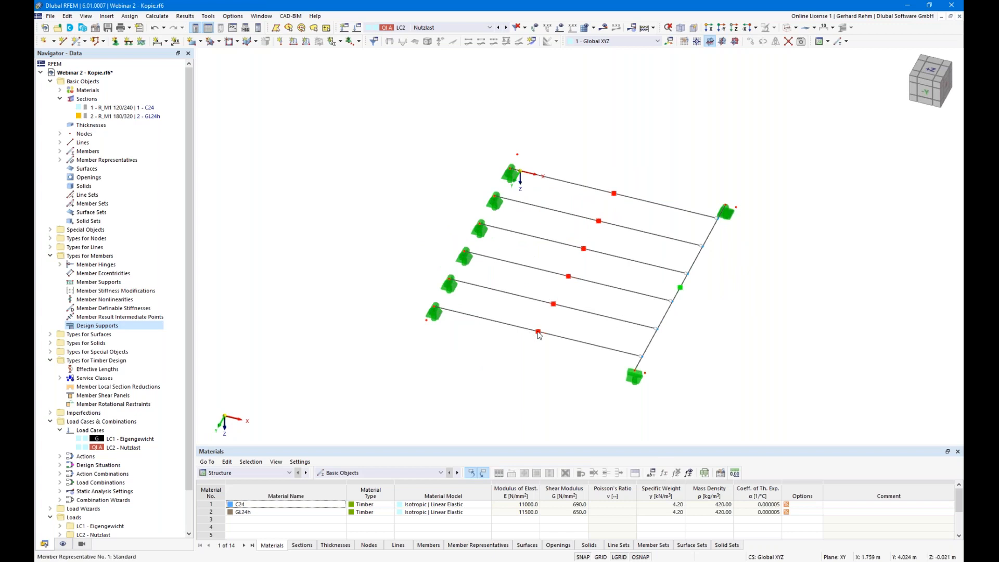
- Open the member representative of the six 120/240 beams at its design support and deflection settings, keeping the model in view for comparison
left_click(502, 326)
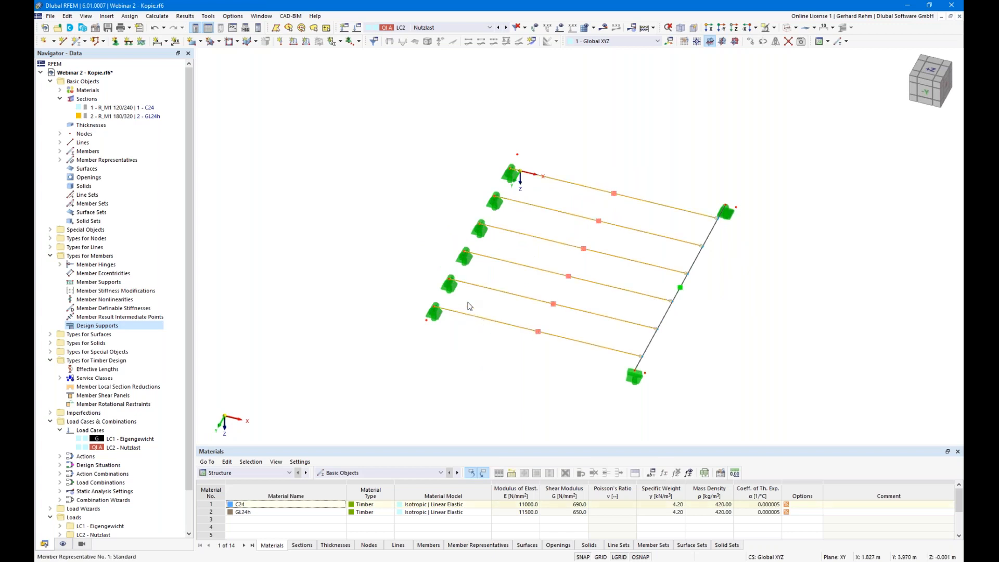
double_click(468, 306)
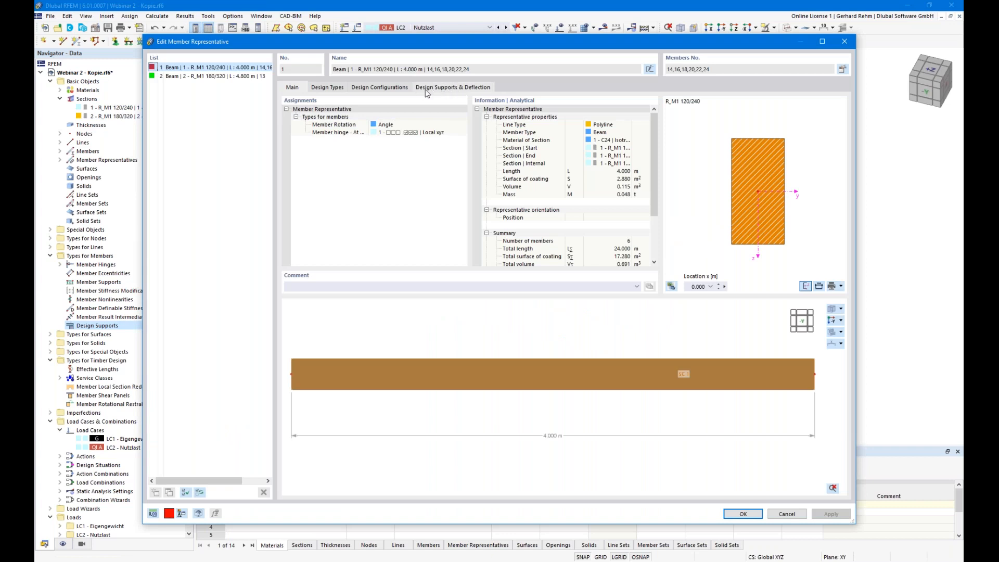
left_click(429, 88)
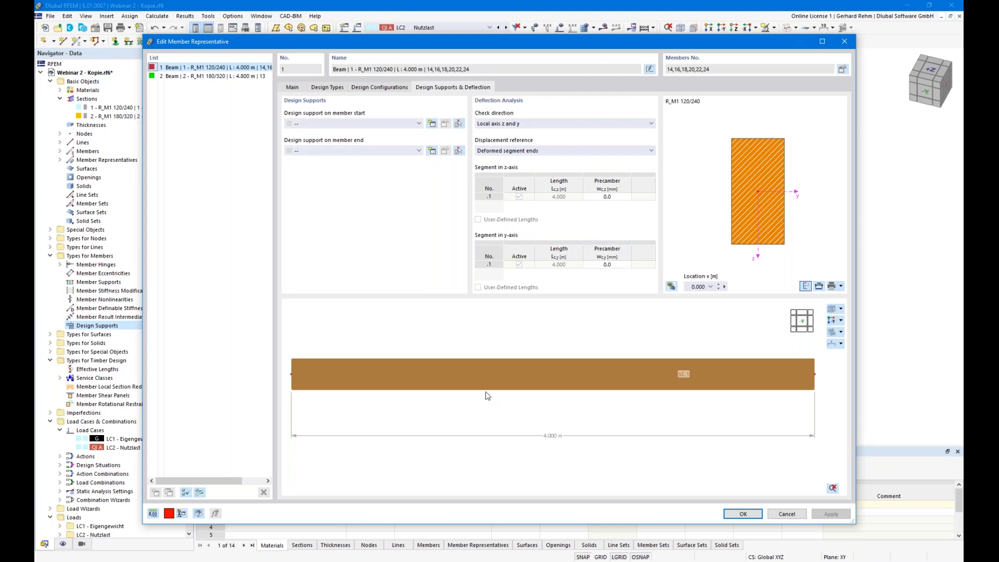
left_click_drag(458, 51, 540, 350)
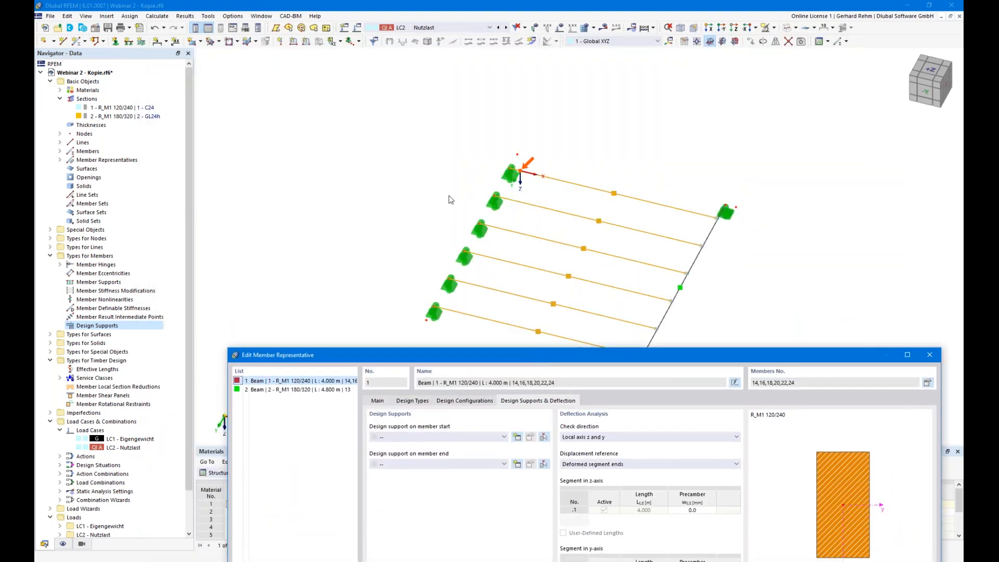
left_click_drag(469, 340, 531, 328)
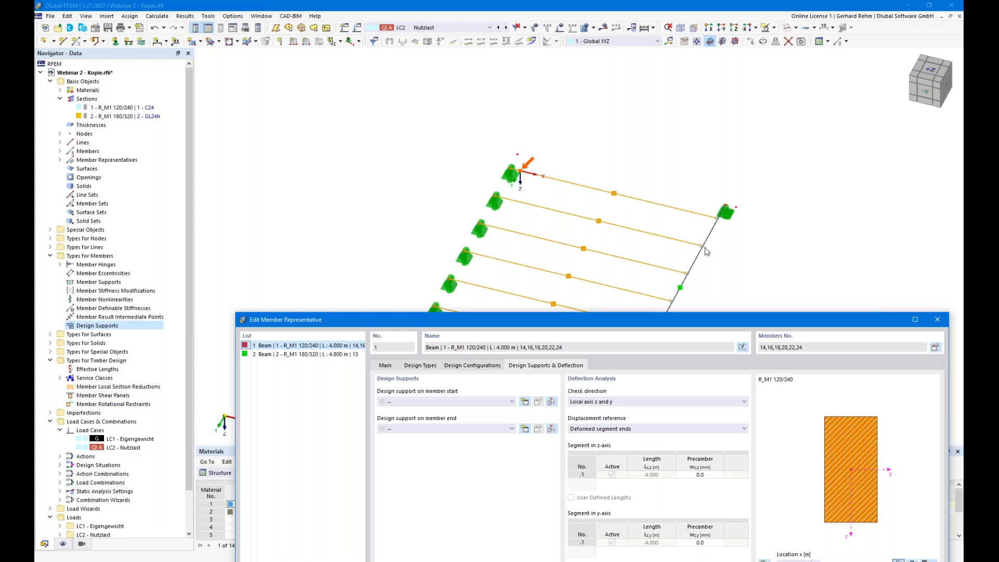
left_click_drag(664, 320, 630, 66)
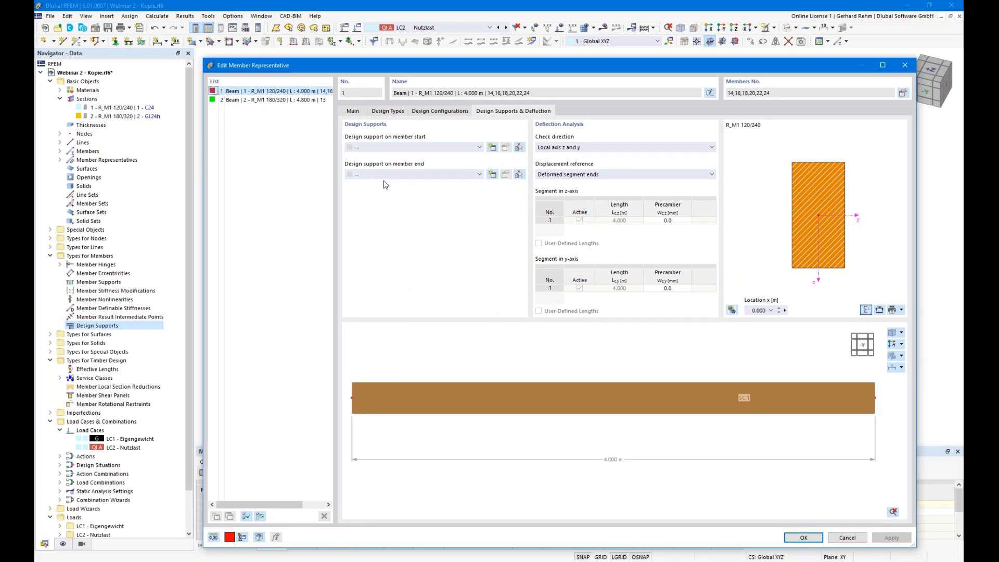
- Create a new design support of type Timber for the member start, with a z-axis support length of 60 mm
left_click(494, 148)
left_click(478, 166)
left_click(431, 195)
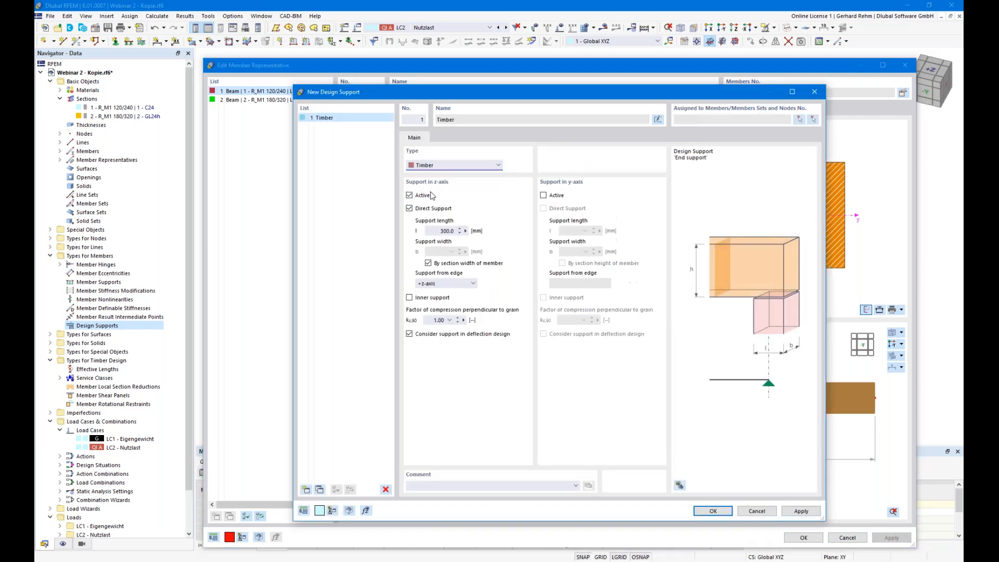
mouse_move(430, 96)
left_mouse_down()
mouse_move(619, 84)
mouse_move(512, 89)
left_mouse_up()
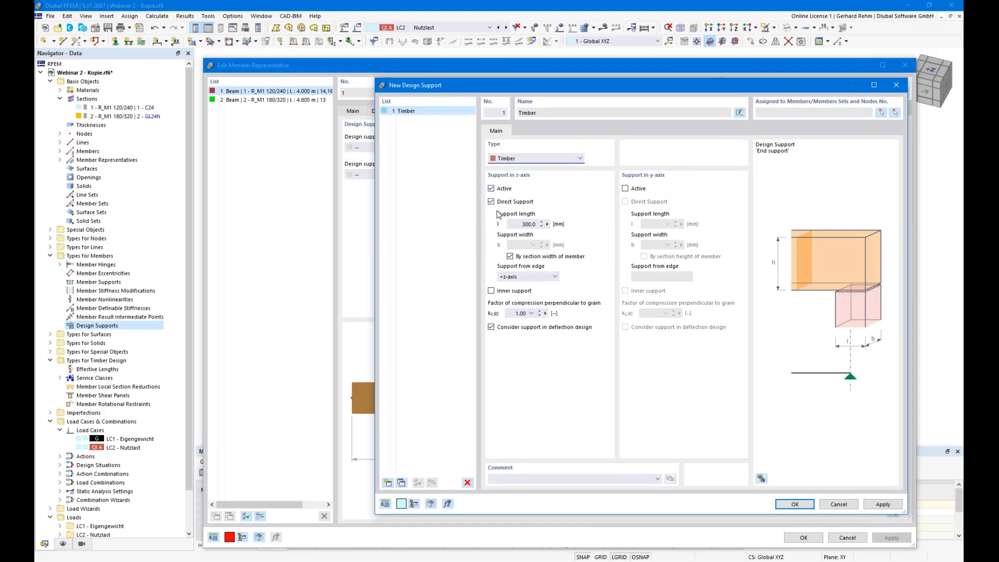
left_click(515, 225)
type("60")
- Set the new support's factor of compression perpendicular to grain to 1.50 and name the support C24 60mm
left_click(492, 292)
left_click(491, 291)
left_click(518, 313)
left_click(531, 313)
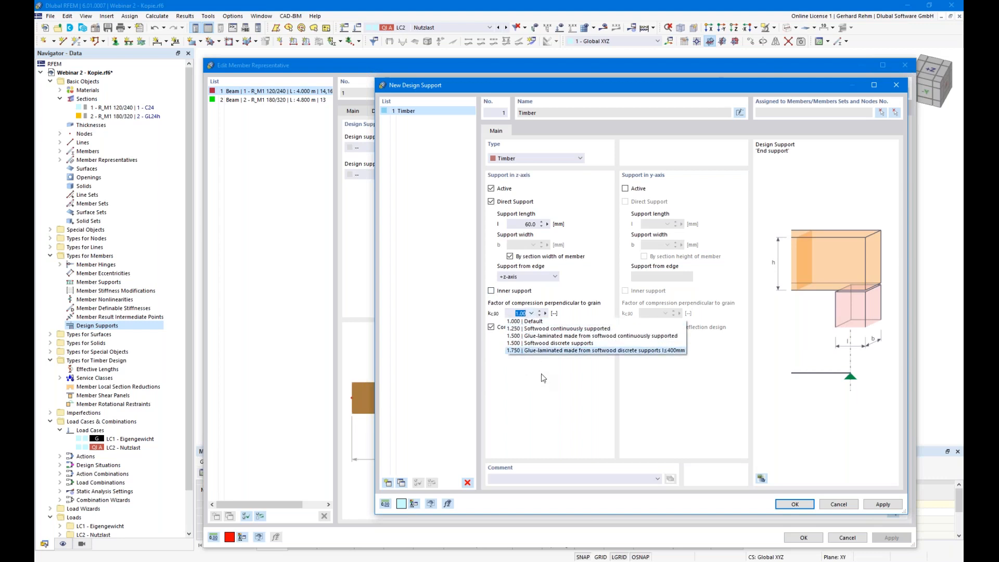
type("1,5")
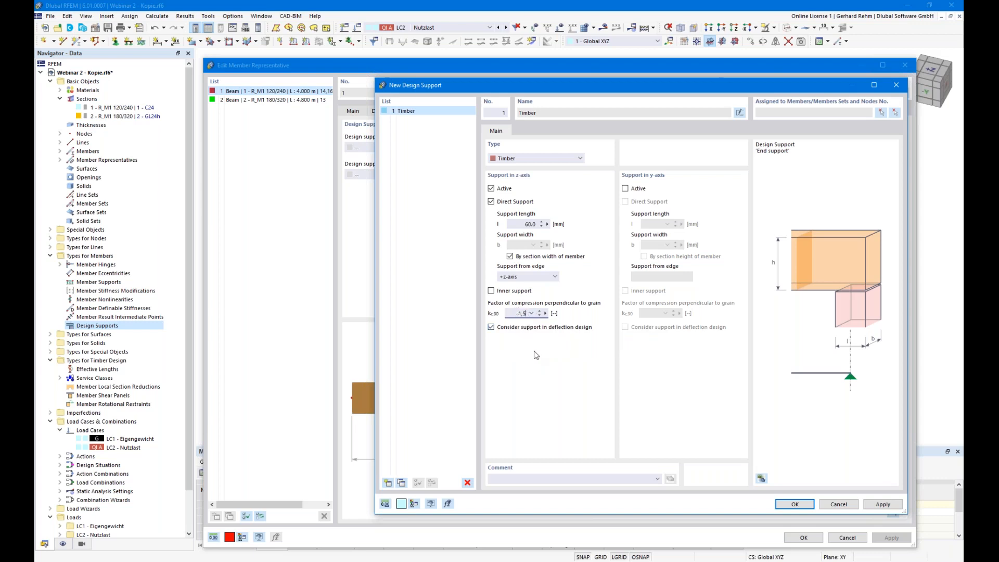
key("Tab")
left_click(739, 113)
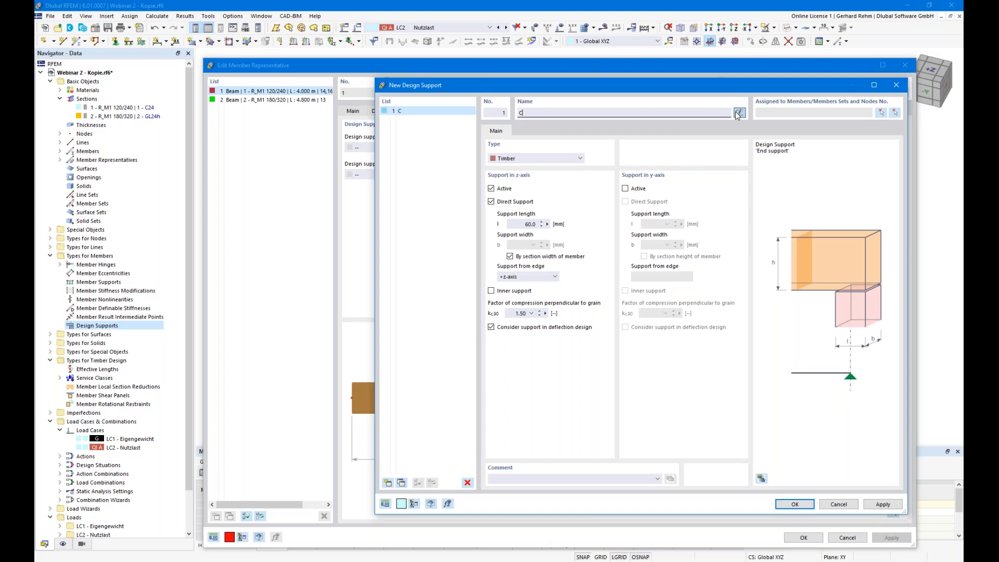
type("C24 60mm")
- Add a second Timber design support named C24 180mm with a z-axis support length of 180 mm and a compression factor of 1.5
left_click(387, 483)
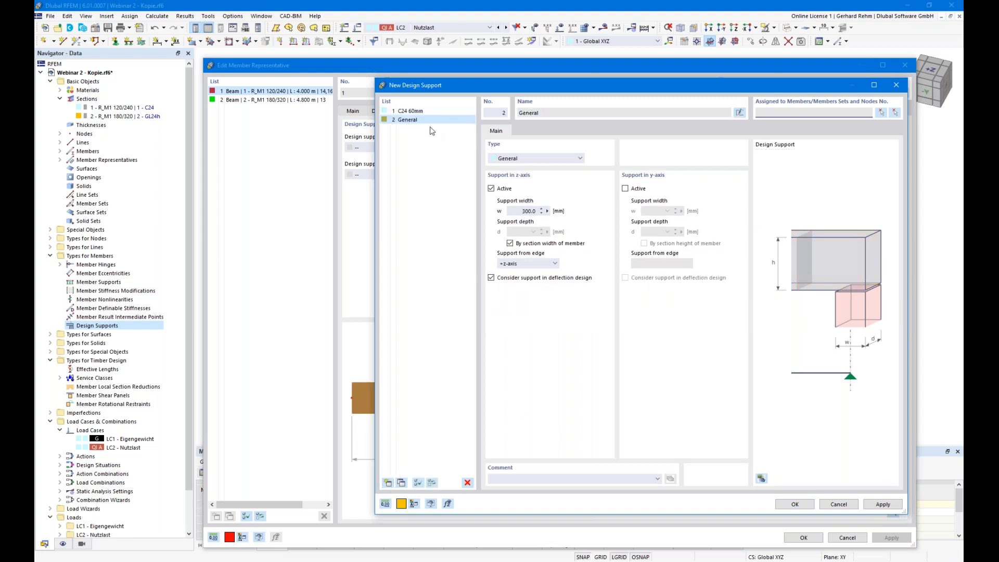
left_click(739, 112)
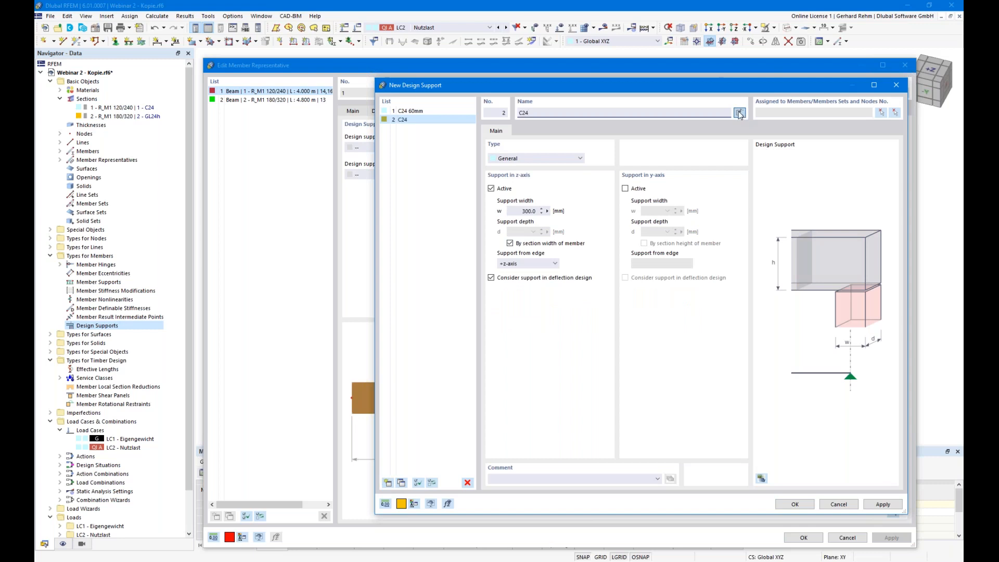
type("C24 180mm")
scroll(542, 162, "down", 2)
double_click(526, 223)
type("180")
left_click(507, 313)
type("1,5")
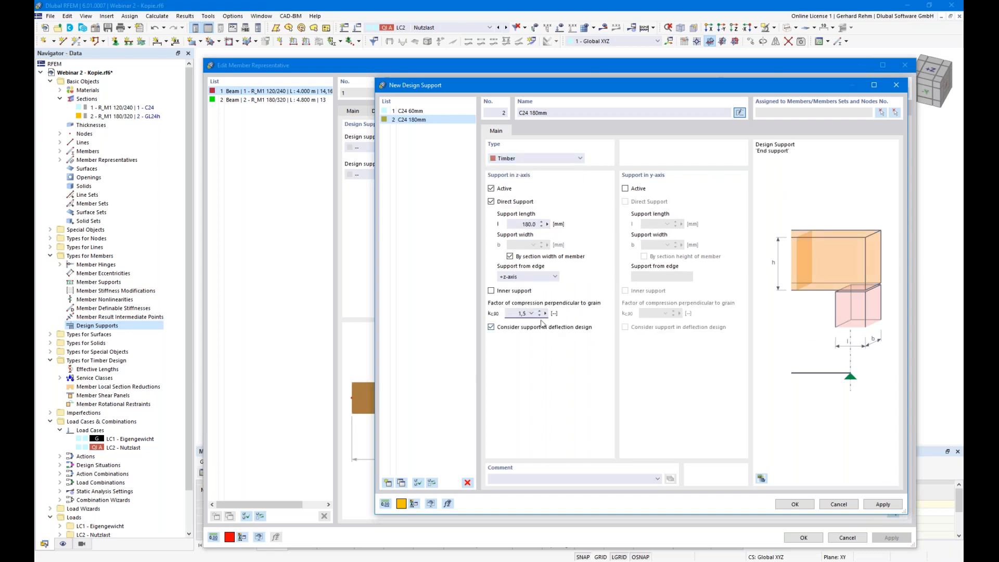
- Add a third Timber design support named GL 140mm with a z-axis support length of 140 mm and a compression factor of 1.75
left_click(387, 483)
left_click(738, 113)
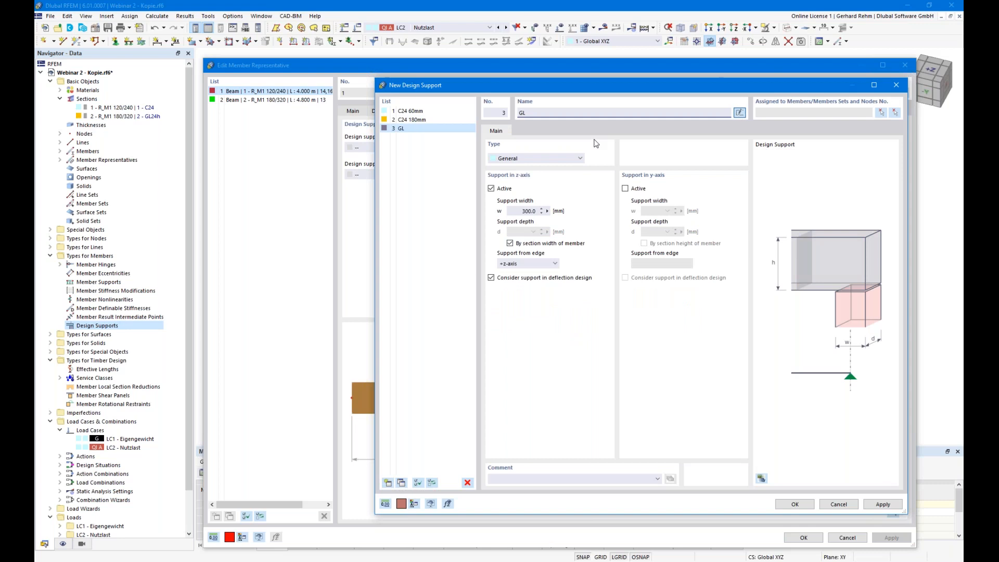
type("GL 140mm")
scroll(516, 160, "down", 1)
scroll(517, 159, "down", 1)
double_click(526, 224)
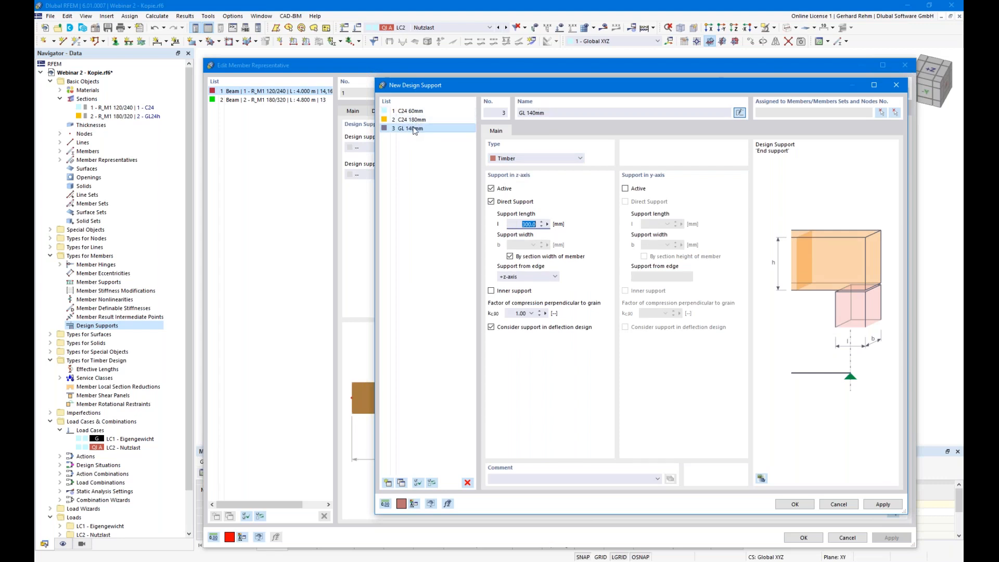
left_click_drag(441, 86, 471, 154)
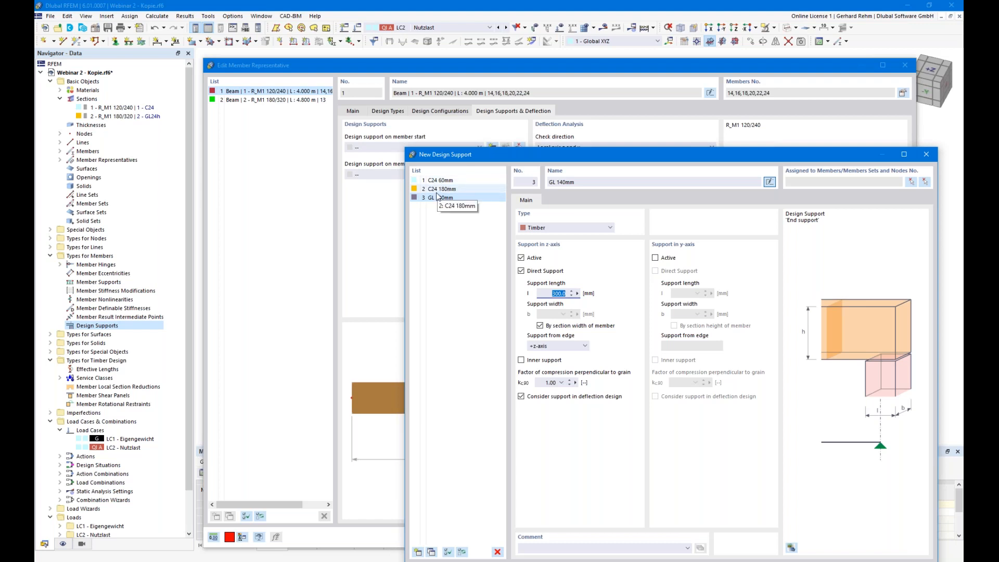
type("140")
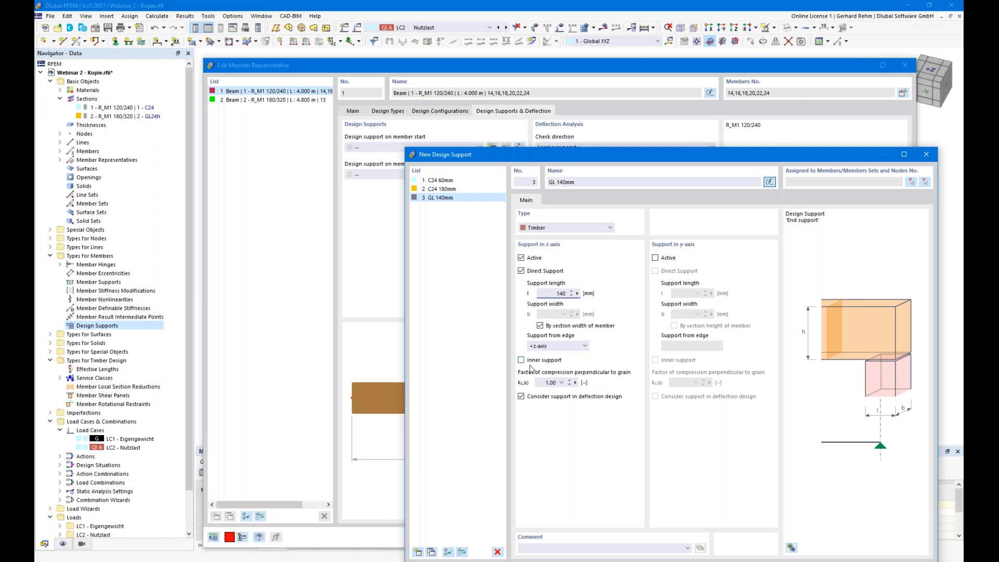
left_click(543, 382)
left_click_drag(518, 159, 490, 55)
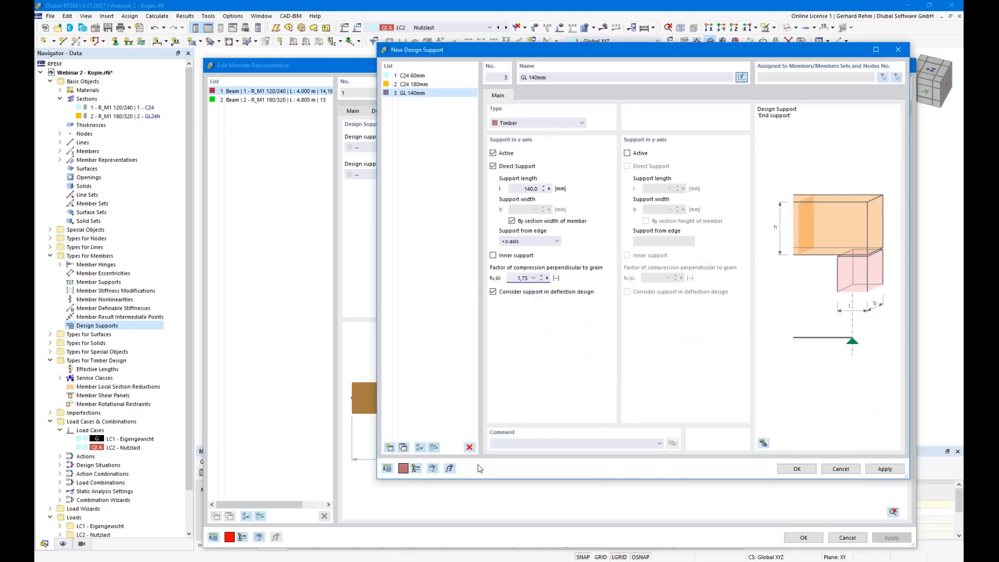
- Copy the GL 140mm support, rename the copy GL 180mm and set its support length to 180 mm
left_click(404, 448)
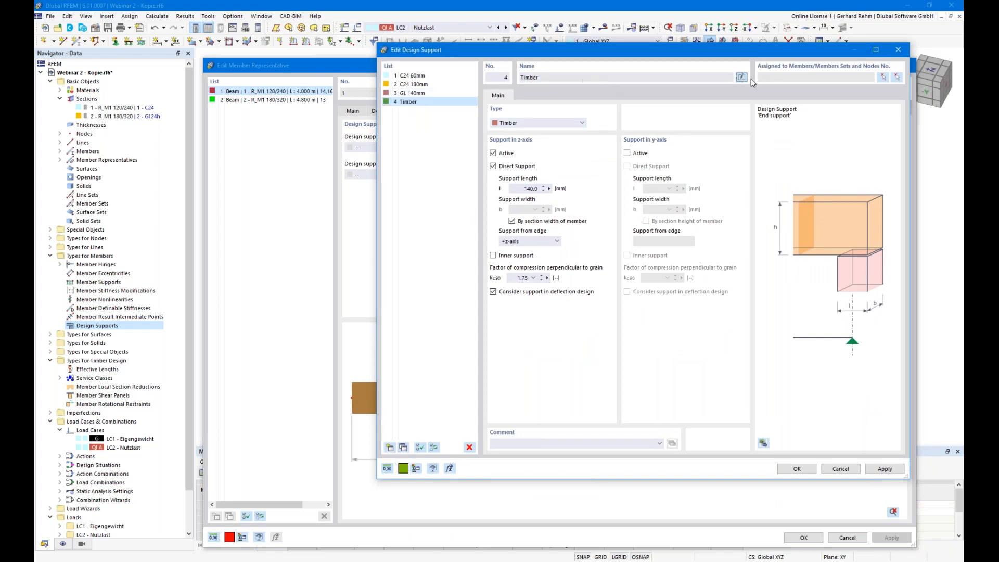
left_click(529, 77)
type("8")
left_click(519, 188)
type("1800")
key("BackSpace")
key("BackSpace")
- Make GL 180mm an inner support acting from the -z-axis edge, and confirm the design supports
left_click(507, 244)
left_click(507, 242)
left_click(507, 257)
left_click(493, 255)
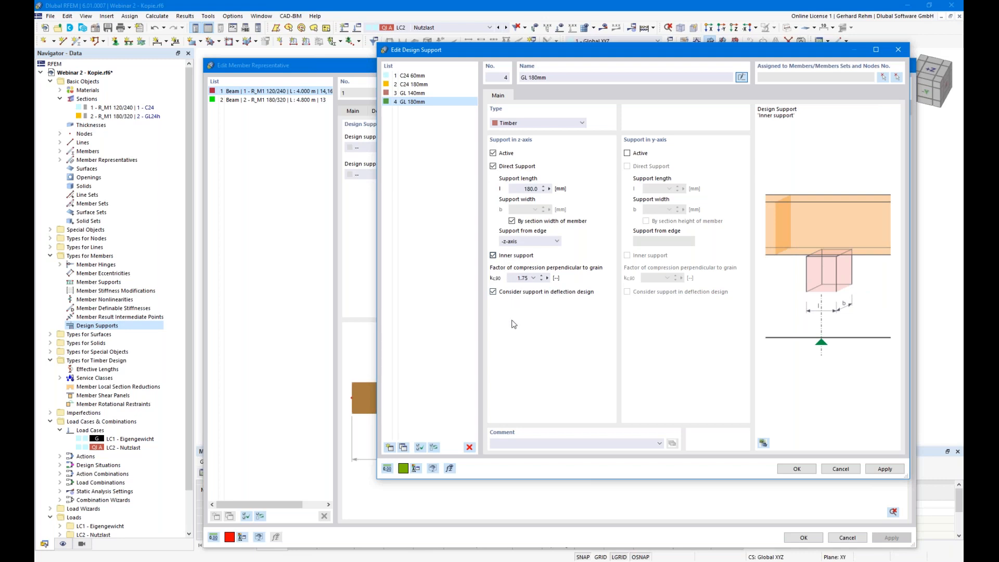
left_click(517, 278)
left_click(797, 469)
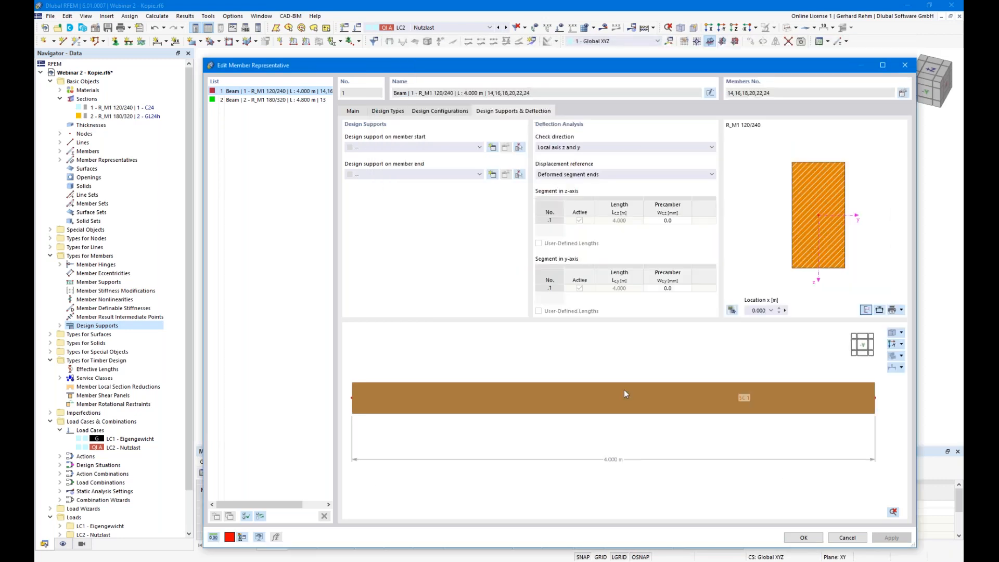
- Assign C24 60mm to the member start and C24 180mm to the member end, and inspect the end support in the preview
left_click(363, 150)
left_click(368, 163)
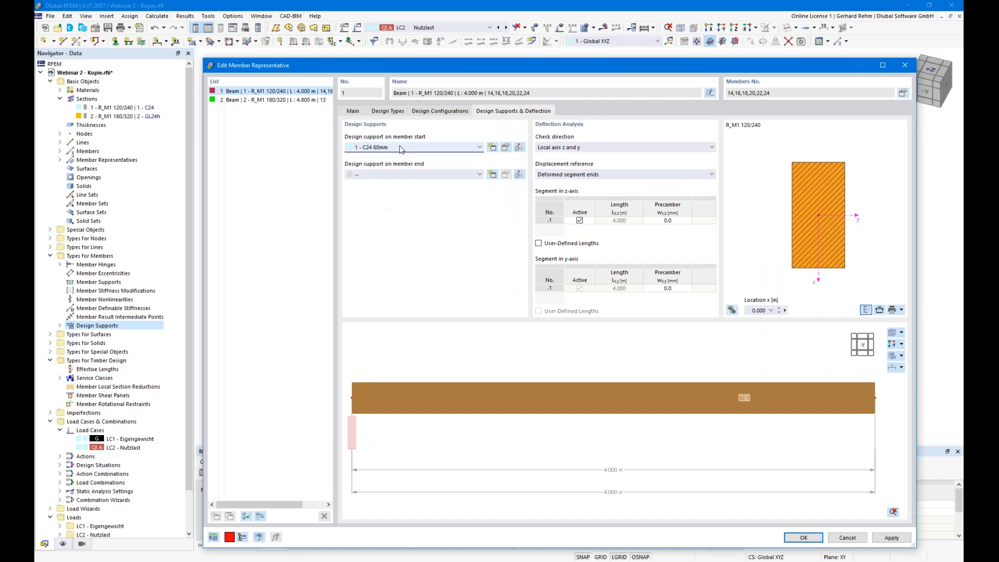
left_click(405, 176)
left_click(385, 198)
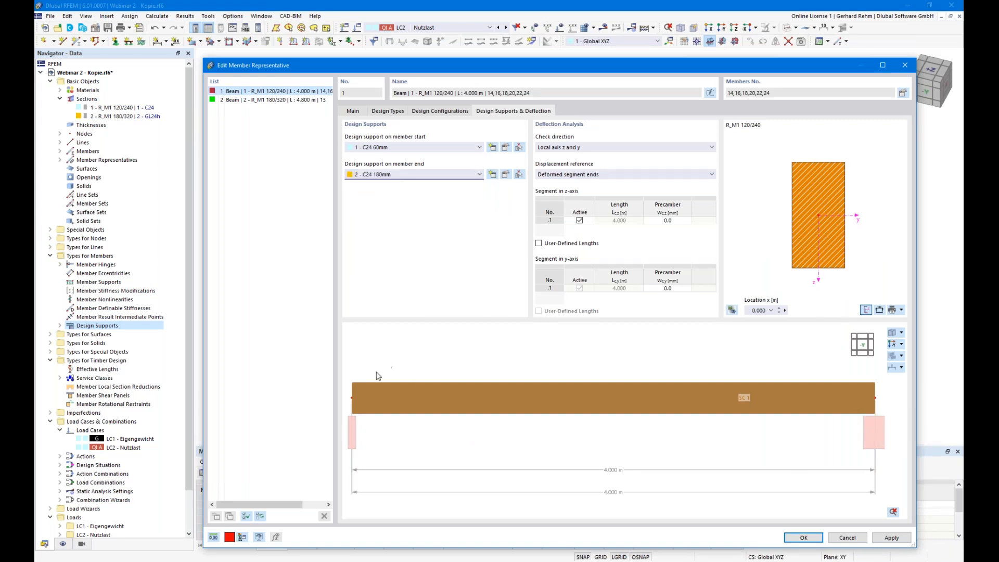
middle_click_drag(469, 426, 337, 410)
middle_click_drag(656, 431, 579, 444)
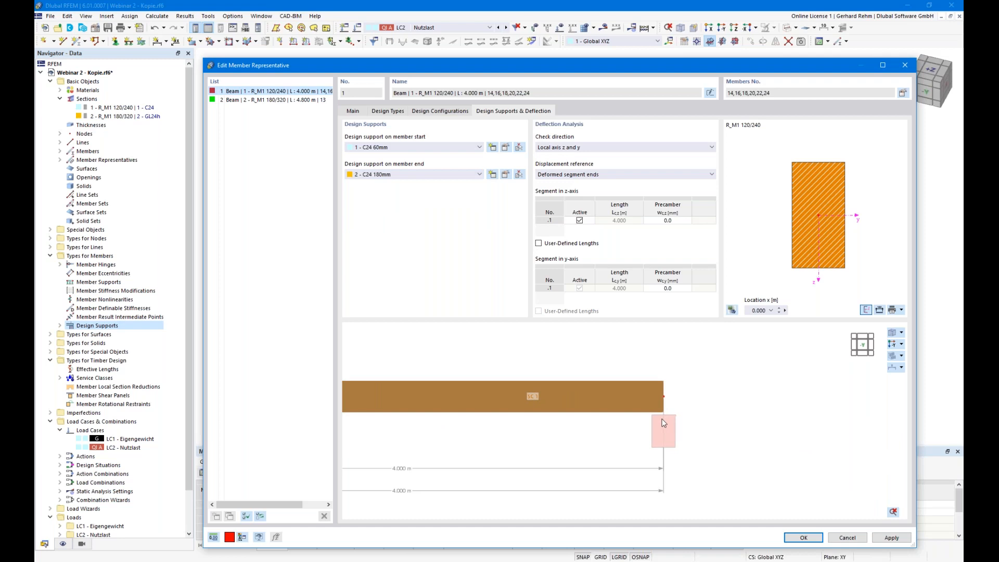
scroll(662, 419, "up", 3)
scroll(655, 378, "down", 1)
middle_click_drag(629, 386, 640, 417)
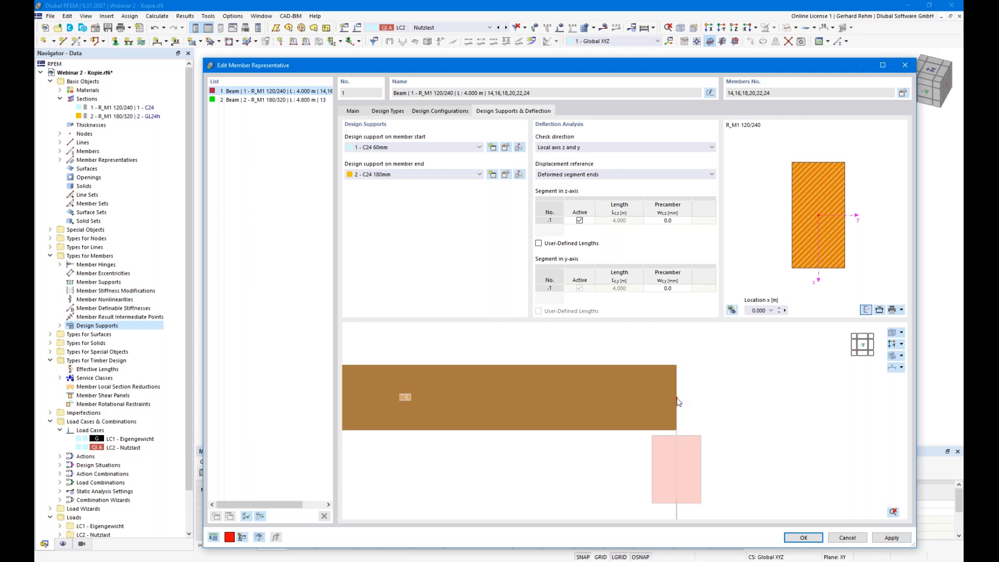
scroll(678, 402, "down", 1)
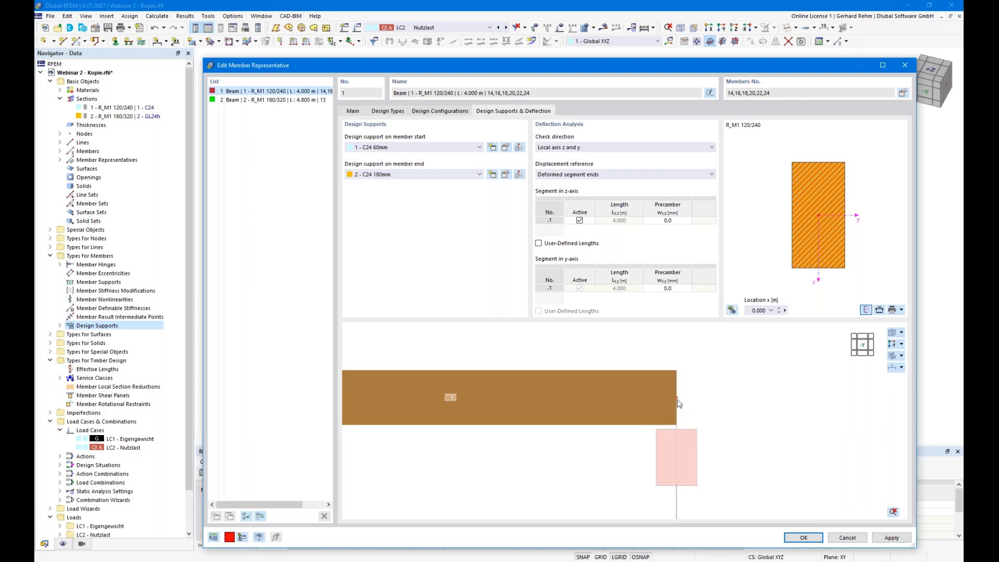
- Restrict the 120/240 beams' deflection check direction to local axis z and confirm the member representative
left_click(353, 111)
left_click(532, 111)
left_click(555, 150)
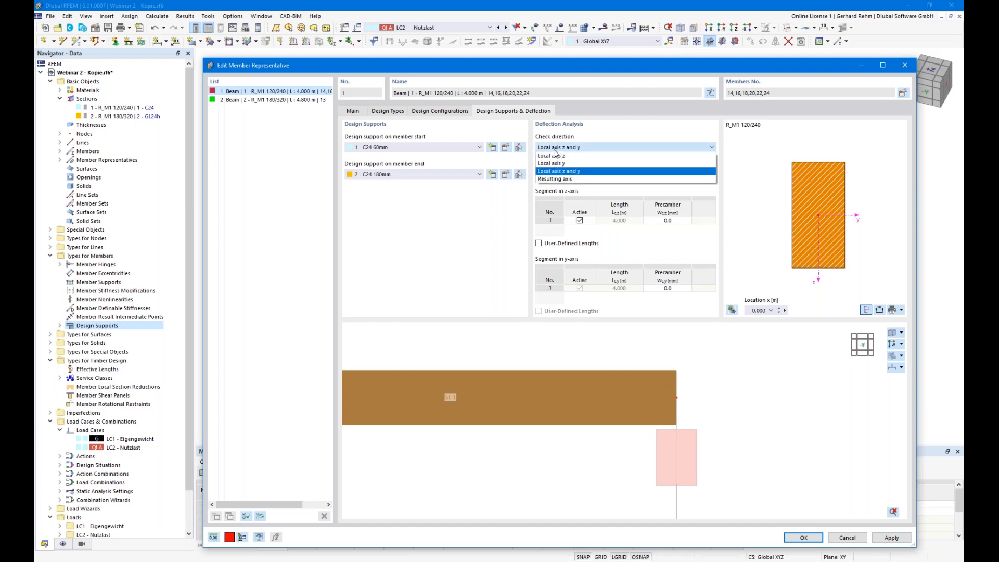
left_click(557, 156)
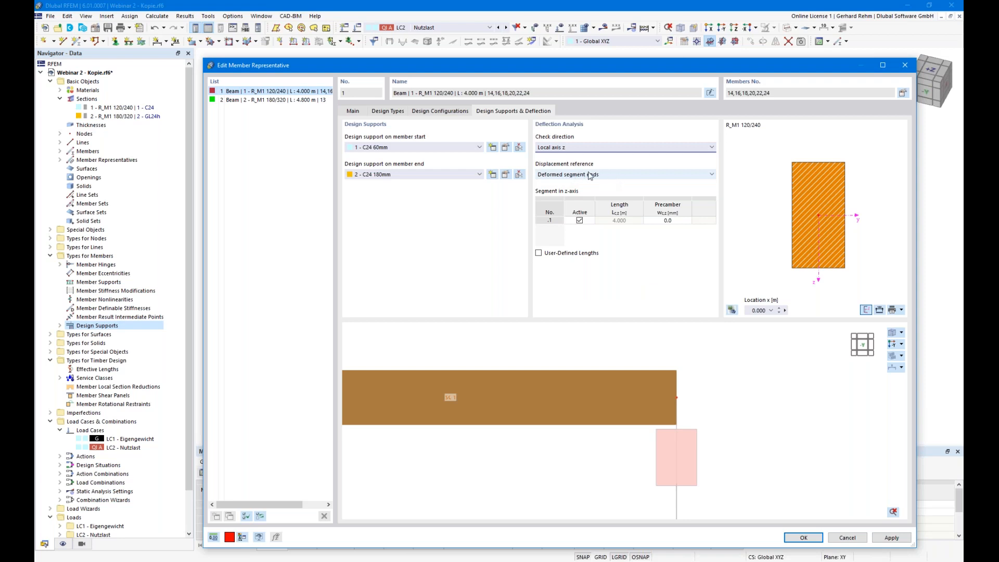
left_click_drag(561, 66, 616, 114)
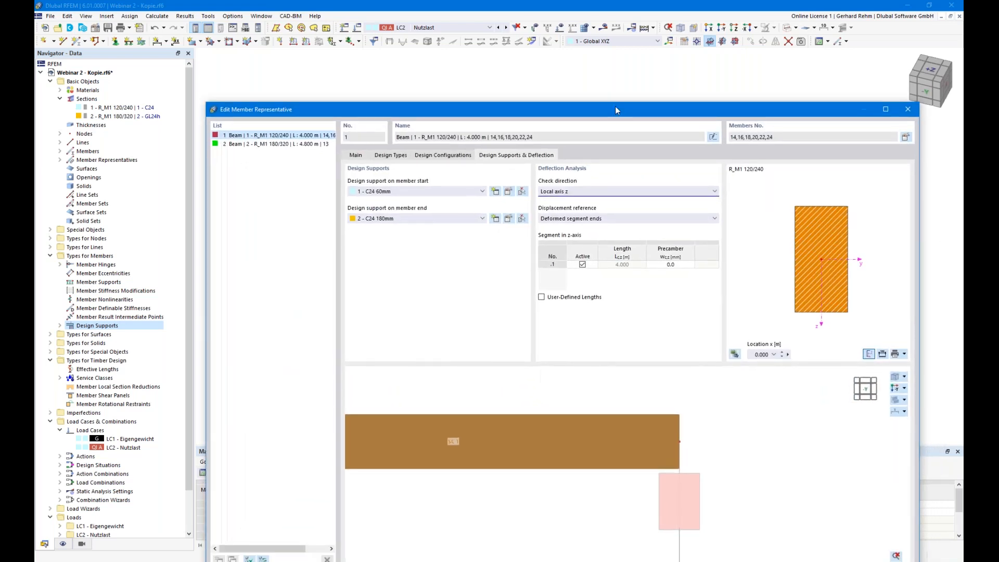
left_click_drag(615, 106, 610, 26)
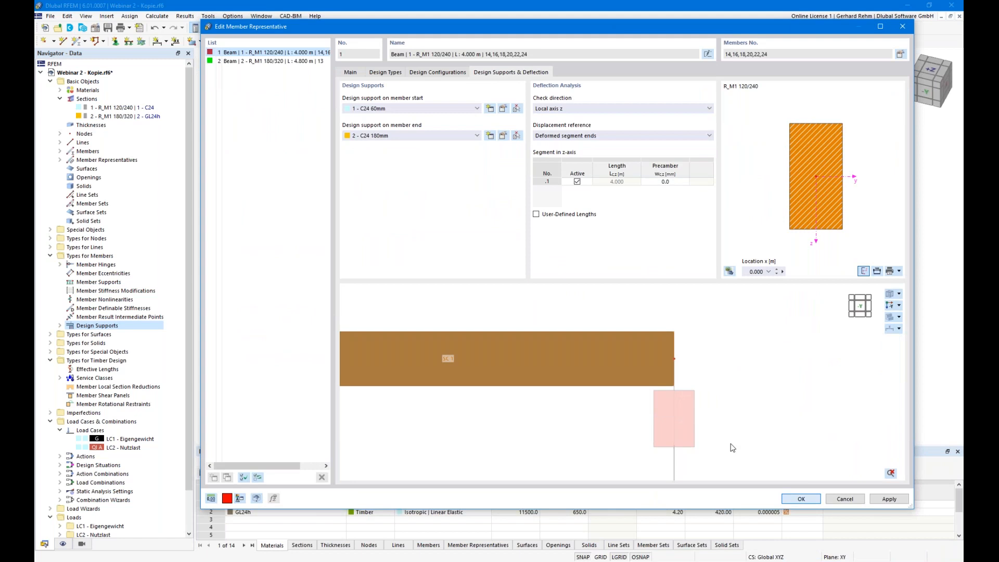
left_click(800, 499)
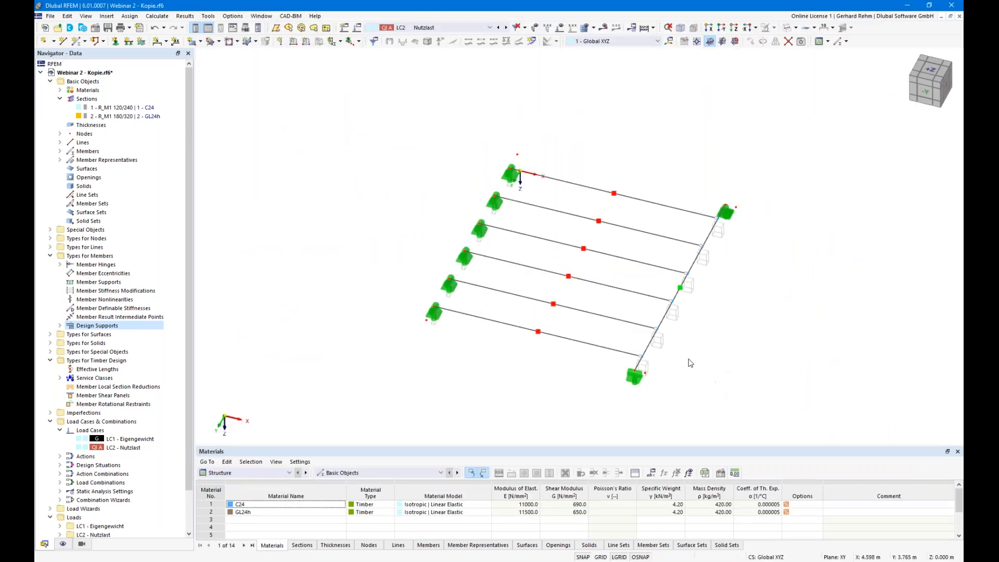
- Open the 180/320 cross beam's design support settings and assign GL 140mm to both its member start and end
middle_click_drag(689, 367, 566, 341, "ctrl")
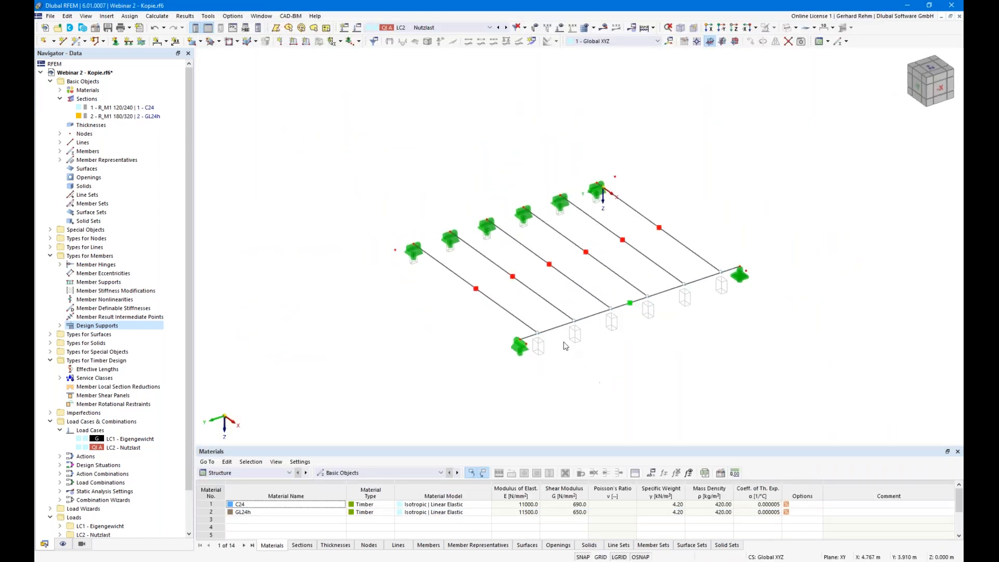
double_click(556, 332)
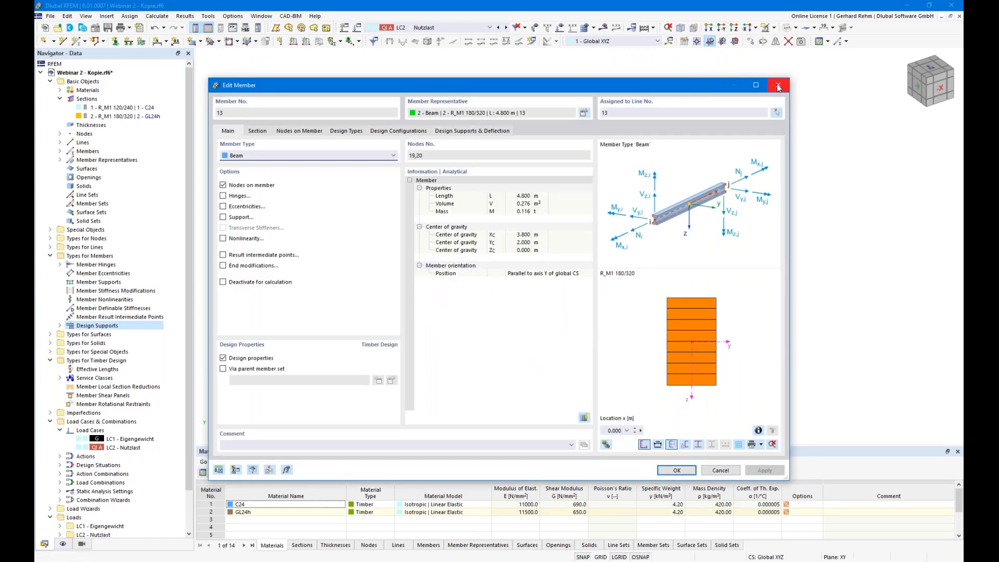
left_click(475, 131)
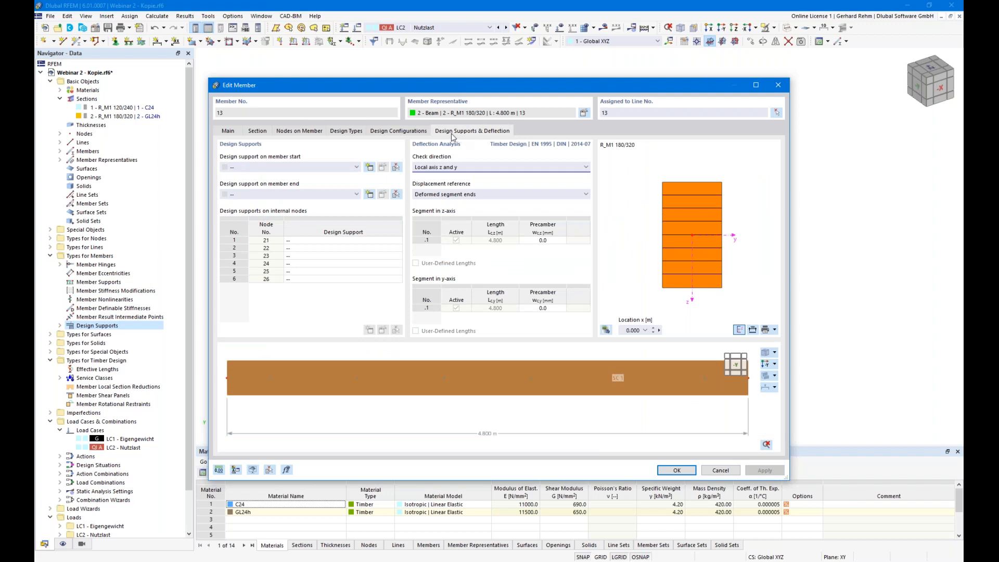
left_click(280, 169)
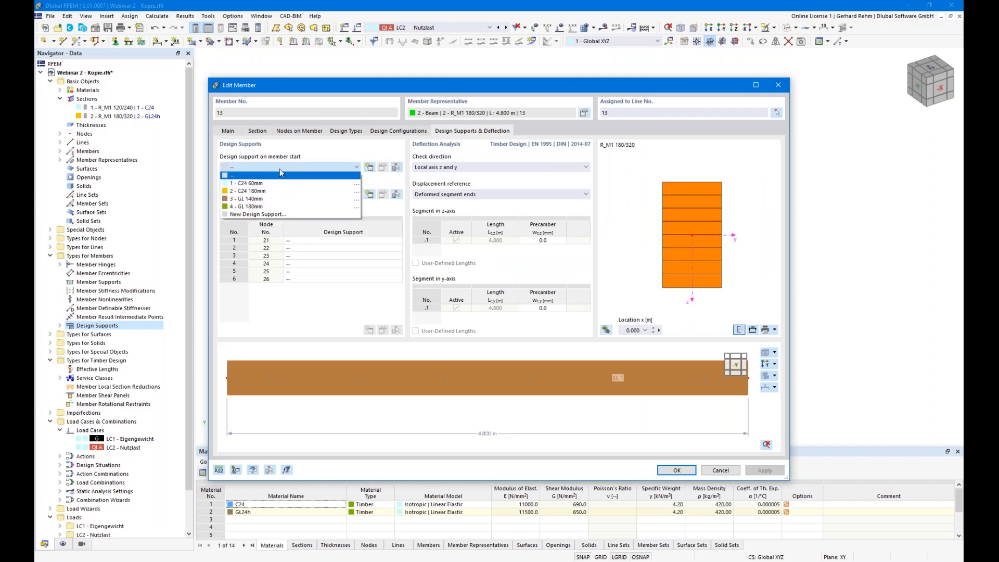
left_click(245, 199)
left_click(247, 195)
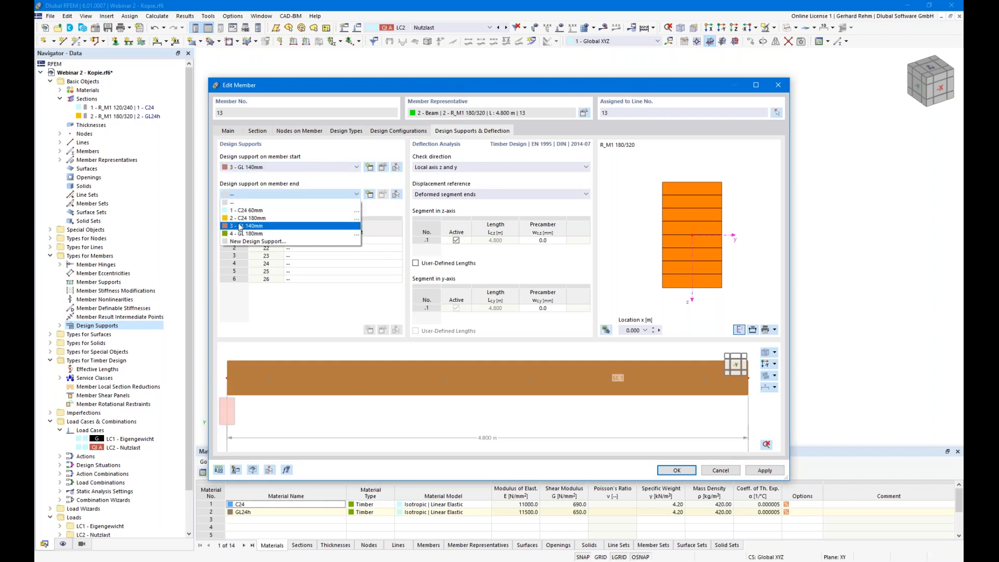
left_click(241, 227)
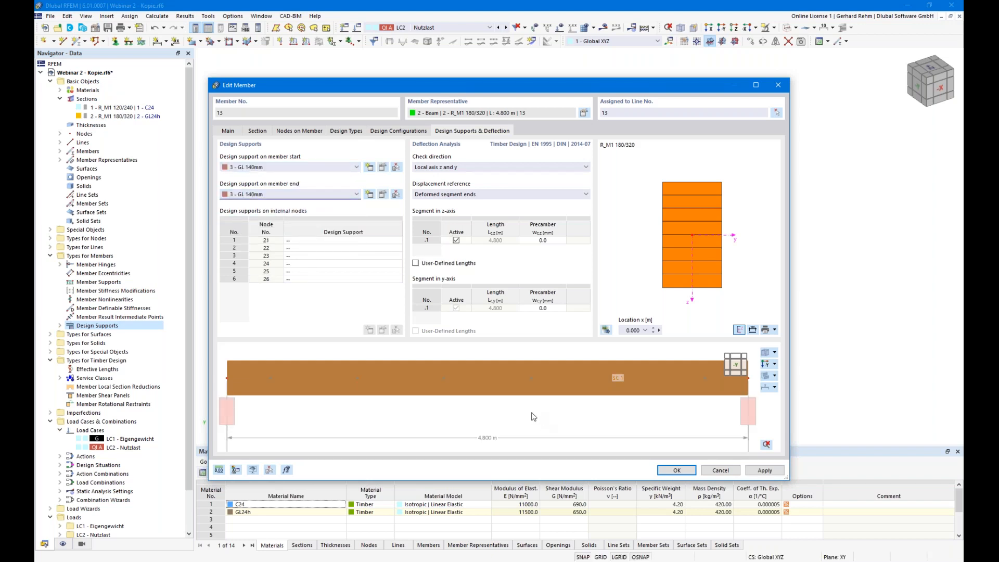
- Enable end modifications for the 180/320 cross beam and extend its member start by 0.070 m over the support
scroll(523, 419, "up", 2)
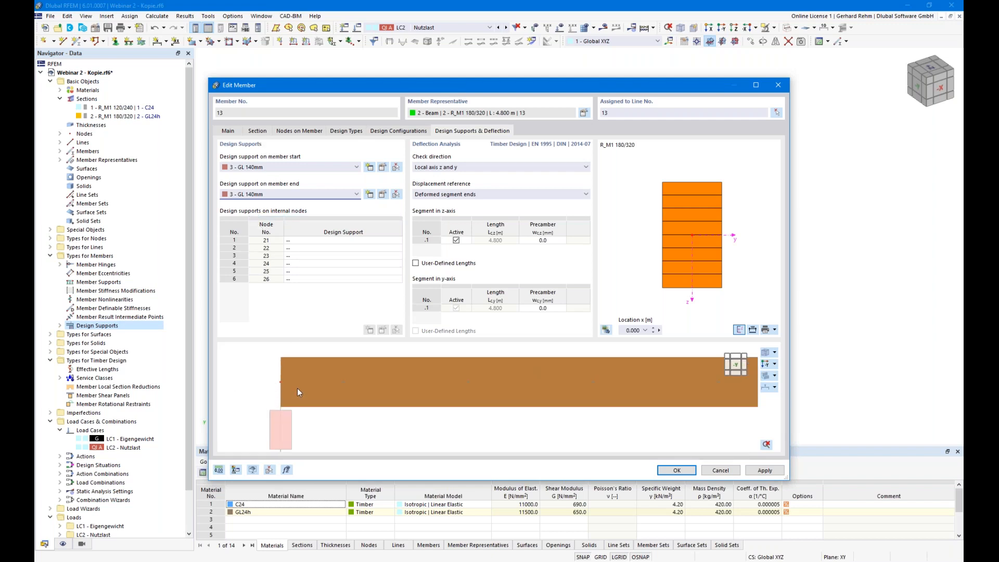
scroll(295, 385, "up", 1)
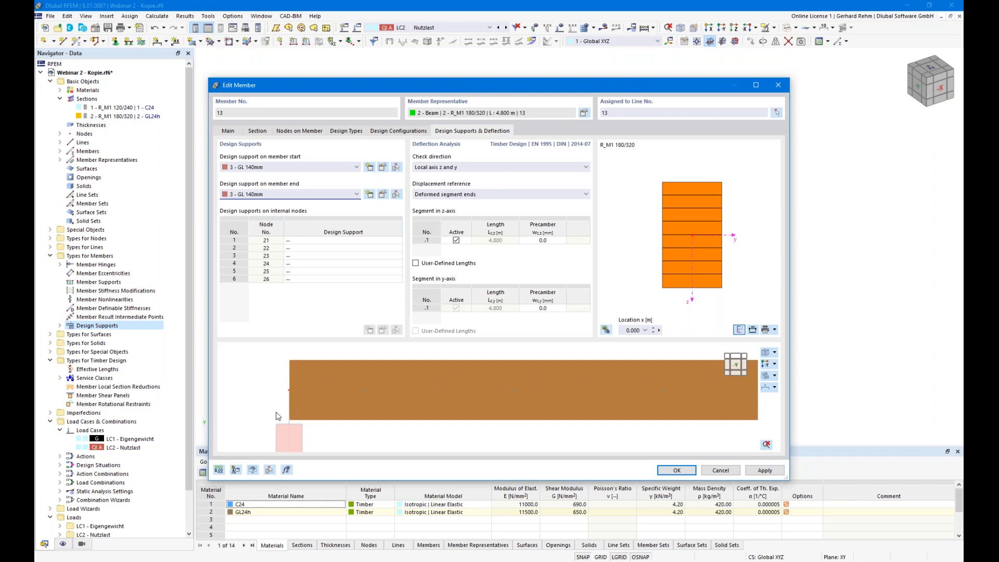
left_click(253, 133)
left_click(228, 133)
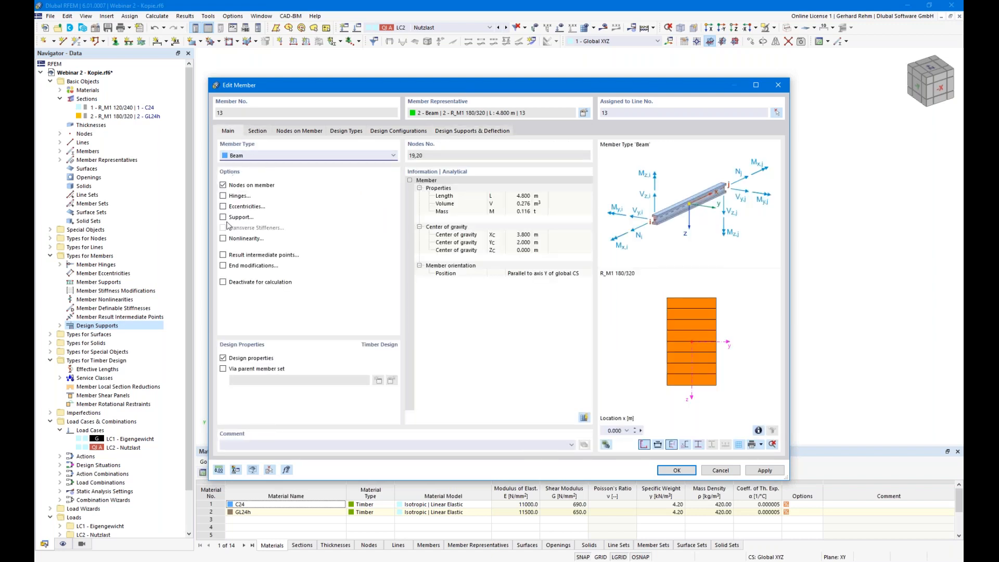
left_click(223, 266)
left_click(337, 131)
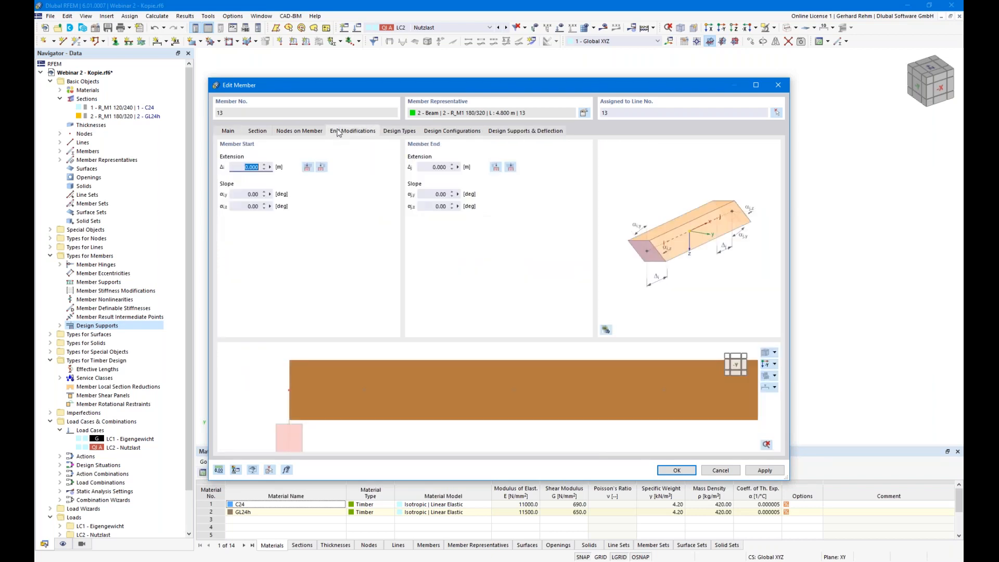
left_click(310, 167)
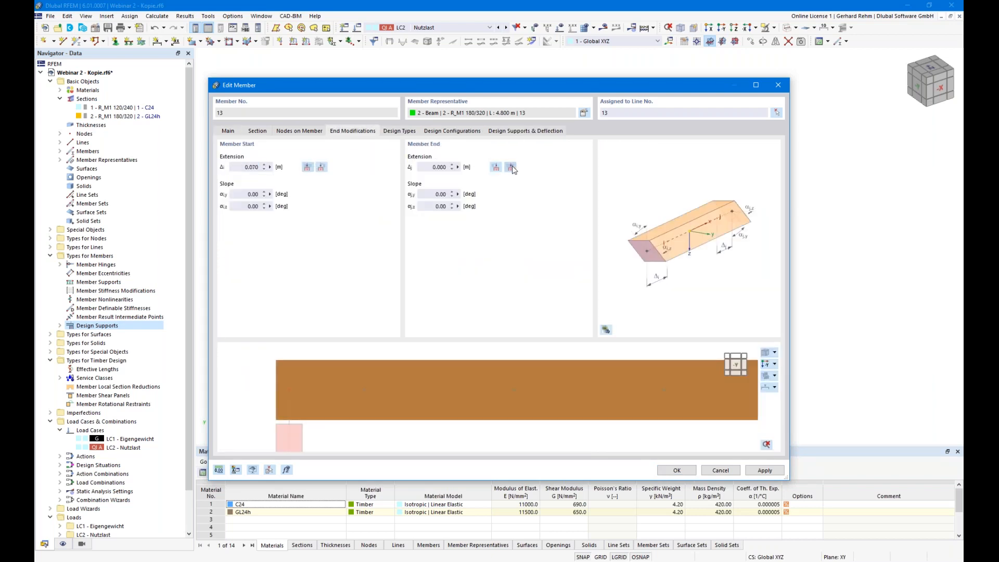
- Extend the cross beam's member end by 0.070 m and inspect the end support in the preview
scroll(437, 399, "down", 1)
middle_click_drag(426, 406, 362, 367)
scroll(586, 412, "down", 2)
middle_click_drag(577, 396, 276, 405)
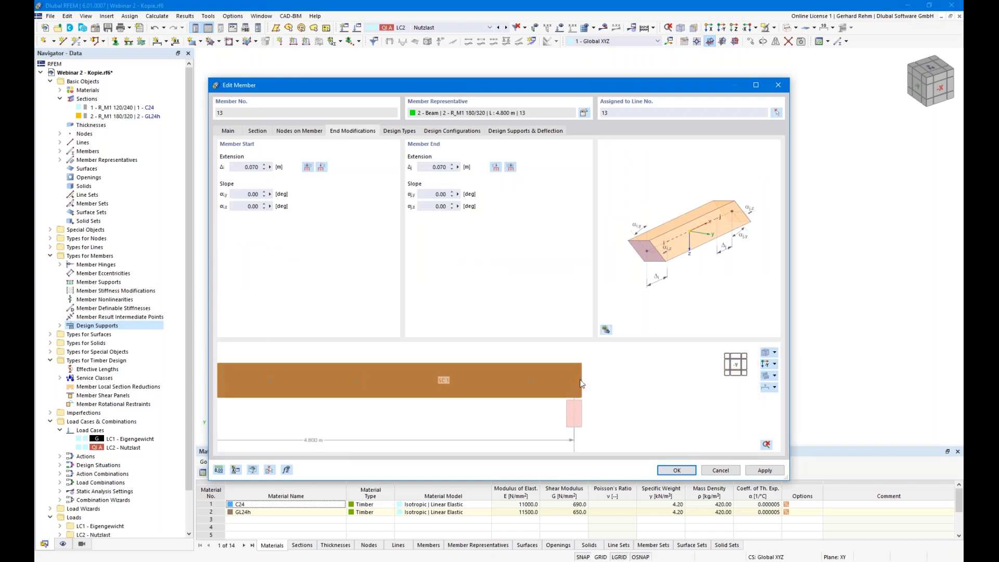
scroll(581, 383, "up", 2)
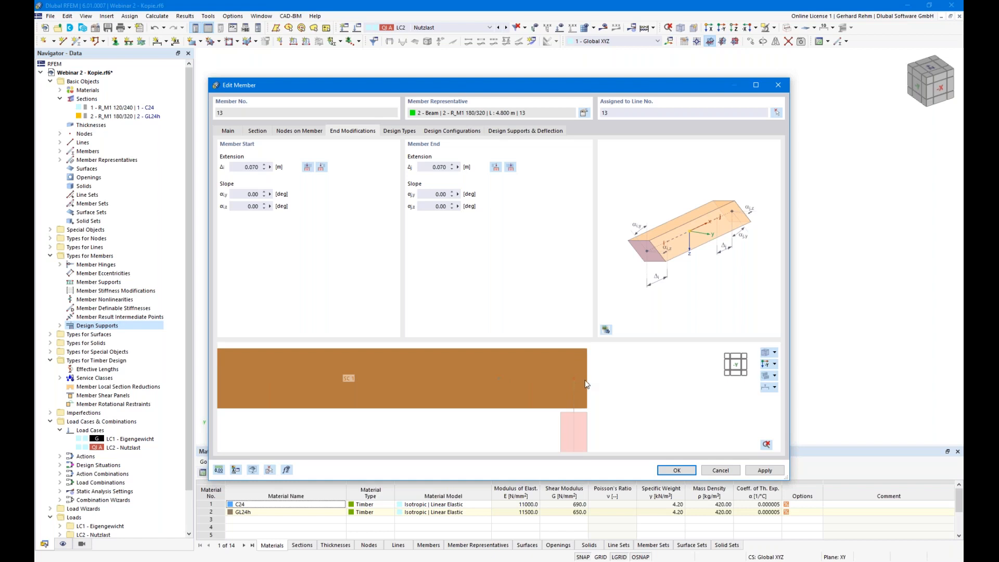
scroll(552, 398, "down", 2)
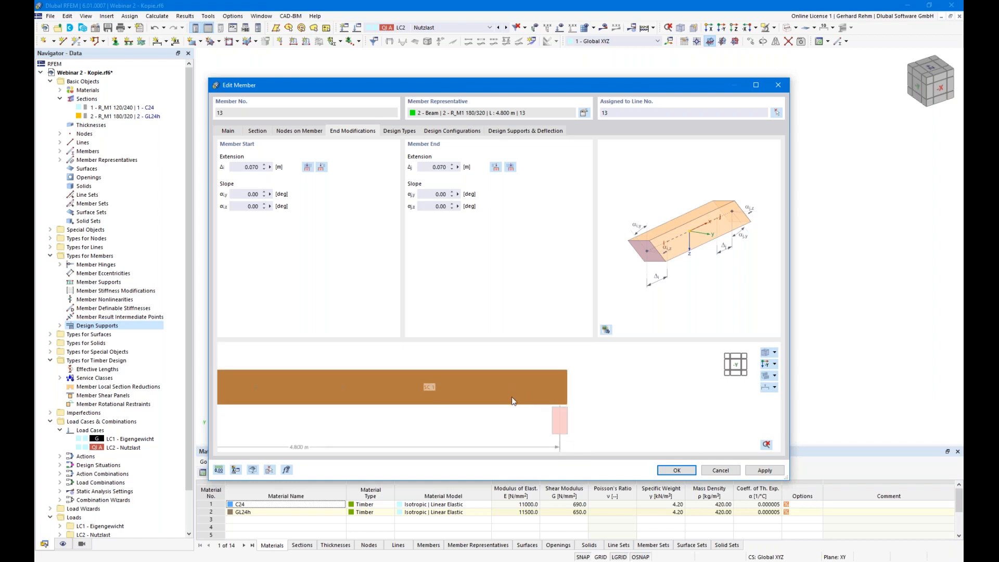
scroll(540, 399, "down", 1)
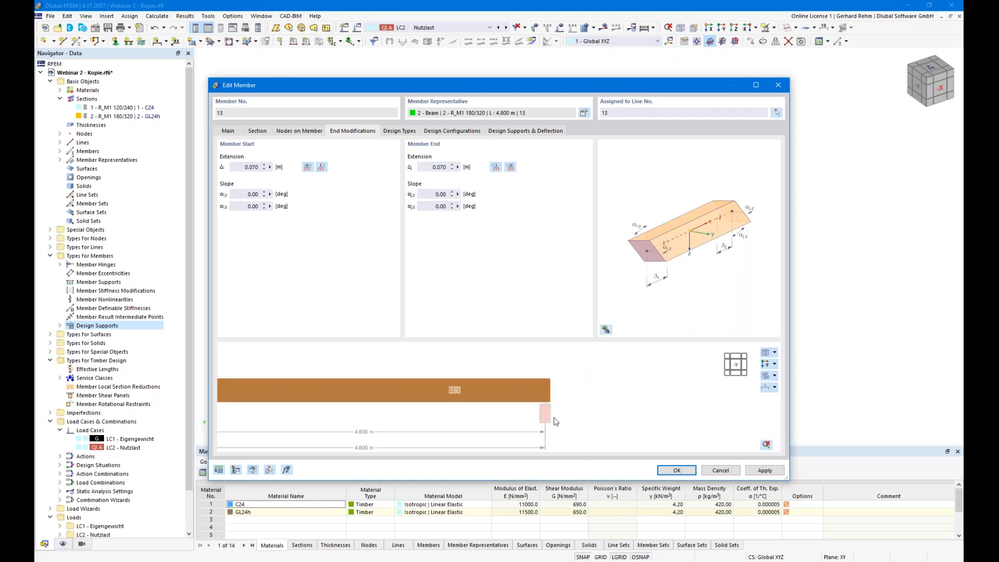
- Deactivate the cross beam's end modifications and return to its design support and deflection settings
left_click(228, 131)
left_click(255, 264)
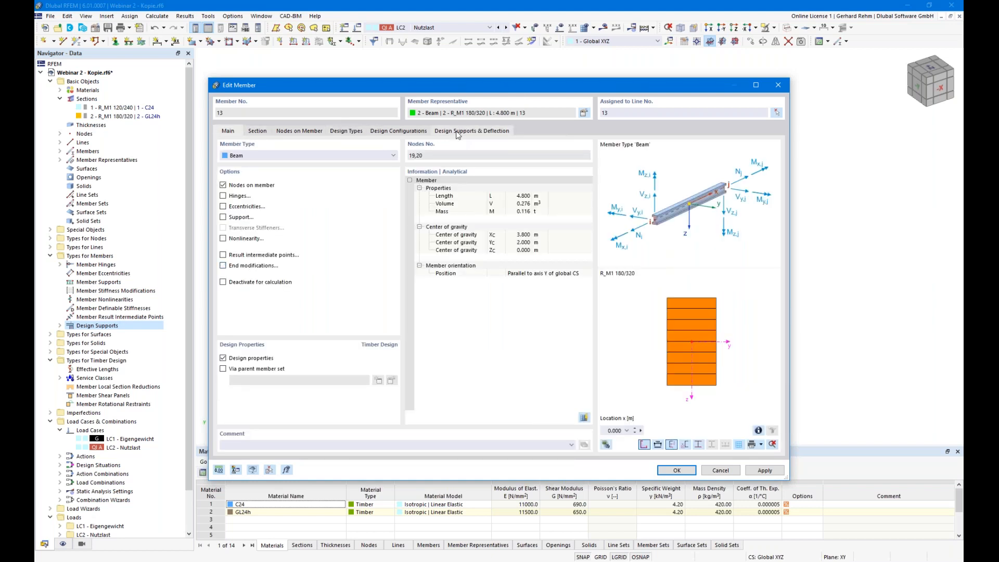
left_click(472, 132)
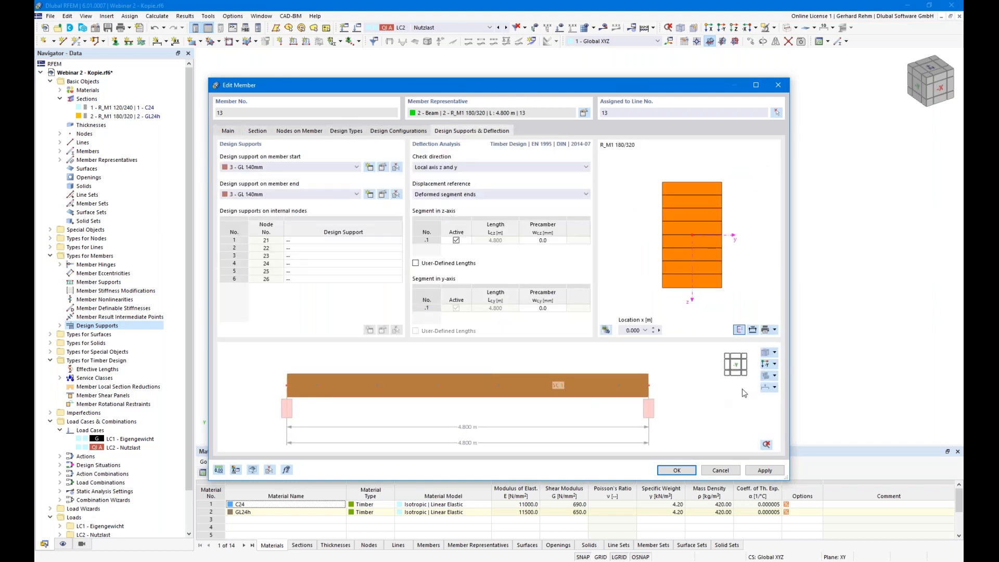
- Show the cross beam's preview as a line model with node and member numbering
left_click(768, 387)
left_click(769, 388)
left_click(786, 395)
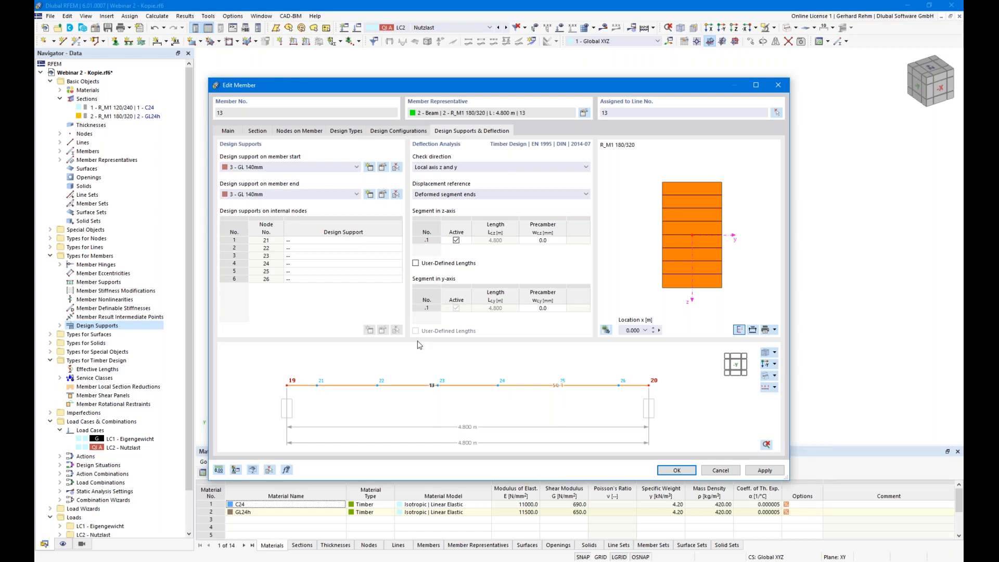
- Assign the design support GL 180mm to all internal nodes of the cross beam, 21 through 26
left_click(344, 240)
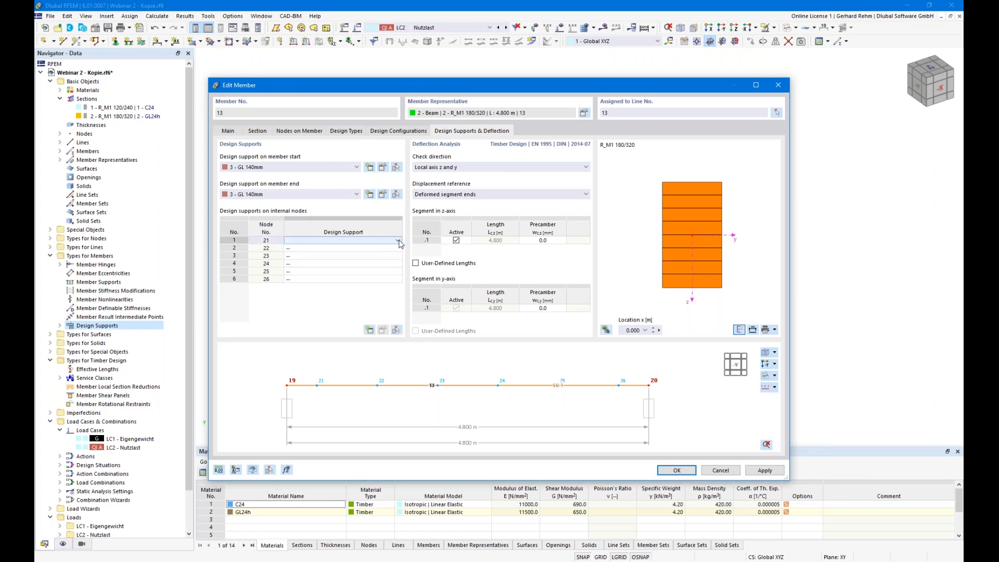
left_click(398, 240)
left_click(327, 279)
left_click(302, 248)
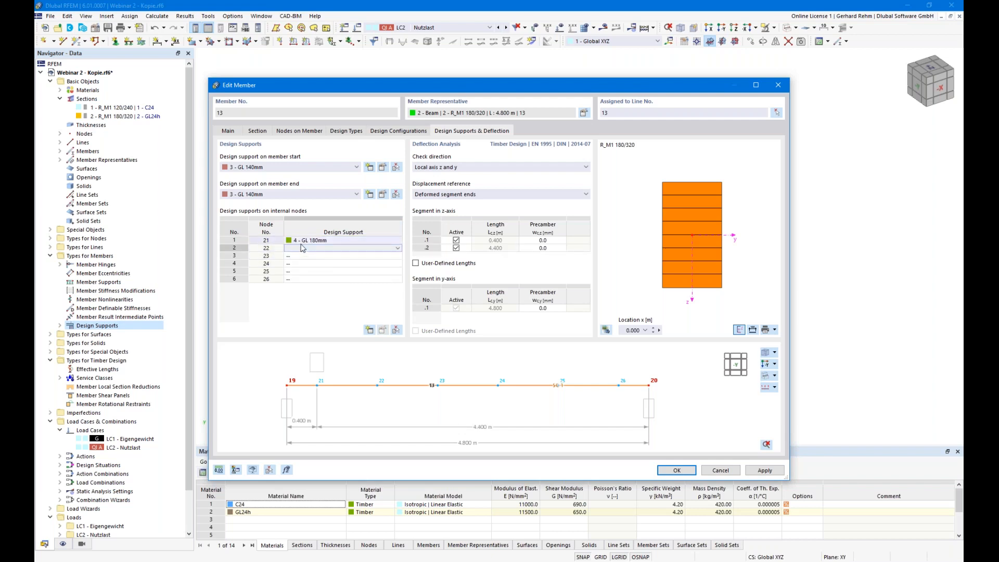
left_click(304, 257)
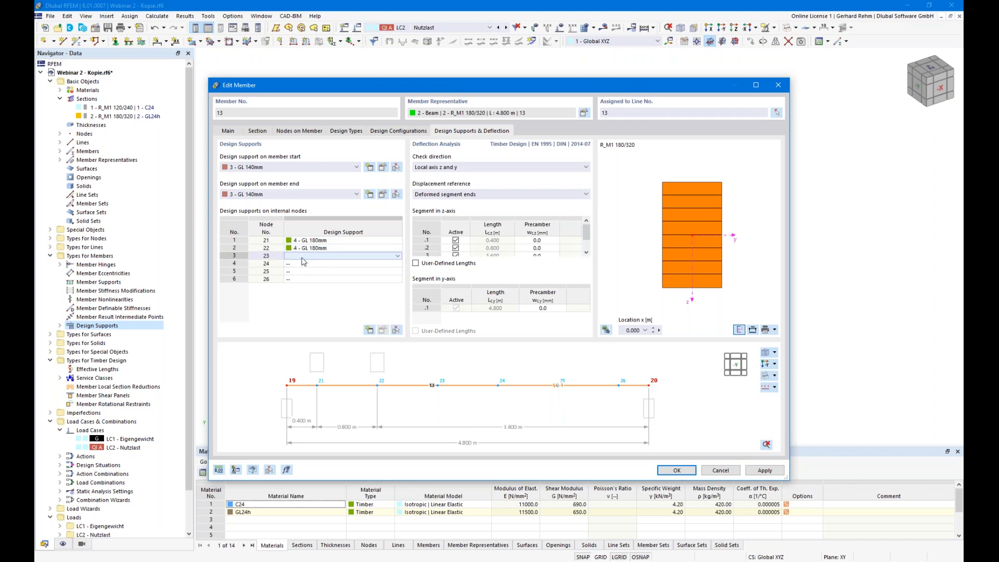
left_click(304, 262)
left_click(305, 271)
left_click(306, 279)
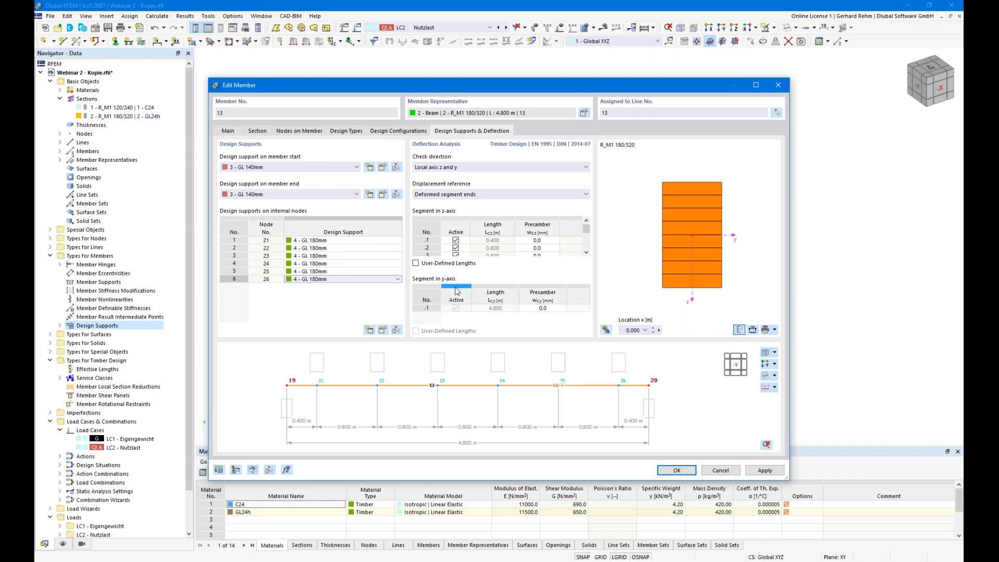
- Restrict the cross beam's deflection check direction to local axis z and look through its z-axis segments
left_click(436, 168)
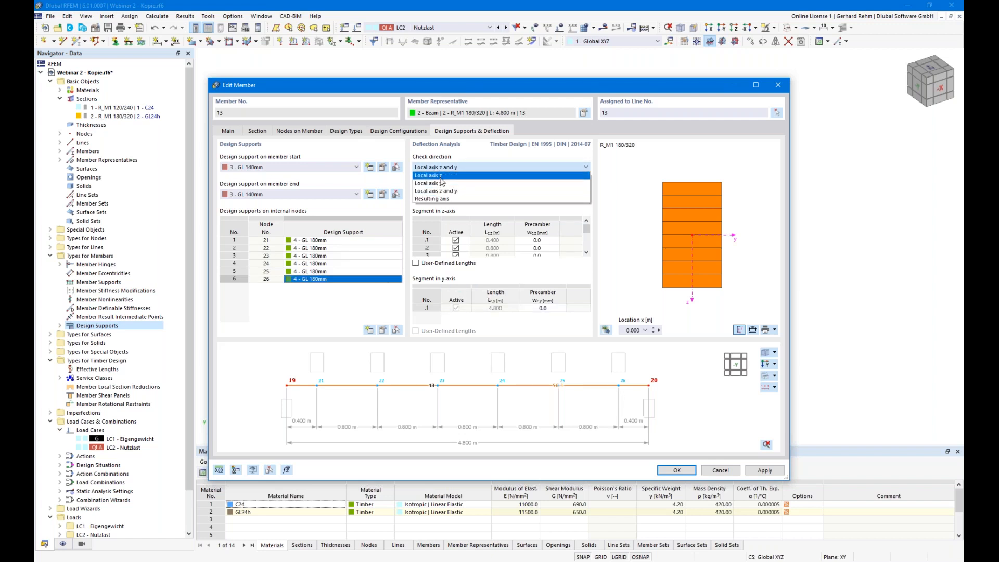
left_click(441, 180)
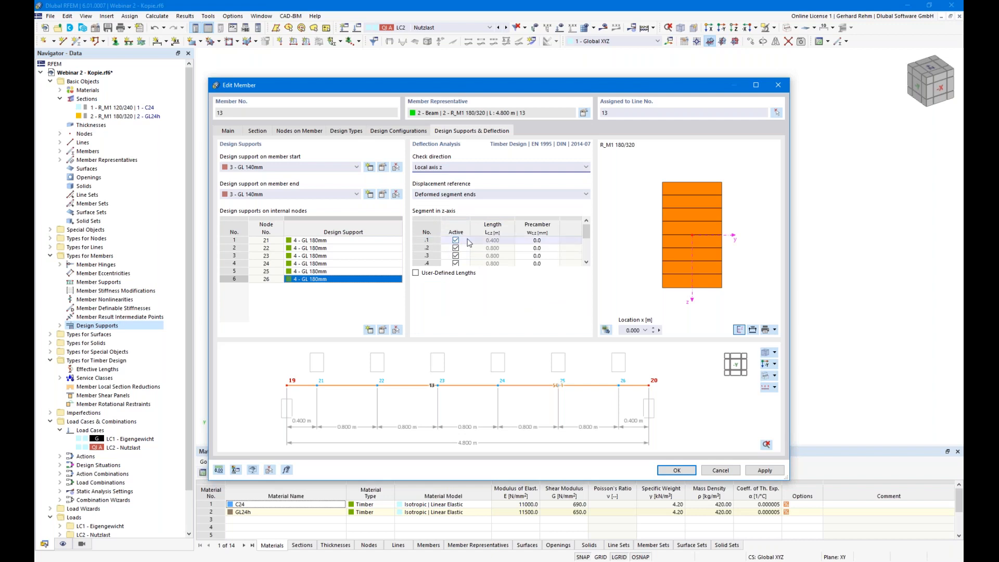
mouse_move(587, 230)
left_mouse_down()
mouse_move(587, 252)
mouse_move(586, 229)
left_mouse_up()
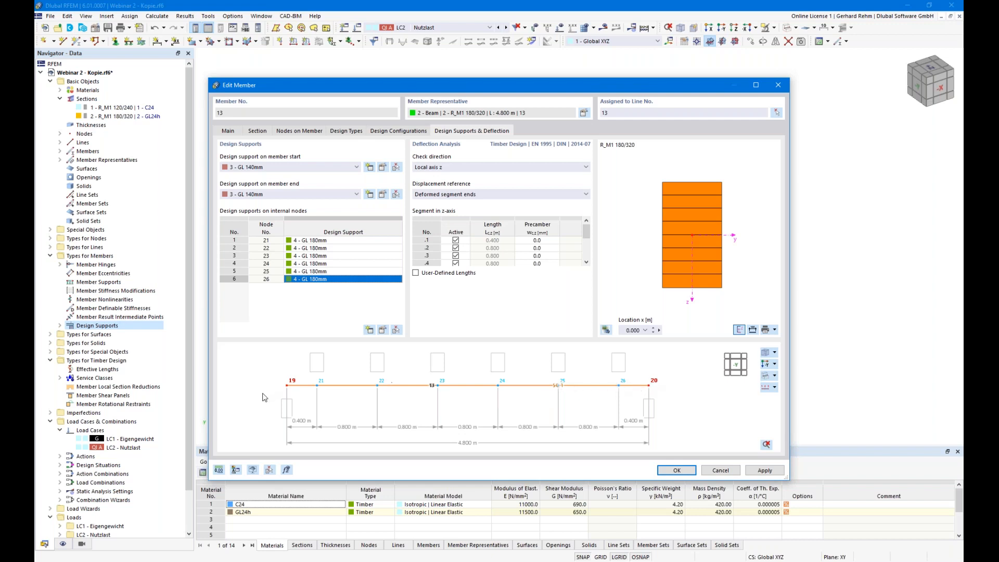
- Exclude the GL 180mm design support from the deflection design in the z-axis
left_click(382, 330)
left_click(508, 293)
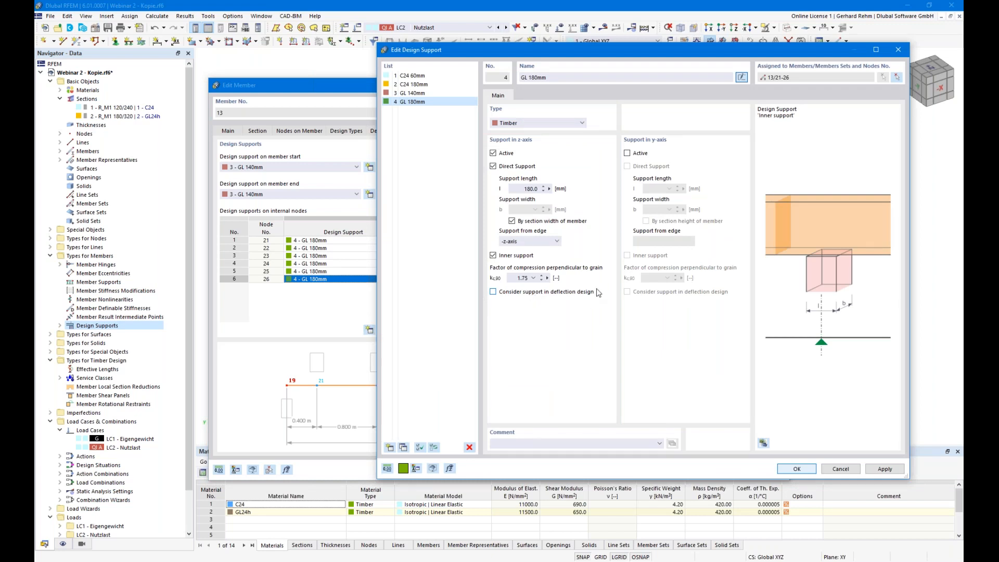
left_click(796, 470)
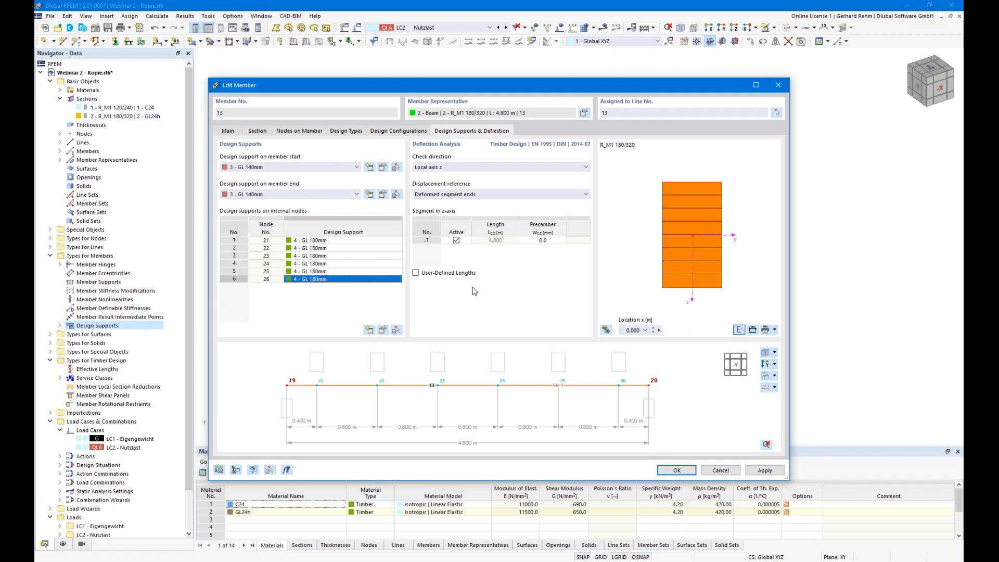
- Try turning off direct support in the z-axis for GL 180mm and discard the change
left_click(334, 194)
left_click(279, 195)
left_click(385, 330)
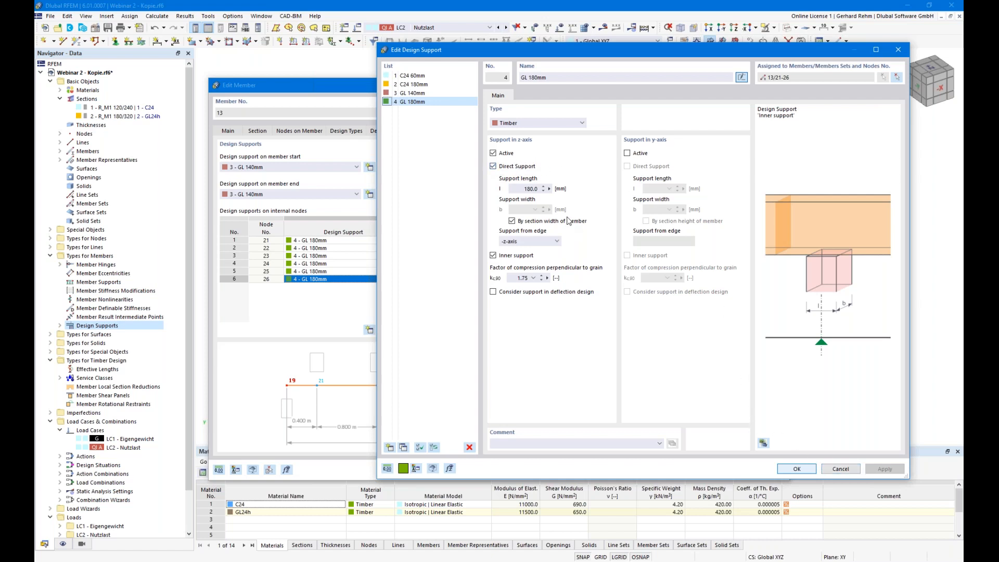
left_click(520, 166)
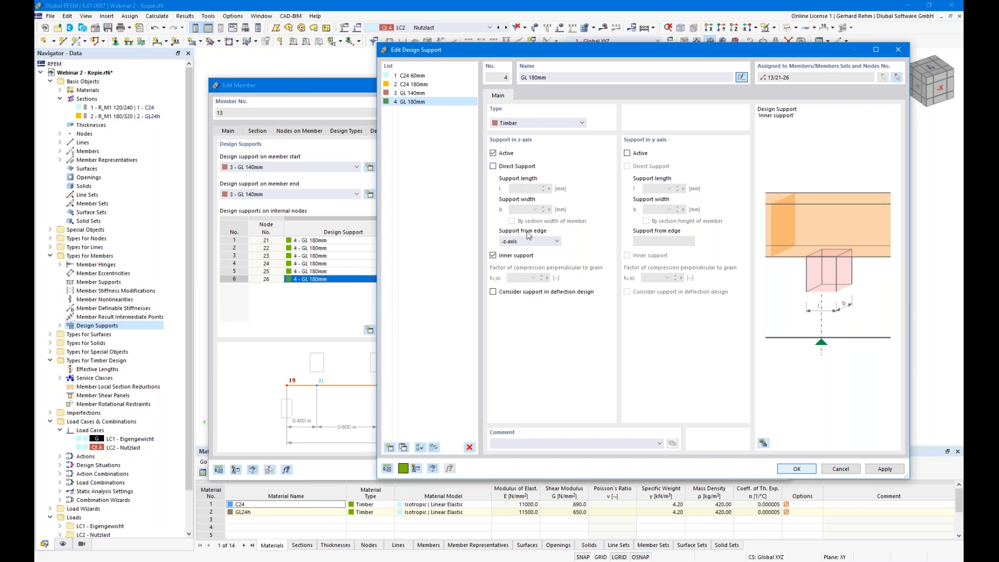
left_click(840, 469)
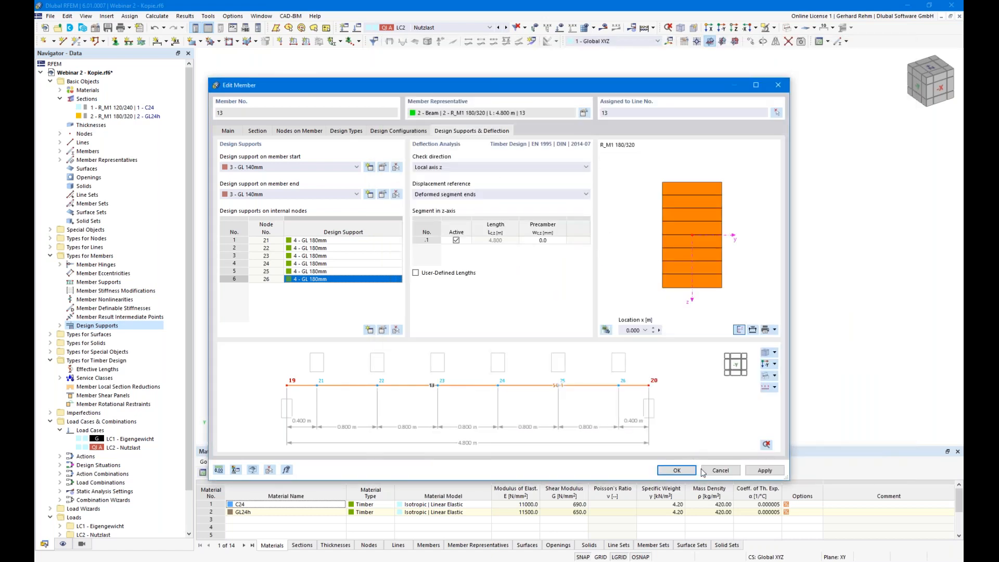
- Confirm the cross beam's member settings and calculate the Timber Design results
left_click(677, 471)
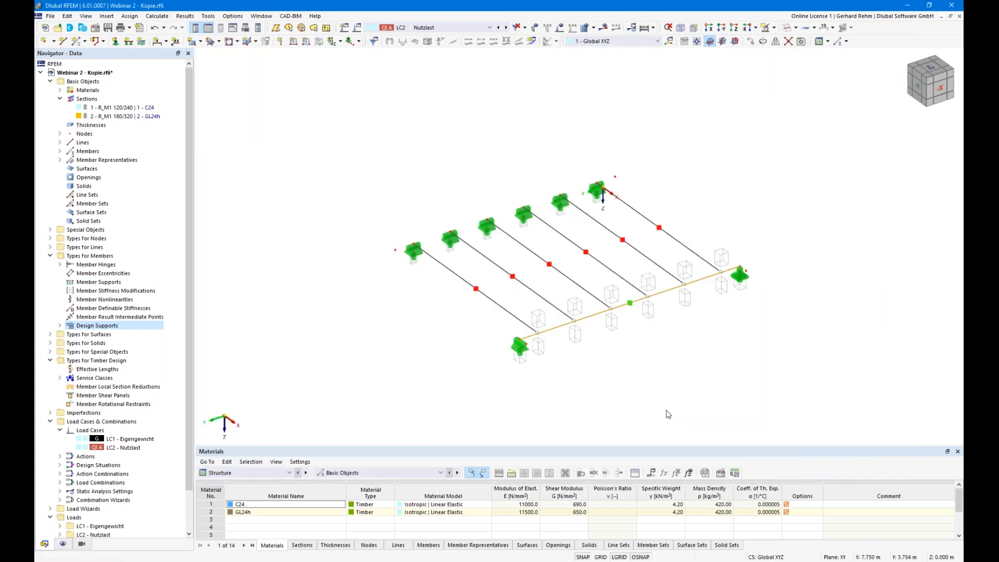
left_click(289, 473)
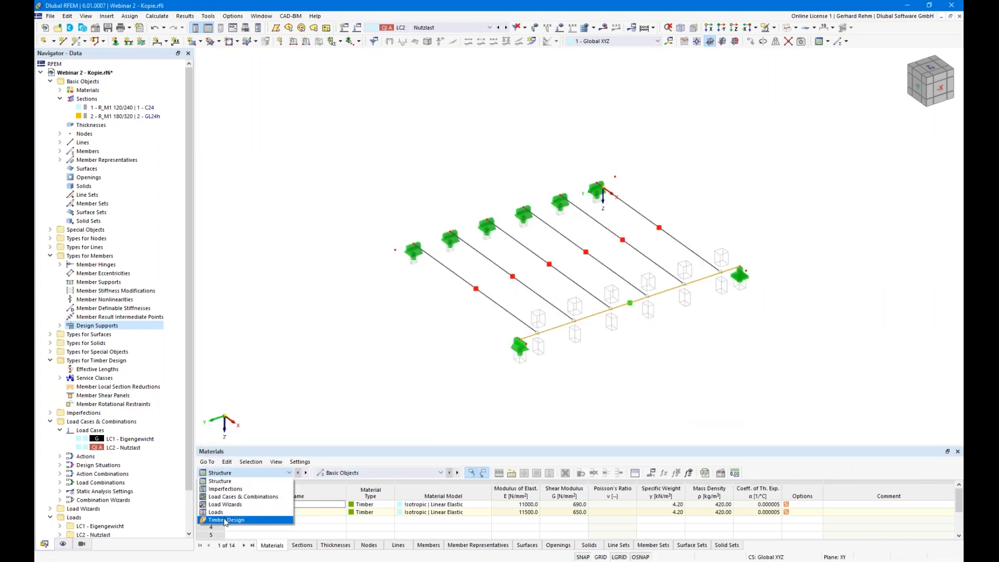
left_click(225, 519)
left_click(497, 473)
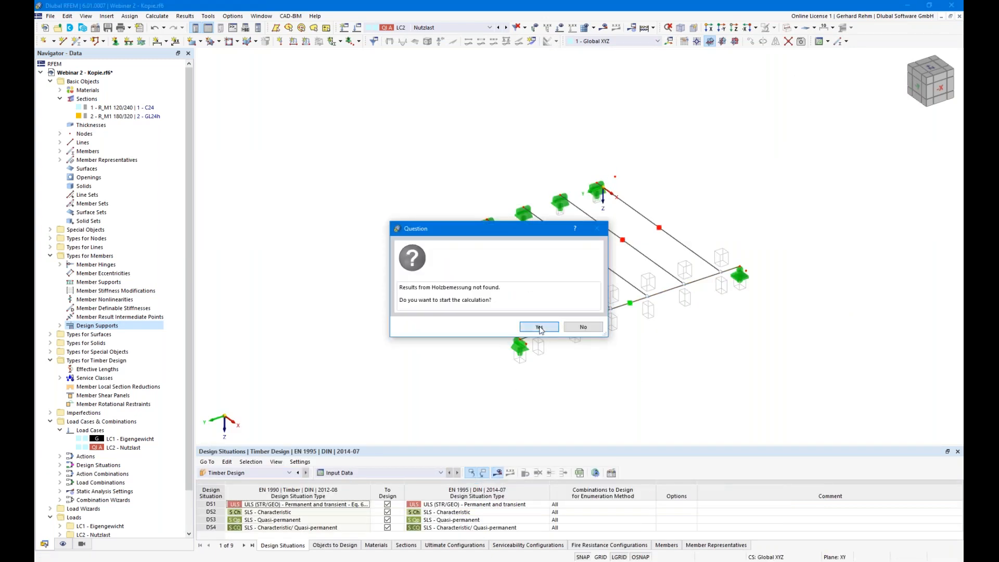
left_click(539, 327)
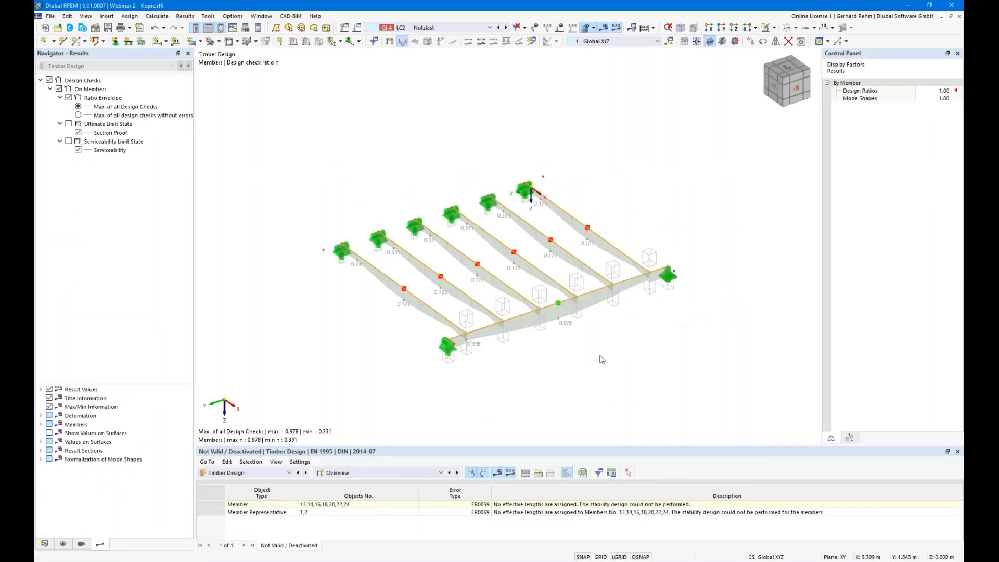
- Examine the timber design ratios by design situation in an enlarged table, first on members and then on member representatives
scroll(585, 355, "down", 1)
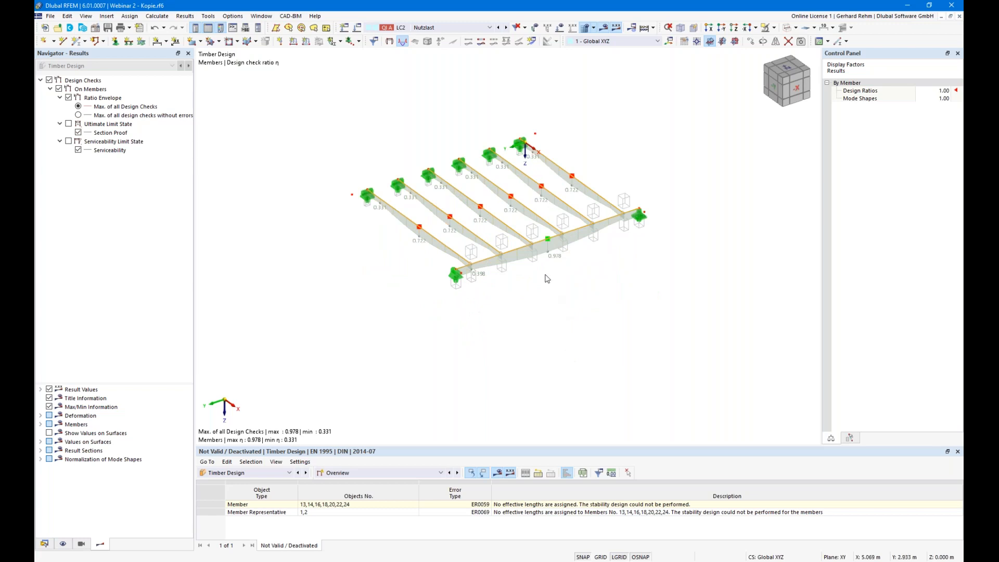
middle_click_drag(539, 300, 551, 321, "ctrl")
right_click(551, 321)
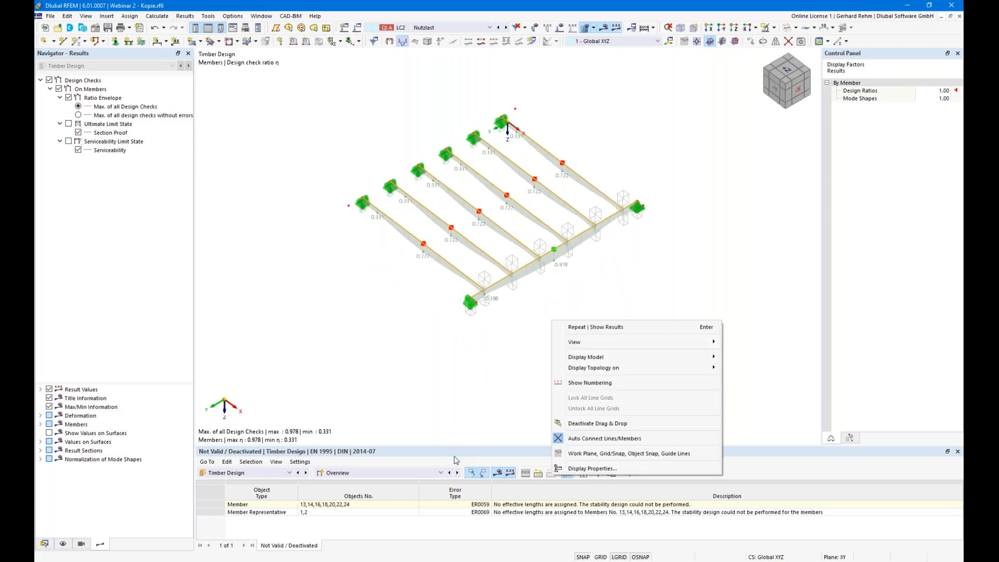
left_click(488, 420)
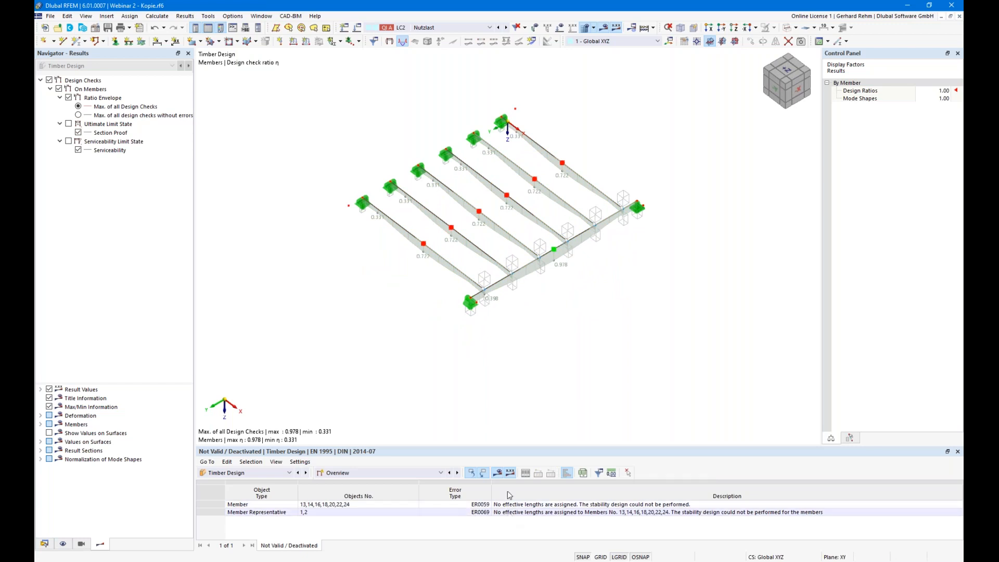
left_click(458, 473)
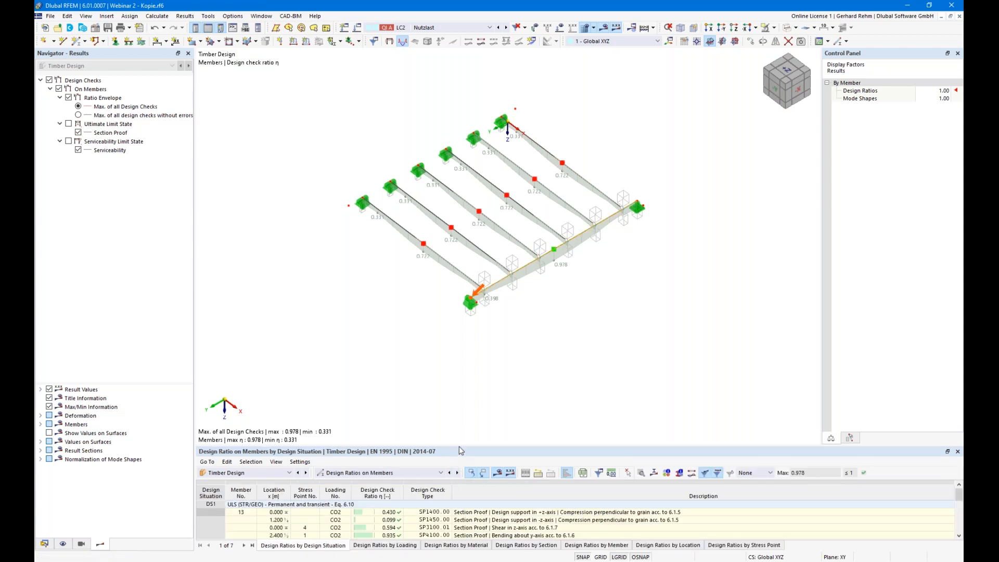
left_click_drag(460, 447, 471, 282)
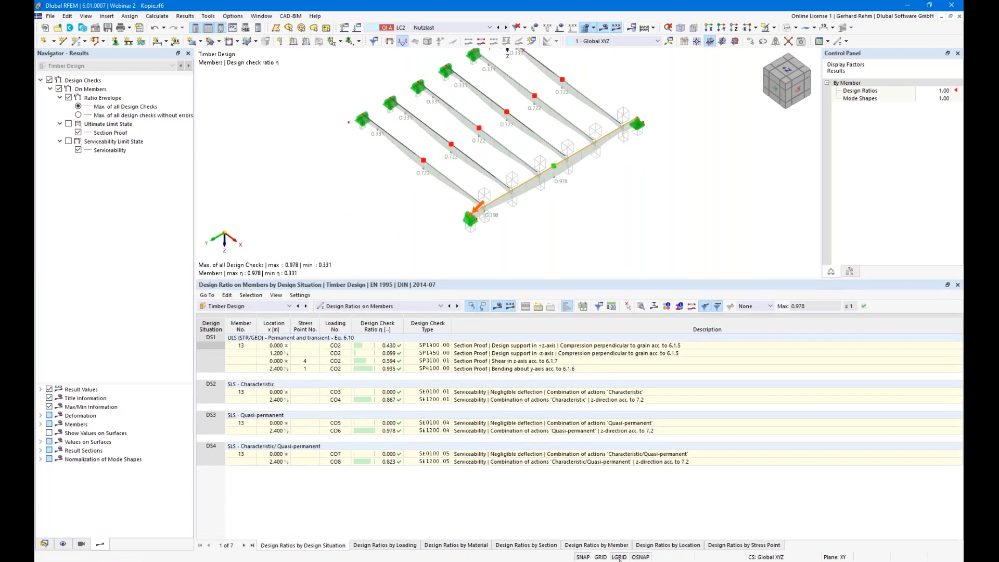
left_click(373, 306)
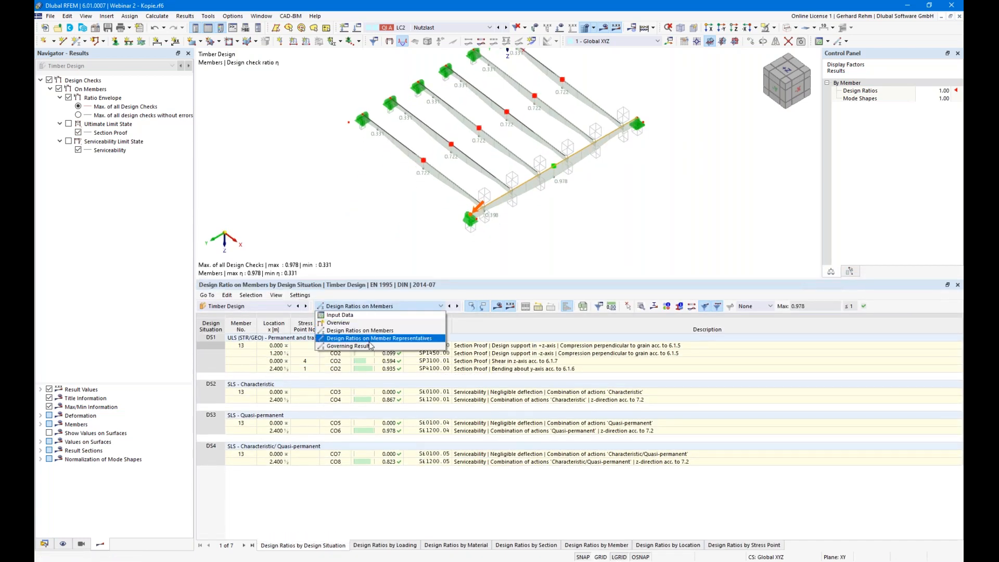
left_click(373, 338)
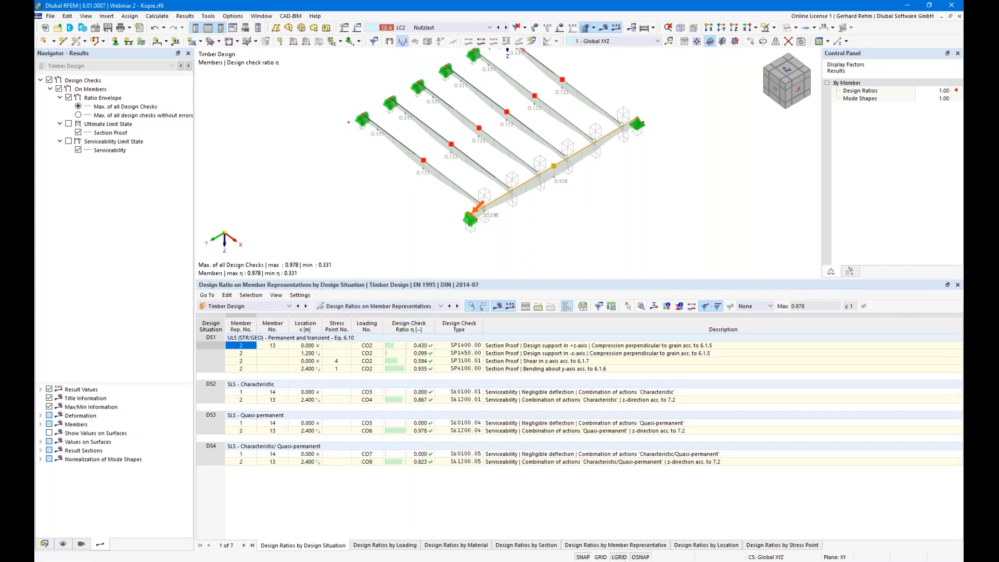
- Show the design ratios by member representative with only the governing serviceability checks listed
left_click(647, 549)
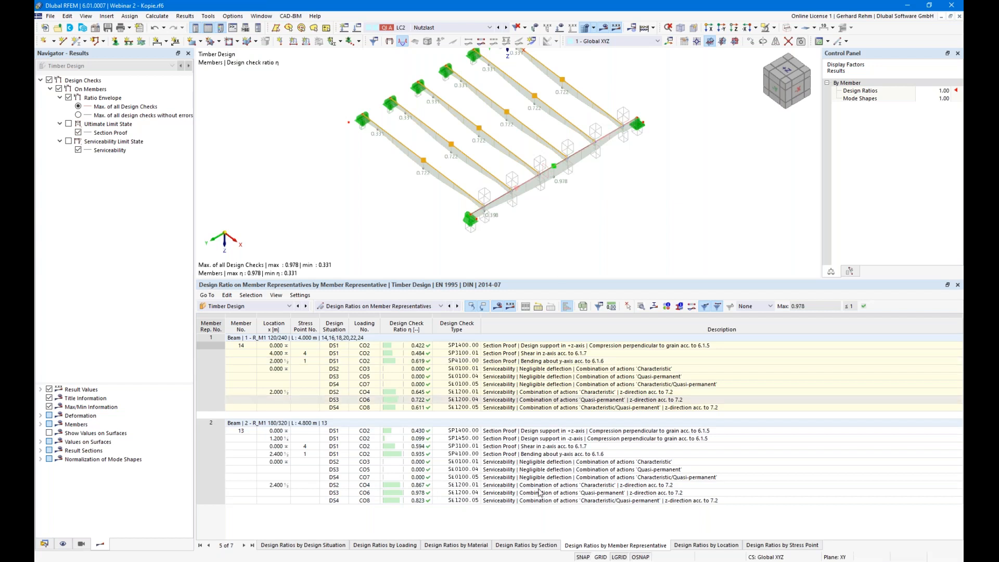
left_click(516, 455)
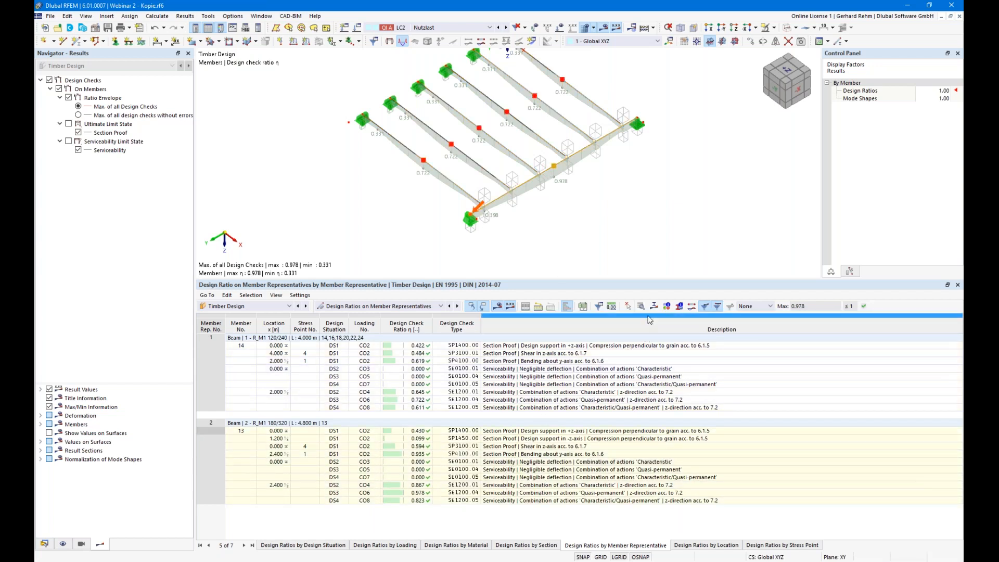
left_click(600, 307)
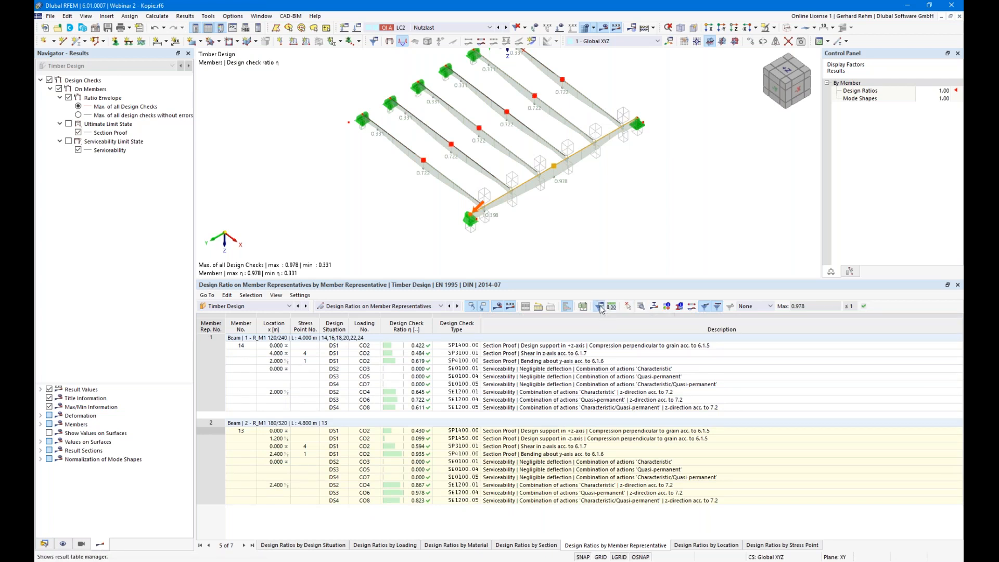
left_click(422, 210)
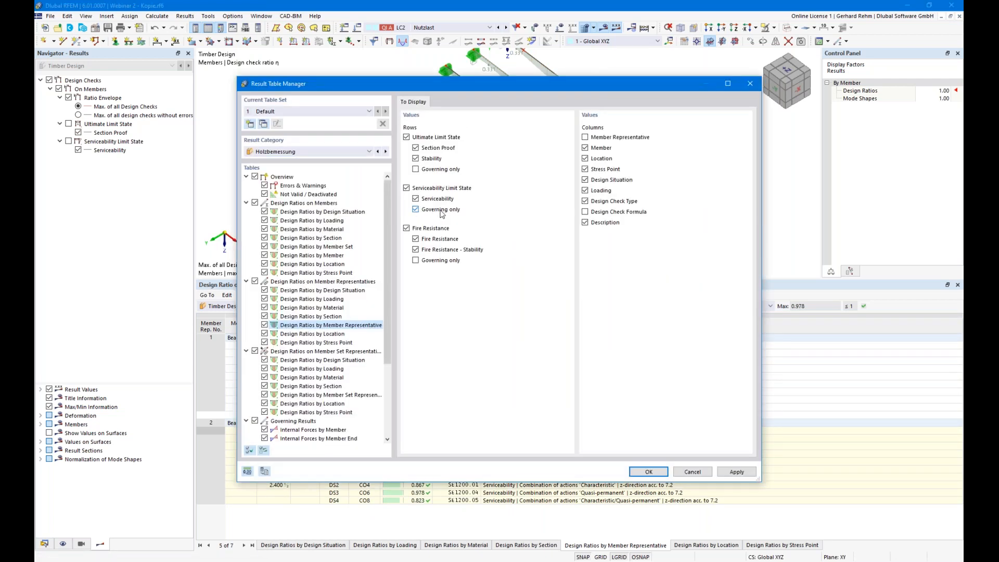
left_click(649, 472)
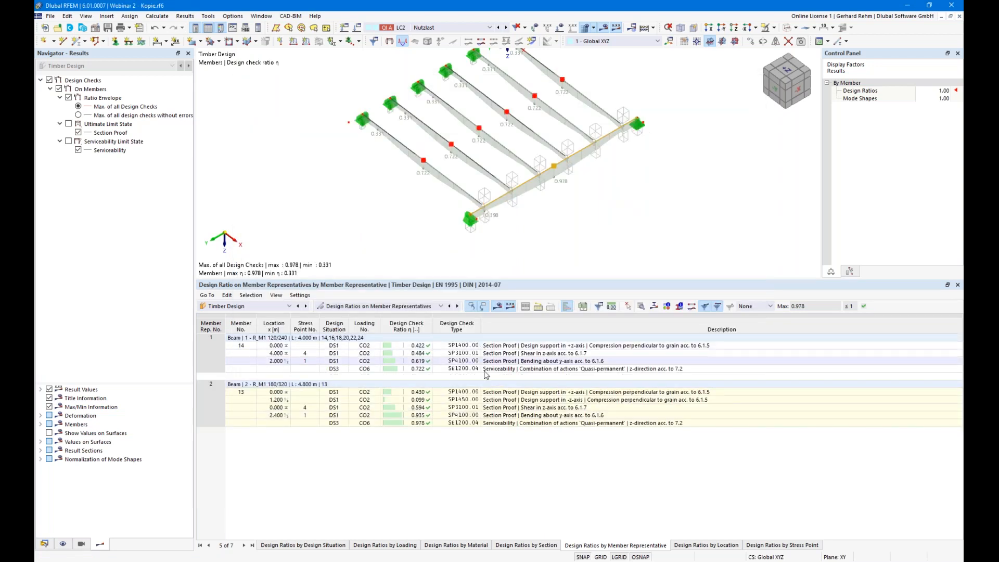
- Examine the support compression, shear, bending and quasi-permanent deflection checks of member representative 1, and shrink the results table to enlarge the model view
left_click(516, 346)
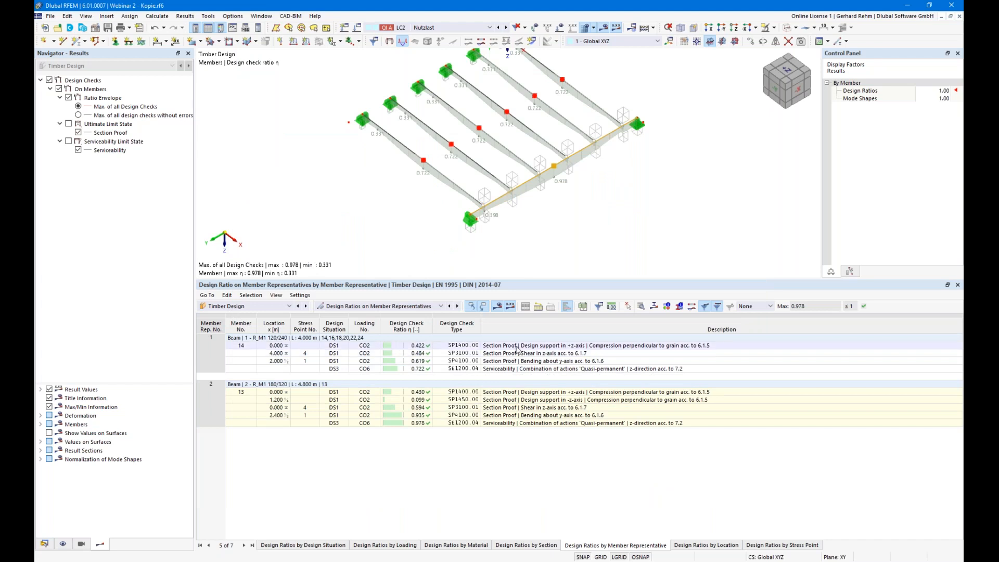
left_click(542, 347)
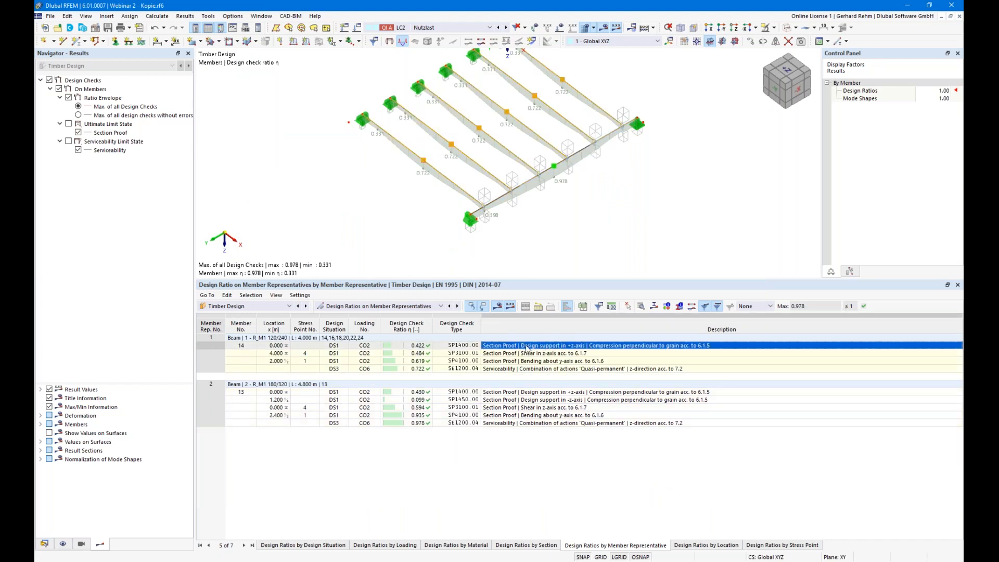
left_click(525, 354)
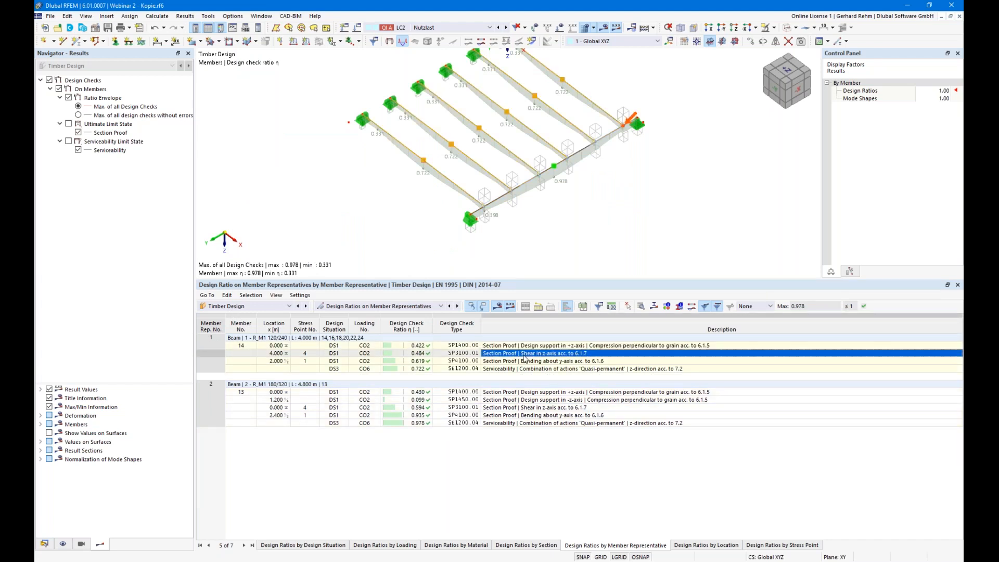
left_click(525, 361)
left_click(530, 369)
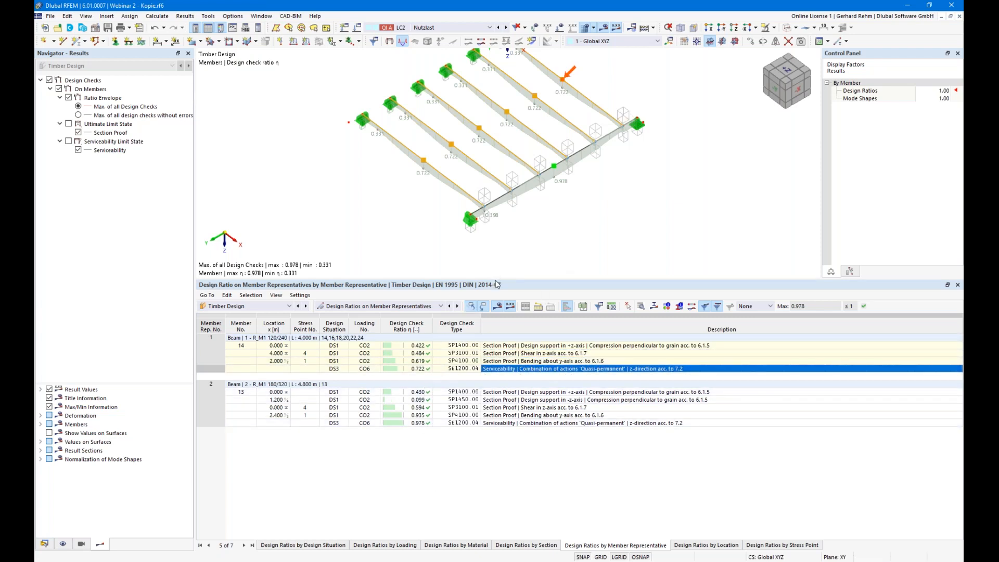
left_click_drag(498, 280, 490, 342)
left_click(538, 283)
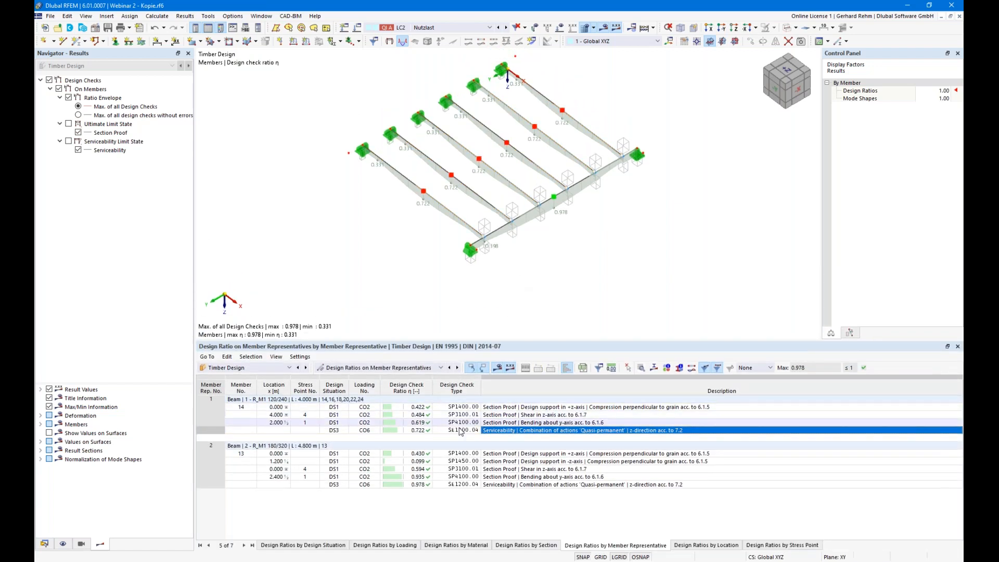
- Review the design check details for compression perpendicular to grain at member representative 1's design support, including the design compression force
double_click(512, 408)
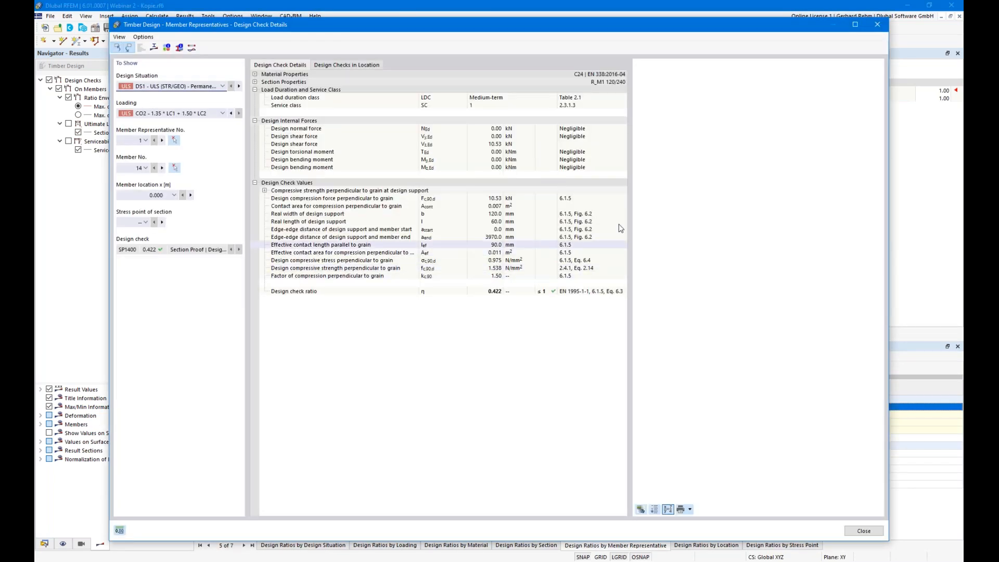
left_click(499, 200)
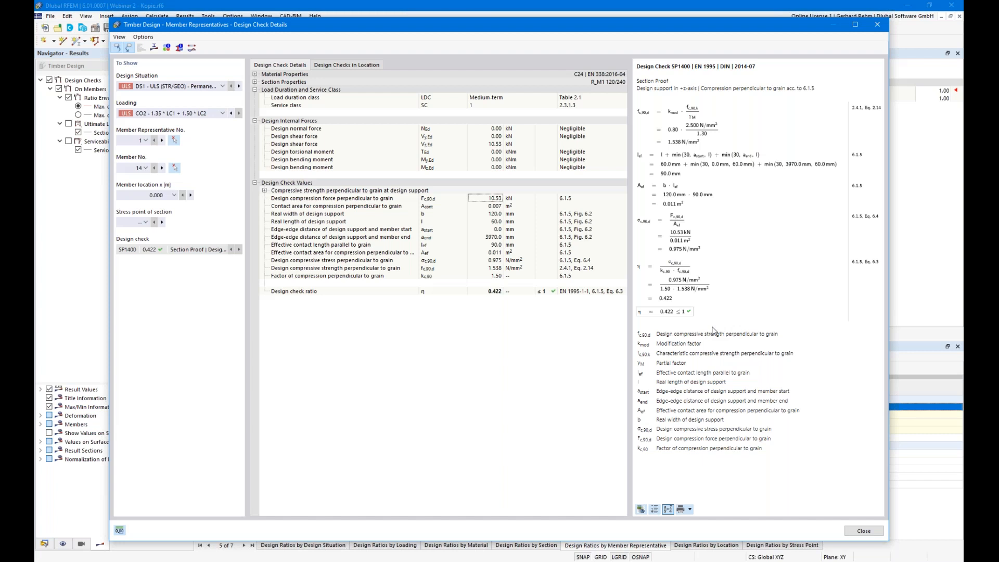
left_click(856, 532)
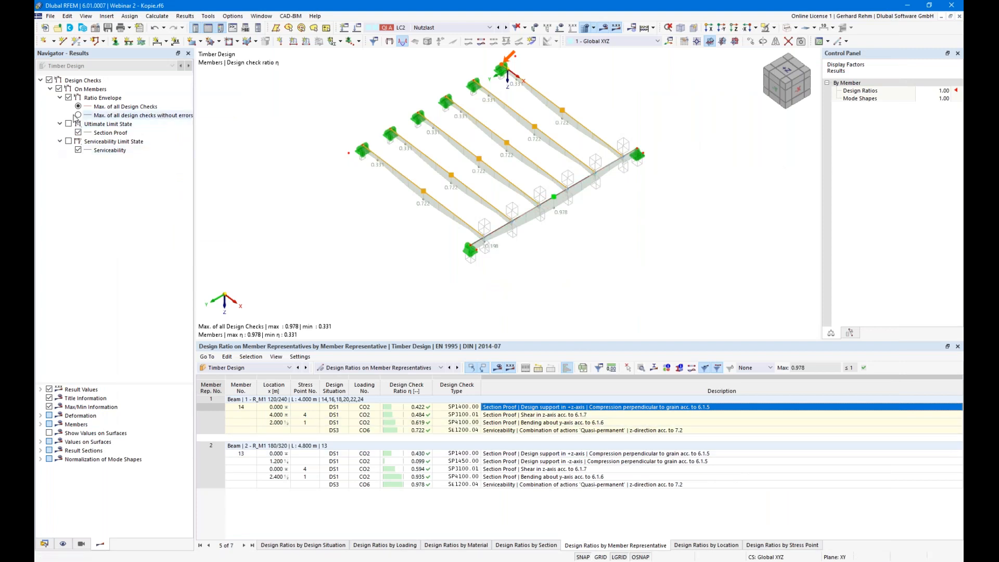
- Show the serviceability limit state ratios on the beams instead of the ratio envelope and view them from different angles
left_click(68, 141)
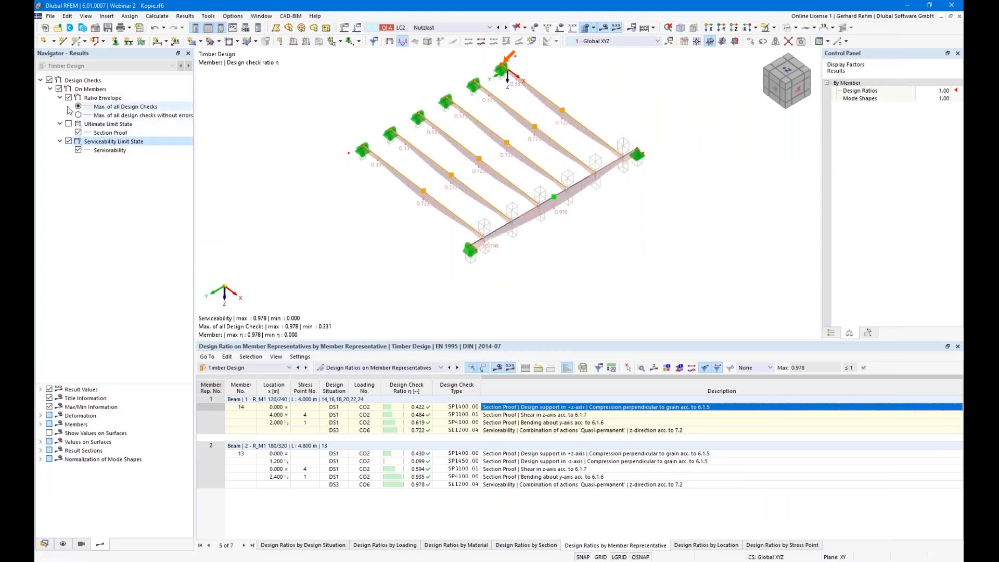
left_click(69, 98)
middle_click_drag(421, 262, 475, 241, "ctrl")
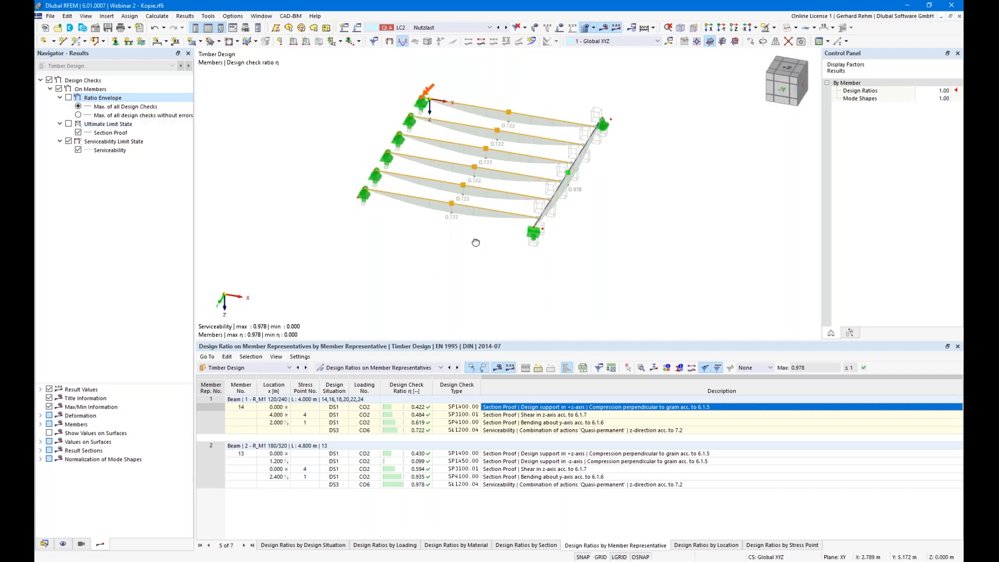
right_click(474, 244)
left_click(649, 169)
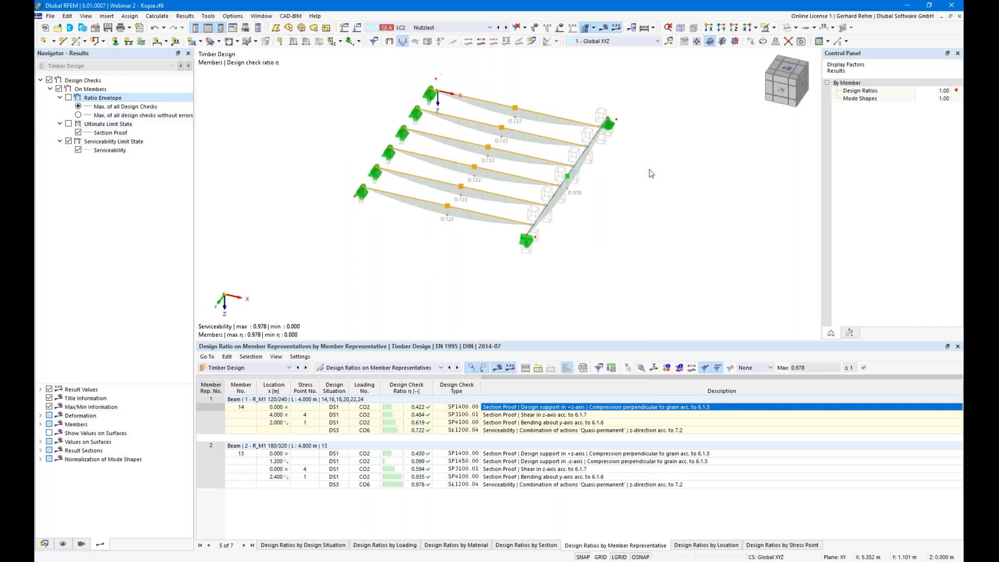
middle_click_drag(653, 245, 598, 251, "ctrl")
right_click(597, 251)
left_click(590, 261)
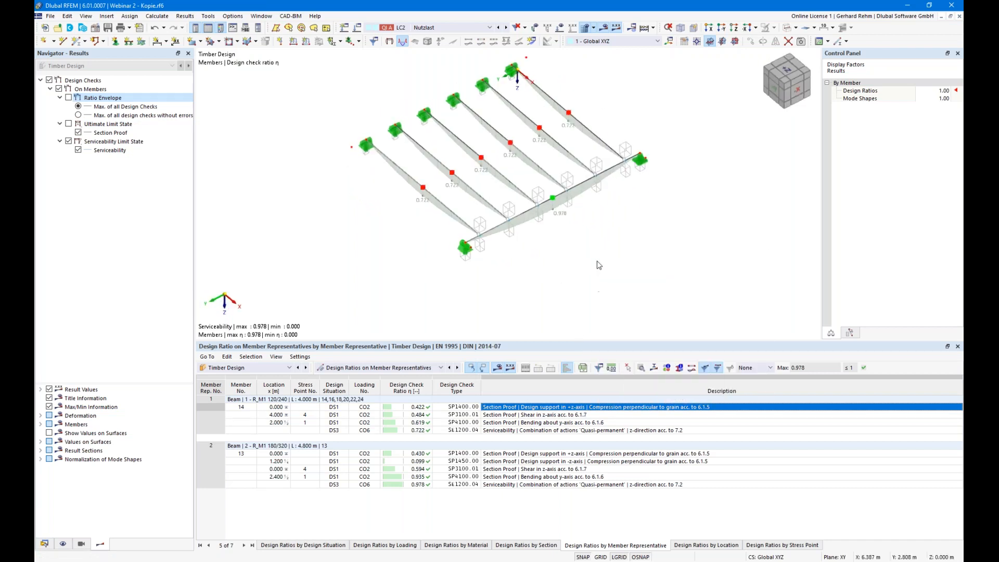
- Open the model file Webinar Rehm 2.rf6
left_click(50, 16)
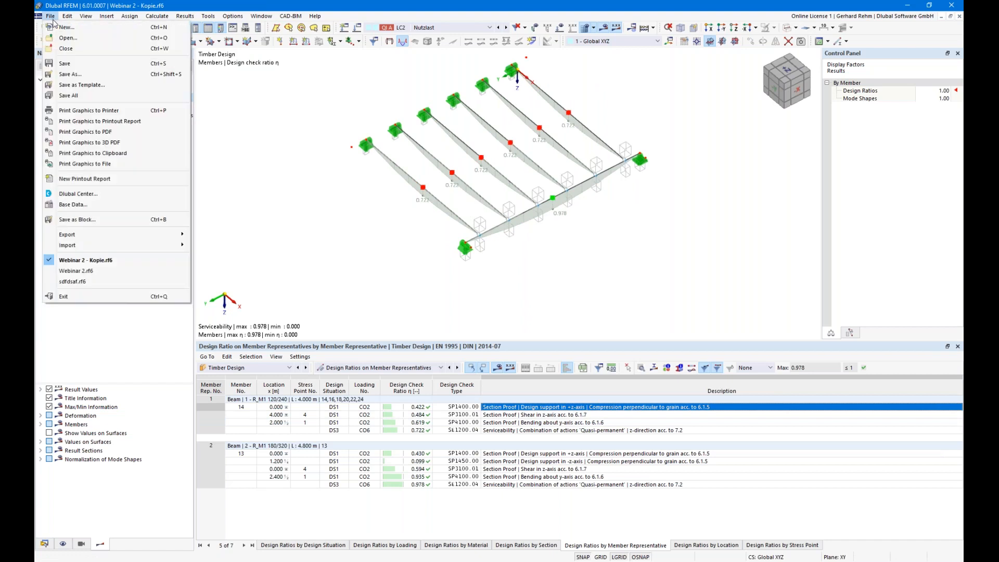
left_click(95, 38)
left_click(159, 102)
left_click(409, 288)
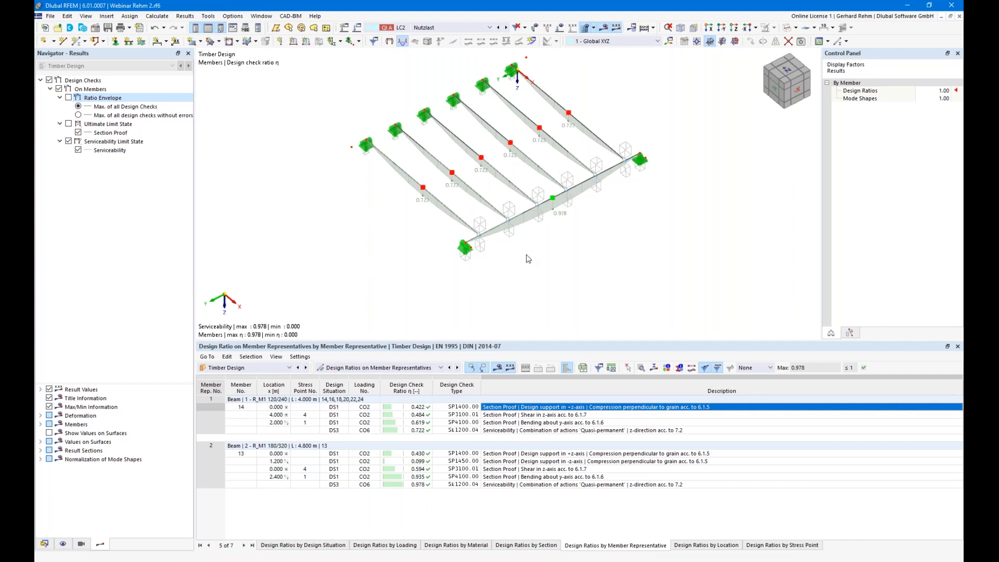
- Delete three of the four beams, keeping only the one at the coordinate origin, and confirm the deletion
scroll(485, 238, "down", 3)
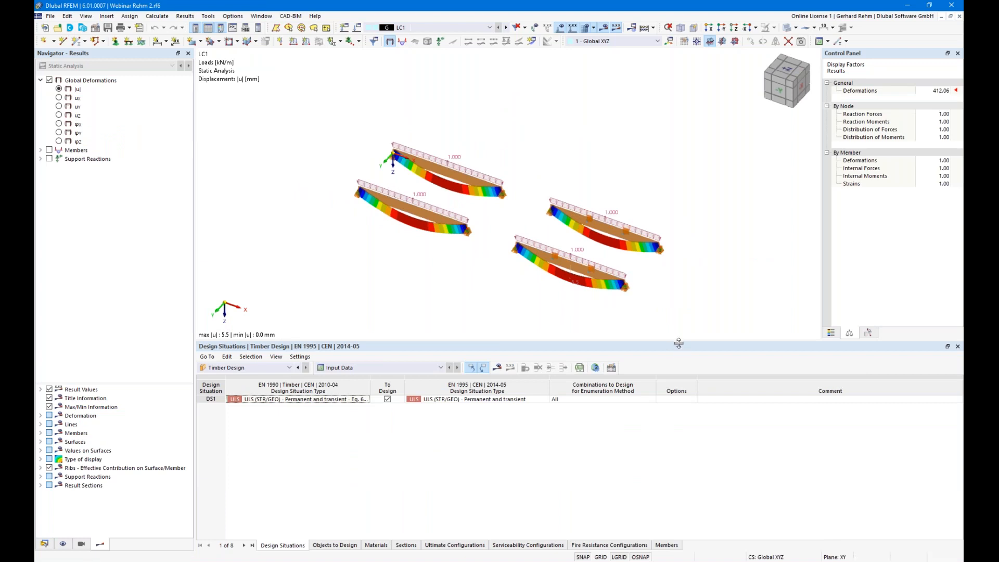
left_click_drag(678, 341, 676, 418)
middle_click_drag(669, 367, 738, 334, "ctrl")
left_click_drag(738, 334, 510, 179)
key("Delete")
left_click(547, 325)
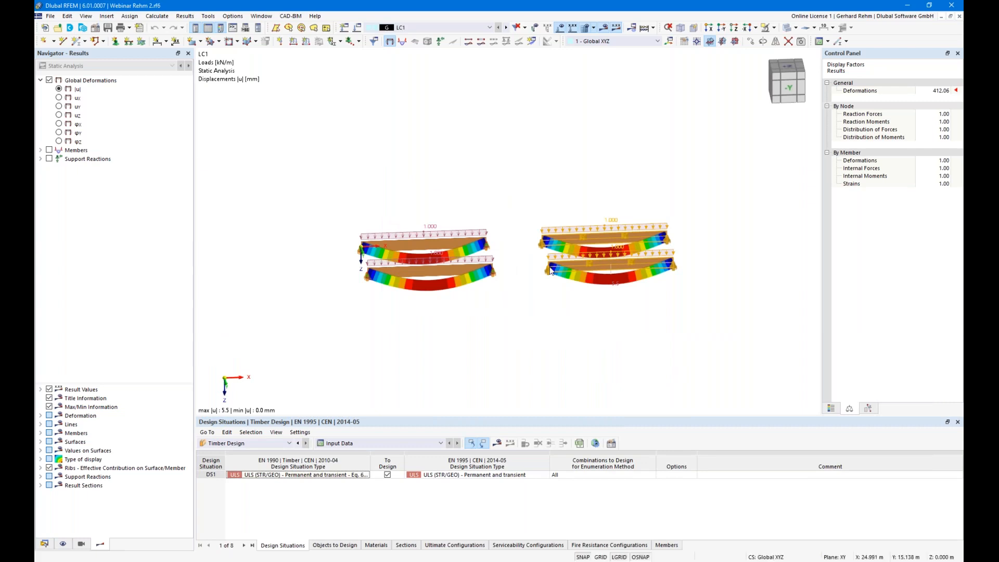
left_click(529, 325)
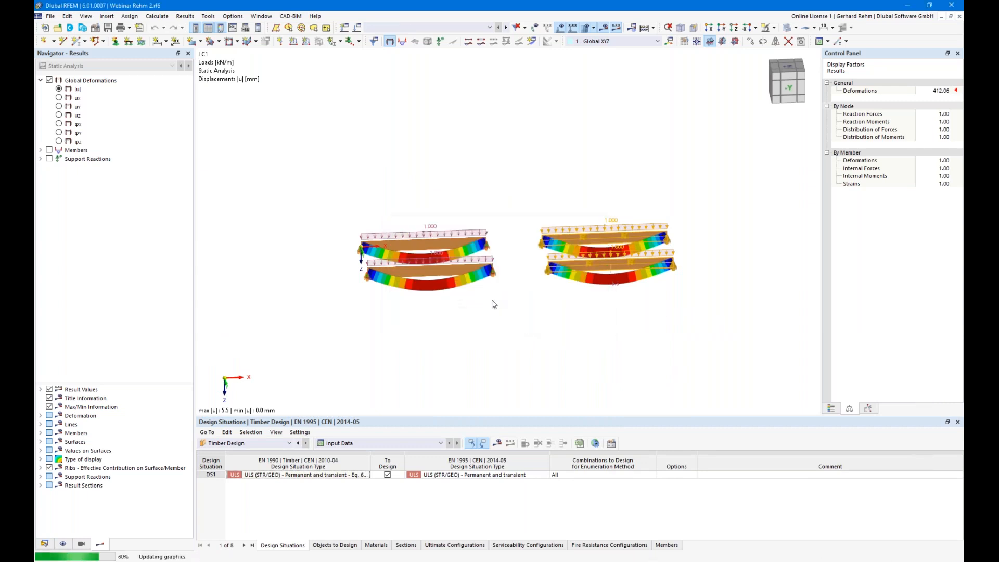
middle_click_drag(533, 326, 405, 317, "ctrl")
left_click_drag(582, 296, 477, 167)
key("Delete")
- Check the remaining beam's timber design type assignments, such as effective lengths and service class, without changing them
middle_click_drag(523, 327, 583, 201, "ctrl")
double_click(582, 204)
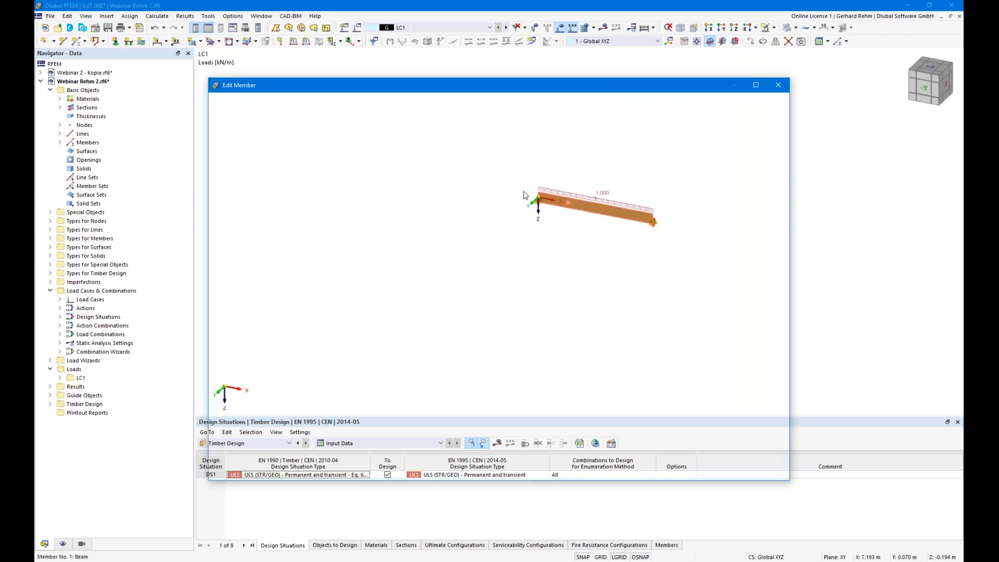
left_click(305, 133)
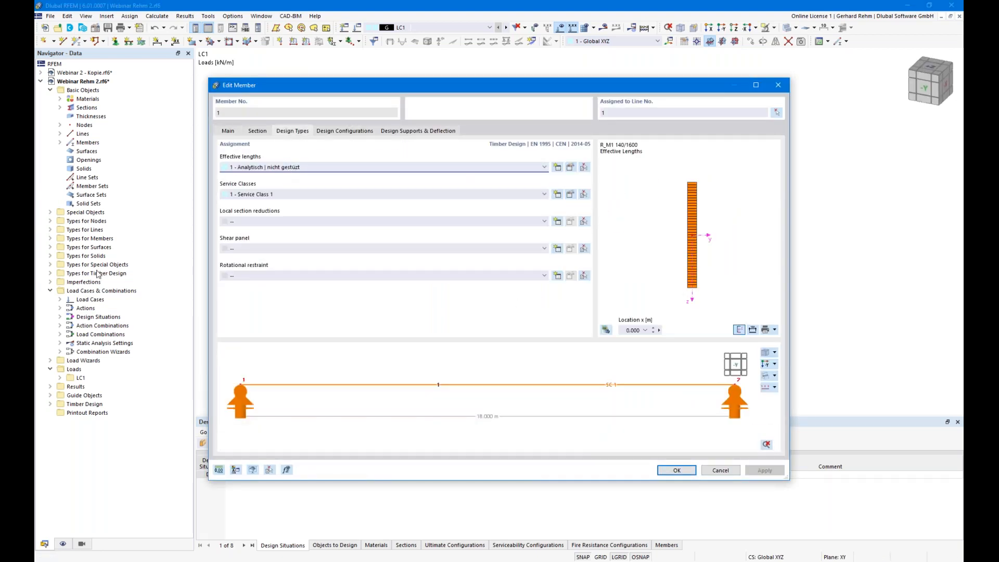
key("Escape")
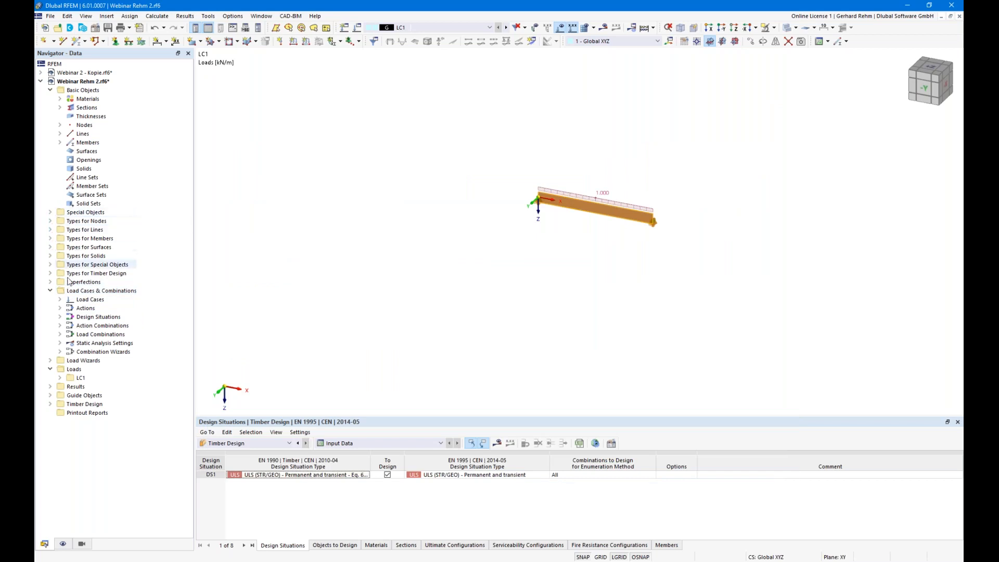
- Delete the unassigned timber effective lengths and then all remaining effective lengths from the model
left_click(51, 274)
right_click(81, 282)
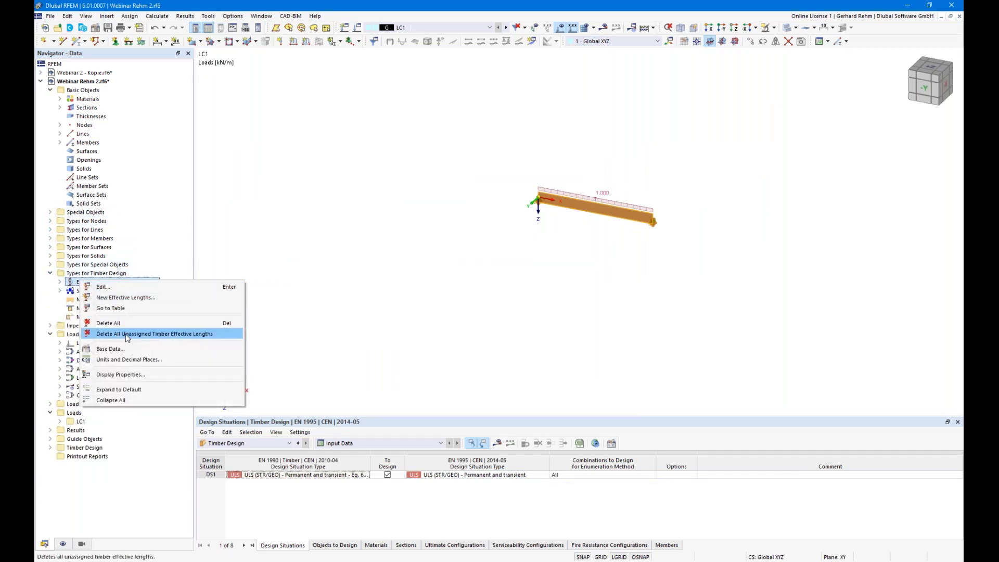
left_click(128, 334)
left_click(541, 328)
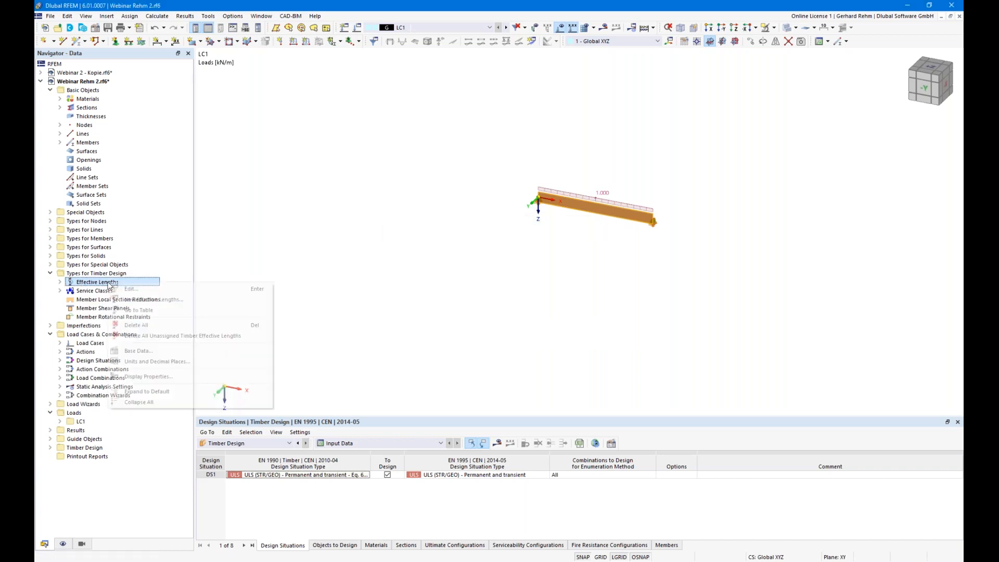
left_click(136, 325)
left_click(542, 327)
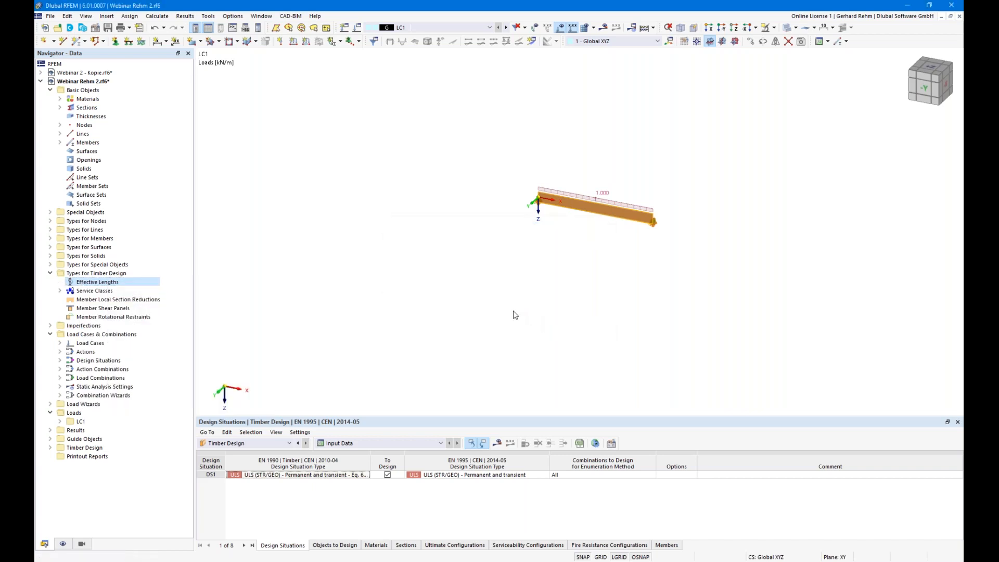
- Calculate the Timber Design results for the single beam, then hide the result display
left_click(496, 443)
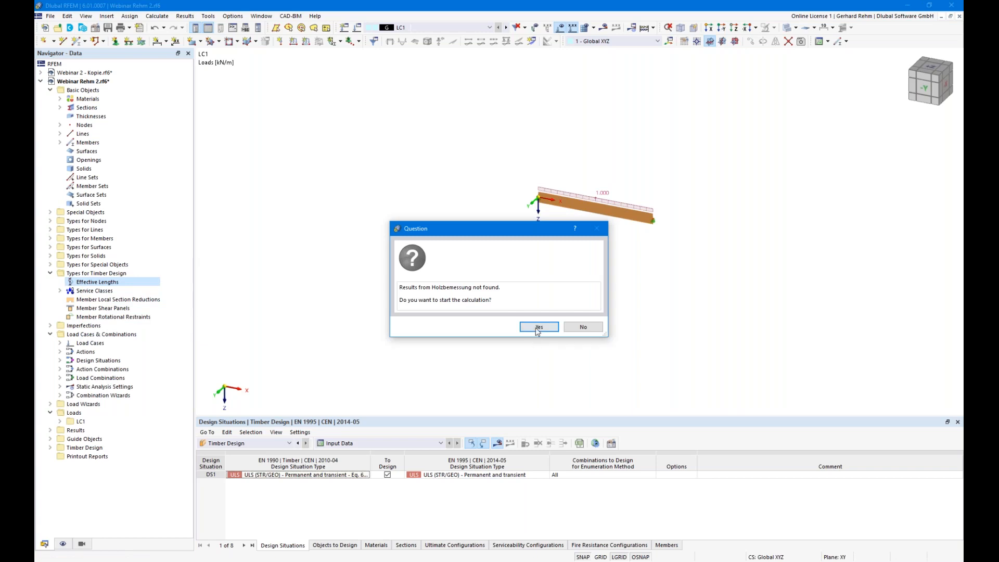
left_click(538, 328)
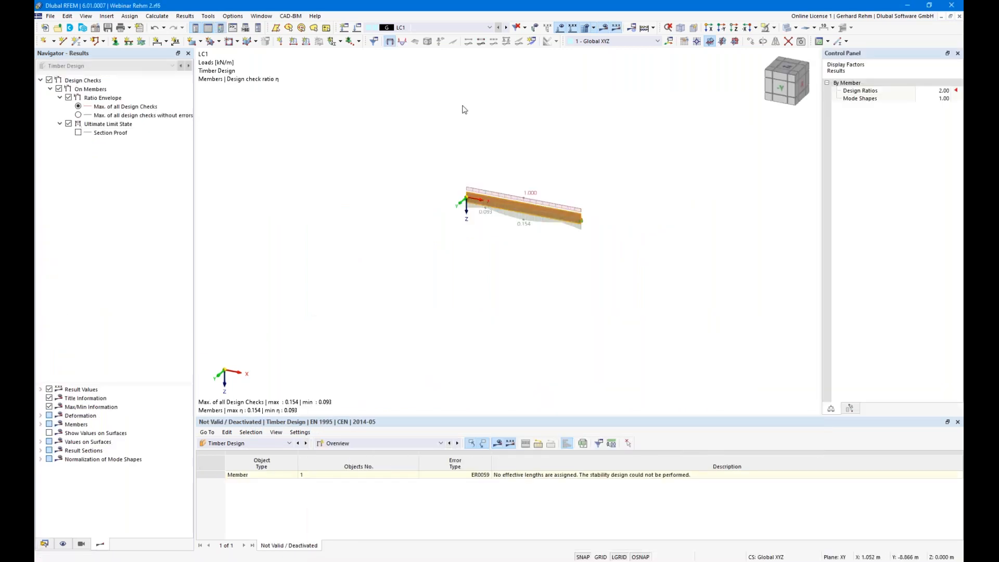
left_click(497, 443)
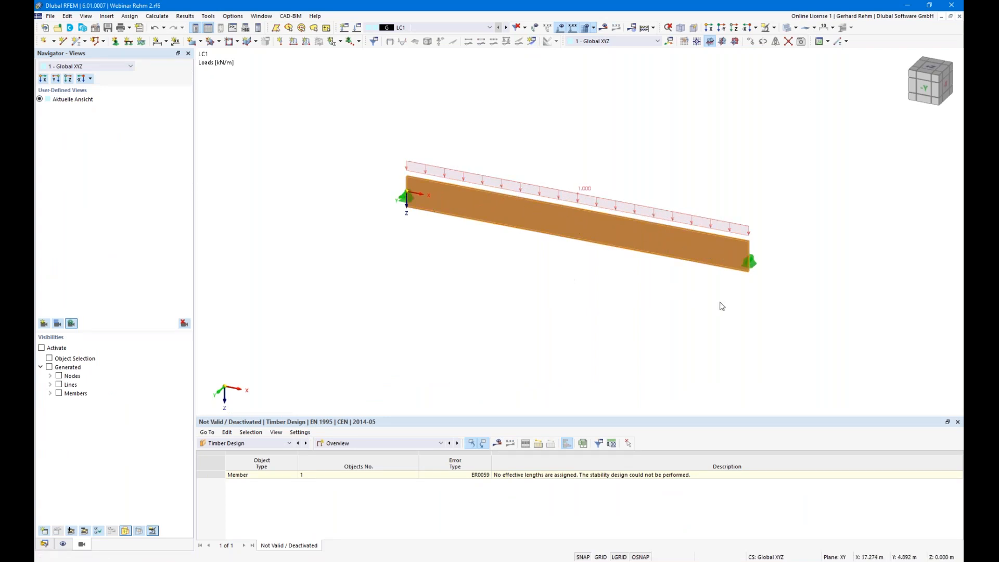
- Check the beam's cross-section and material in its member settings without changing them
mouse_move(774, 328)
middle_mouse_down("ctrl")
mouse_move(739, 317)
mouse_move(770, 324)
middle_mouse_up("ctrl")
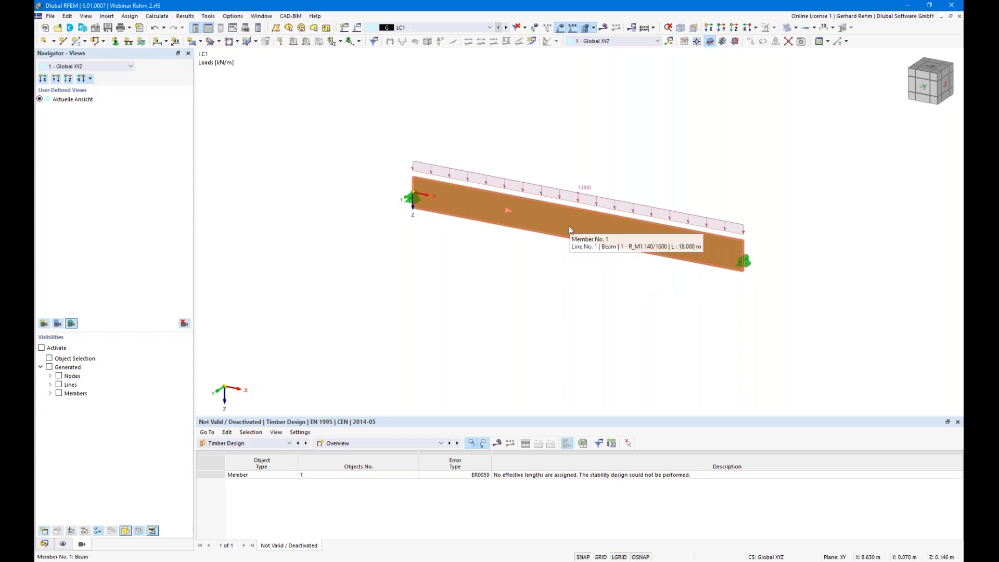
double_click(707, 258)
left_click(258, 131)
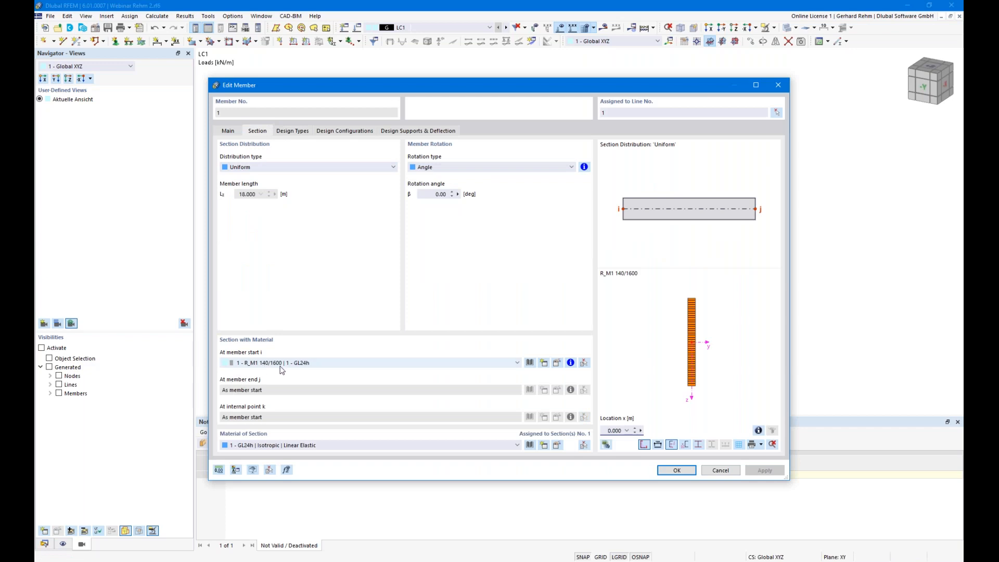
key("Escape")
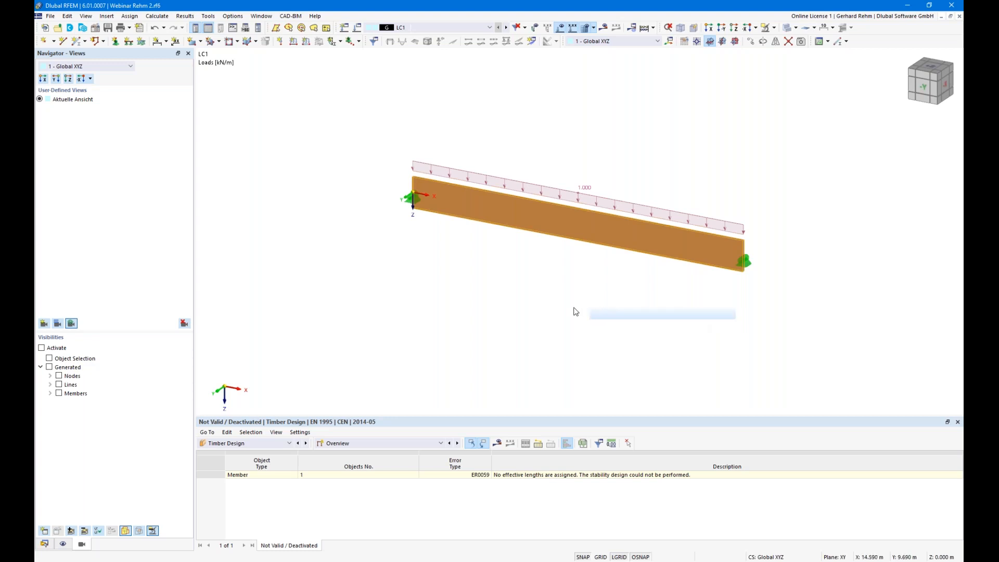
scroll(616, 303, "up", 3)
scroll(616, 303, "down", 3)
middle_click_drag(600, 298, 580, 206, "ctrl")
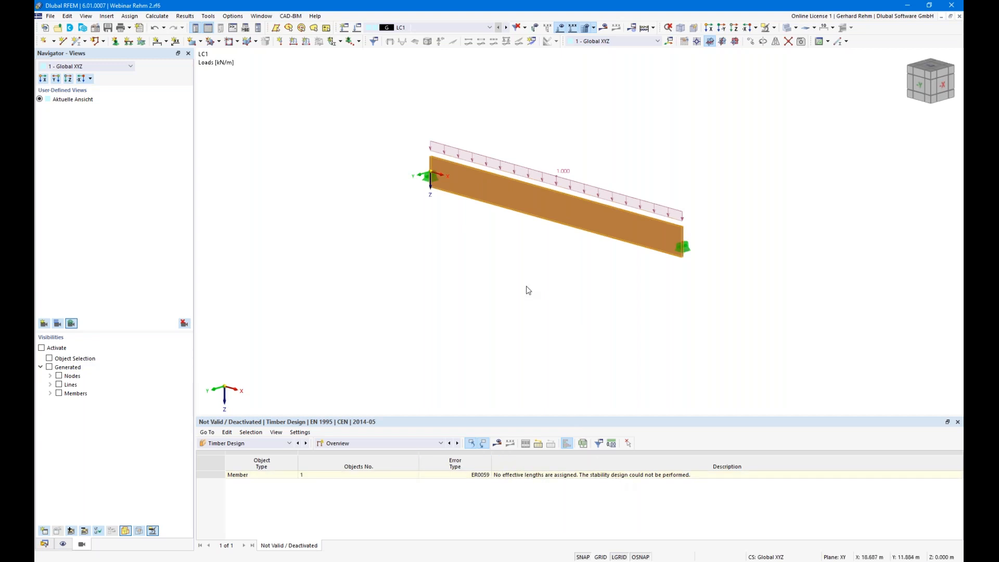
- Review the shear and bending design ratios of the single beam in the Timber Design member results
left_click(458, 443)
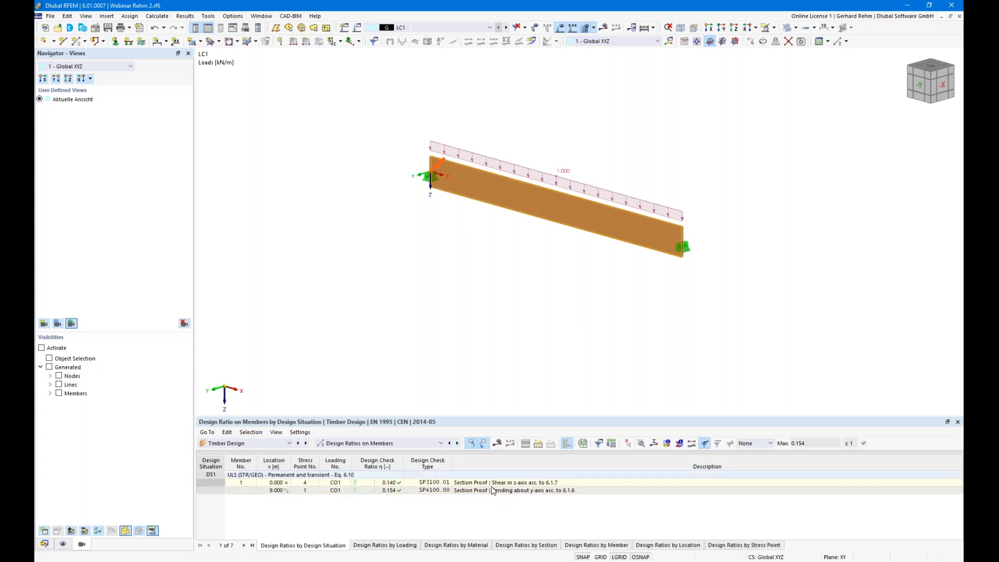
left_click(513, 491)
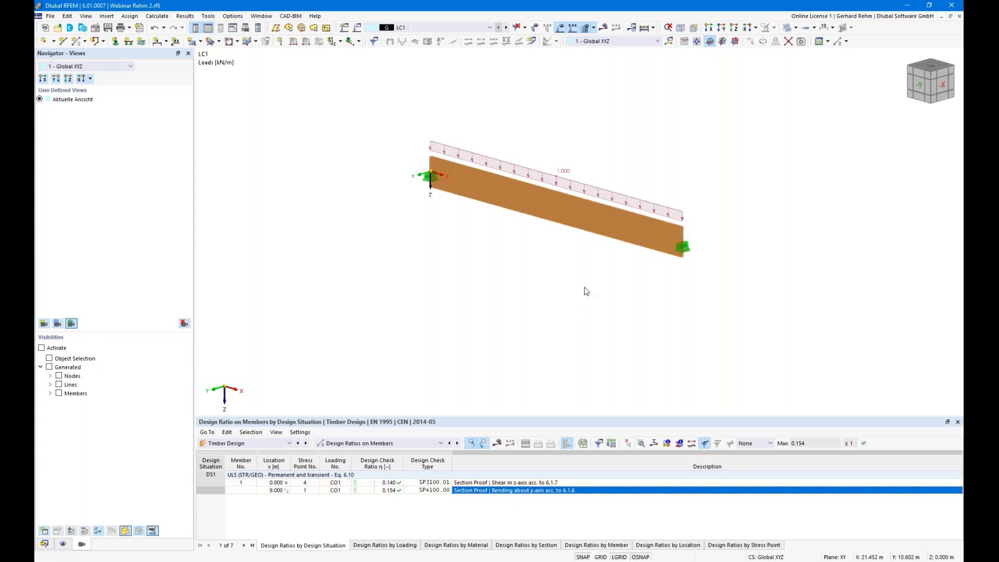
- Create new effective lengths for the beam, considering only lateral-torsional buckling with the analytical determination of the critical moment
double_click(598, 225)
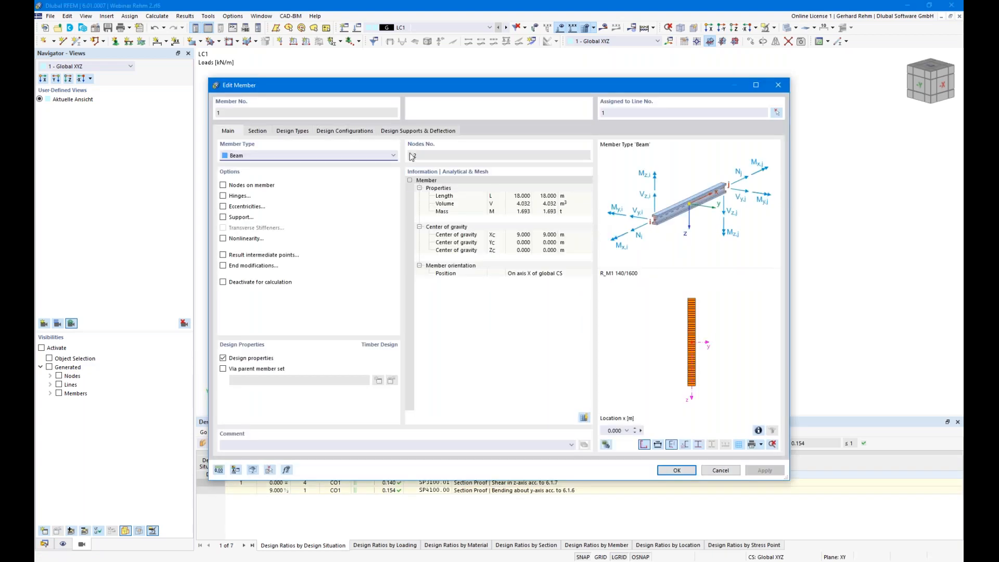
left_click(303, 132)
left_click(559, 167)
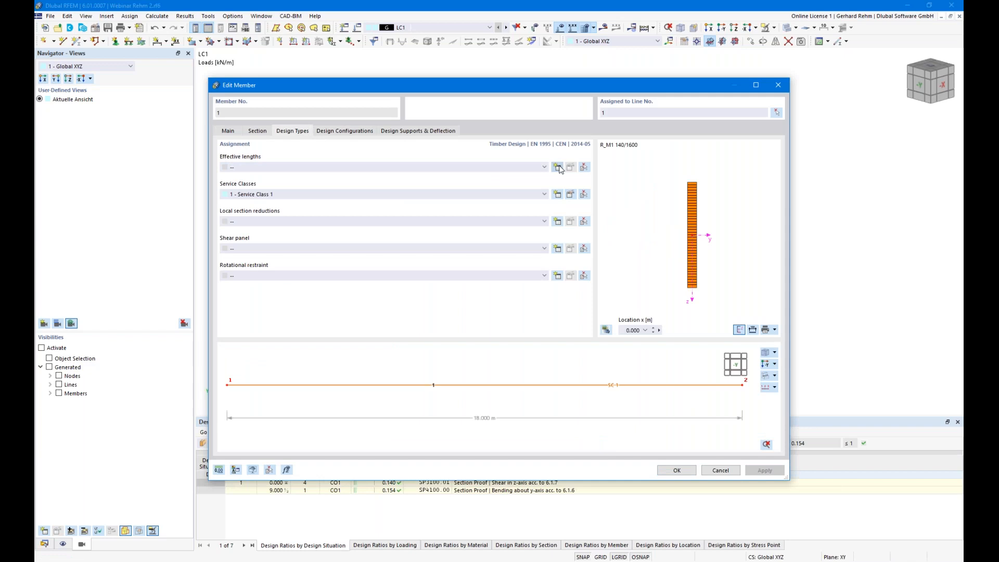
left_click(327, 135)
left_click(327, 135)
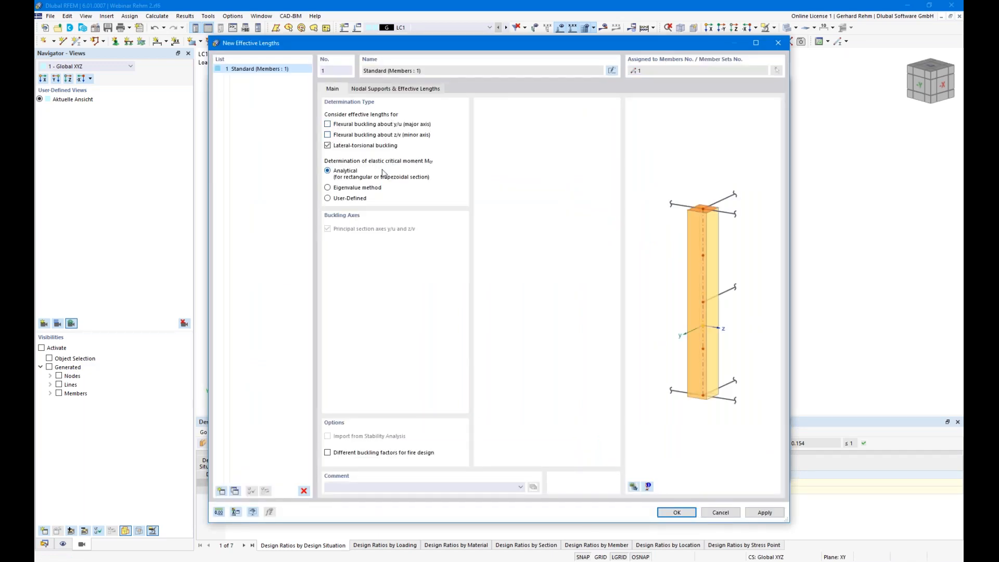
- Set the lateral-torsional buckling effective length factor to 0.885 and apply the member changes
left_click(376, 92)
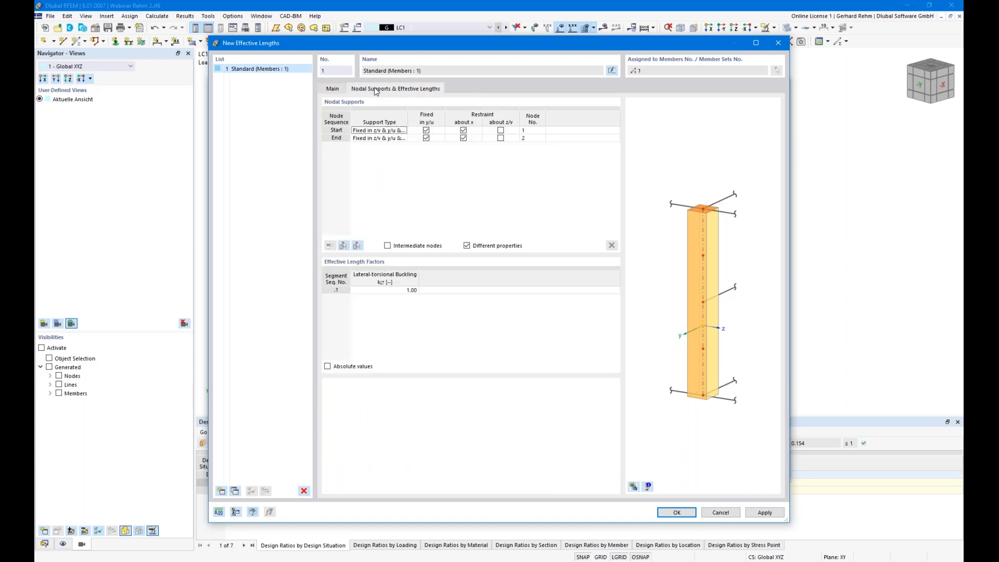
left_click(380, 290)
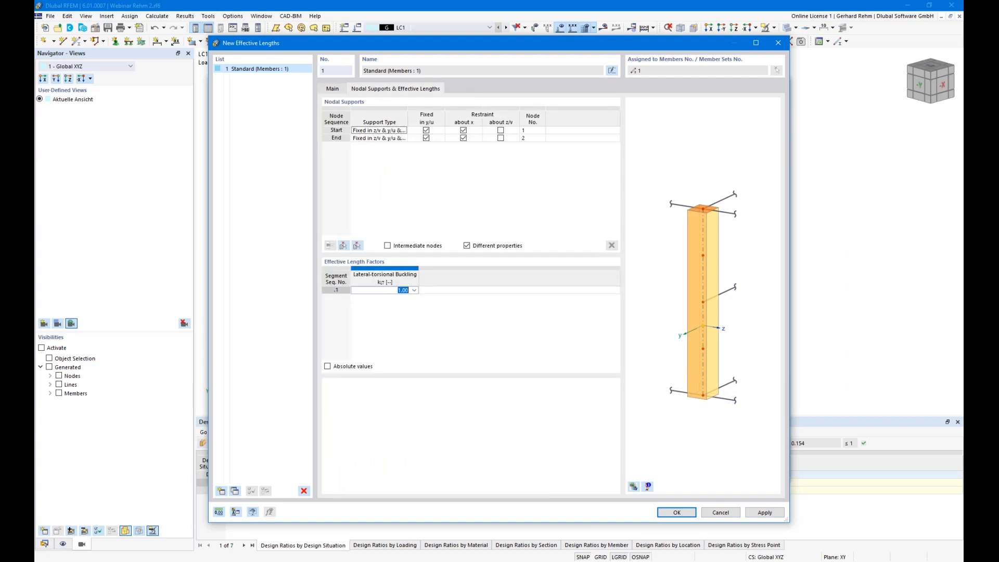
left_click(398, 290)
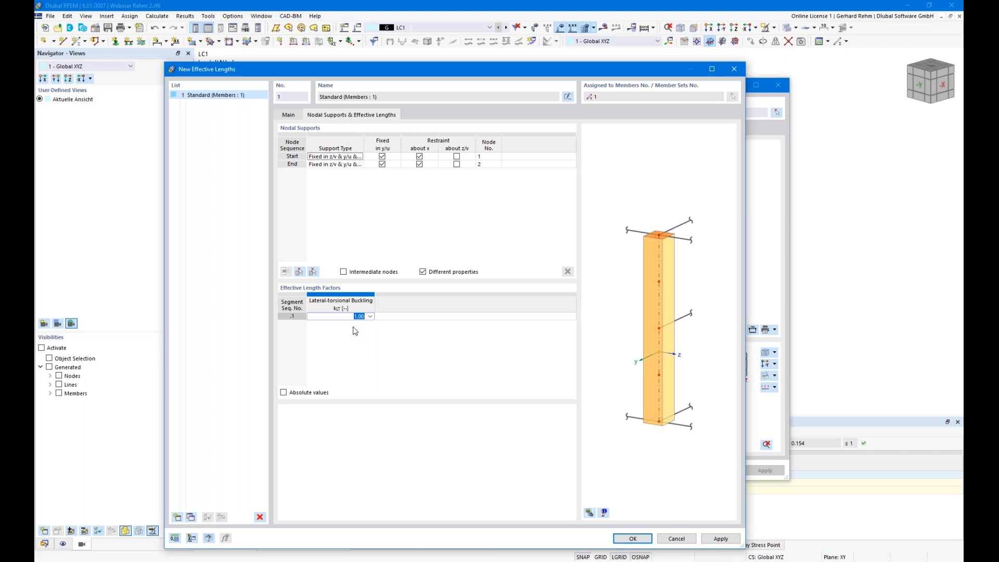
type("0,885")
left_click(380, 316)
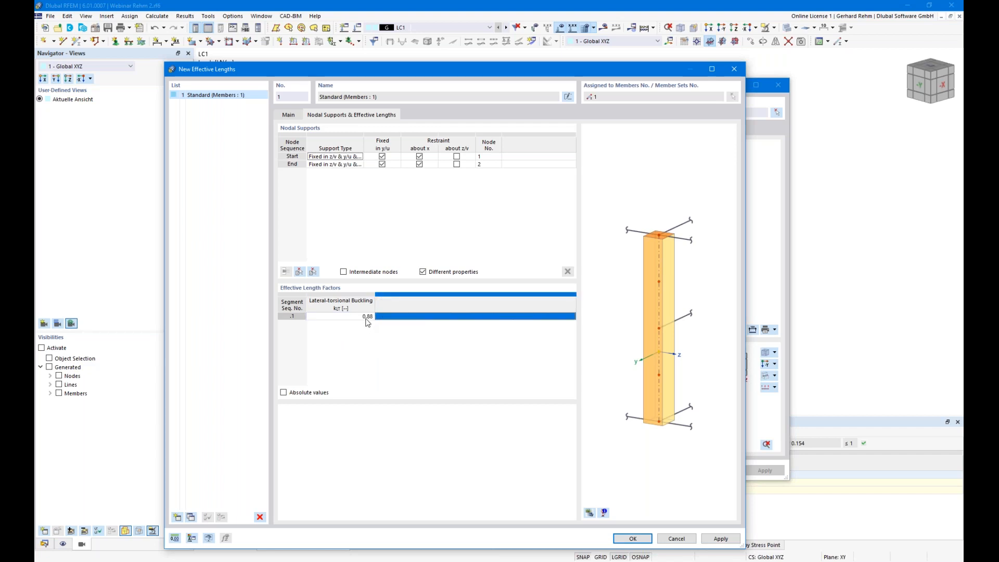
left_click(633, 539)
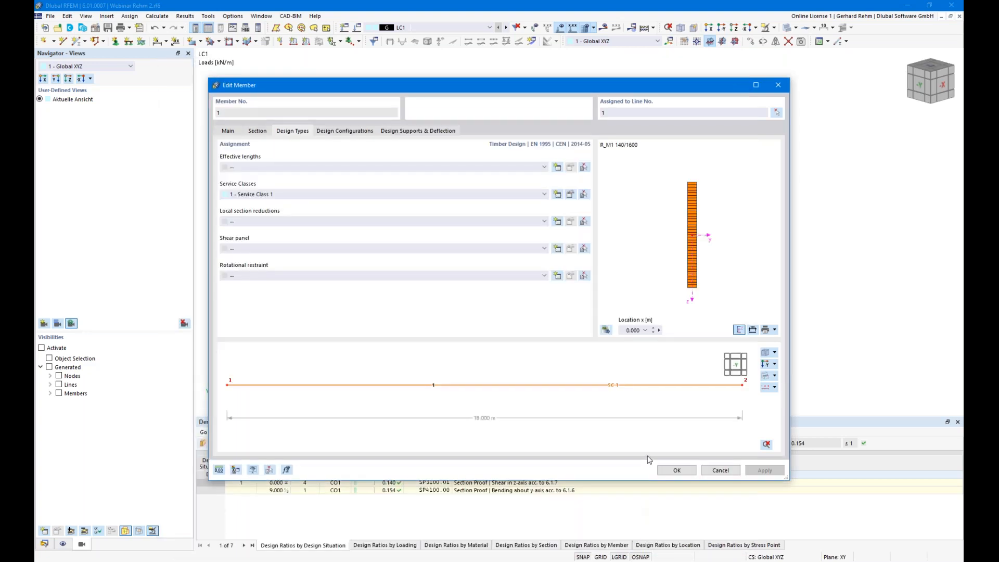
left_click(677, 470)
- Examine the effective length symbols at the beam's supports, switching the display of Member Effective Lengths off and back on
scroll(677, 260, "up", 4)
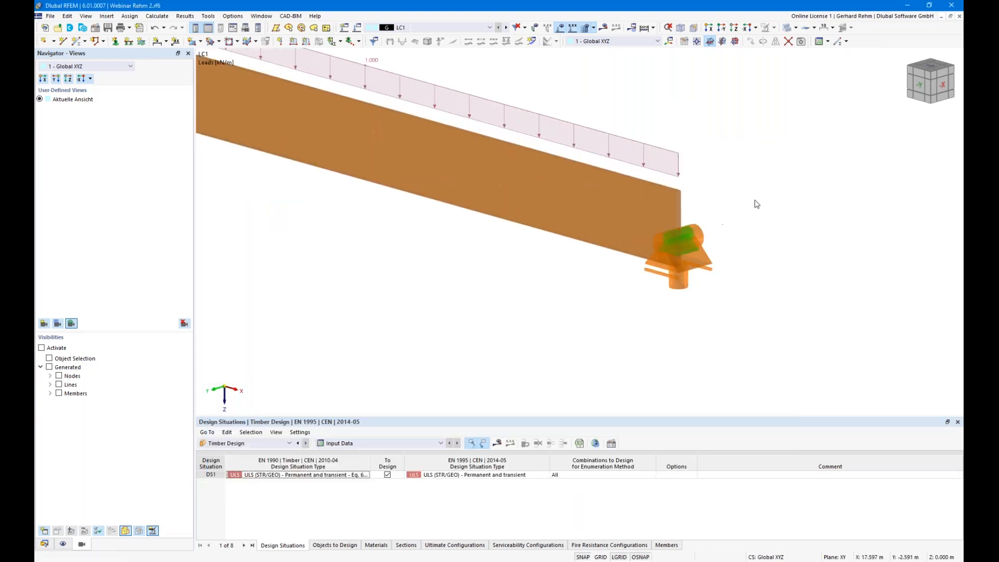
scroll(701, 258, "down", 4)
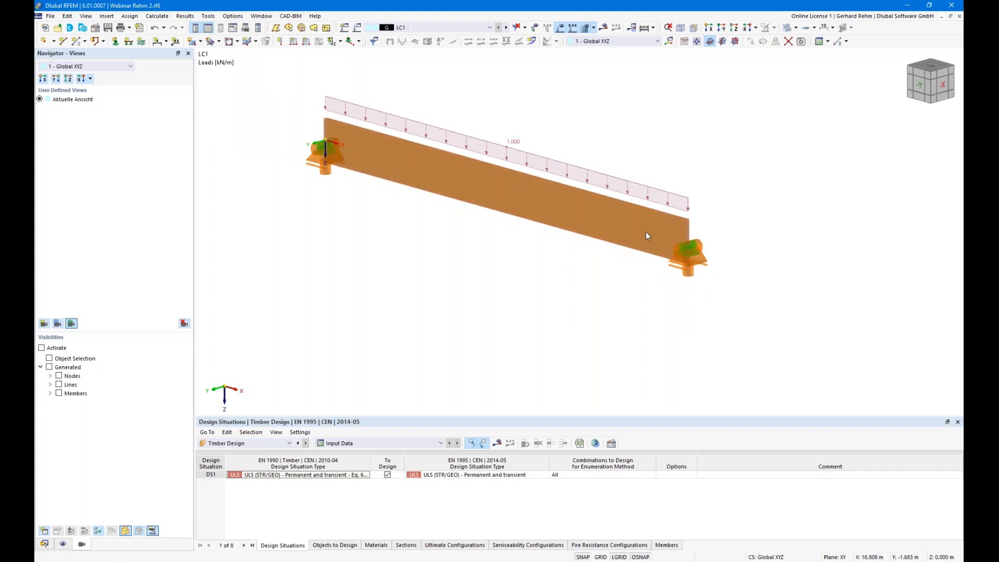
left_click(63, 543)
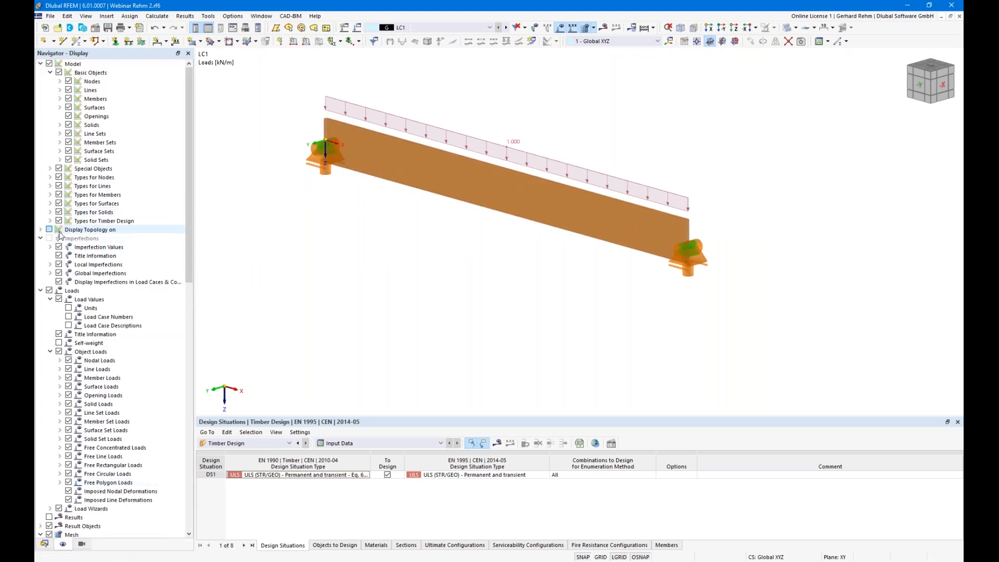
left_click(50, 221)
left_click(68, 230)
left_click(69, 230)
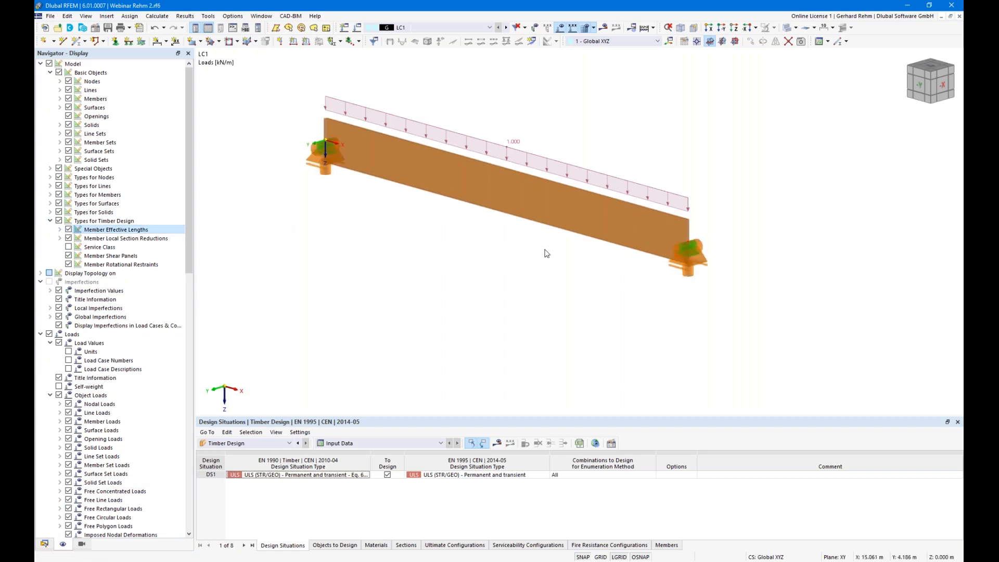
- Calculate Timber Design for the beam with its effective lengths and display the design ratios
scroll(536, 252, "down", 1)
left_click(479, 444)
key("Return")
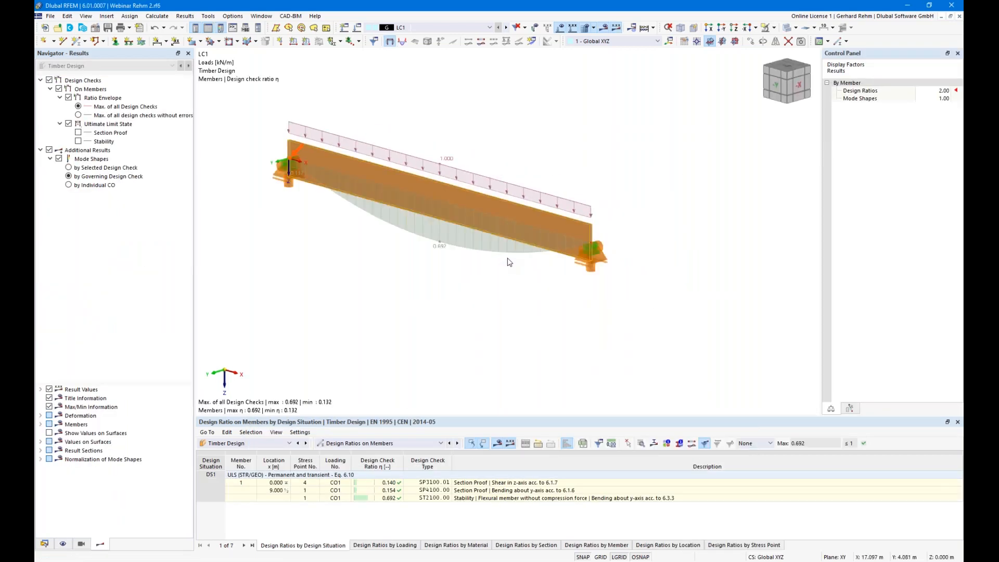
scroll(519, 313, "down", 2)
middle_click_drag(520, 310, 666, 294)
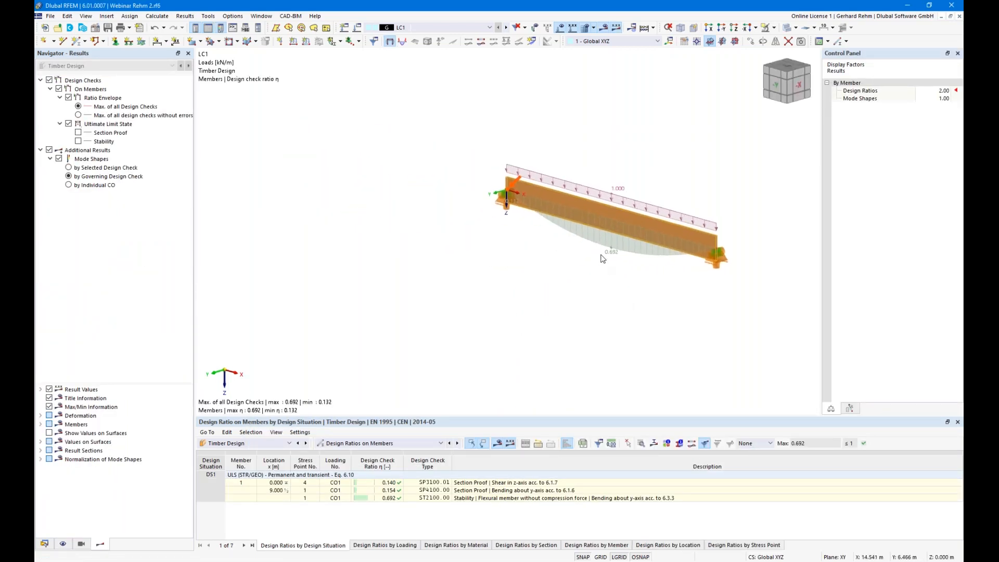
- Examine the design check details of the beam's stability check ST2100, including the critical bending stress formula
double_click(387, 499)
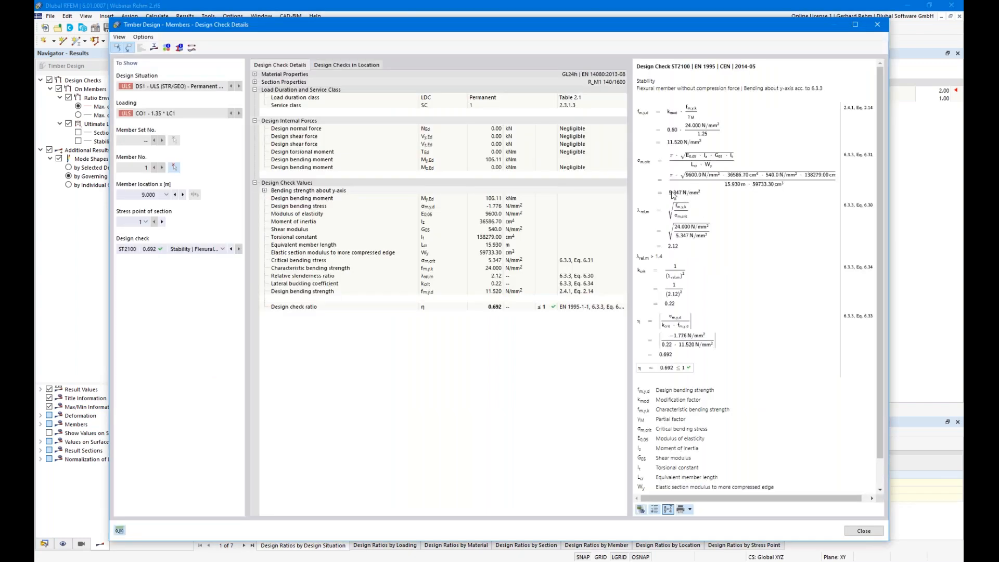
left_click(747, 186)
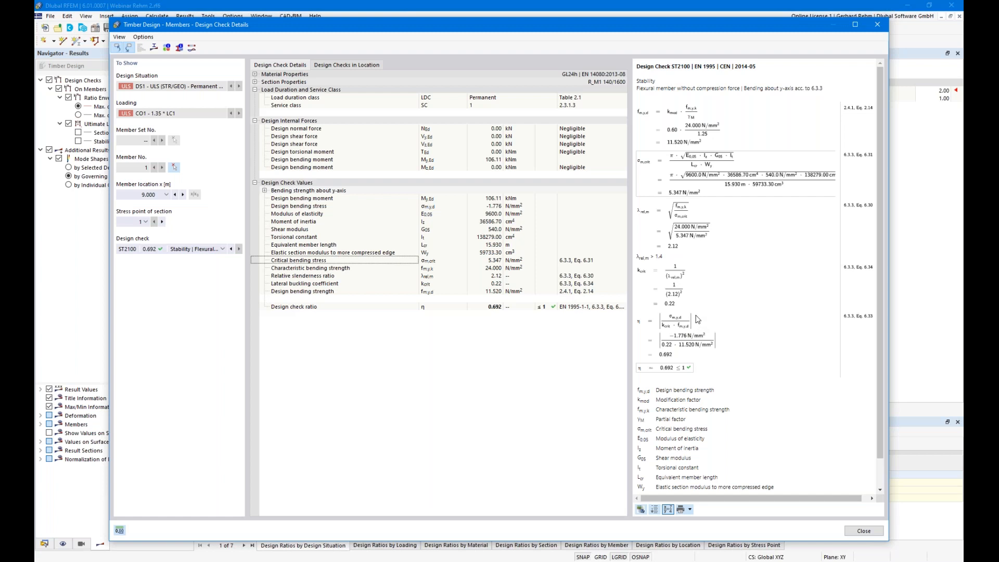
left_click(863, 531)
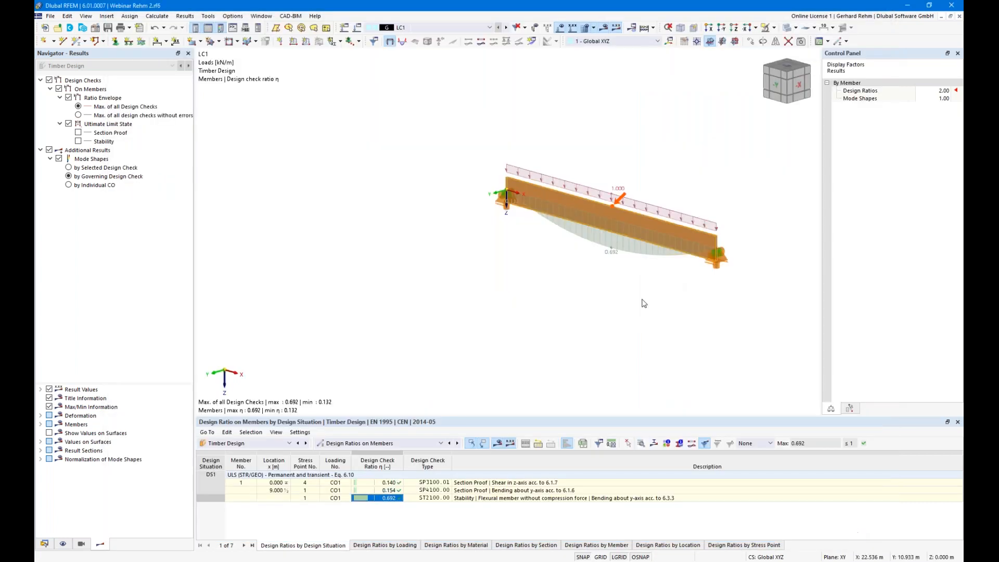
- Show the work plane grid and copy the beam with its supports and load 10 m along the Y axis
scroll(644, 299, "down", 1)
mouse_move(589, 263)
middle_mouse_down()
mouse_move(497, 220)
mouse_move(598, 273)
middle_mouse_up()
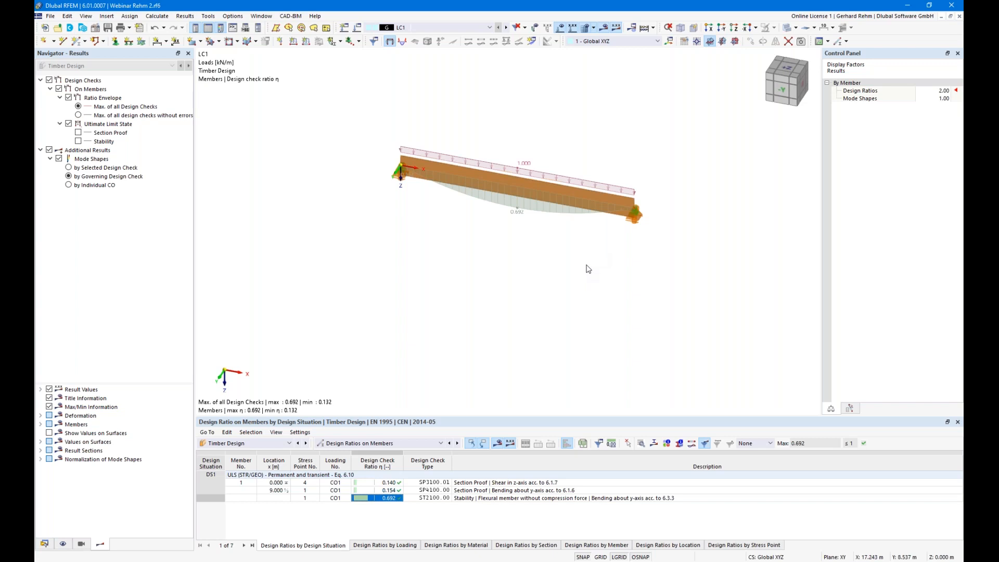
left_click(600, 558)
left_click_drag(694, 260, 381, 116)
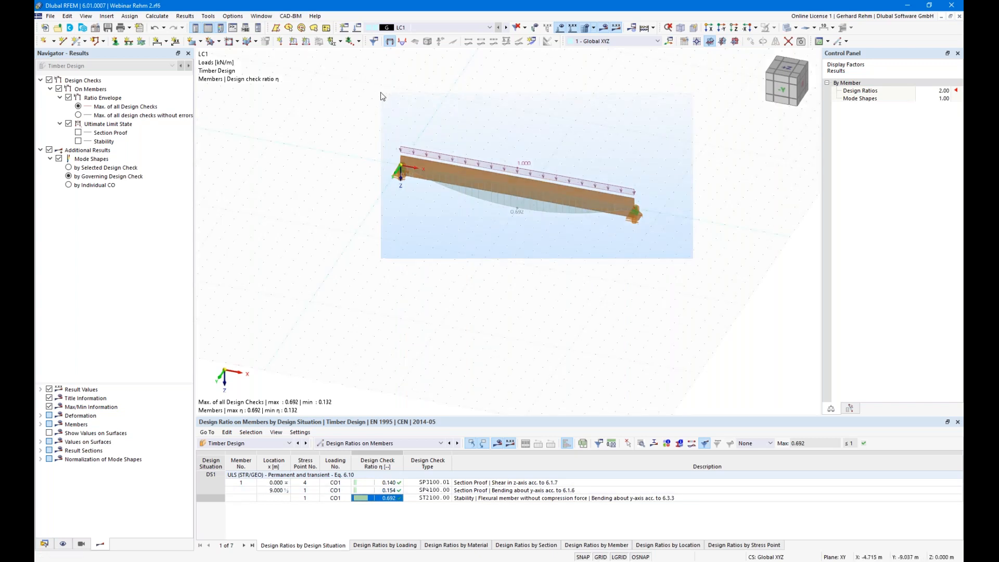
left_click_drag(398, 168, 355, 236, "ctrl")
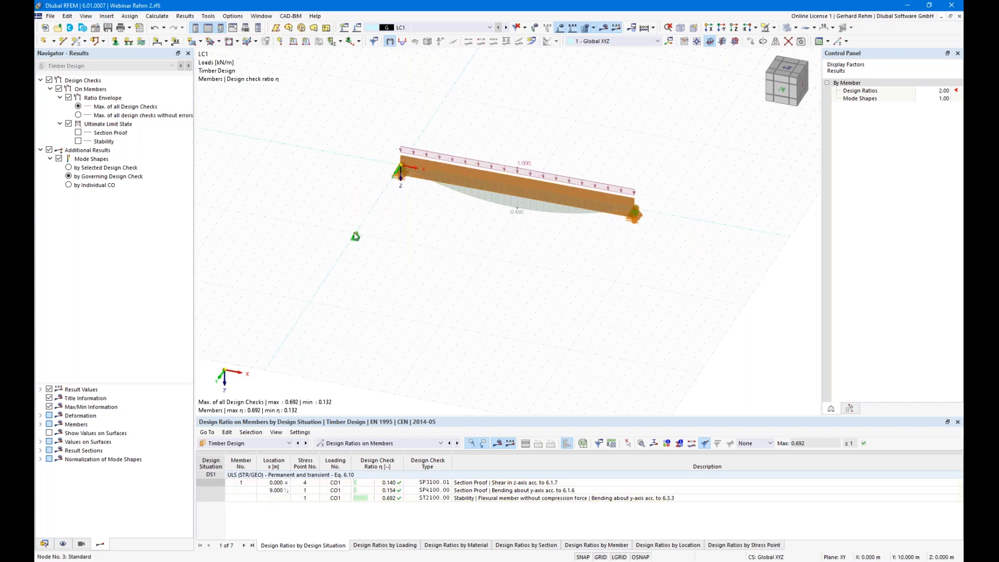
left_click(529, 176)
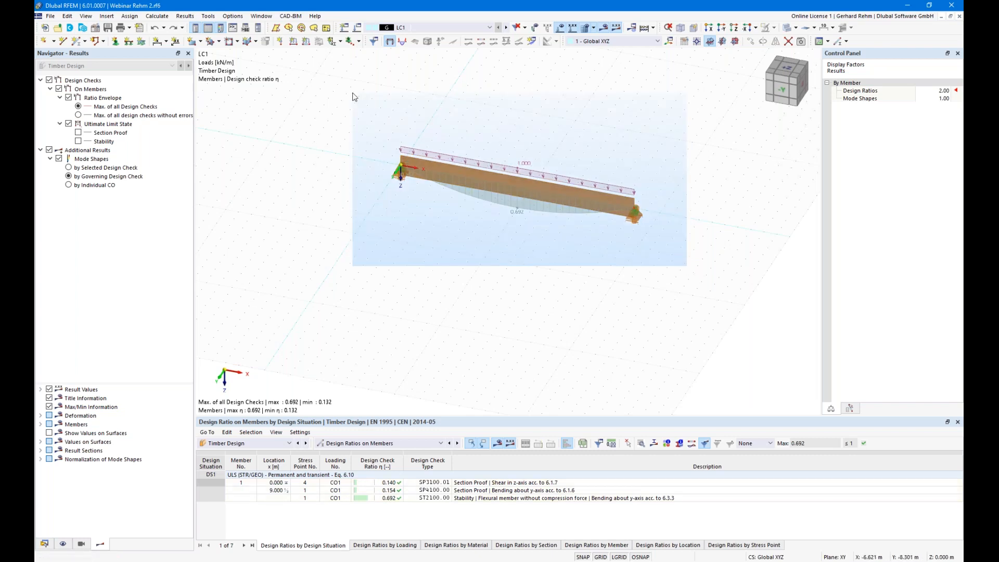
left_click_drag(401, 167, 358, 241, "ctrl")
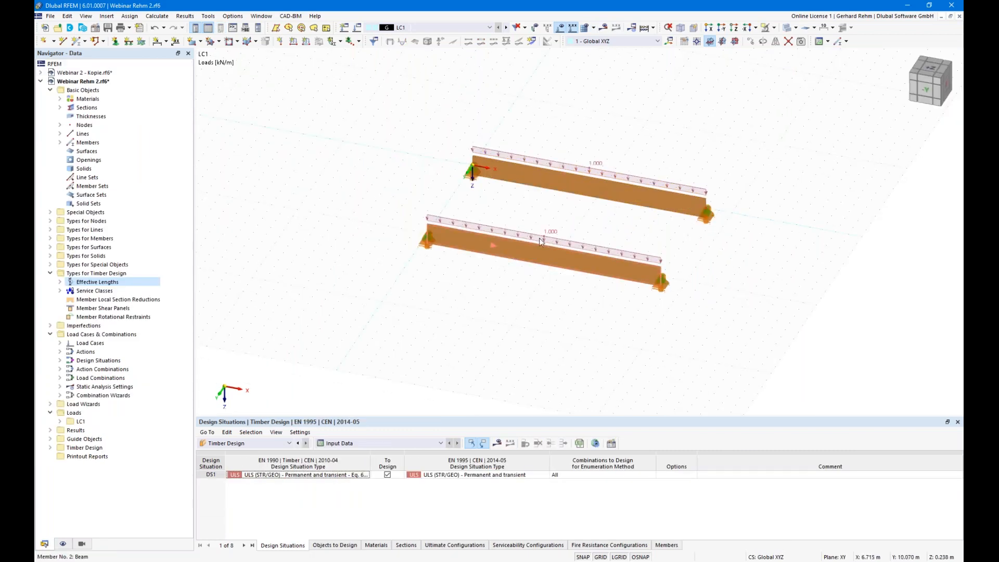
- Create separate effective lengths for the copied beam using the Eigenvalue method, with flexural buckling about both axes deactivated
double_click(514, 256)
left_click(299, 132)
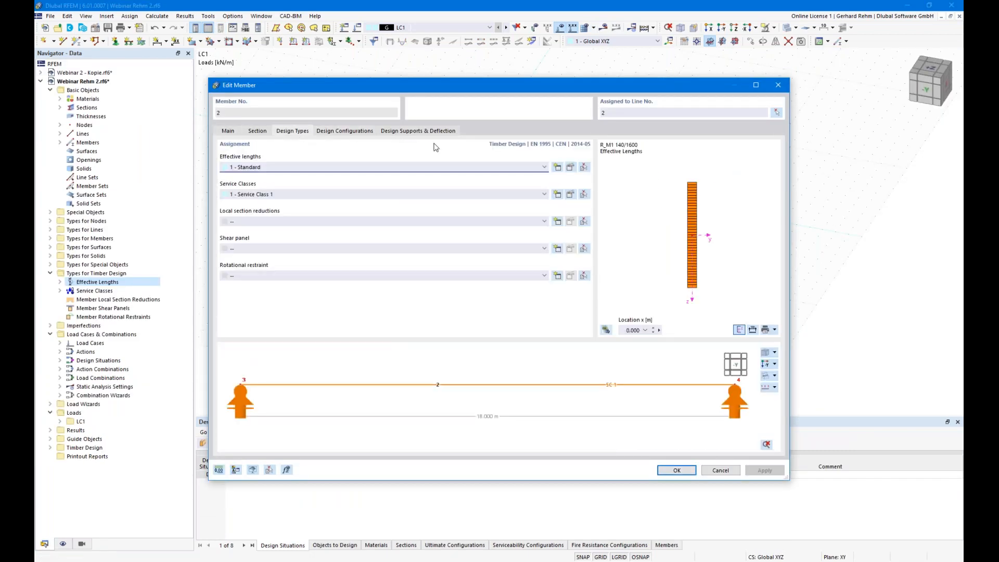
left_click(562, 169)
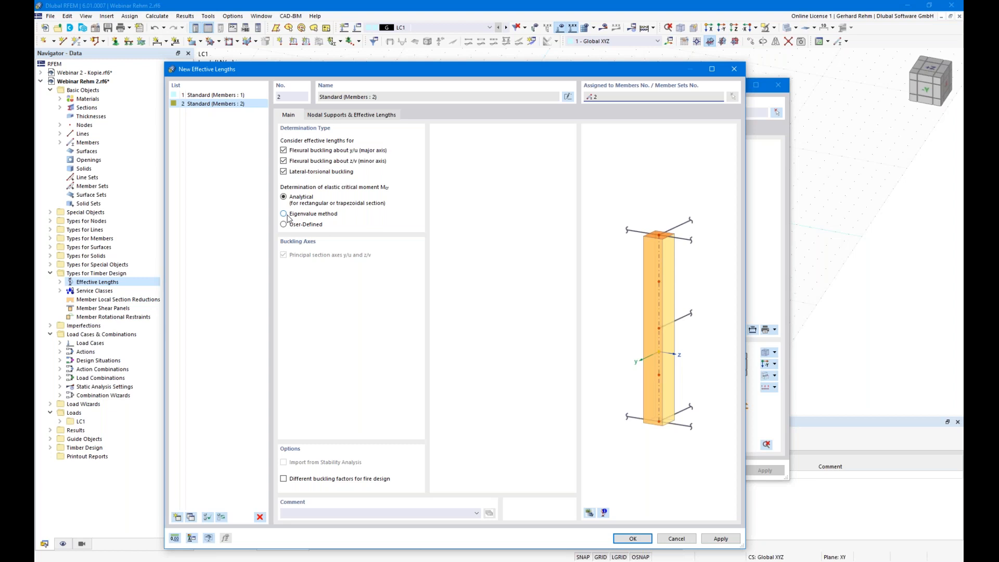
left_click(284, 214)
left_click(284, 151)
left_click(284, 160)
- Check the nodal supports of the new effective lengths against the rendered model and assign them to the copied beam
left_click(324, 116)
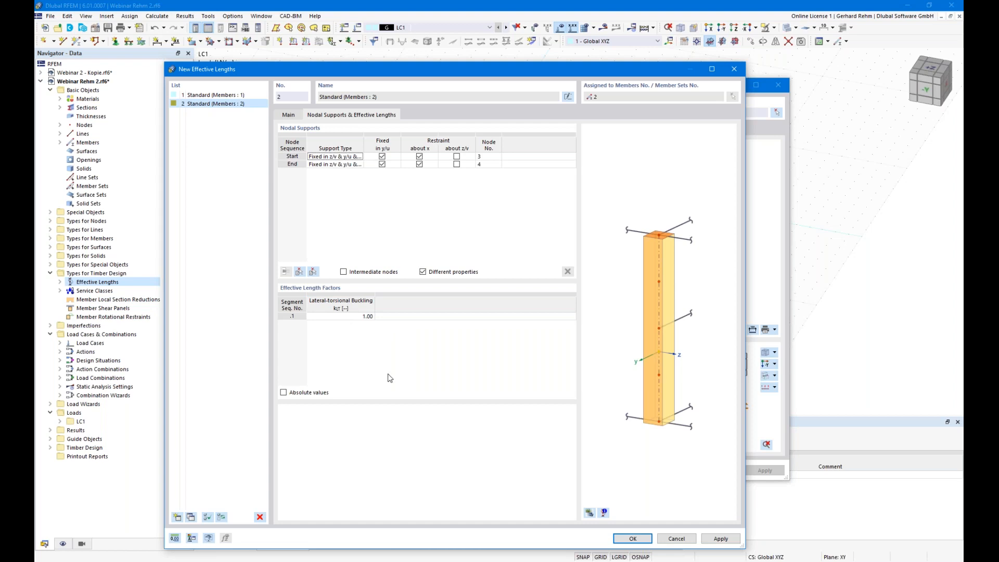
left_click(590, 513)
scroll(719, 338, "up", 3)
scroll(719, 338, "down", 1)
middle_click_drag(657, 330, 584, 334, "ctrl")
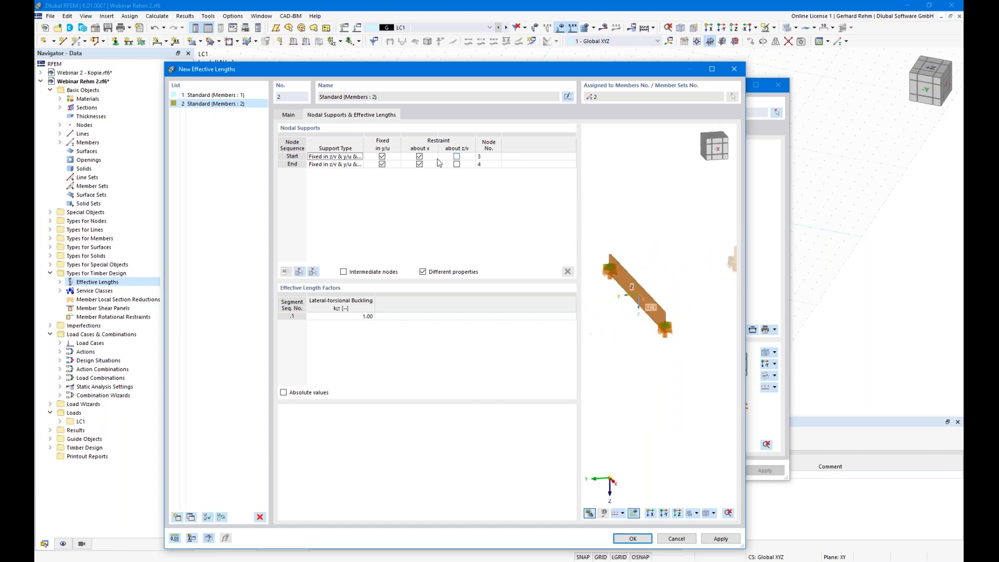
left_click(344, 157)
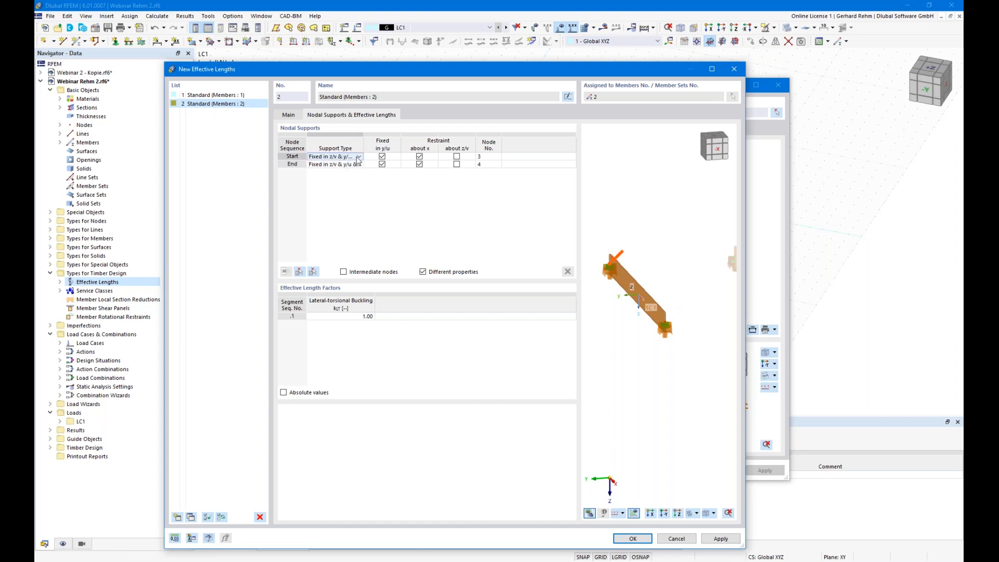
left_click(358, 157)
left_click(359, 159)
left_click(632, 538)
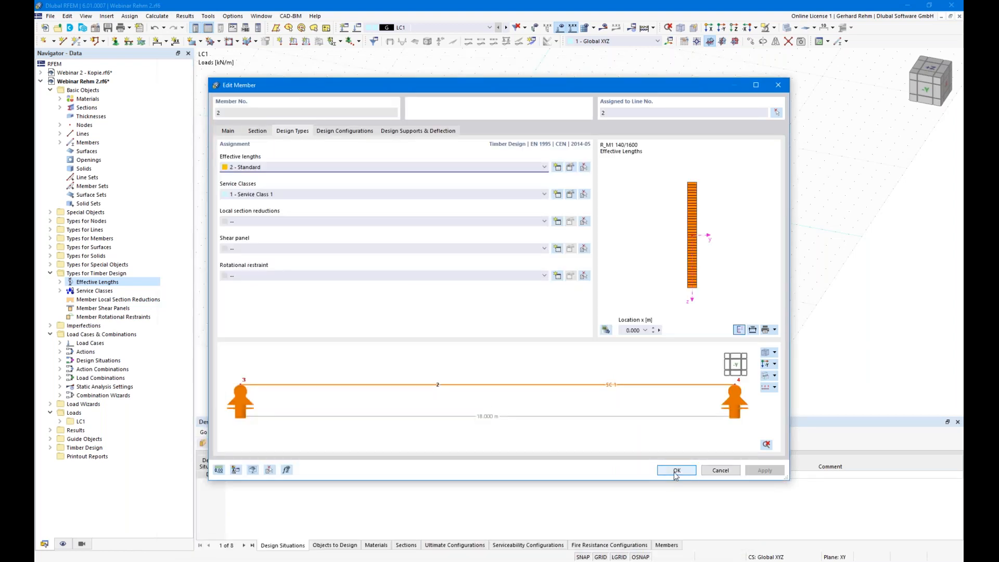
left_click(676, 470)
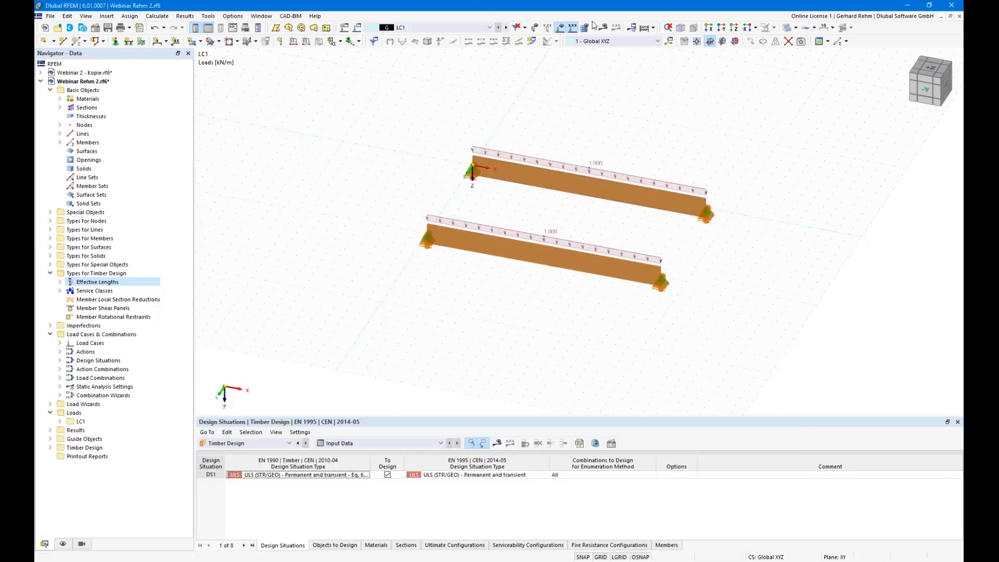
- Calculate the model and display the Timber Design ratios for both beams, with the model data tree shown alongside
left_click(603, 30)
left_click(539, 328)
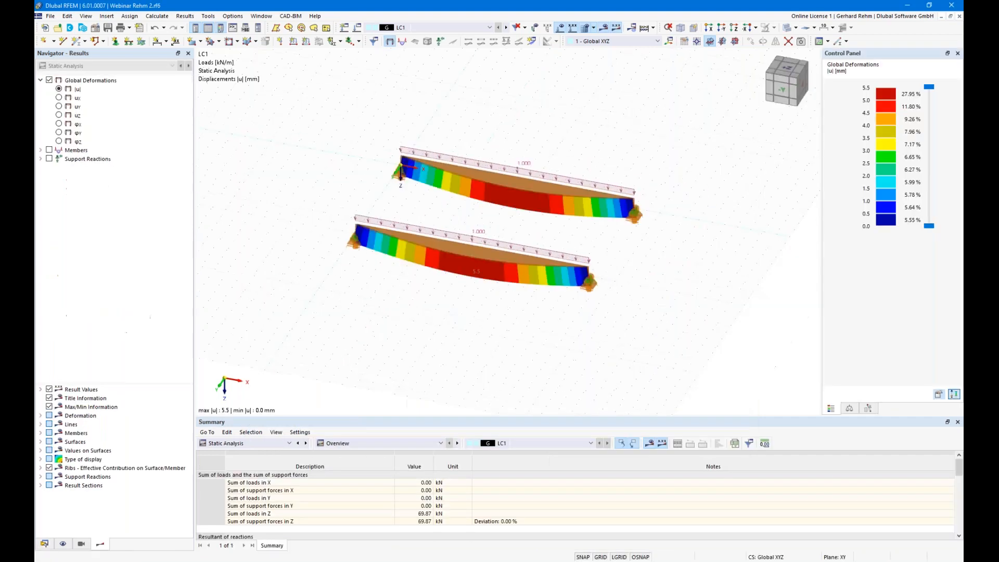
left_click(249, 442)
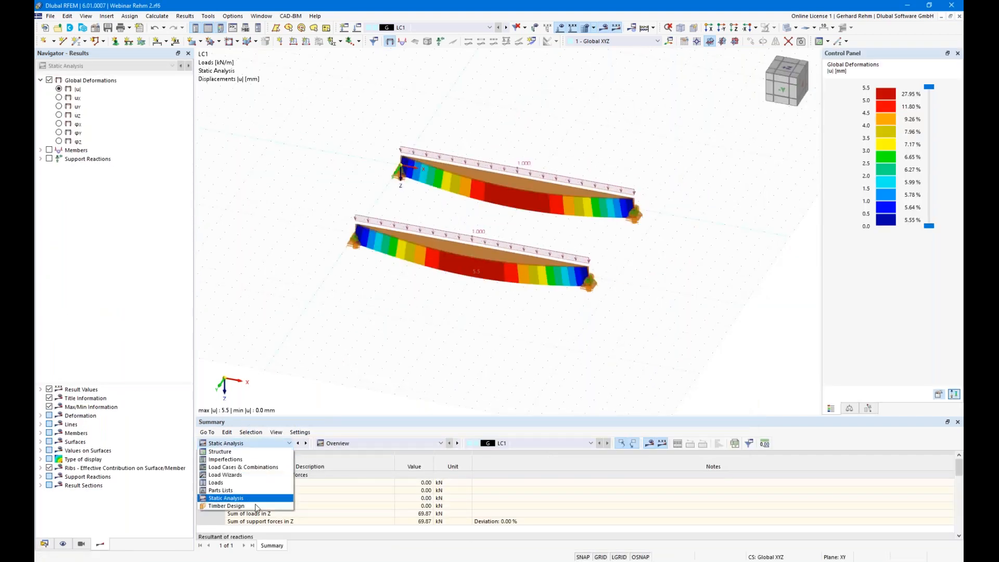
left_click(241, 507)
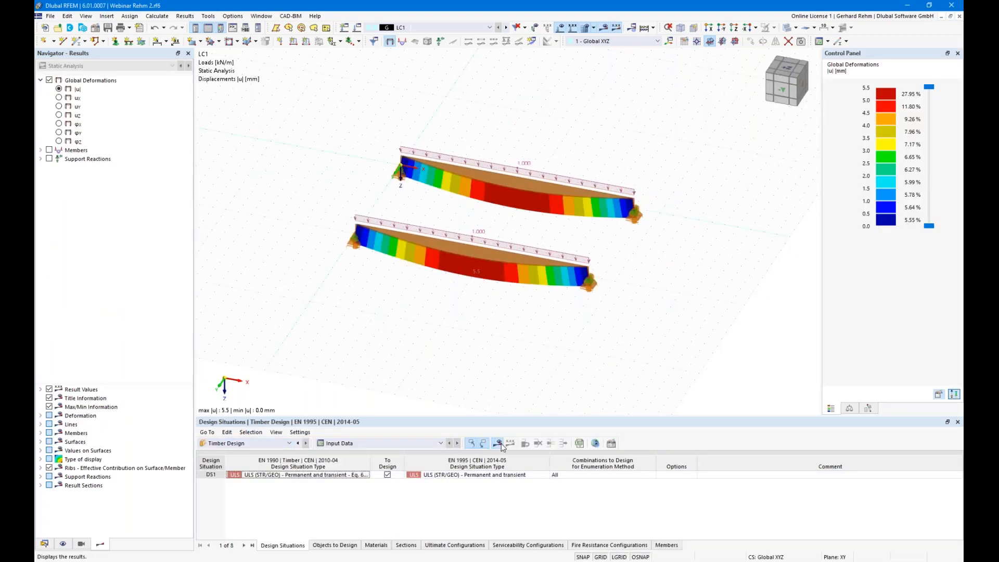
left_click(538, 327)
left_click(44, 544)
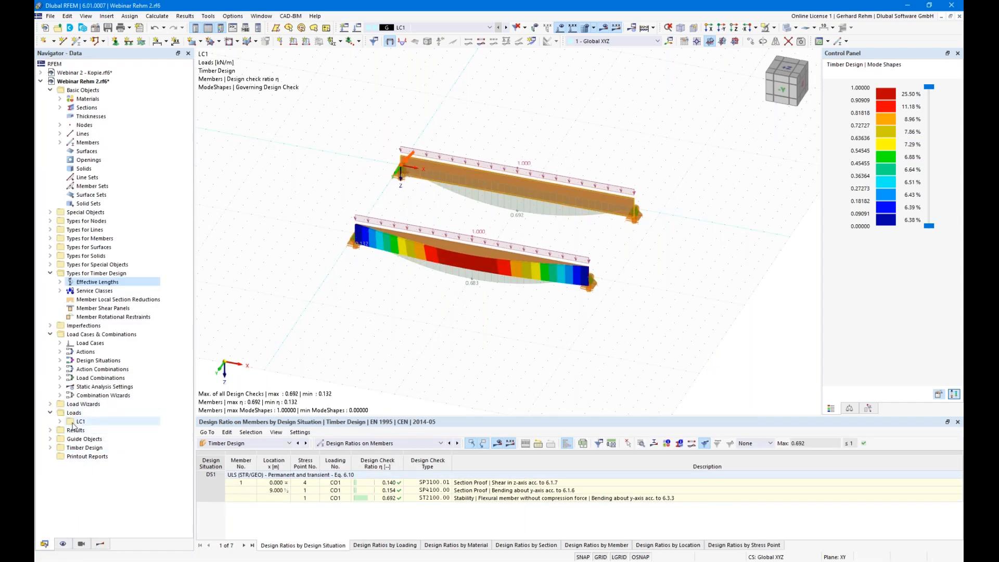
- Review the stability parameters of the standard Timber Design ultimate configuration, including the load application position, without changing them
double_click(78, 448)
left_click(84, 492)
double_click(83, 493)
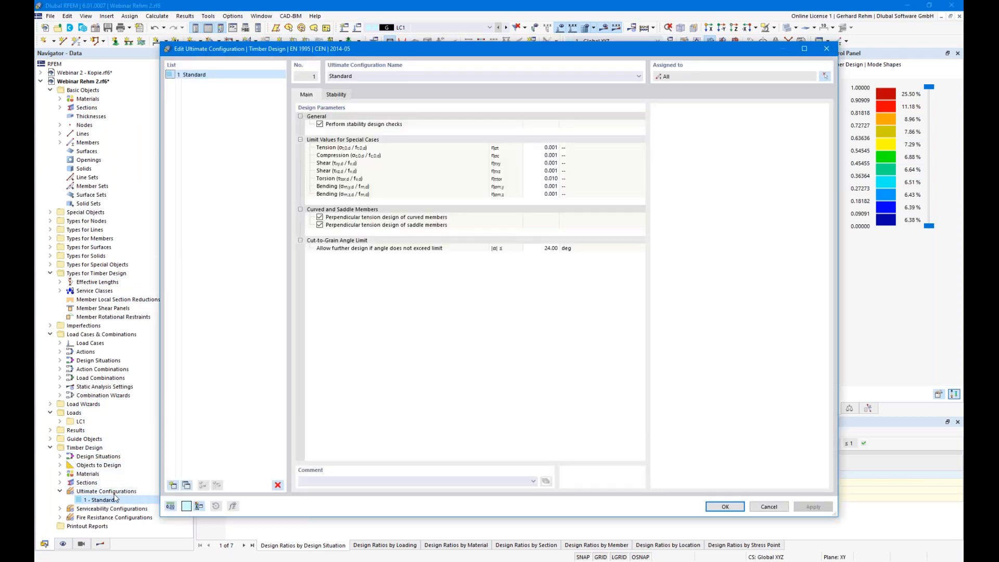
left_click(341, 96)
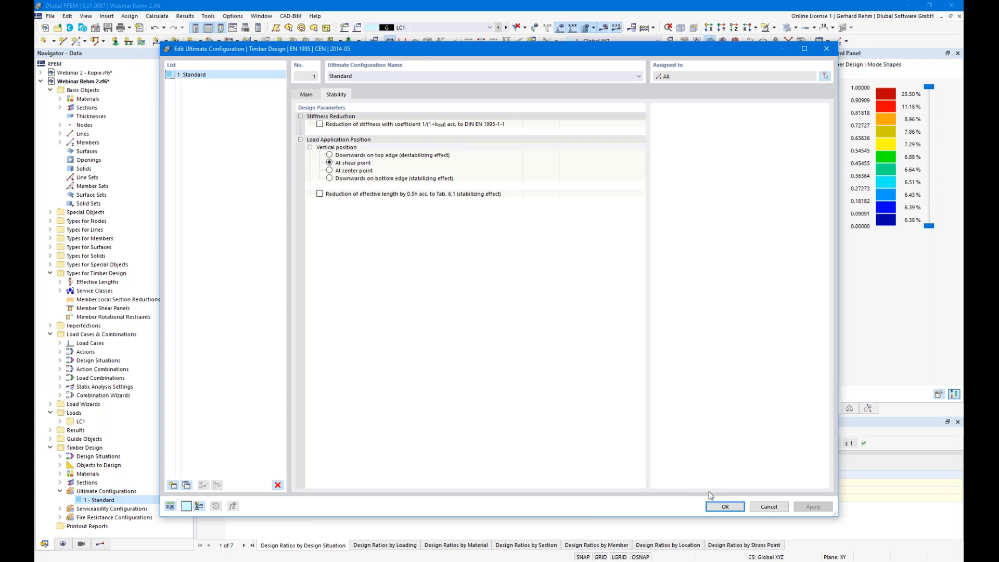
left_click(769, 508)
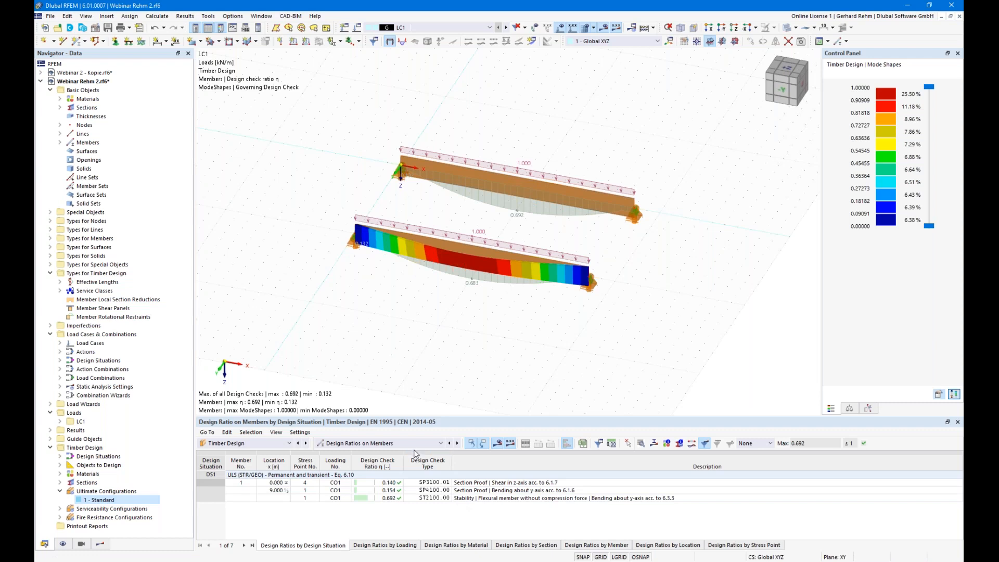
- List the design ratios by member and compare the ST2100 stability design check details of members 1 and 2
left_click(563, 543)
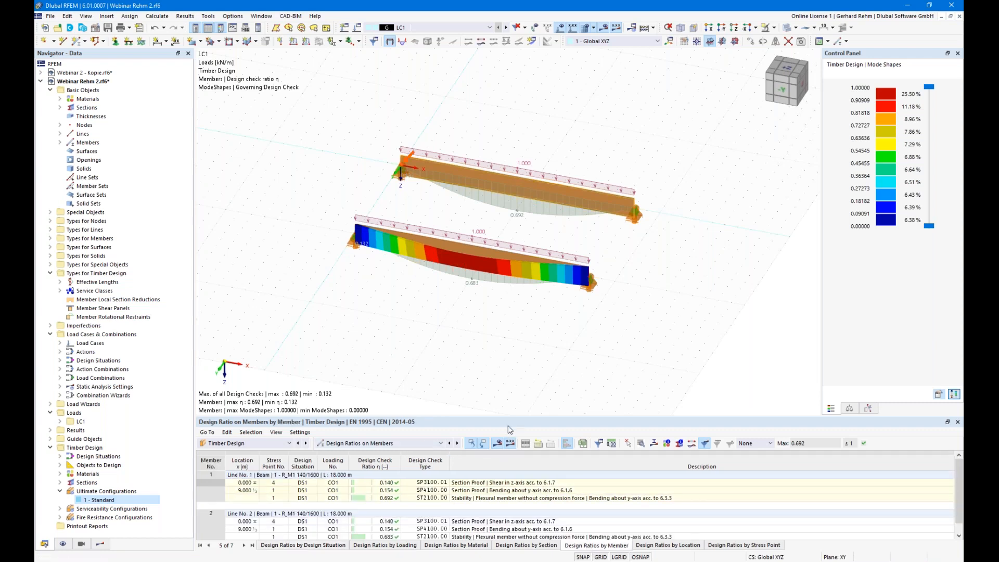
left_click_drag(510, 417, 510, 337)
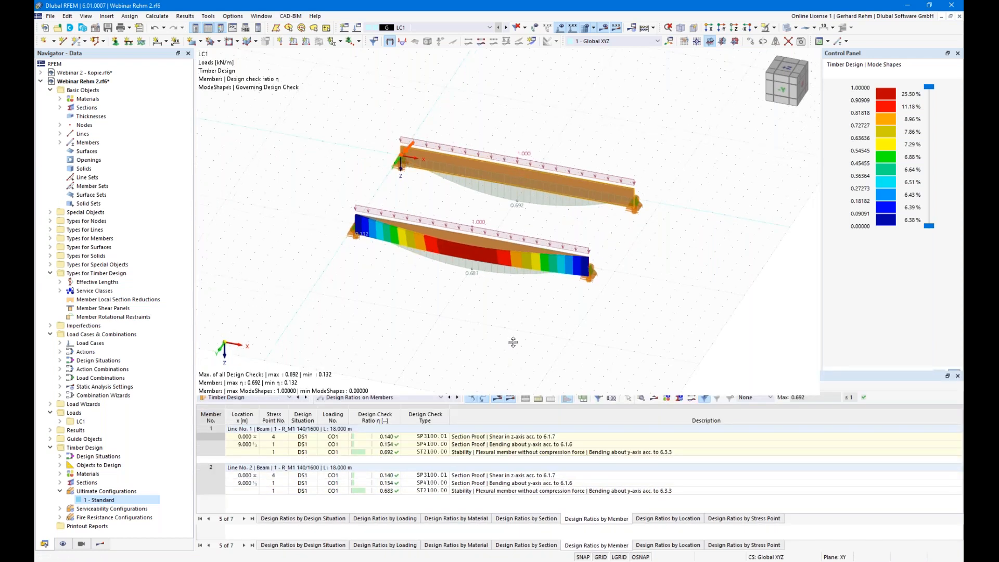
left_click(502, 418)
double_click(502, 419)
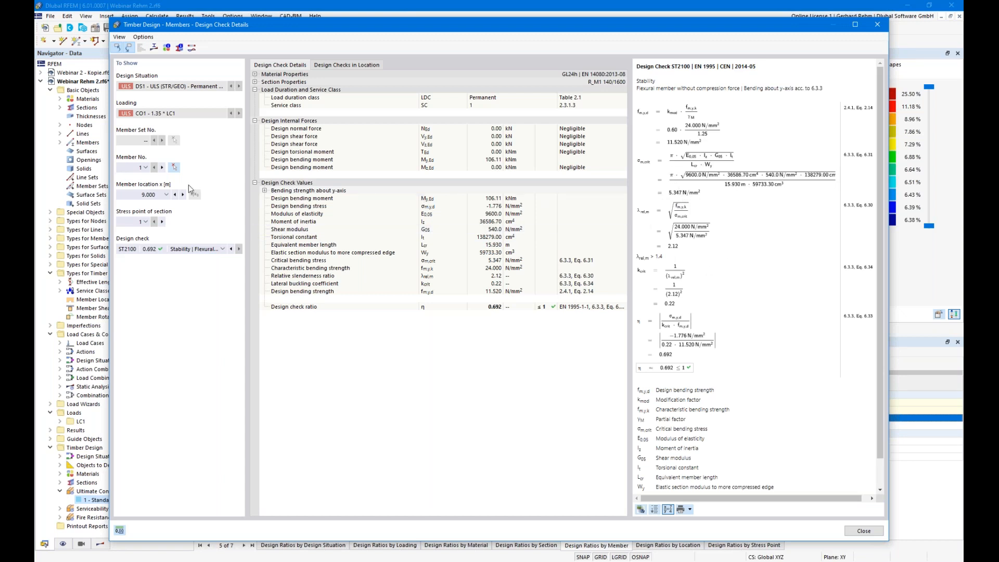
left_click(162, 167)
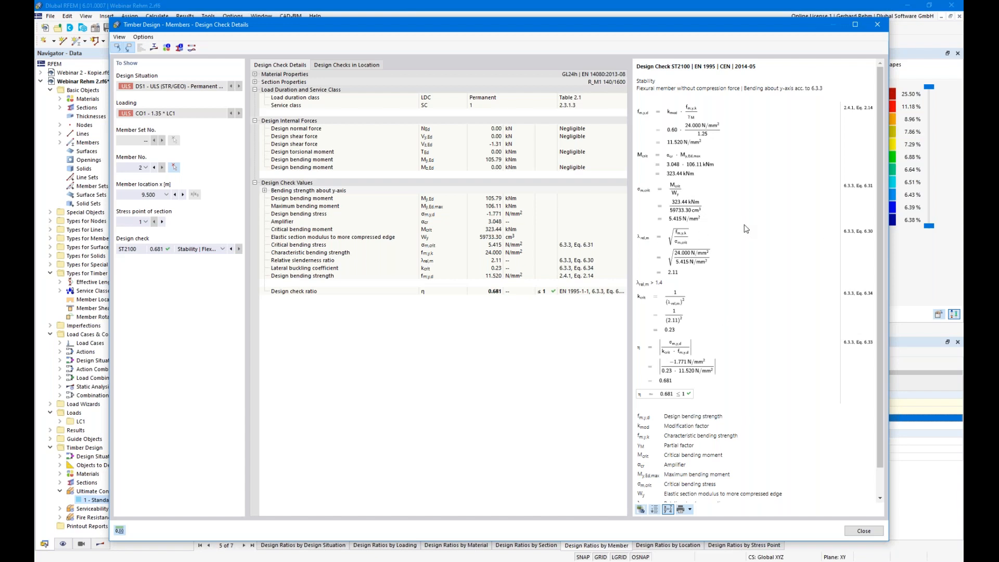
left_click(854, 534)
- Copy both beams with their supports and loads 25 m along the X axis
left_click_drag(378, 153, 353, 125)
left_click_drag(465, 173, 685, 215, "ctrl")
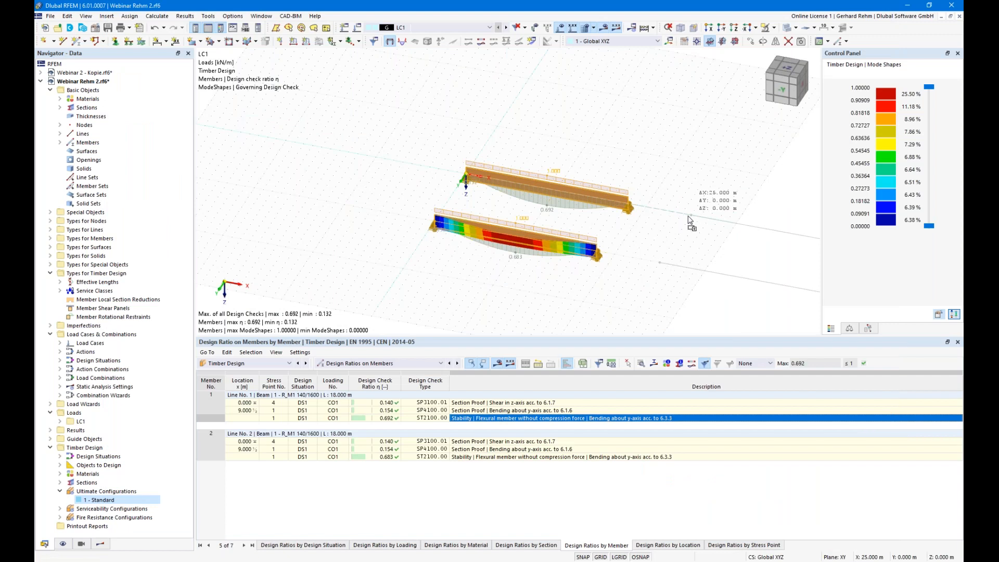
middle_click_drag(736, 301, 582, 250)
left_click_drag(690, 267, 657, 141)
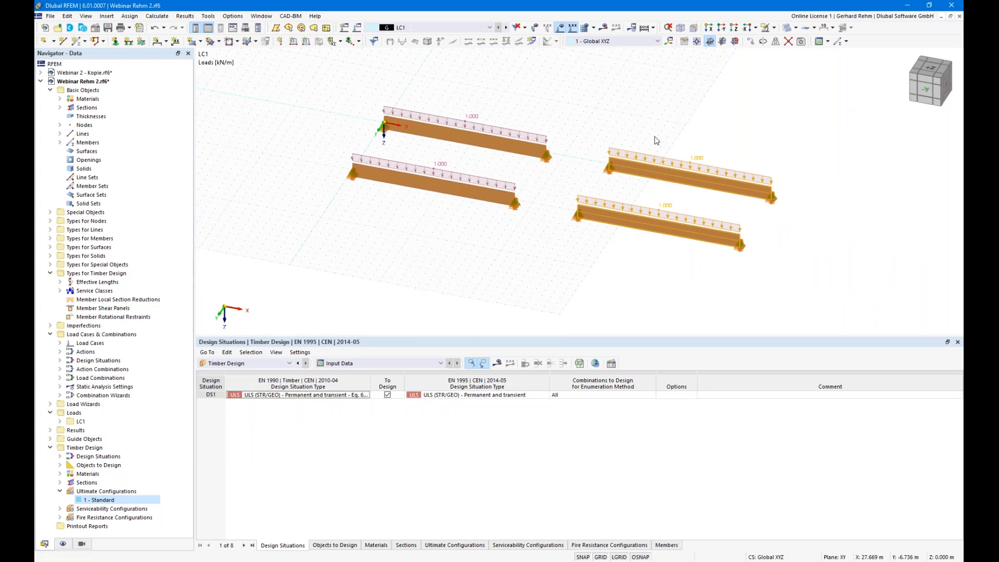
left_click(696, 271)
left_click_drag(699, 267, 653, 157)
left_click(611, 285)
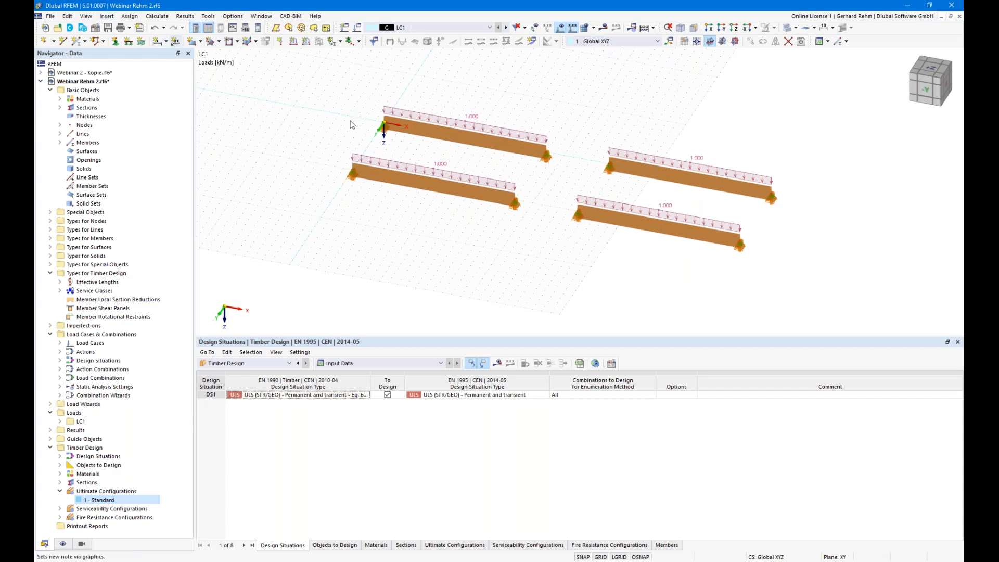
- Assign the custom hotkey Ctrl+T to the Divide Member Using N Intermediate Nodes command
left_click(68, 16)
mouse_move(86, 16)
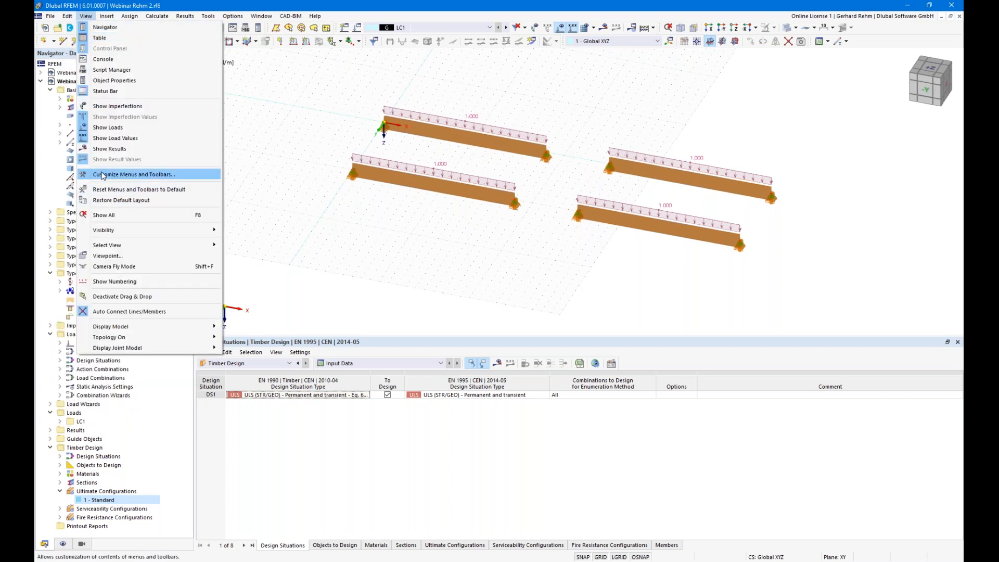
left_click(110, 174)
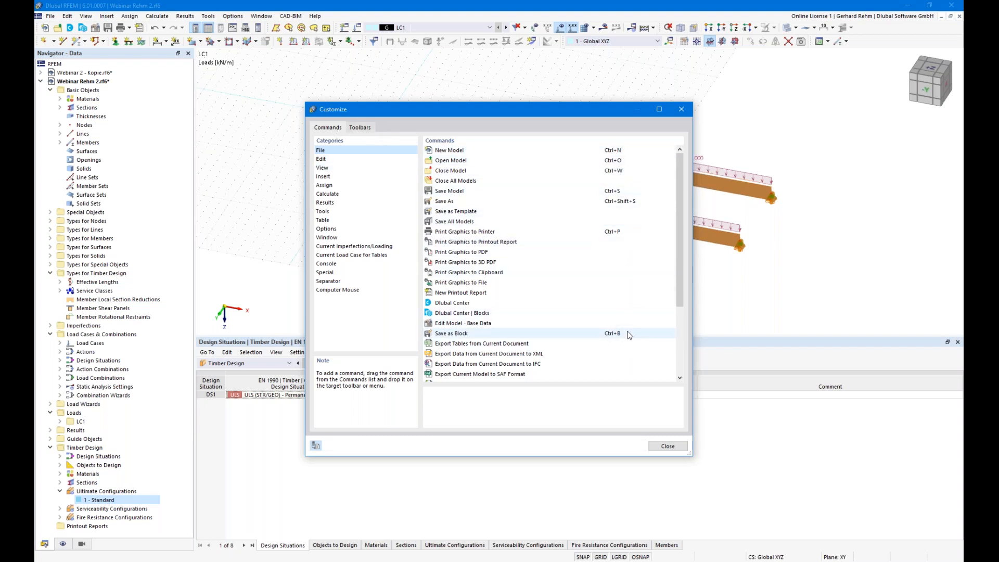
left_click(323, 211)
scroll(578, 291, "down", 1)
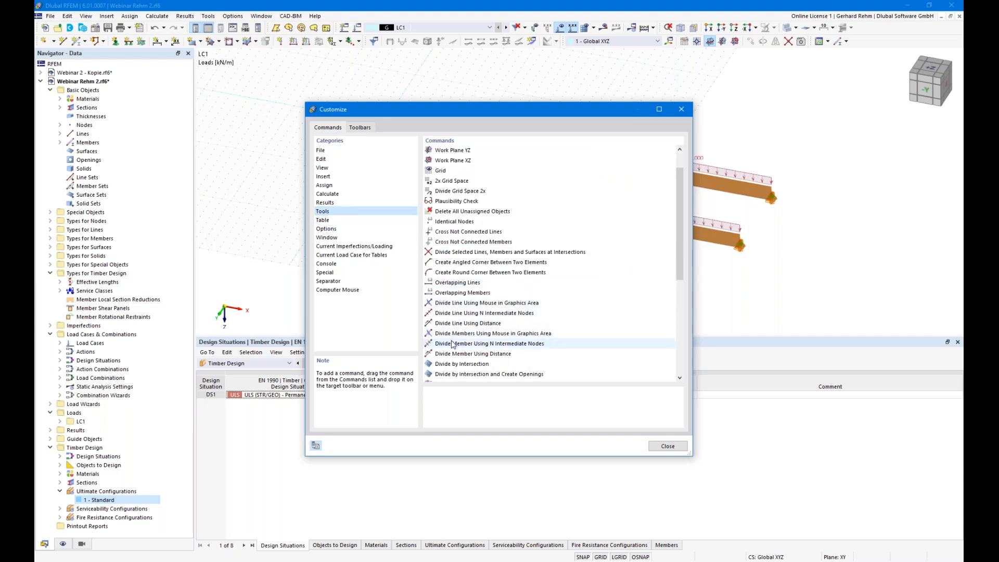
left_click_drag(463, 347, 637, 342)
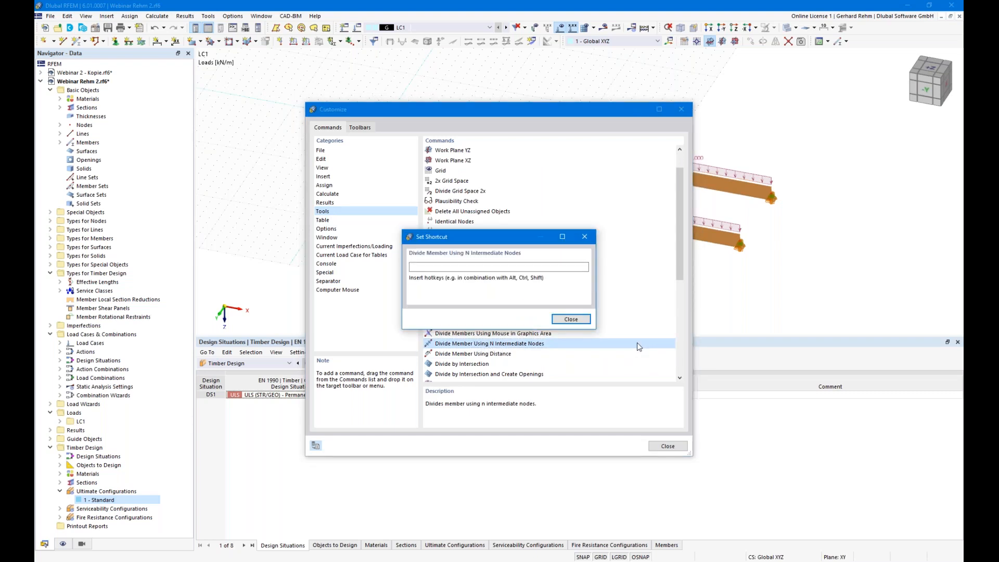
key("ctrl+t")
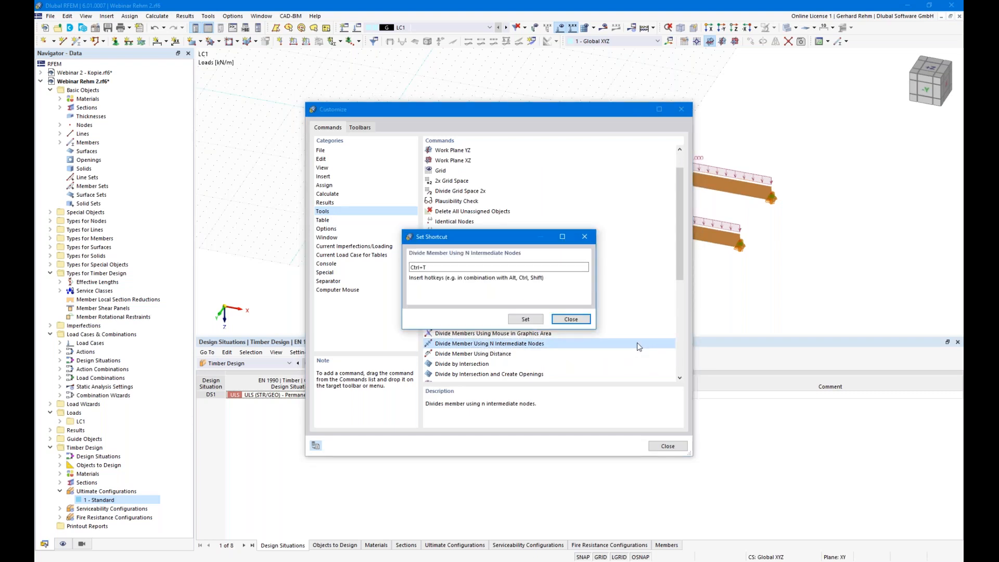
left_click(525, 319)
left_click(668, 445)
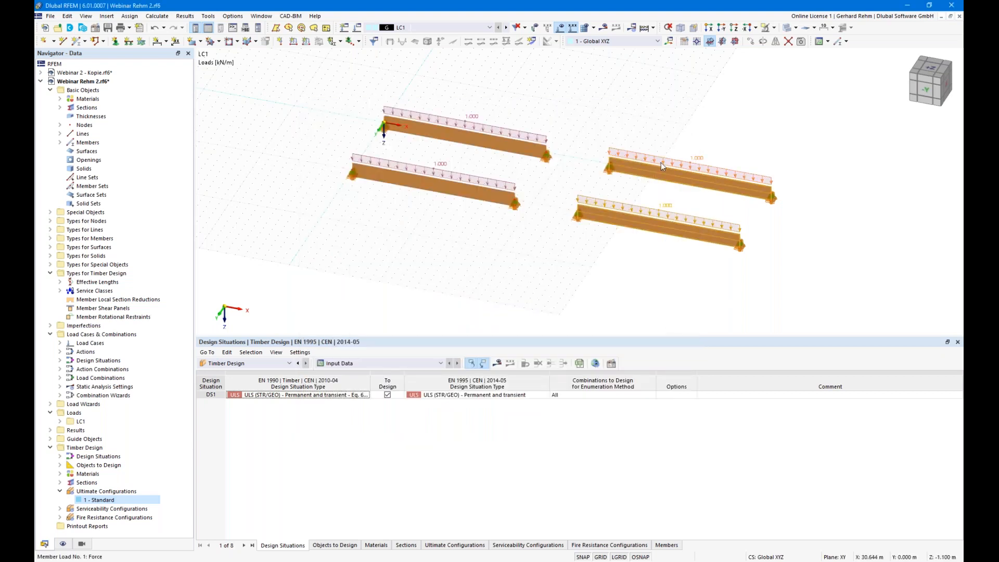
- Divide the two copied beams using 2 intermediate nodes each and display the members as lines
key("ctrl+t")
left_click(316, 201)
type("2")
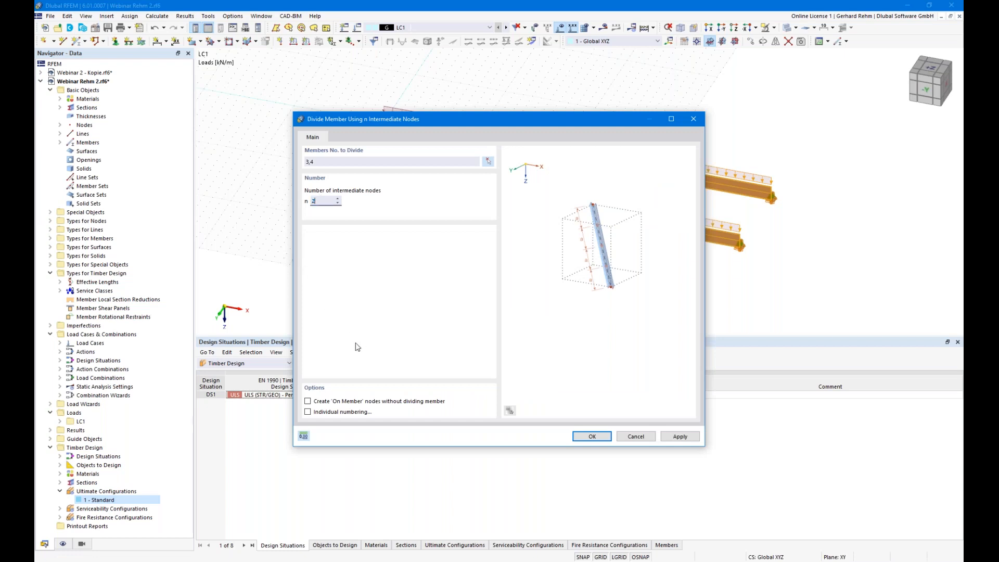
left_click(592, 437)
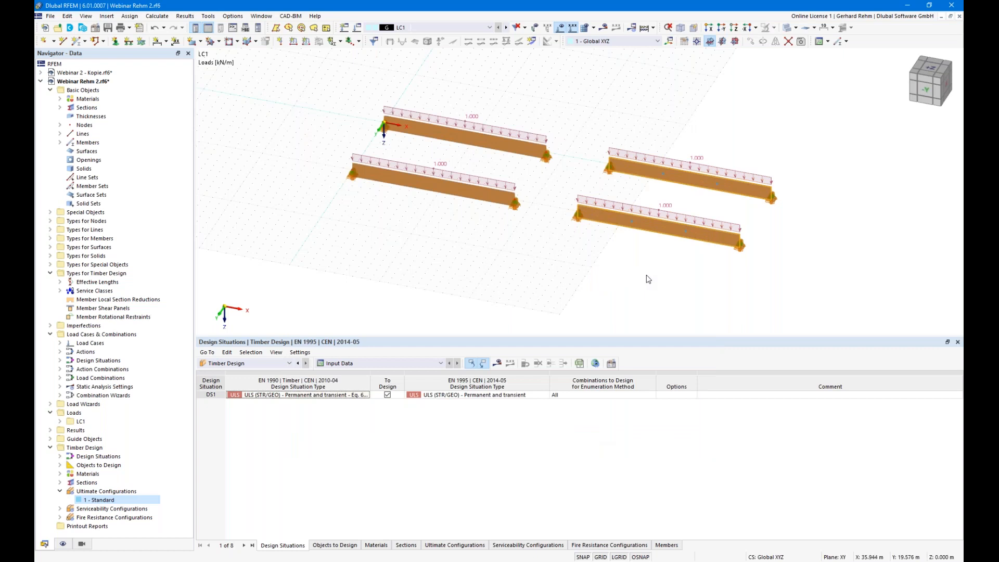
left_click(724, 42)
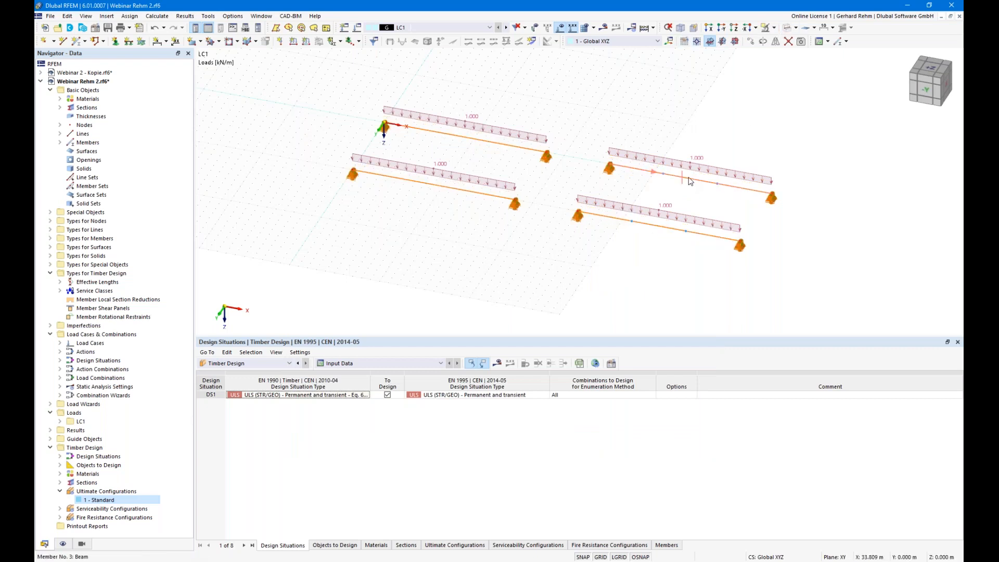
- Inspect the main properties of member 3 to check how the division affected it
double_click(688, 178)
left_click_drag(471, 84, 443, 257)
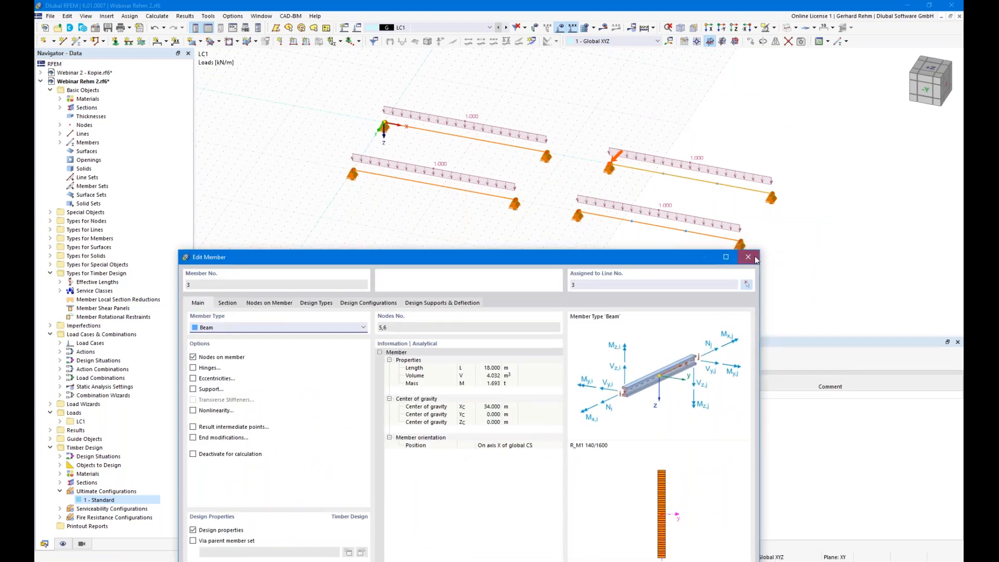
left_click(748, 257)
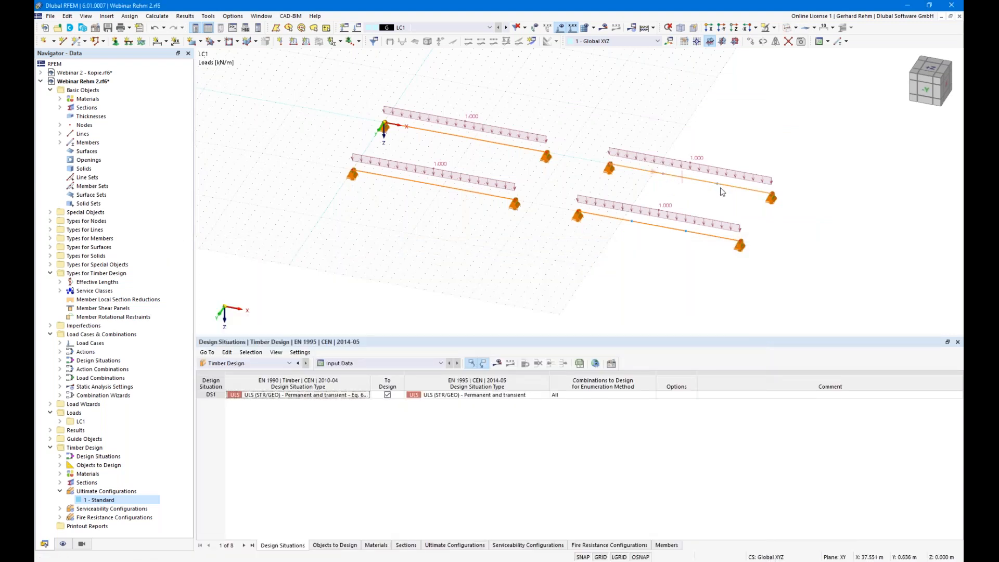
- Create new effective lengths for member 3 with flexural buckling about both axes deactivated, keeping the analytical method for lateral-torsional buckling
double_click(705, 185)
left_click_drag(319, 255, 312, 189)
left_click(319, 237)
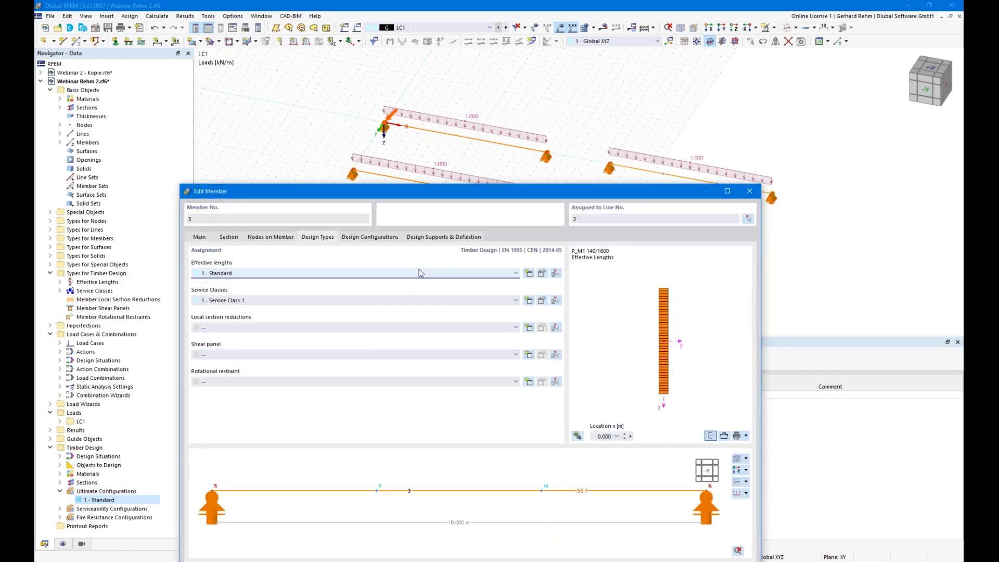
left_click(528, 273)
left_click(296, 150)
left_click(295, 161)
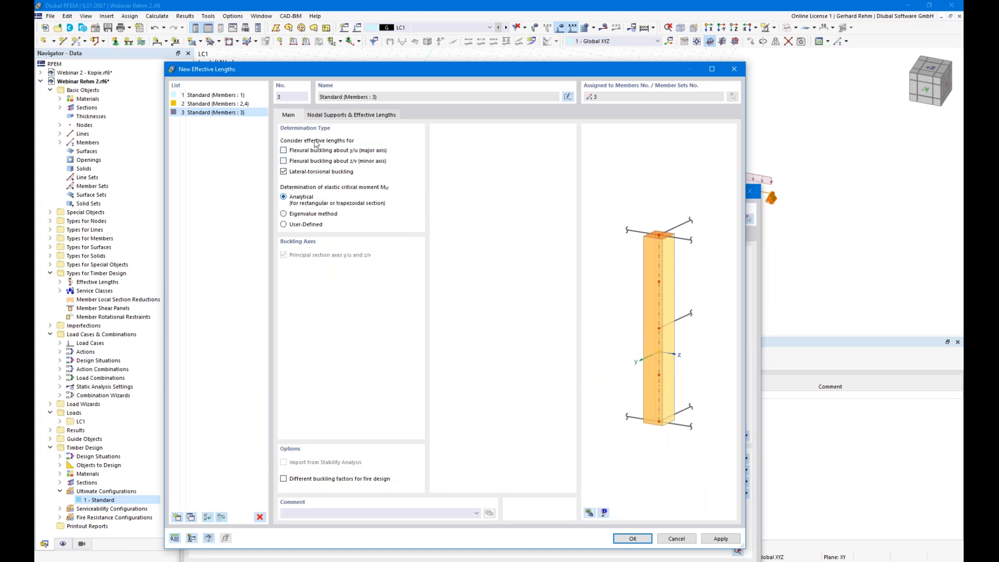
- Review the nodal supports of member 3's effective lengths and temporarily view the lateral-torsional buckling length as an absolute value
left_click(343, 116)
left_click_drag(387, 80, 439, 252)
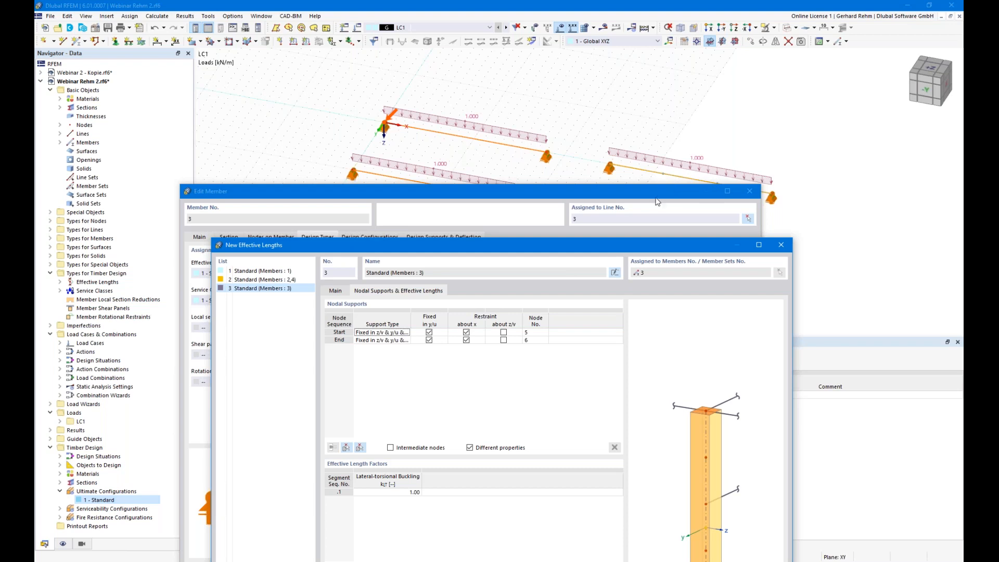
left_click(408, 492)
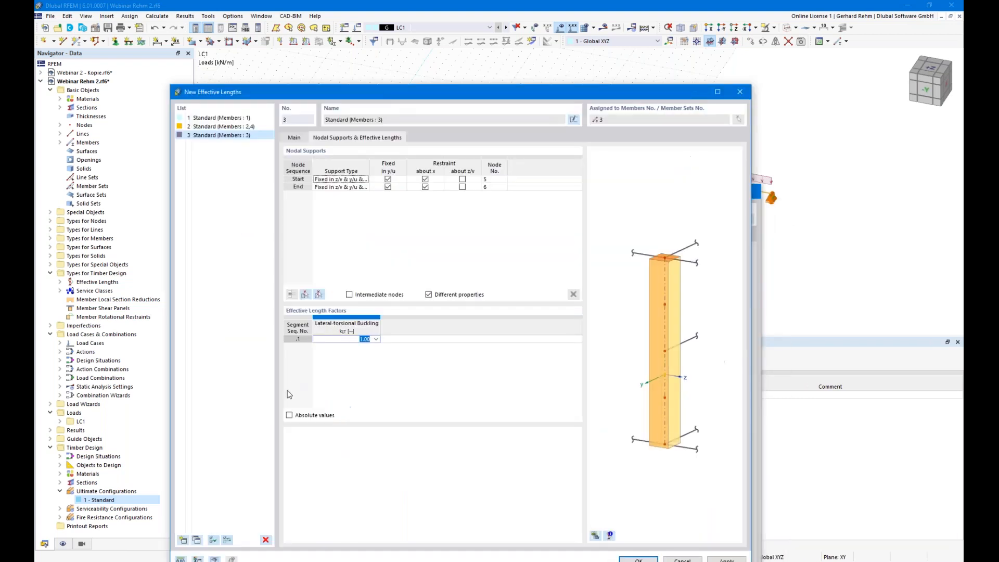
left_click(290, 415)
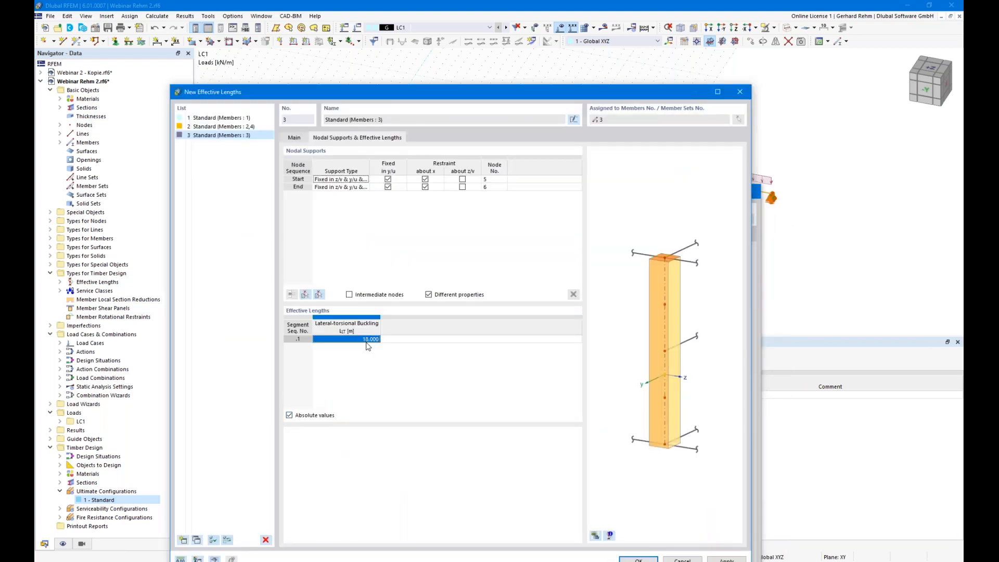
left_click(289, 414)
left_click_drag(389, 101, 441, 184)
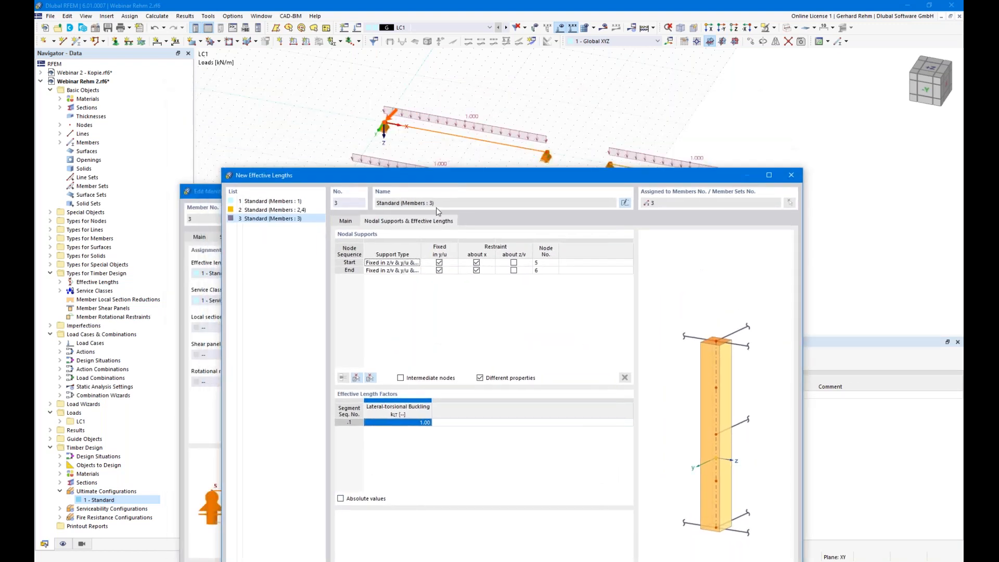
- Enable intermediate nodes in the new effective lengths and import the node sequence from member 3 in the model
left_click(401, 378)
left_click_drag(574, 177, 563, 213)
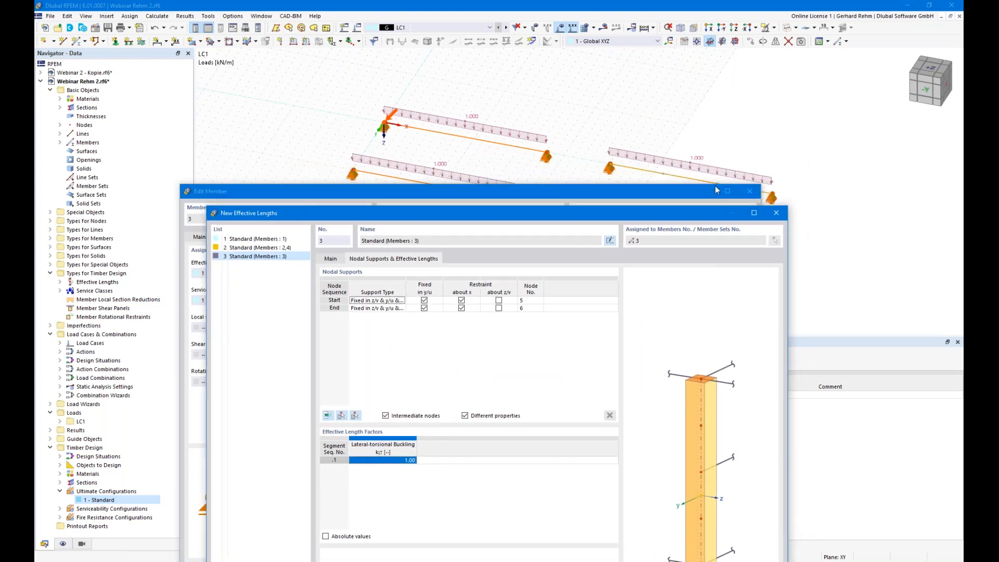
left_click(356, 416)
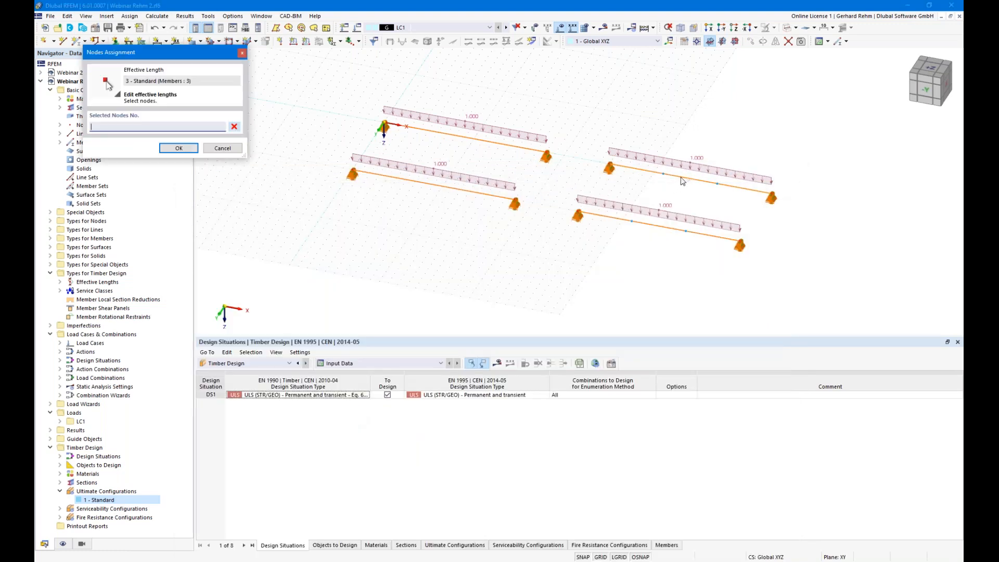
left_click(230, 150)
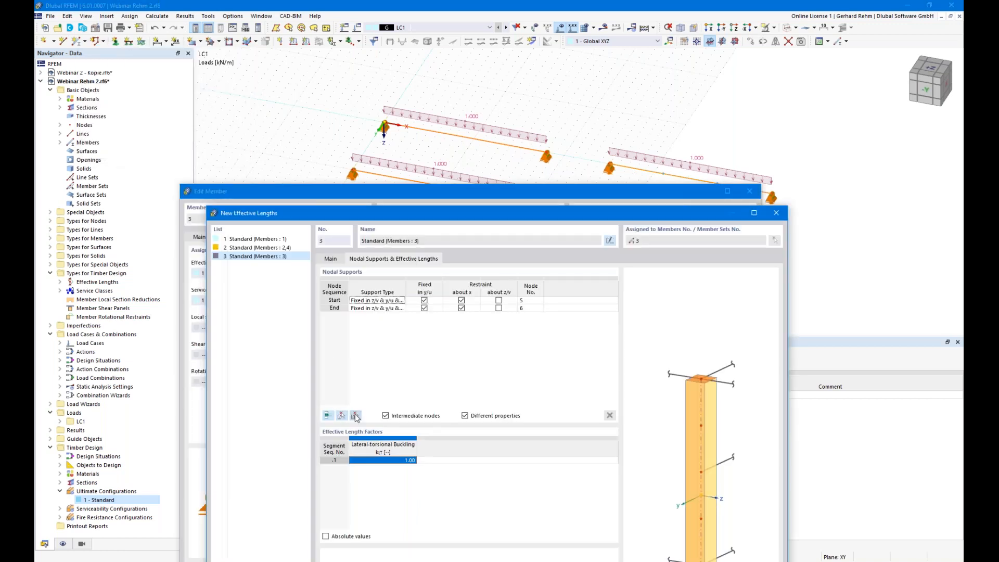
left_click(355, 416)
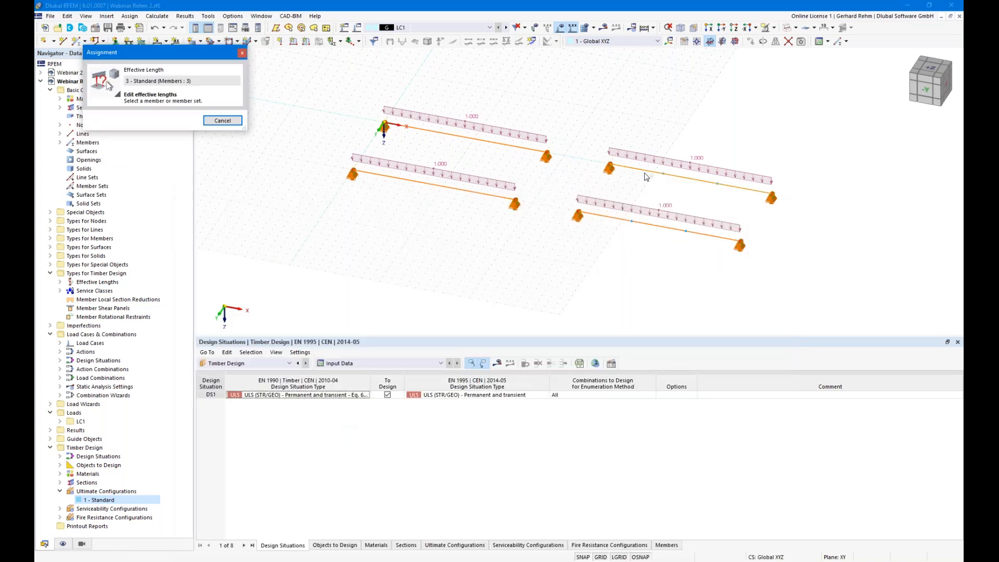
left_click(653, 172)
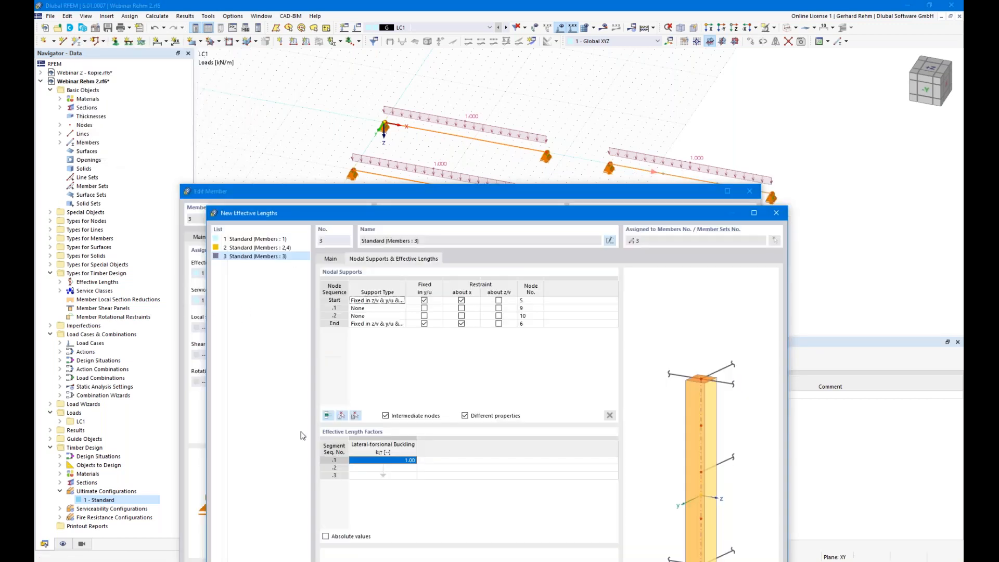
- Set the nodal supports at intermediate nodes 9 and 10 to fixed in y/u
left_click(377, 314)
left_click(375, 309)
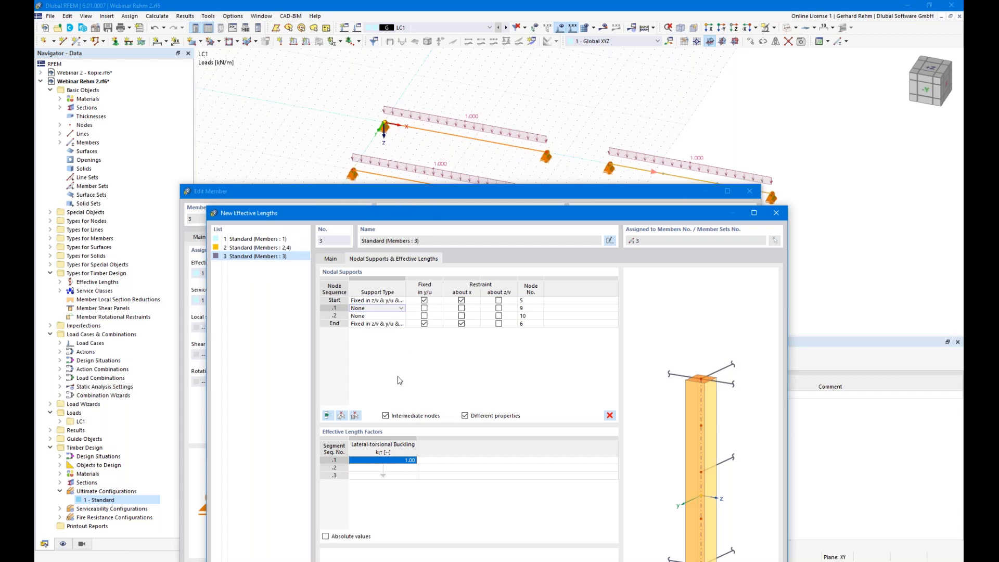
left_click(424, 308)
left_click(424, 316)
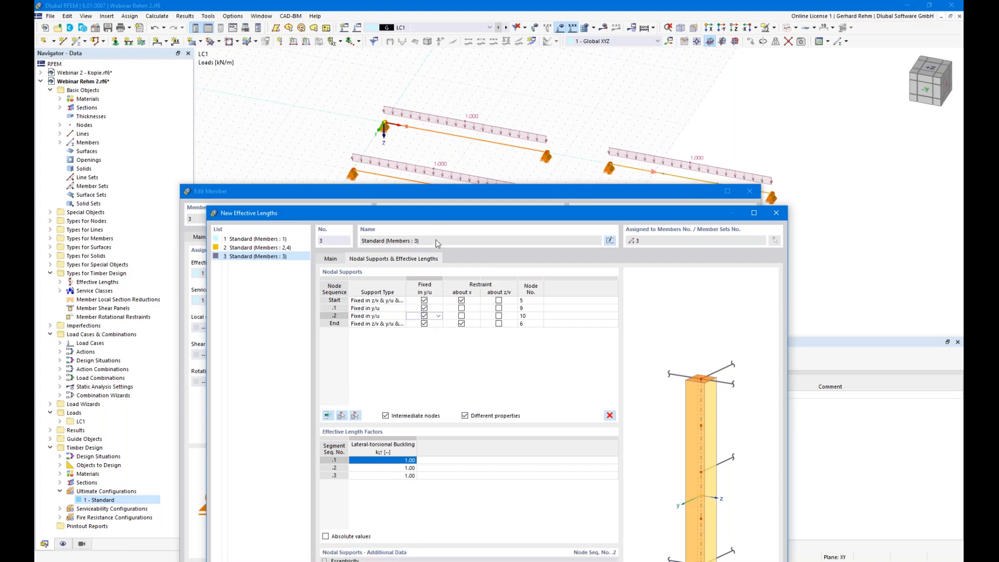
left_click_drag(440, 217, 467, 177)
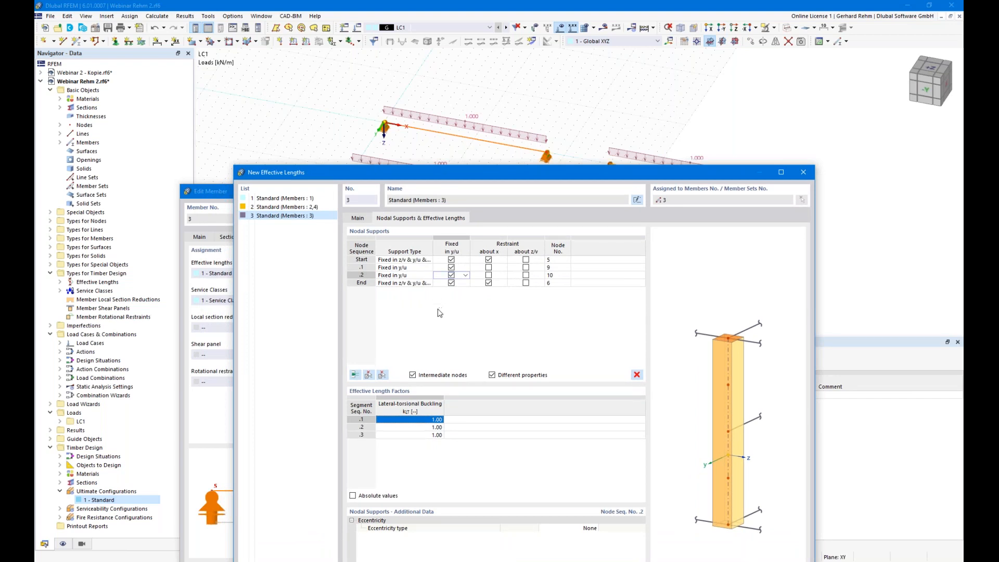
- Save the new effective lengths with the intermediate supports and apply them to member 3
left_click_drag(463, 172, 447, 44)
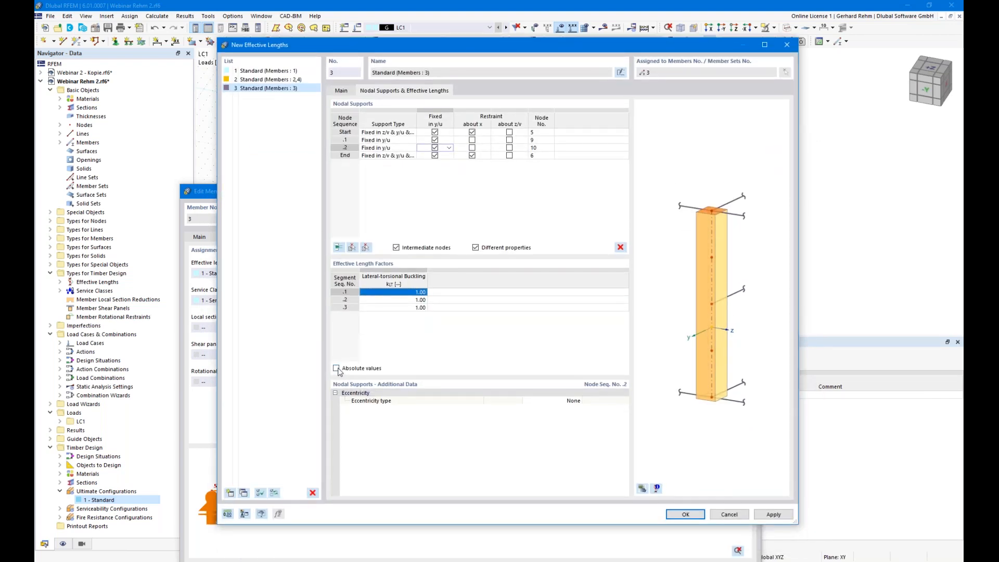
left_click(685, 514)
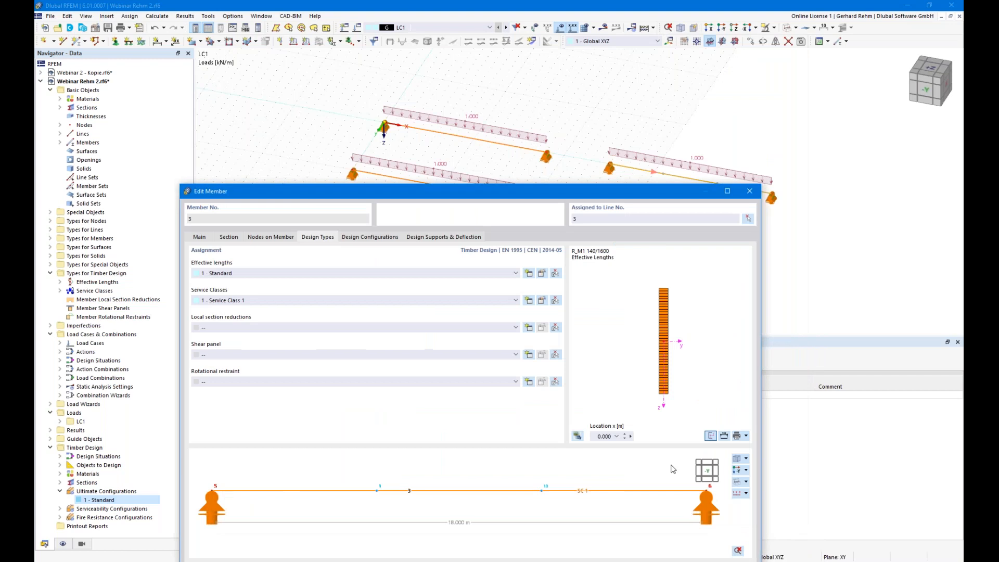
left_click_drag(612, 193, 651, 34)
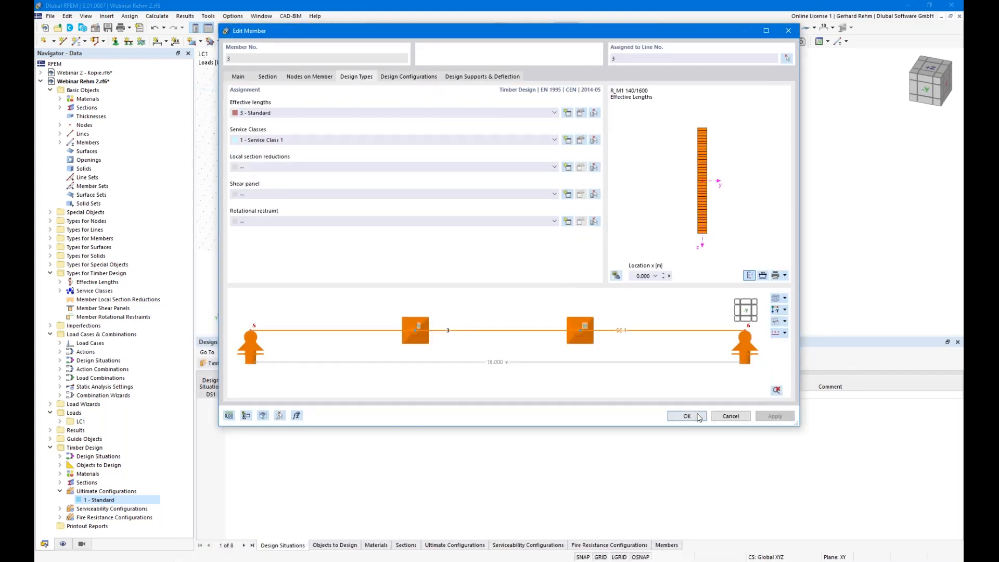
left_click(686, 416)
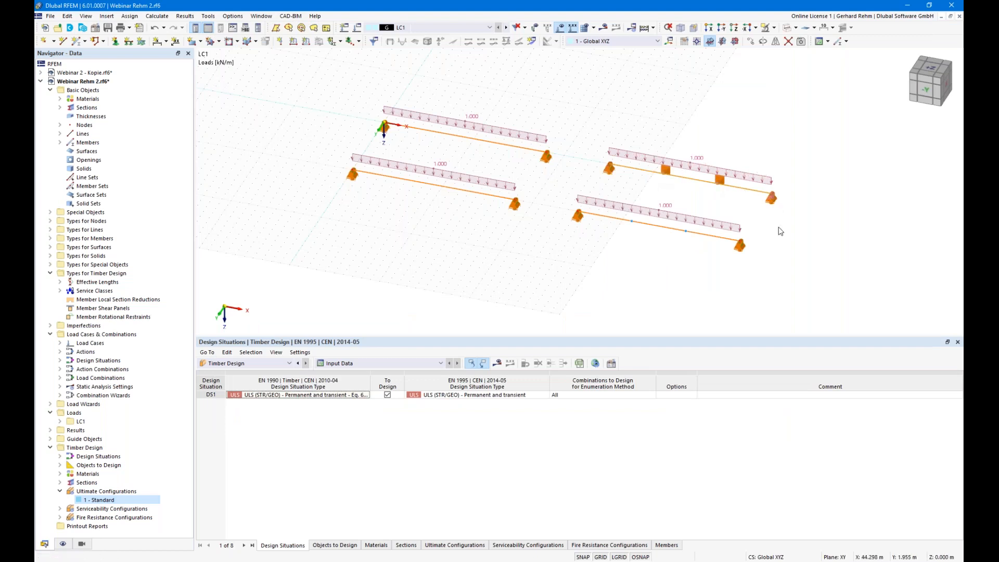
- Create new effective lengths for member 4 with flexural buckling about both axes deactivated and lateral-torsional buckling determined by the eigenvalue method
double_click(581, 235)
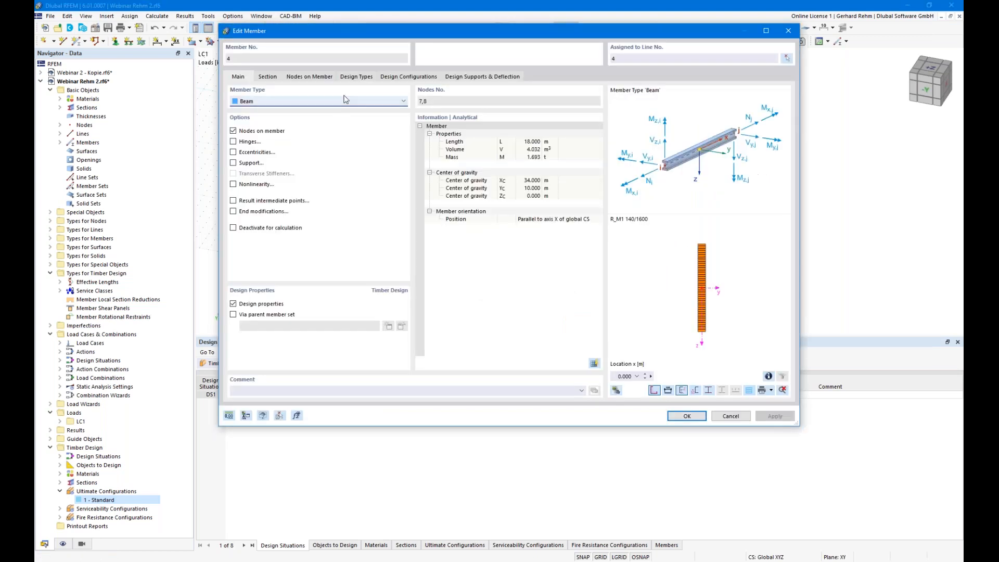
left_click(345, 78)
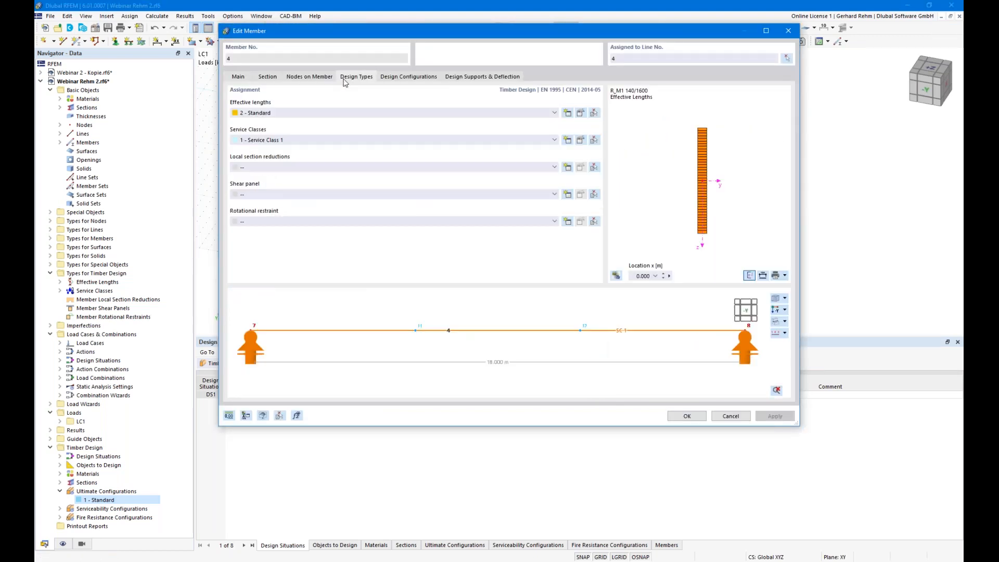
left_click(567, 113)
left_click(336, 189)
left_click(336, 126)
left_click(336, 136)
left_click(381, 92)
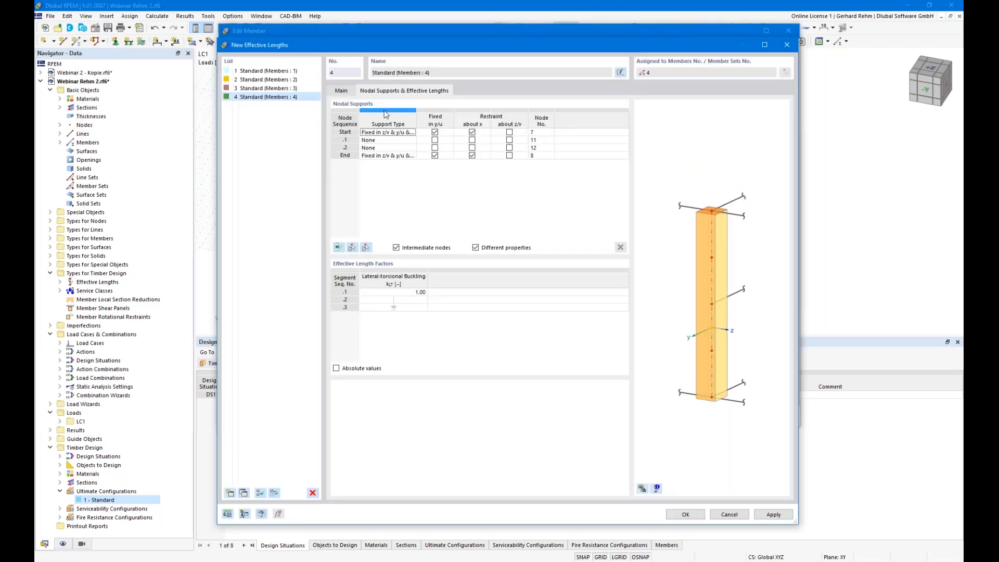
- Fix the nodal supports at intermediate nodes 11 and 12 in y/u, check them in the model preview, and apply the effective lengths to member 4
left_click(435, 139)
left_click(435, 147)
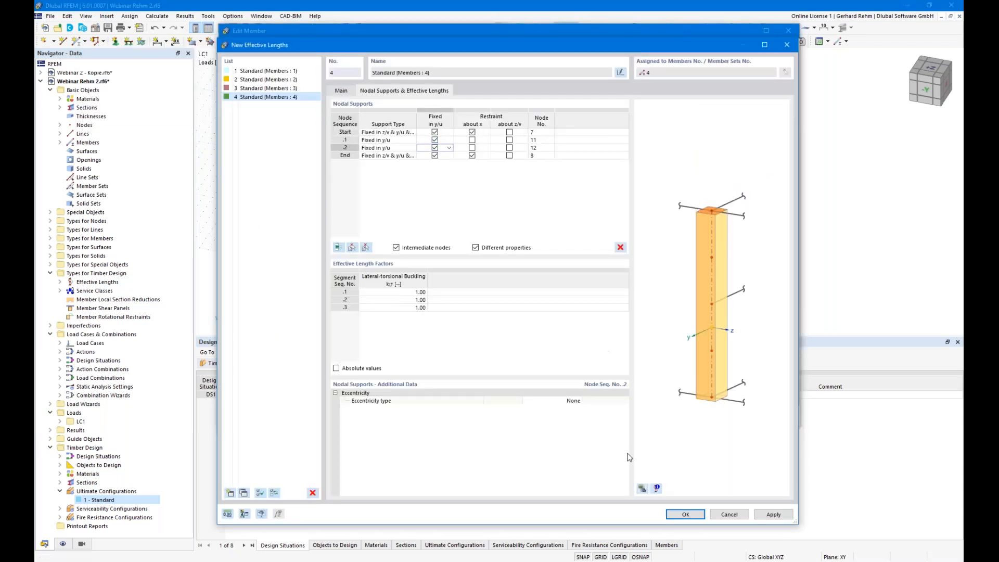
left_click(641, 488)
scroll(733, 327, "up", 3)
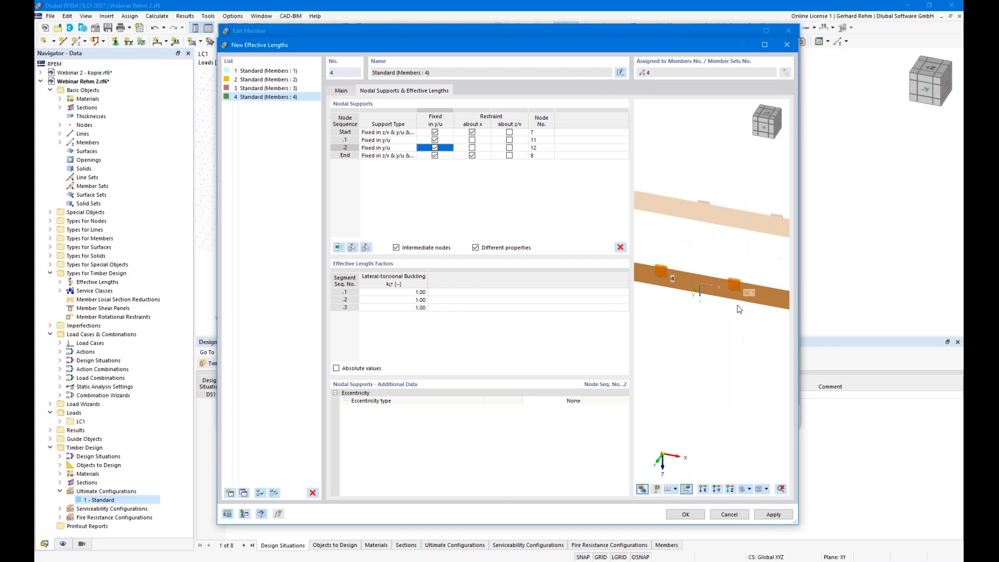
middle_click_drag(738, 339, 742, 403, "ctrl")
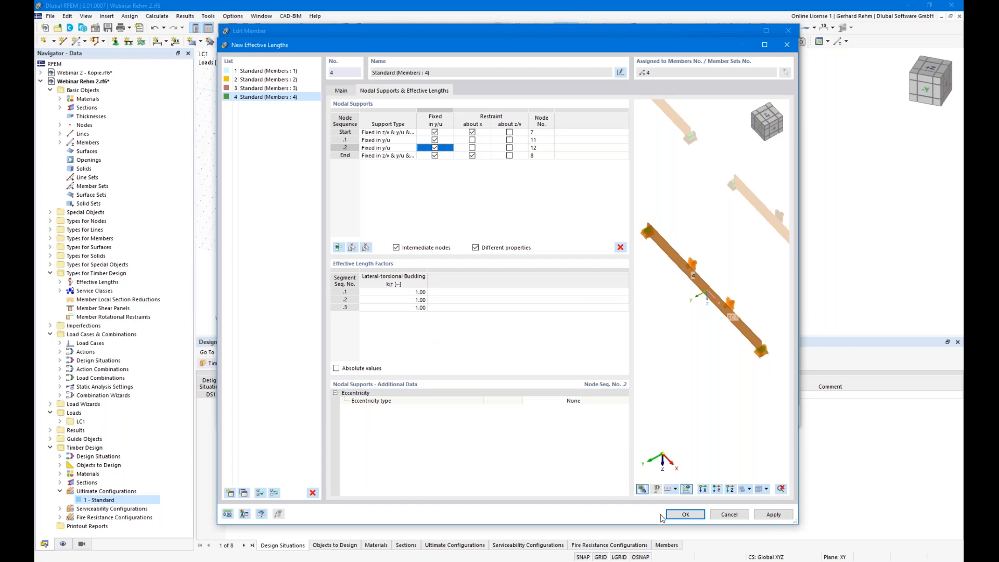
left_click(685, 514)
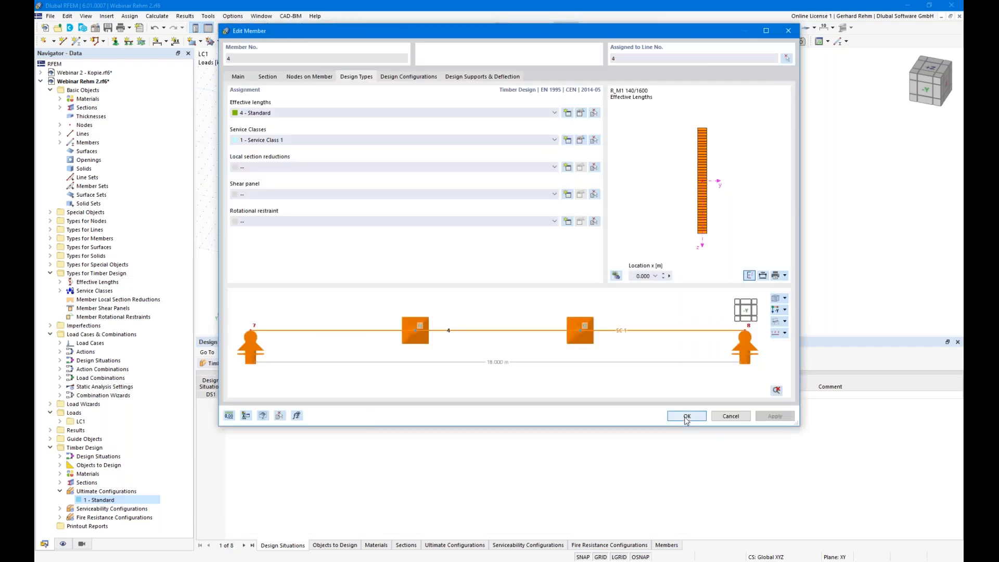
left_click(687, 416)
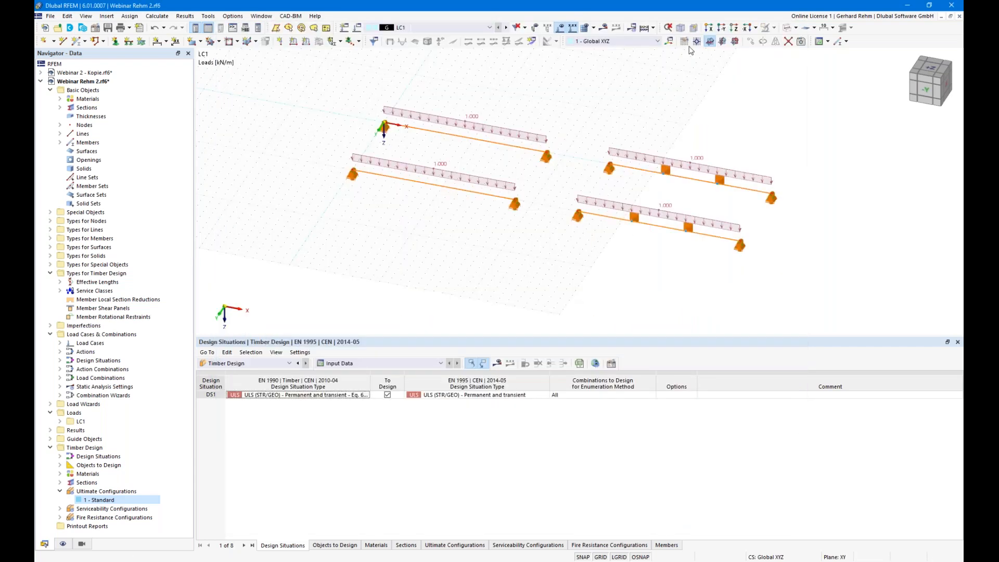
- Run the Timber Design calculation and display its results
left_click(497, 363)
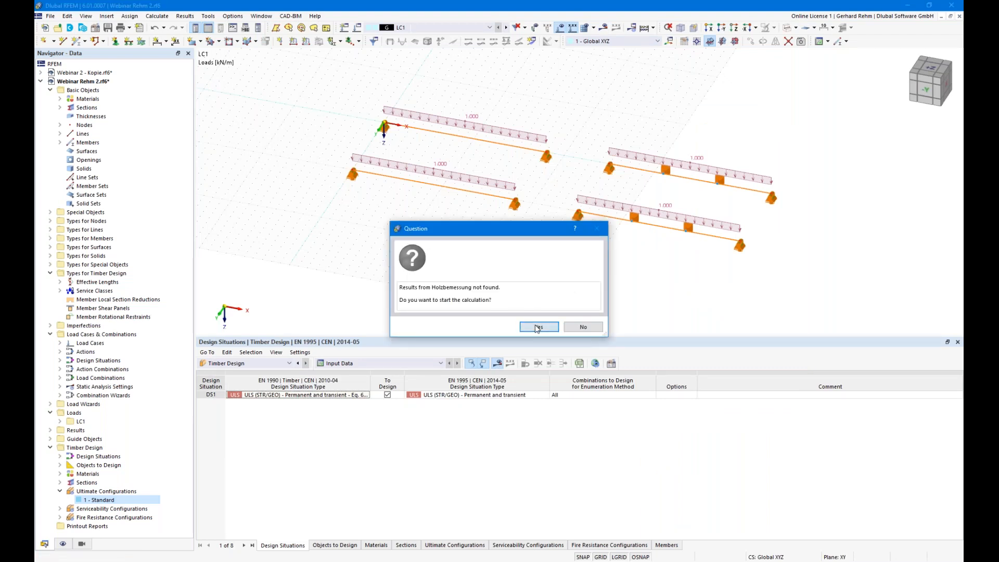
left_click(537, 327)
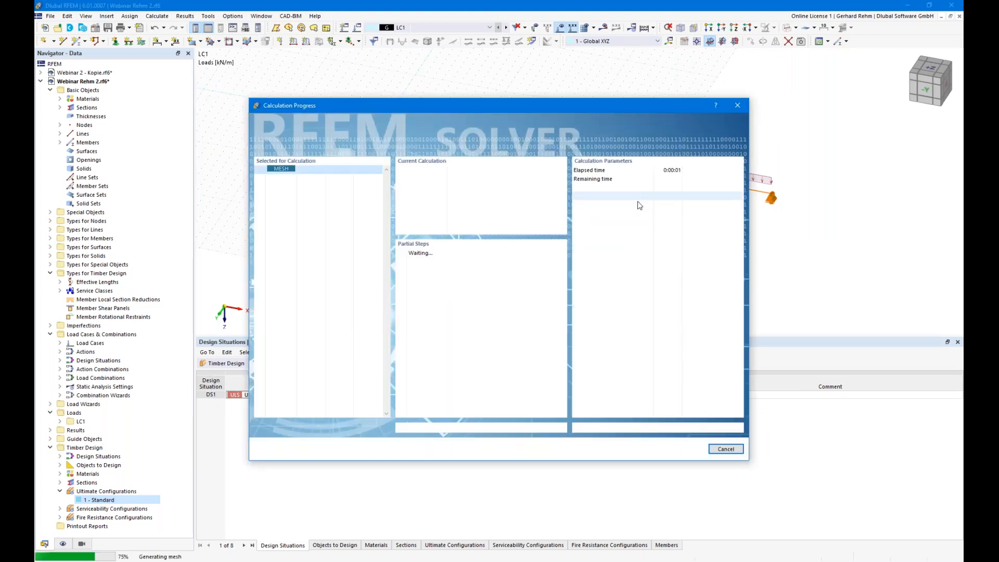
left_click_drag(619, 140, 416, 140)
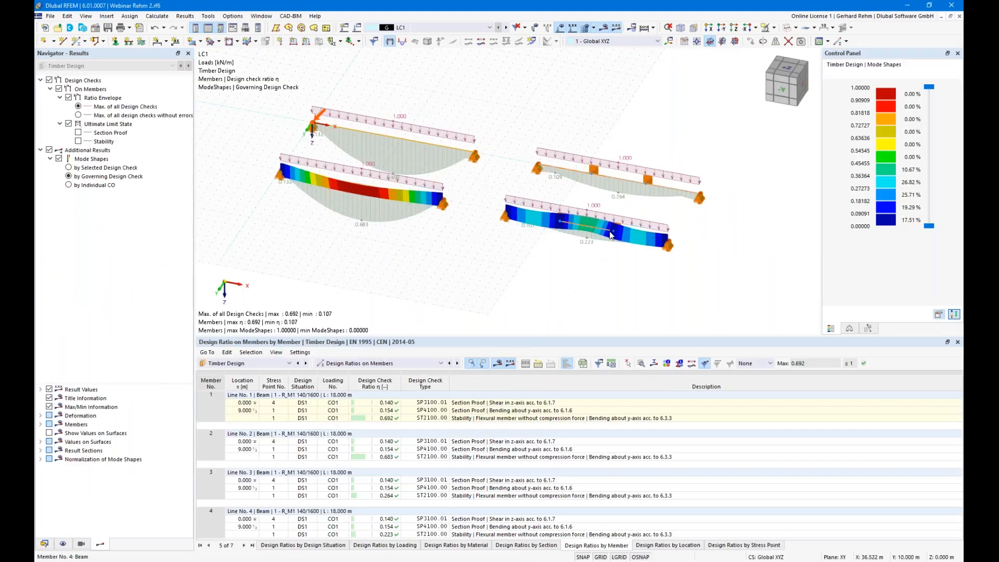
- Enlarge the model view and compare the mode shapes and design ratios of the four beams, focusing on member 4 with its intermediate supports
scroll(620, 198, "up", 2)
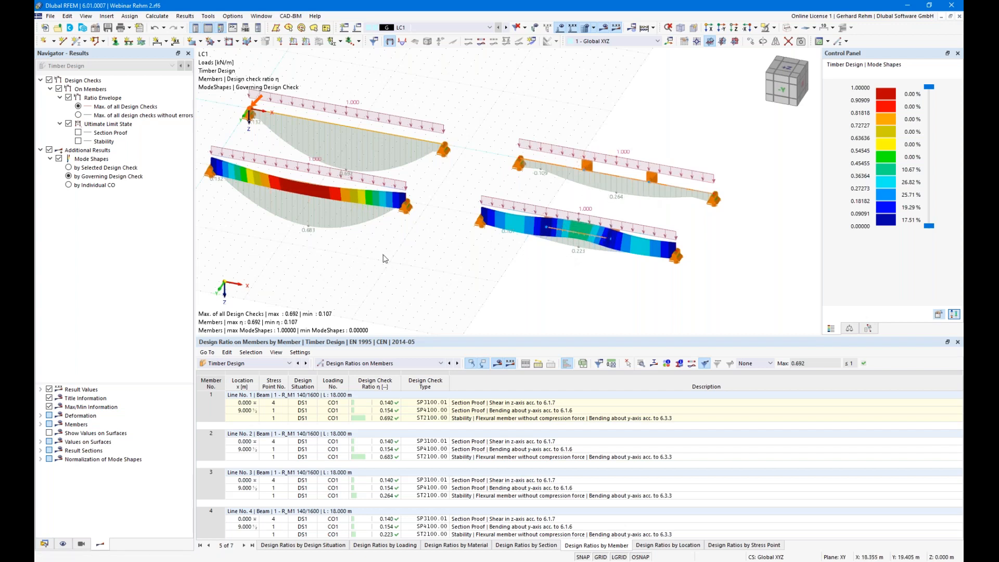
middle_click_drag(424, 240, 487, 226)
left_click_drag(584, 341, 584, 429)
middle_click_drag(604, 370, 564, 351, "ctrl")
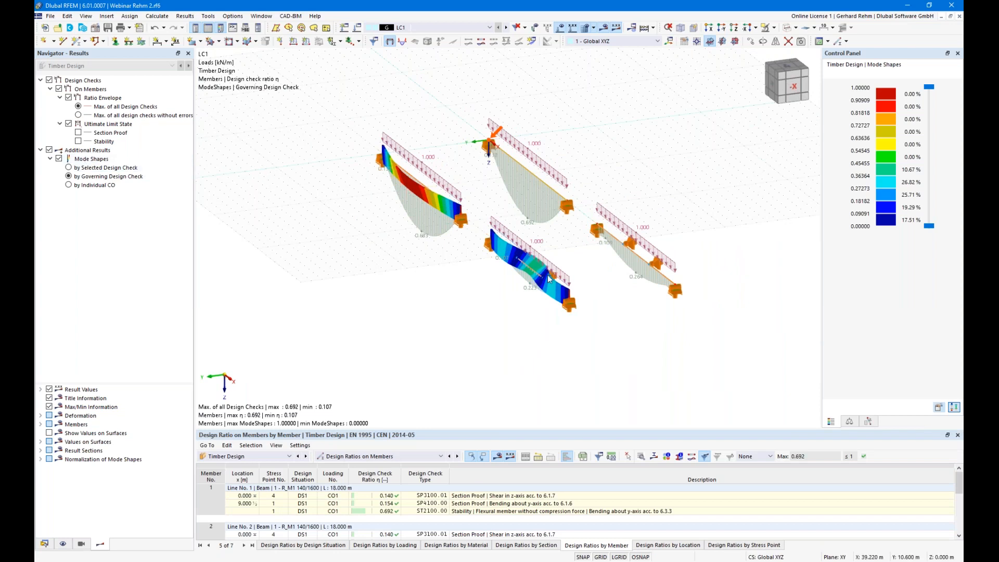
scroll(542, 268, "up", 2)
middle_click_drag(344, 168, 325, 162, "ctrl")
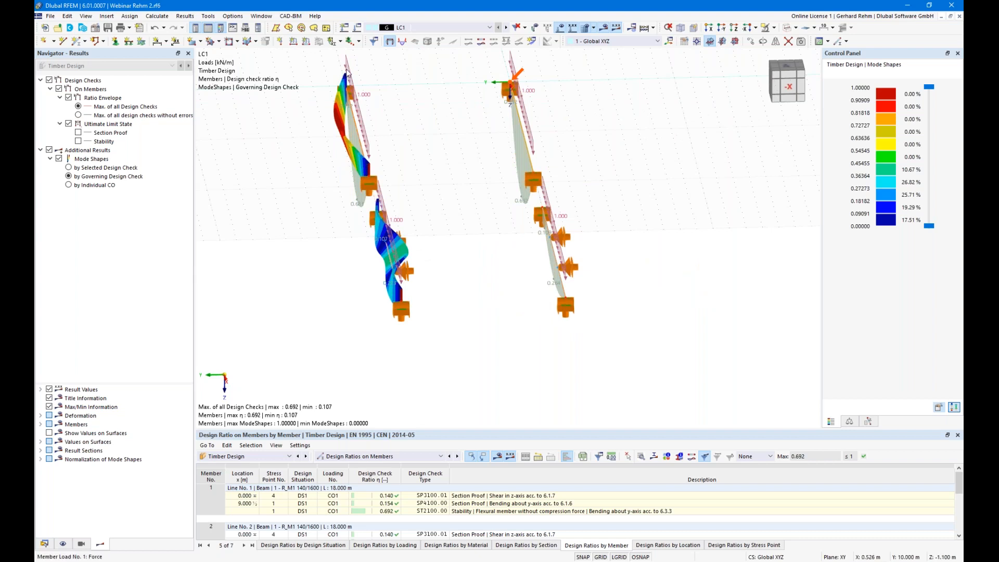
middle_click_drag(368, 250, 453, 275, "ctrl")
middle_click_drag(671, 307, 509, 211)
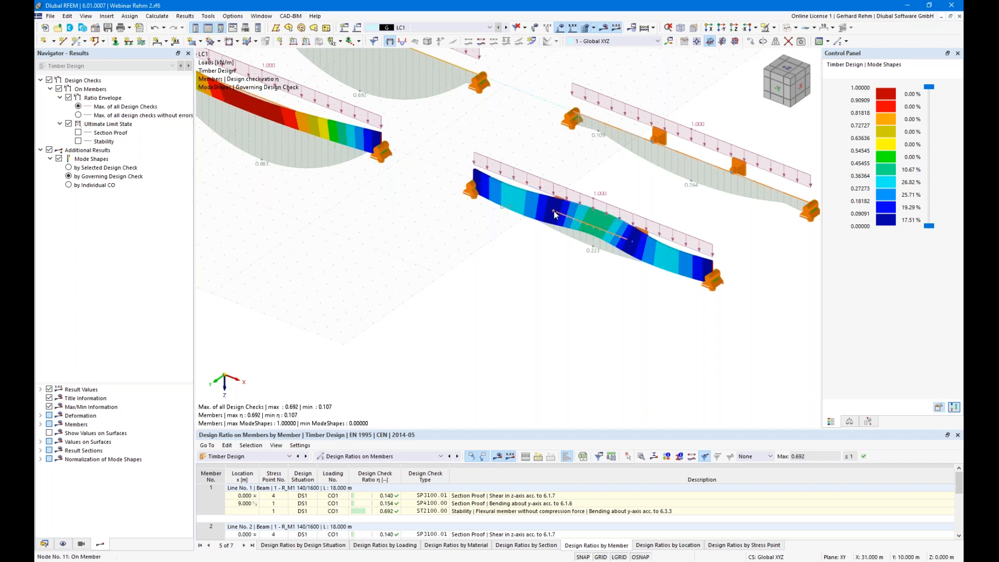
mouse_move(644, 297)
middle_mouse_down("ctrl")
mouse_move(625, 302)
mouse_move(524, 270)
mouse_move(666, 313)
mouse_move(662, 303)
middle_mouse_up("ctrl")
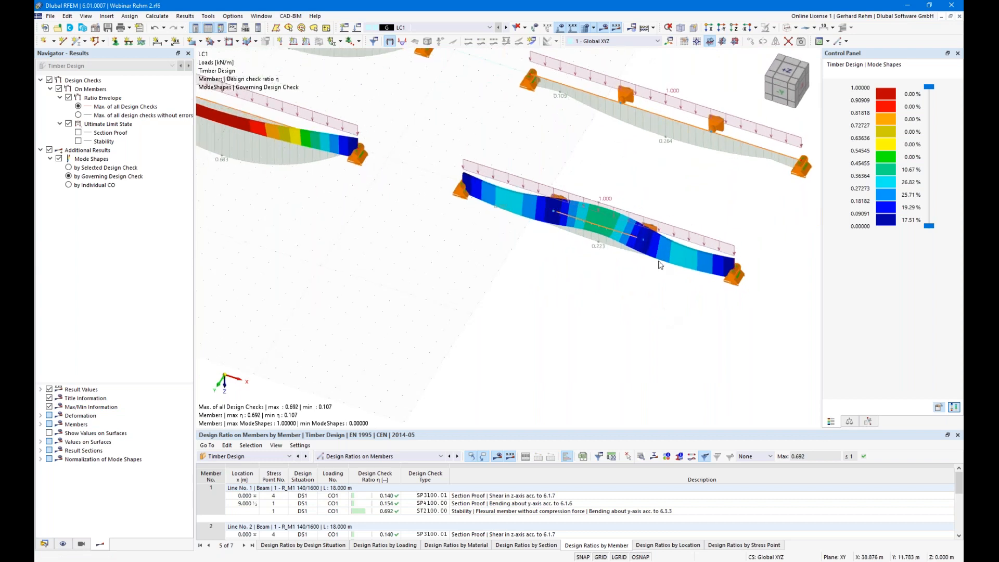
- Edit member 4's effective lengths and set the eccentricity type of the support at node 11 to At upper flange
double_click(625, 237)
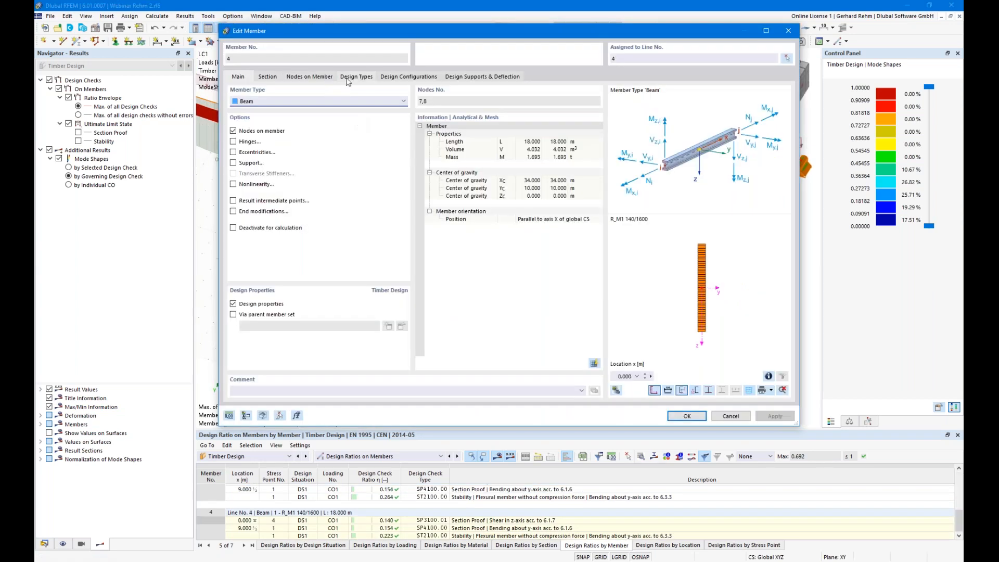
left_click(349, 78)
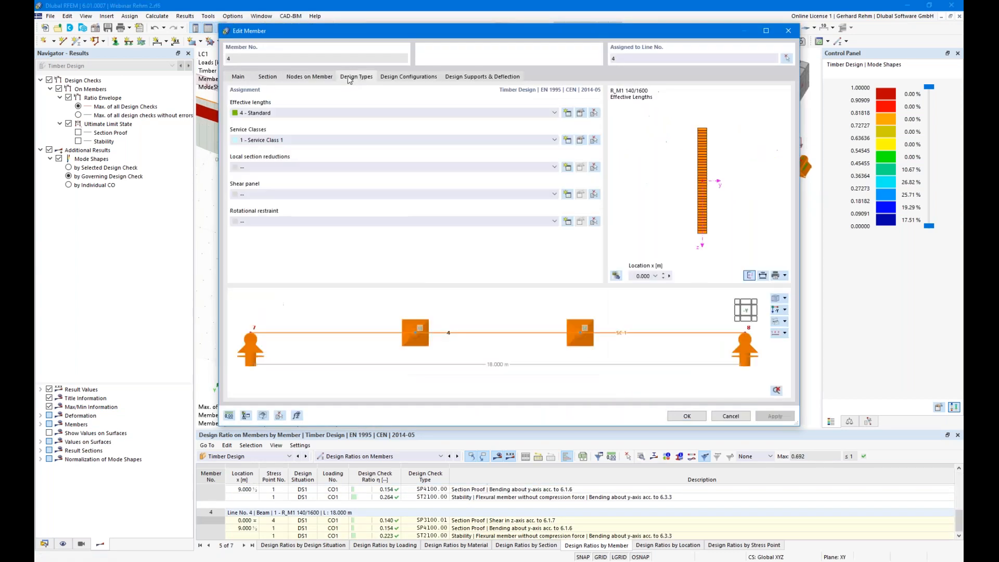
left_click(581, 113)
left_click(378, 92)
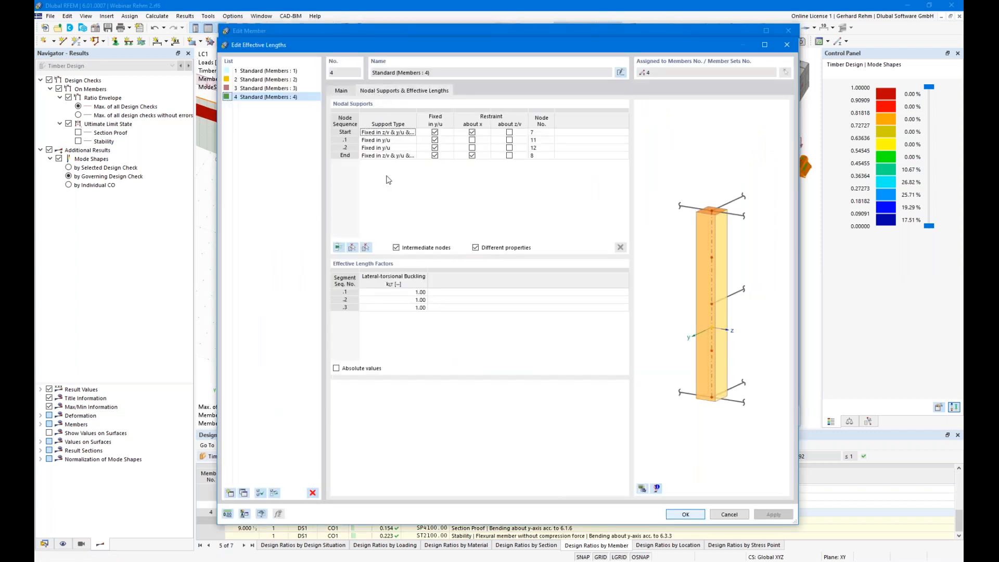
left_click(409, 140)
left_click(577, 400)
left_click(550, 415)
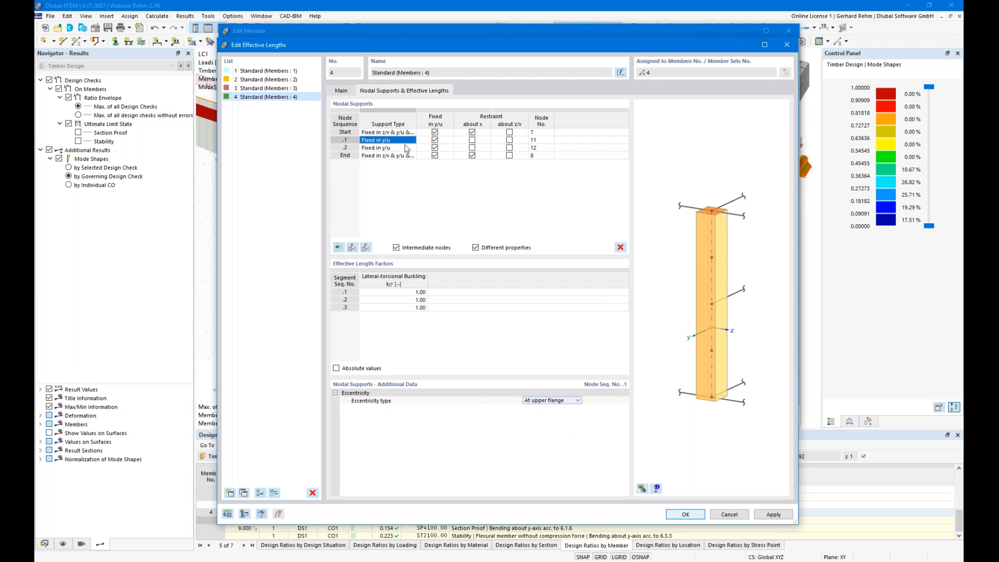
- Set the eccentricity type at node 12 to At upper flange and save member 4, accepting deletion of the existing design results
left_click(407, 148)
left_click(578, 401)
left_click(550, 414)
left_click(685, 514)
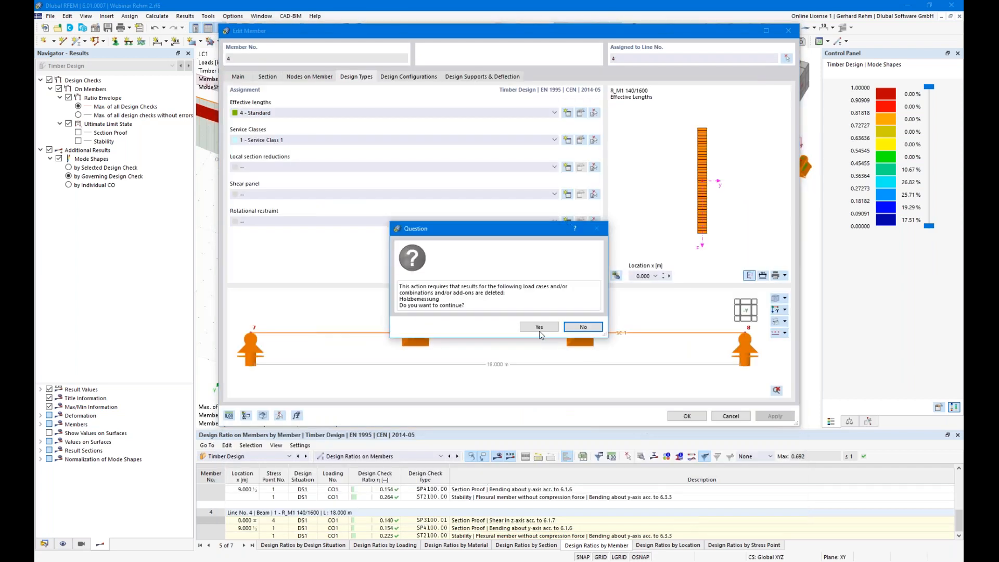
left_click(536, 328)
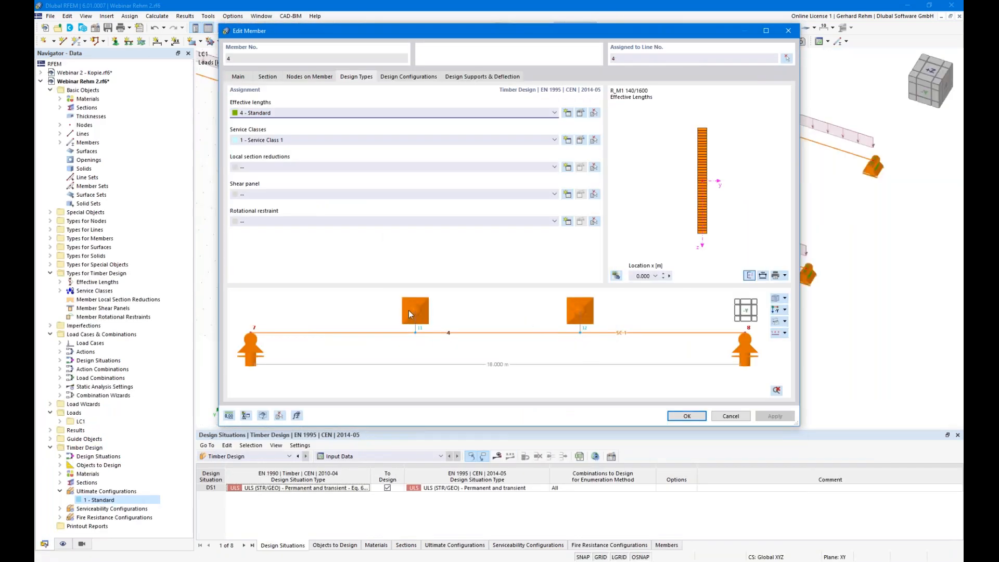
left_click(692, 416)
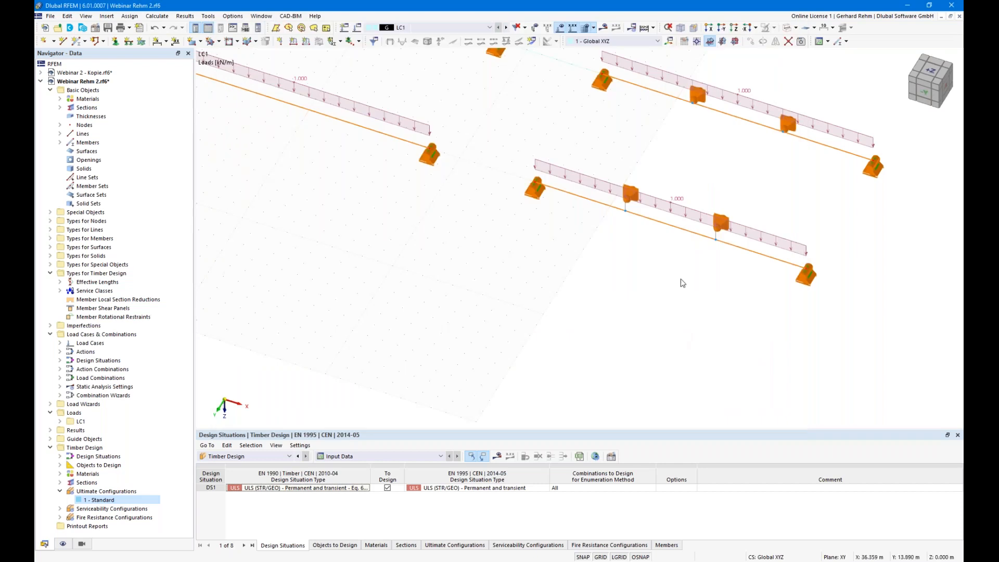
- Display the model in solid mode and examine the position of member 4's intermediate supports relative to the beam
left_click(788, 30)
middle_click_drag(729, 370, 679, 329, "ctrl")
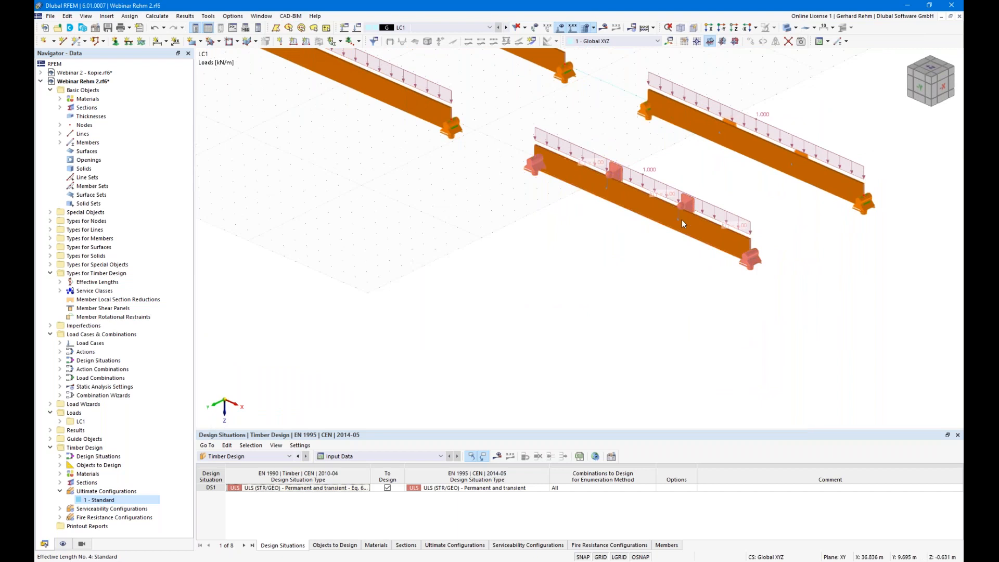
scroll(657, 296, "down", 2)
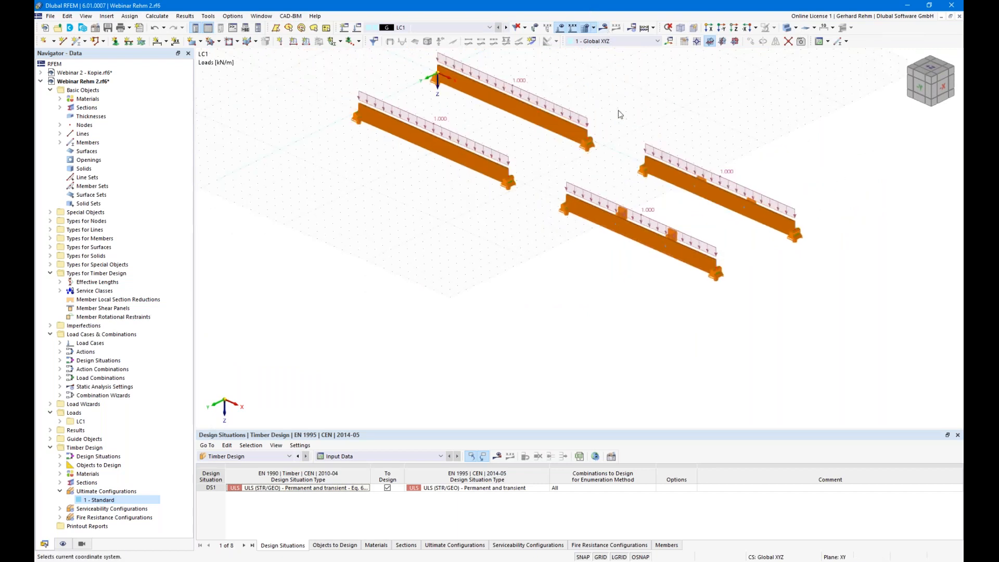
- Calculate load case LC1 and display its static analysis results
left_click(604, 28)
key("Return")
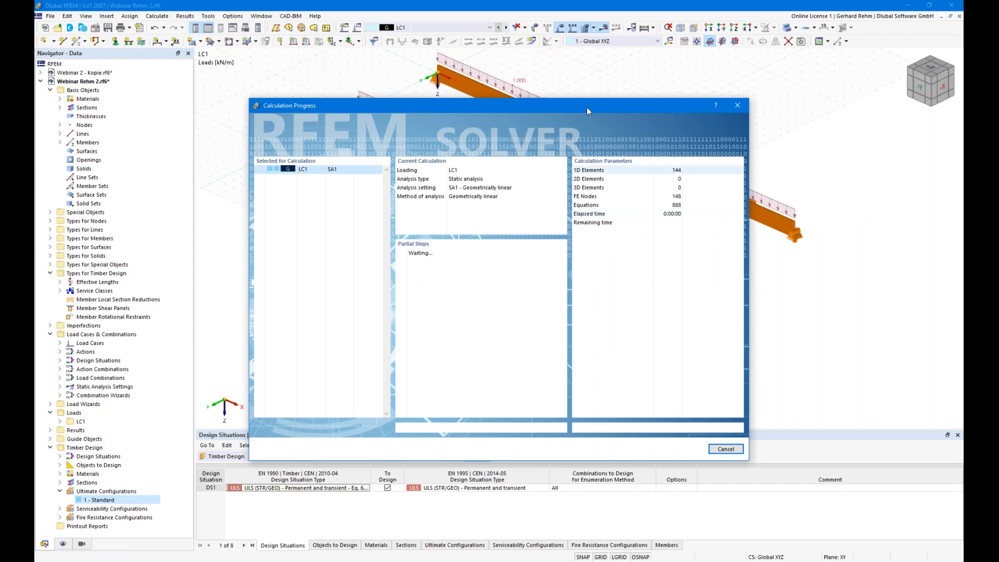
left_click_drag(540, 106, 341, 72)
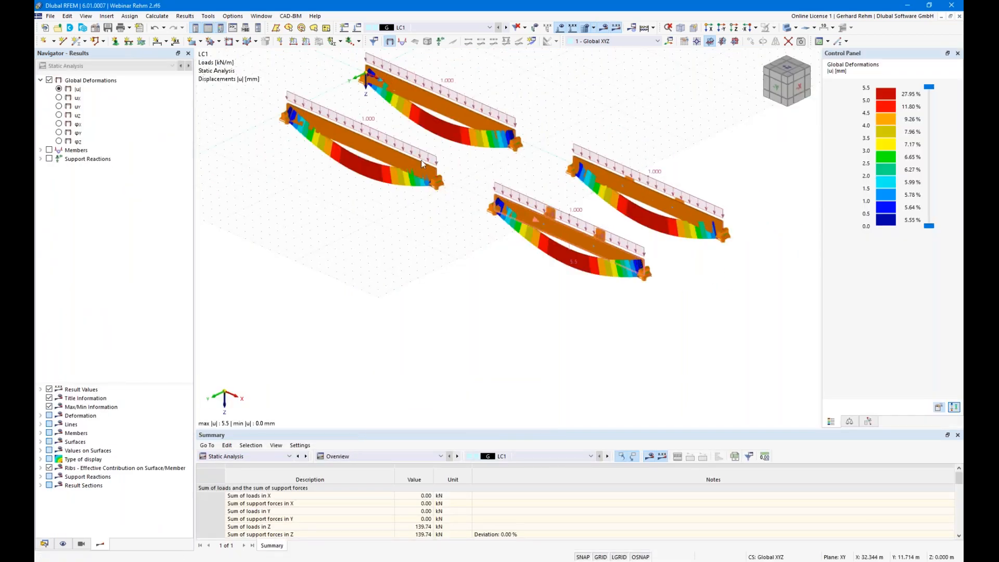
- Switch the tables to Timber Design and display the recalculated design check results
left_click(270, 456)
left_click(249, 511)
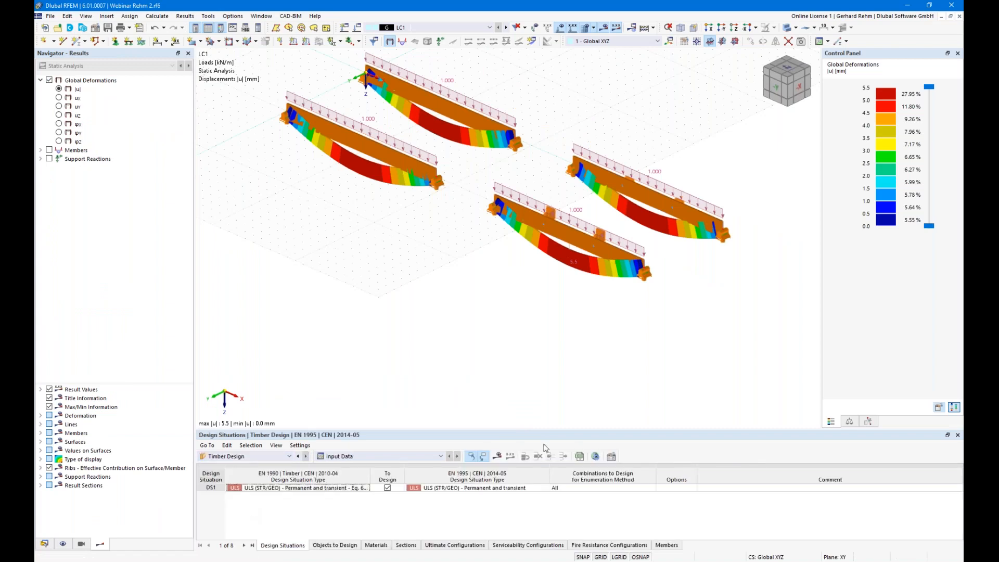
left_click(500, 456)
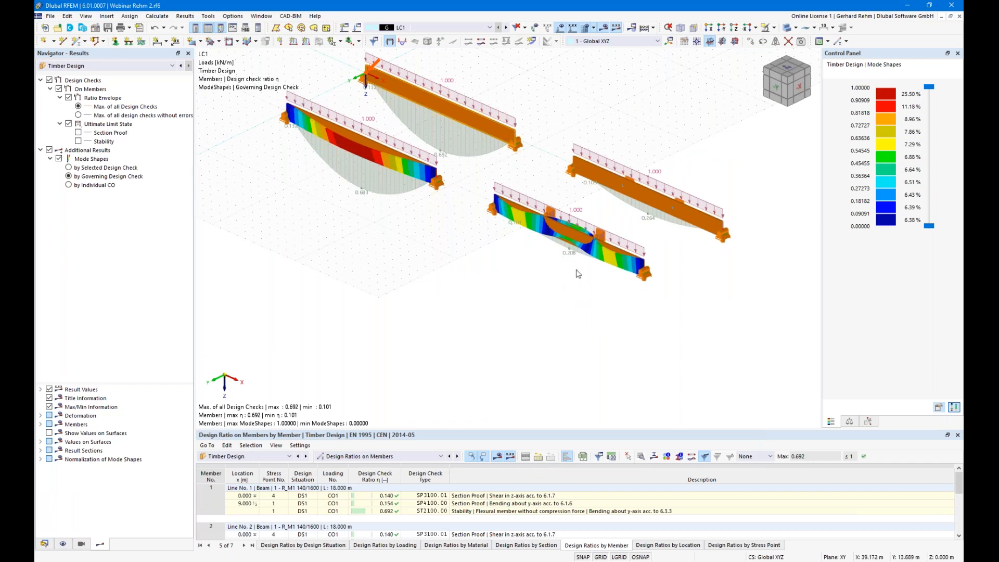
- Turn off the opaque solid mode display of the model and hide the loads
left_click(788, 29)
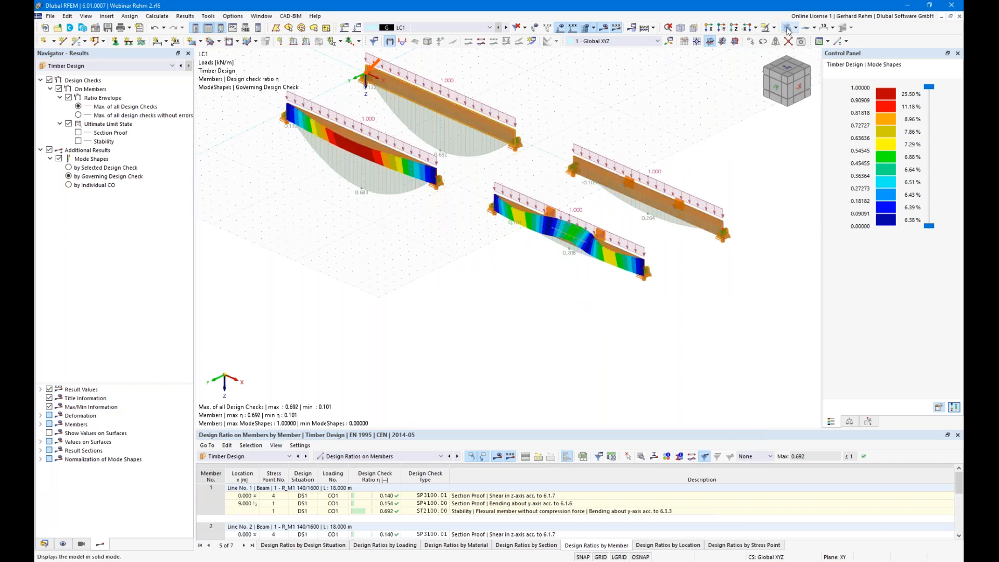
middle_click_drag(662, 345, 588, 317, "ctrl")
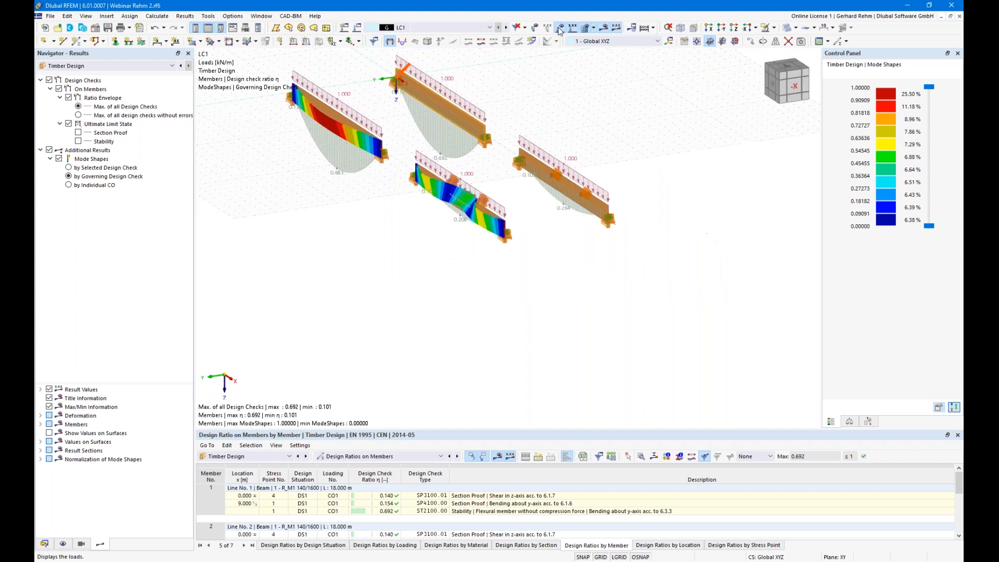
left_click(560, 29)
- Examine the governing mode shape of the beam with intermediate lateral supports up close, from its end and alongside the other beams
scroll(513, 247, "up", 3)
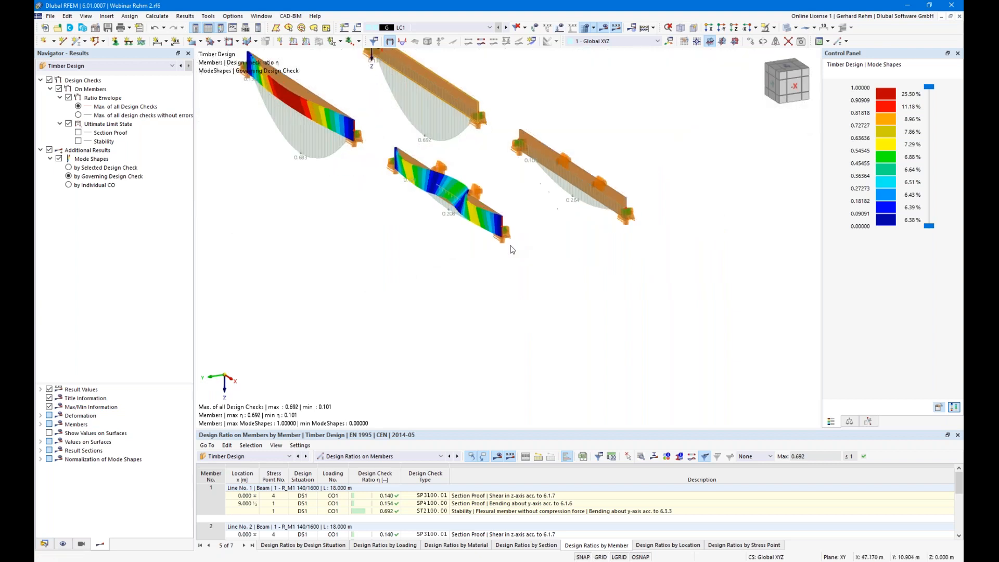
middle_click_drag(498, 221, 596, 296, "ctrl")
scroll(427, 177, "up", 6)
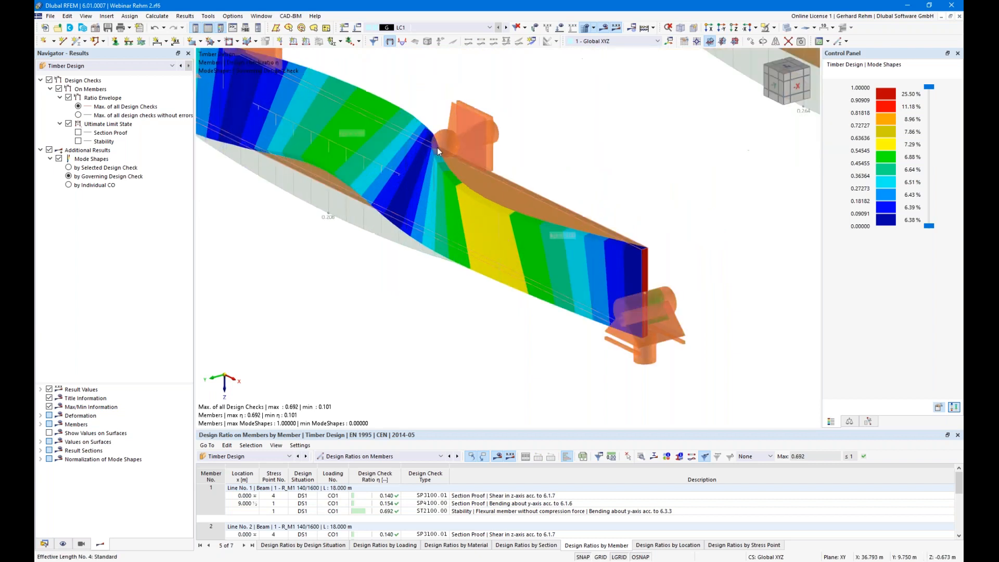
middle_click_drag(457, 309, 392, 252, "ctrl")
scroll(624, 387, "down", 5)
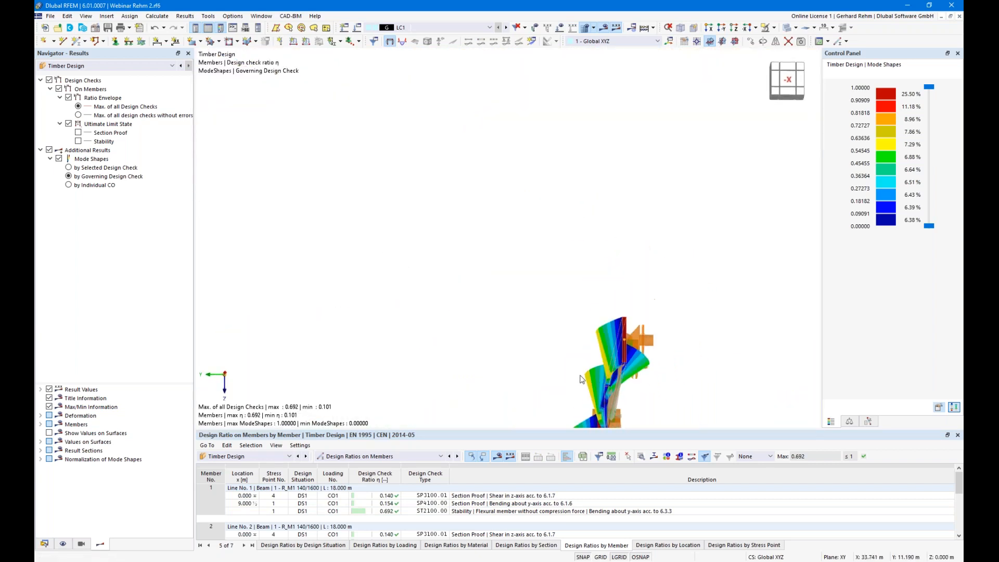
middle_click_drag(662, 391, 581, 388, "ctrl")
scroll(543, 280, "down", 2)
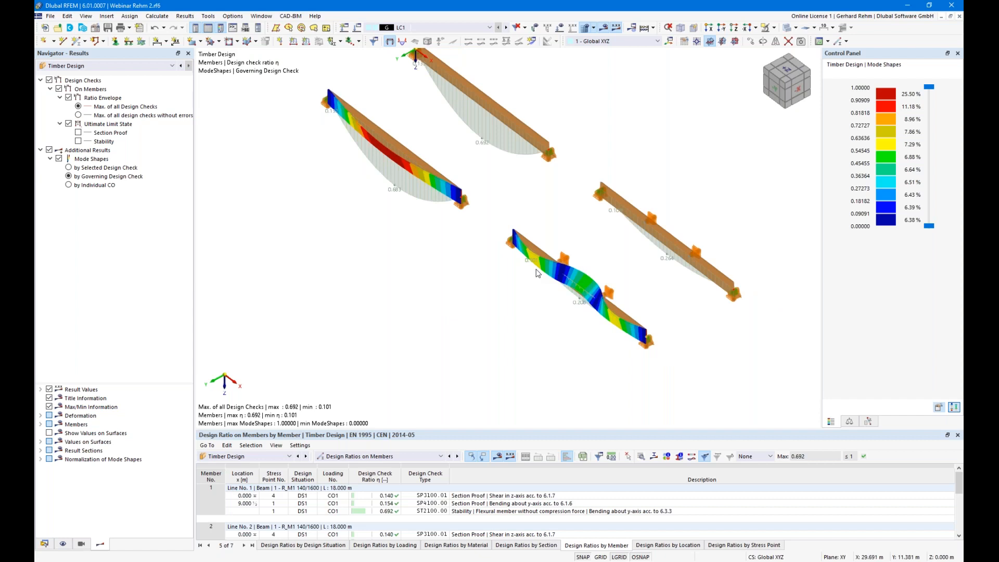
scroll(534, 266, "down", 1)
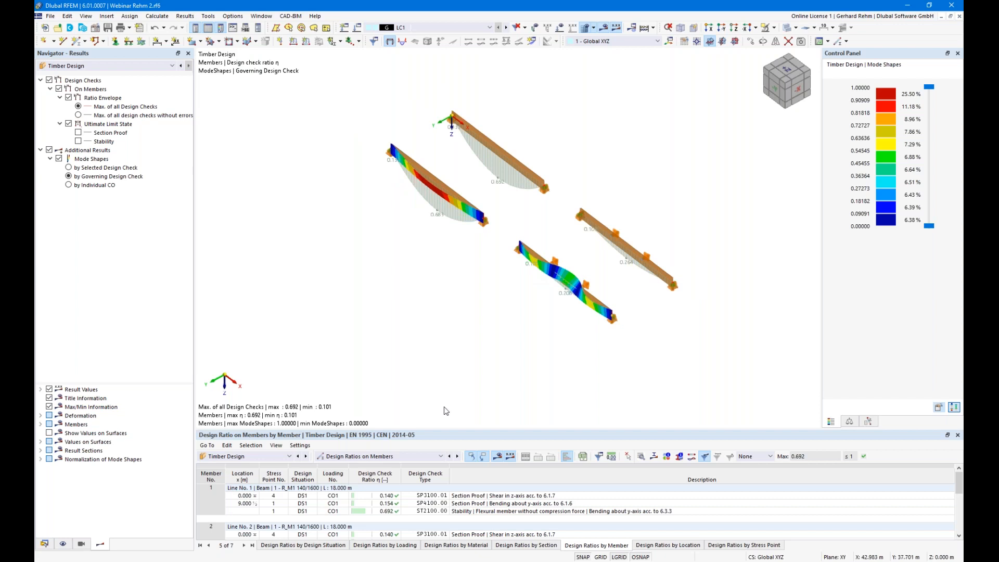
middle_click_drag(451, 390, 524, 352, "ctrl")
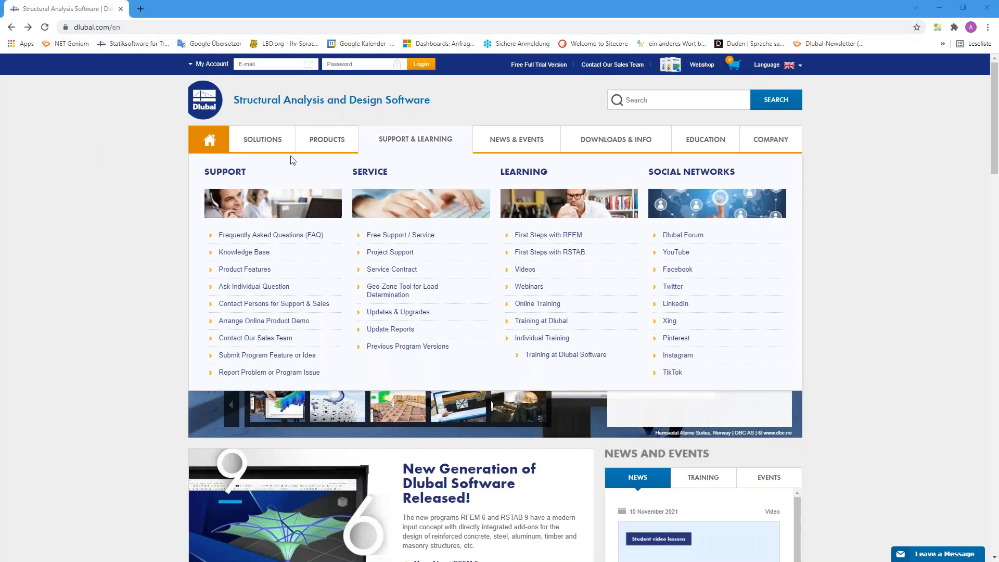
- On the Dlubal website in the browser, open the Webinars page and its entry "Model and Design Timber Structures in RFEM 6 and RSTAB 9"
mouse_move(508, 147)
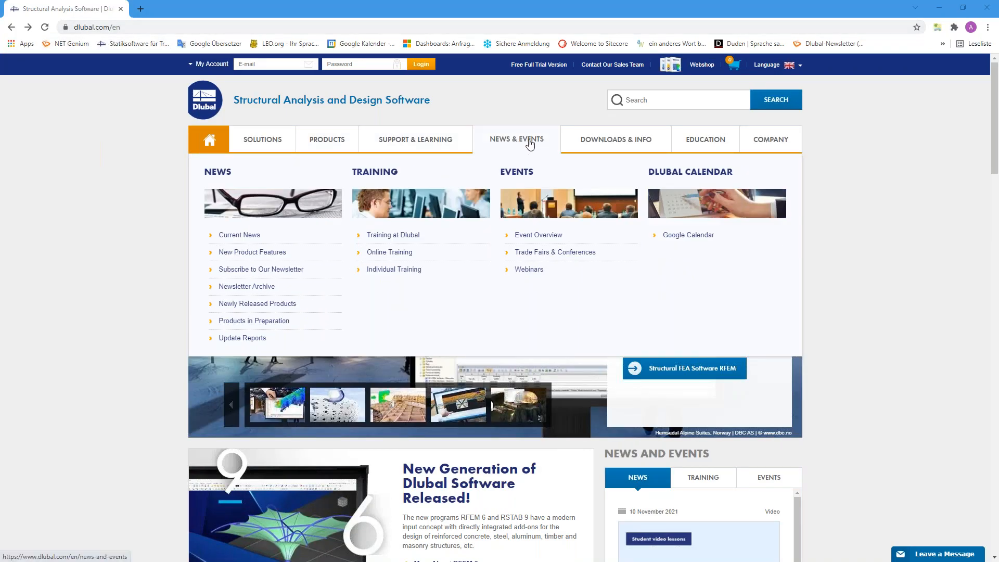
left_click(529, 270)
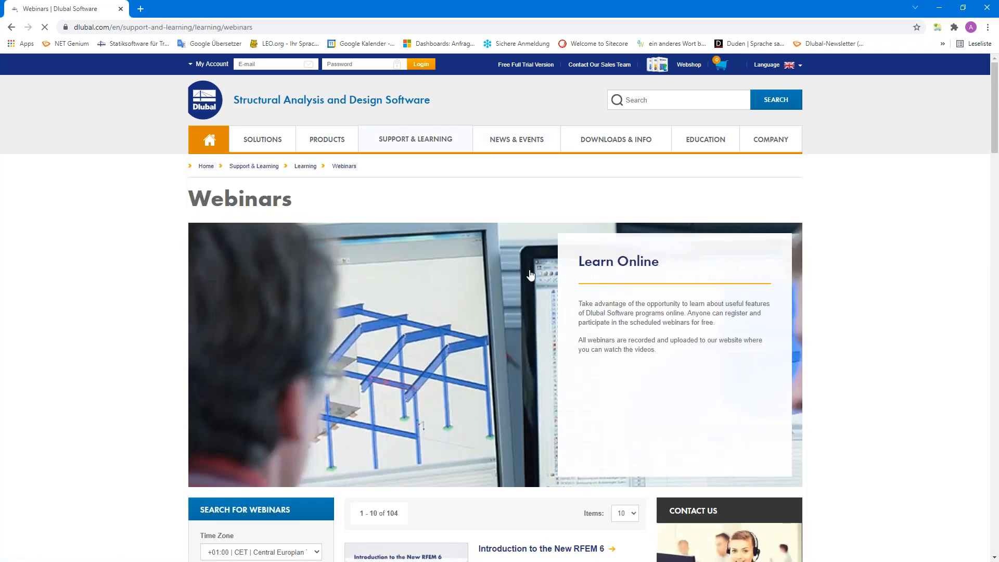
scroll(530, 274, "down", 4)
scroll(530, 275, "down", 10)
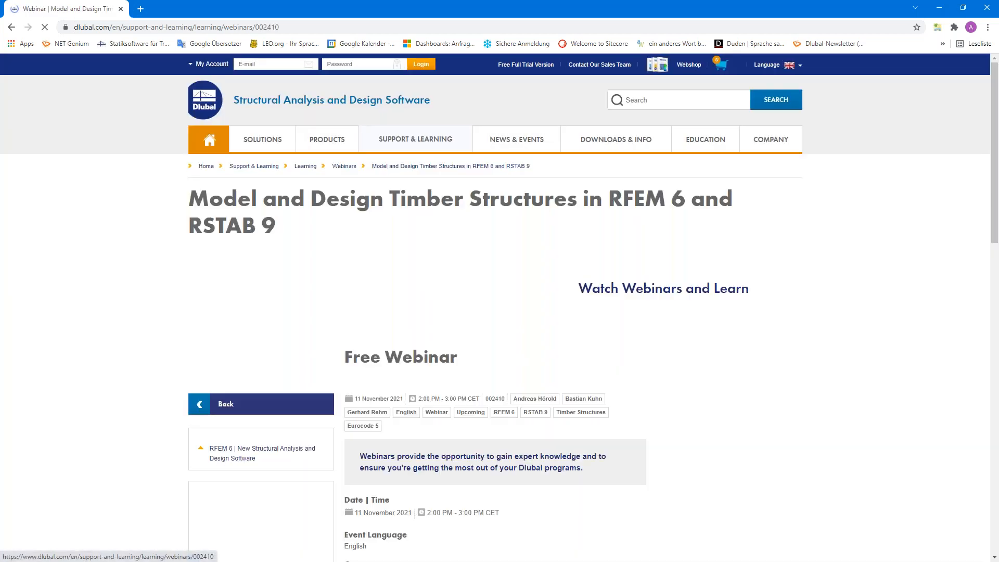
- Review the webinar page's content, time schedule, presentation slides download, videos, models to download and speakers
scroll(512, 164, "down", 3)
scroll(408, 405, "down", 1)
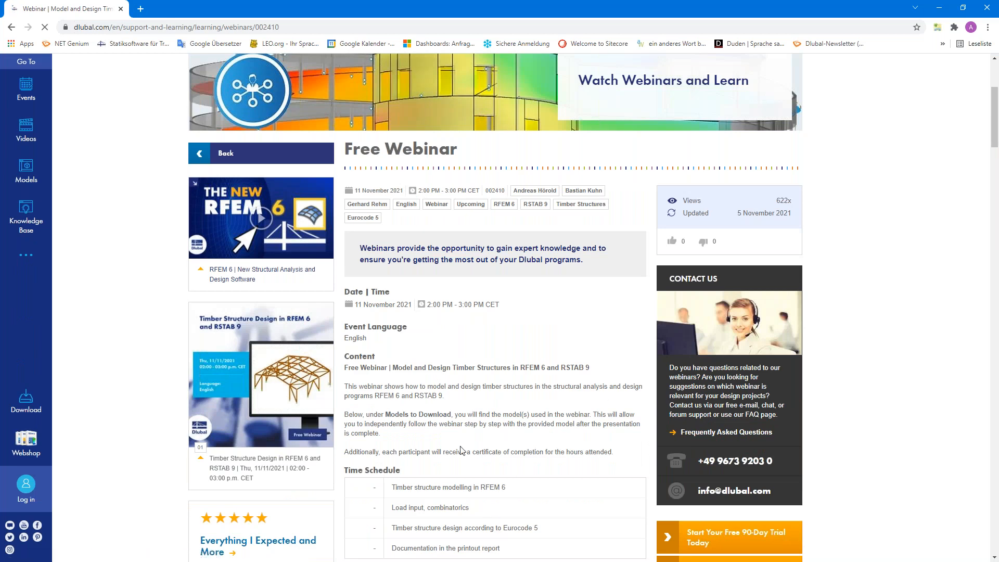
scroll(408, 405, "down", 3)
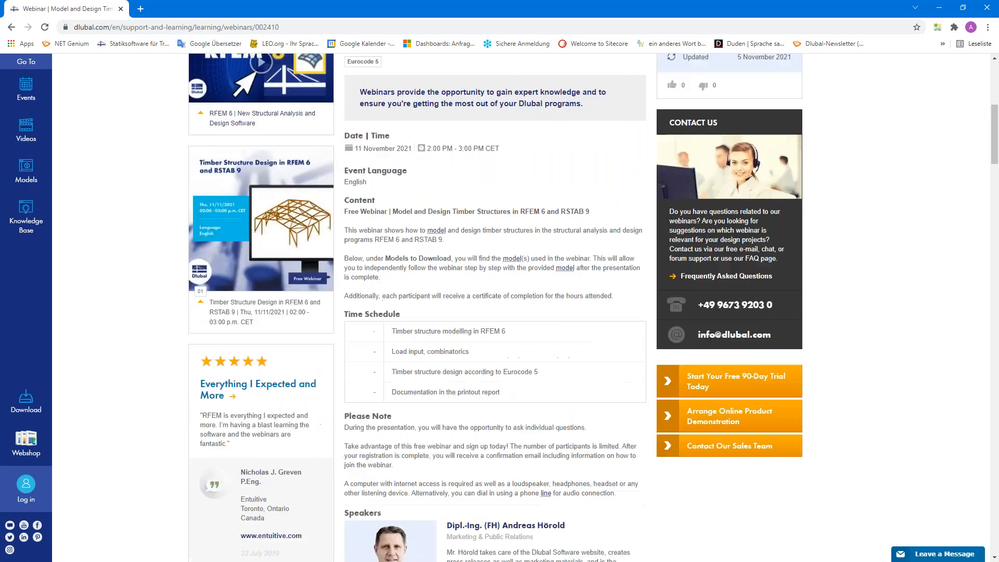
scroll(407, 405, "down", 20)
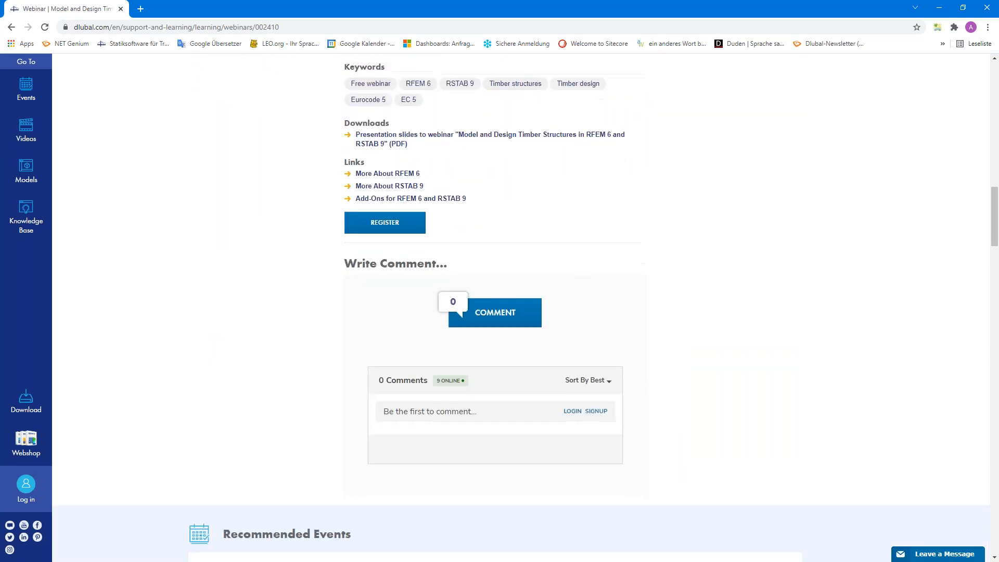
scroll(315, 394, "down", 5)
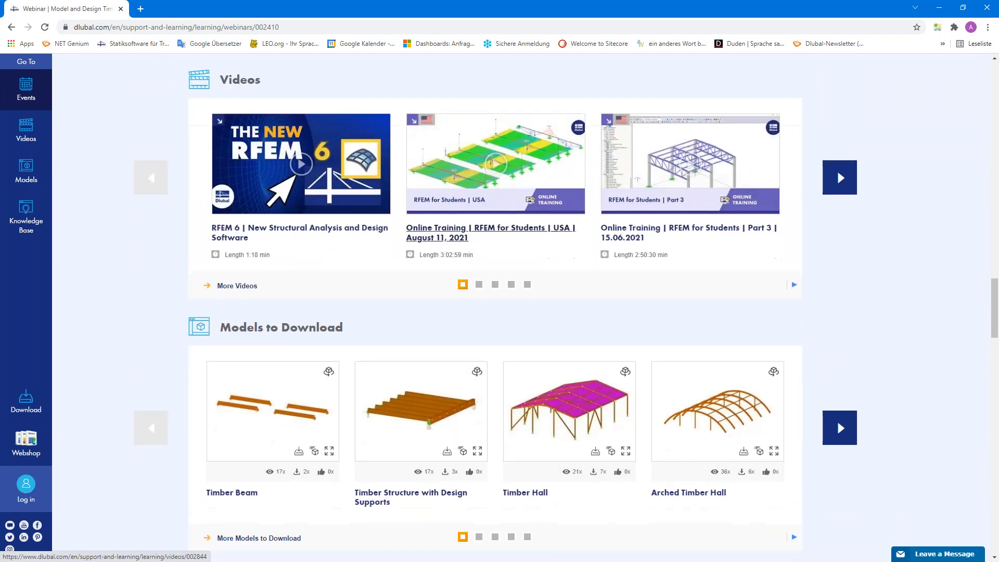
scroll(317, 393, "up", 20)
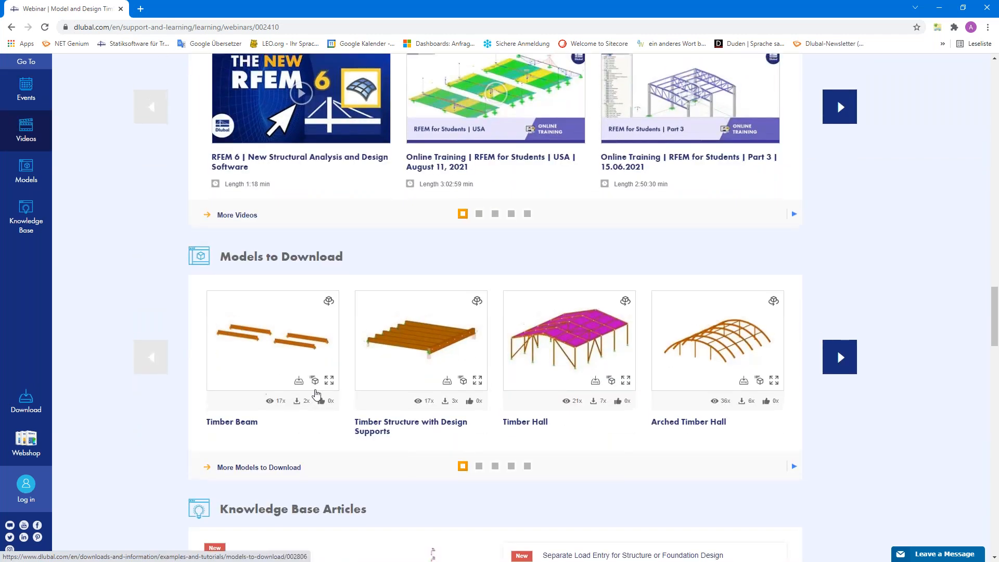
scroll(316, 394, "up", 15)
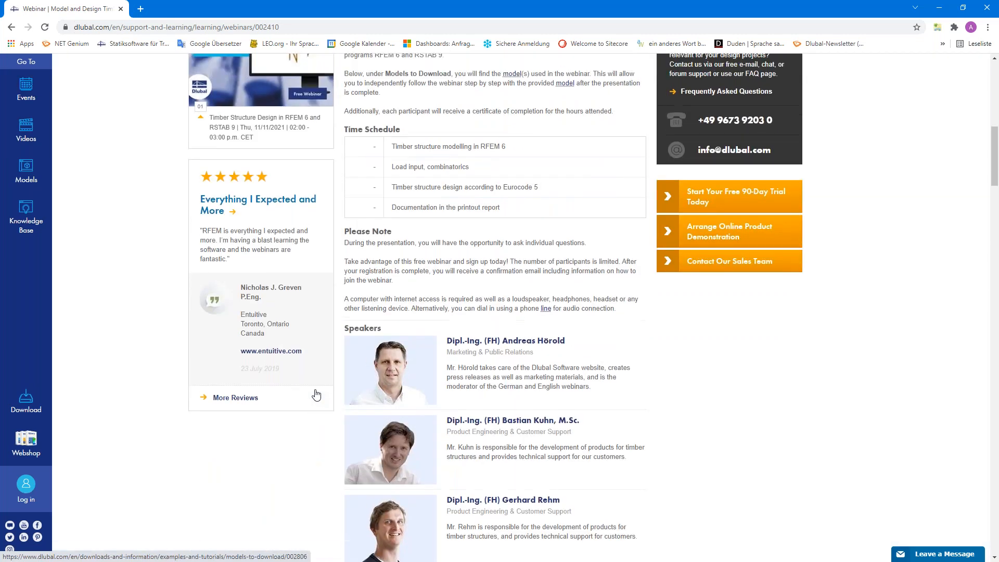